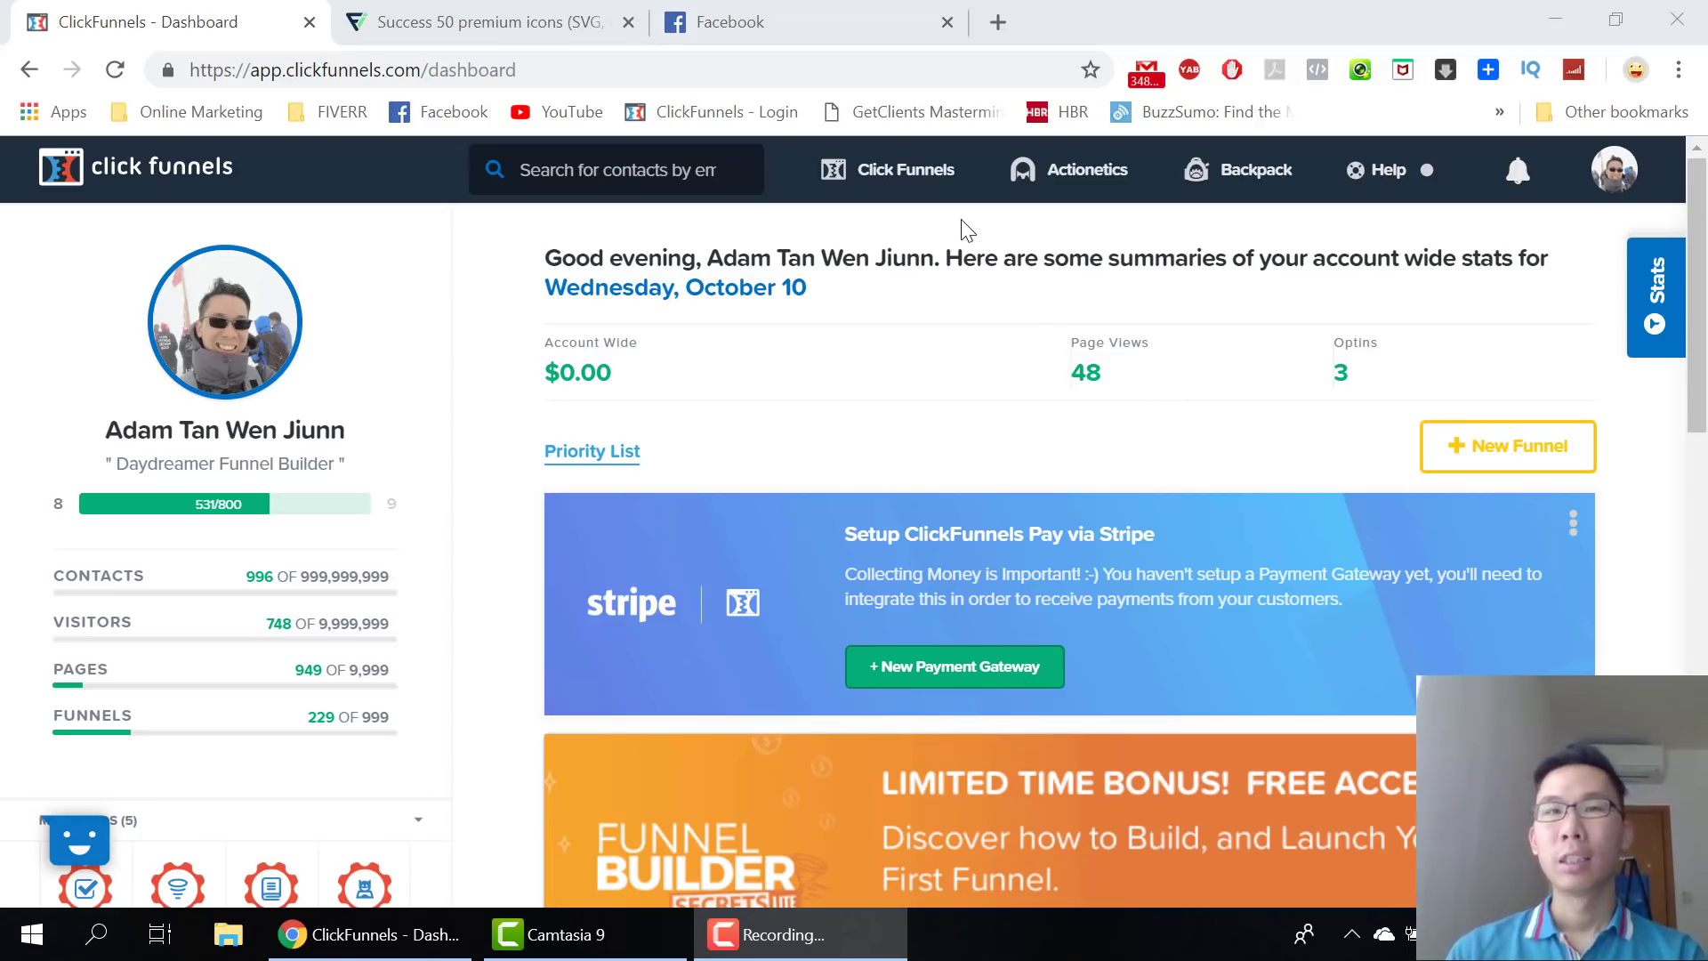
Go to the Funnels list from the Click Funnels navigation dropdown
{"action": "mouse_move", "coordinate": [876, 191]}
{"action": "left_click", "coordinate": [856, 231]}
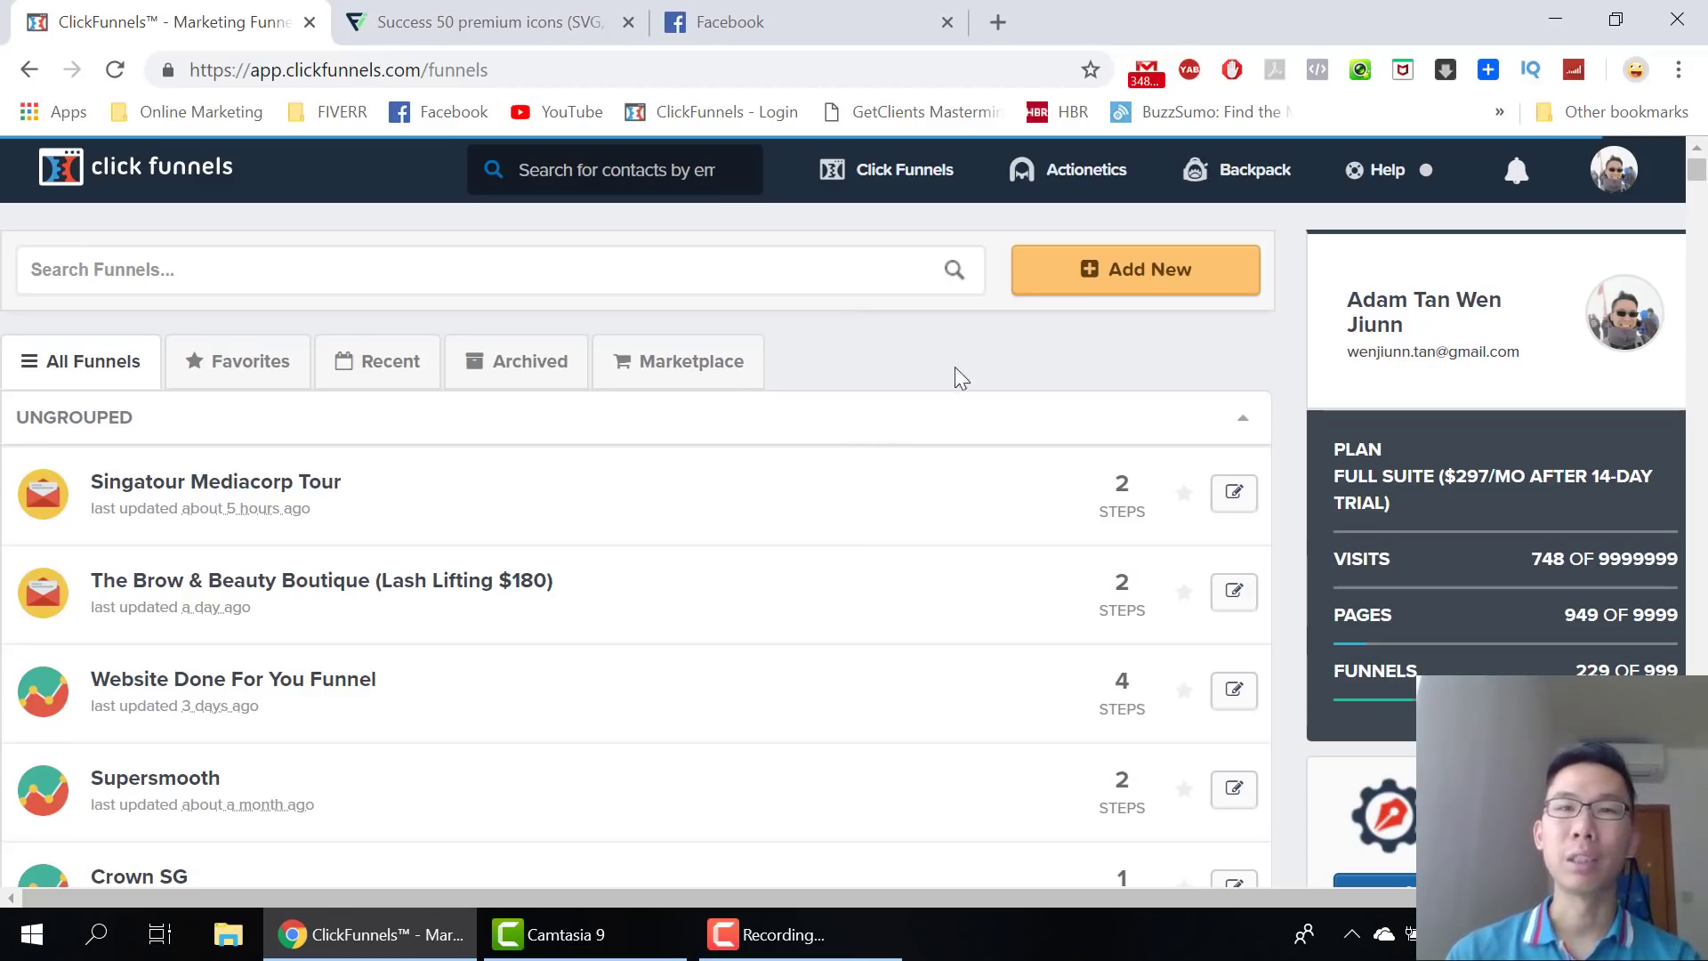
Create a new Collect Emails funnel named 'FB Ads Course' and build it
{"action": "left_click", "coordinate": [1094, 294]}
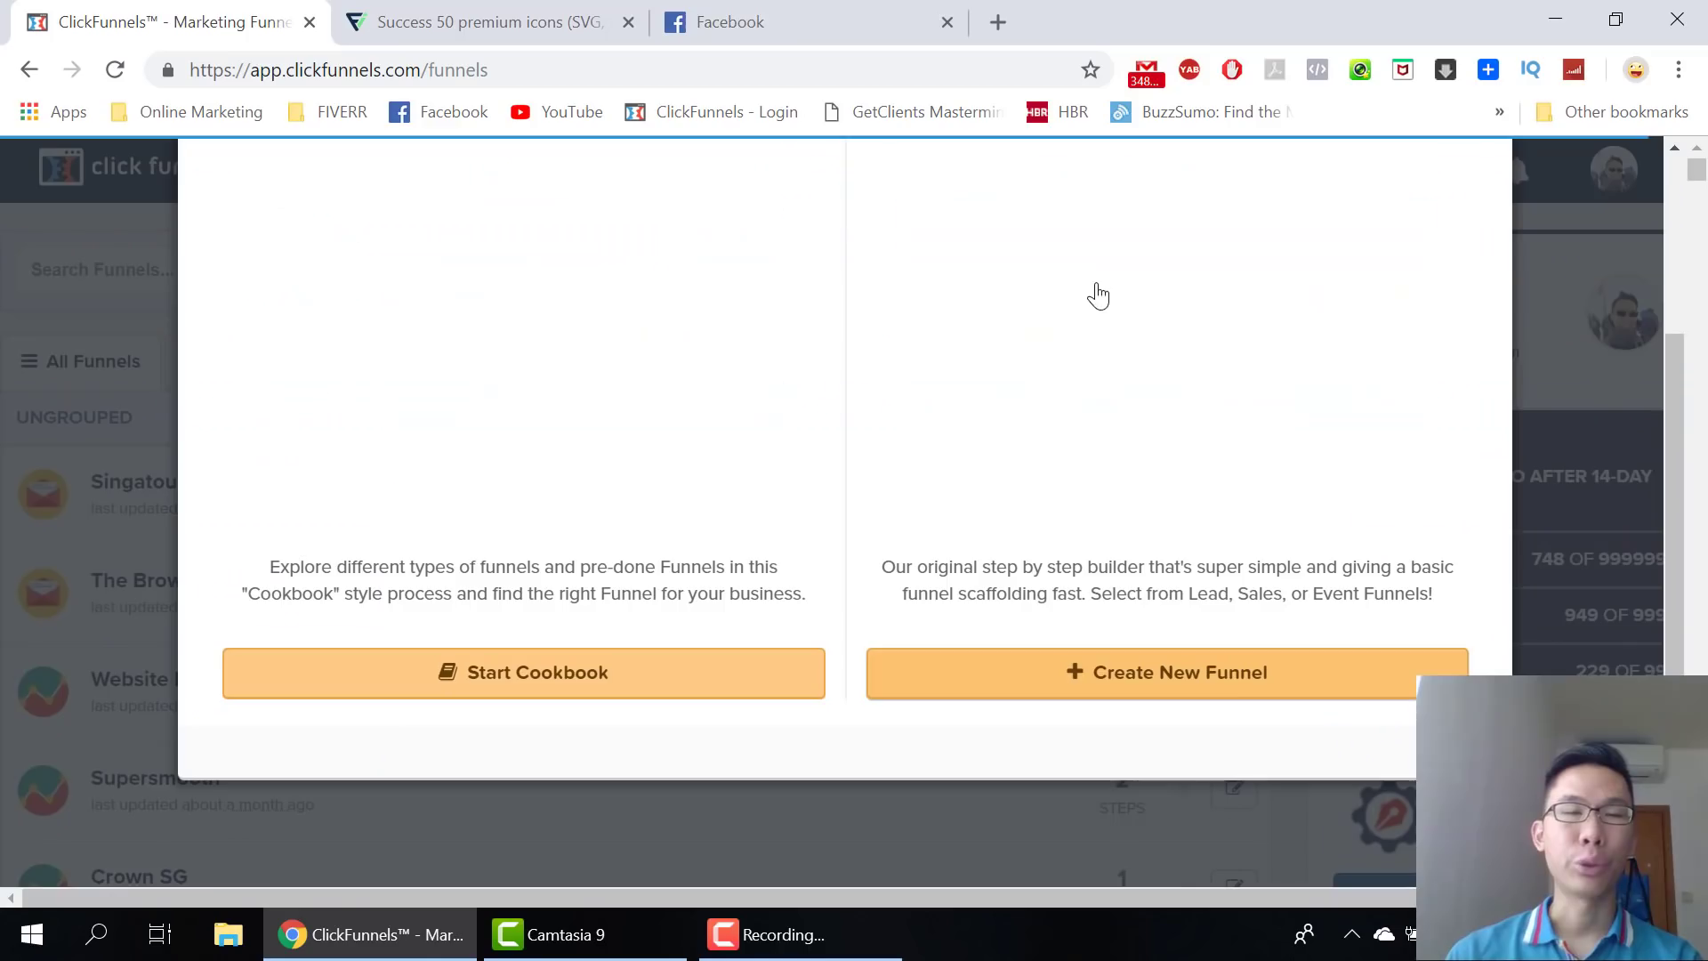
{"action": "left_click", "coordinate": [1087, 683]}
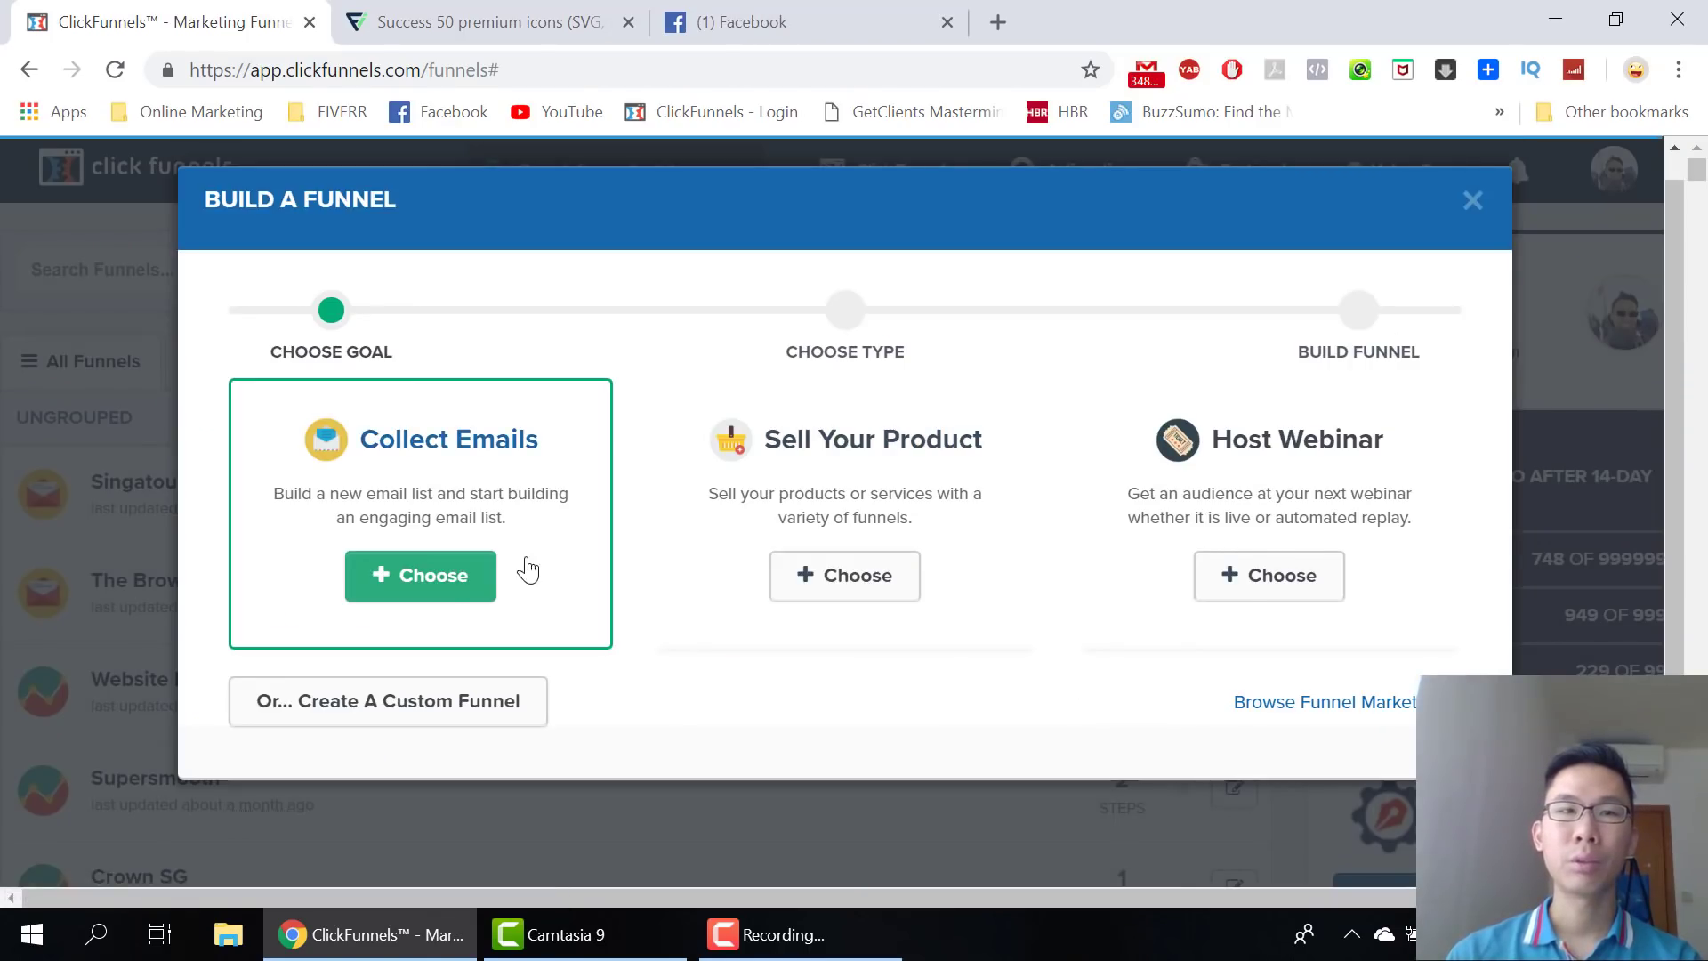
{"action": "left_click", "coordinate": [450, 590]}
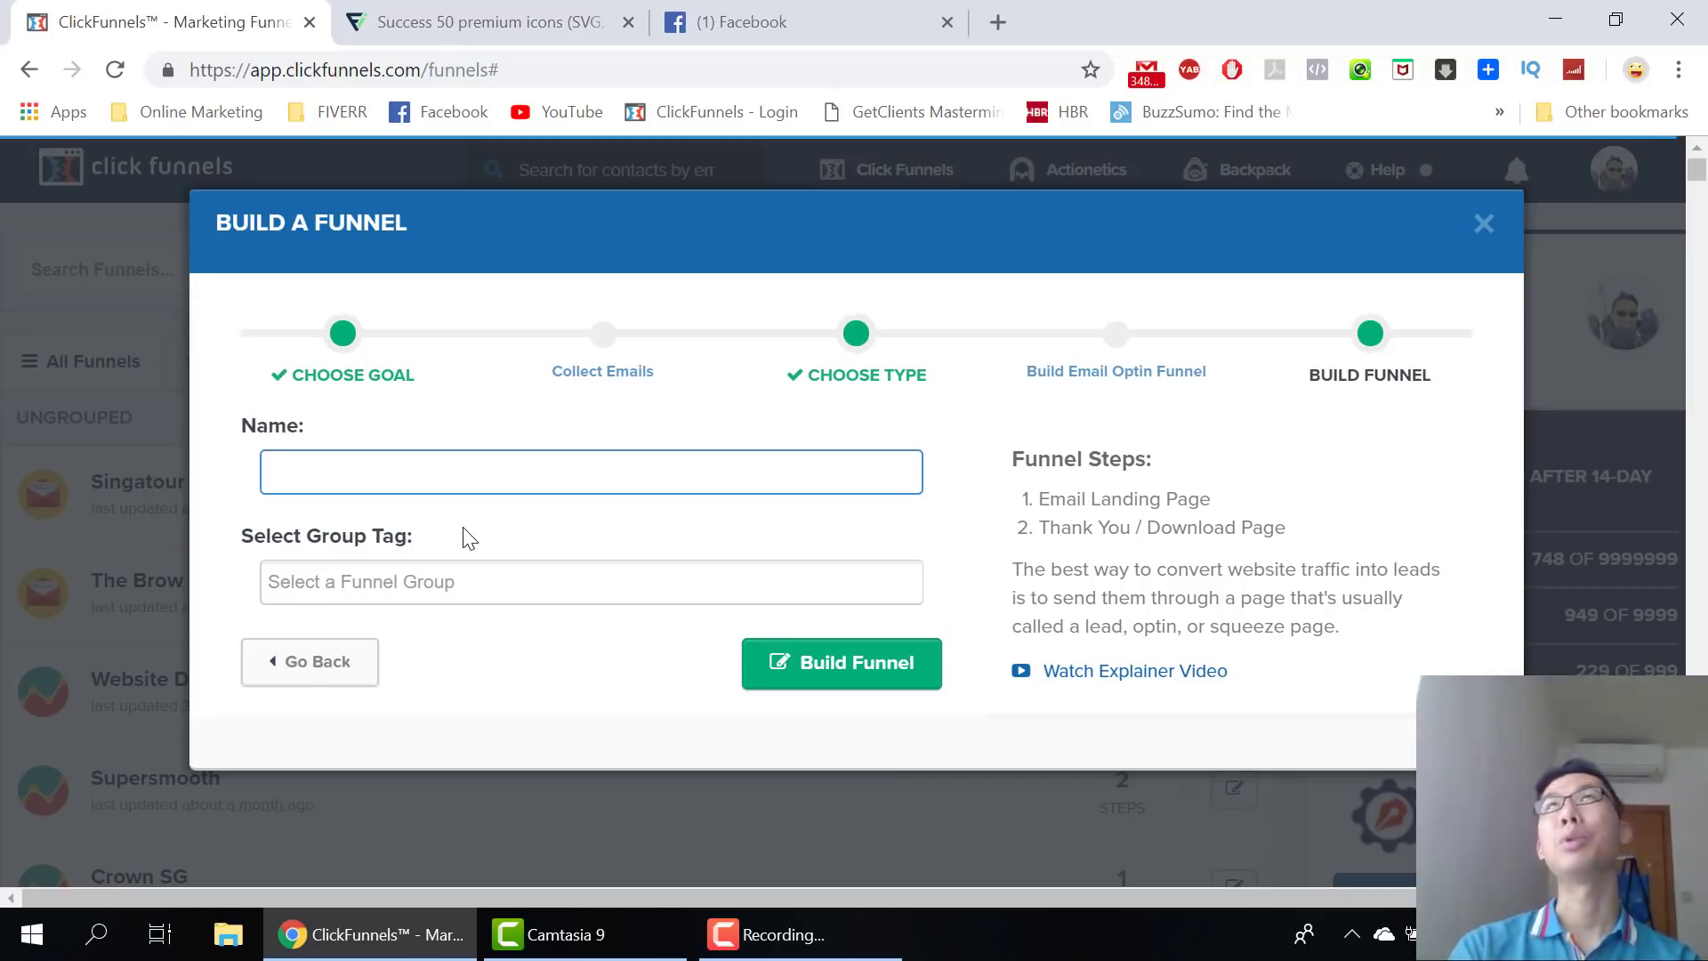
{"action": "type", "text": "FB A"}
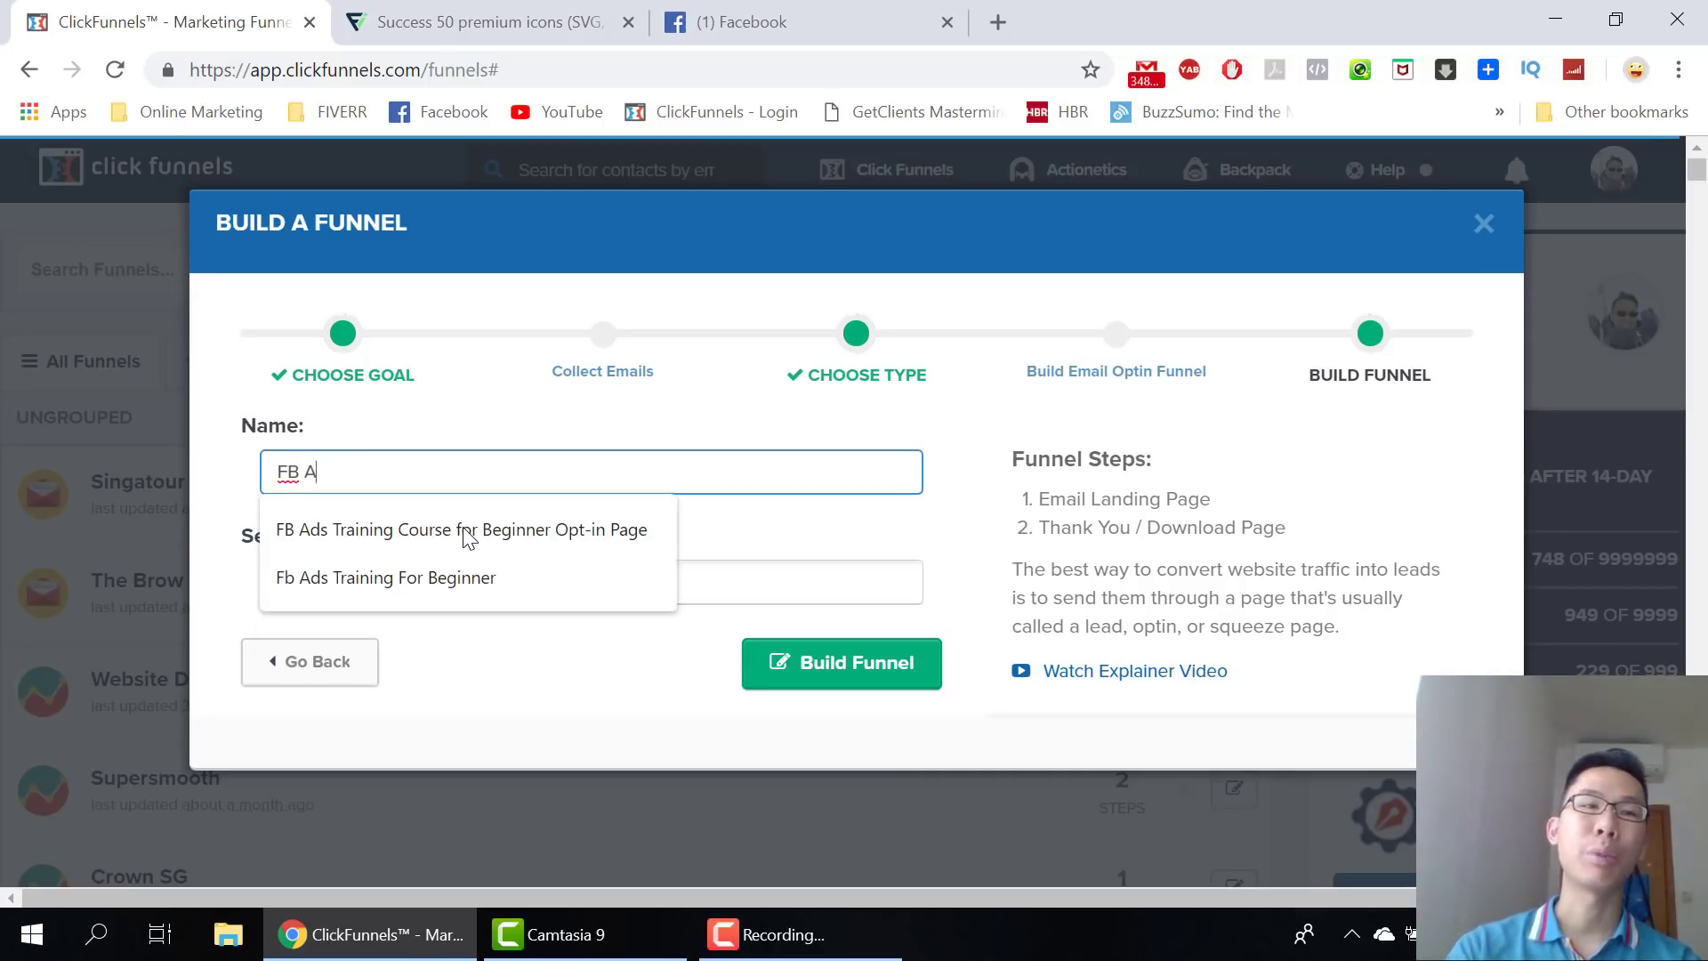
{"action": "type", "text": "ds Course"}
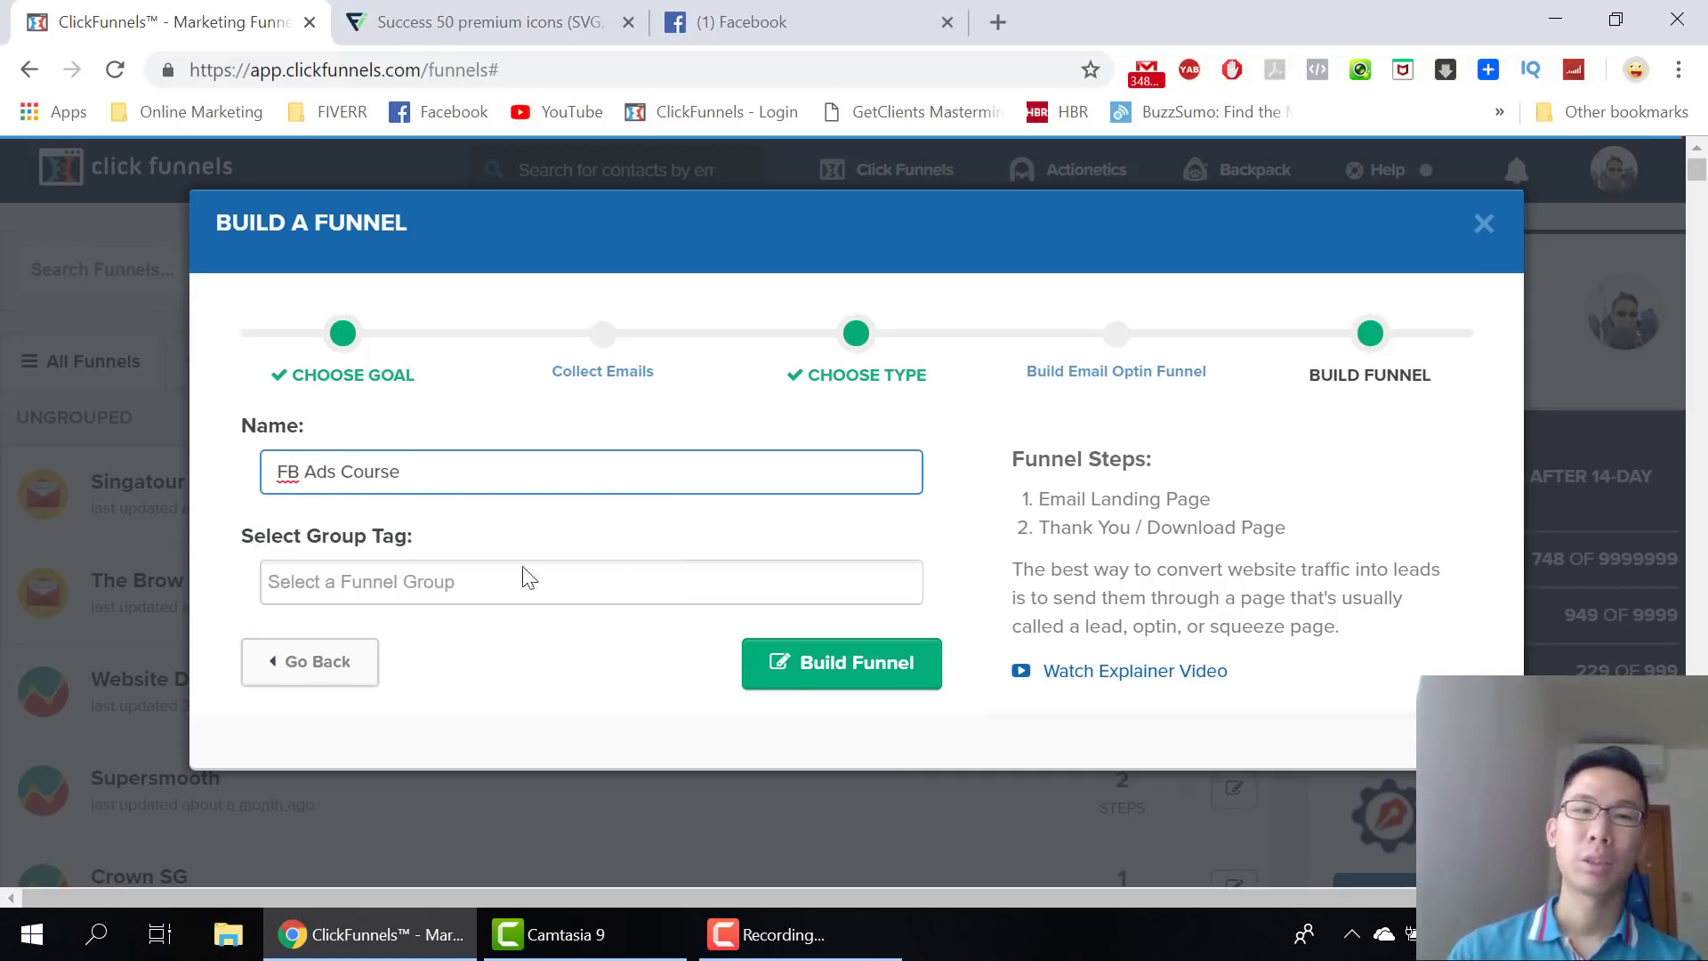
{"action": "left_click", "coordinate": [795, 674]}
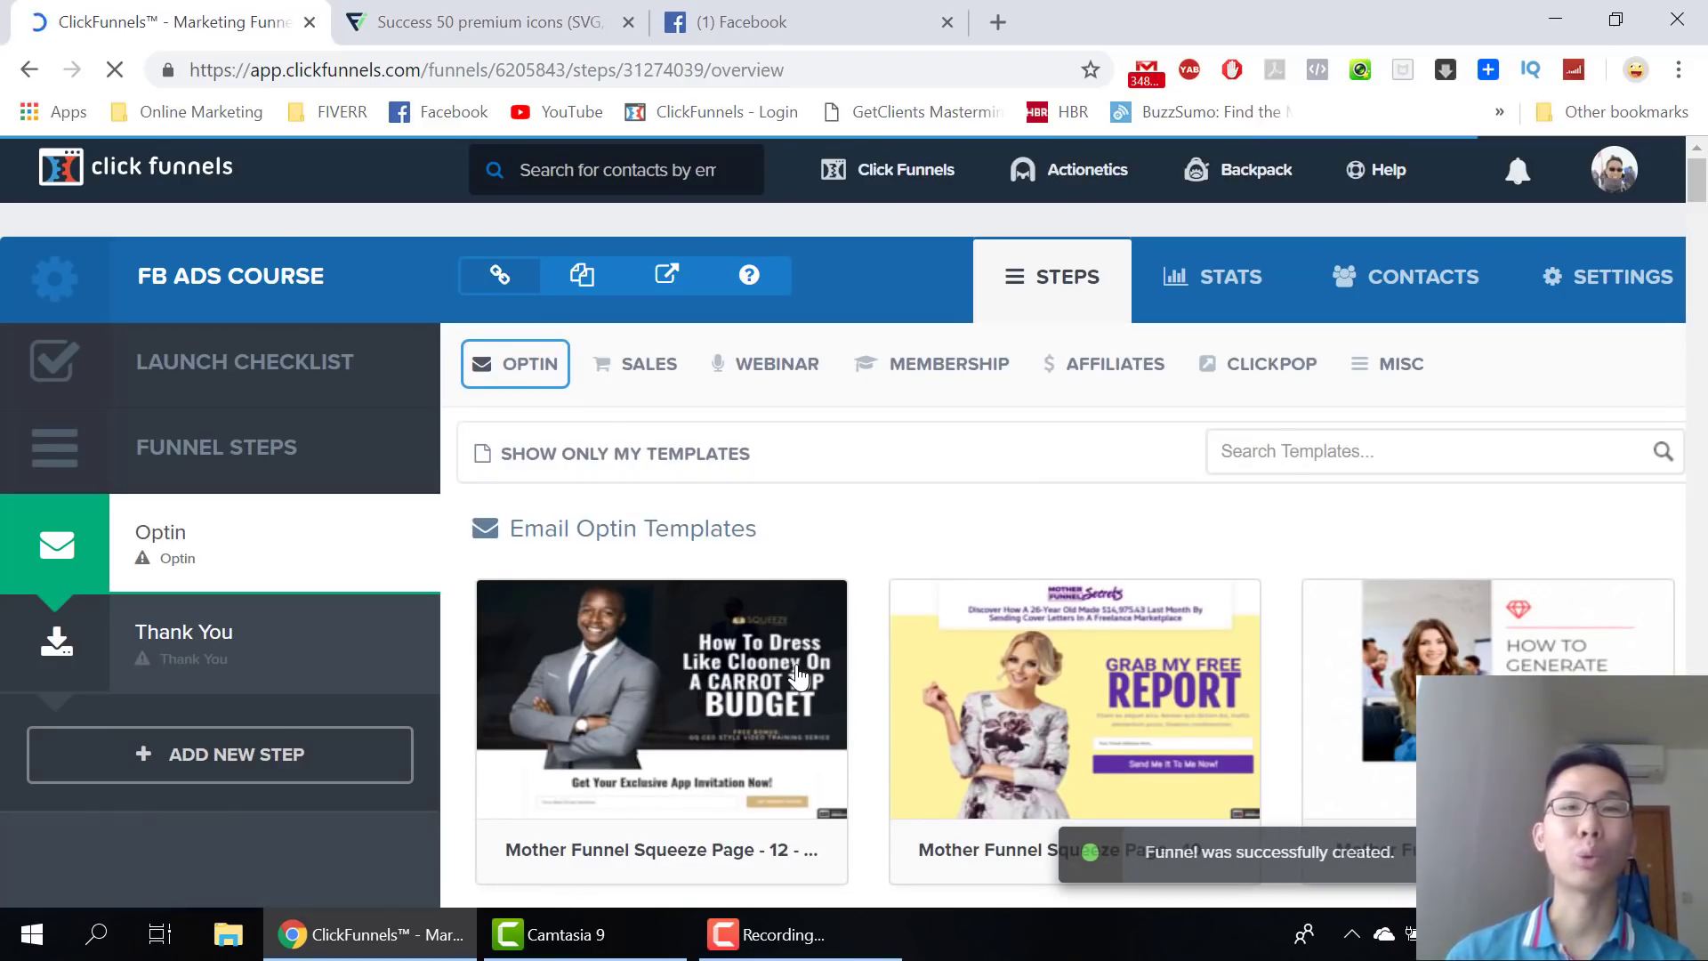
Browse the Email Optin templates and select Subtle Geo for the Optin step
{"action": "scroll", "coordinate": [1161, 514], "scroll_direction": "down", "scroll_amount": 9}
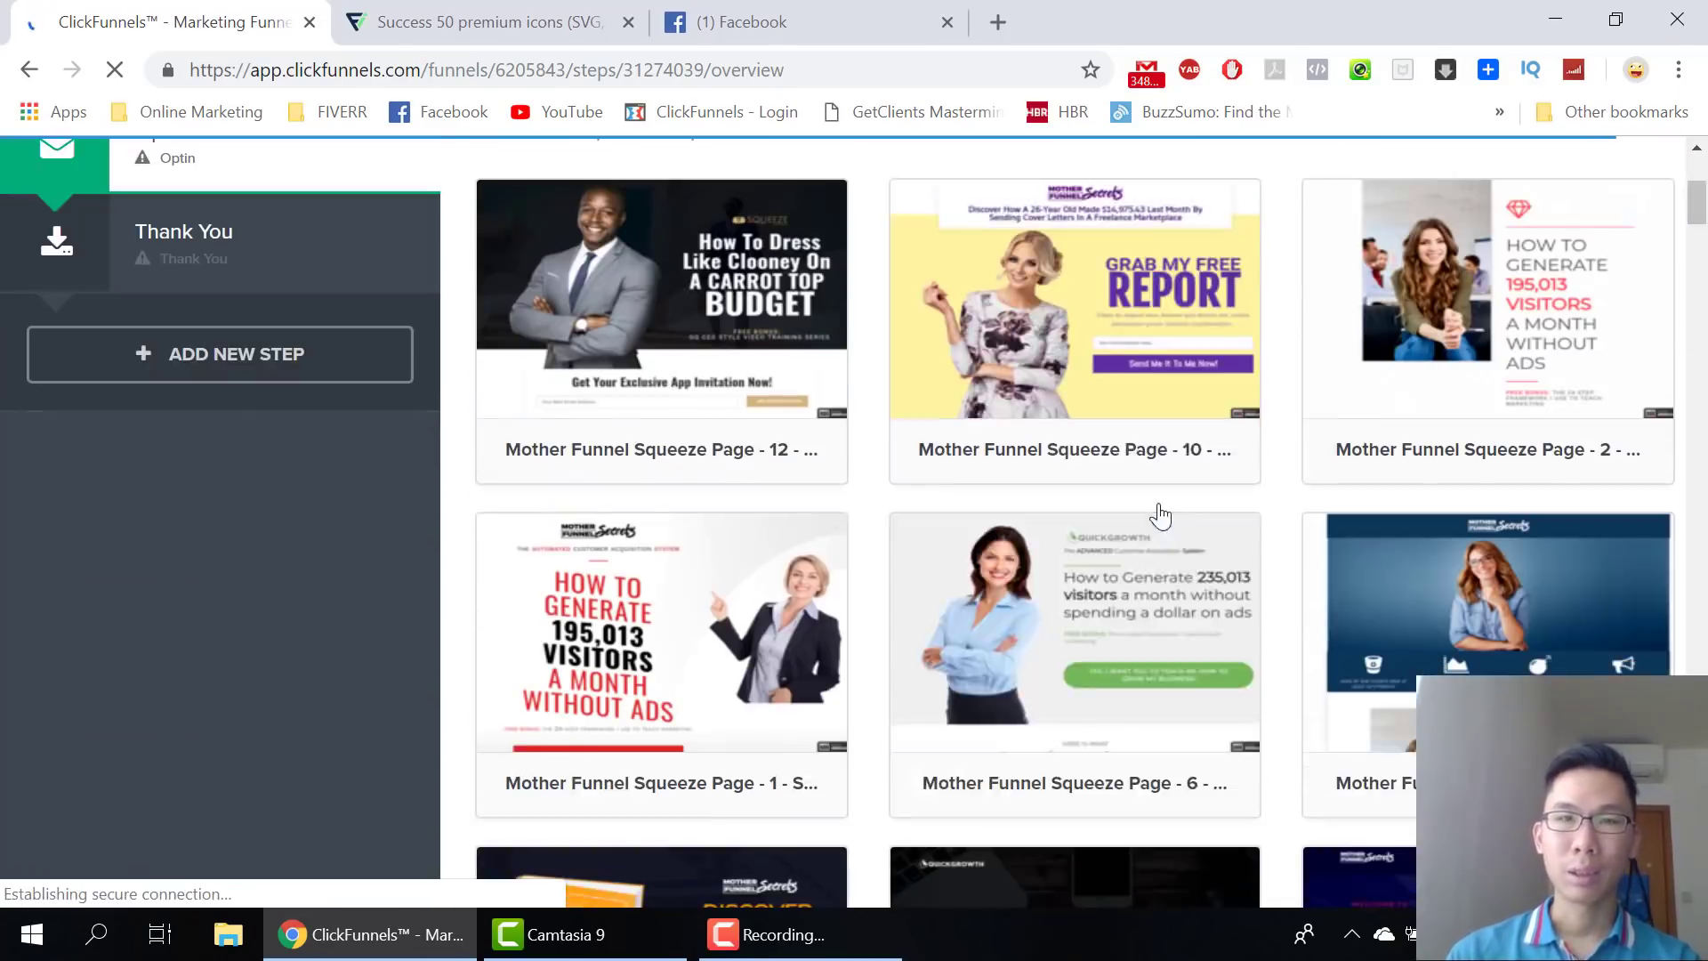
{"action": "scroll", "coordinate": [1158, 509], "scroll_direction": "down", "scroll_amount": 3}
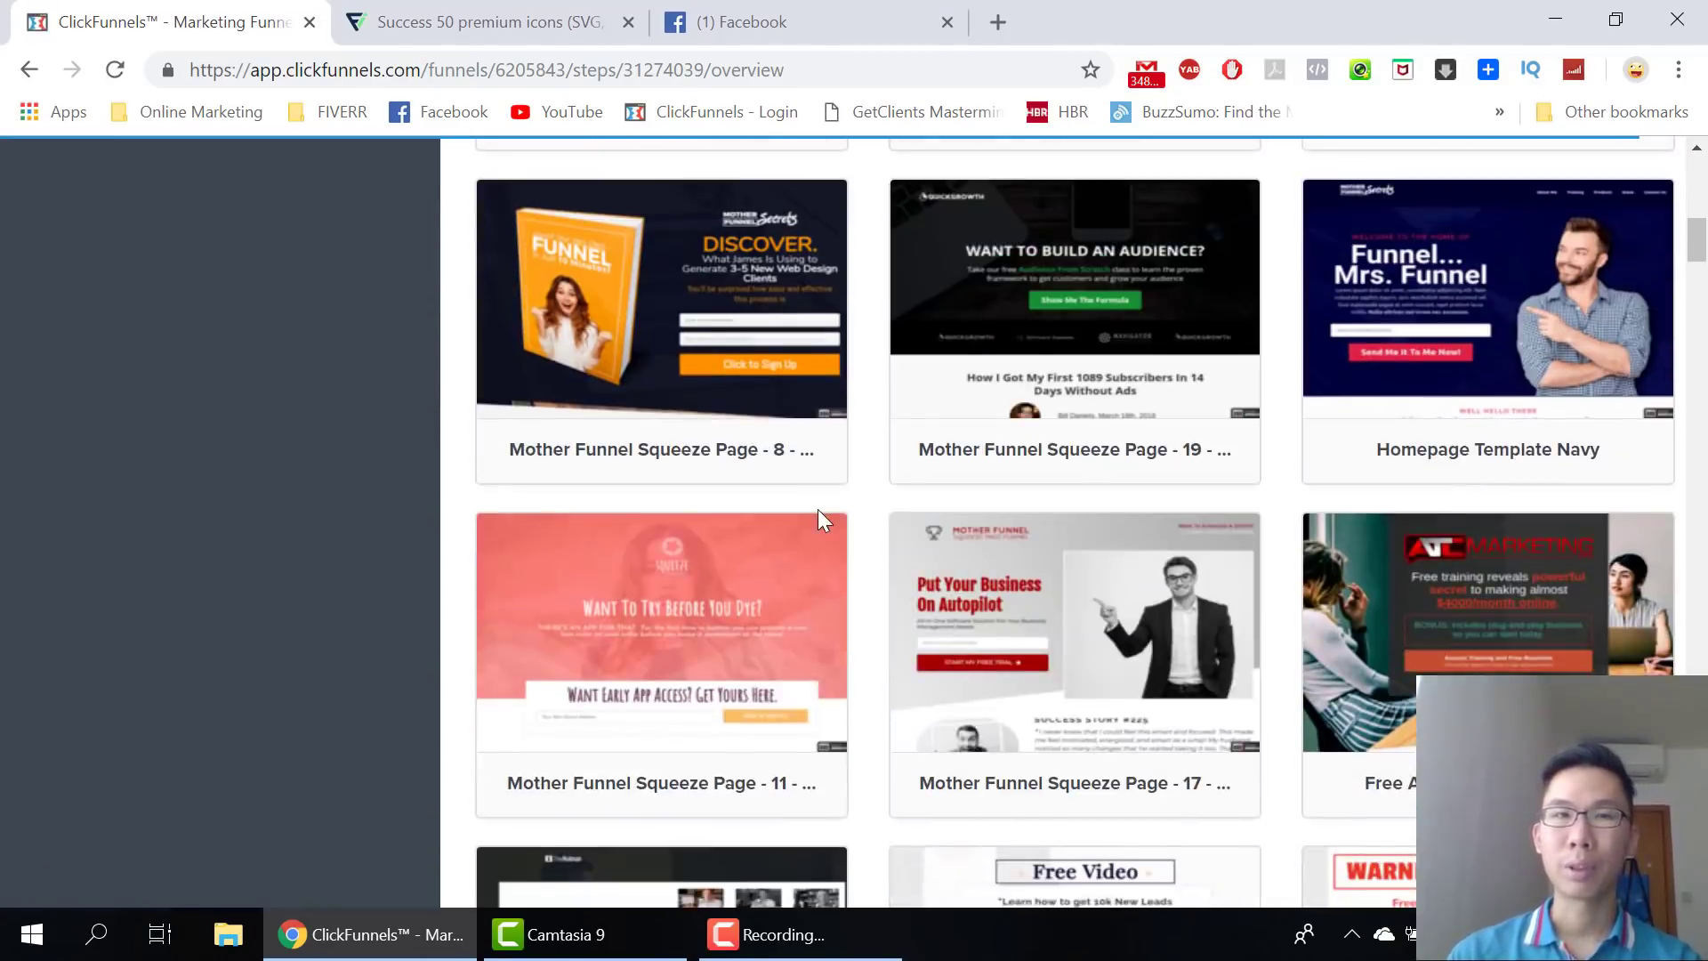
{"action": "scroll", "coordinate": [819, 508], "scroll_direction": "down", "scroll_amount": 1}
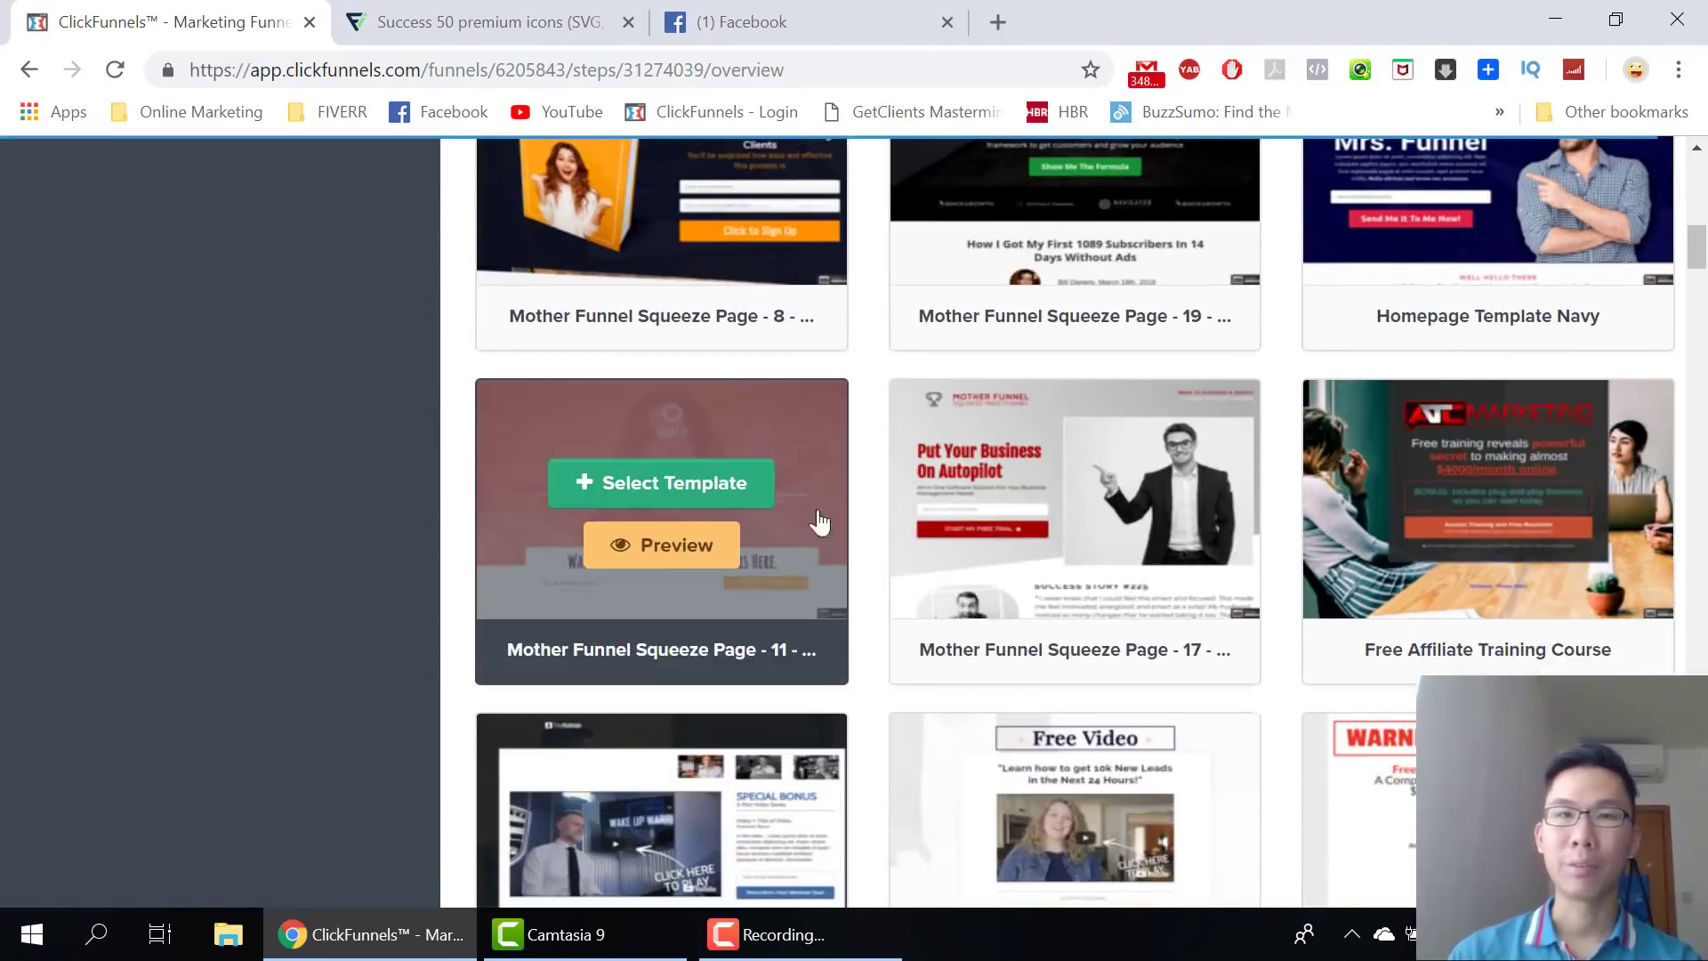
{"action": "scroll", "coordinate": [814, 520], "scroll_direction": "down", "scroll_amount": 3}
{"action": "scroll", "coordinate": [1396, 711], "scroll_direction": "down", "scroll_amount": 6}
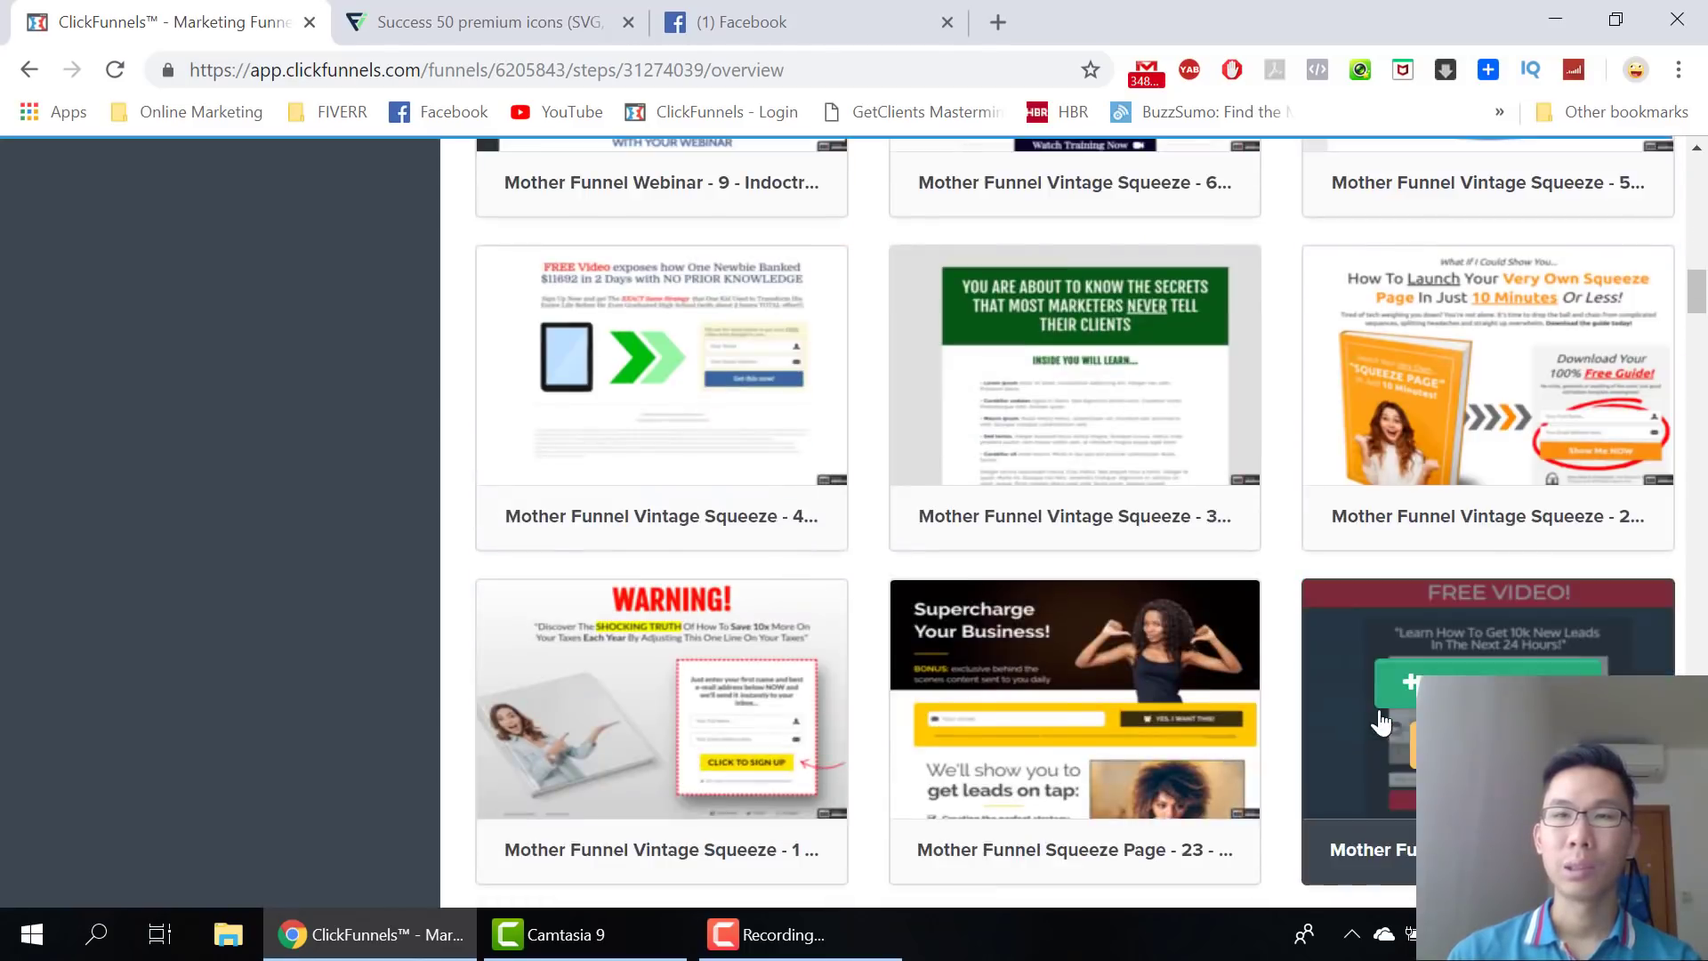
{"action": "scroll", "coordinate": [1254, 721], "scroll_direction": "down", "scroll_amount": 3}
{"action": "scroll", "coordinate": [1254, 720], "scroll_direction": "down", "scroll_amount": 3}
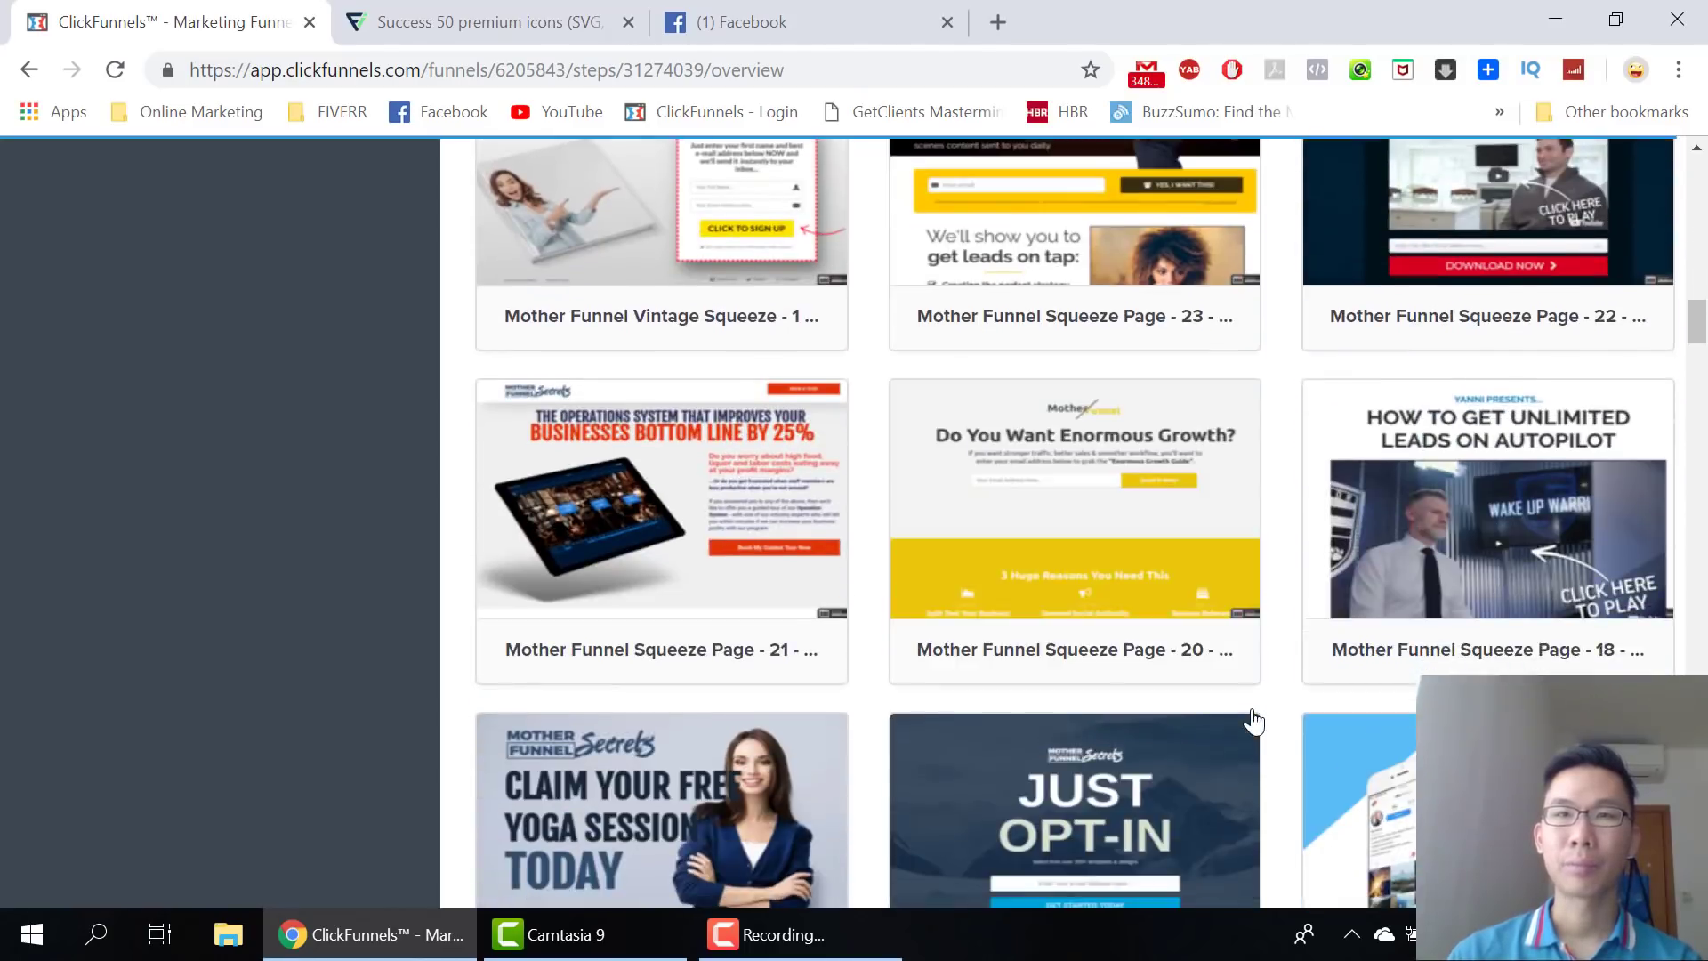
{"action": "scroll", "coordinate": [1254, 721], "scroll_direction": "down", "scroll_amount": 5}
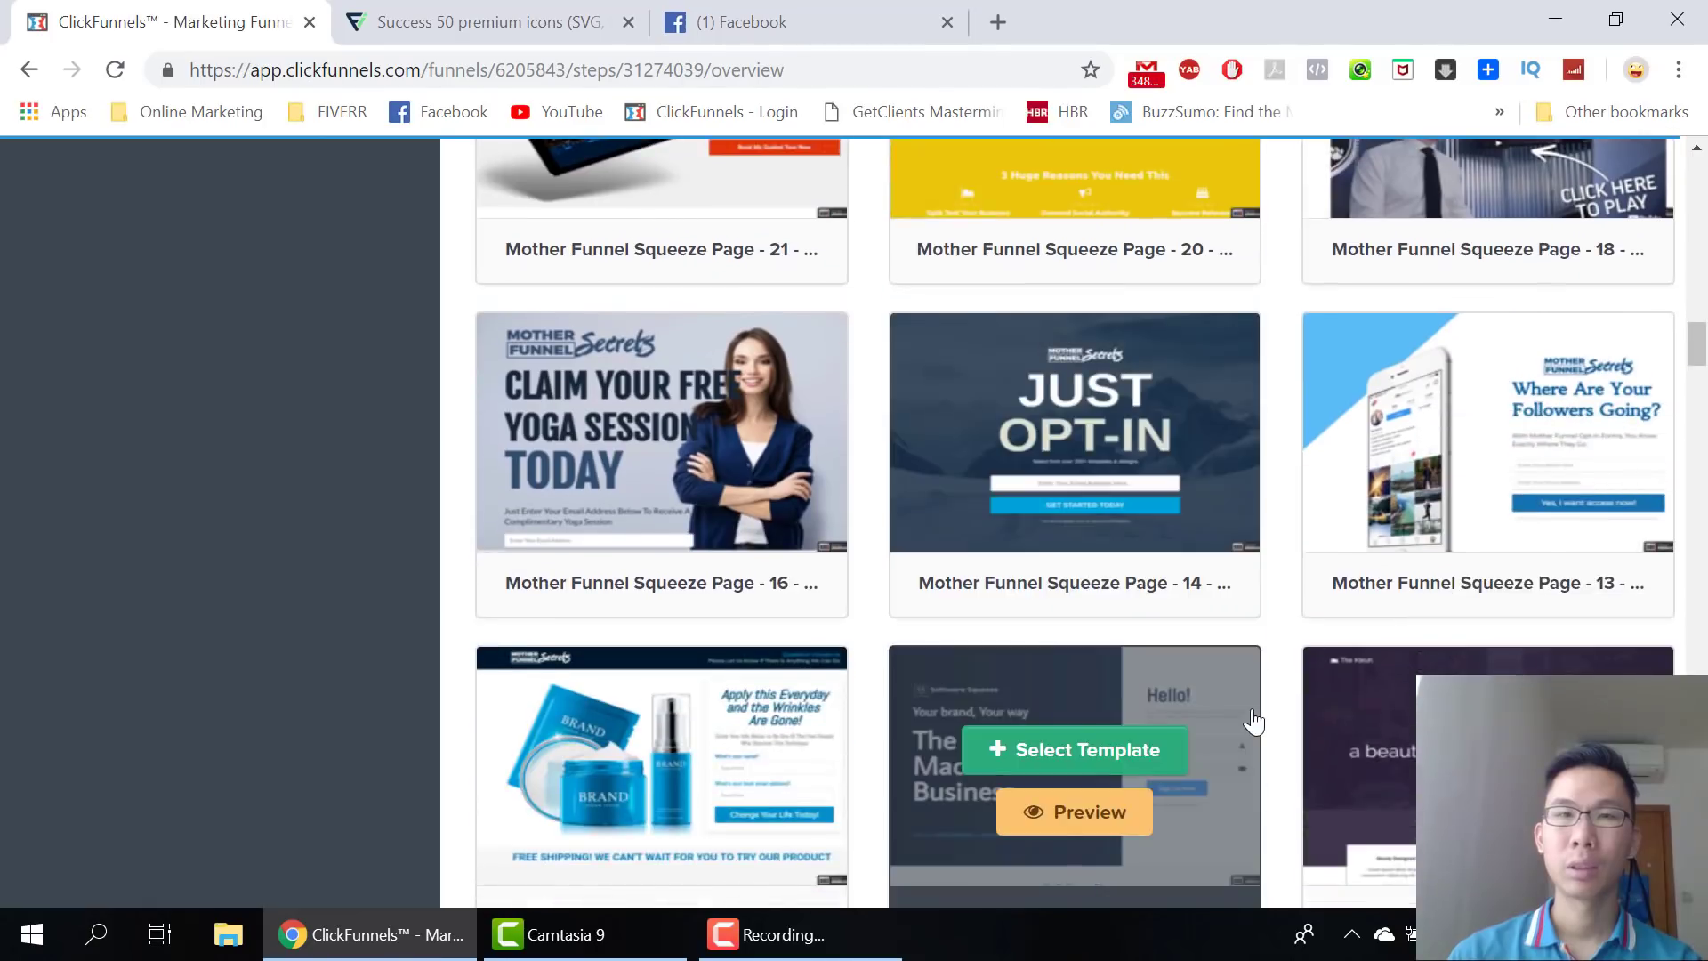
{"action": "scroll", "coordinate": [1255, 721], "scroll_direction": "down", "scroll_amount": 10}
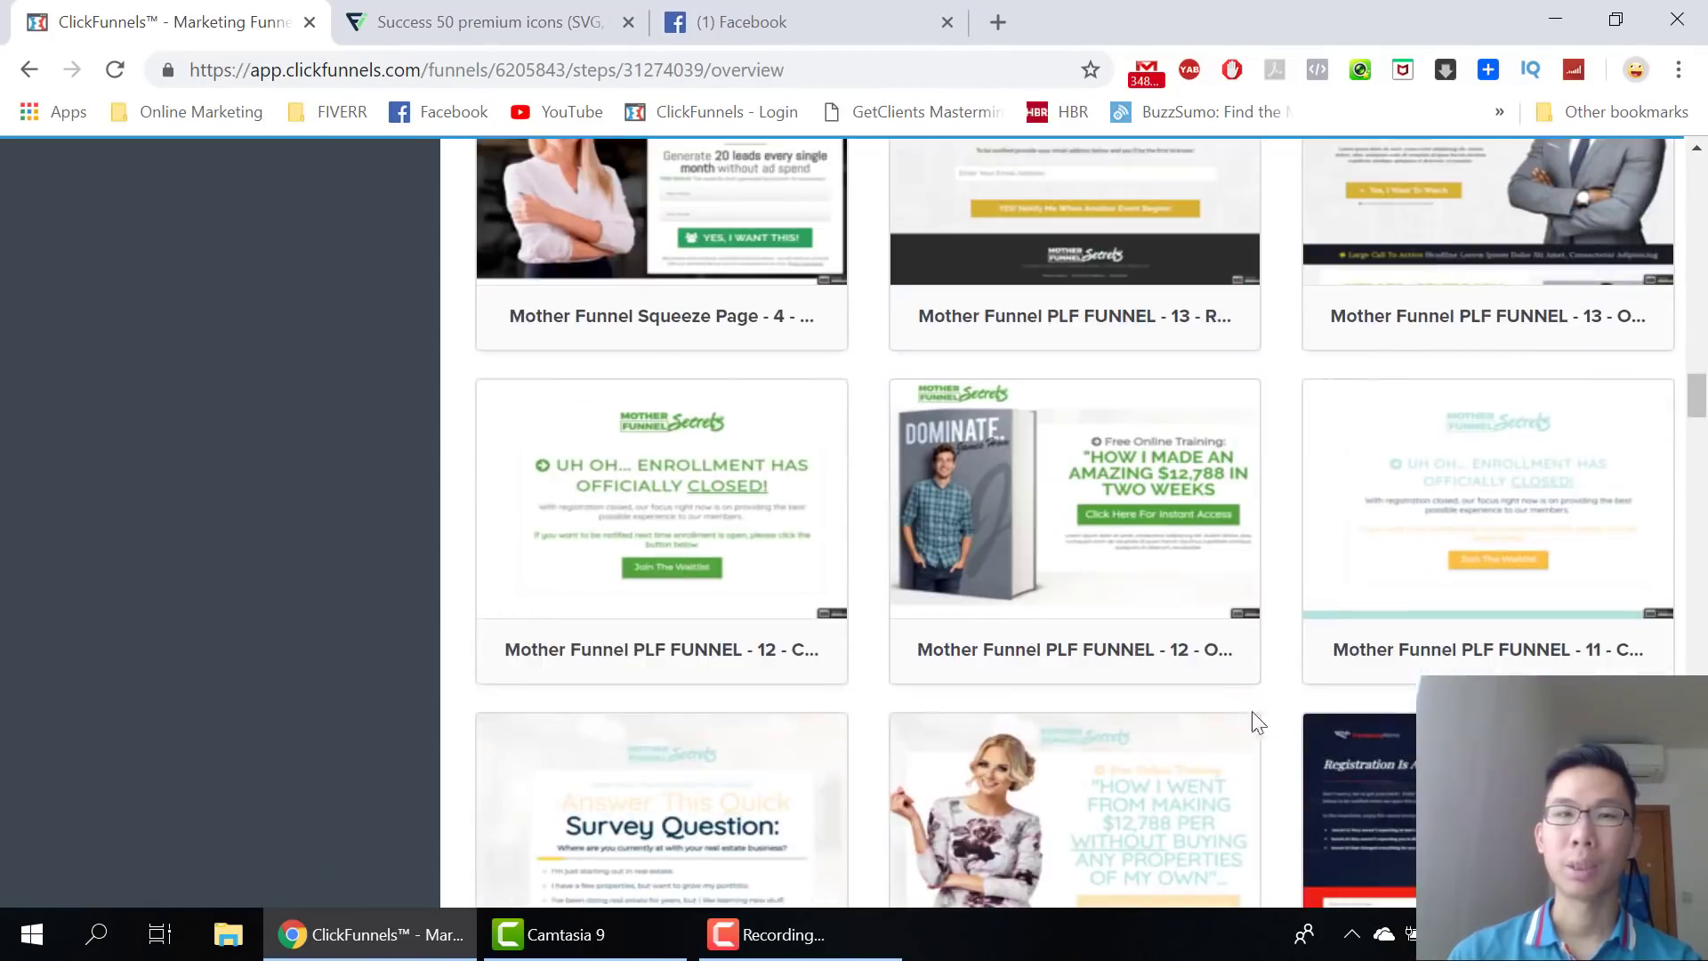
{"action": "scroll", "coordinate": [1254, 723], "scroll_direction": "down", "scroll_amount": 7}
{"action": "scroll", "coordinate": [1249, 740], "scroll_direction": "down", "scroll_amount": 5}
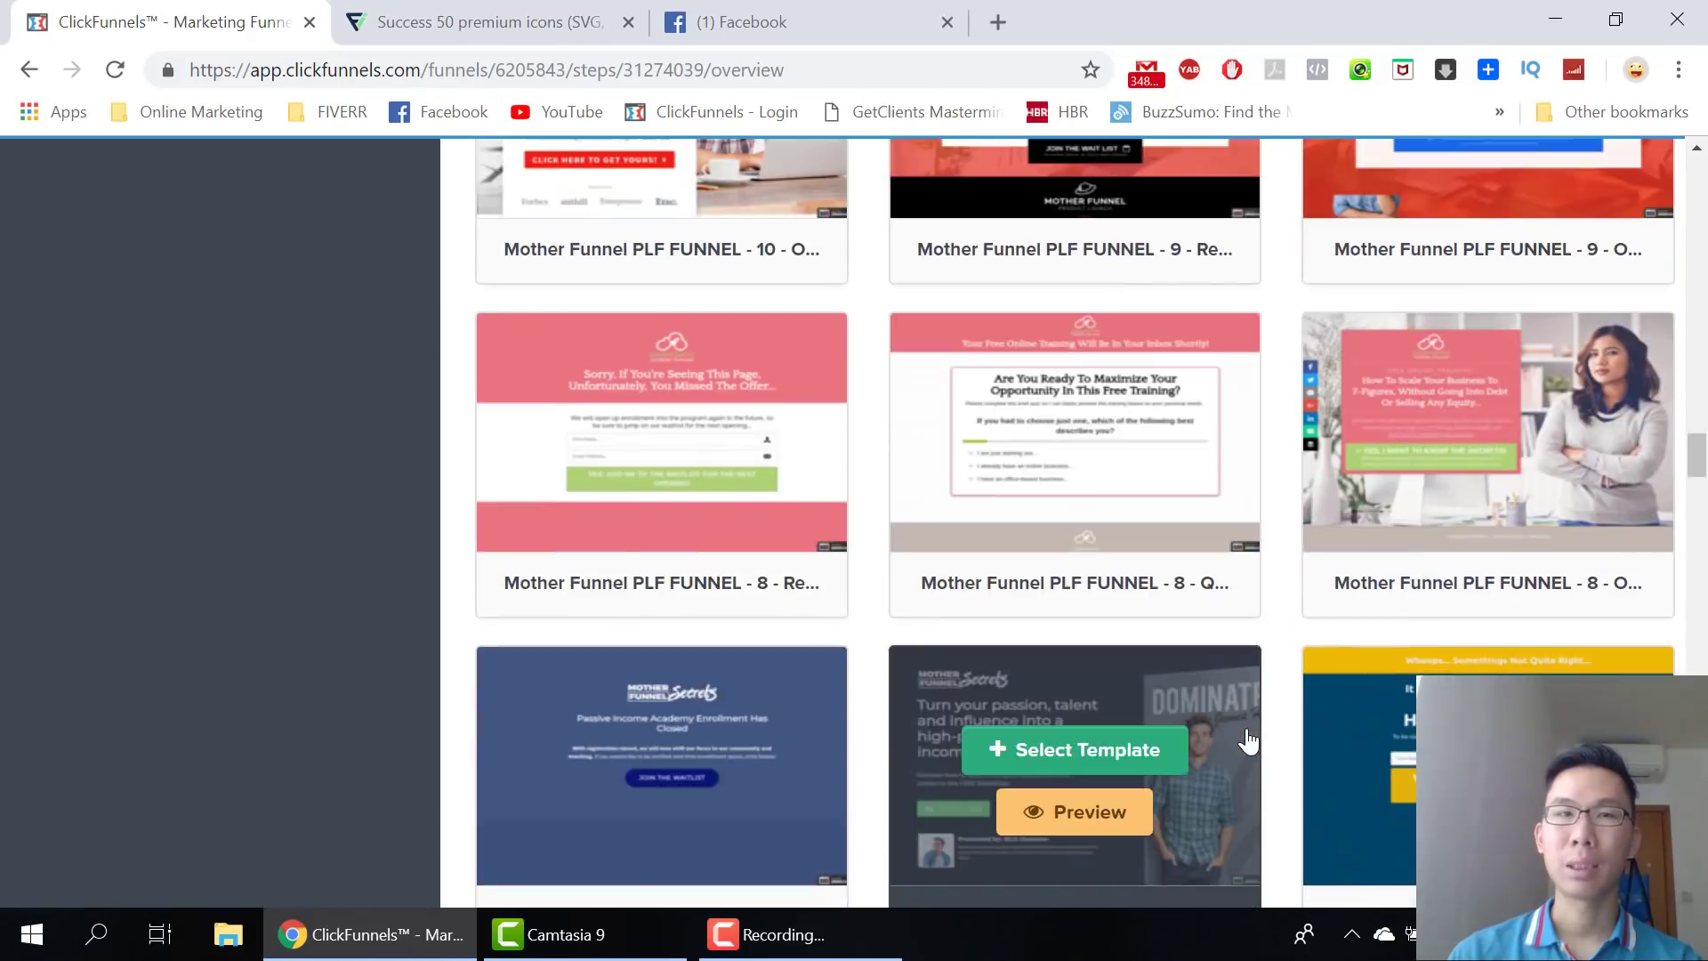
{"action": "scroll", "coordinate": [1249, 740], "scroll_direction": "down", "scroll_amount": 6}
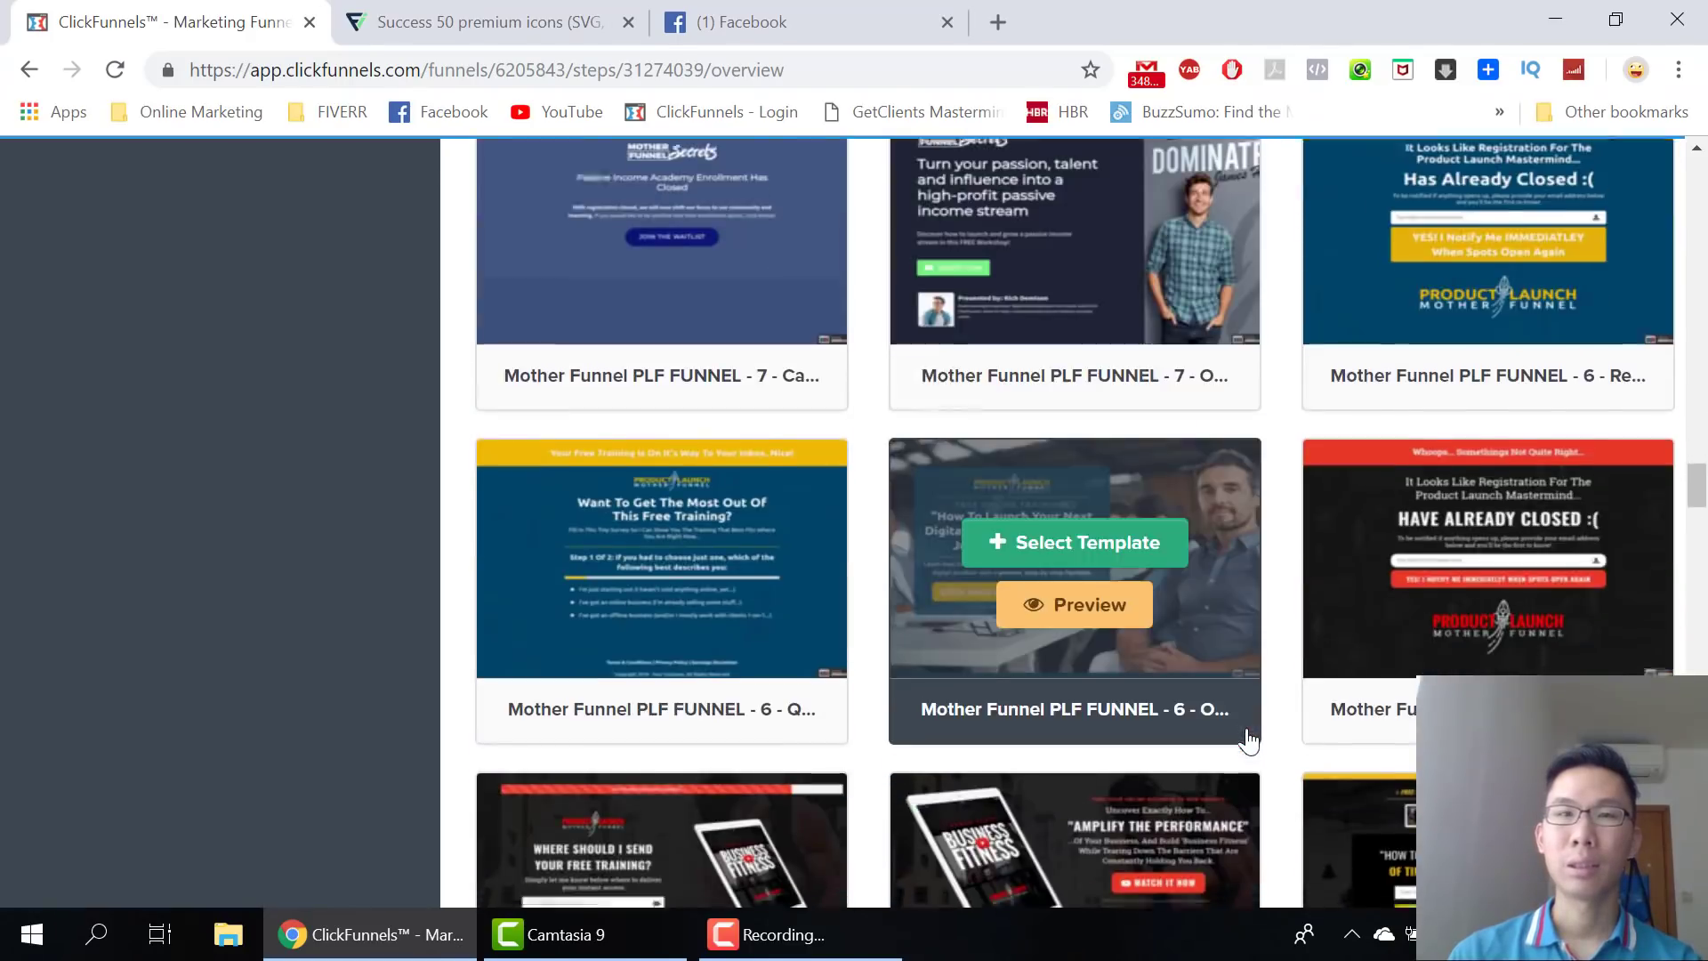
{"action": "scroll", "coordinate": [1248, 740], "scroll_direction": "down", "scroll_amount": 7}
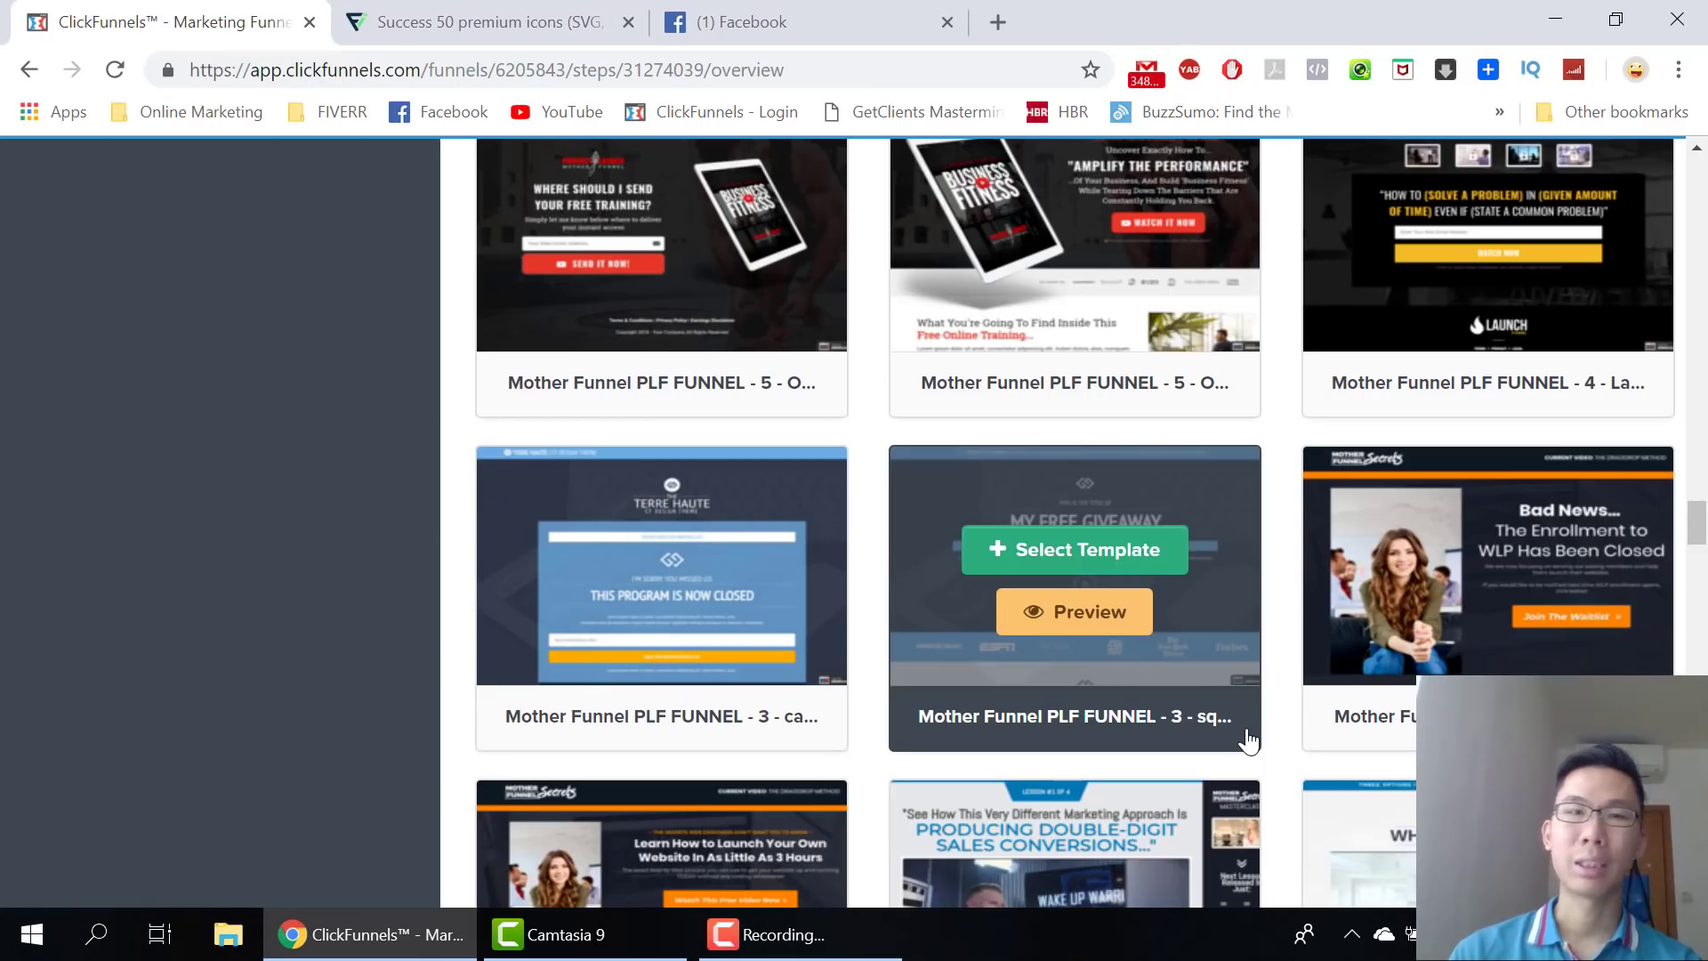
{"action": "scroll", "coordinate": [1205, 655], "scroll_direction": "down", "scroll_amount": 6}
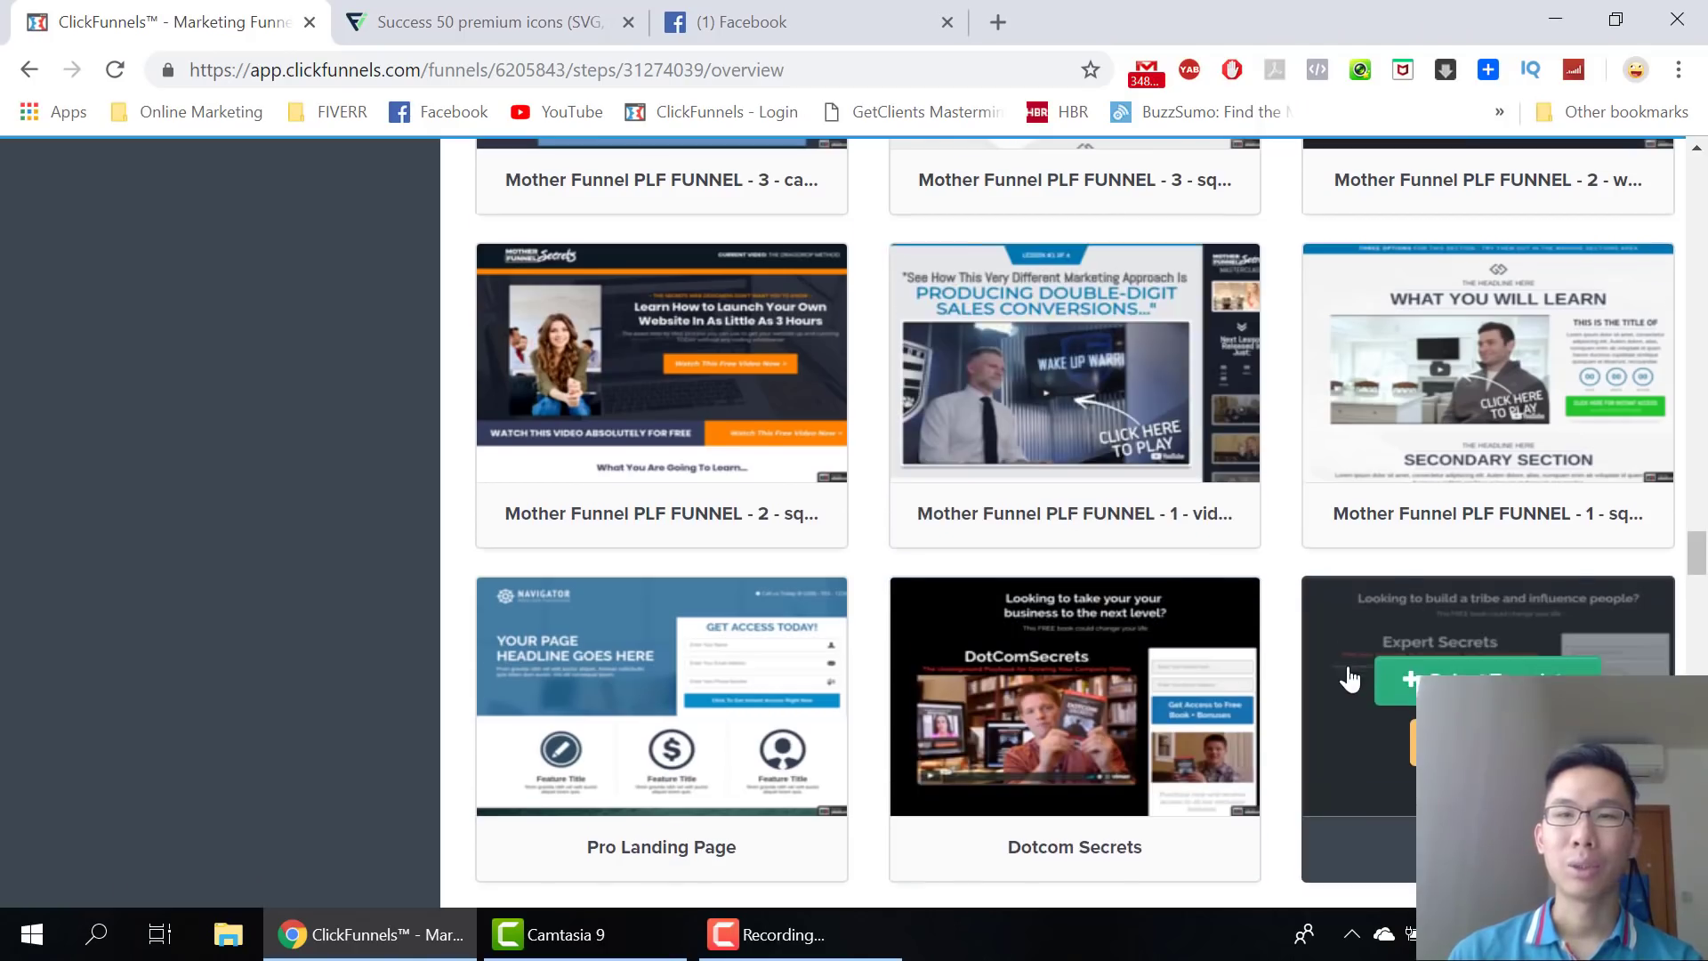
{"action": "scroll", "coordinate": [1347, 678], "scroll_direction": "down", "scroll_amount": 3}
{"action": "scroll", "coordinate": [1279, 634], "scroll_direction": "down", "scroll_amount": 3}
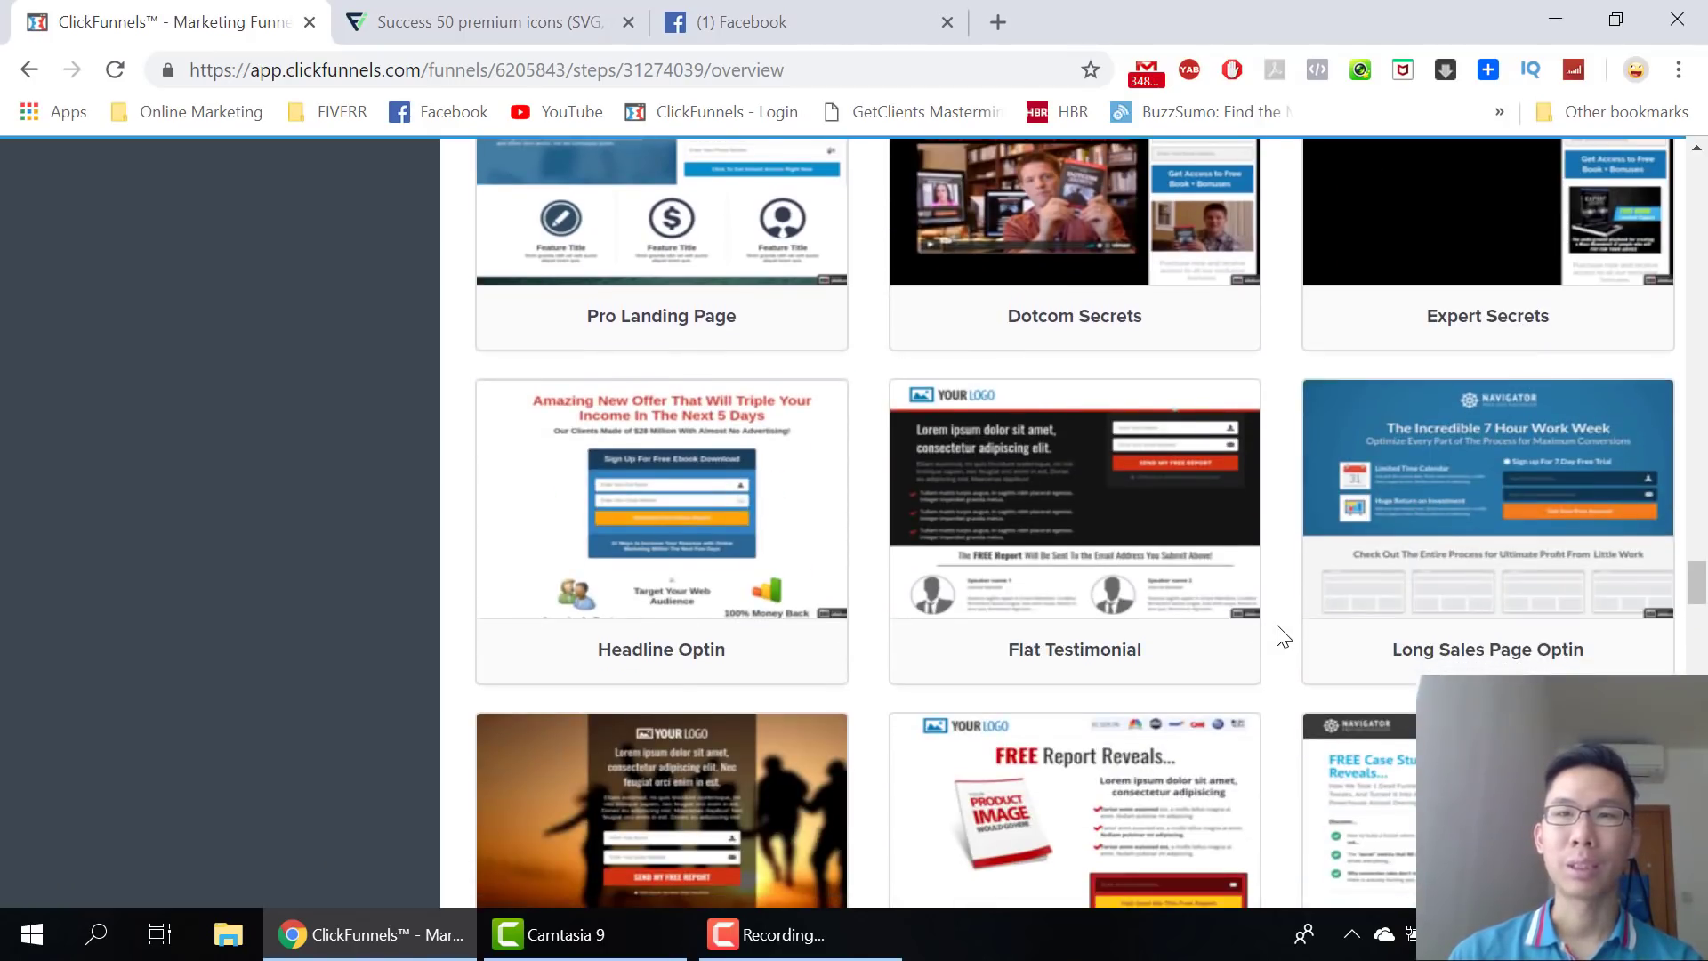
{"action": "scroll", "coordinate": [1185, 637], "scroll_direction": "down", "scroll_amount": 3}
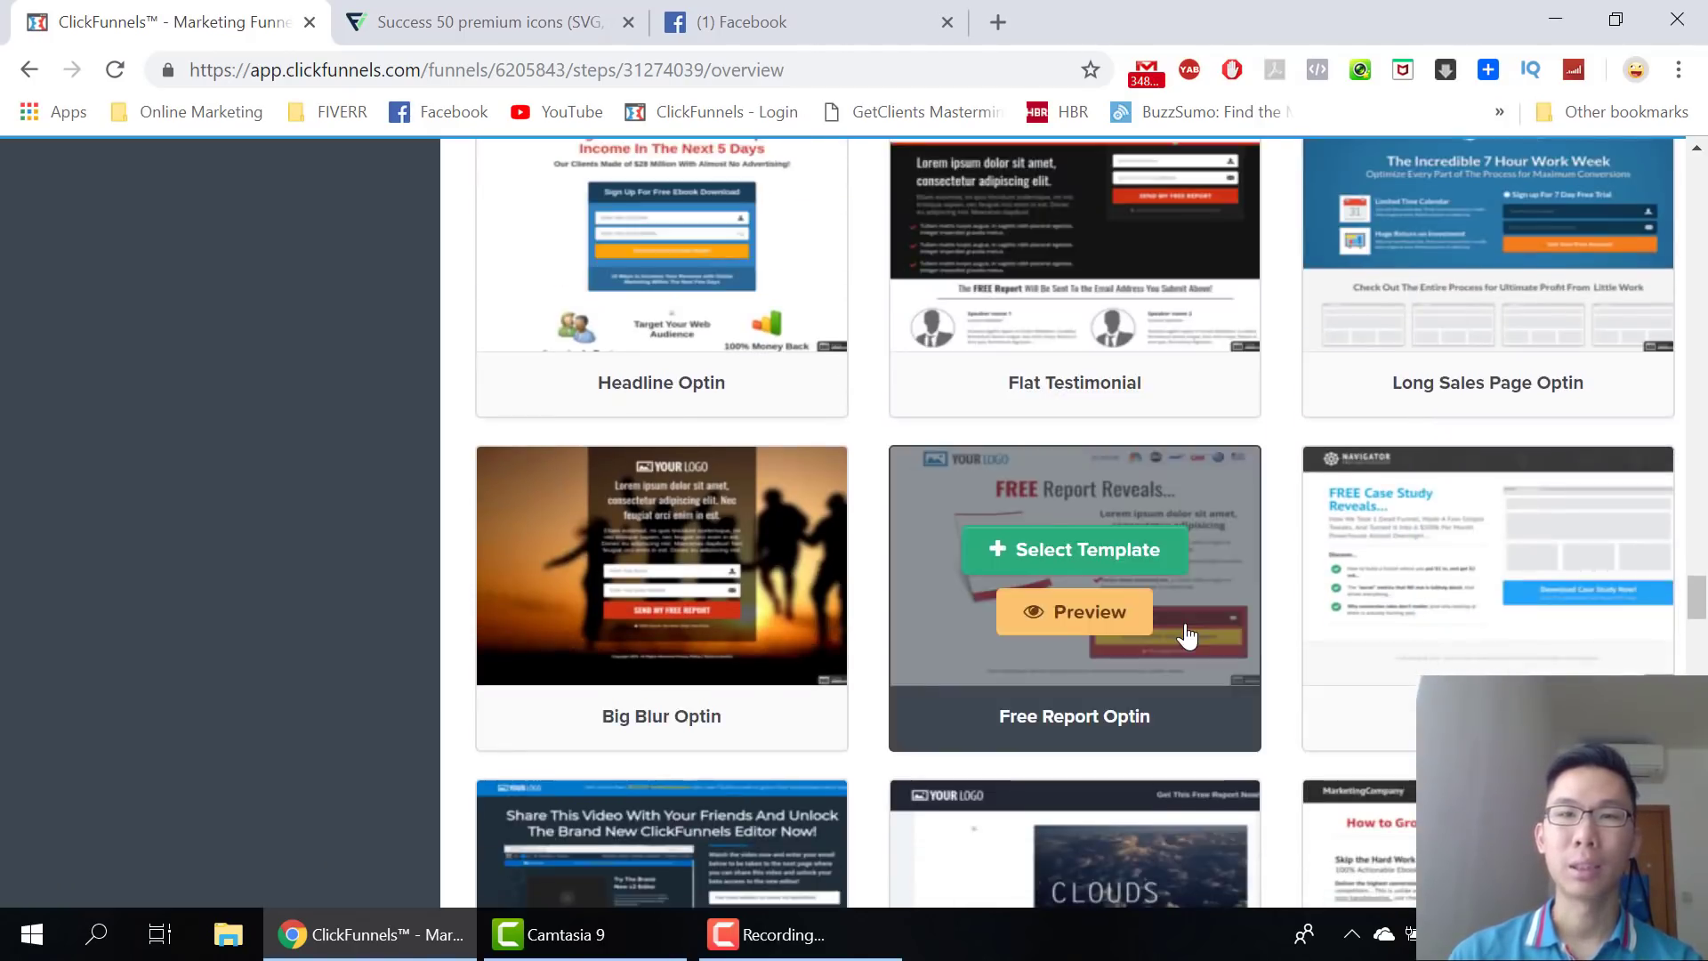
{"action": "scroll", "coordinate": [1186, 637], "scroll_direction": "down", "scroll_amount": 3}
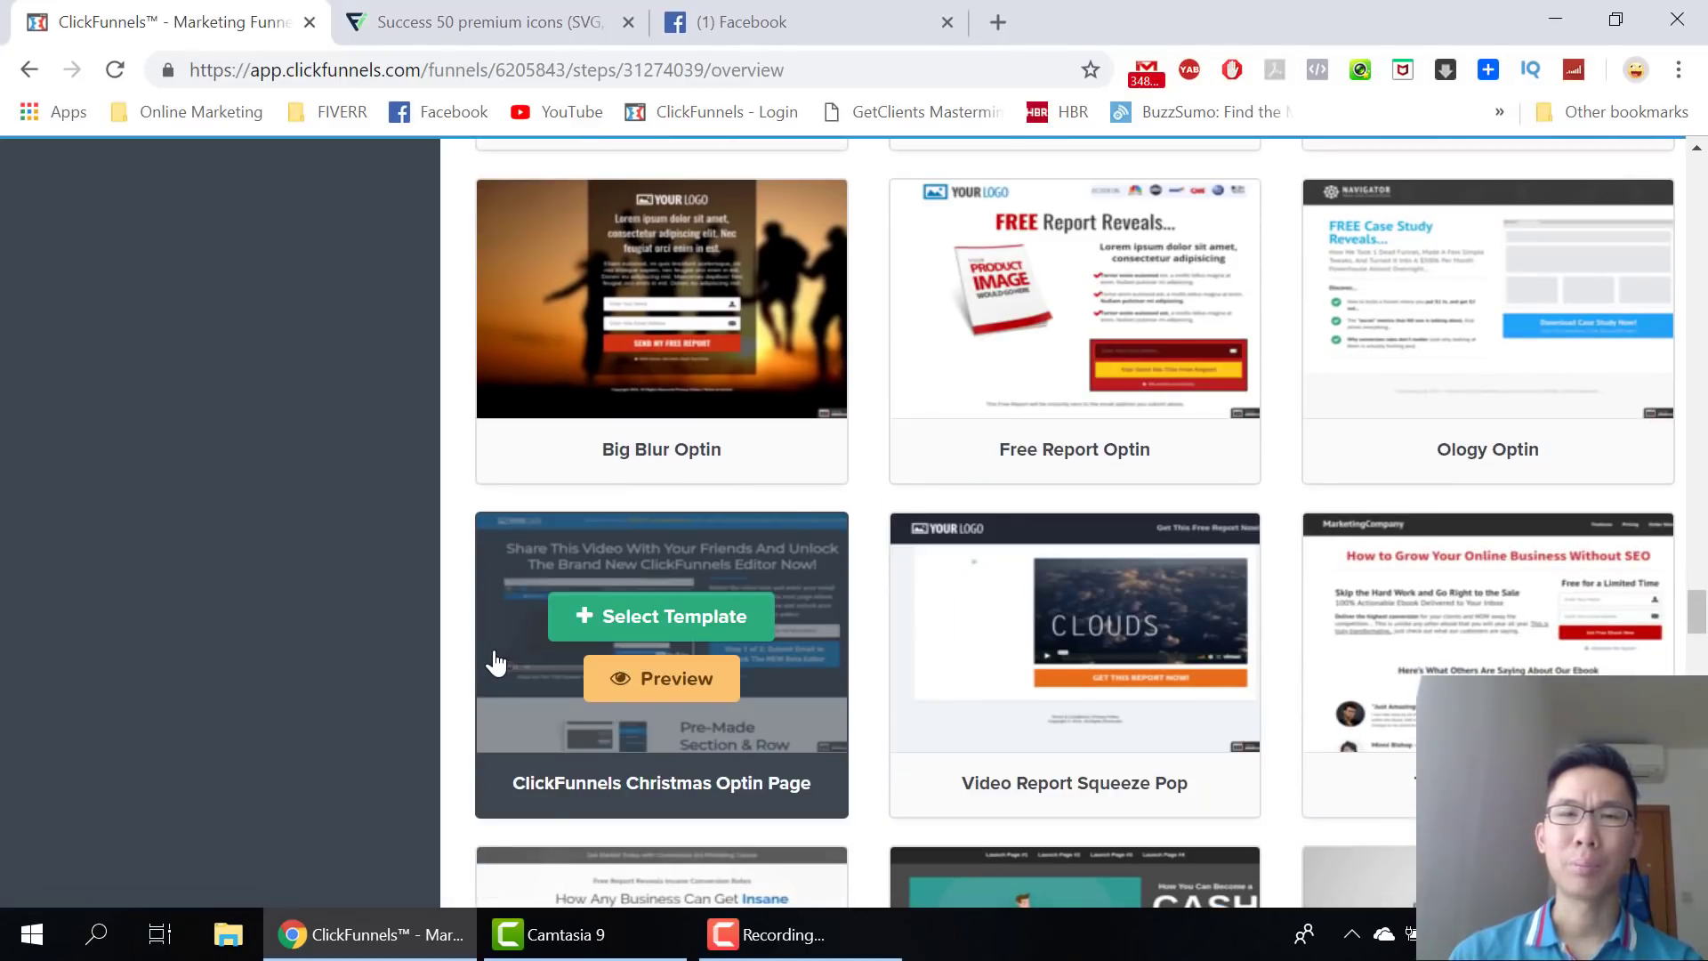
{"action": "scroll", "coordinate": [1299, 712], "scroll_direction": "down", "scroll_amount": 4}
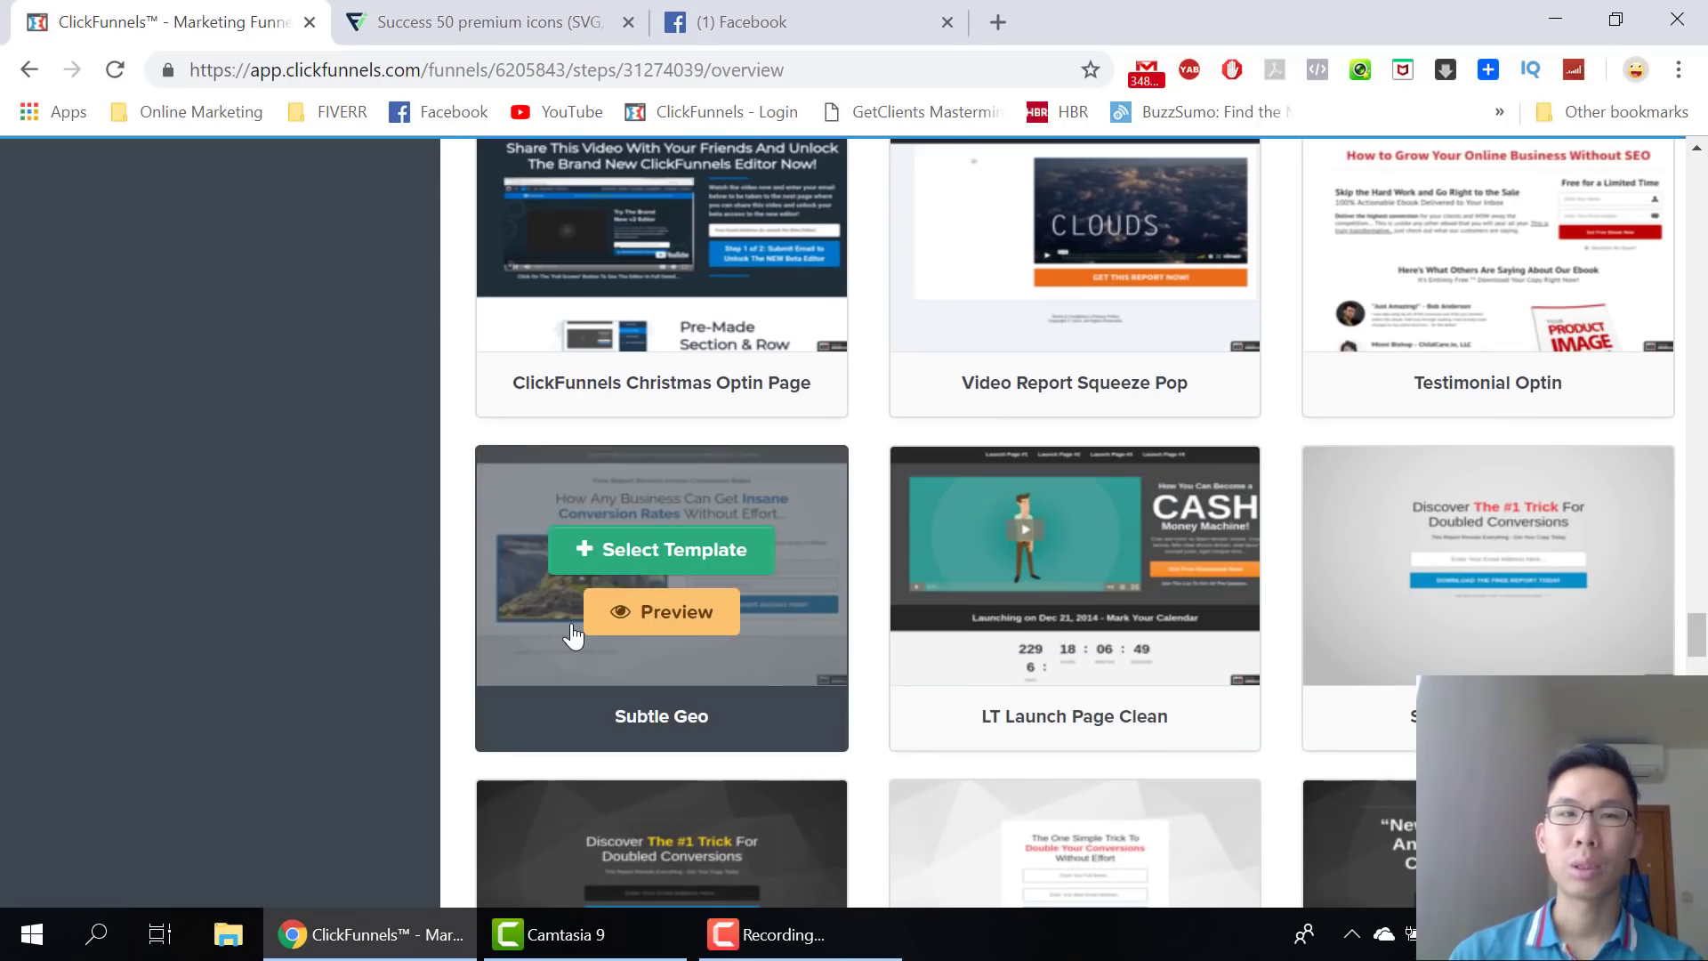
{"action": "scroll", "coordinate": [621, 562], "scroll_direction": "down", "scroll_amount": 4}
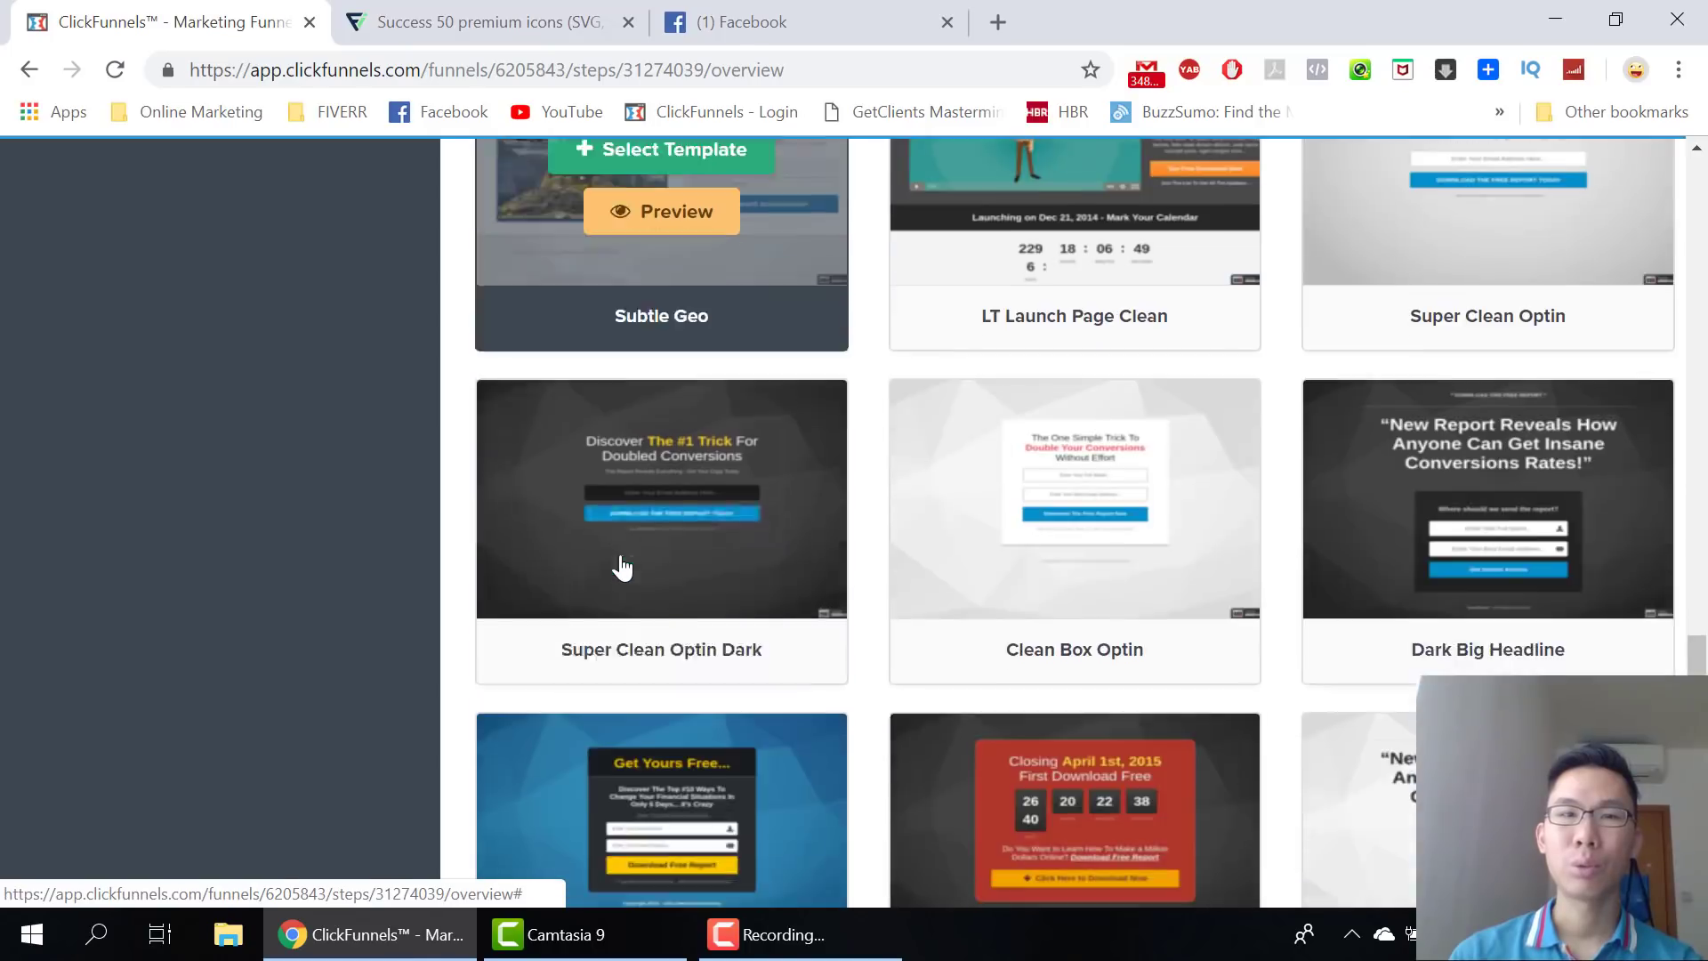
{"action": "scroll", "coordinate": [618, 564], "scroll_direction": "up", "scroll_amount": 1}
{"action": "left_click", "coordinate": [656, 286]}
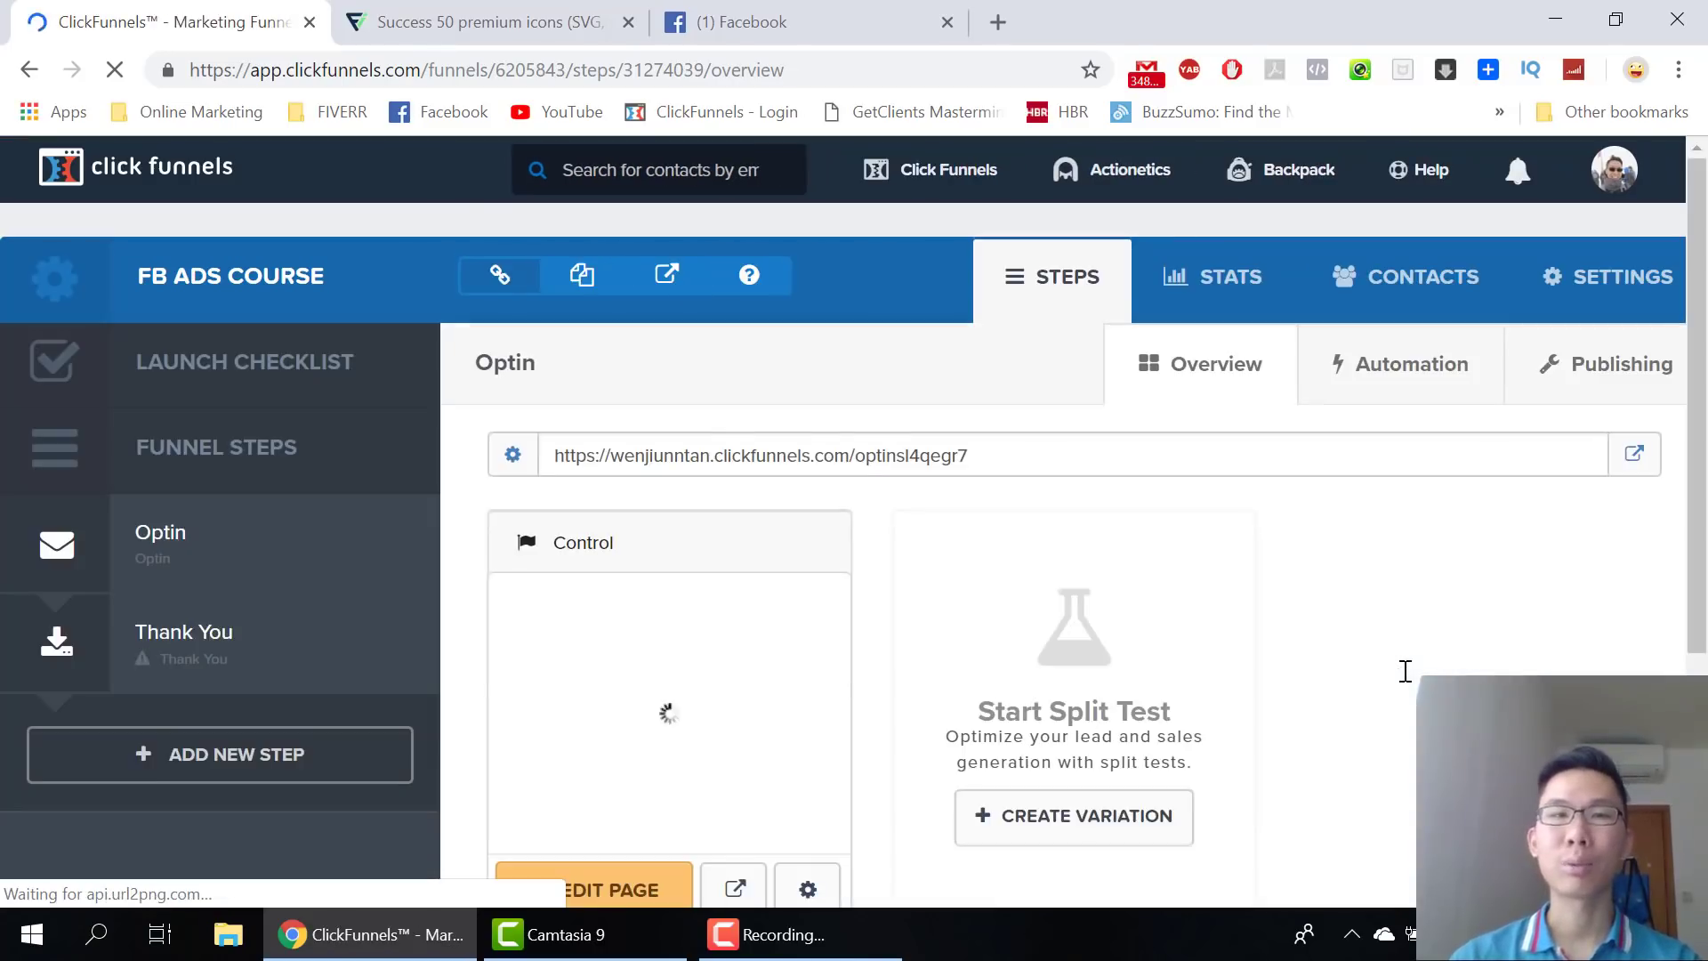
Edit the Optin page so its banner reads 'Get Started Today with Facebook Ads 101 Marketing Course'
{"action": "scroll", "coordinate": [830, 460], "scroll_direction": "down", "scroll_amount": 1}
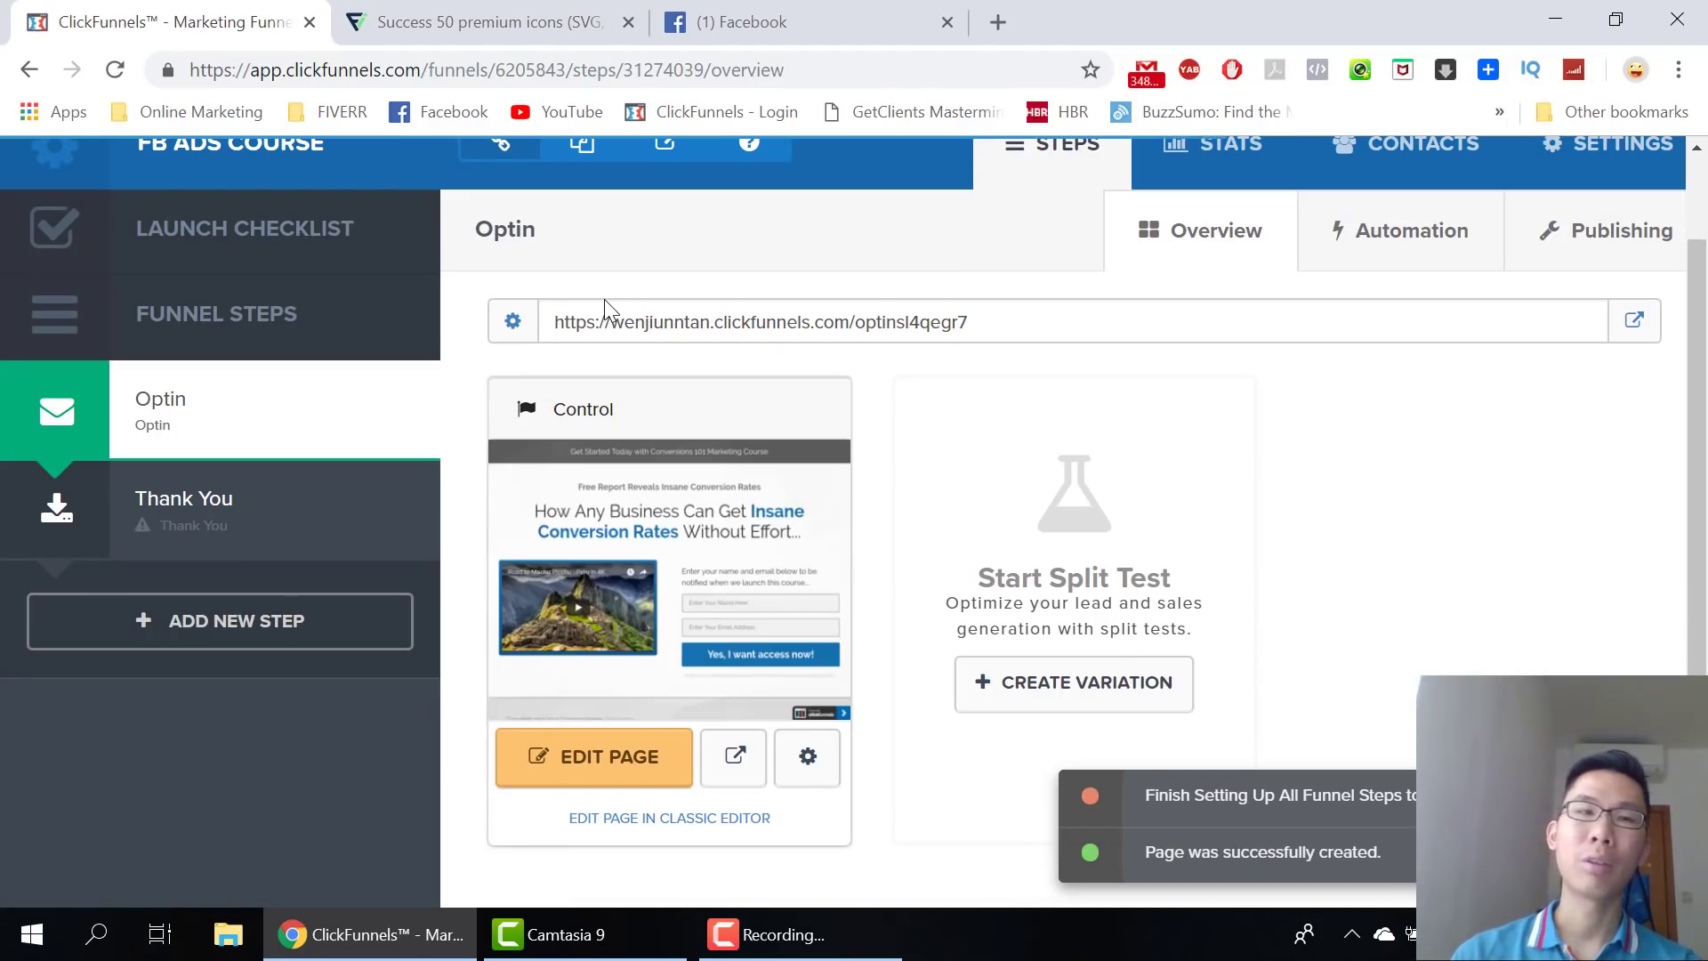
{"action": "left_click", "coordinate": [552, 782]}
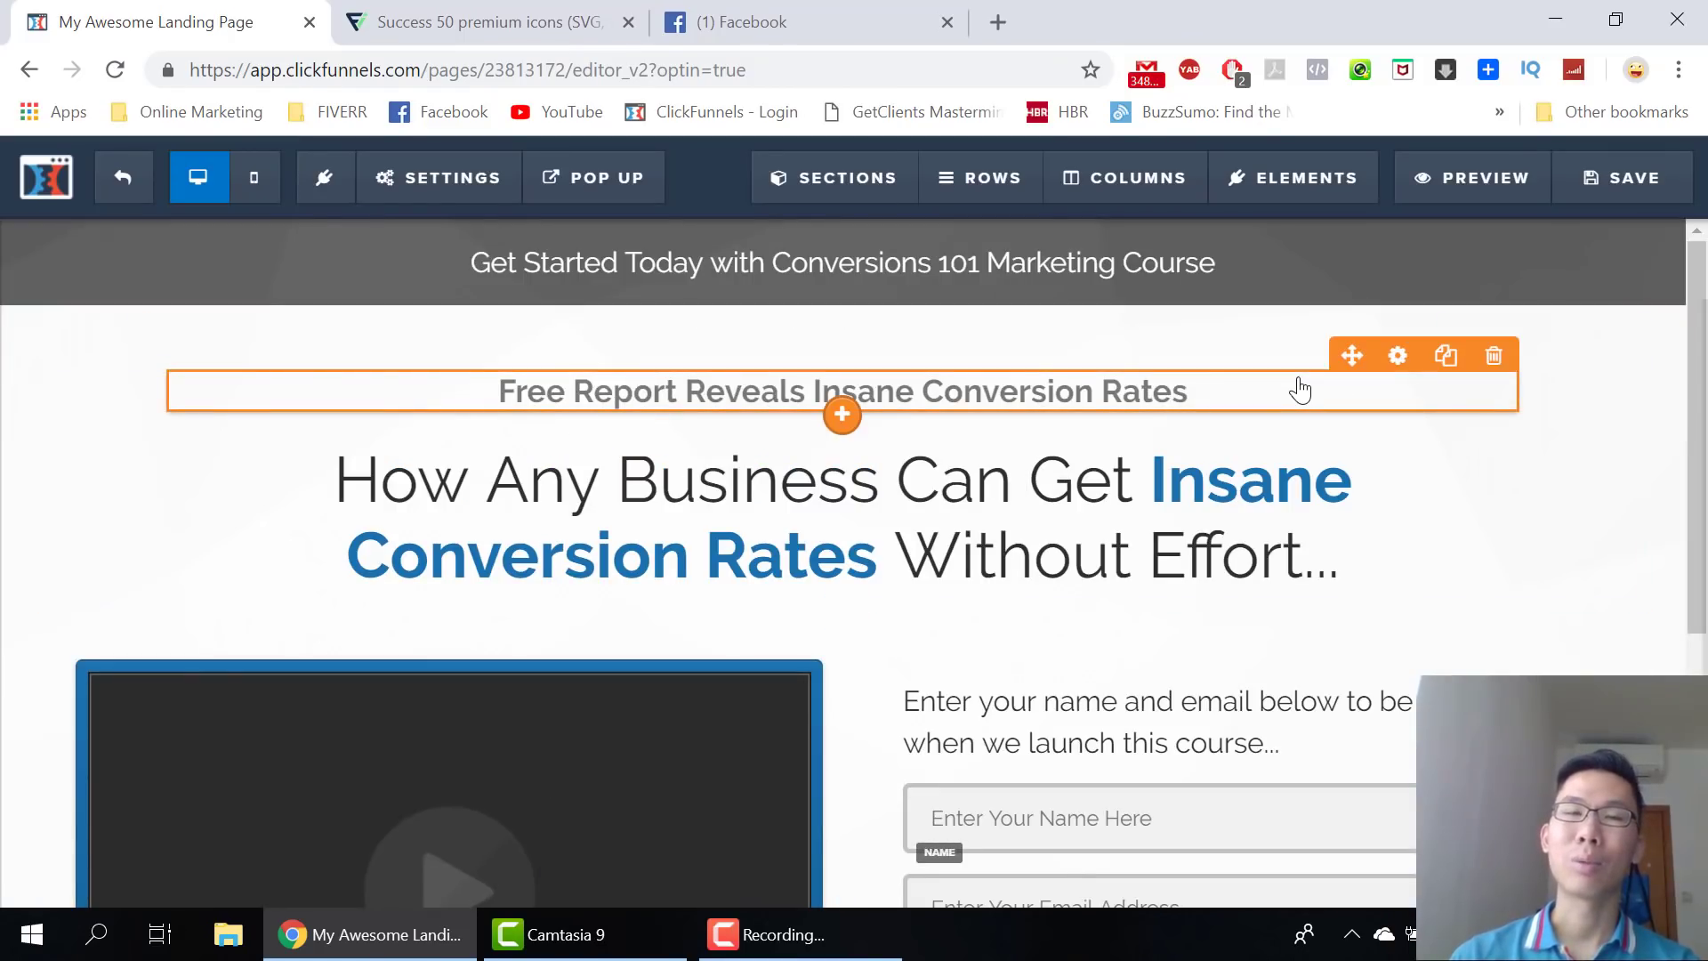
{"action": "left_click", "coordinate": [830, 258]}
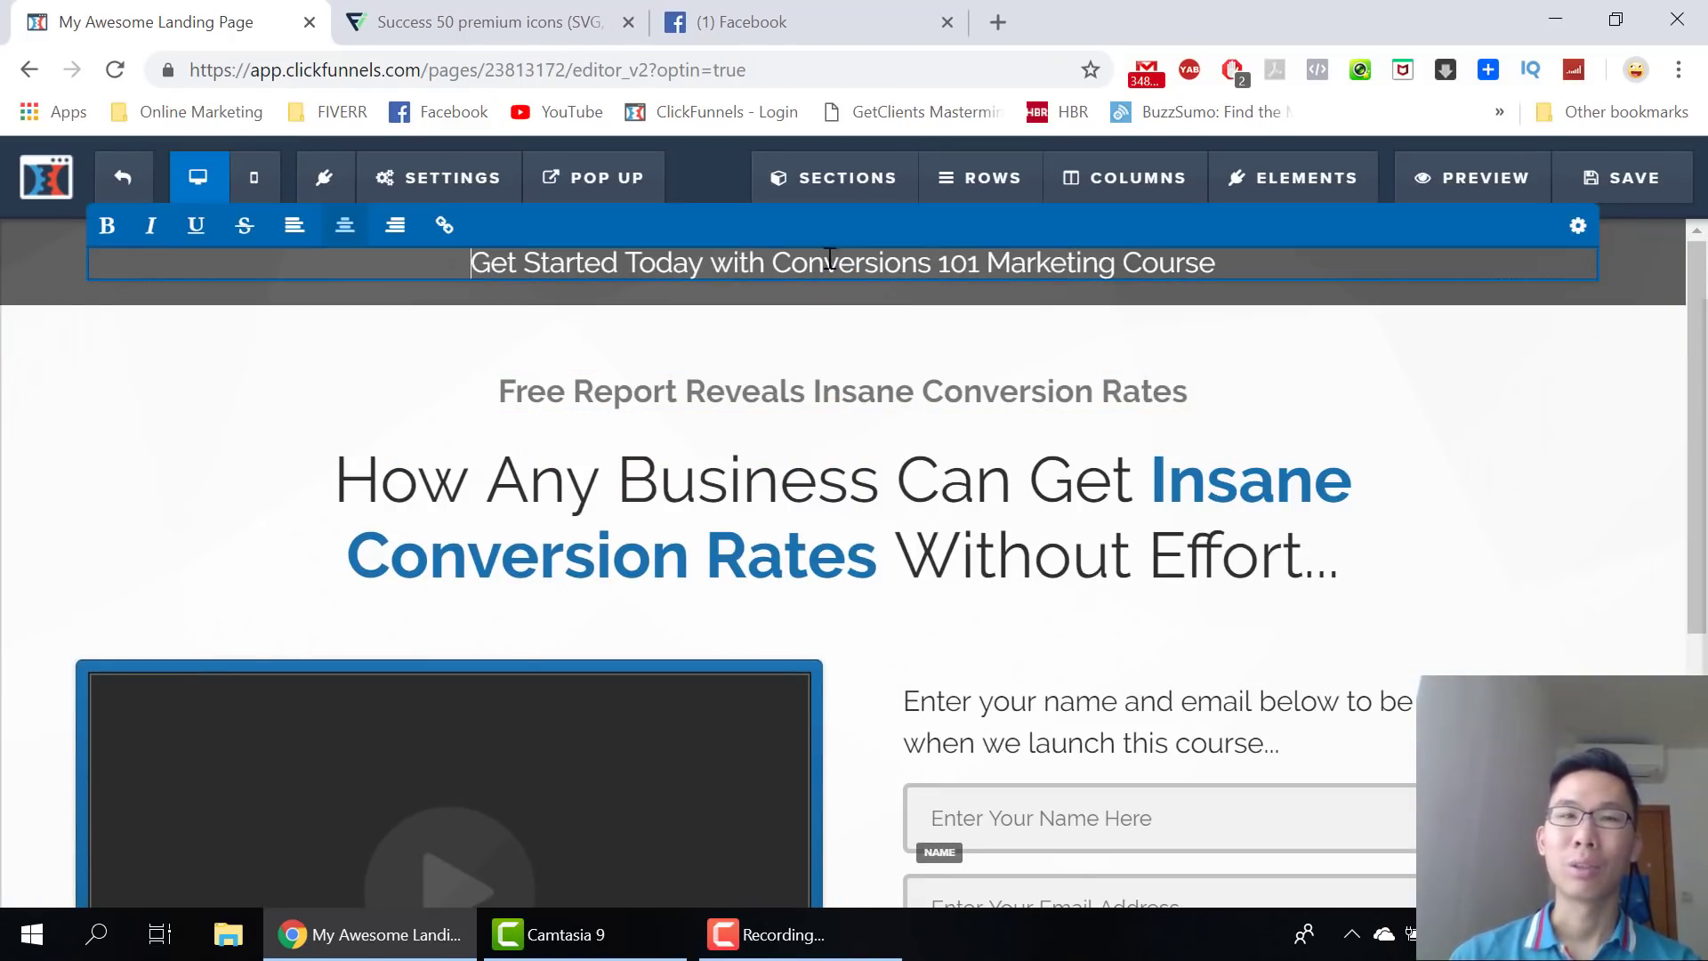
{"action": "type", "text": "Facebook Ads"}
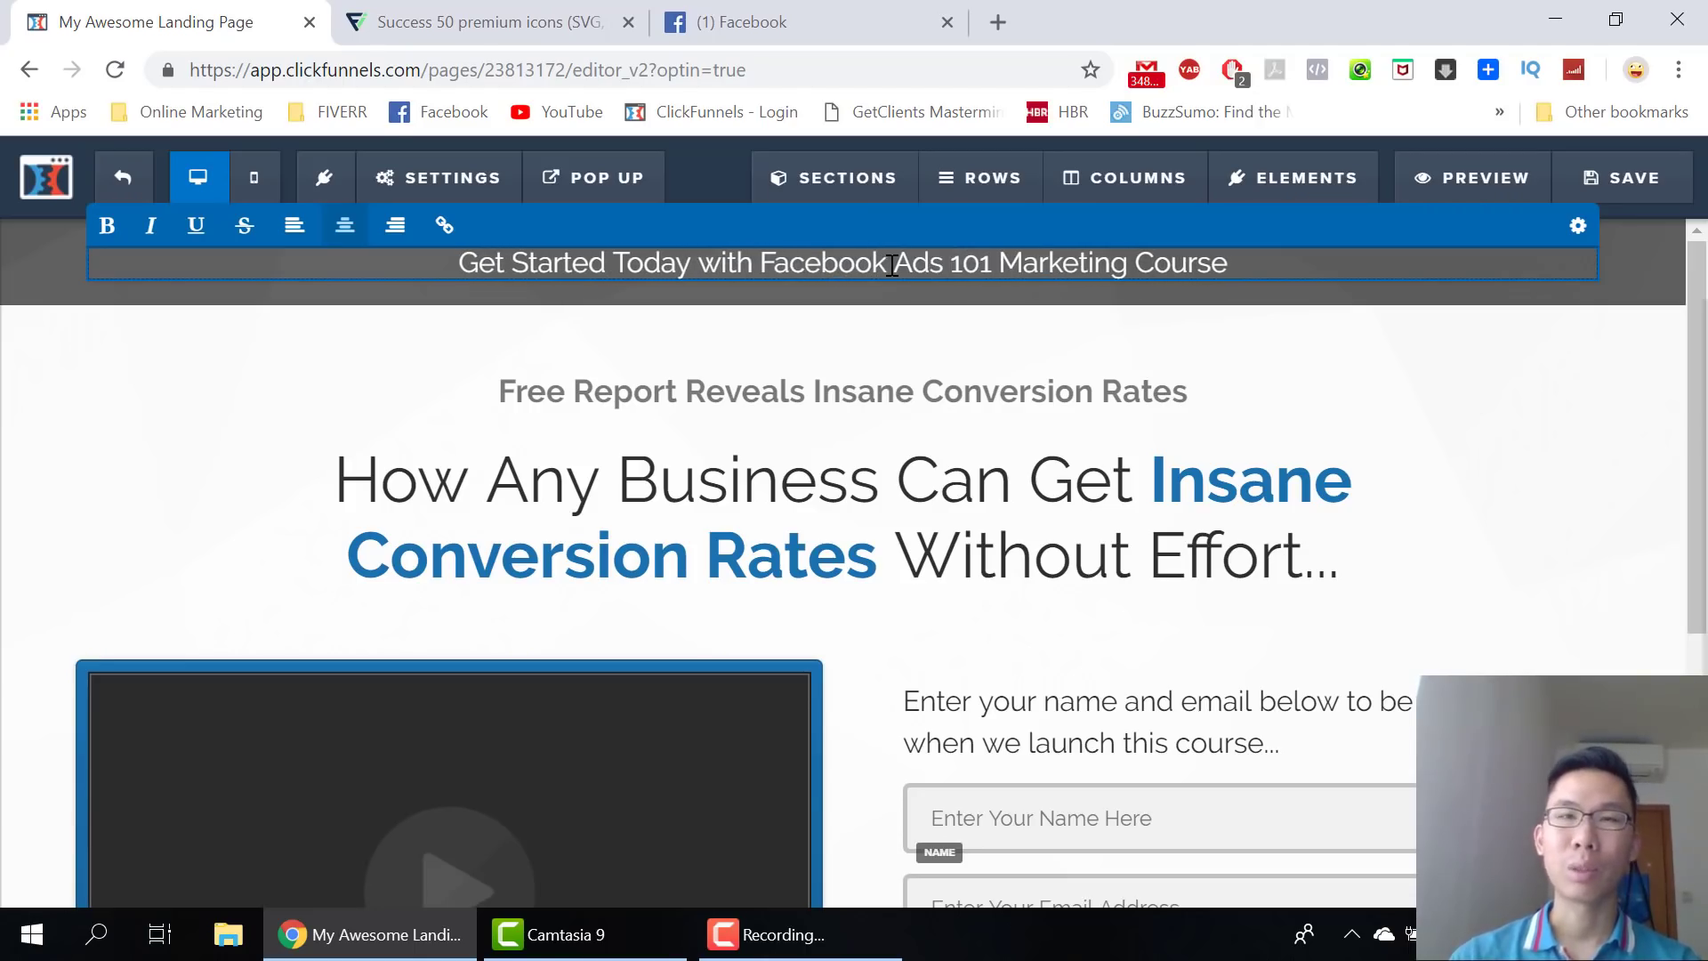
{"action": "left_click", "coordinate": [794, 416]}
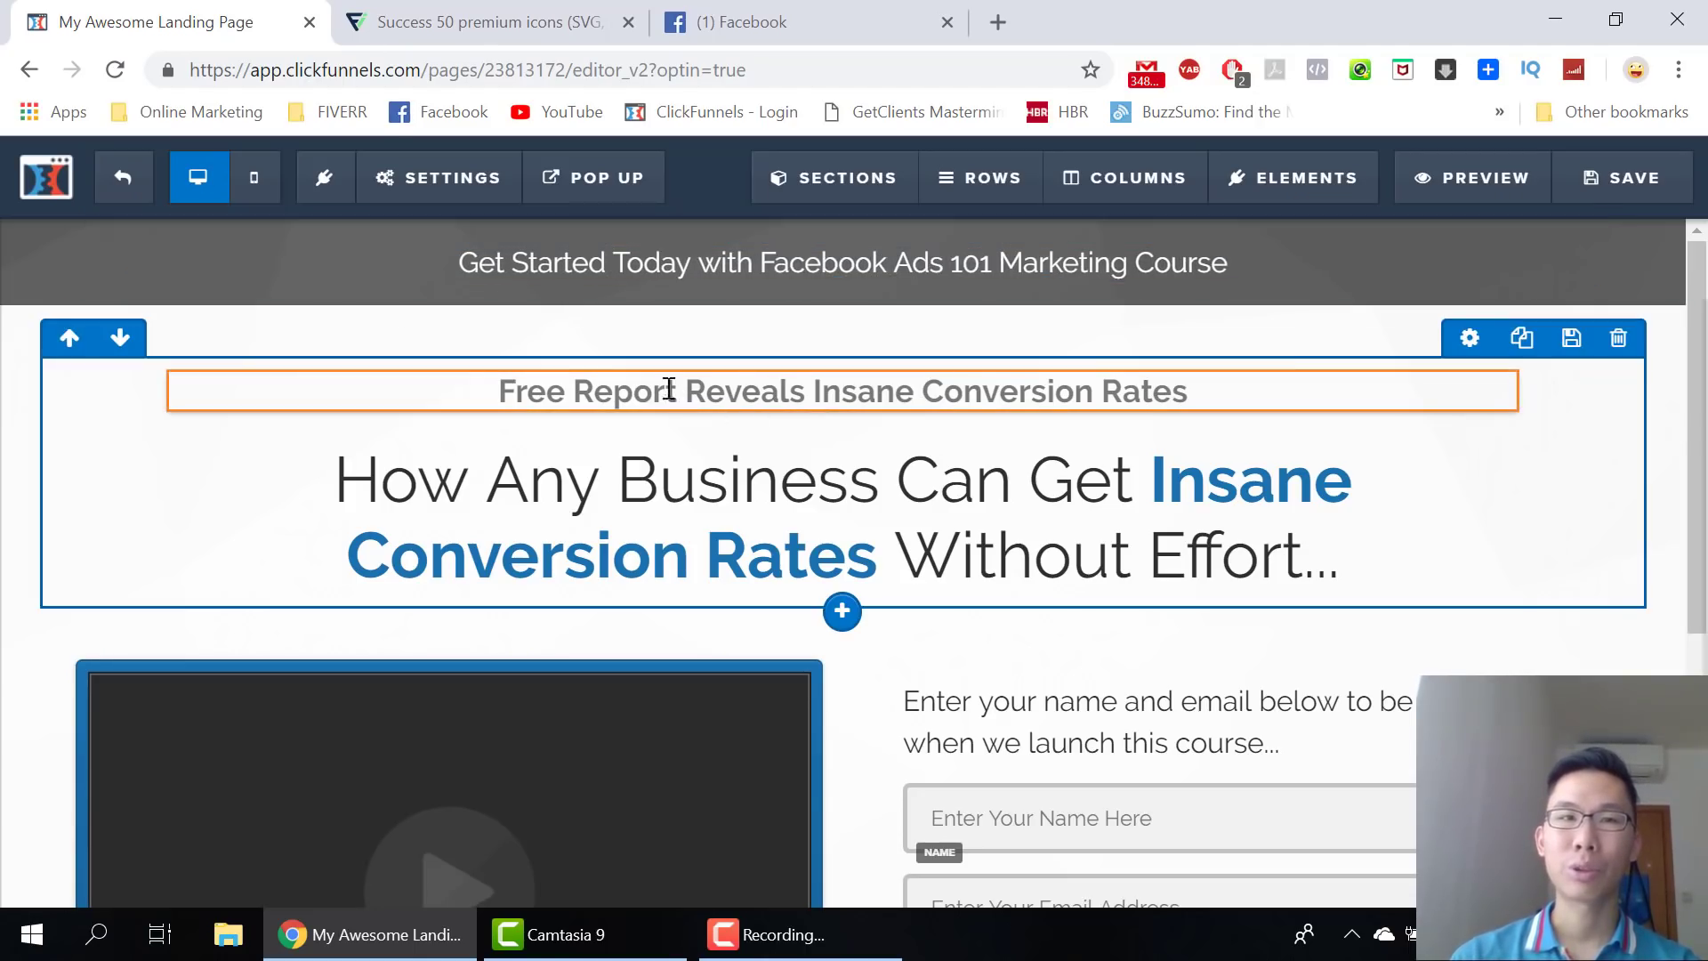
Rewrite the subheadline as 'Free Video Training Reveals Profitable Fb Ads that Generate 10 leads every single day...'
{"action": "left_click", "coordinate": [565, 389]}
{"action": "double_click", "coordinate": [600, 396]}
{"action": "type", "text": "Video Trainin"}
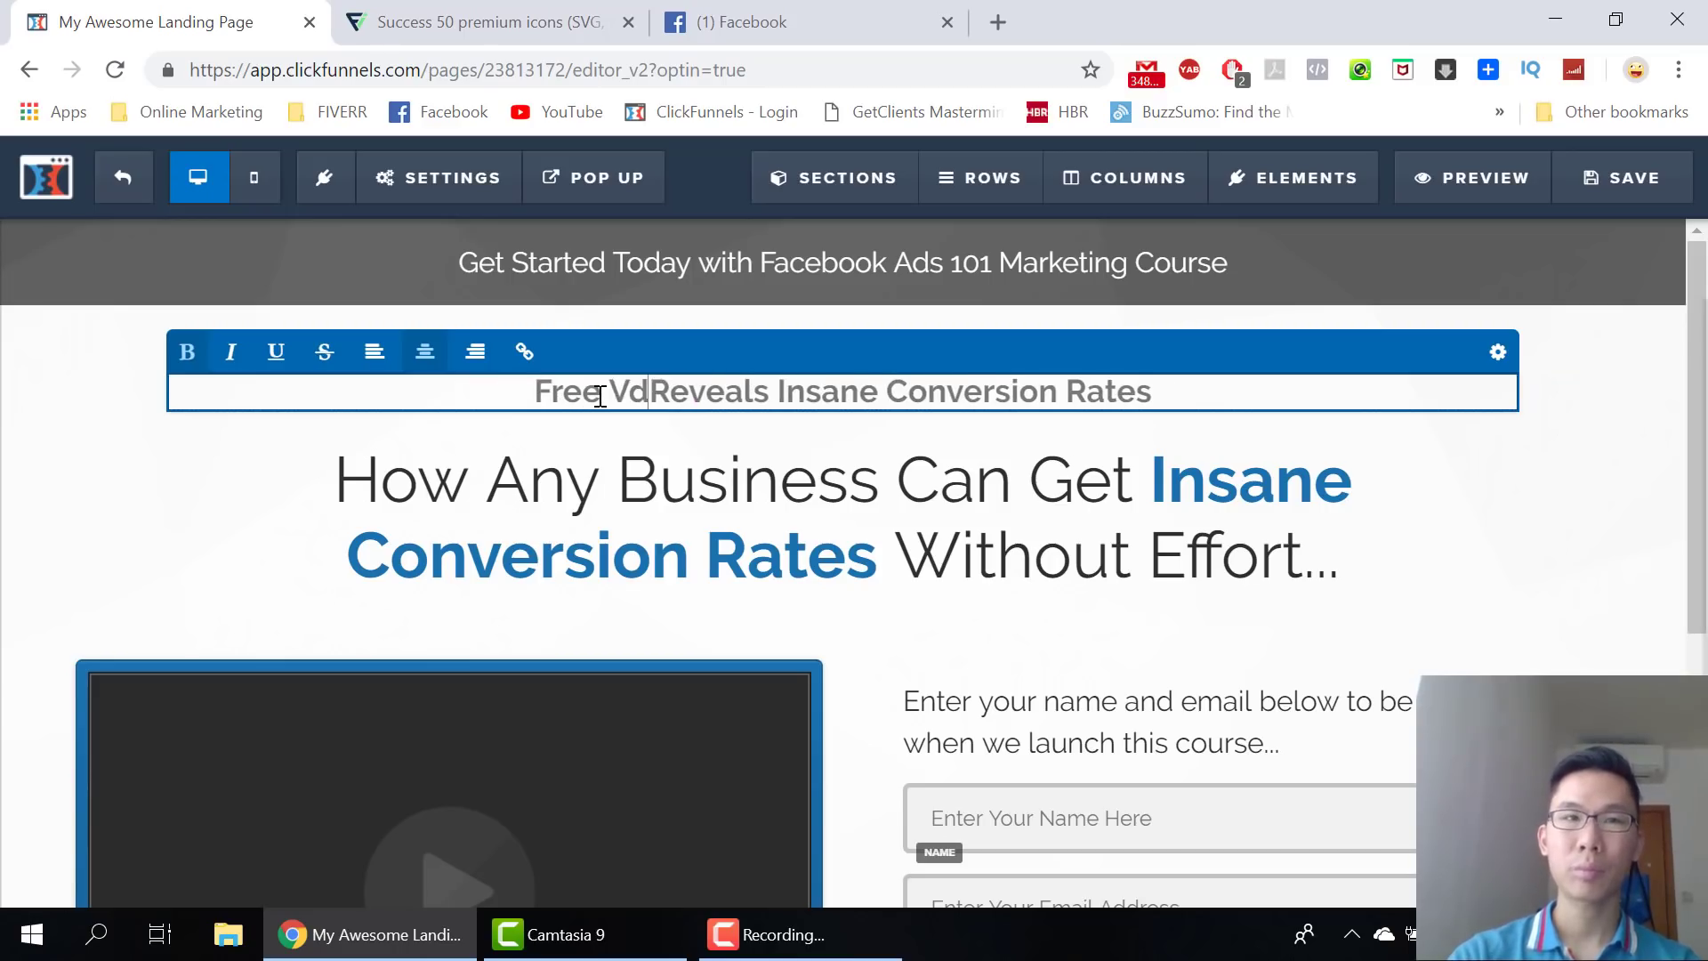
{"action": "type", "text": "g "}
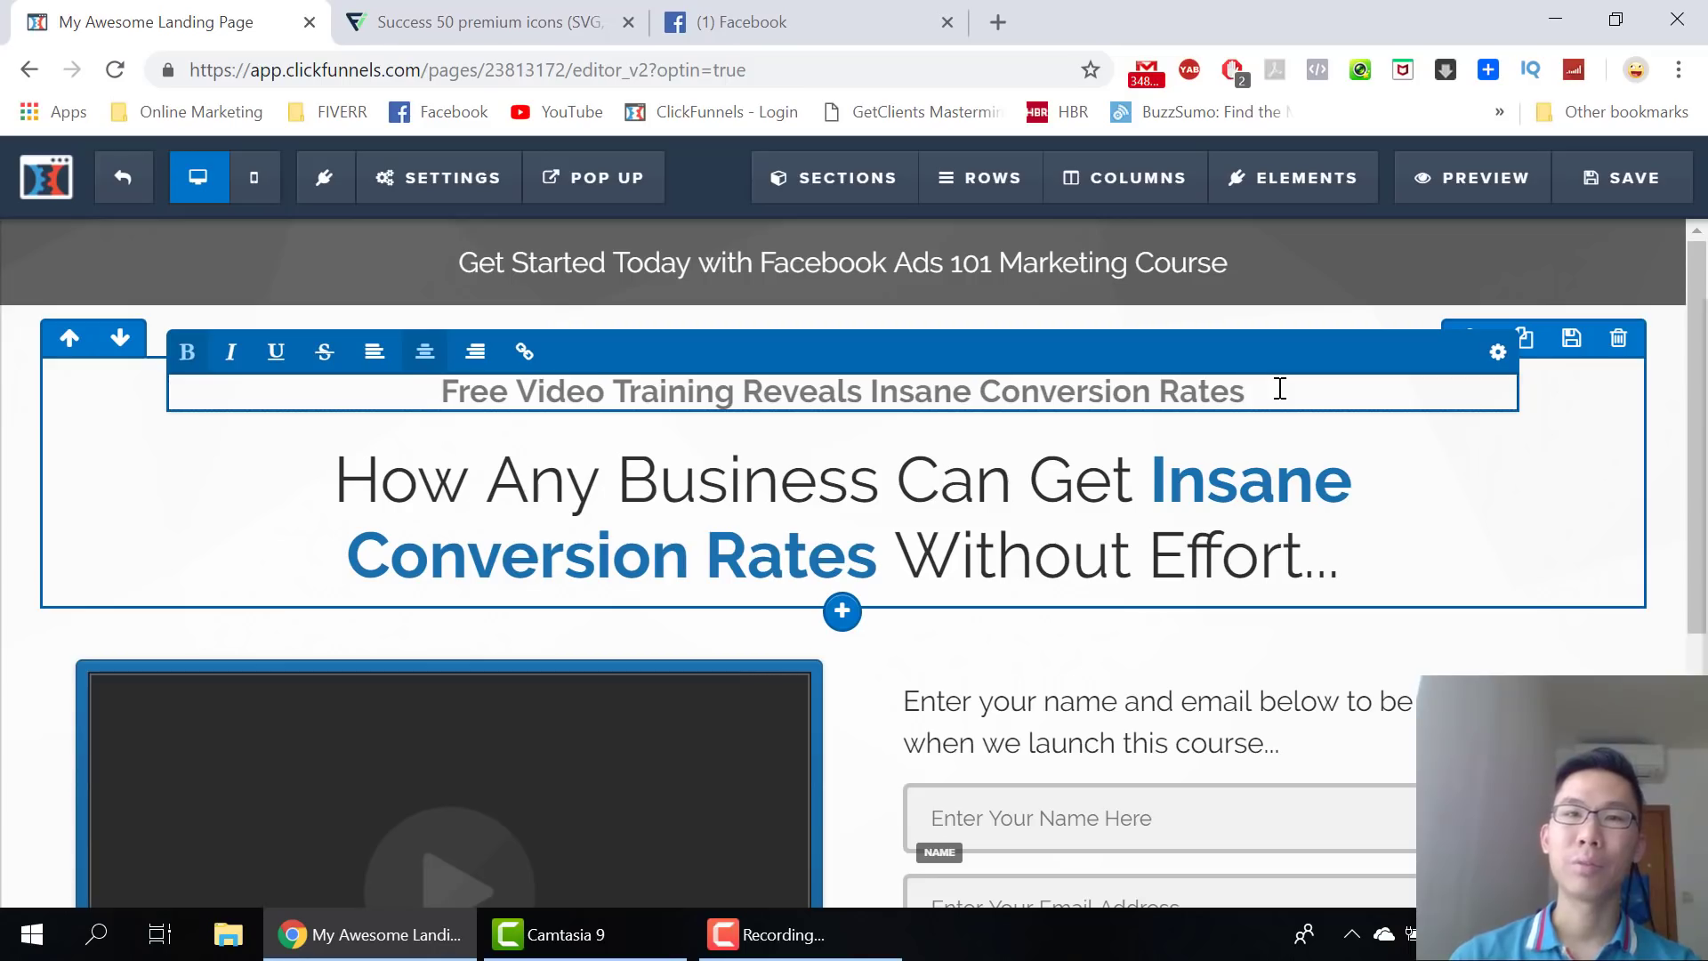
{"action": "type", "text": " & Ord"}
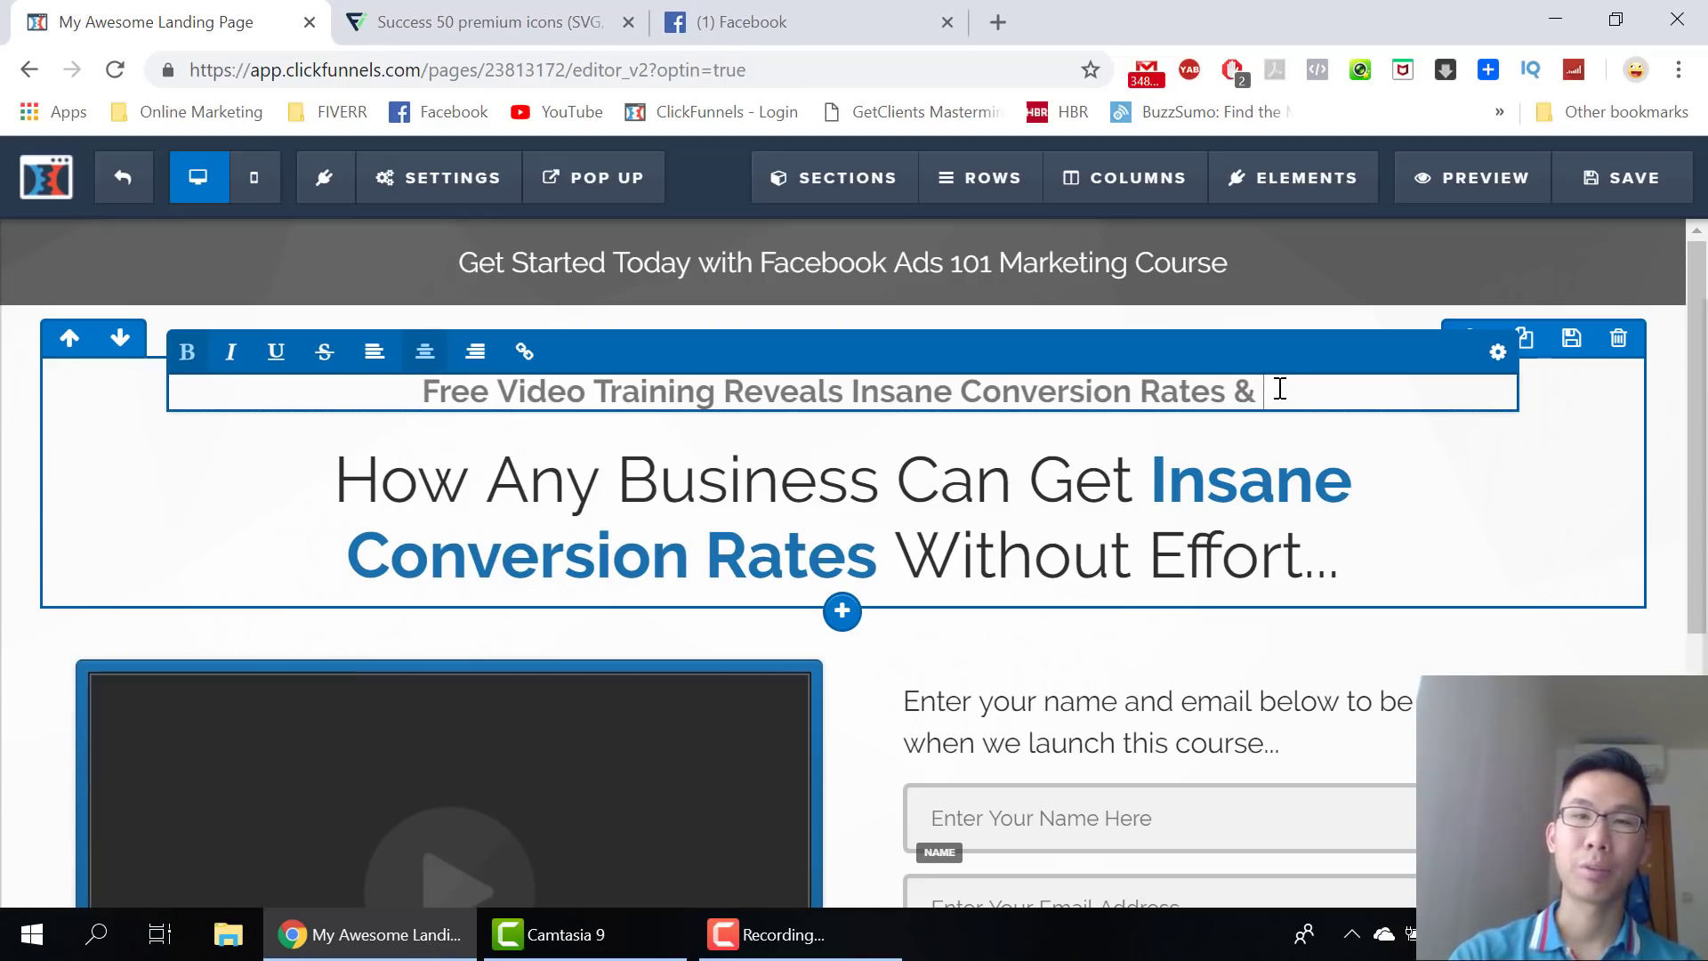
{"action": "key", "text": "BackSpace"}
{"action": "key", "text": "BackSpace"}
{"action": "key", "text": "BackSpace"}
{"action": "key", "text": "BackSpace"}
{"action": "key", "text": "BackSpace"}
{"action": "key", "text": "BackSpace"}
{"action": "key", "text": "BackSpace"}
{"action": "key", "text": "BackSpace"}
{"action": "key", "text": "BackSpace"}
{"action": "key", "text": "BackSpace"}
{"action": "key", "text": "BackSpace"}
{"action": "key", "text": "BackSpace"}
{"action": "key", "text": "BackSpace"}
{"action": "key", "text": "BackSpace"}
{"action": "key", "text": "BackSpace"}
{"action": "key", "text": "BackSpace"}
{"action": "key", "text": "BackSpace"}
{"action": "key", "text": "BackSpace"}
{"action": "key", "text": "BackSpace"}
{"action": "key", "text": "BackSpace"}
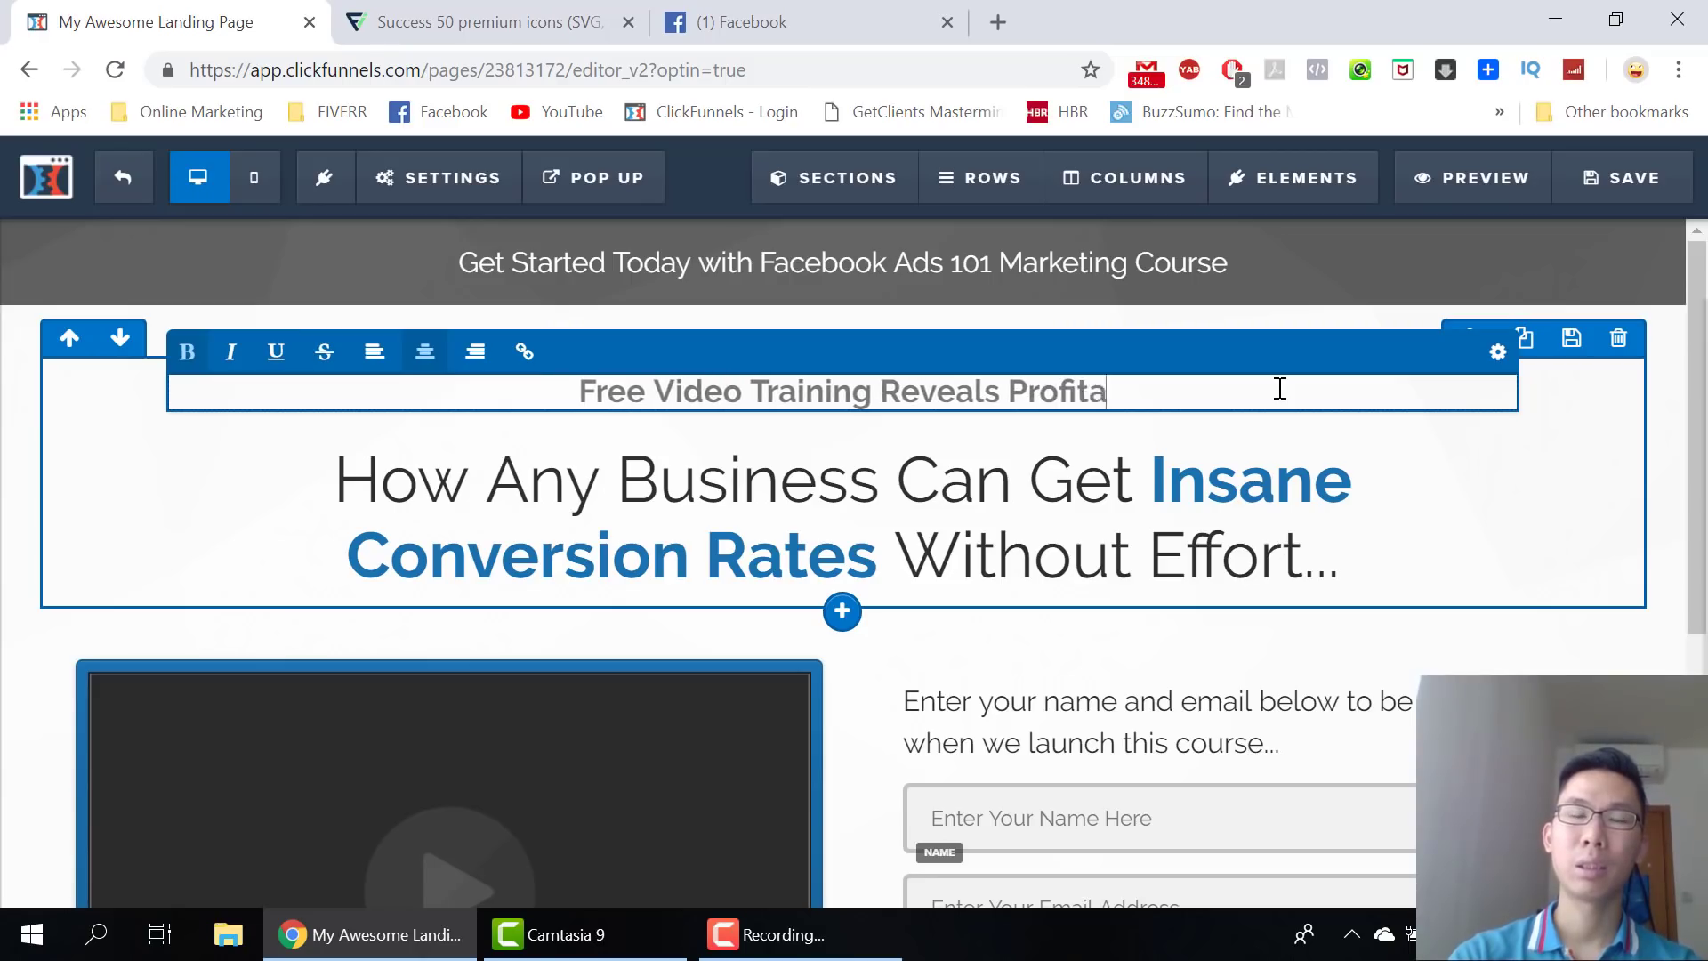
{"action": "key", "text": "BackSpace"}
{"action": "type", "text": "Ads "}
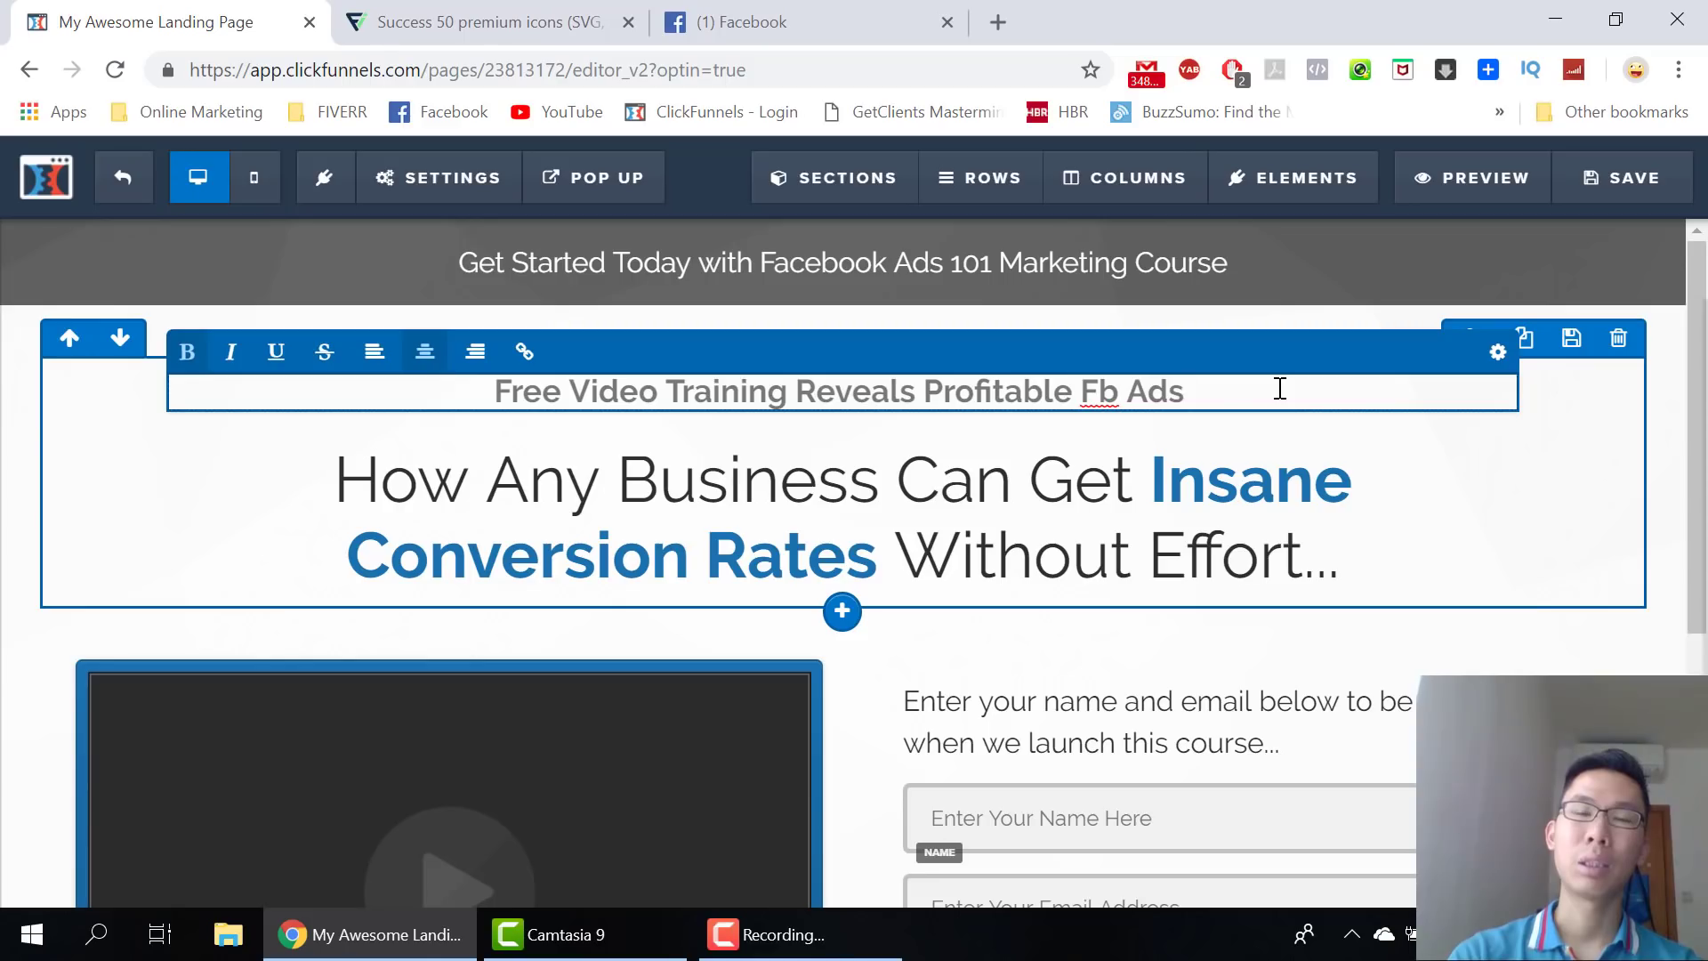
{"action": "type", "text": "that GEneral"}
{"action": "key", "text": "BackSpace"}
{"action": "key", "text": "BackSpace"}
{"action": "key", "text": "BackSpace"}
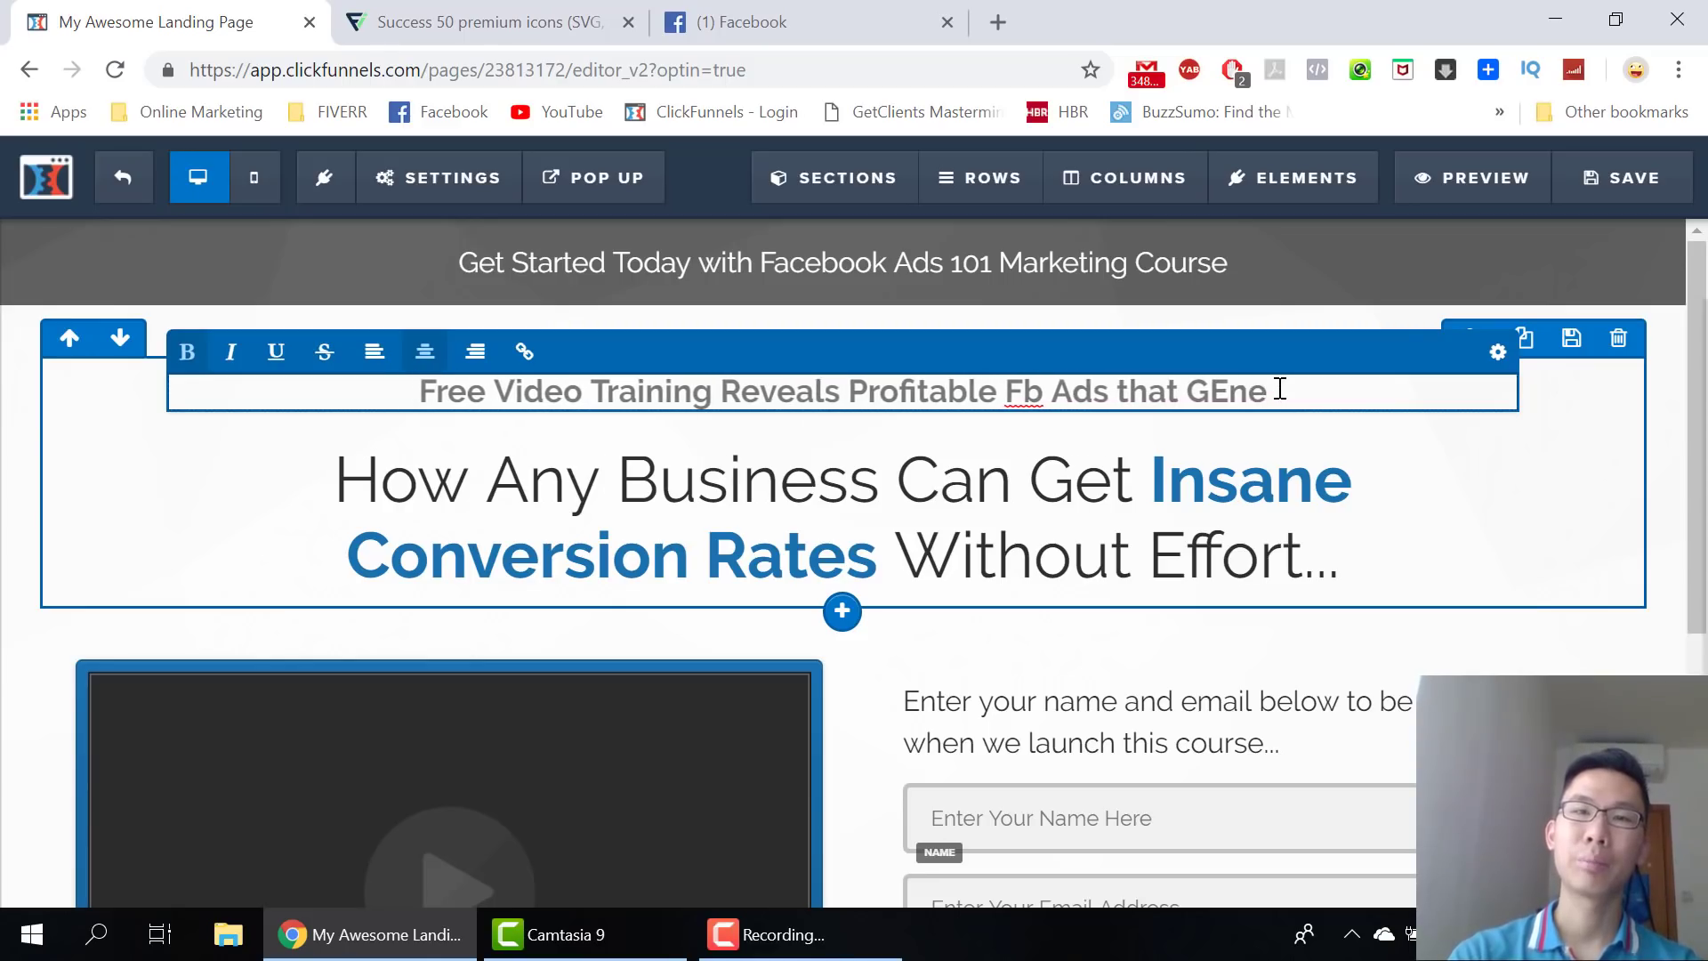
{"action": "key", "text": "BackSpace"}
{"action": "key", "text": "BackSpace"}
{"action": "key", "text": "BackSpace"}
{"action": "type", "text": "enerate"}
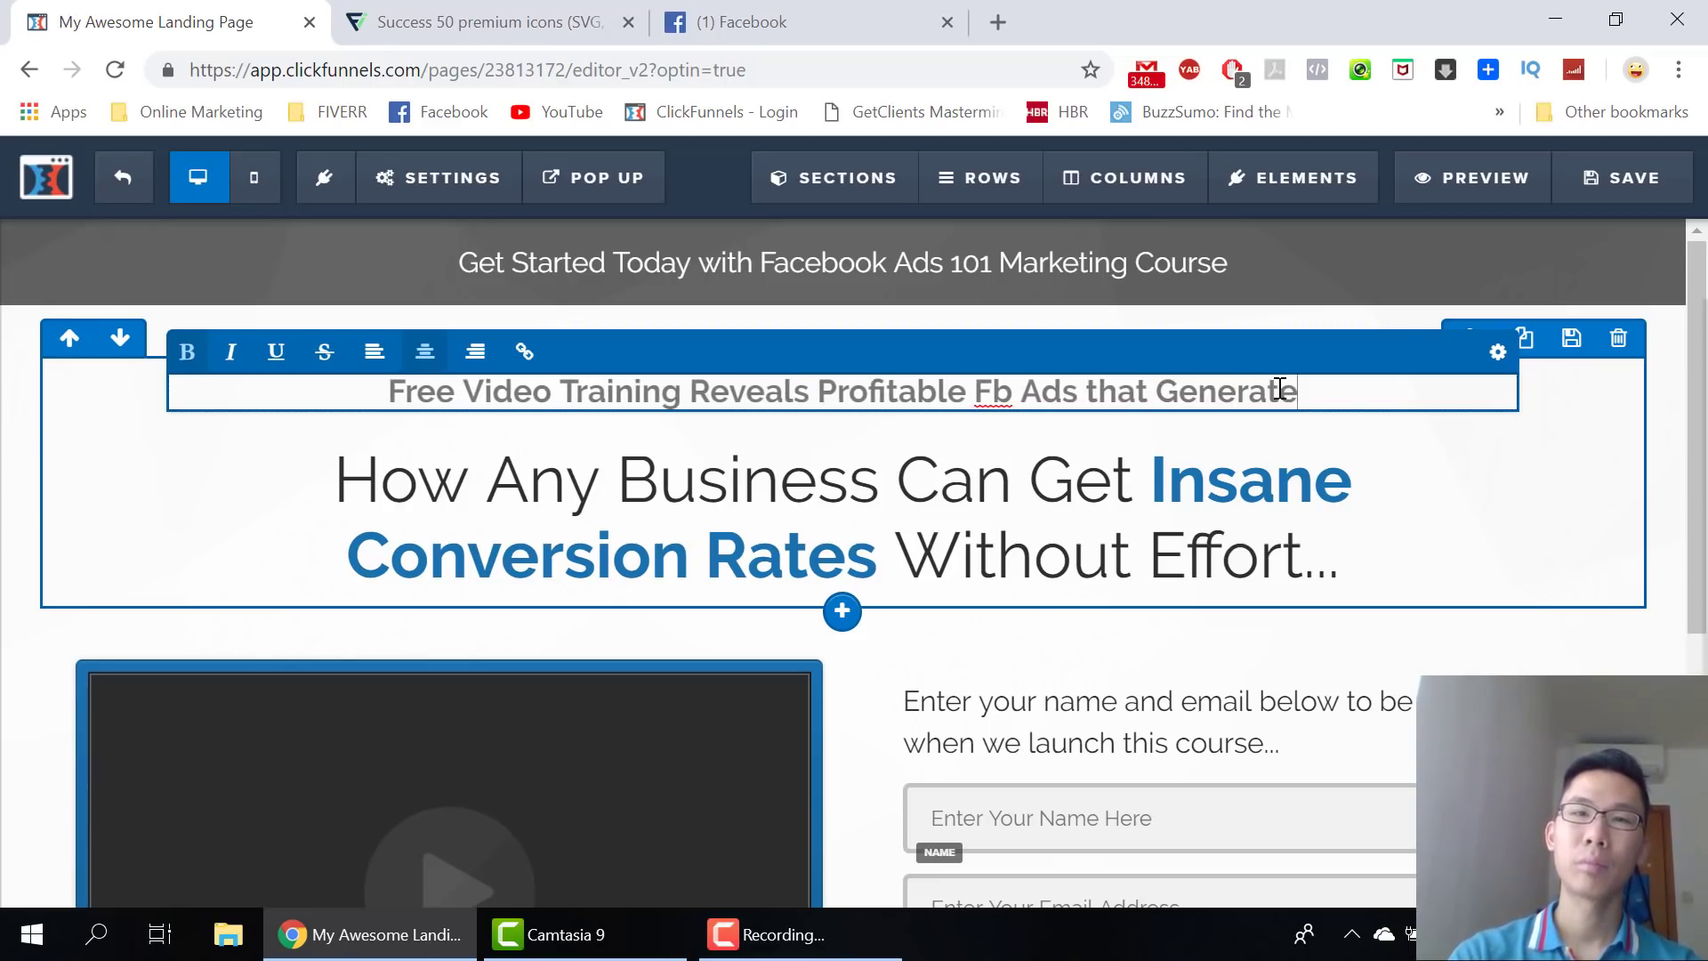
{"action": "type", "text": " 10 "}
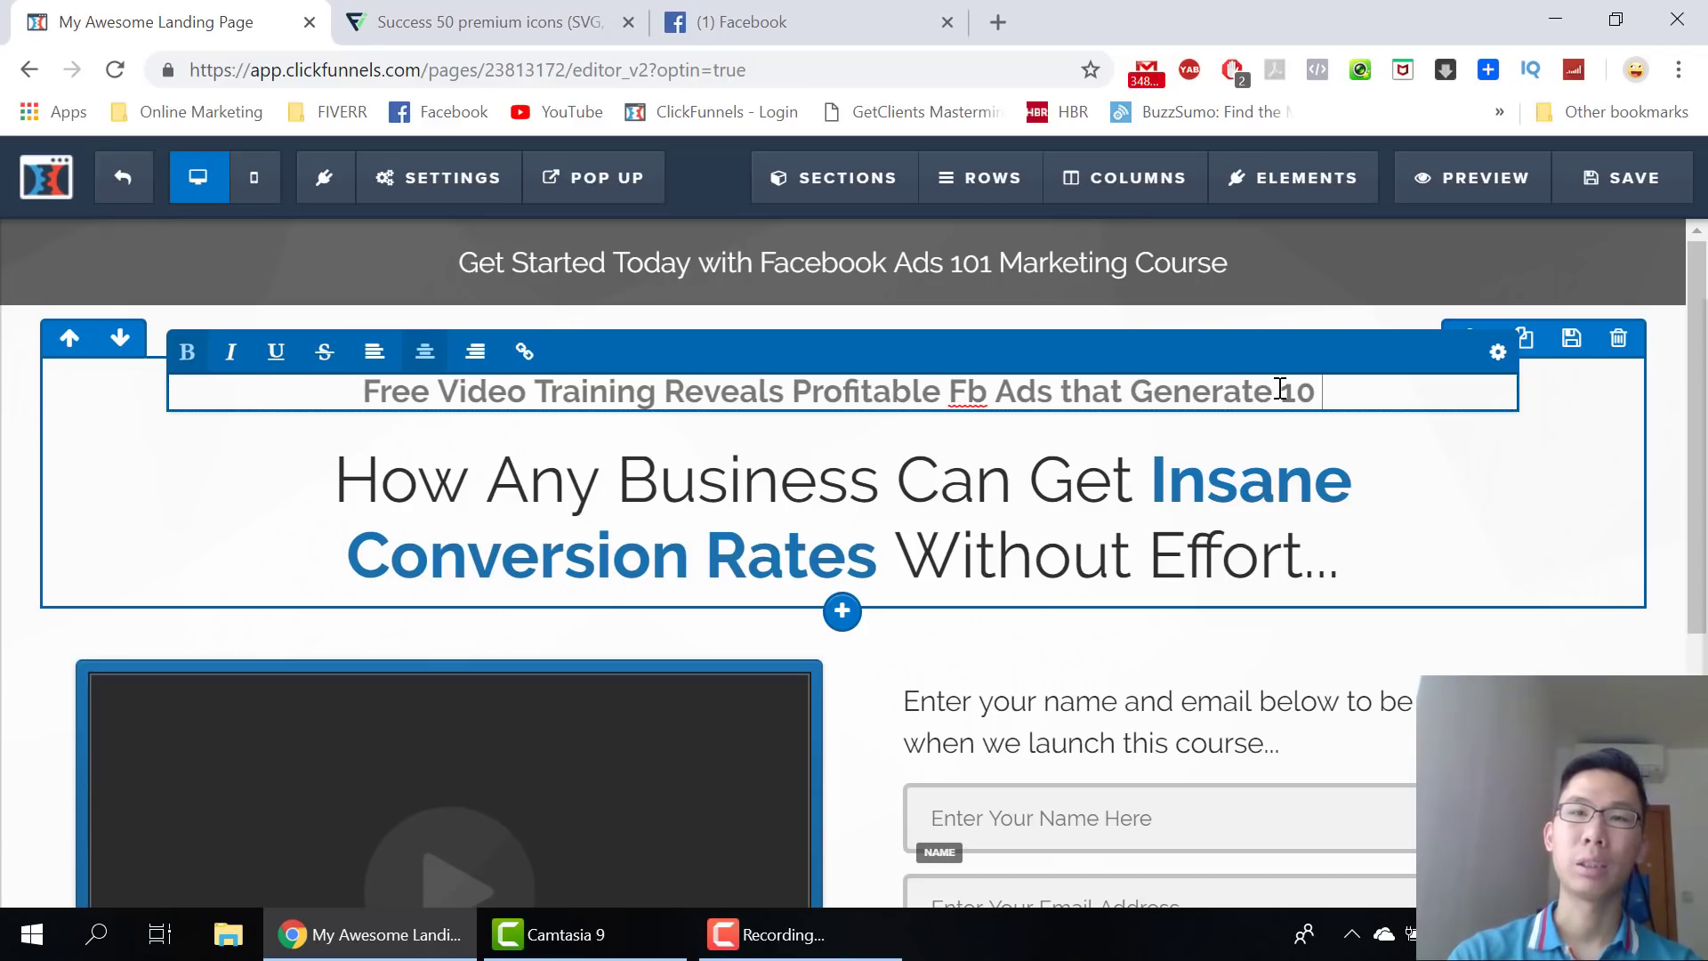
{"action": "type", "text": "leads "}
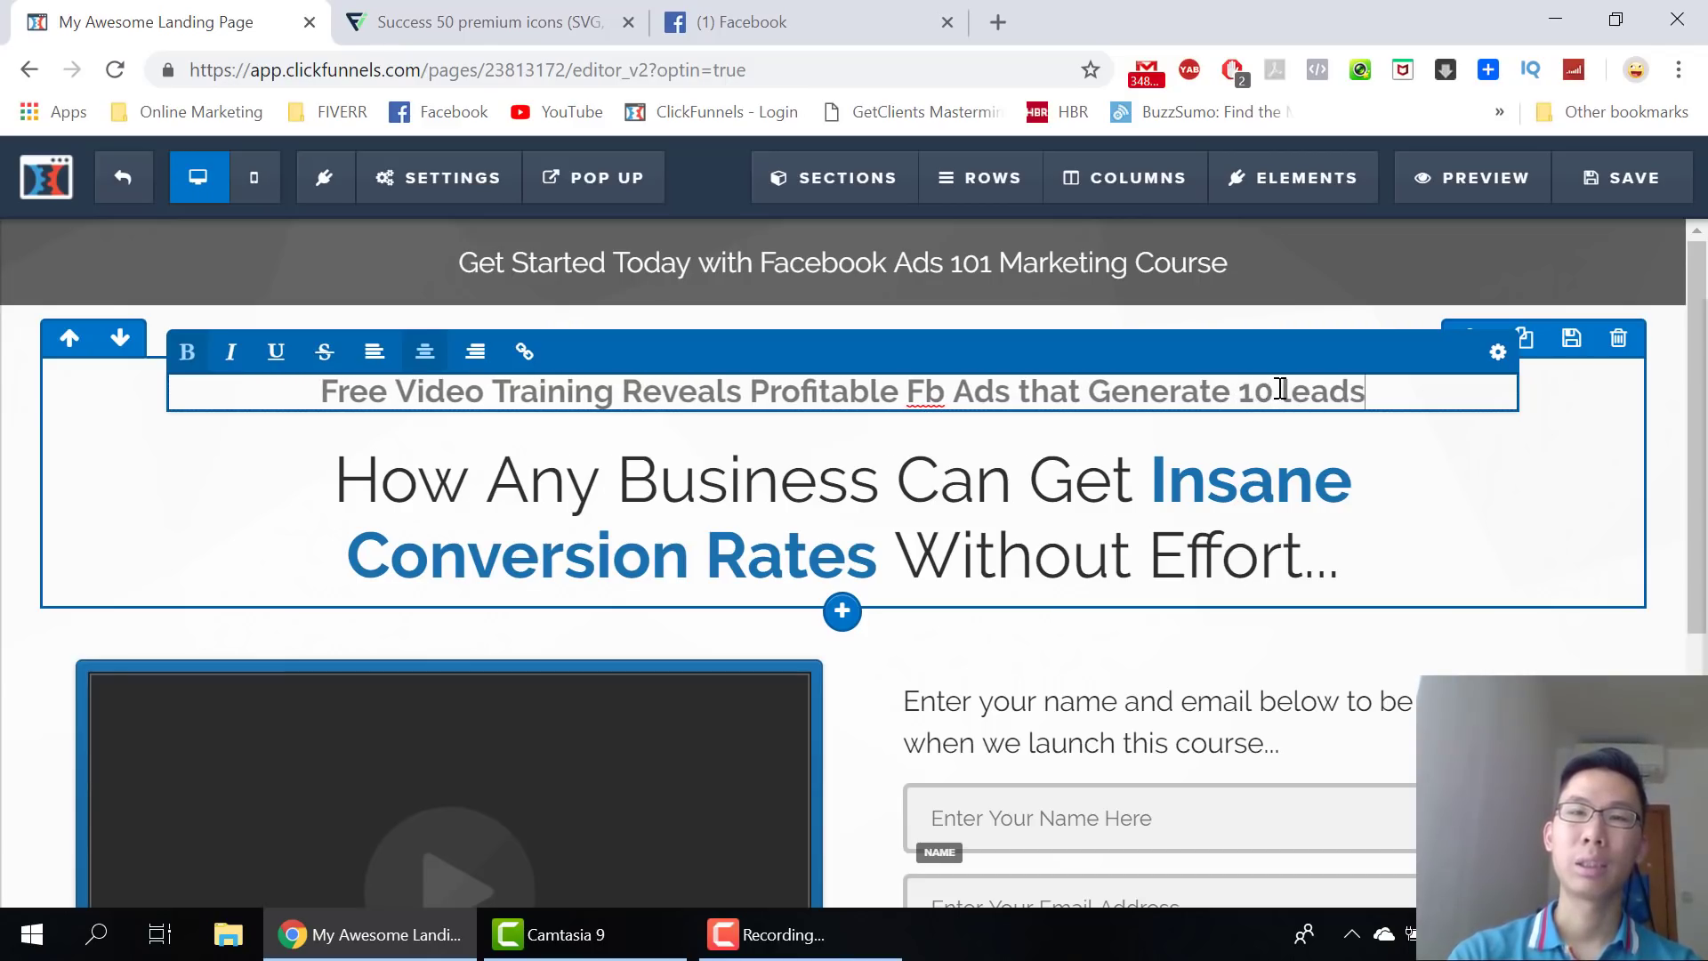
{"action": "type", "text": "every"}
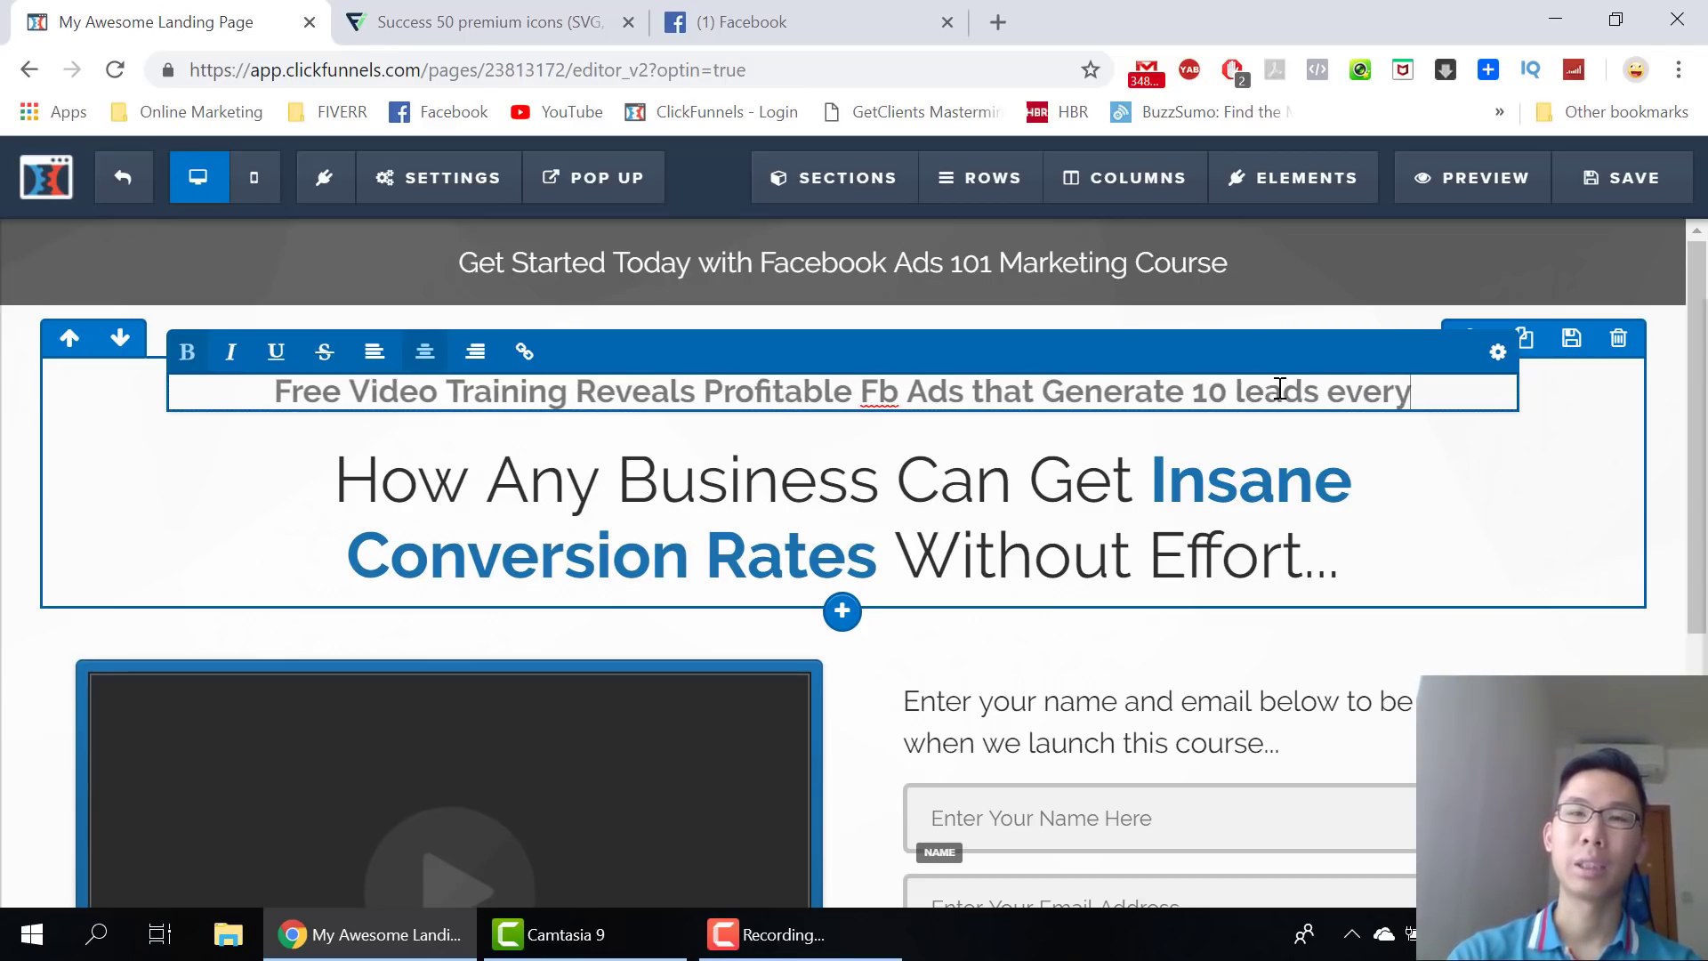
{"action": "type", "text": " single day..."}
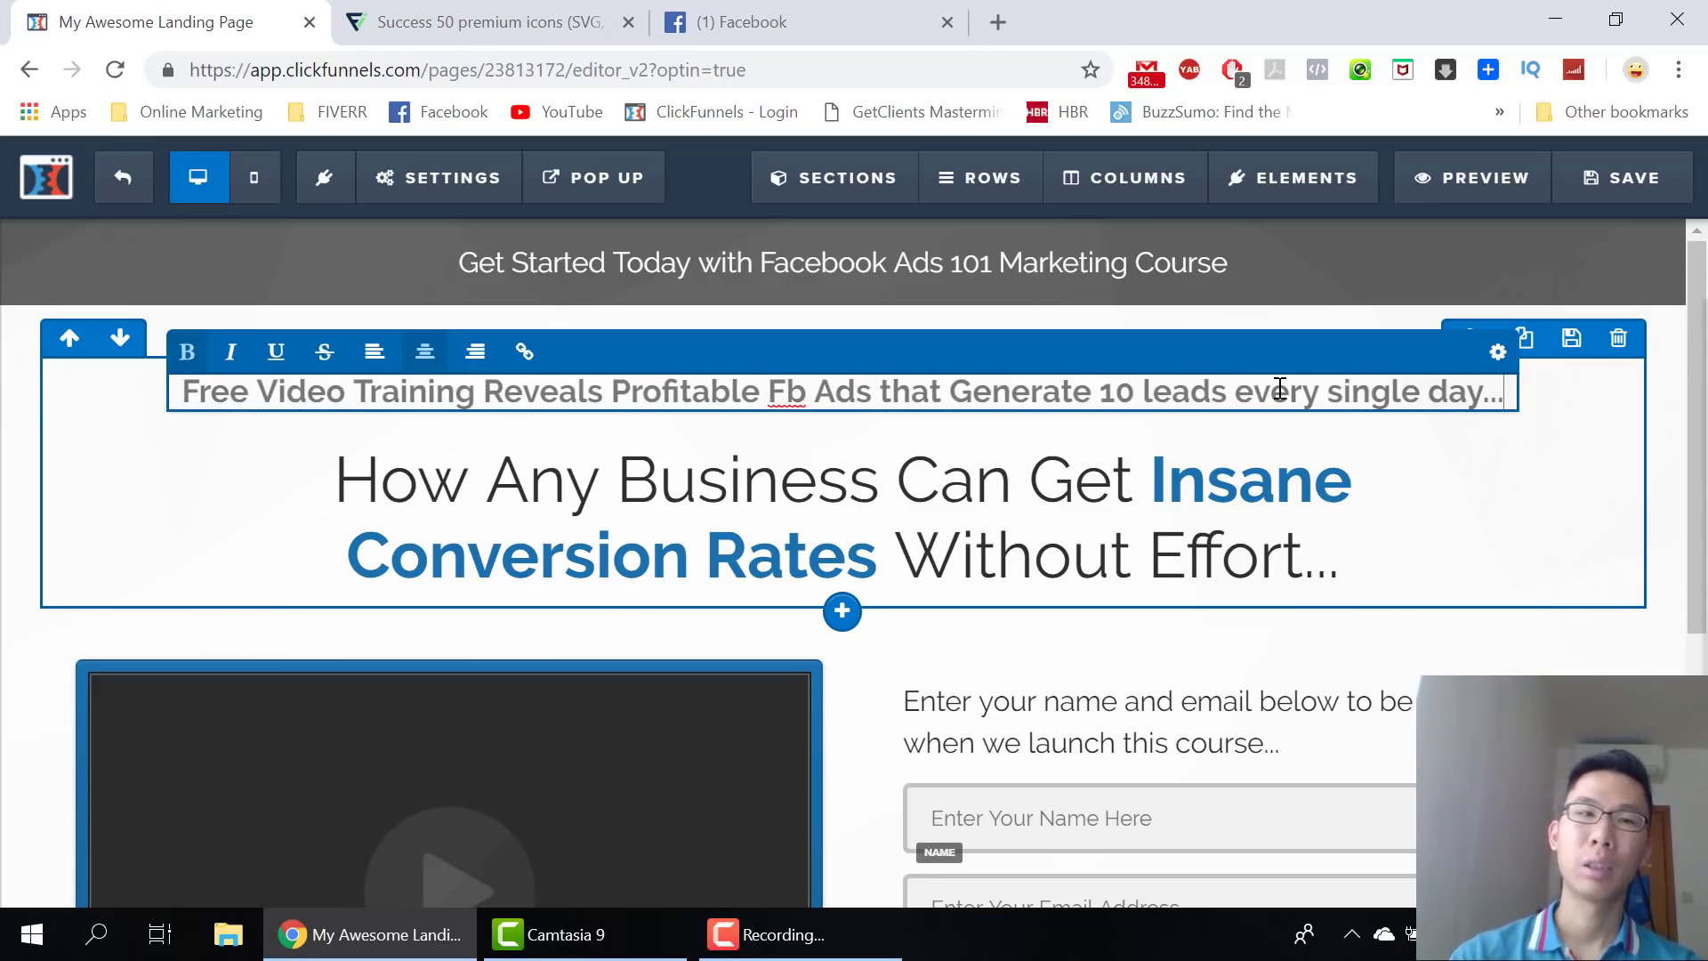
{"action": "left_click", "coordinate": [976, 507]}
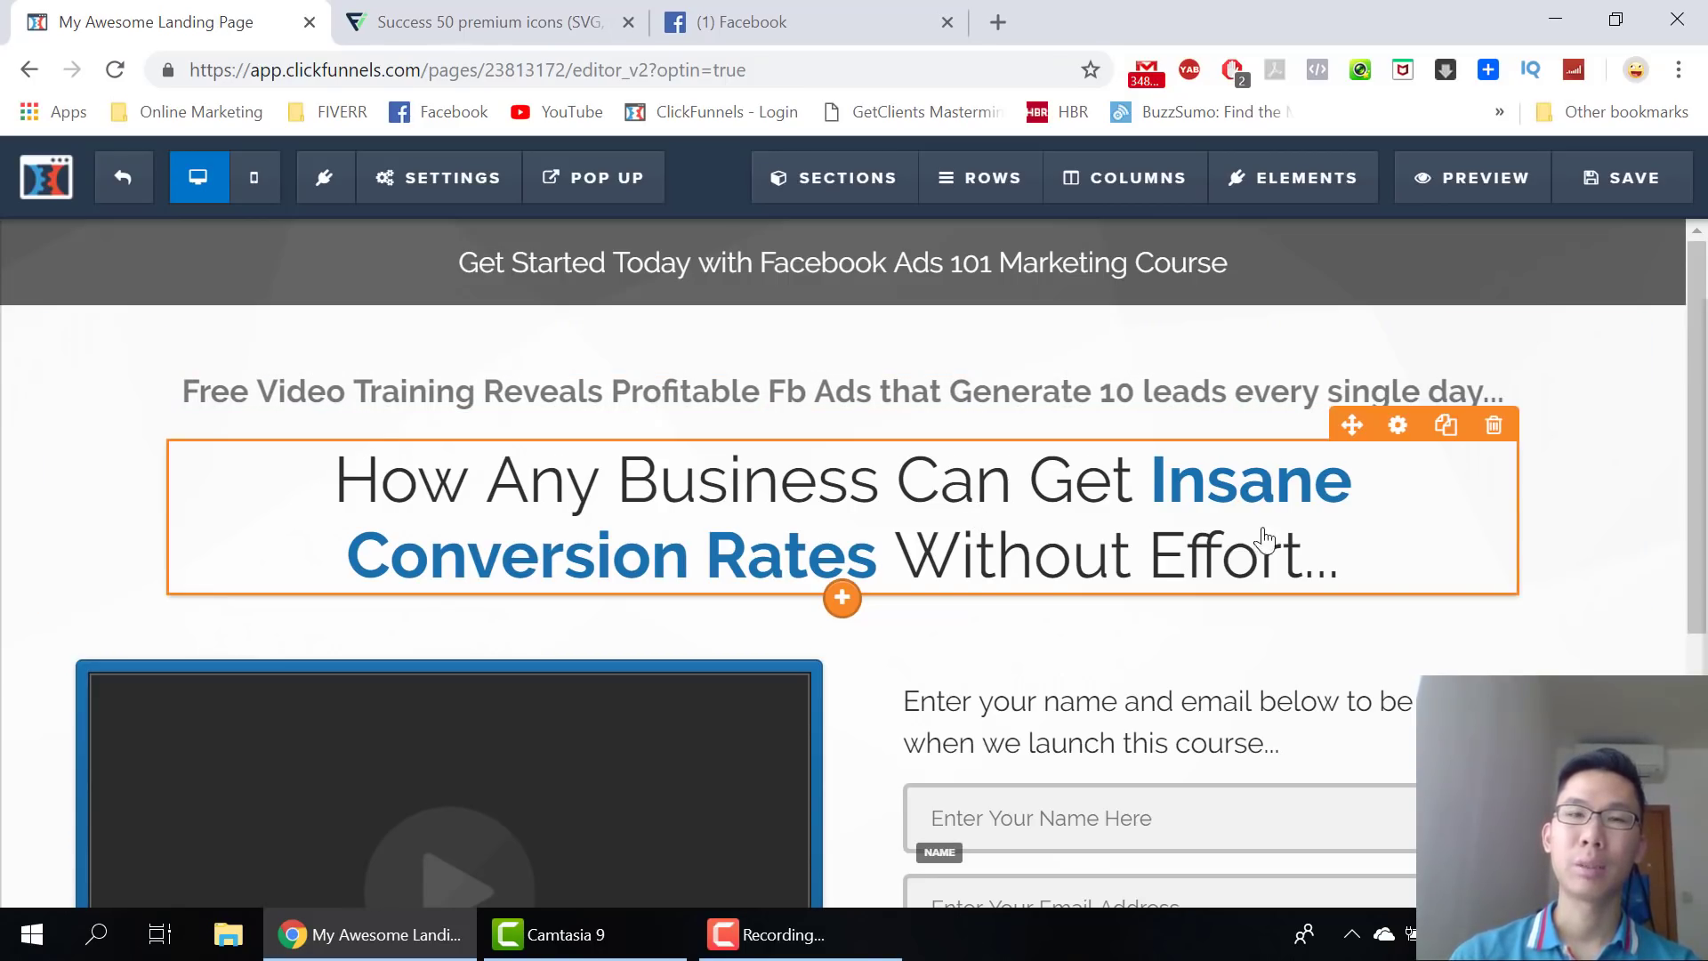
Delete the main headline and change the form intro ending to 'get started with the training...'
{"action": "left_click", "coordinate": [1493, 425]}
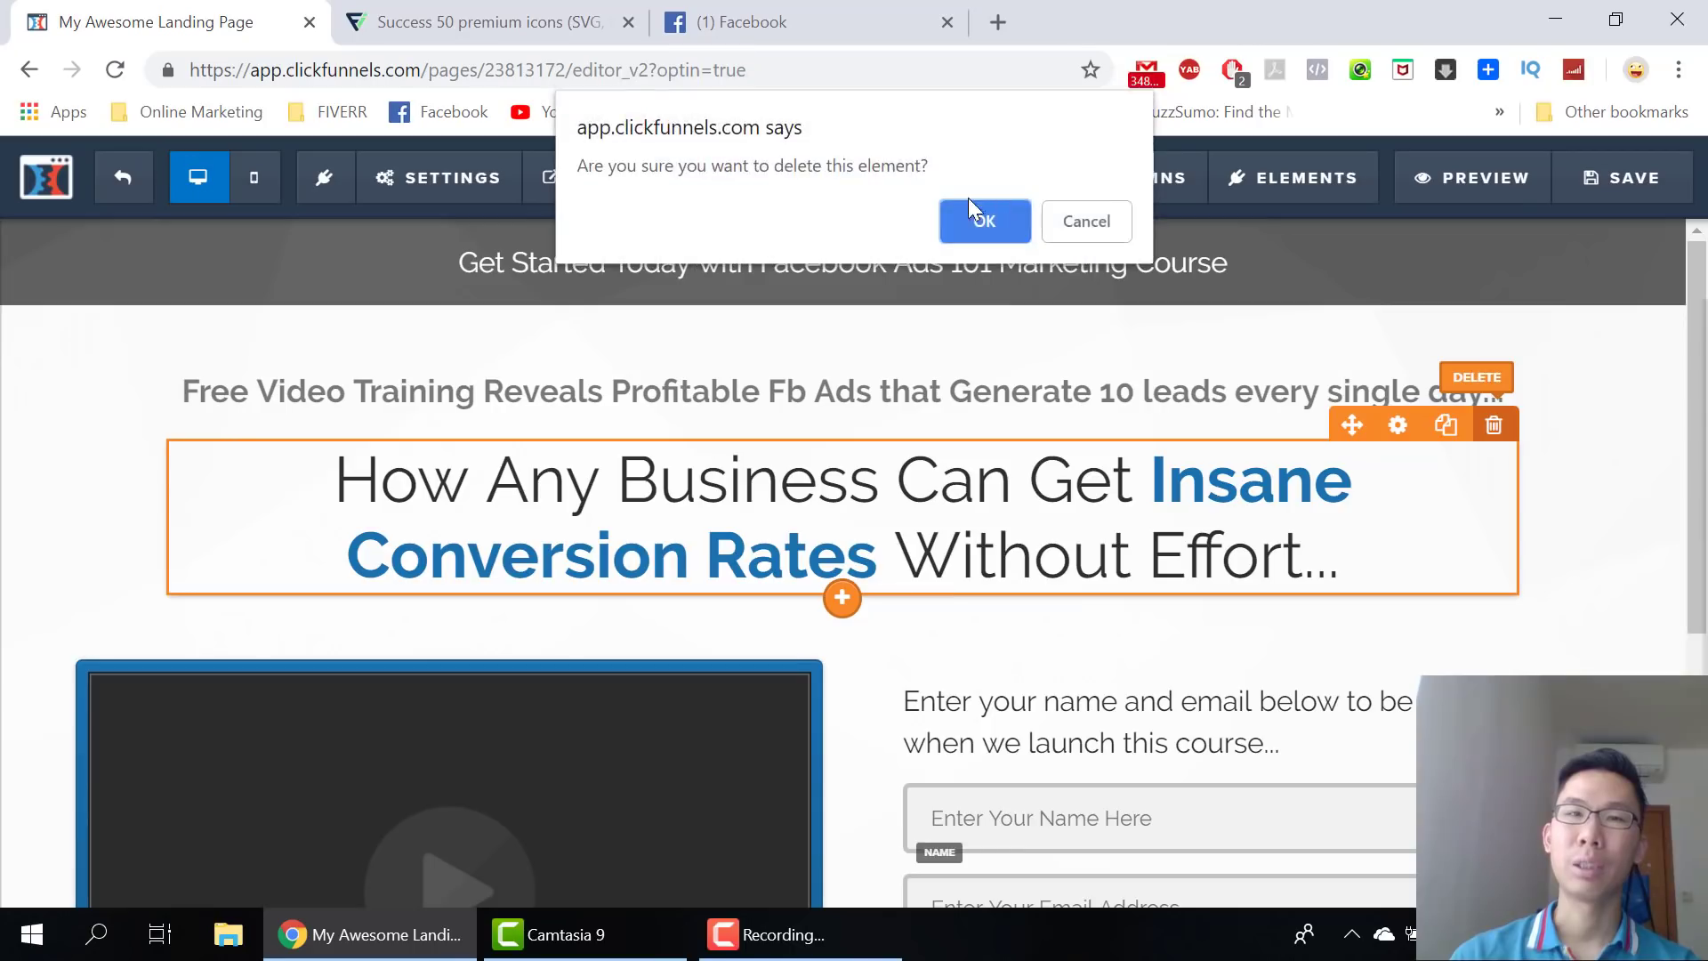
{"action": "left_click", "coordinate": [978, 217]}
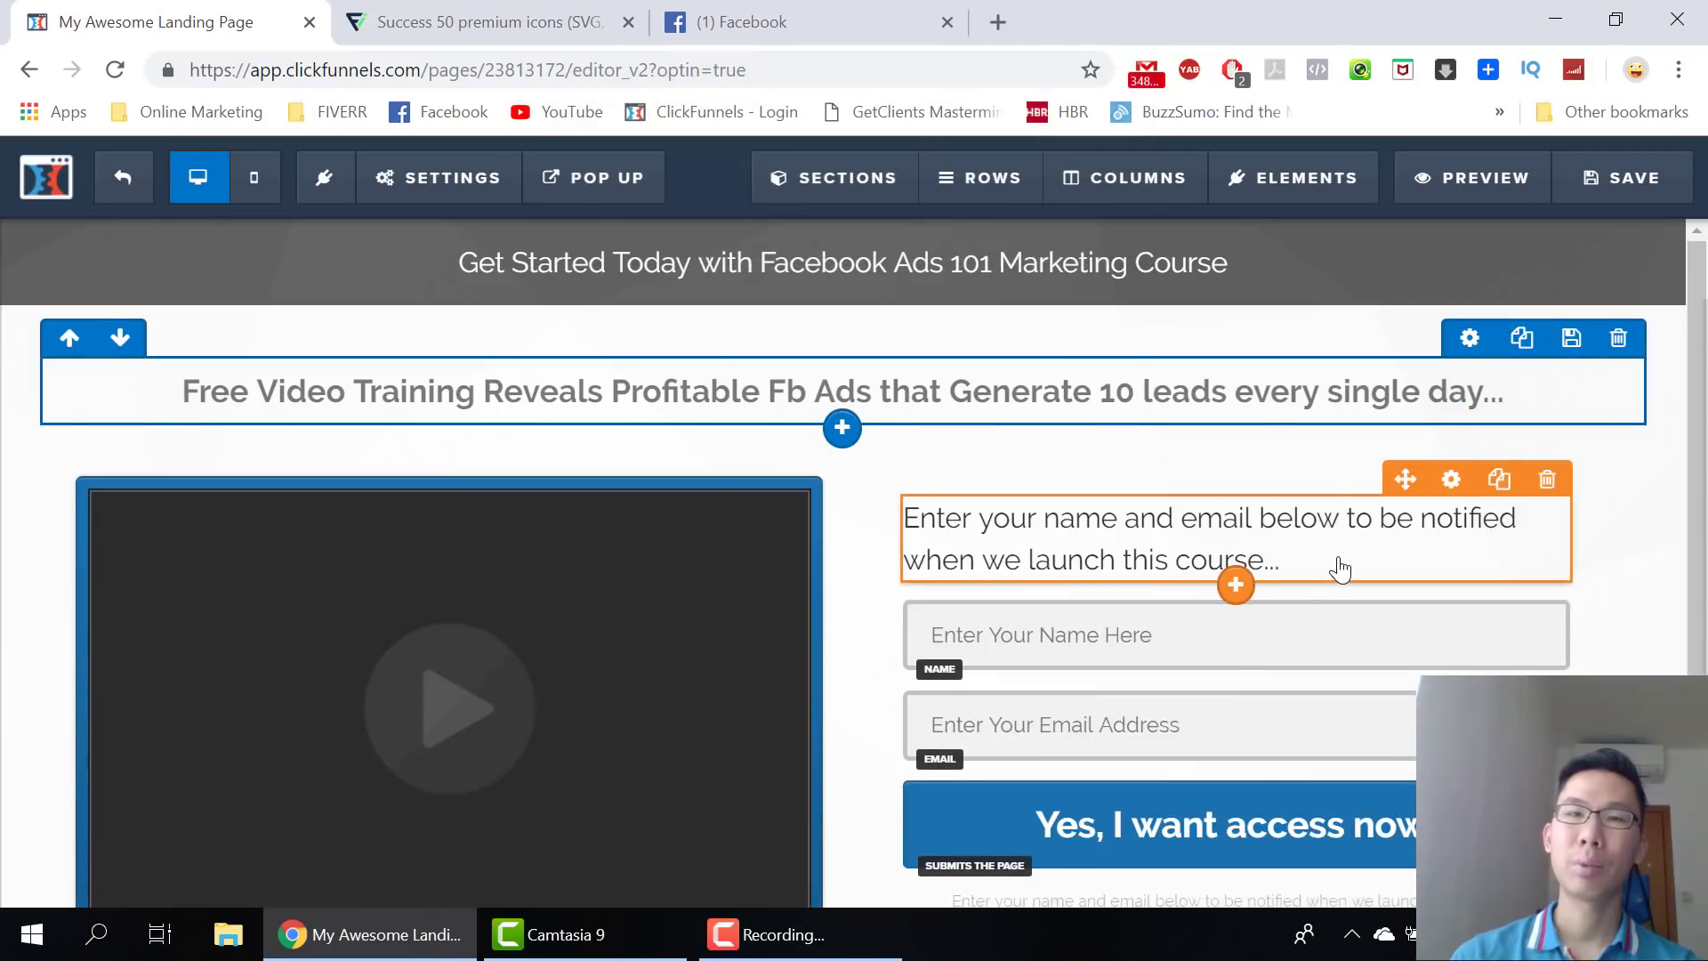
{"action": "scroll", "coordinate": [1338, 564], "scroll_direction": "down", "scroll_amount": 1}
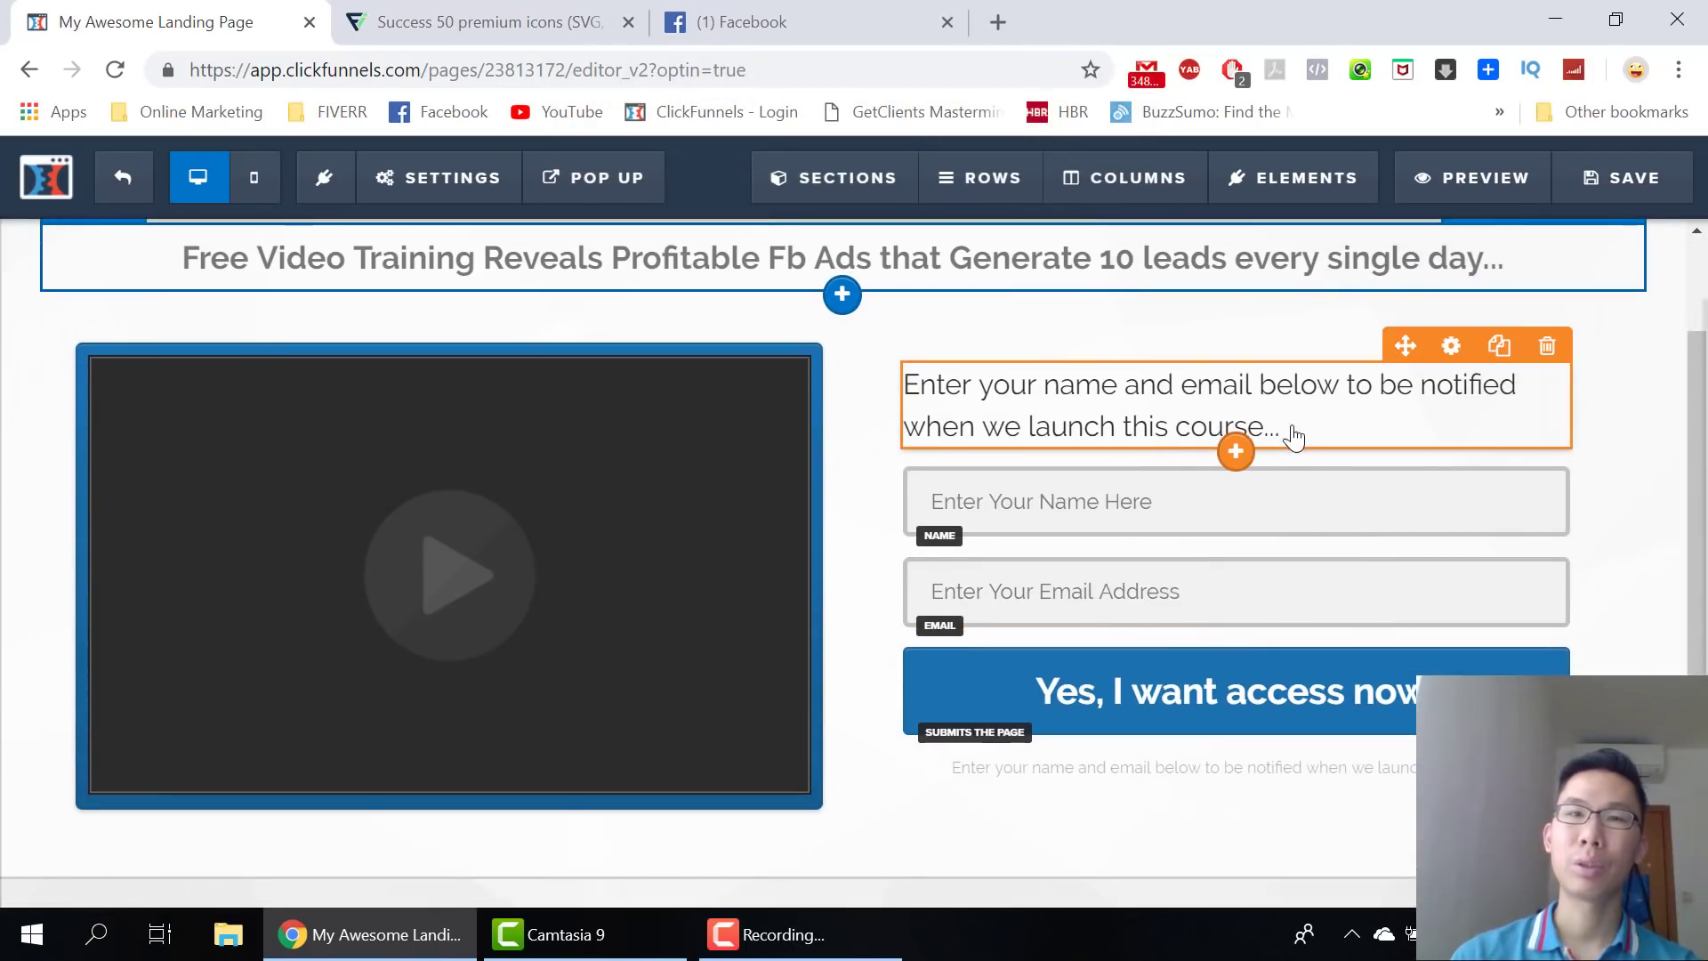
{"action": "left_click", "coordinate": [1297, 436]}
{"action": "left_click_drag", "start_coordinate": [1314, 427], "coordinate": [1429, 384]}
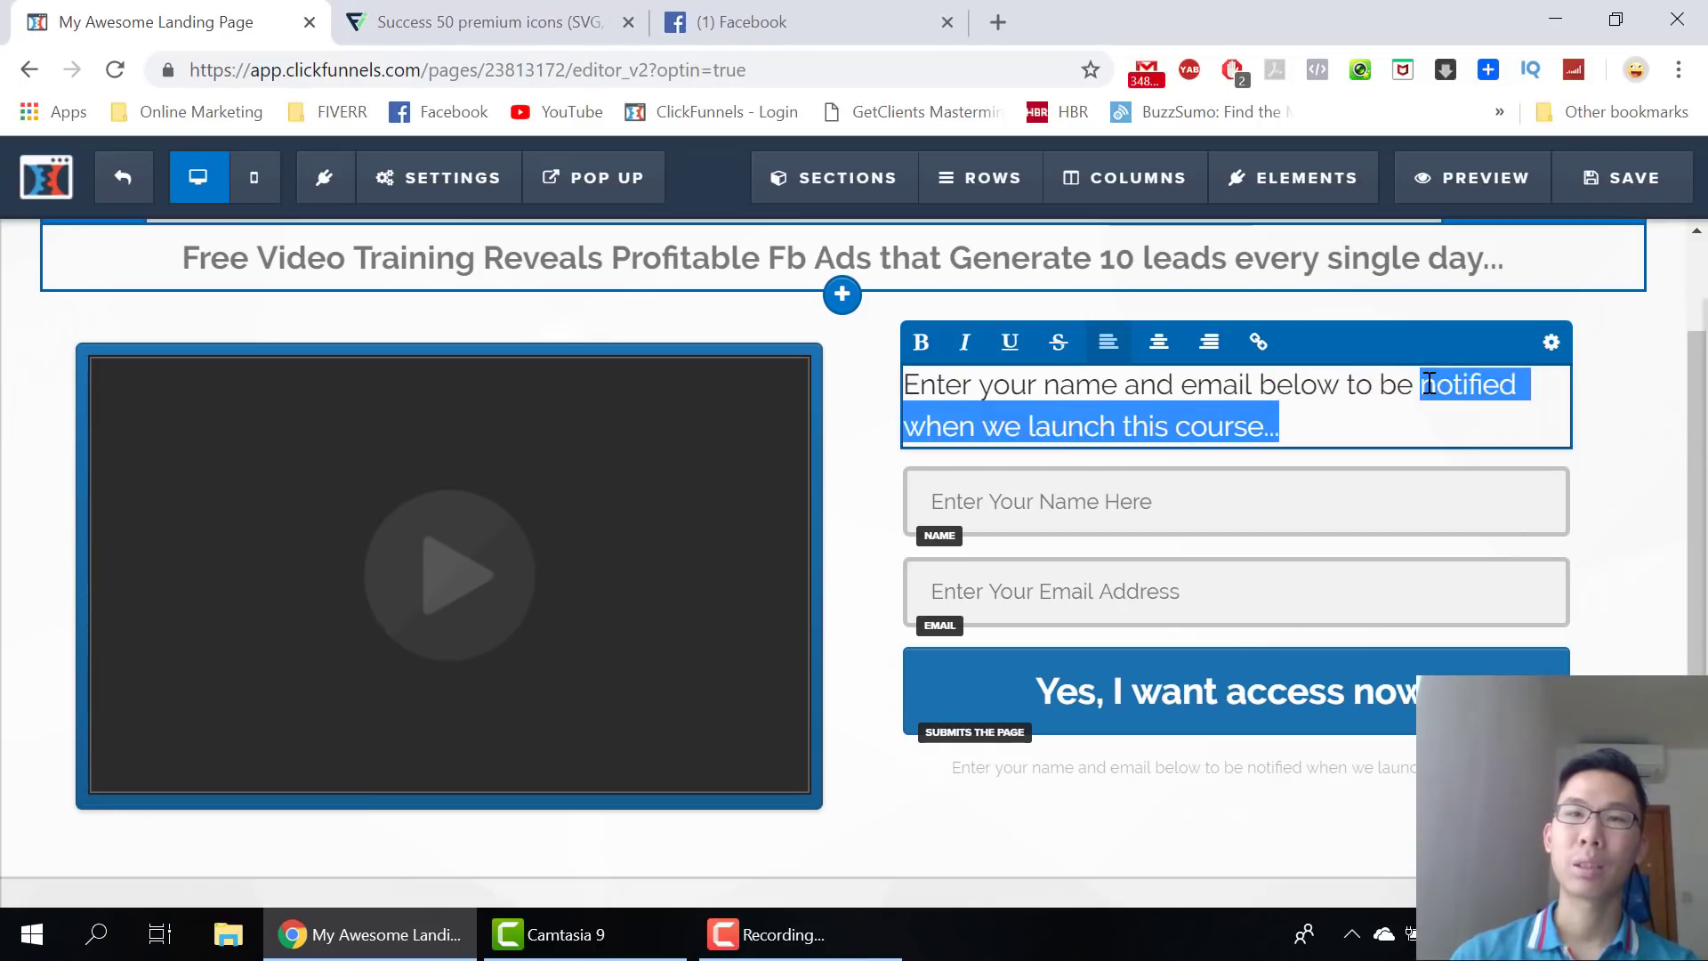
{"action": "type", "text": "get started wi"}
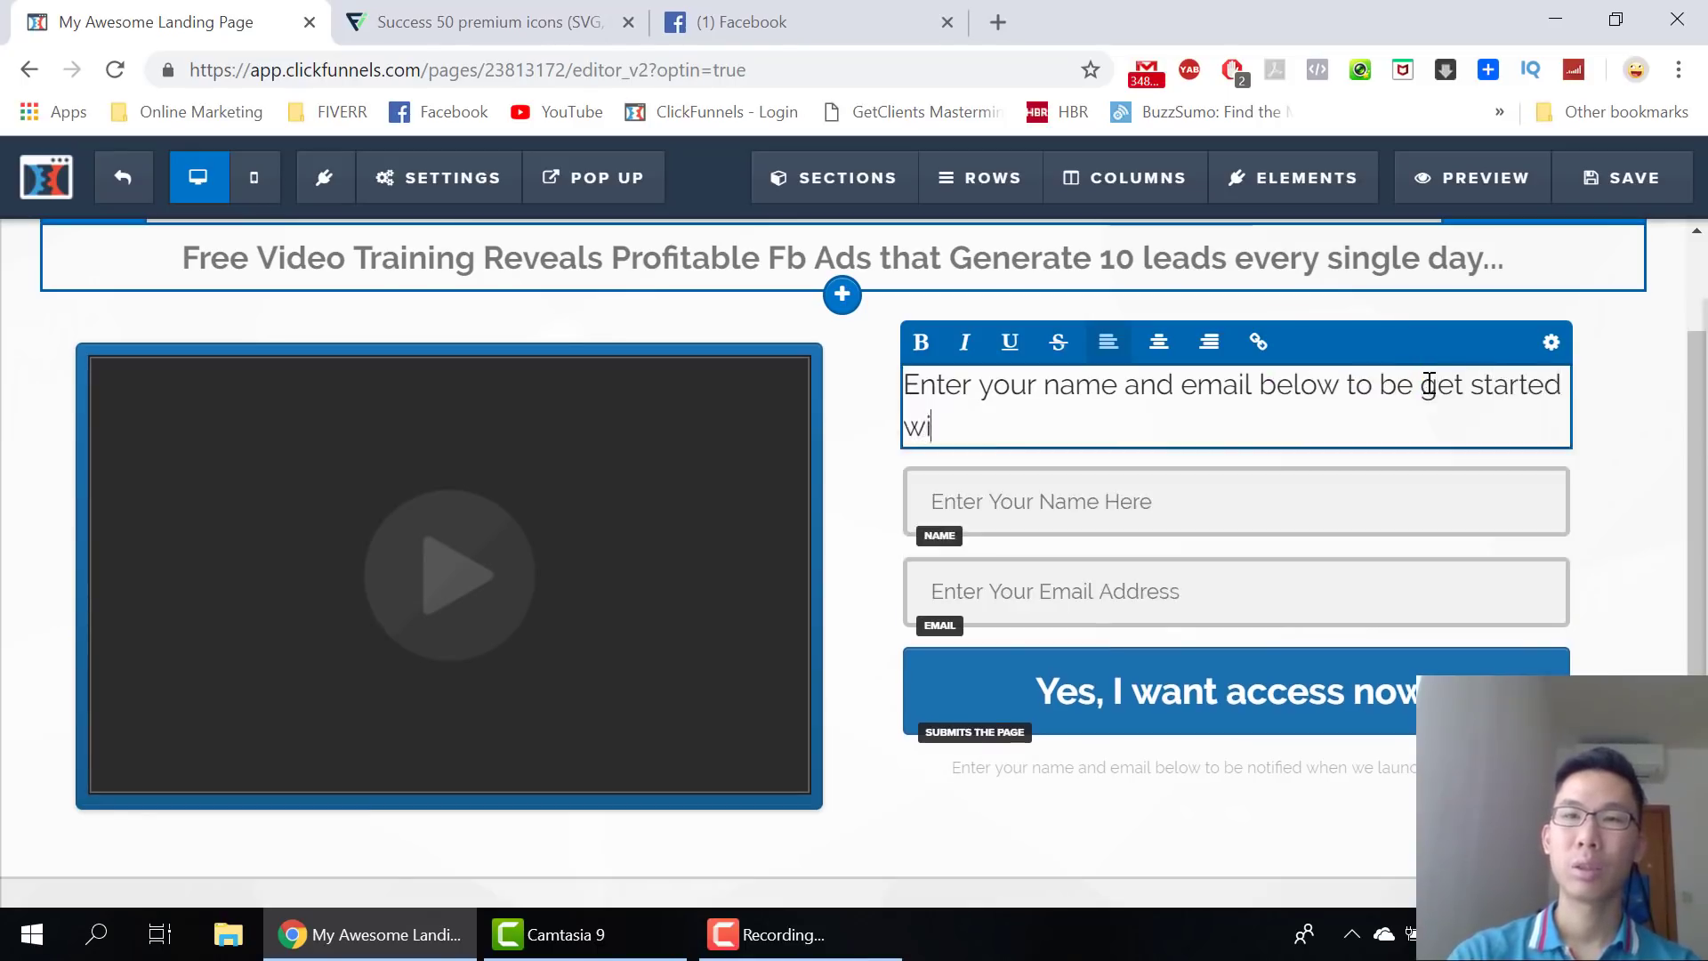
{"action": "type", "text": "th the training..."}
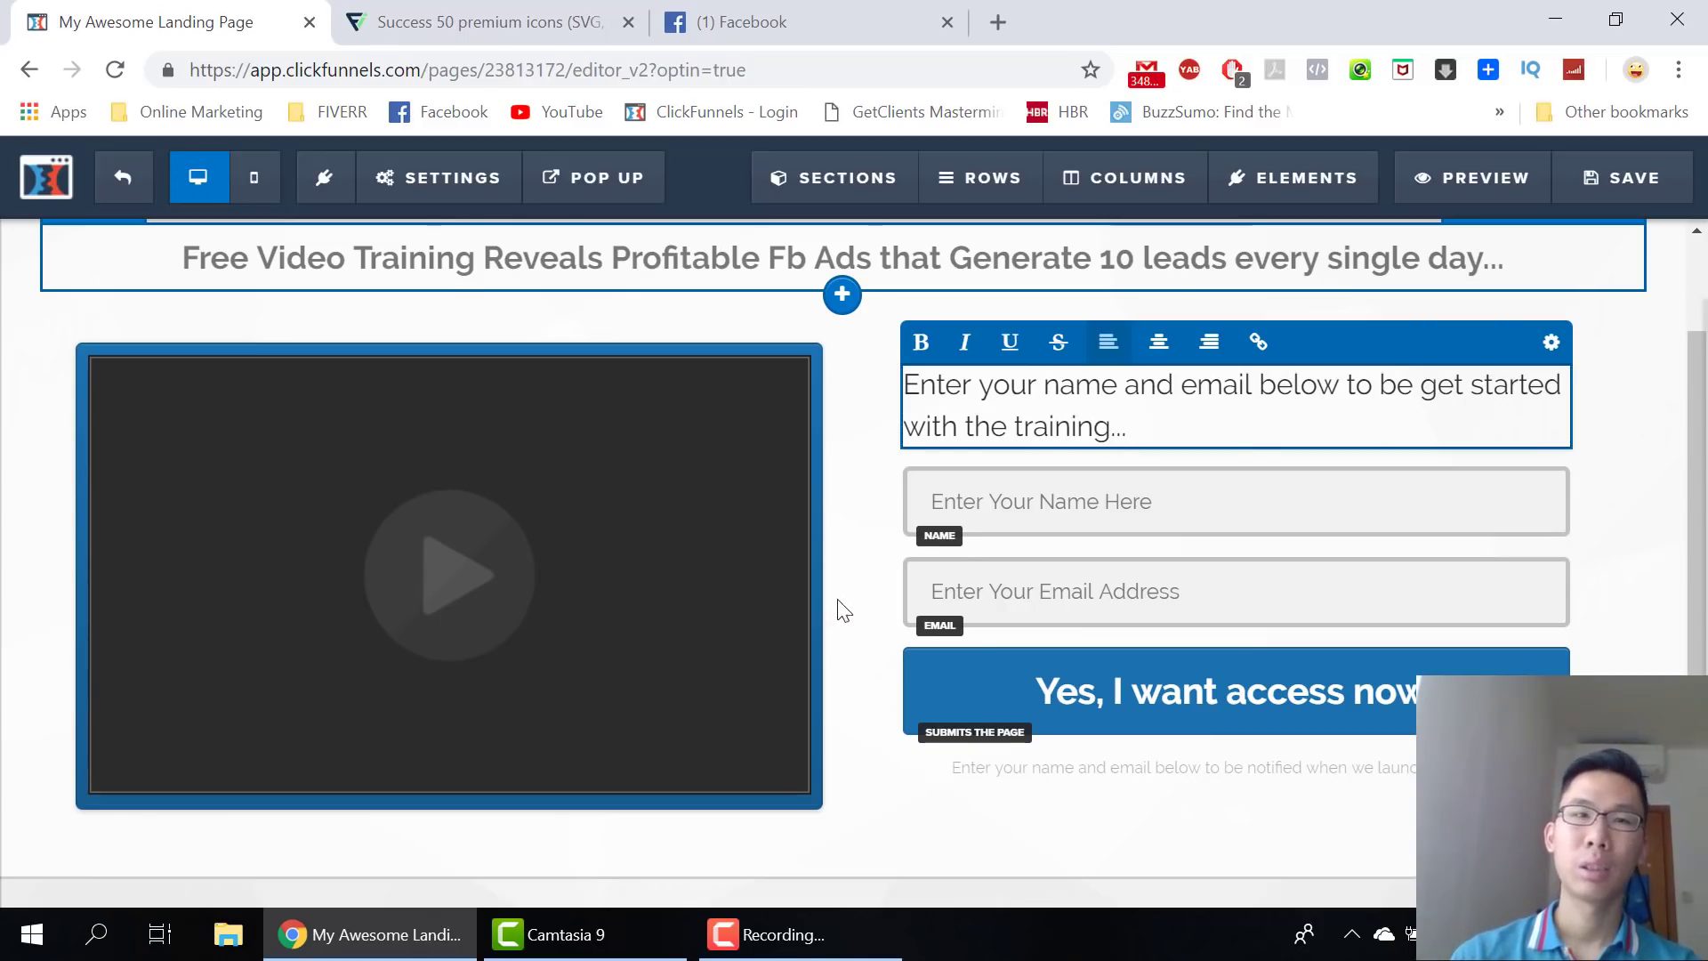
{"action": "left_click", "coordinate": [842, 574]}
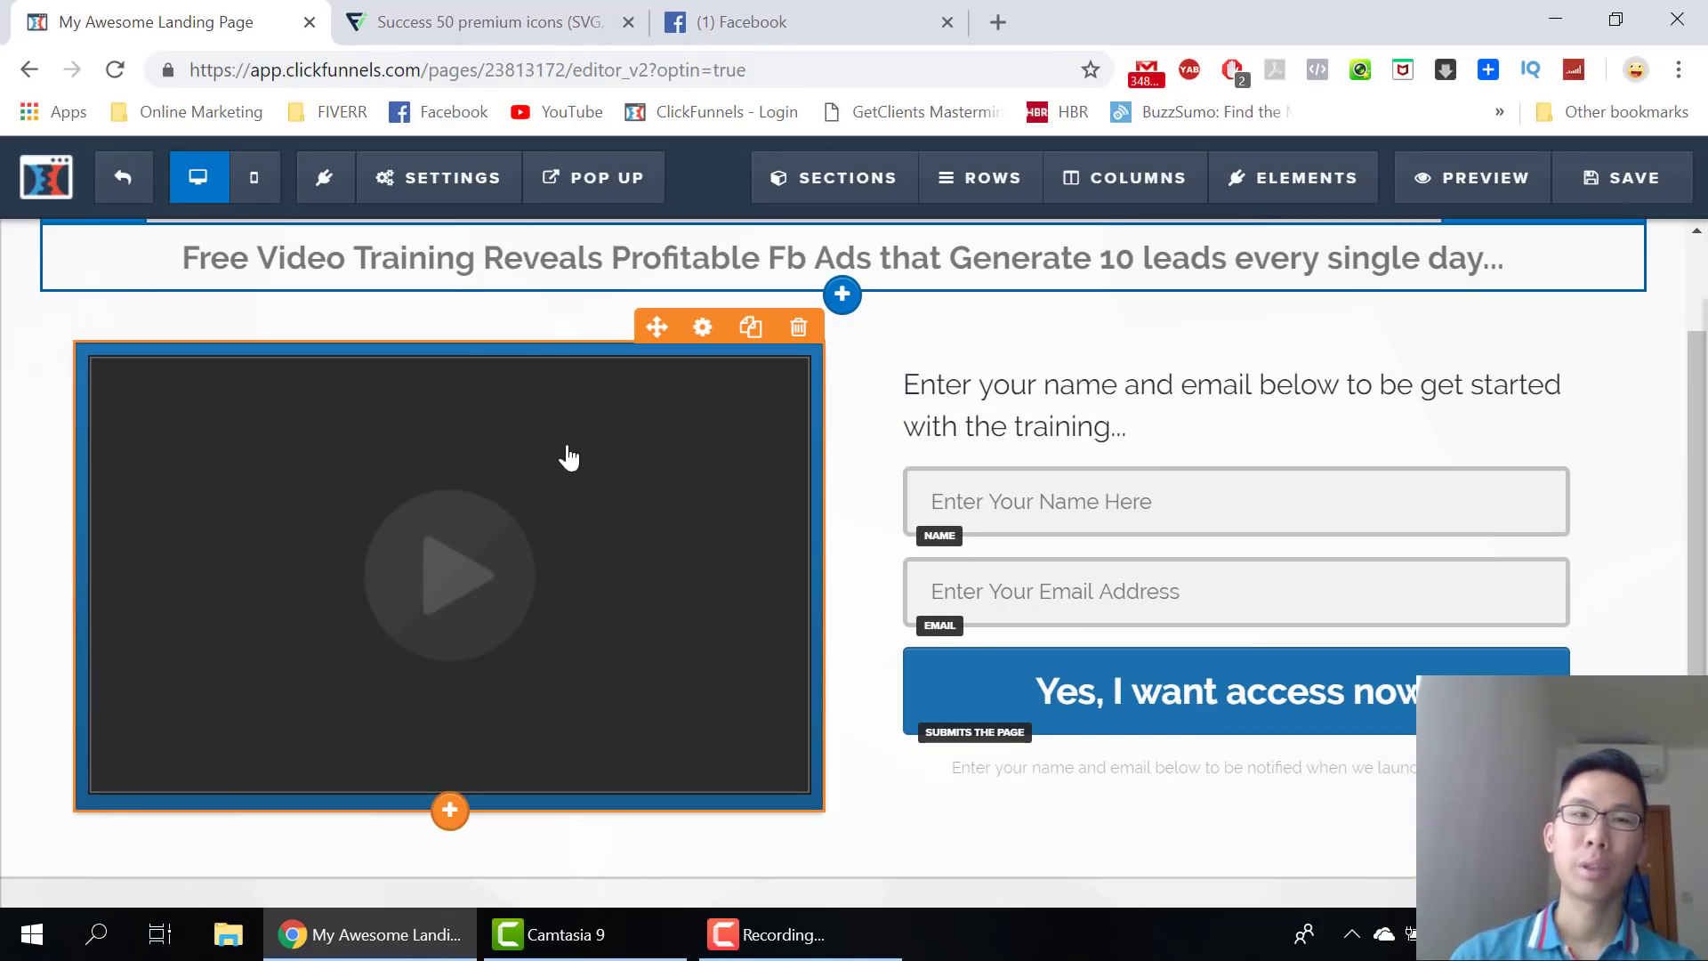
Apply the first theme from Themes to the video player
{"action": "left_click", "coordinate": [526, 702]}
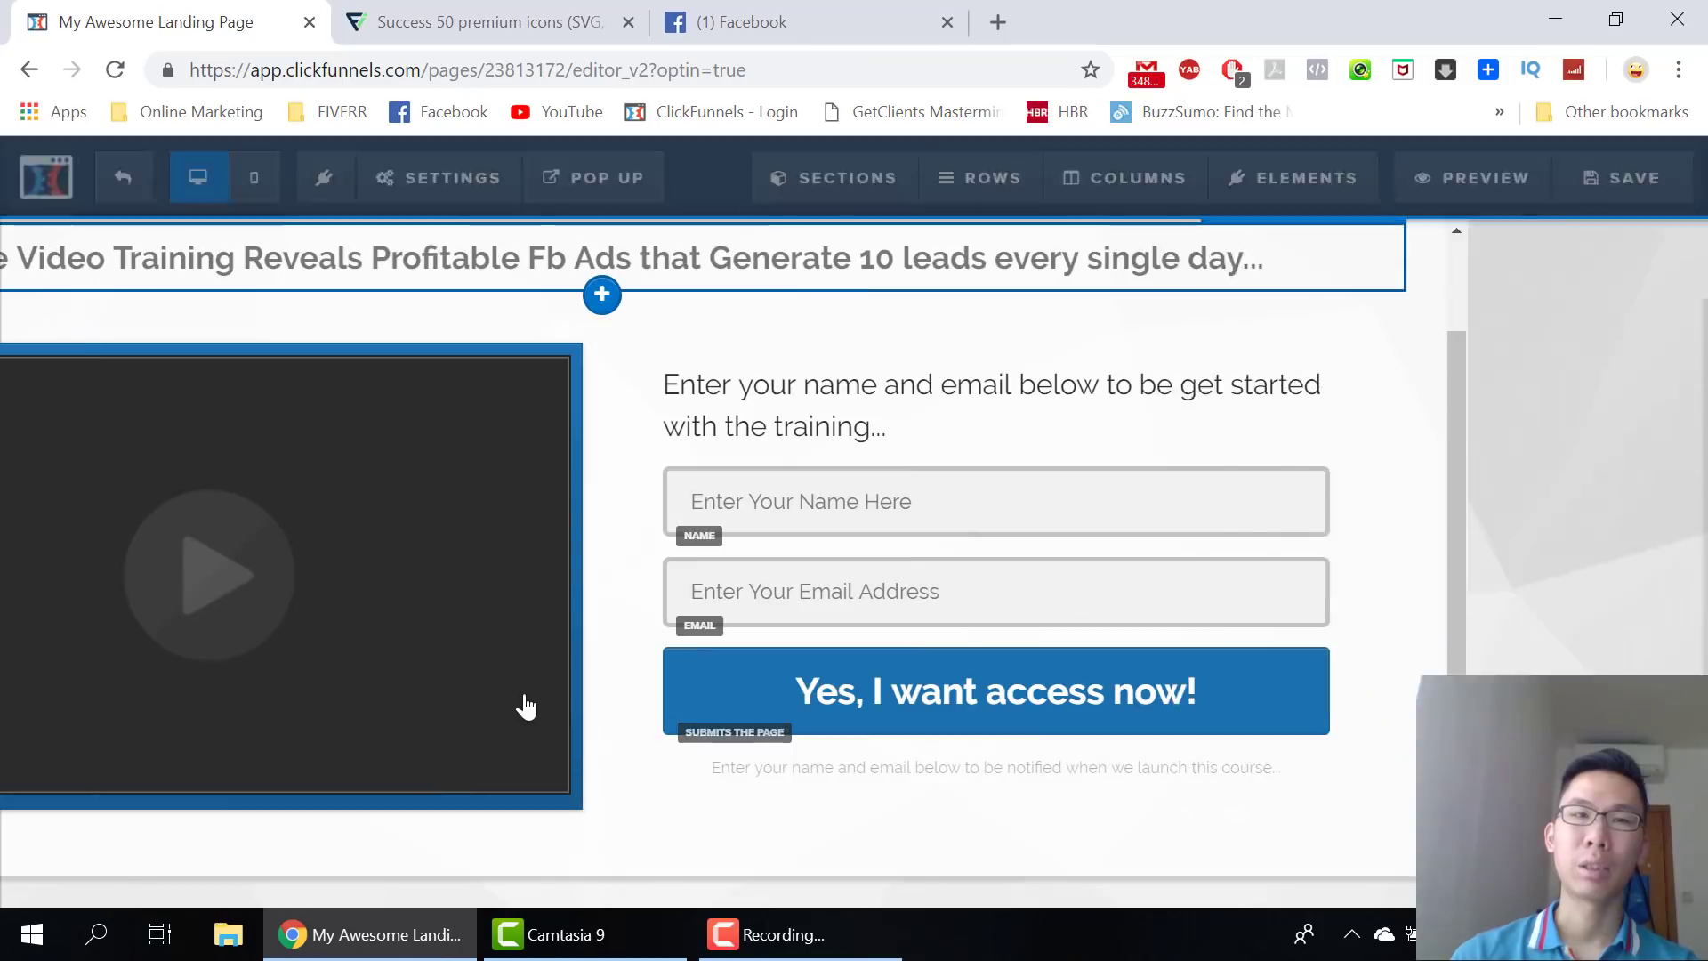
{"action": "left_click", "coordinate": [1441, 318]}
{"action": "left_click", "coordinate": [1455, 489]}
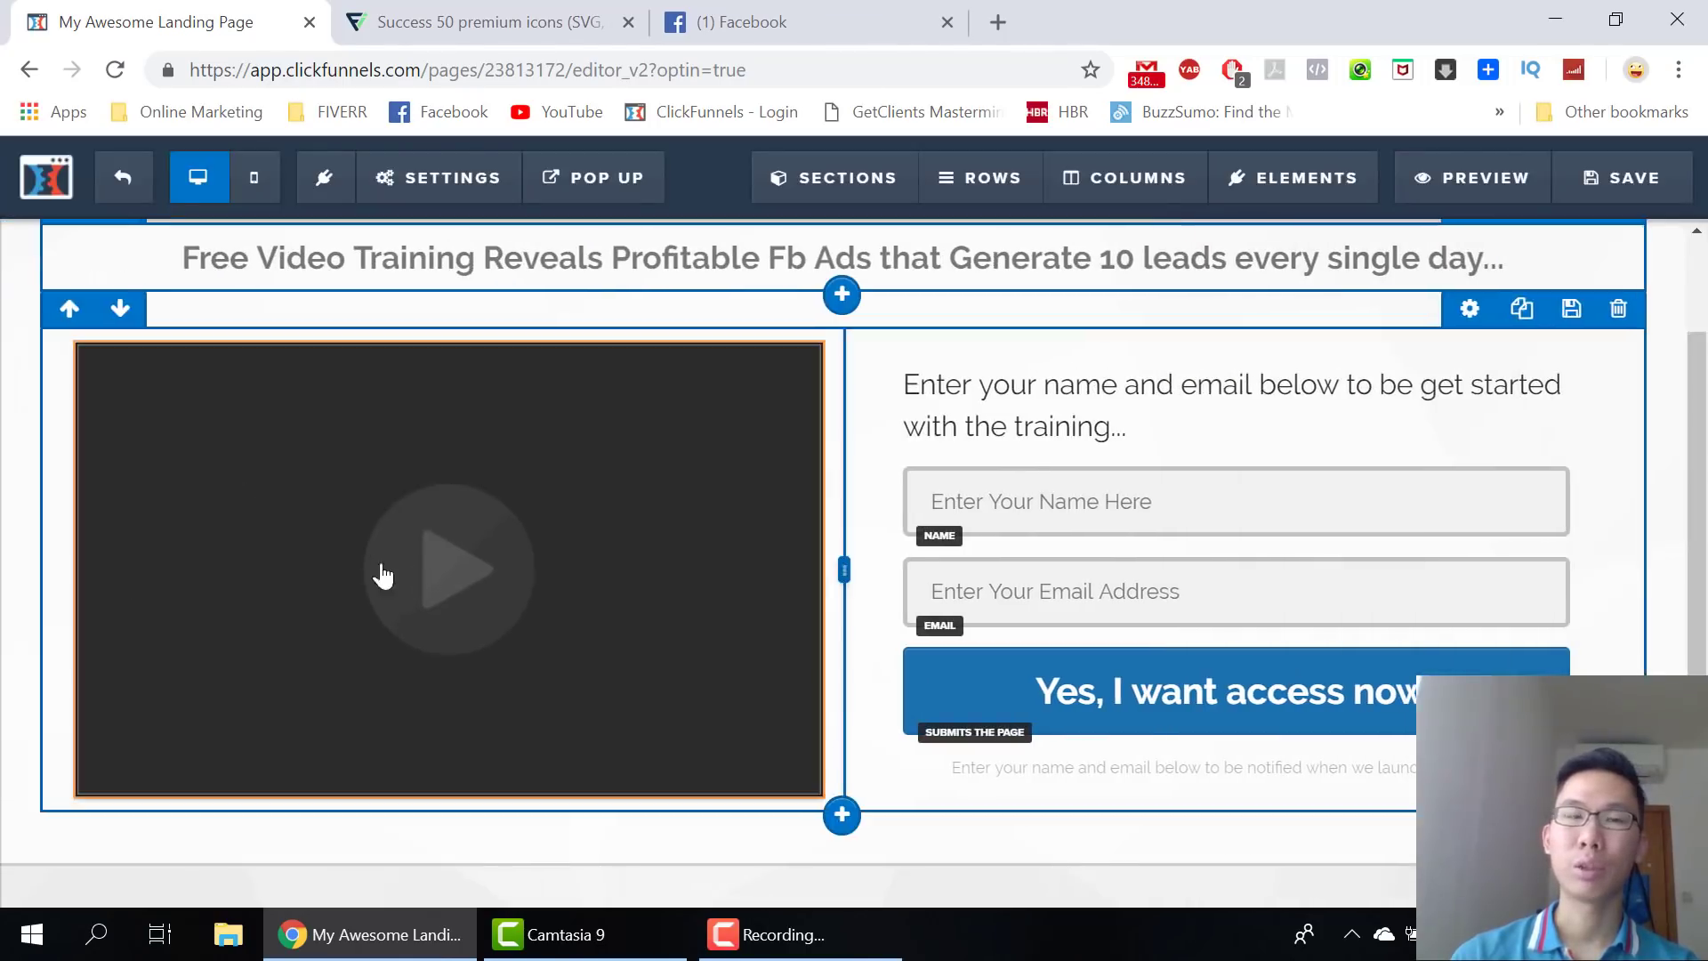
Add a paragraph under the video reading 'Click to listen to the secrets'
{"action": "left_click", "coordinate": [449, 802]}
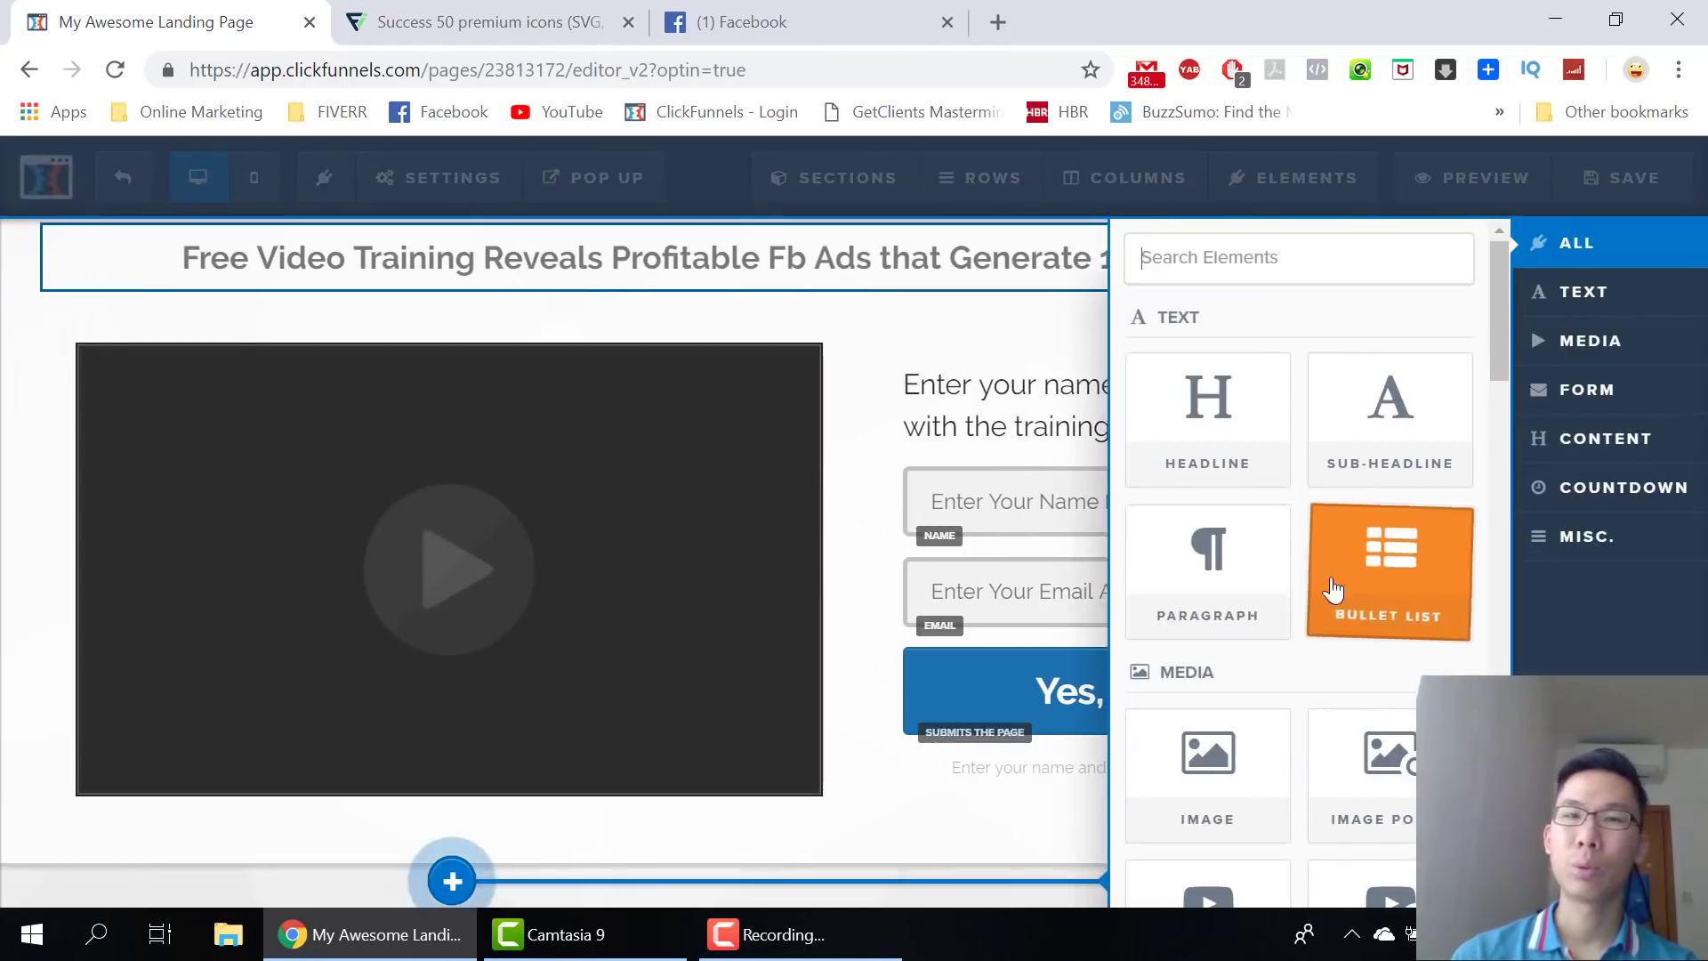
{"action": "left_click", "coordinate": [1206, 560]}
{"action": "left_click", "coordinate": [610, 858]}
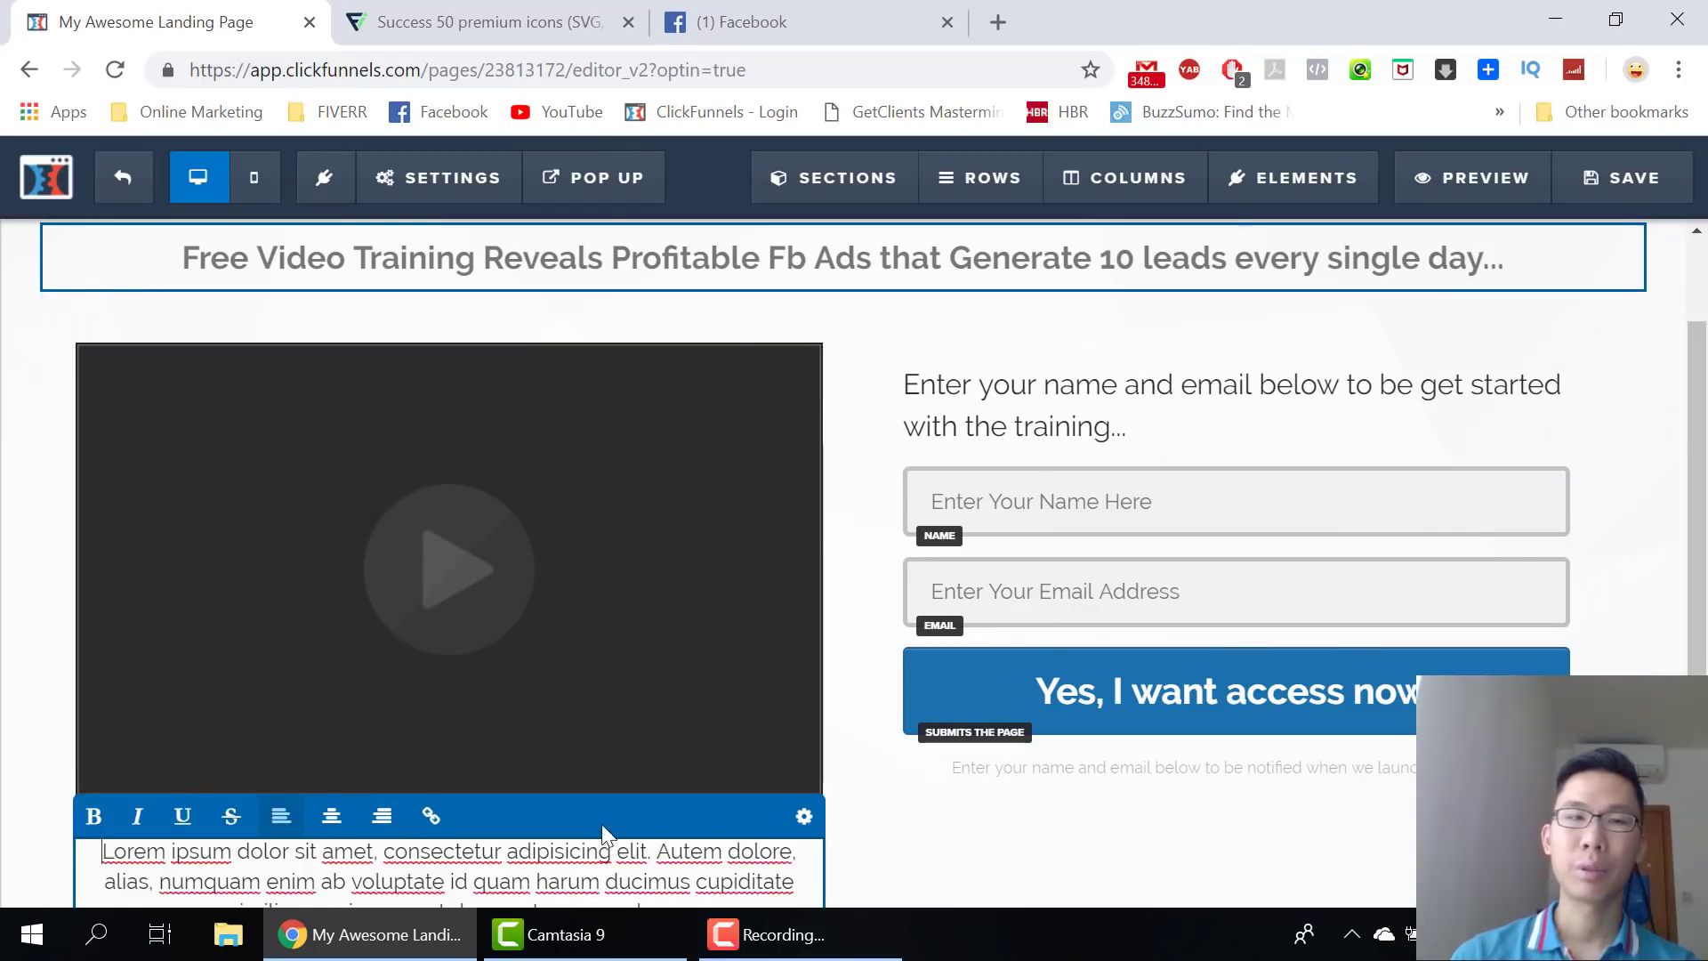
{"action": "scroll", "coordinate": [611, 858], "scroll_direction": "down", "scroll_amount": 2}
{"action": "triple_click", "coordinate": [533, 747]}
{"action": "type", "text": "Clic"}
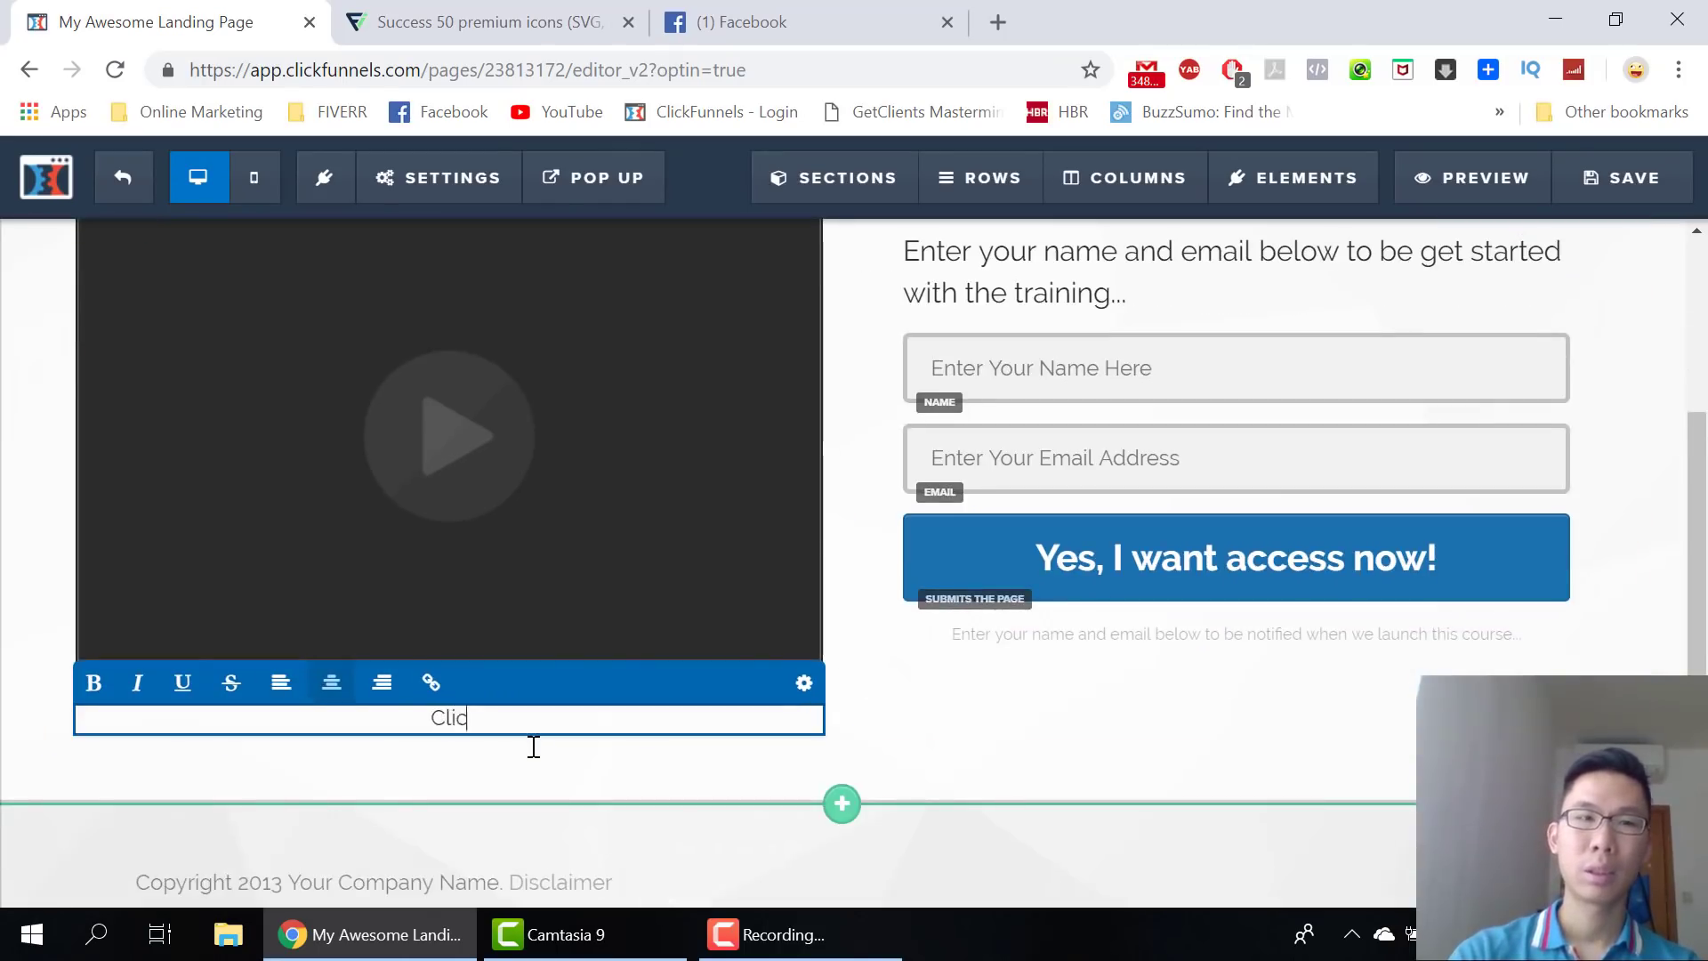
{"action": "type", "text": "k to listen to th"}
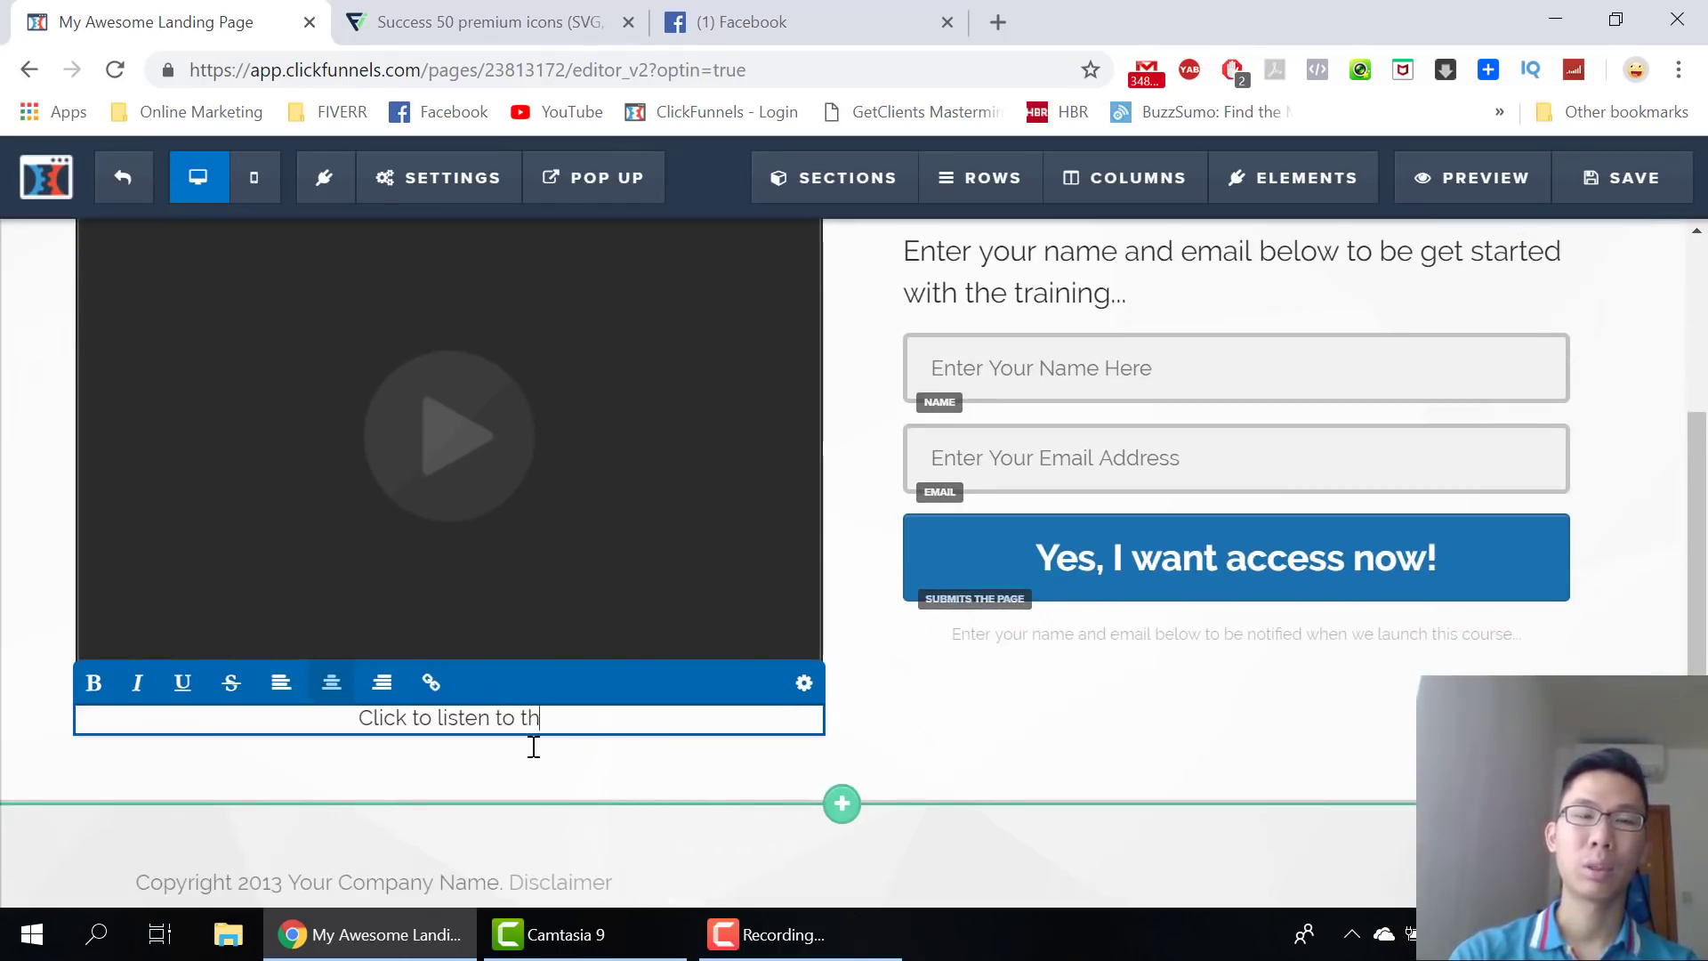
{"action": "type", "text": "e secrets"}
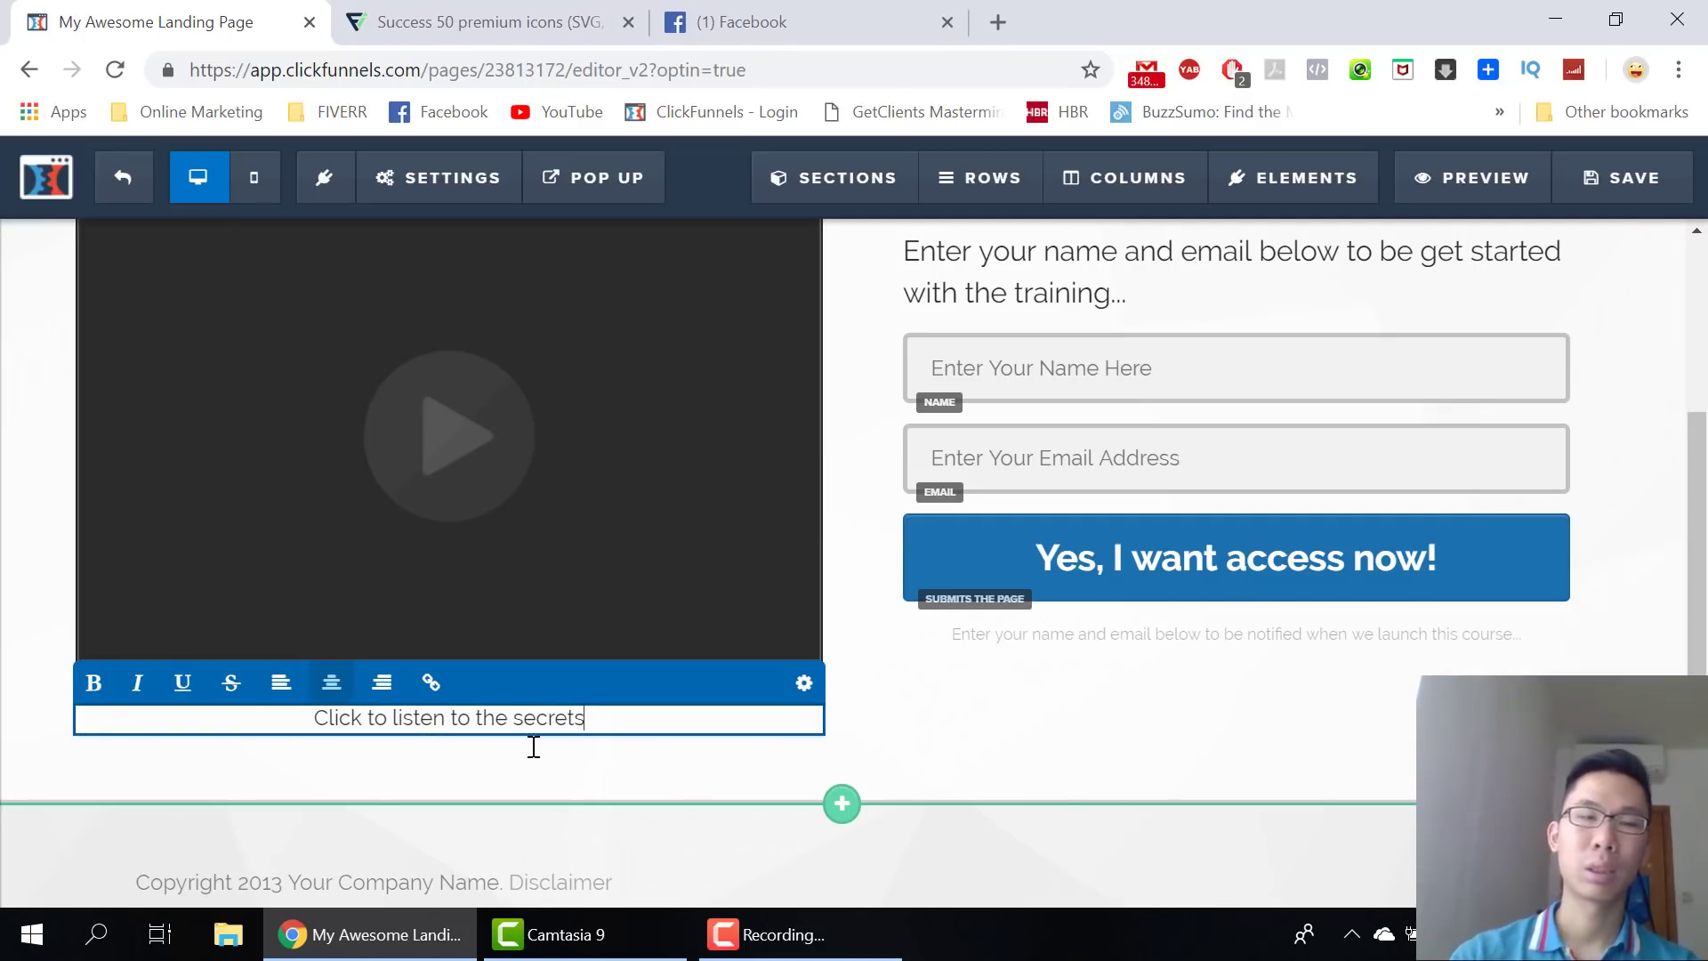
{"action": "left_click", "coordinate": [803, 682]}
Add a circled up-arrow icon before the paragraph text
{"action": "left_click", "coordinate": [1586, 331]}
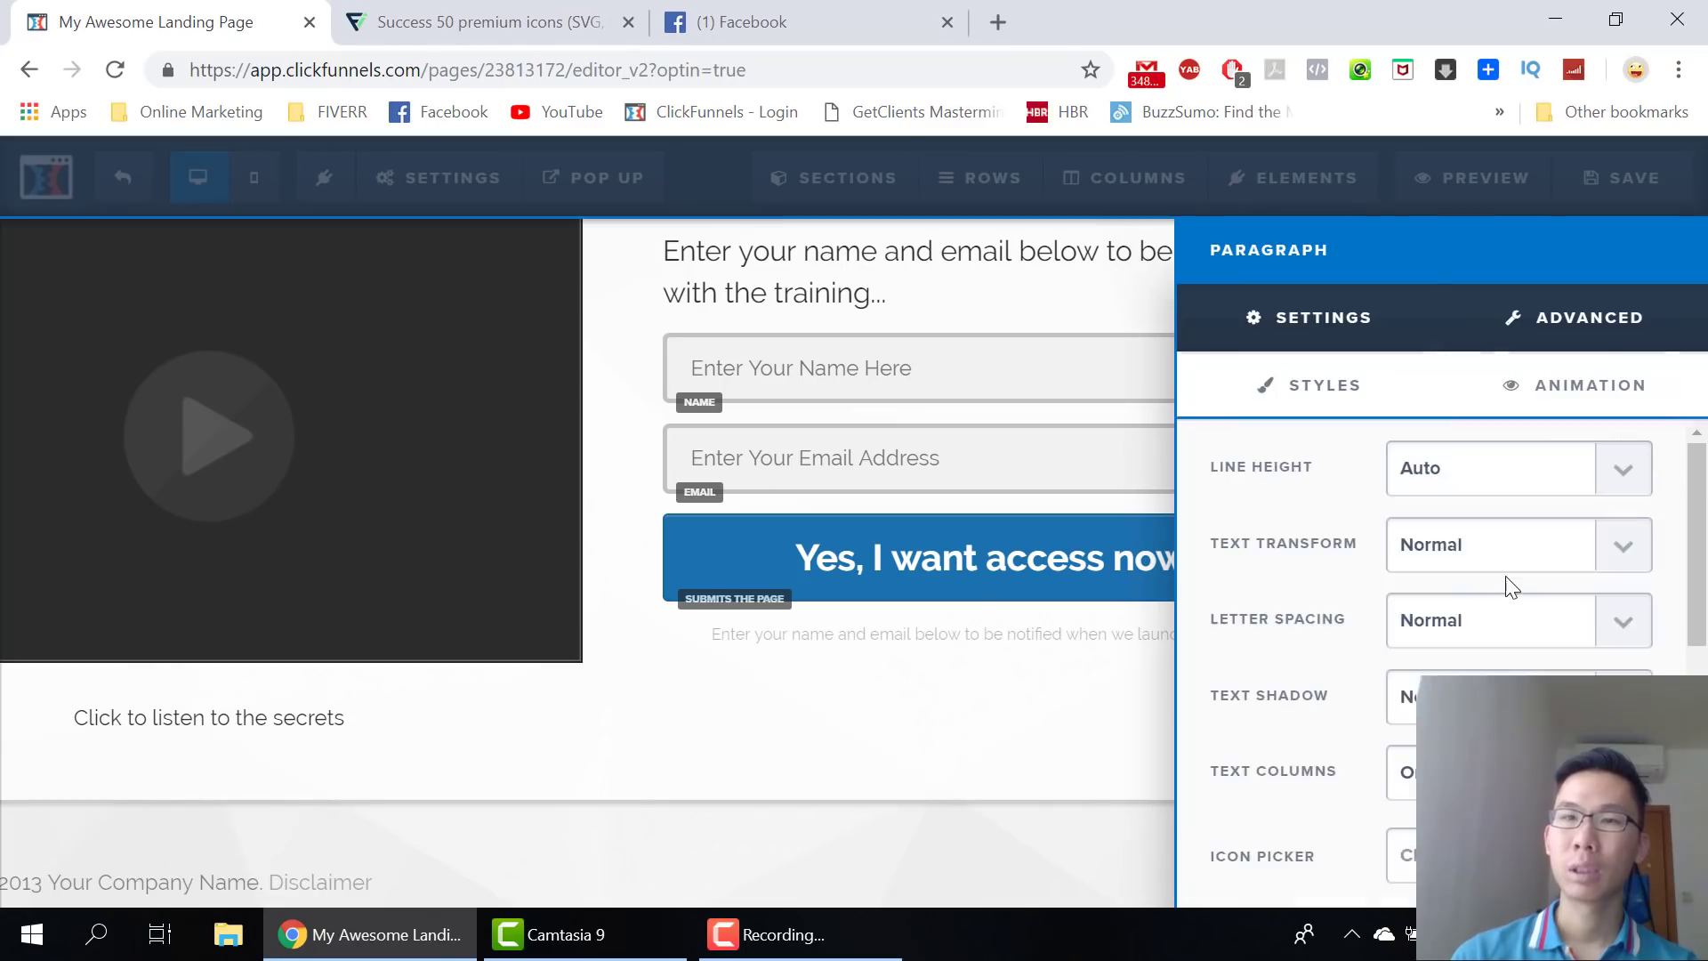
{"action": "scroll", "coordinate": [1506, 587], "scroll_direction": "down", "scroll_amount": 2}
{"action": "left_click", "coordinate": [1423, 721]}
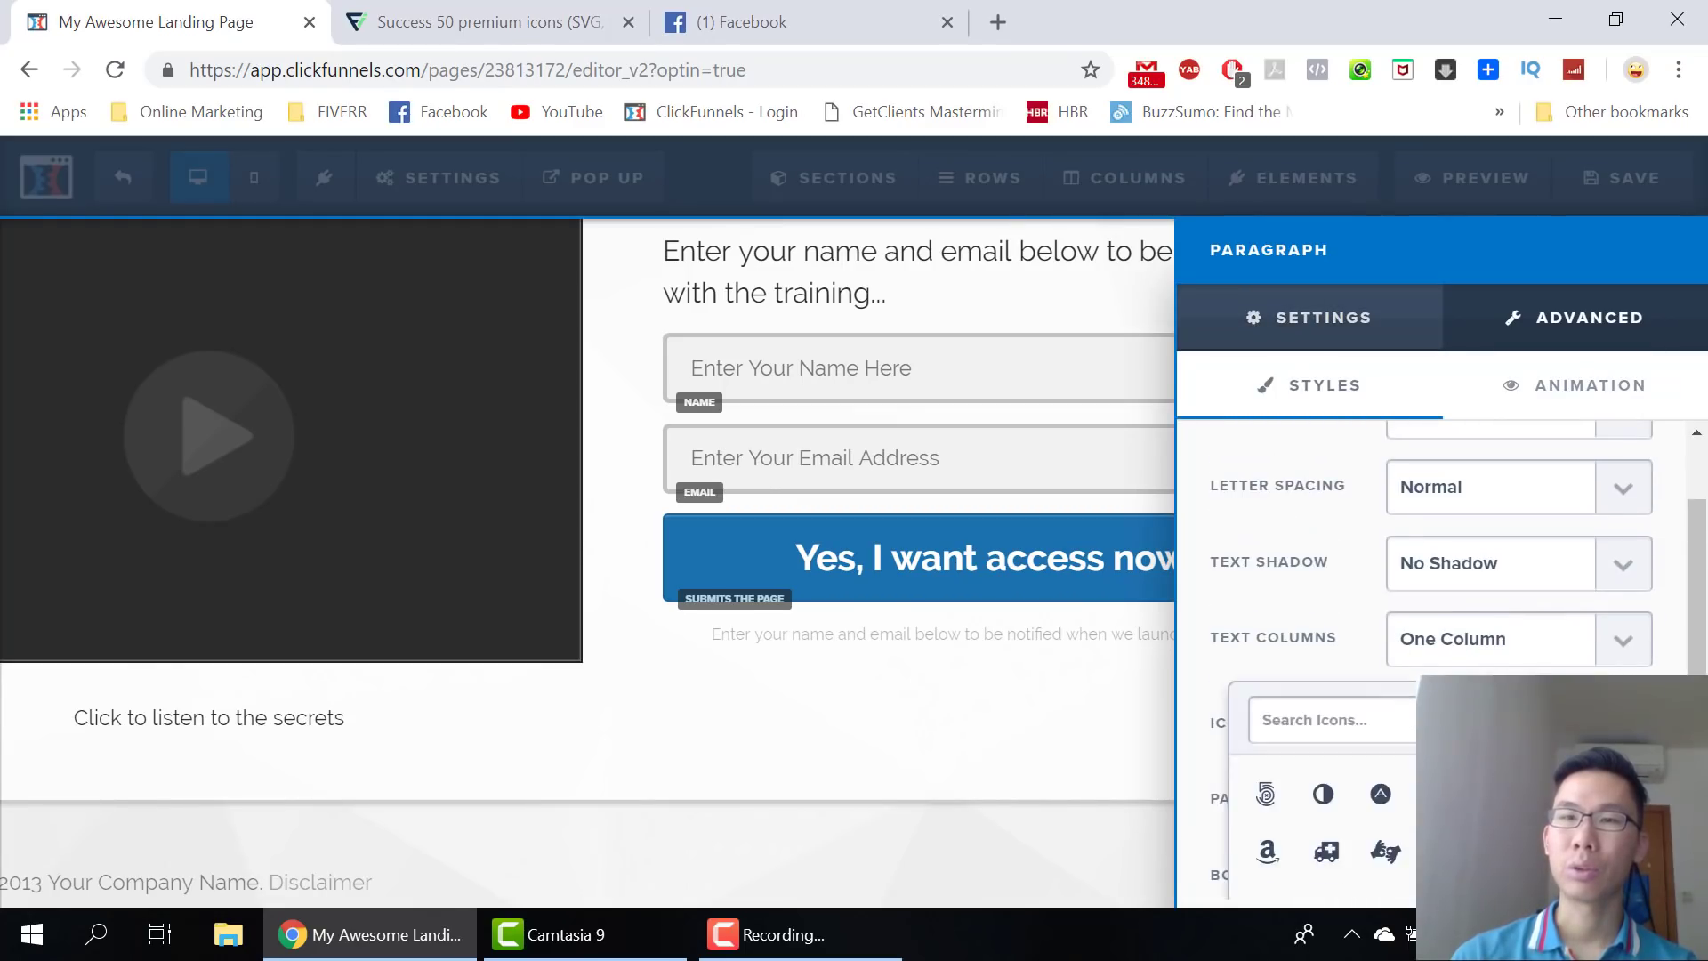
{"action": "scroll", "coordinate": [1441, 623], "scroll_direction": "down", "scroll_amount": 2}
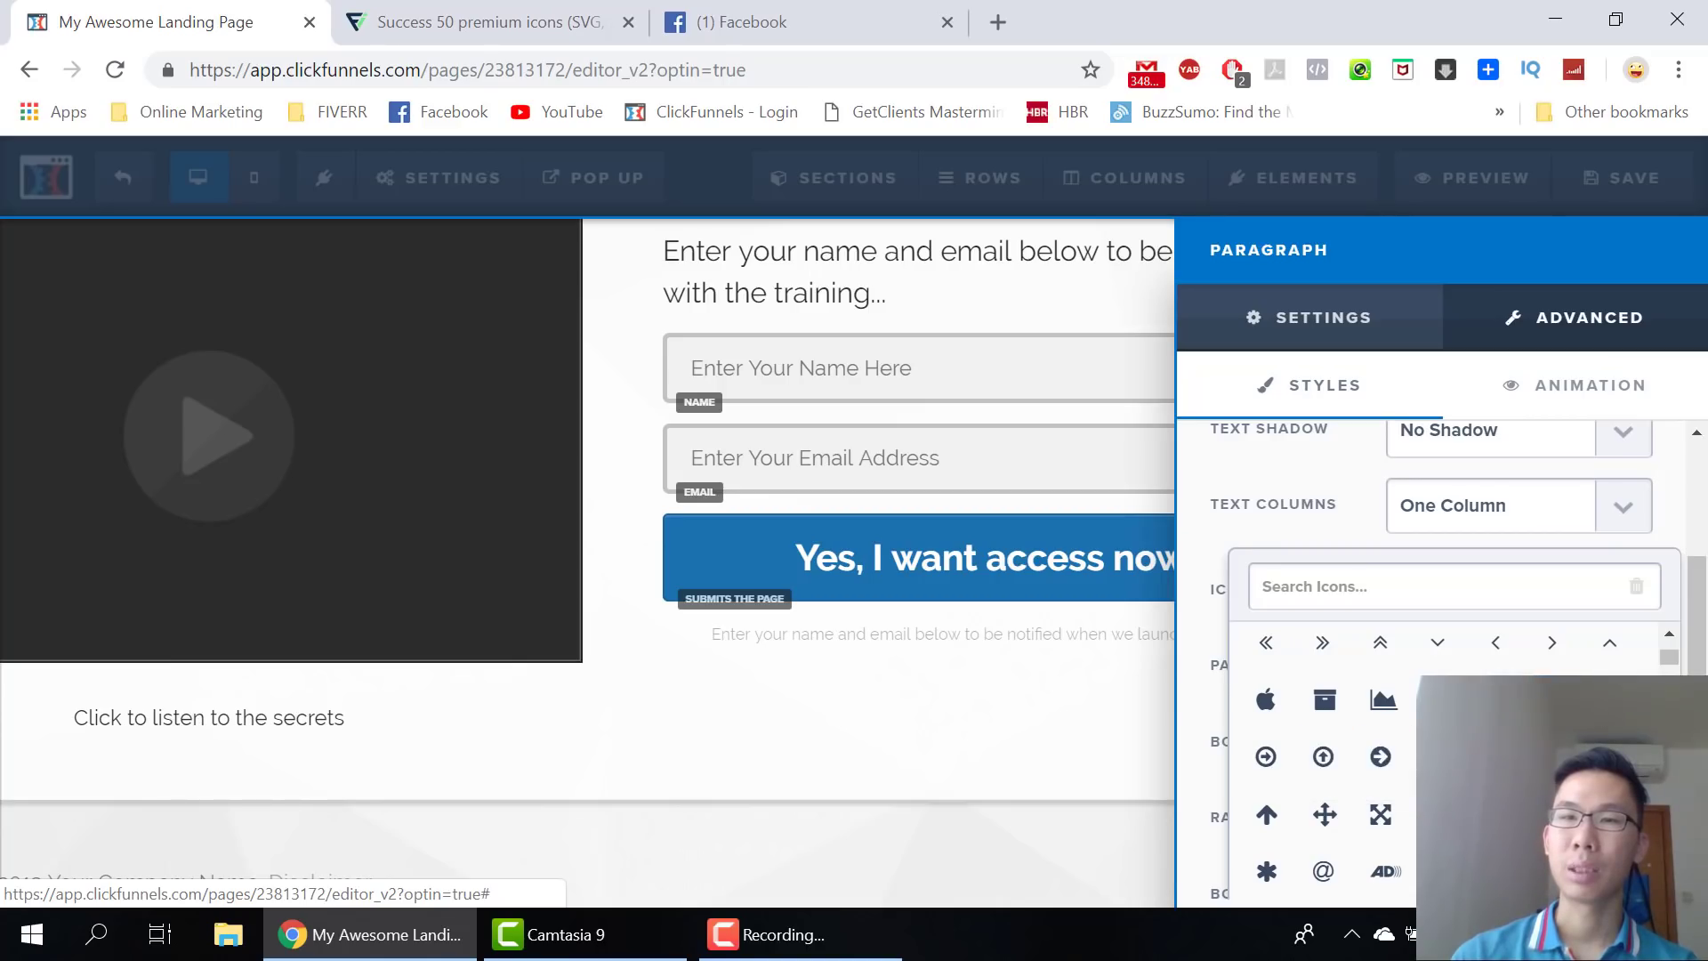
{"action": "left_click", "coordinate": [1438, 756]}
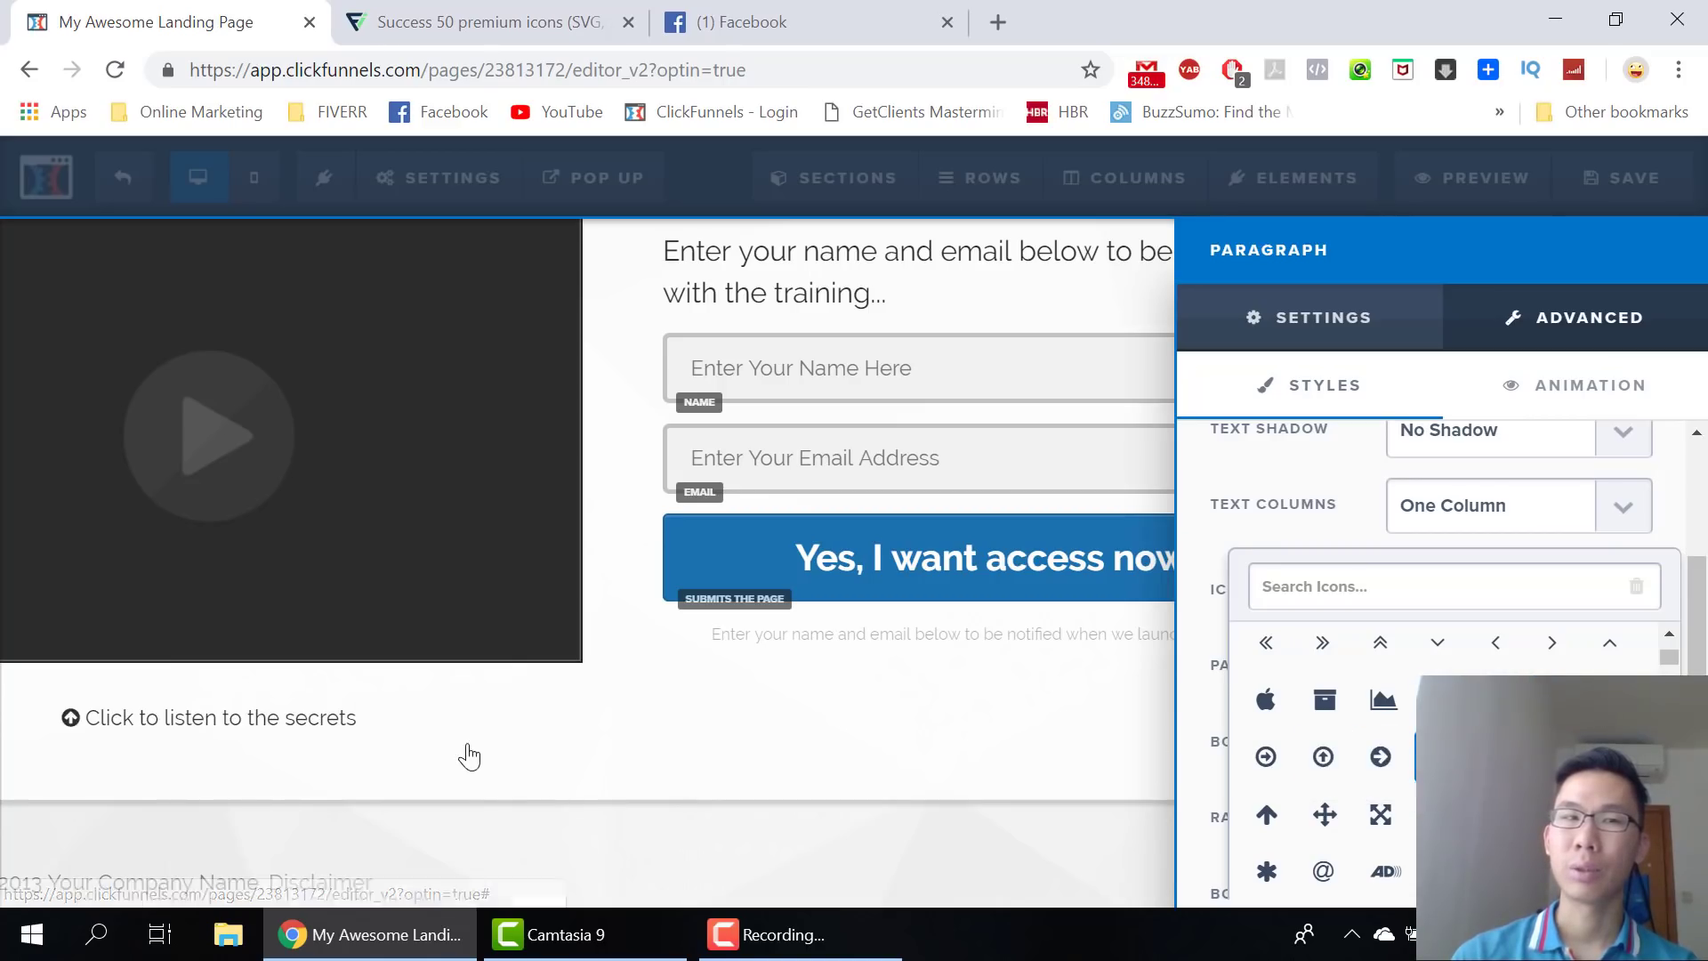
{"action": "left_click", "coordinate": [569, 742]}
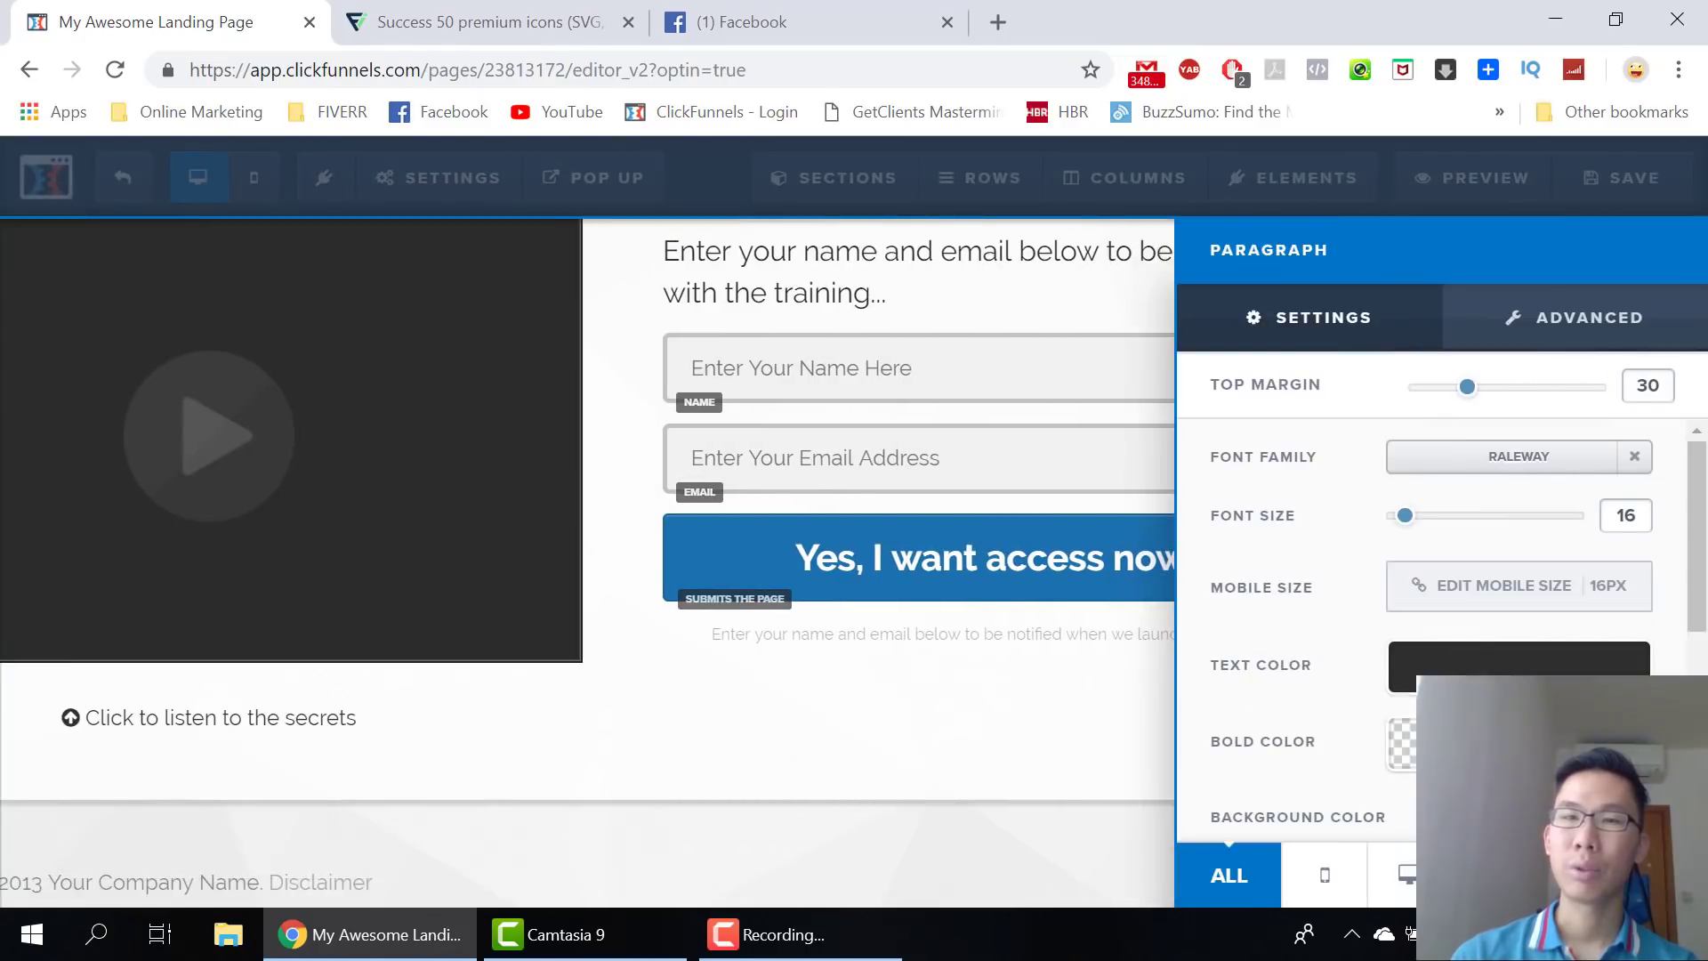
Give the caption bar a blue background and a top margin of 0
{"action": "scroll", "coordinate": [1437, 578], "scroll_direction": "down", "scroll_amount": 5}
{"action": "scroll", "coordinate": [1437, 578], "scroll_direction": "up", "scroll_amount": 2}
{"action": "left_click", "coordinate": [1434, 633]}
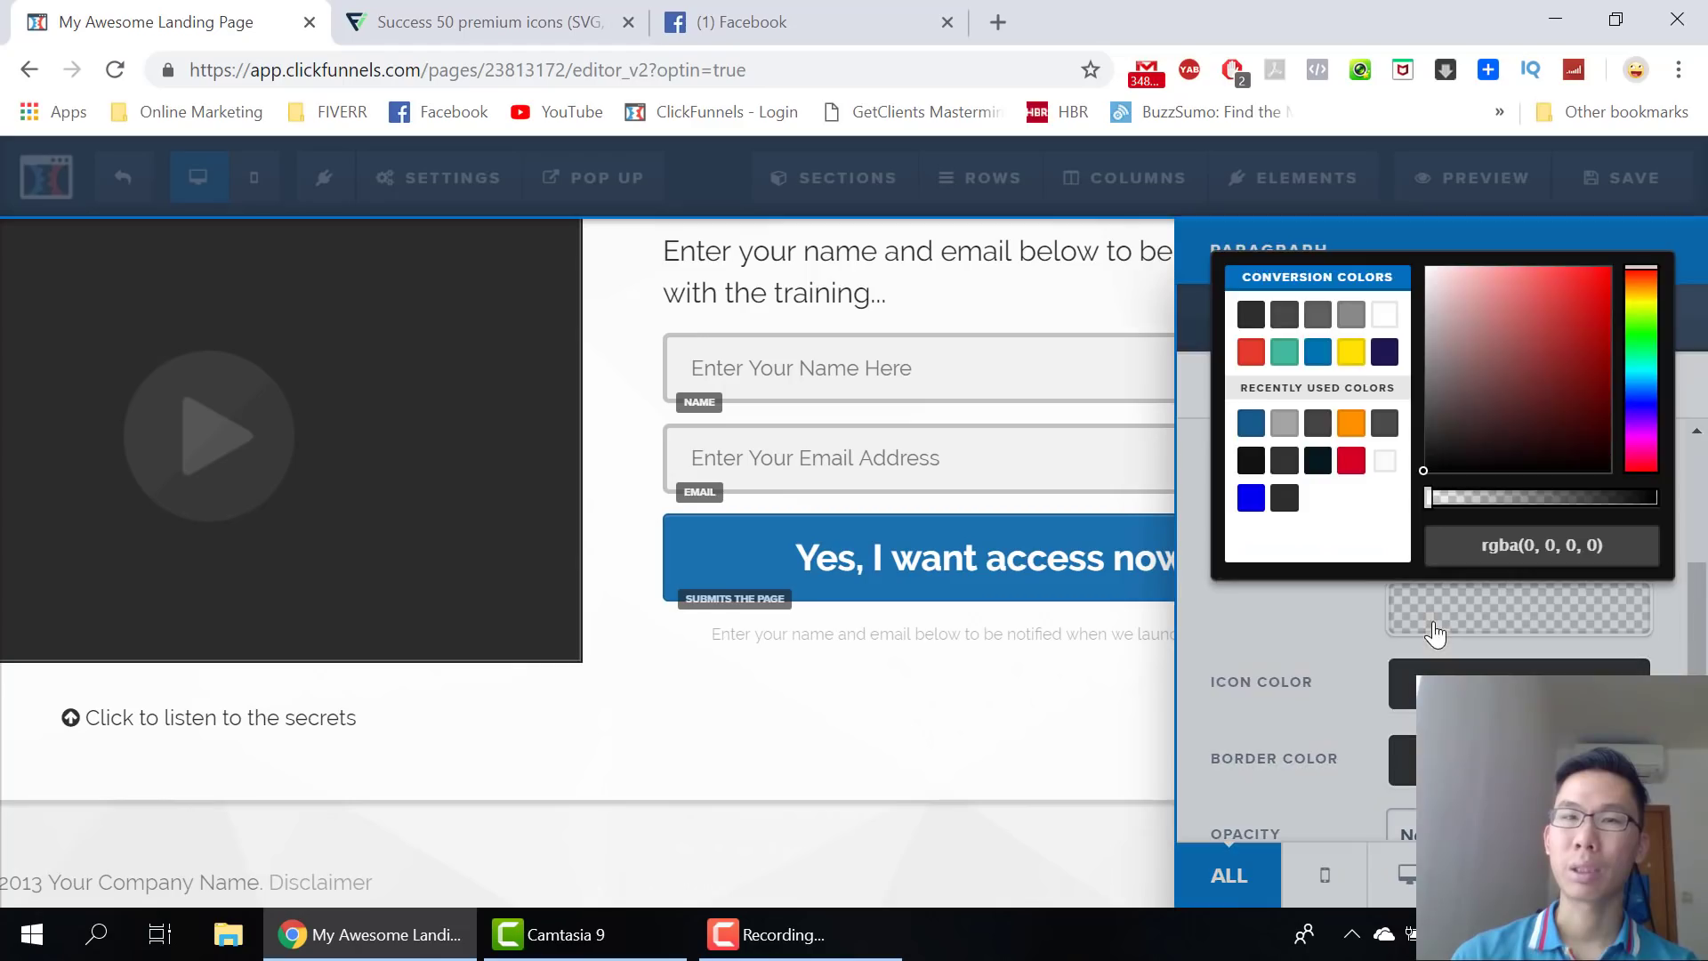
{"action": "left_click", "coordinate": [1250, 424]}
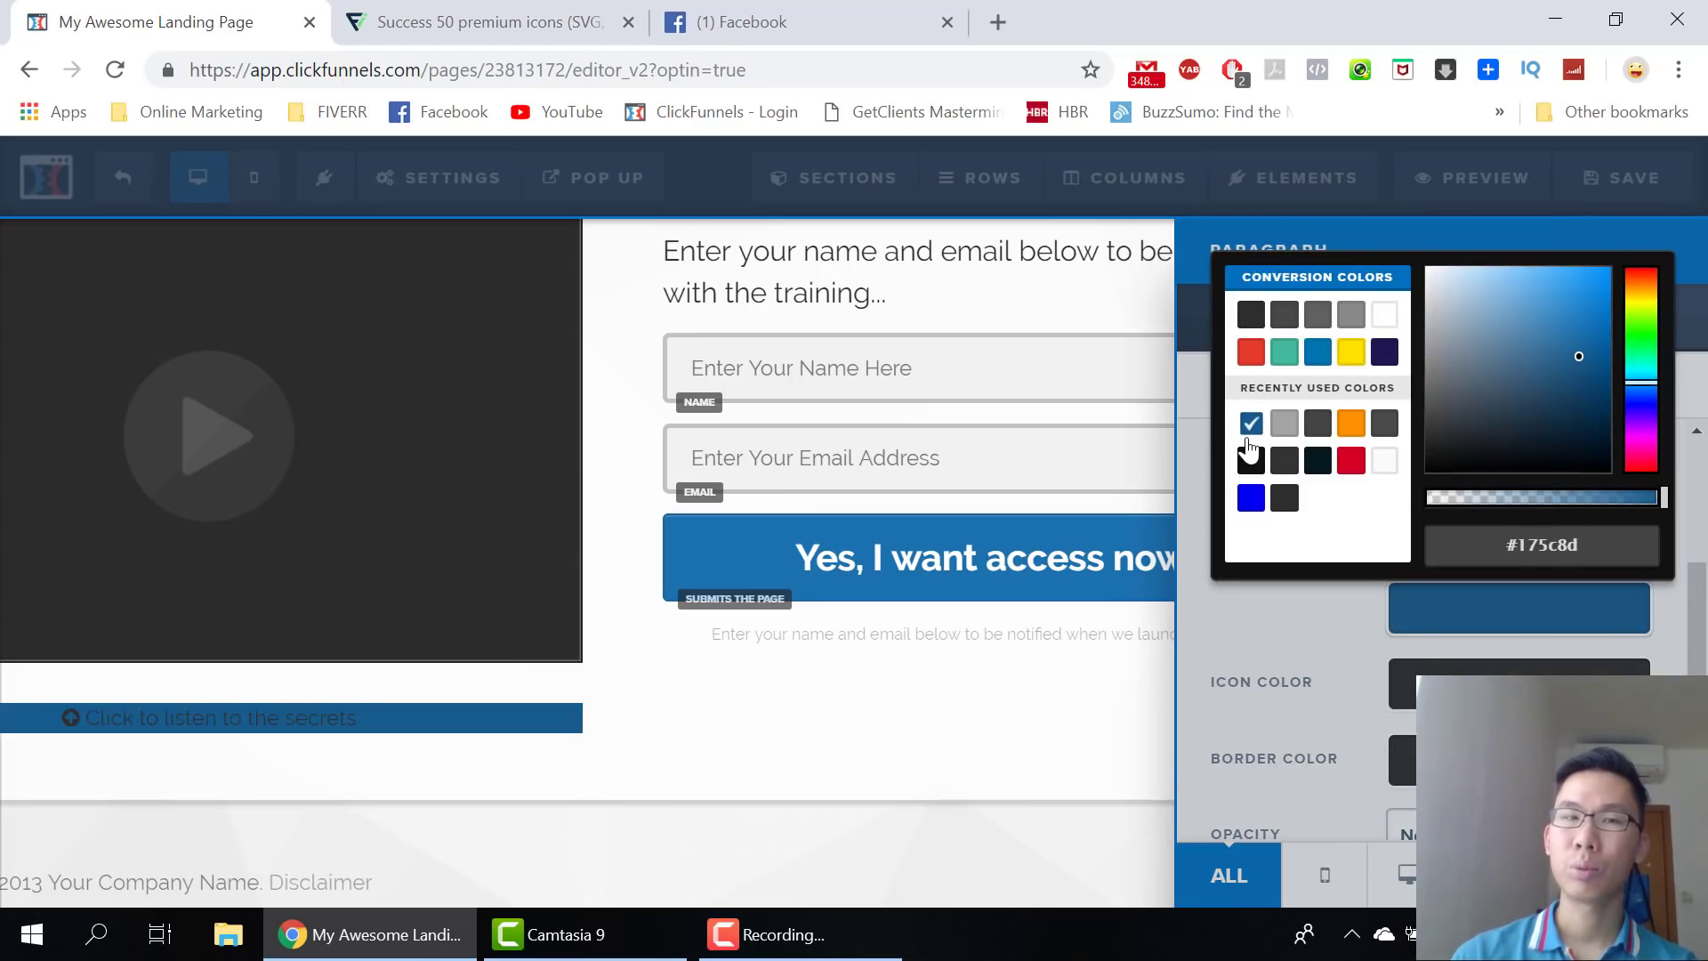
{"action": "left_click", "coordinate": [1250, 353]}
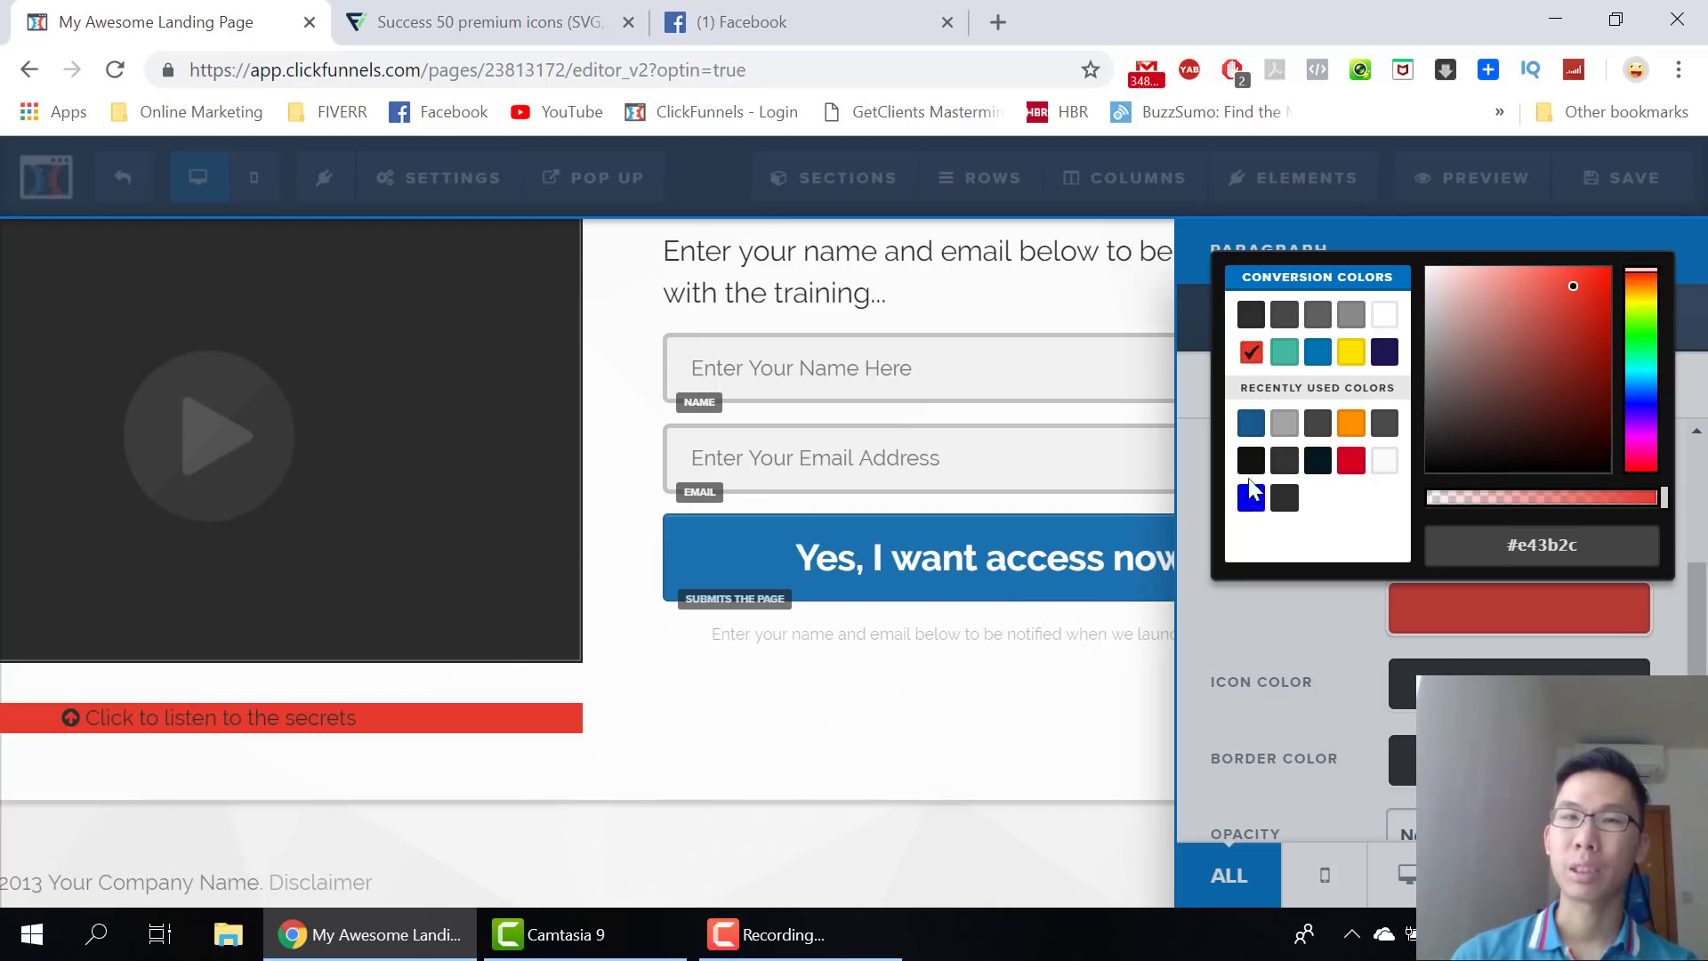
{"action": "left_click", "coordinate": [1248, 431]}
{"action": "left_click", "coordinate": [1279, 709]}
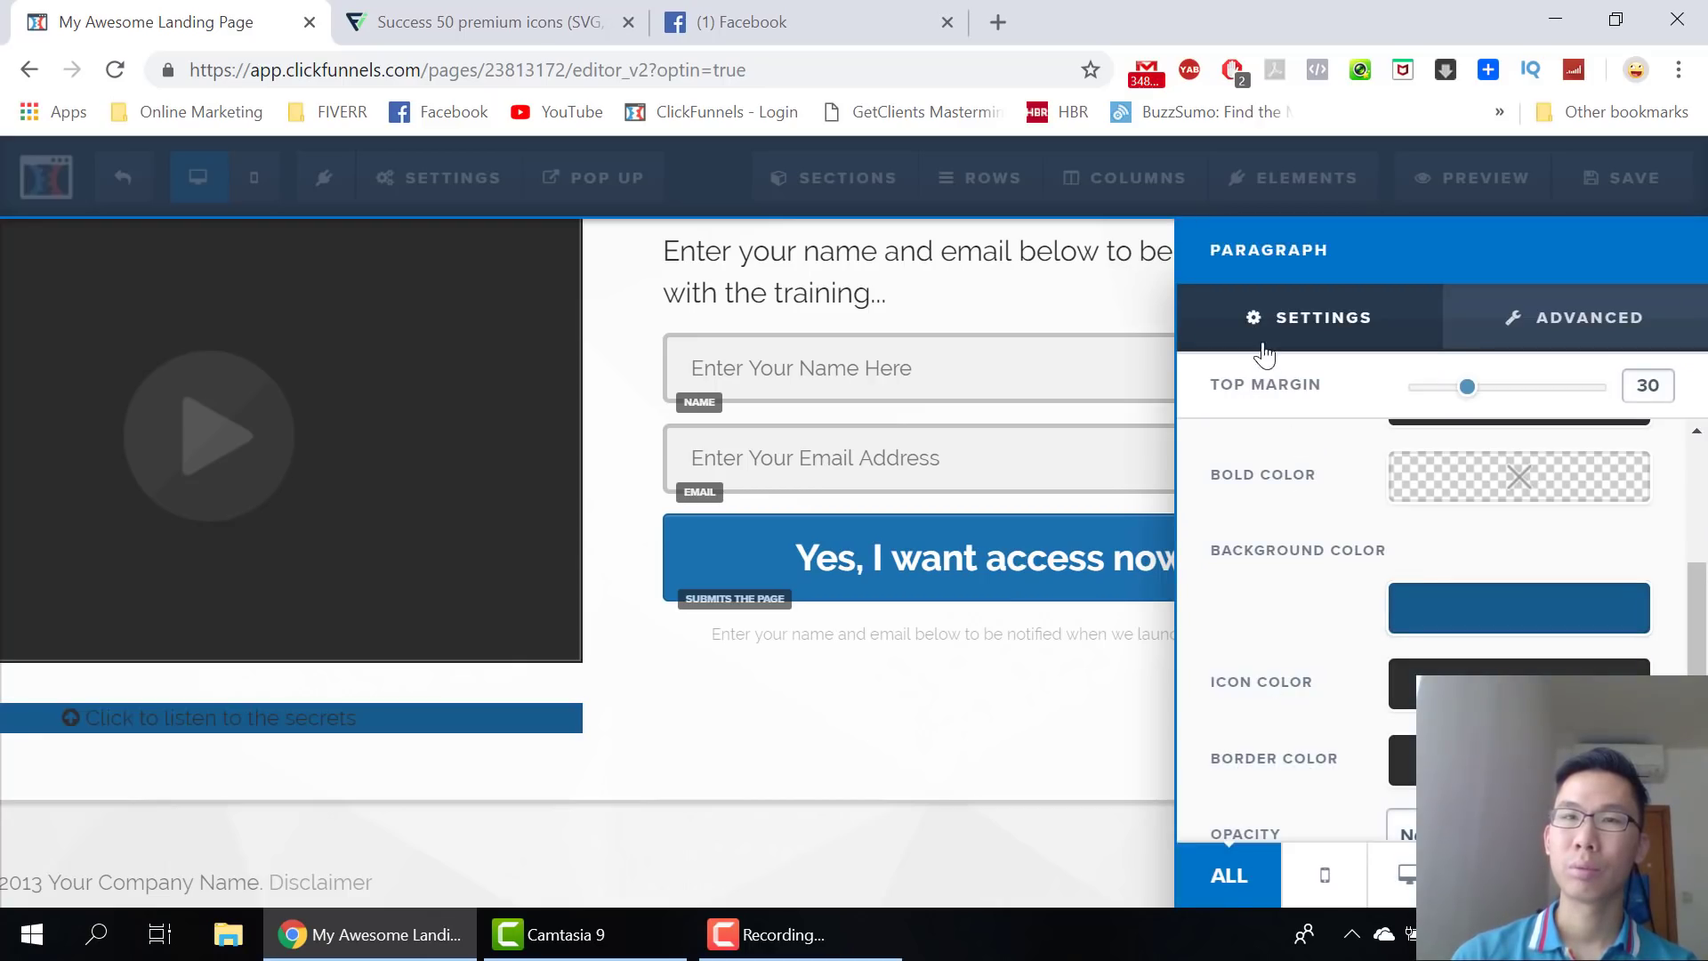
{"action": "scroll", "coordinate": [1358, 464], "scroll_direction": "up", "scroll_amount": 3}
{"action": "left_click_drag", "start_coordinate": [1467, 388], "coordinate": [1377, 385]}
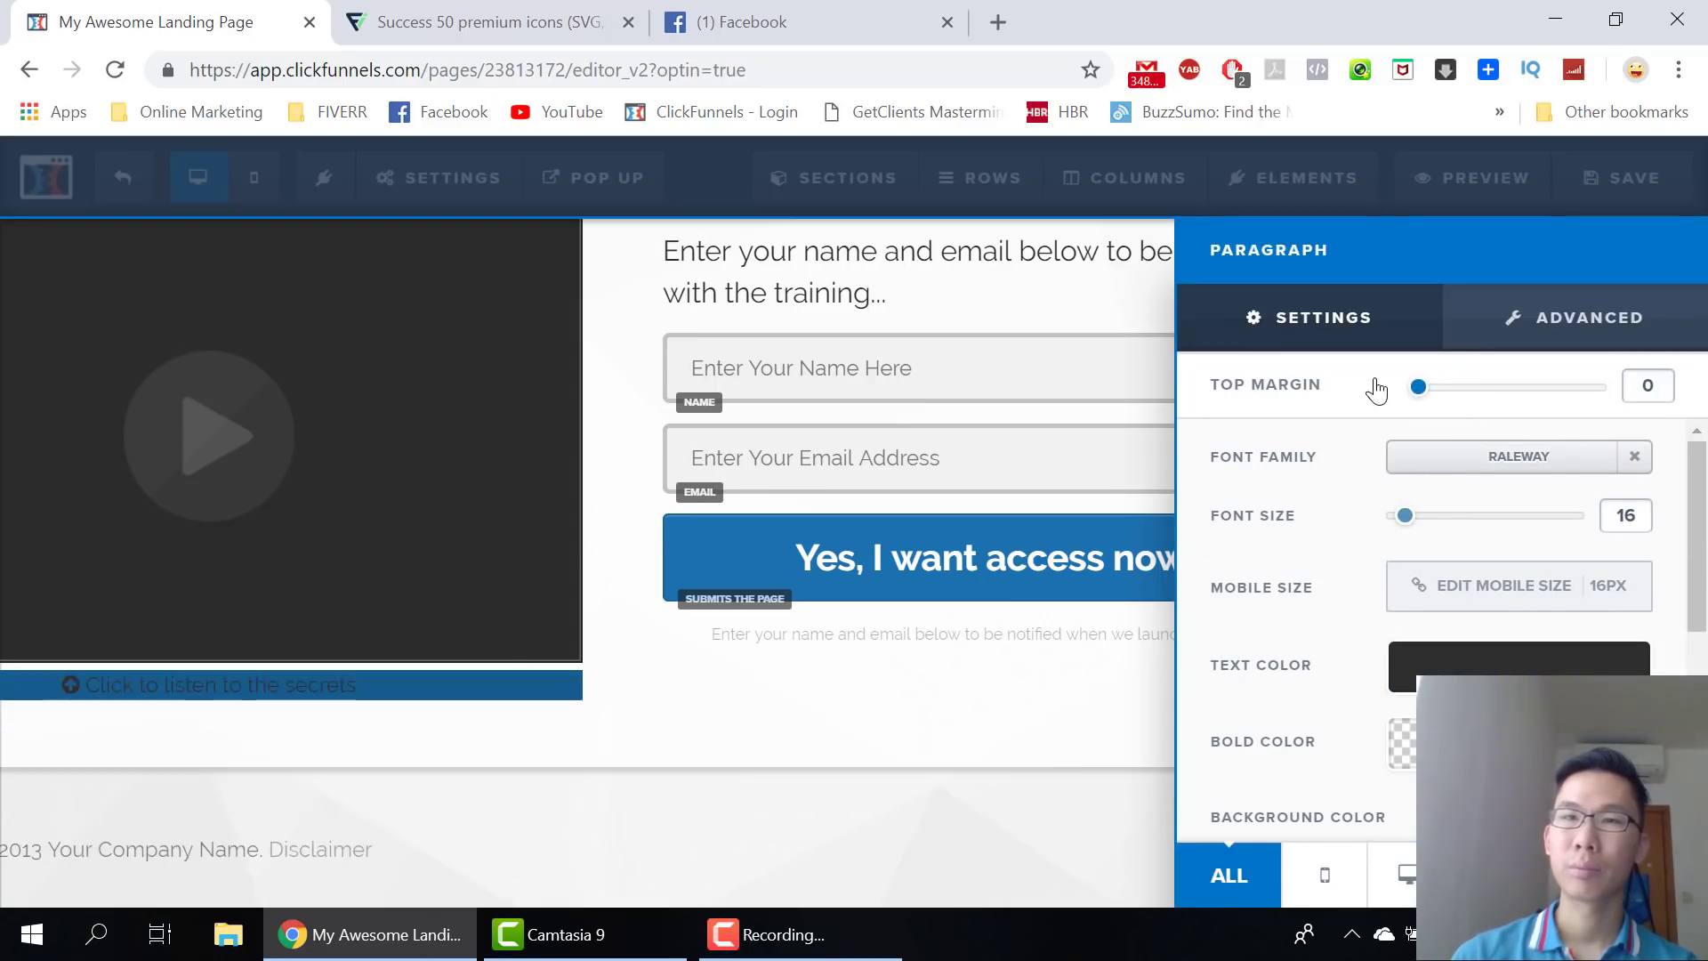
{"action": "scroll", "coordinate": [1422, 648], "scroll_direction": "down", "scroll_amount": 2}
Make the caption text white and close the paragraph settings
{"action": "left_click", "coordinate": [1456, 531]}
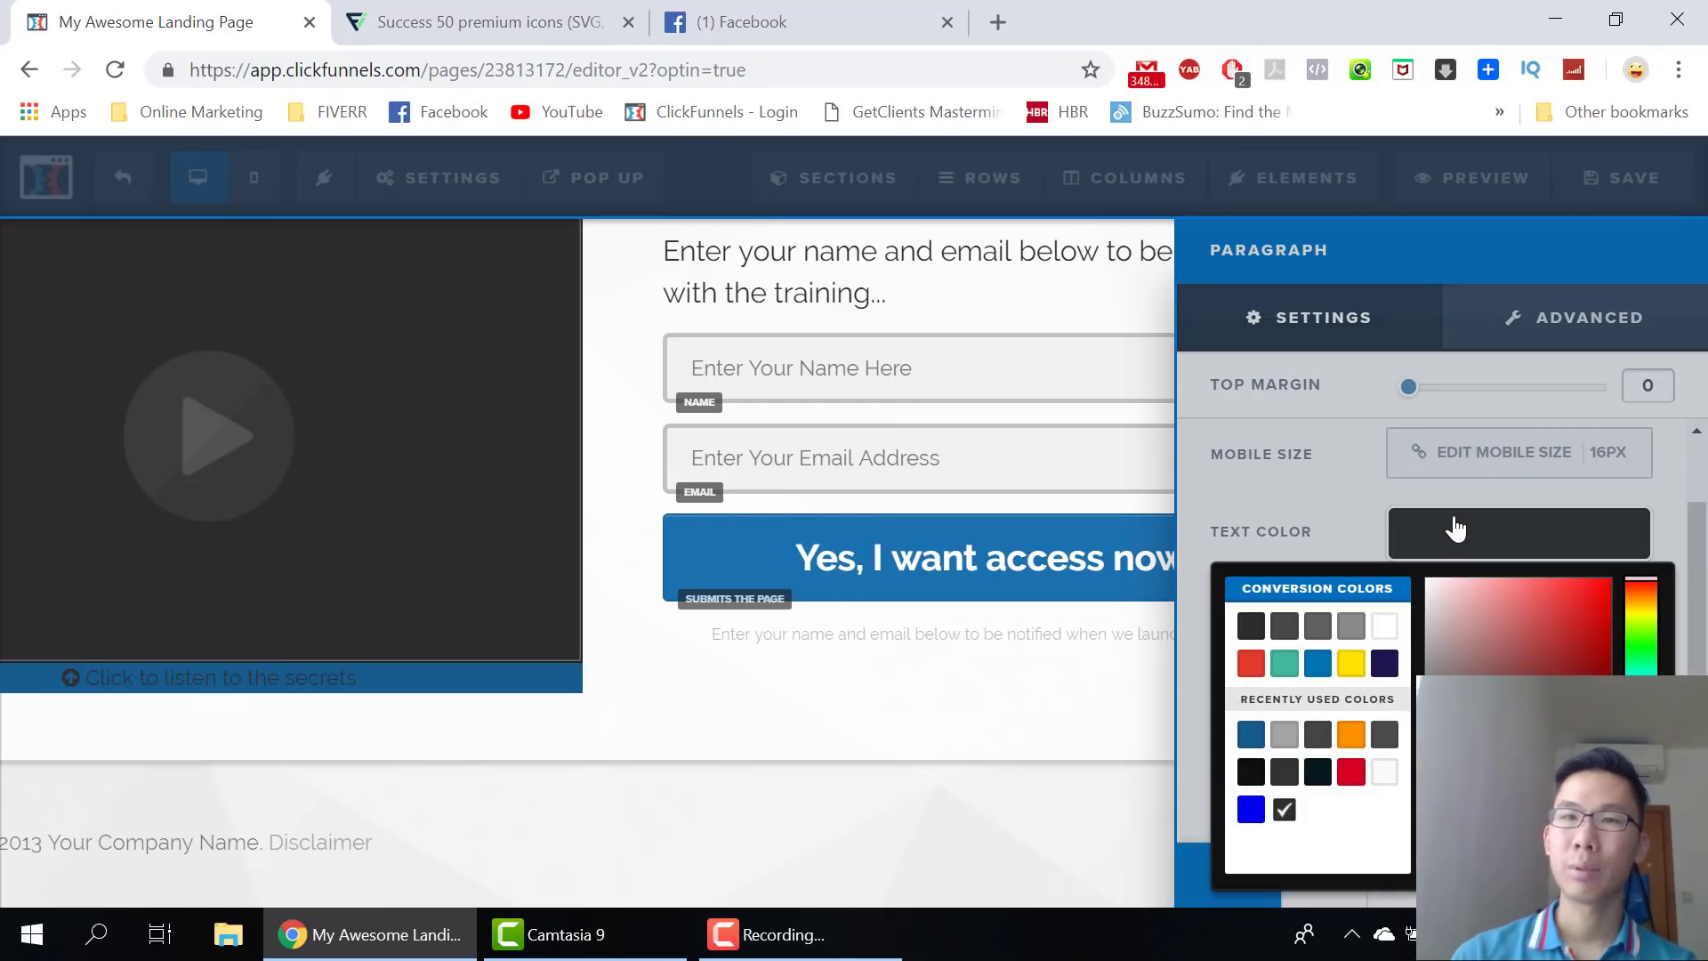
{"action": "left_click", "coordinate": [1385, 626]}
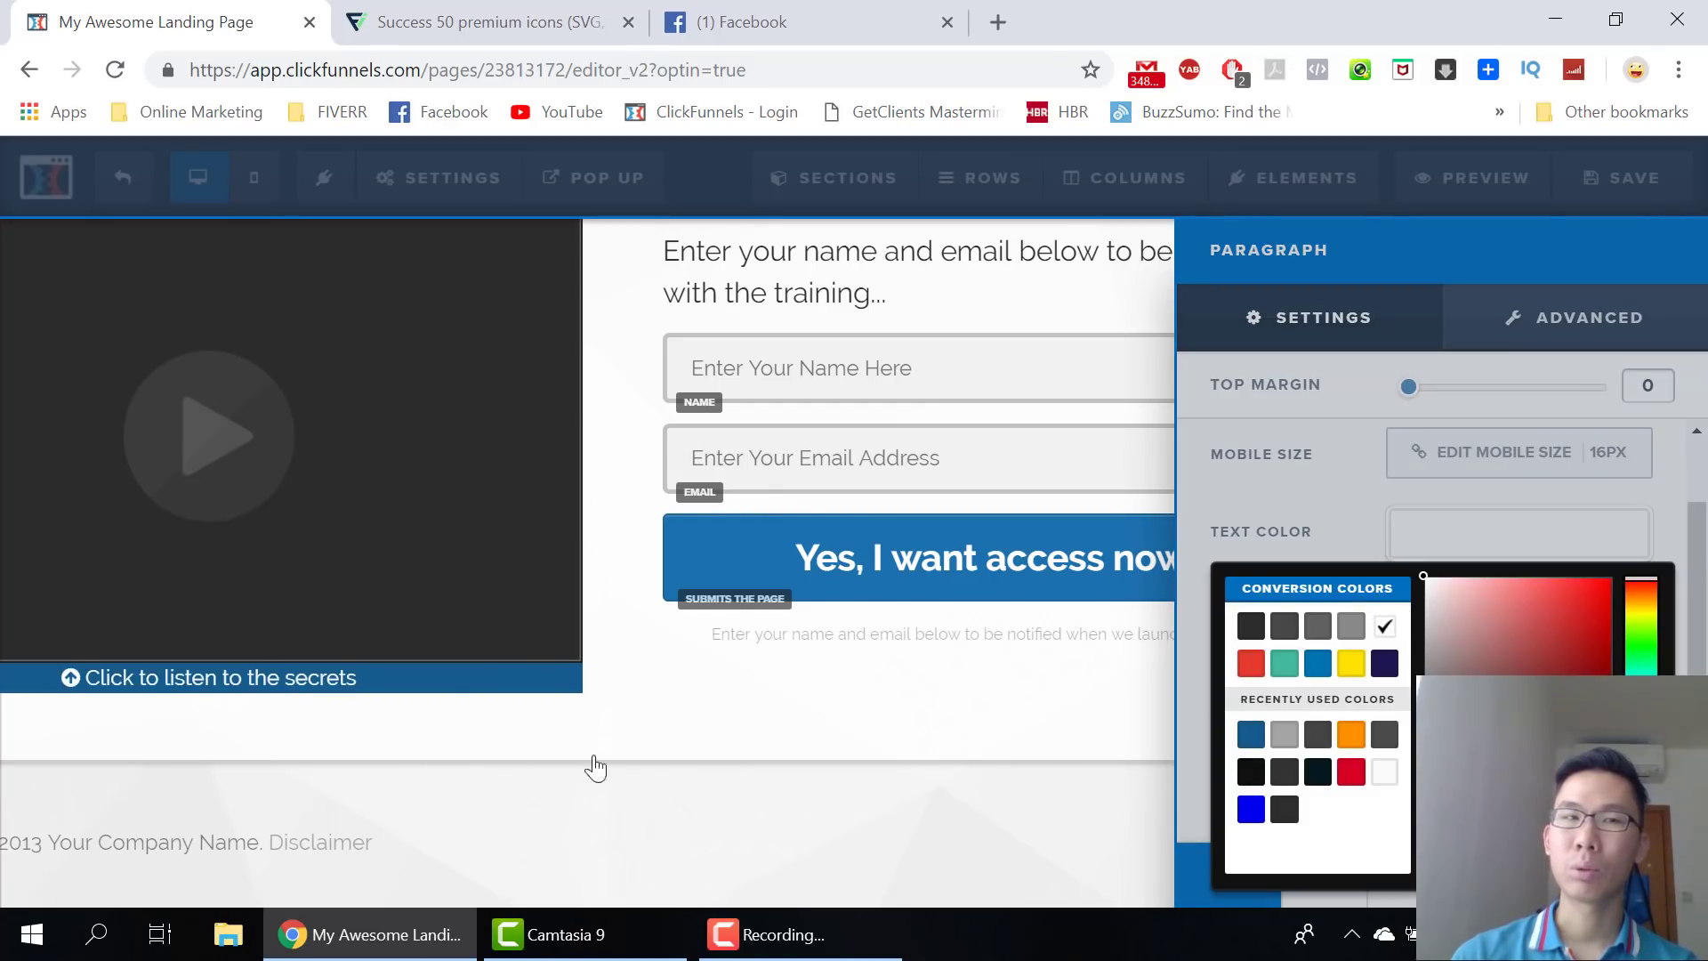
{"action": "left_click", "coordinate": [501, 765]}
{"action": "left_click", "coordinate": [759, 685]}
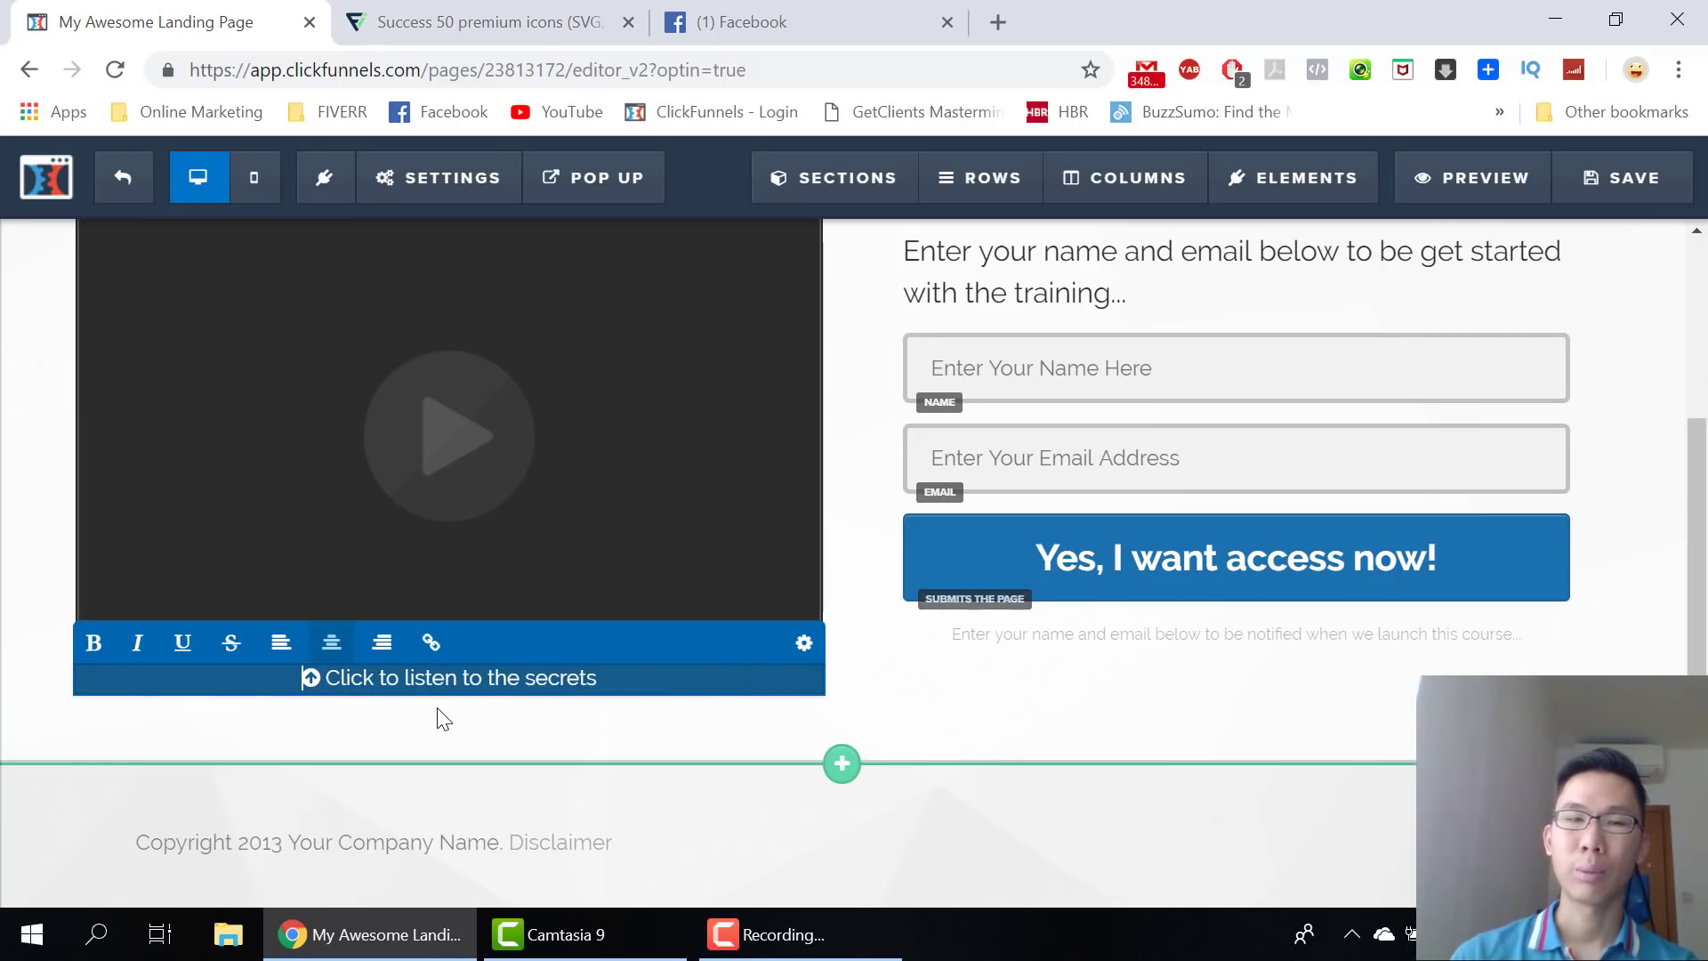
Append '(Step 1)' so the caption reads 'Click to listen to the secrets (Step 1)'
{"action": "type", "text": "Step 1"}
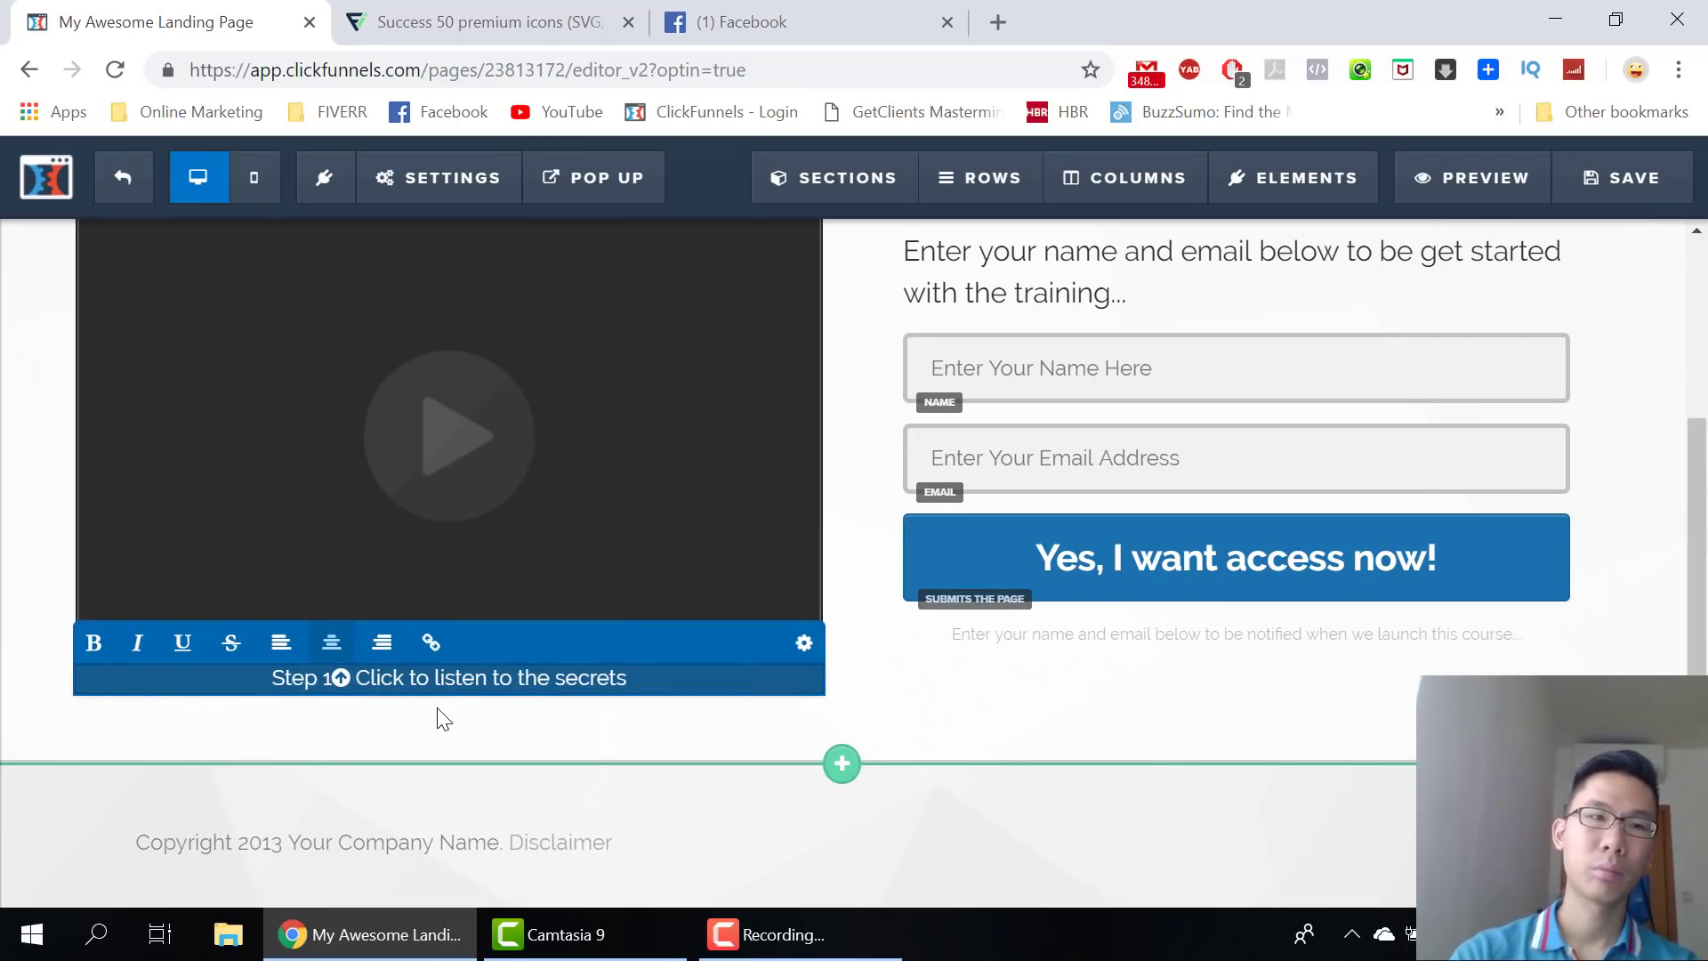
{"action": "key", "text": "BackSpace"}
{"action": "key", "text": "BackSpace"}
{"action": "key", "text": "BackSpace"}
{"action": "key", "text": "BackSpace"}
{"action": "key", "text": "BackSpace"}
{"action": "key", "text": "BackSpace"}
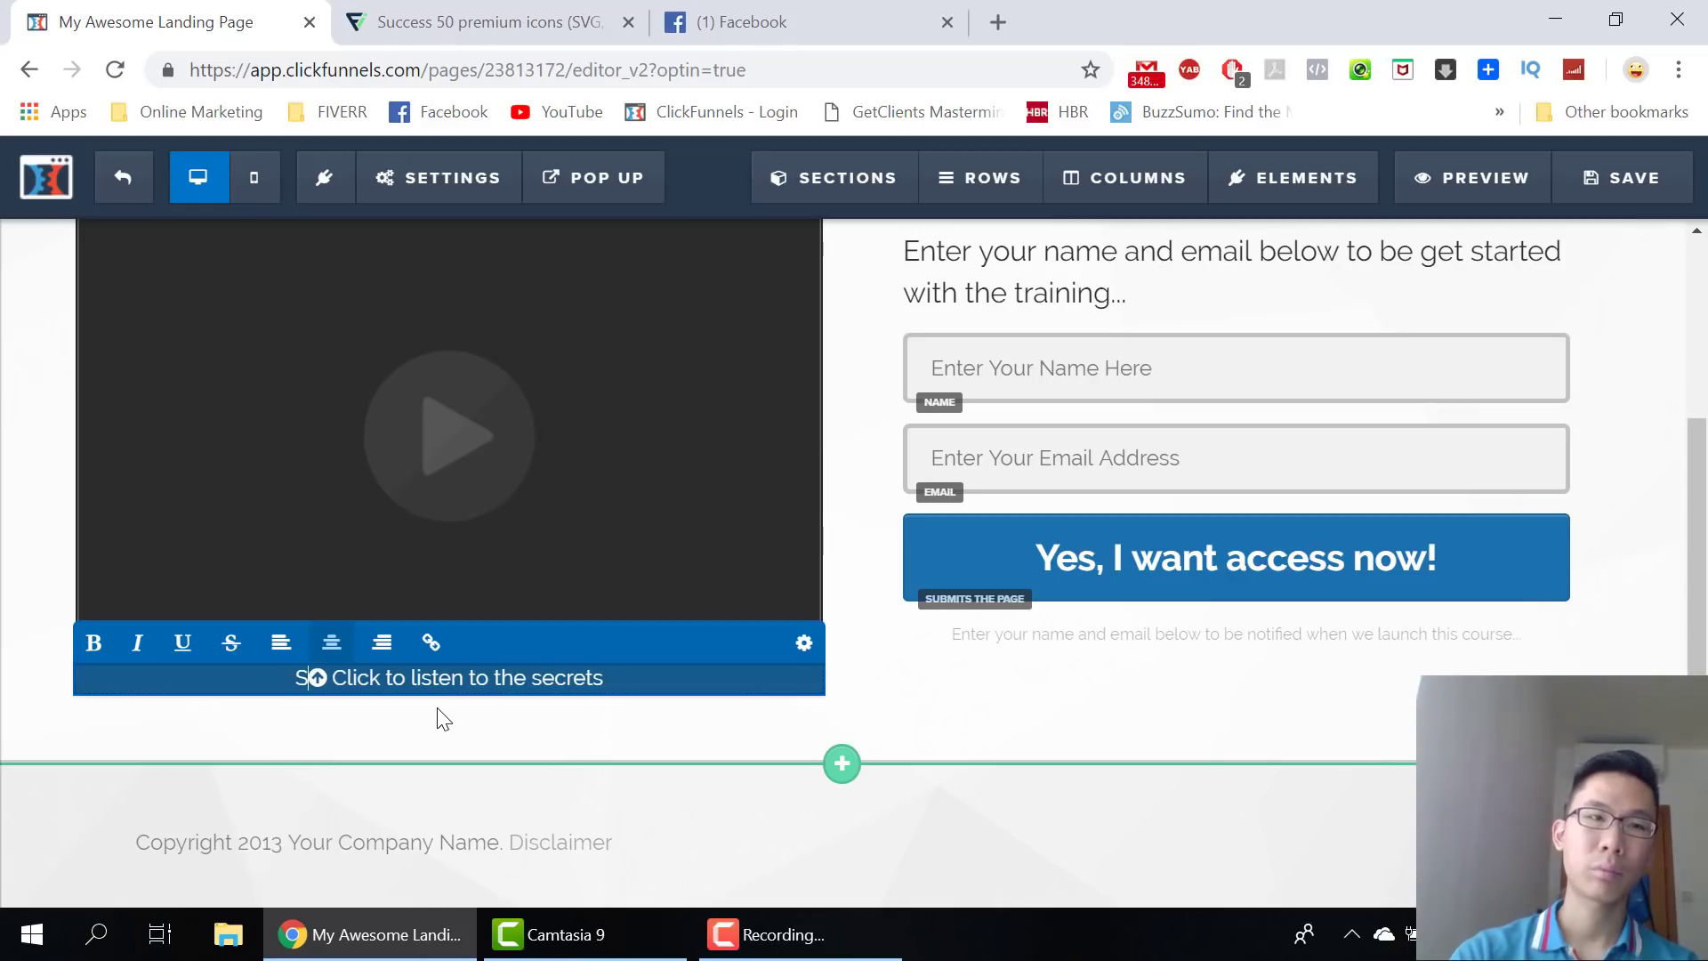
{"action": "left_click", "coordinate": [628, 679]}
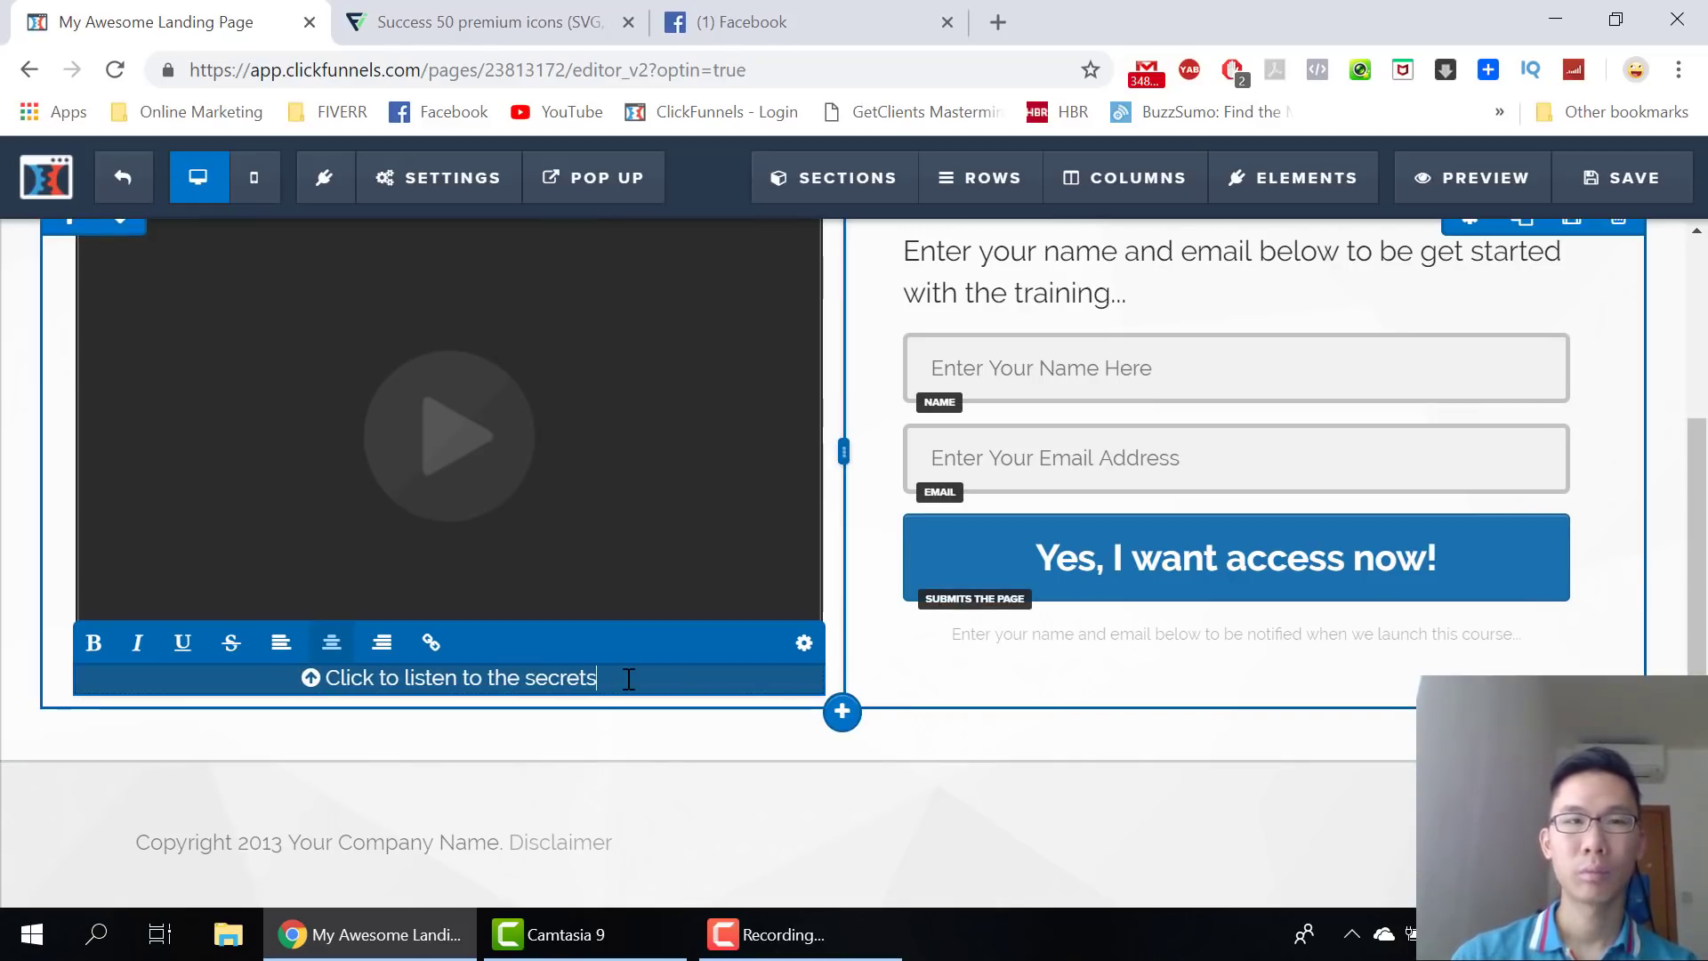
{"action": "type", "text": "(Step 1)"}
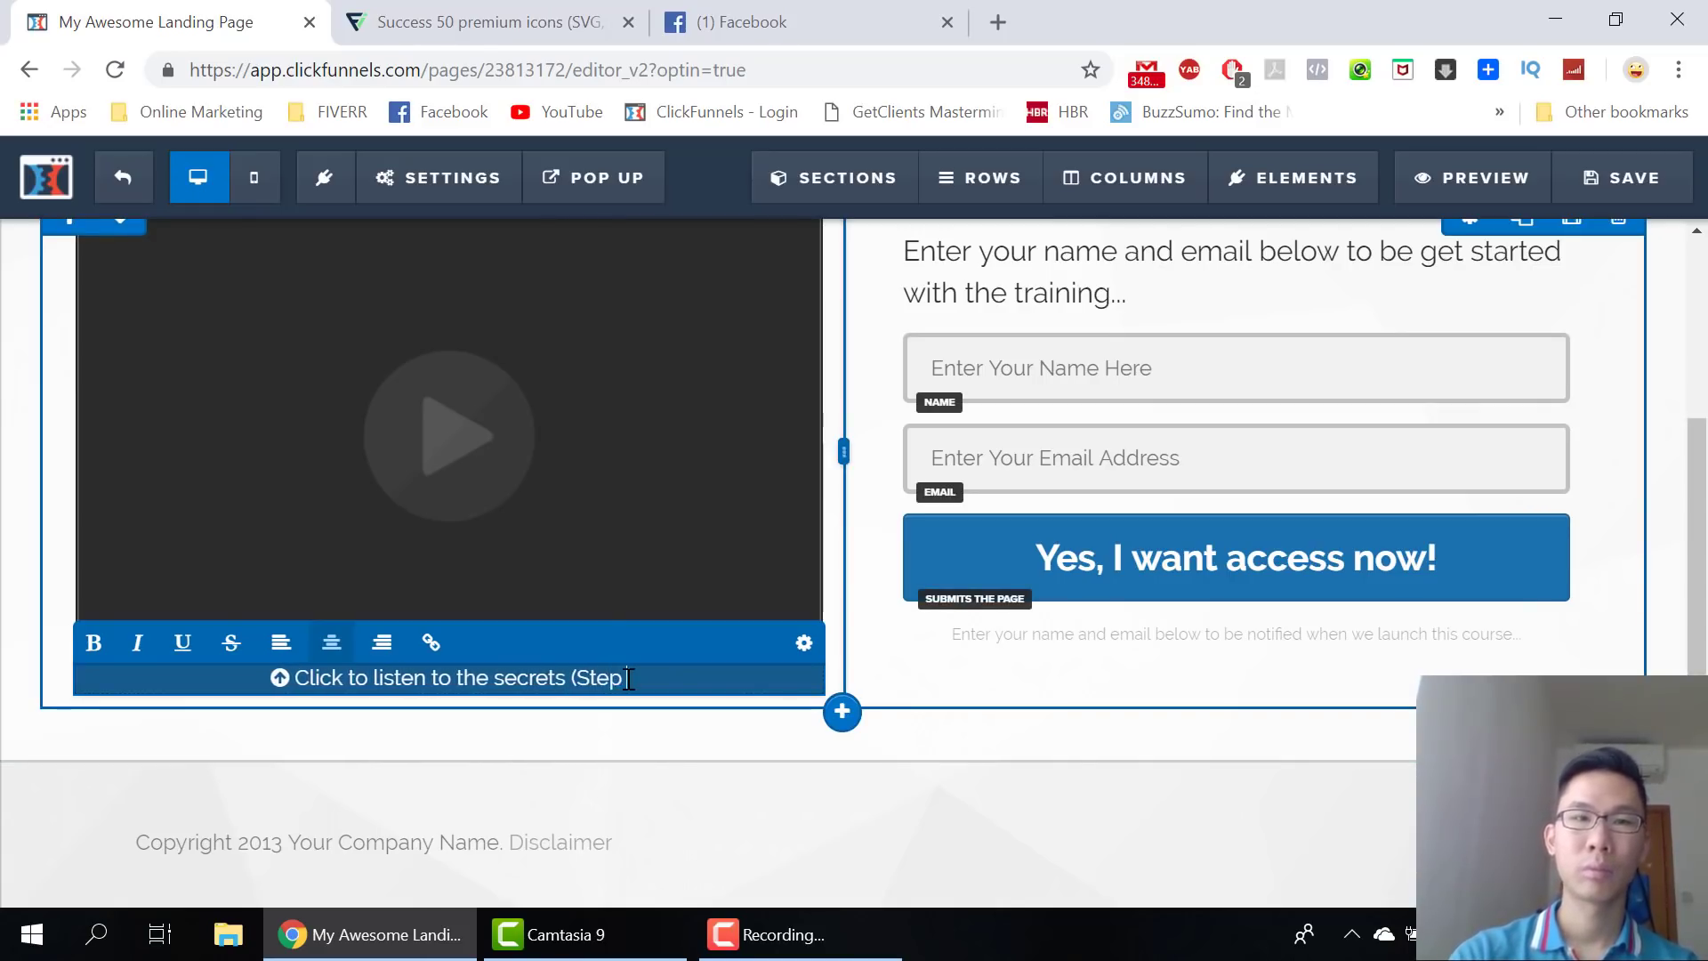
{"action": "left_click", "coordinate": [982, 803]}
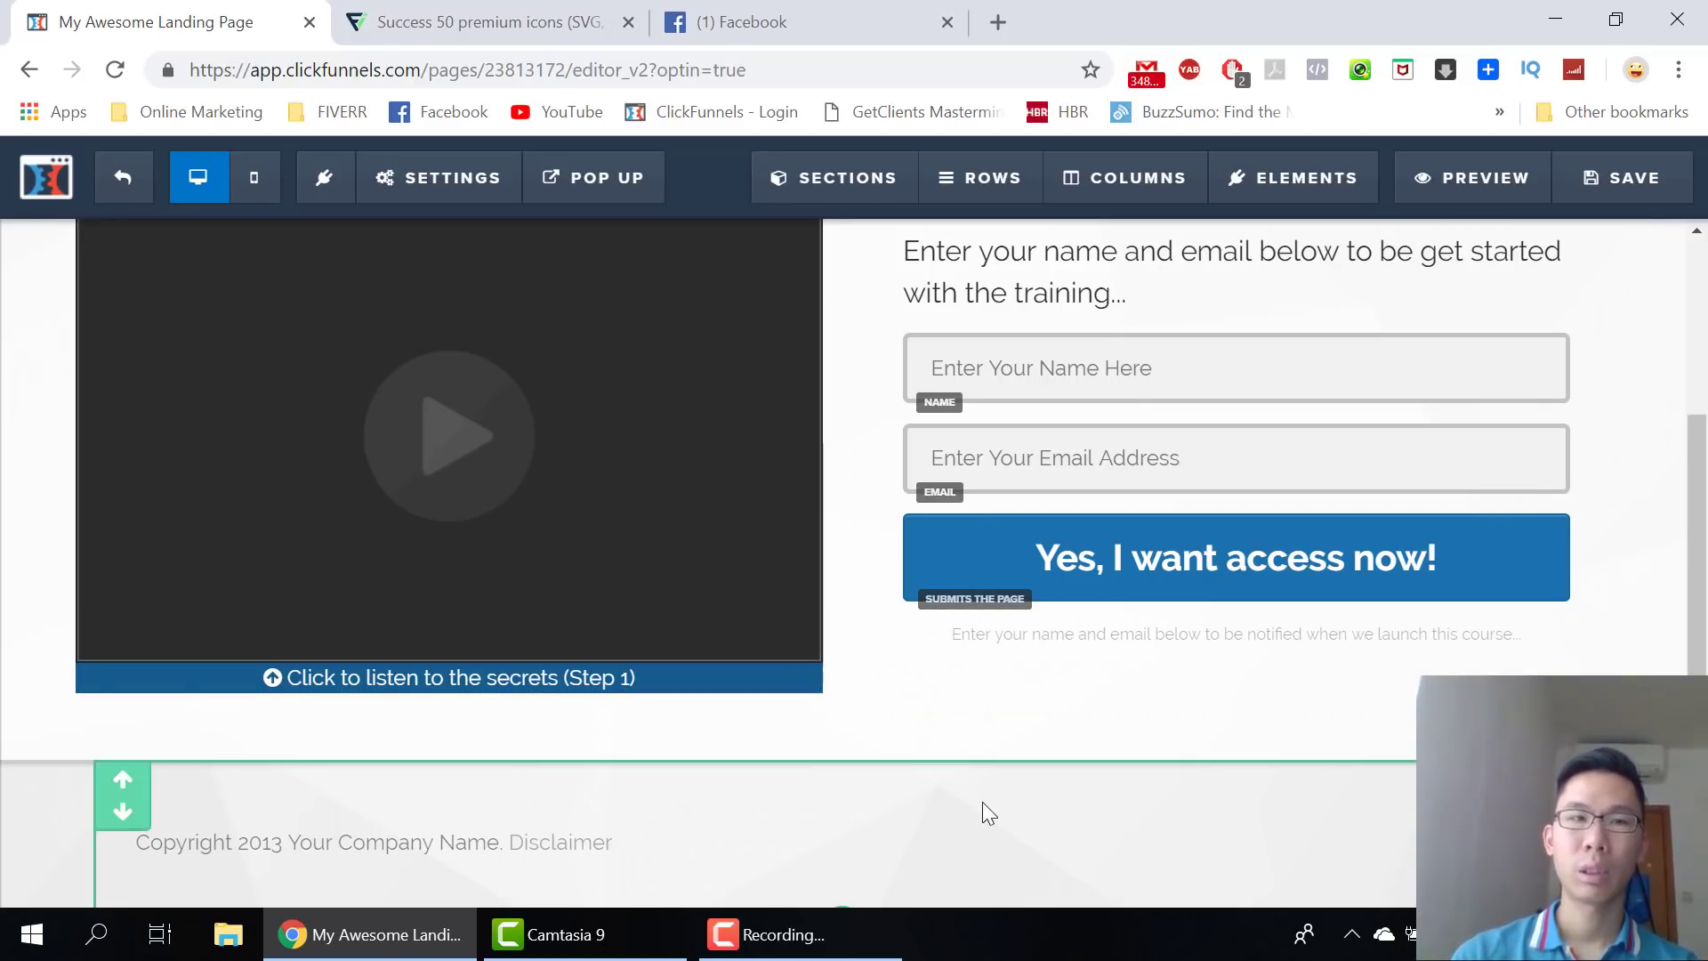
Insert a new paragraph element below the 'Yes, I want access now!' button
{"action": "left_click", "coordinate": [1379, 589]}
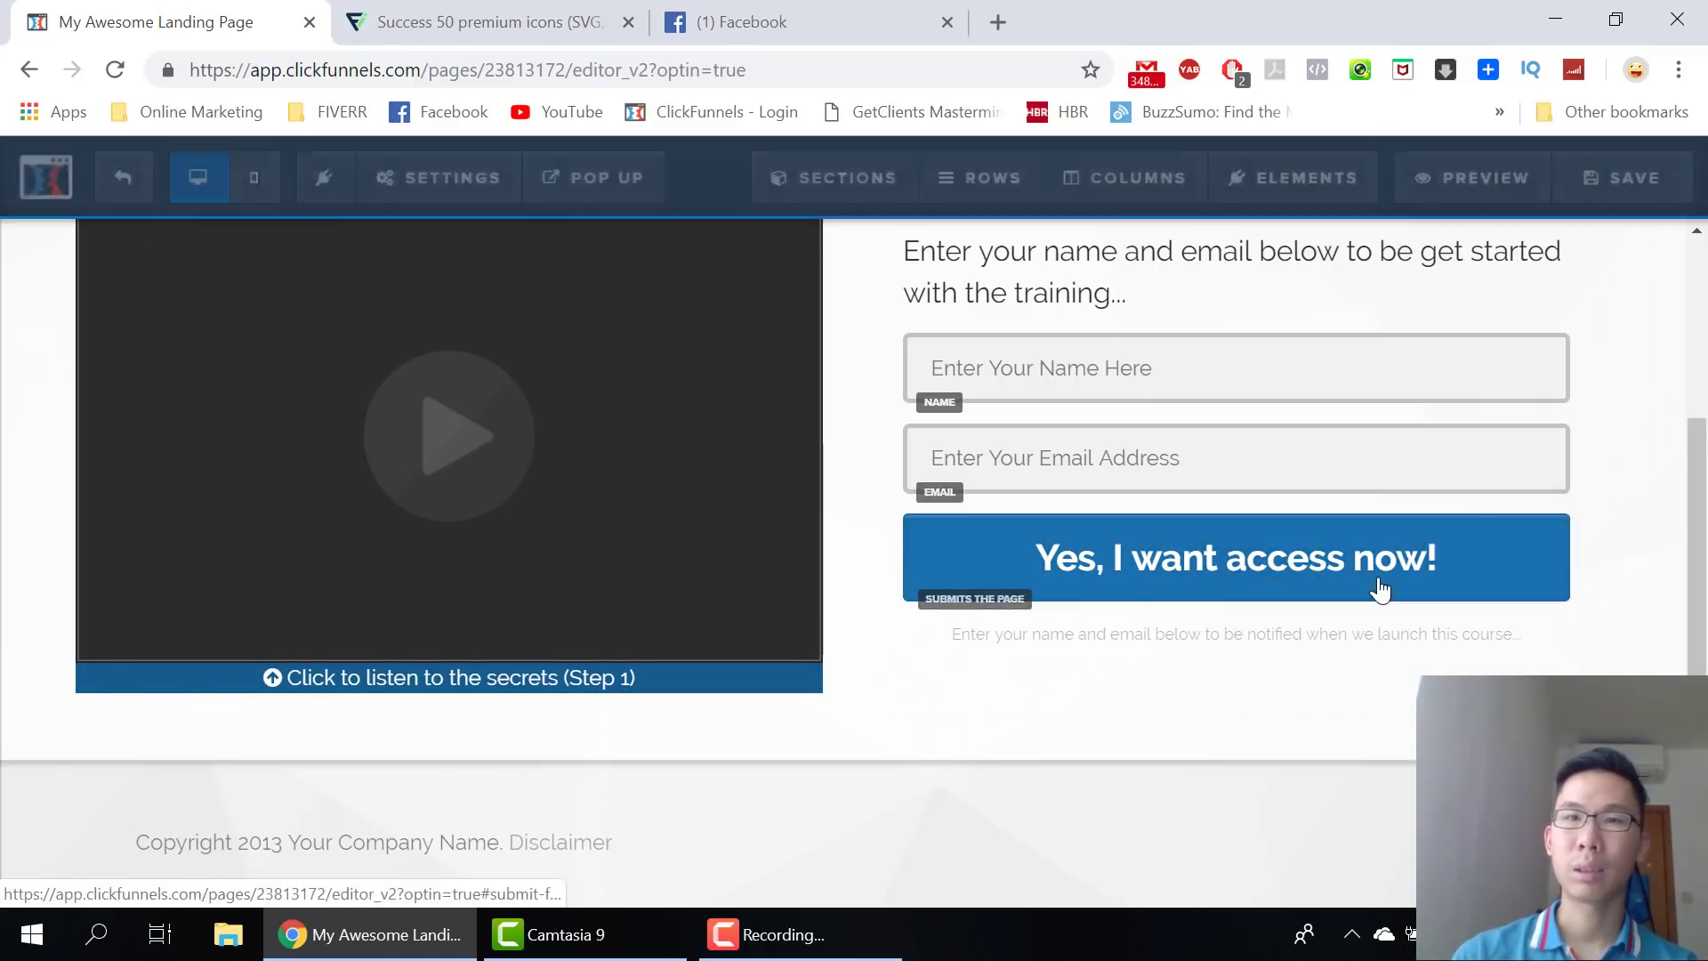
{"action": "left_click", "coordinate": [771, 549]}
{"action": "scroll", "coordinate": [1258, 472], "scroll_direction": "up", "scroll_amount": 3}
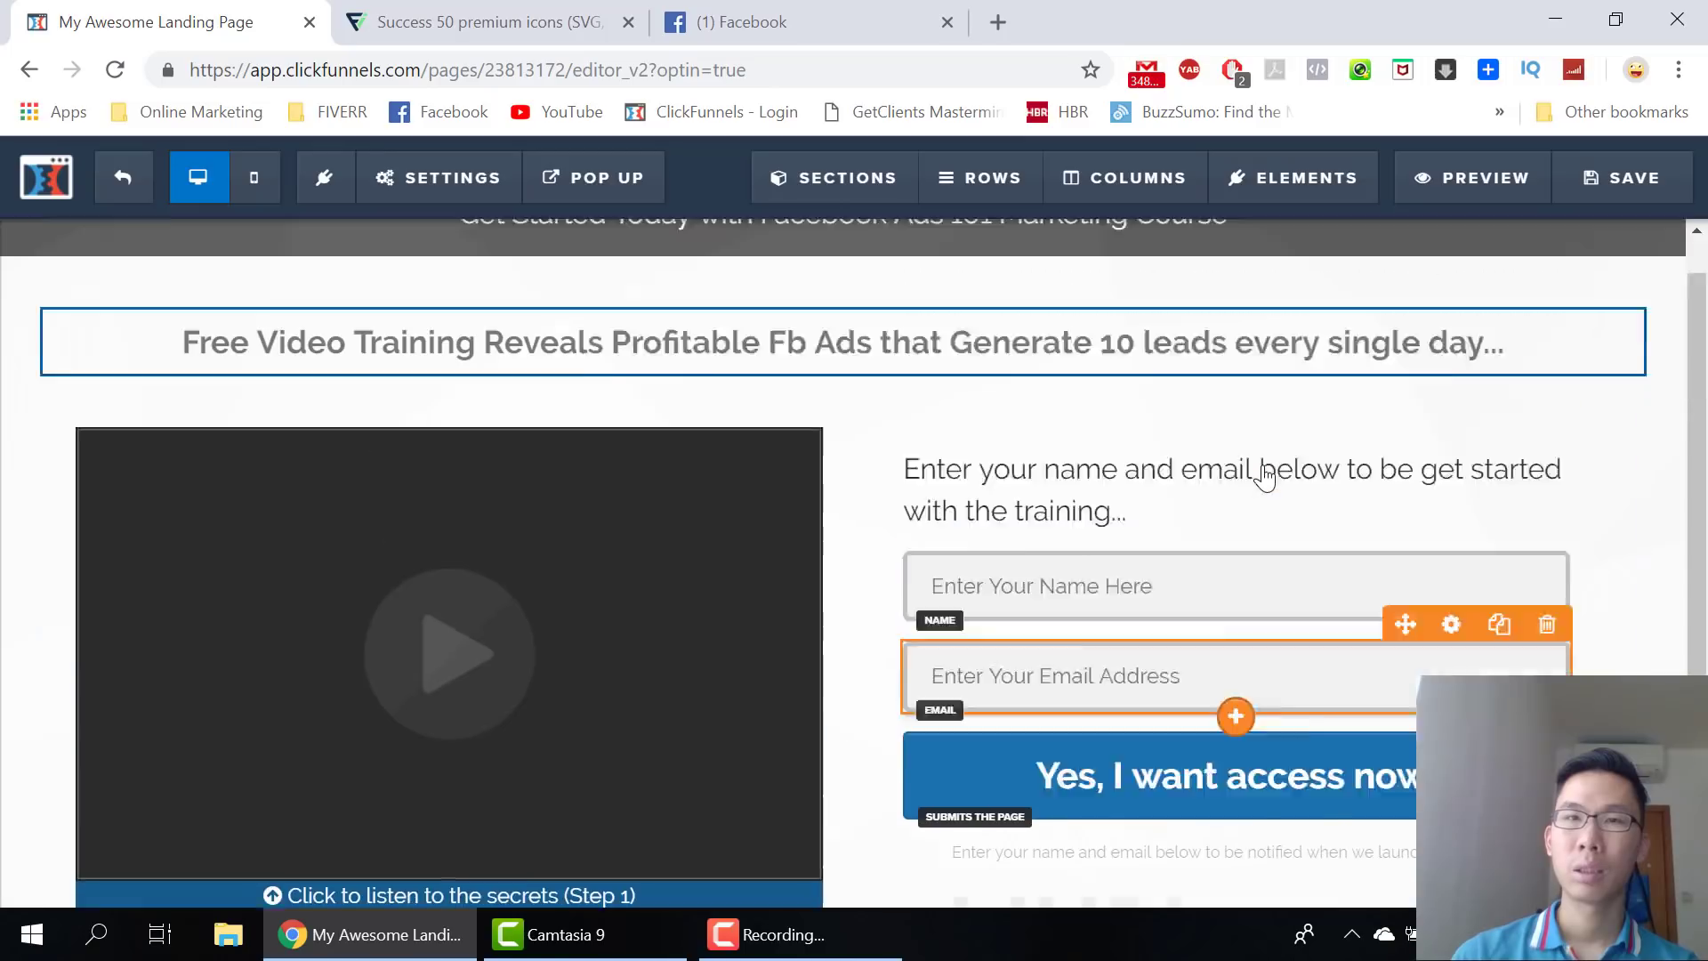
{"action": "scroll", "coordinate": [1258, 514], "scroll_direction": "down", "scroll_amount": 3}
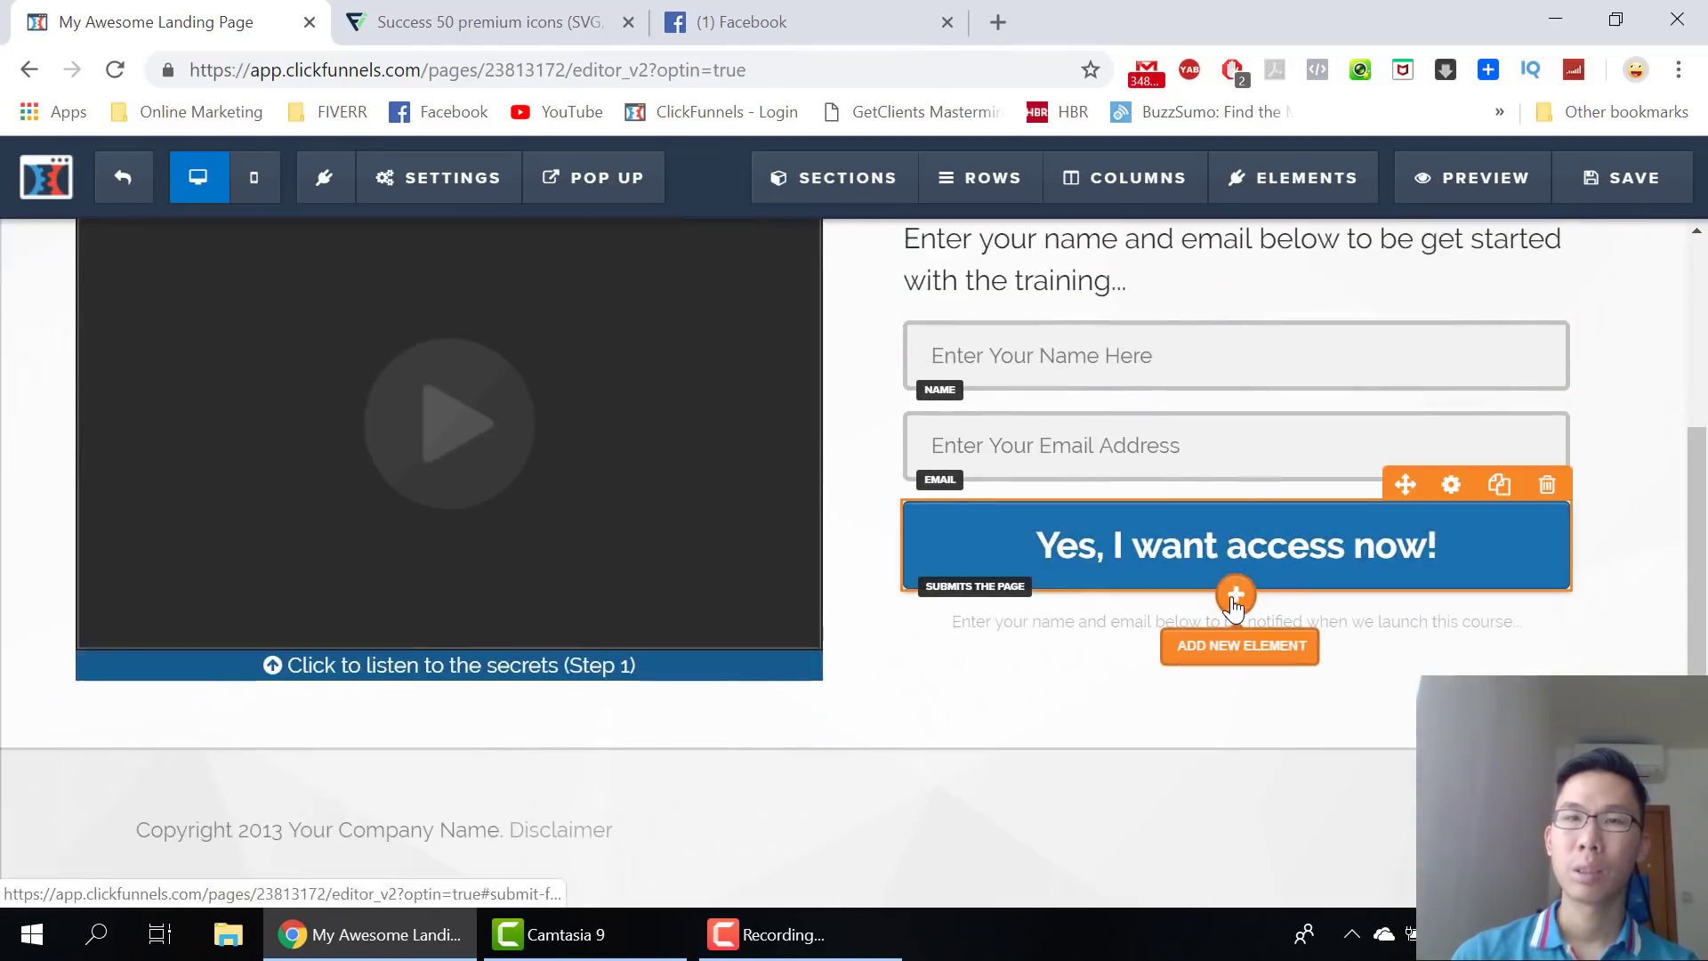
{"action": "left_click", "coordinate": [1234, 596]}
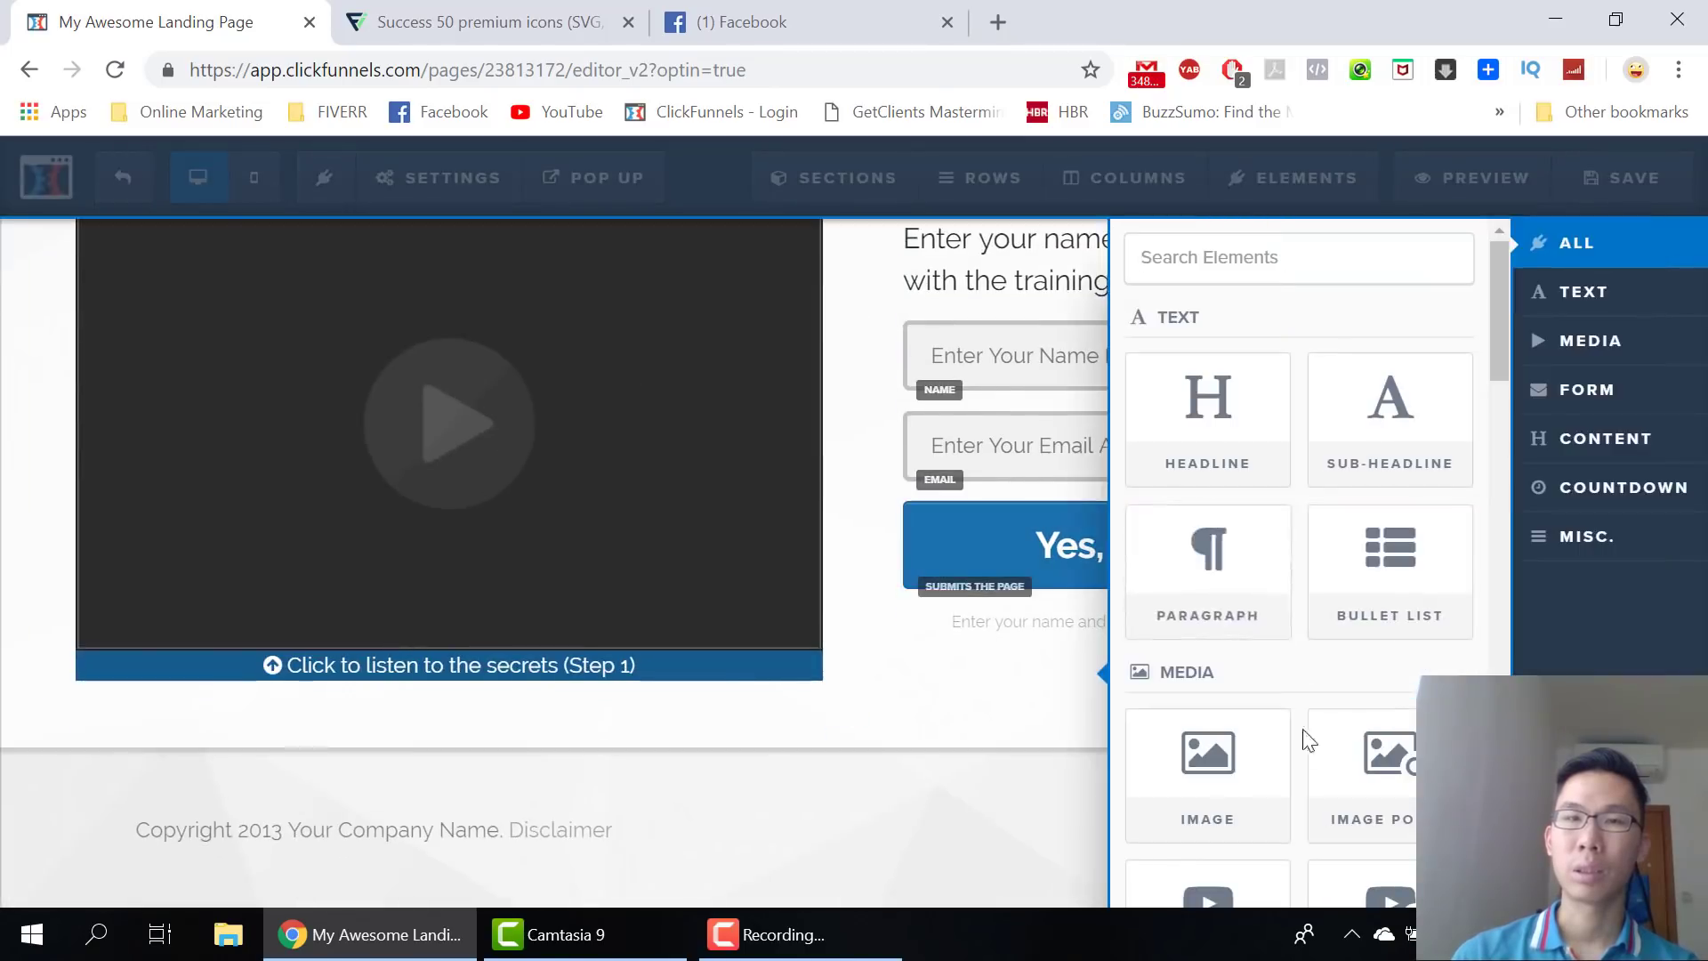
{"action": "left_click", "coordinate": [1240, 561]}
{"action": "left_click", "coordinate": [1238, 647]}
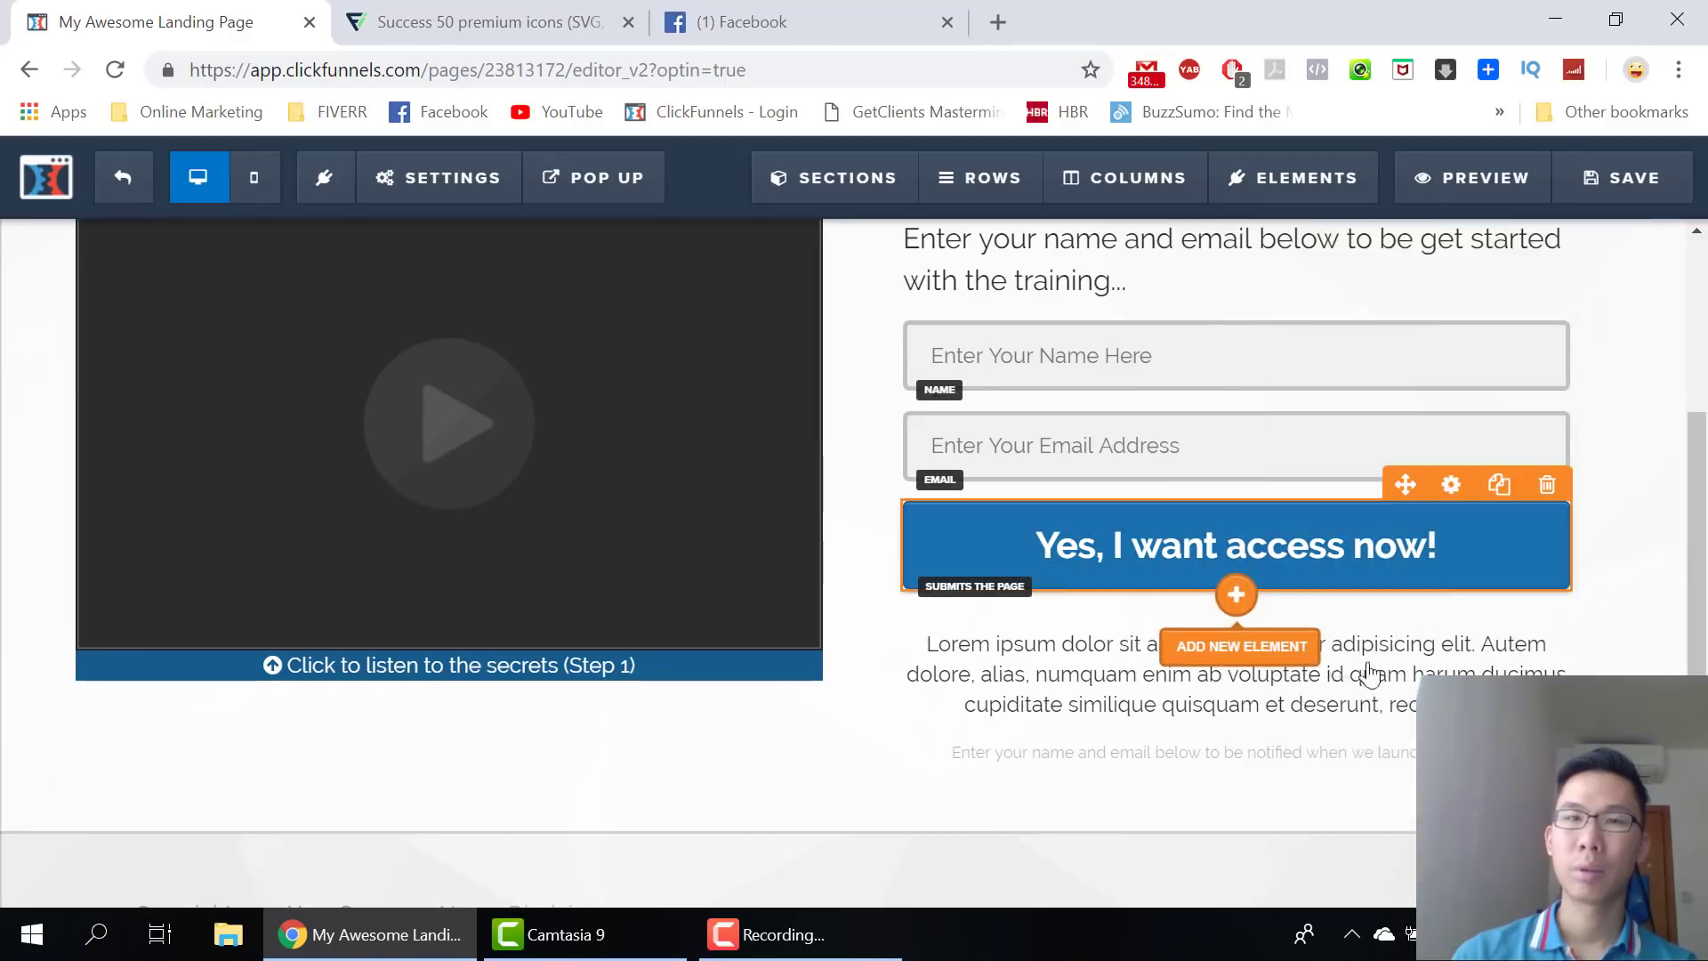
Replace the placeholder with 'We will not spam, sell or share your contact information..'
{"action": "left_click", "coordinate": [987, 604]}
{"action": "left_click", "coordinate": [1372, 661]}
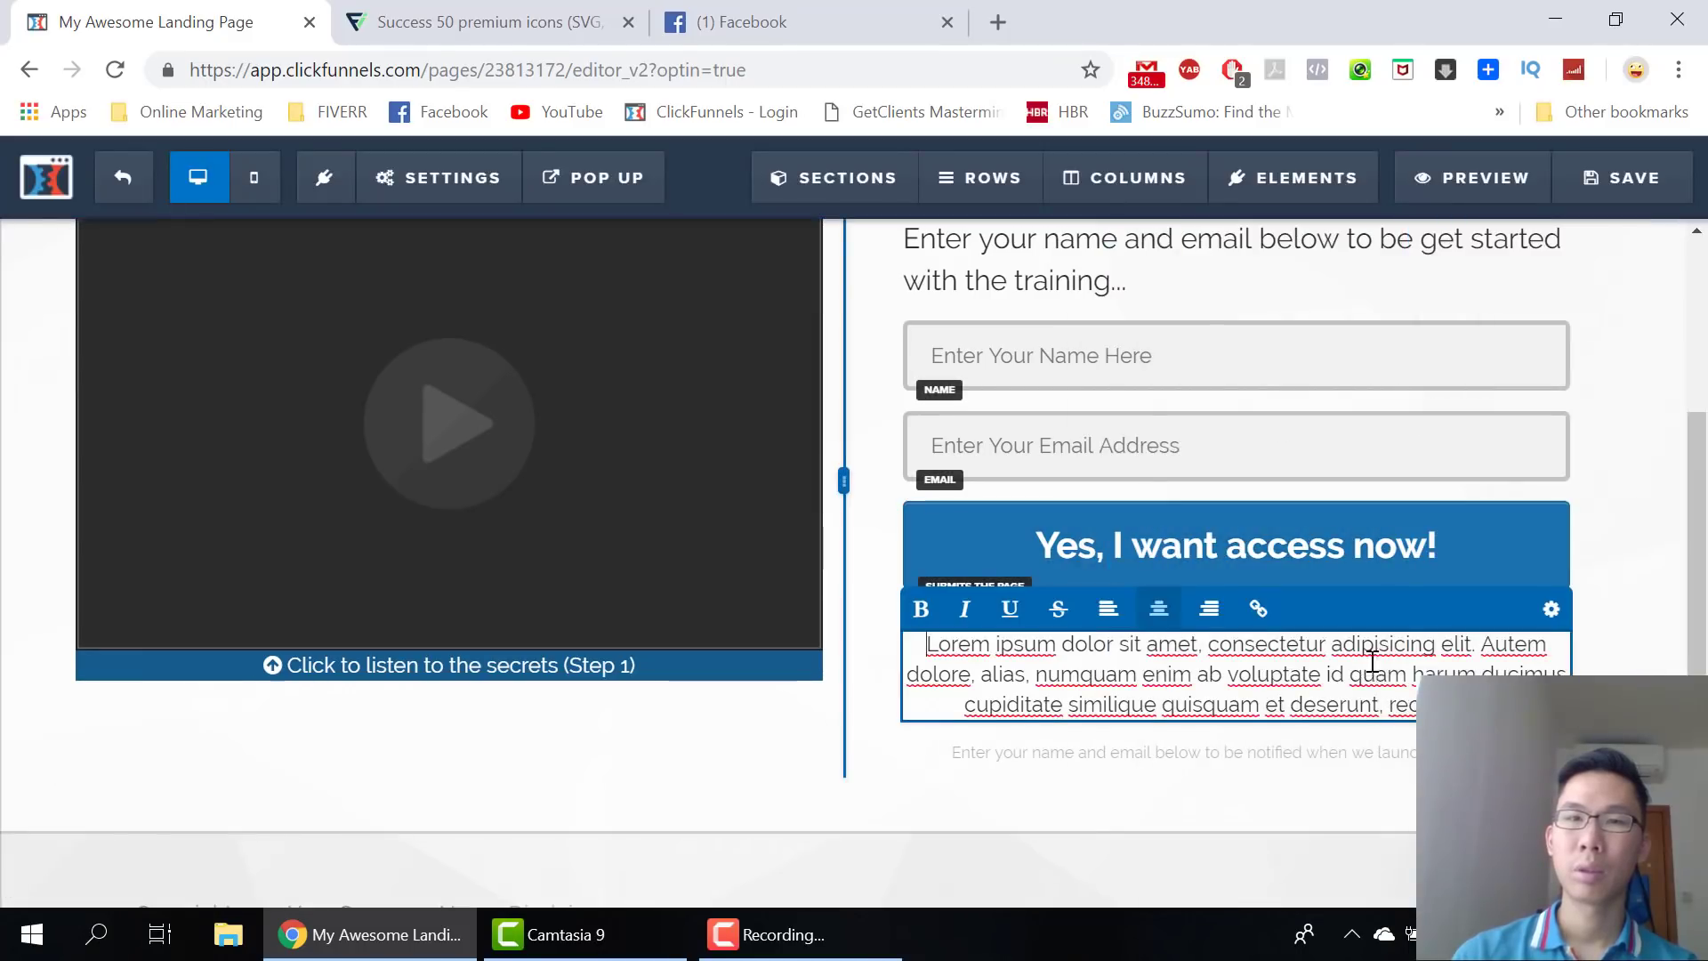
{"action": "key", "text": "ctrl+a"}
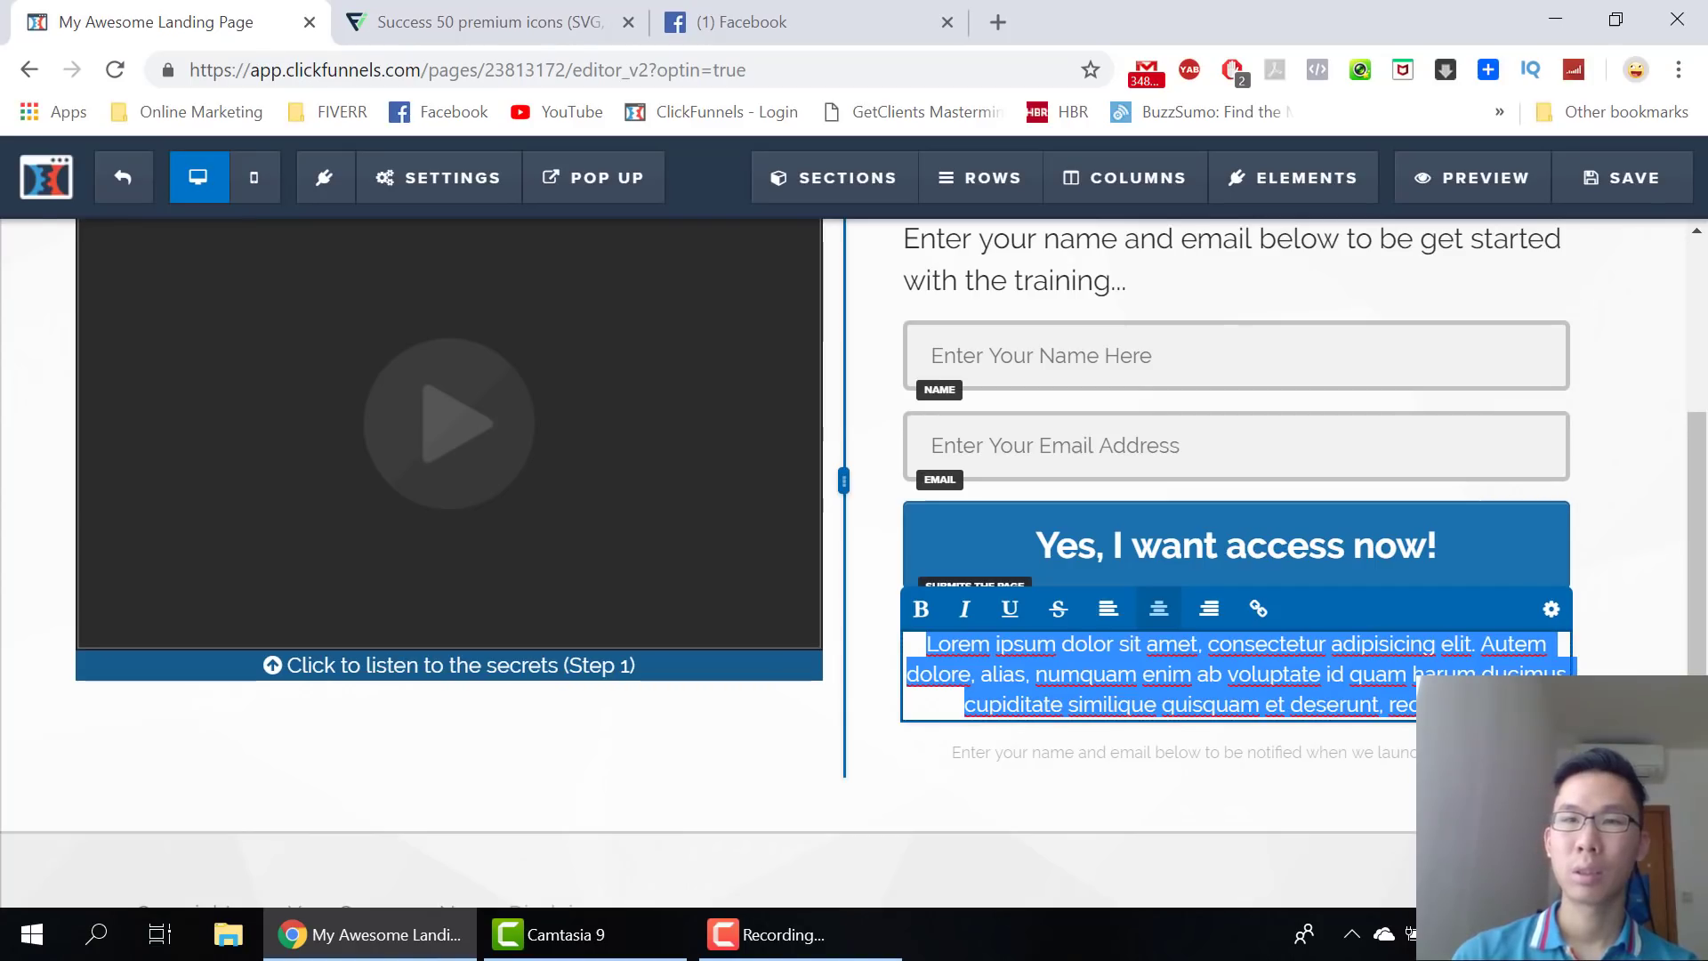
{"action": "key", "text": "BackSpace"}
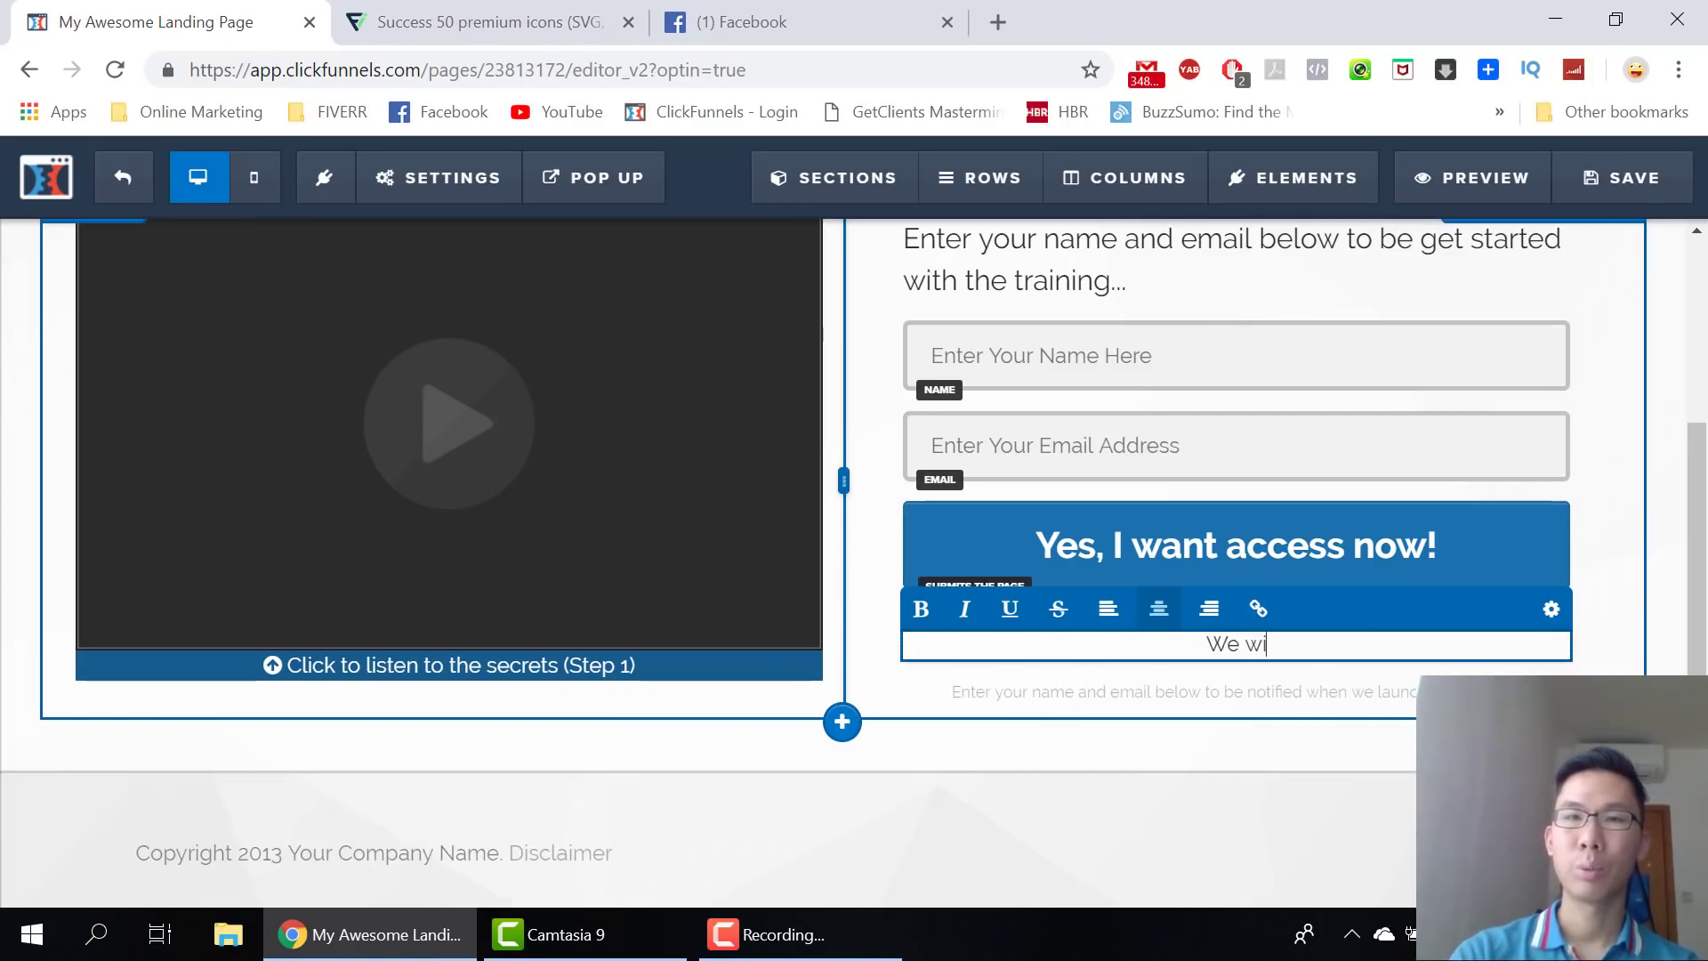
{"action": "type", "text": "We will not spam, sel"}
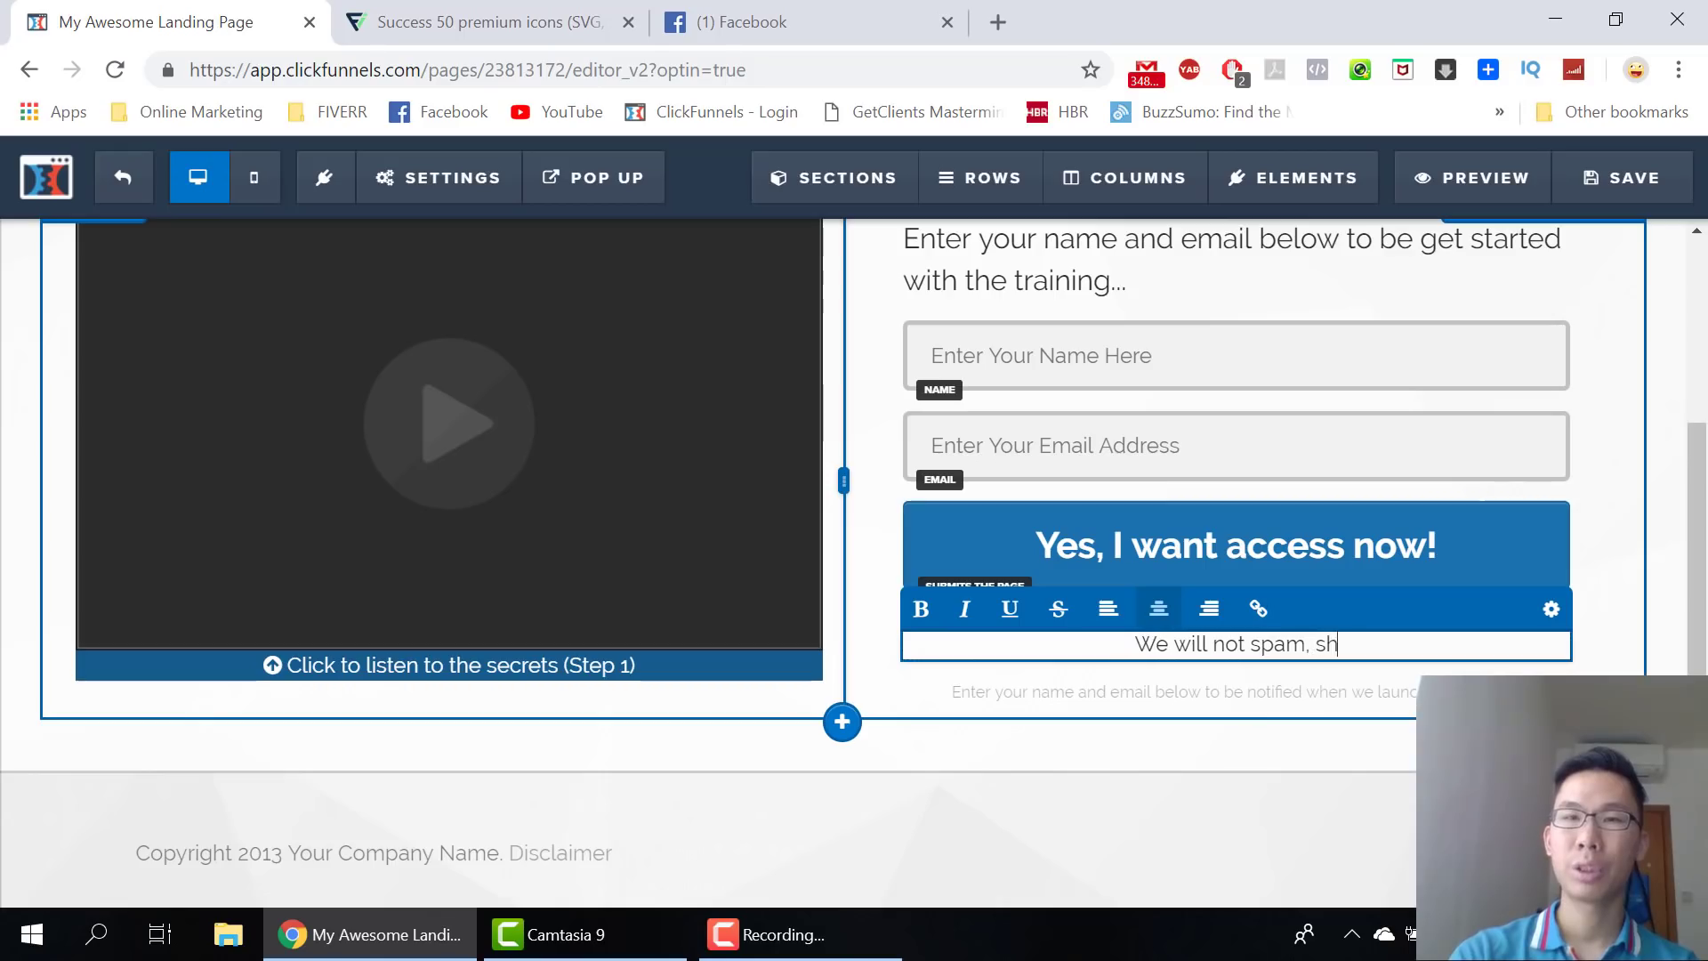
{"action": "type", "text": "l or share your"}
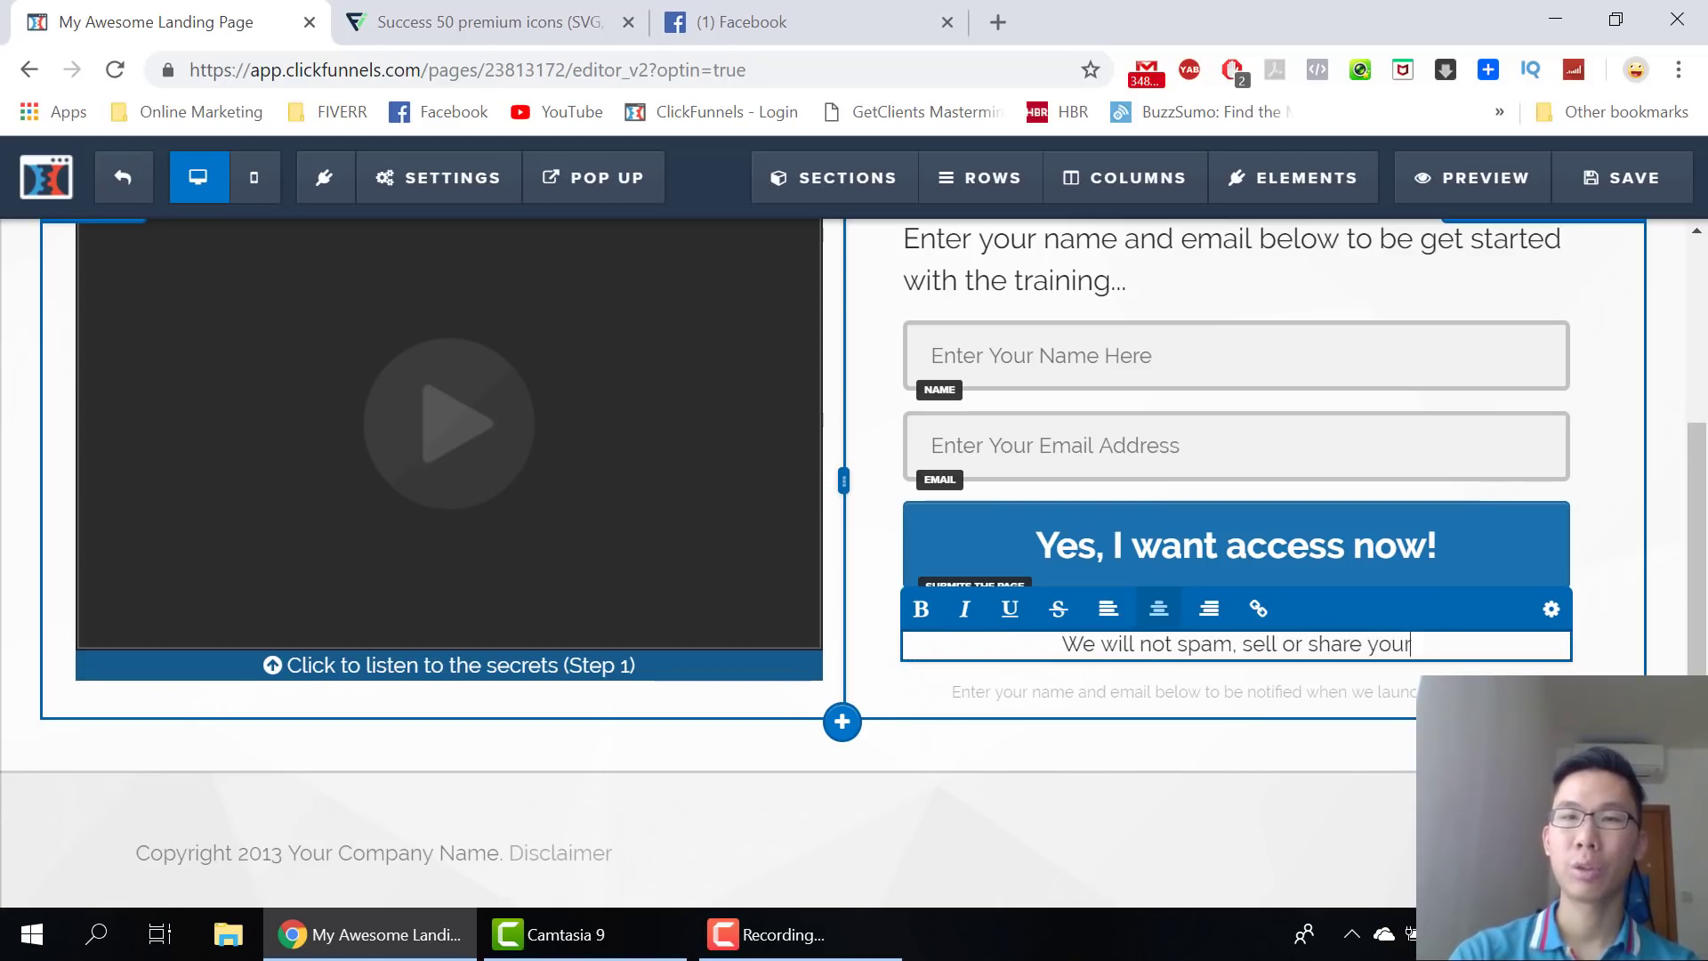
{"action": "type", "text": " contact information"}
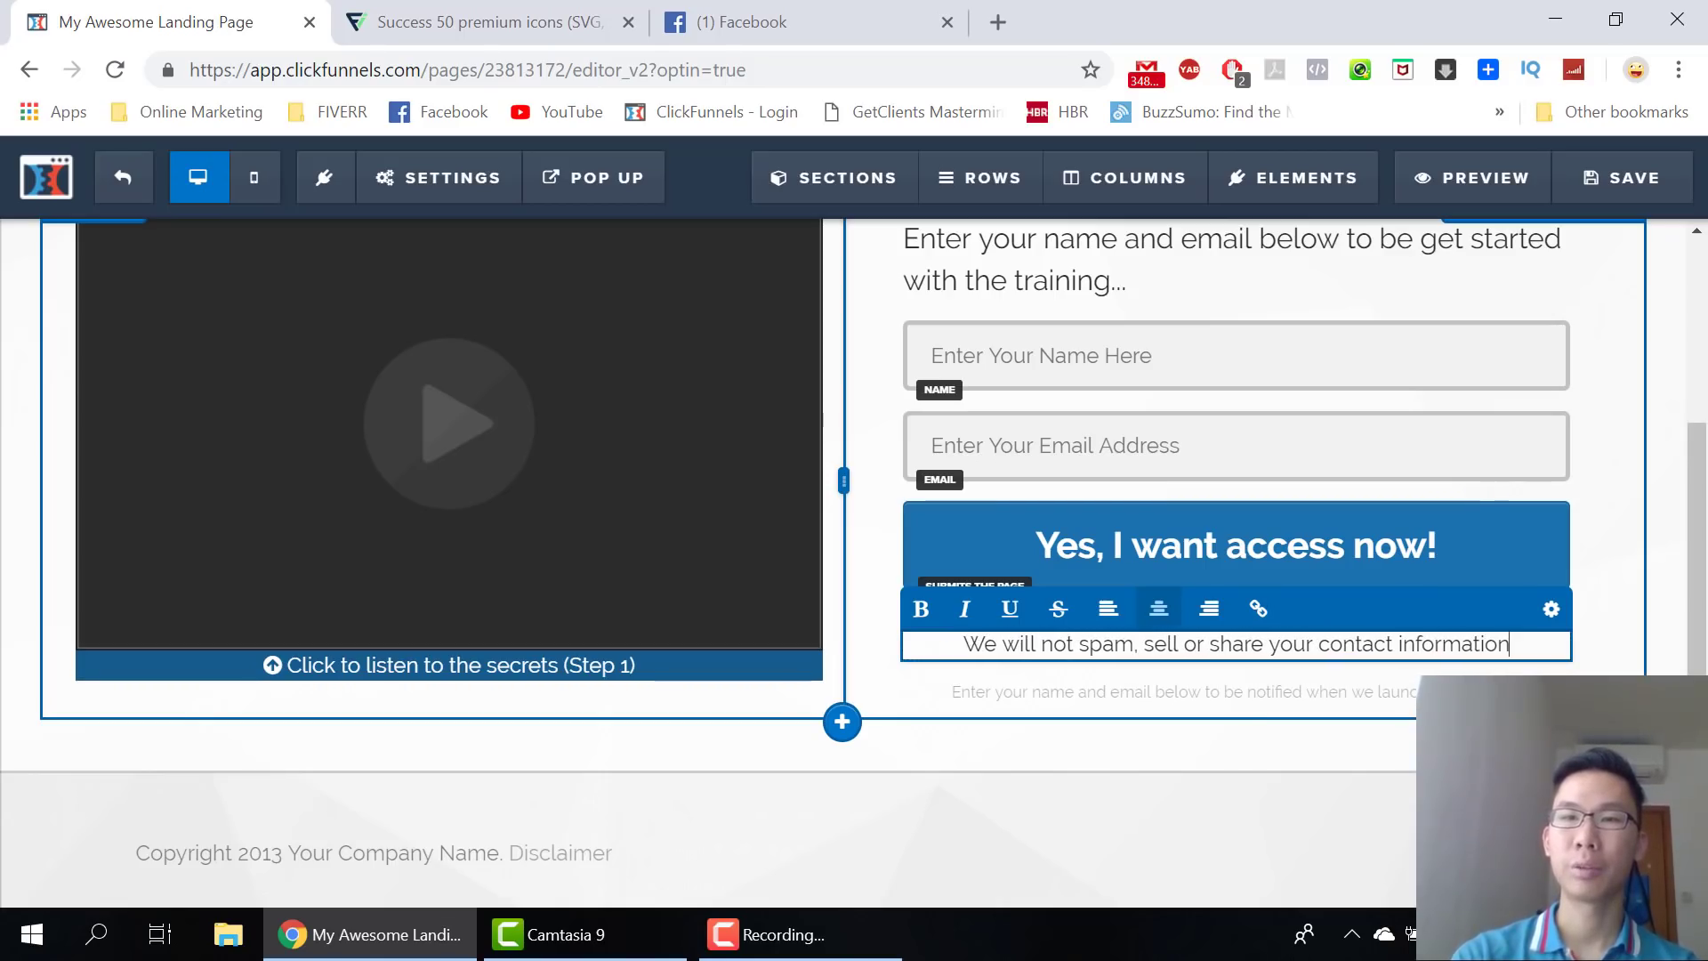
{"action": "type", "text": "..."}
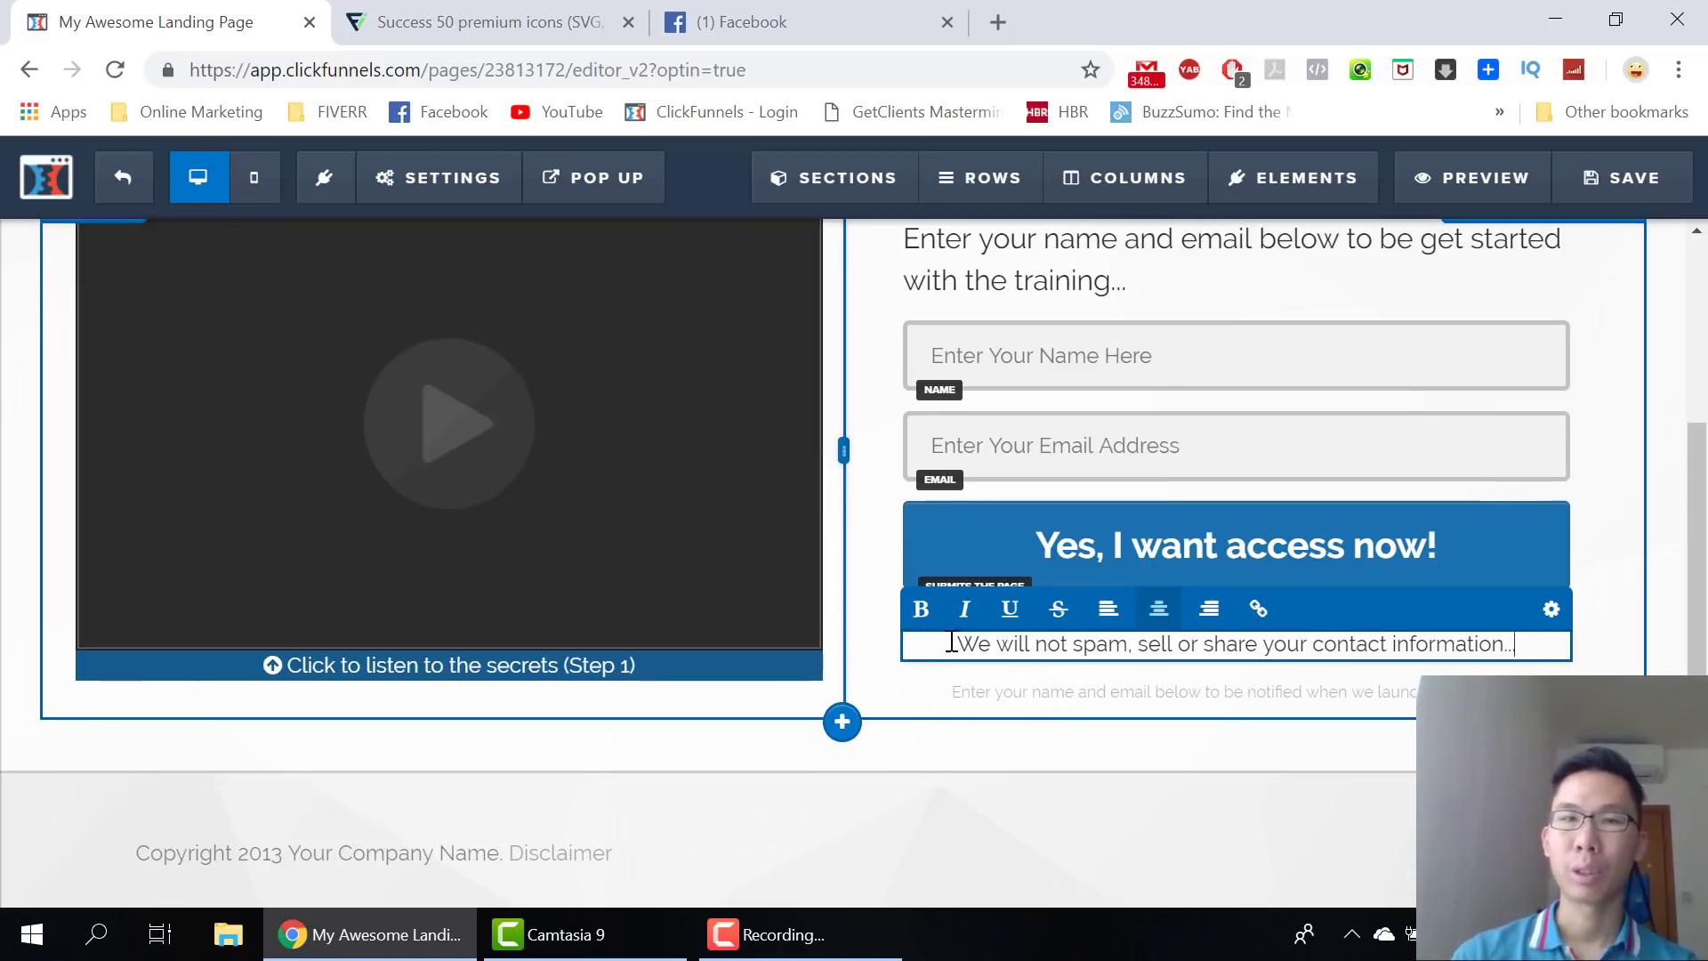
Add a filled lock icon, found by searching 'lock', before the no-spam note
{"action": "left_click", "coordinate": [1551, 608]}
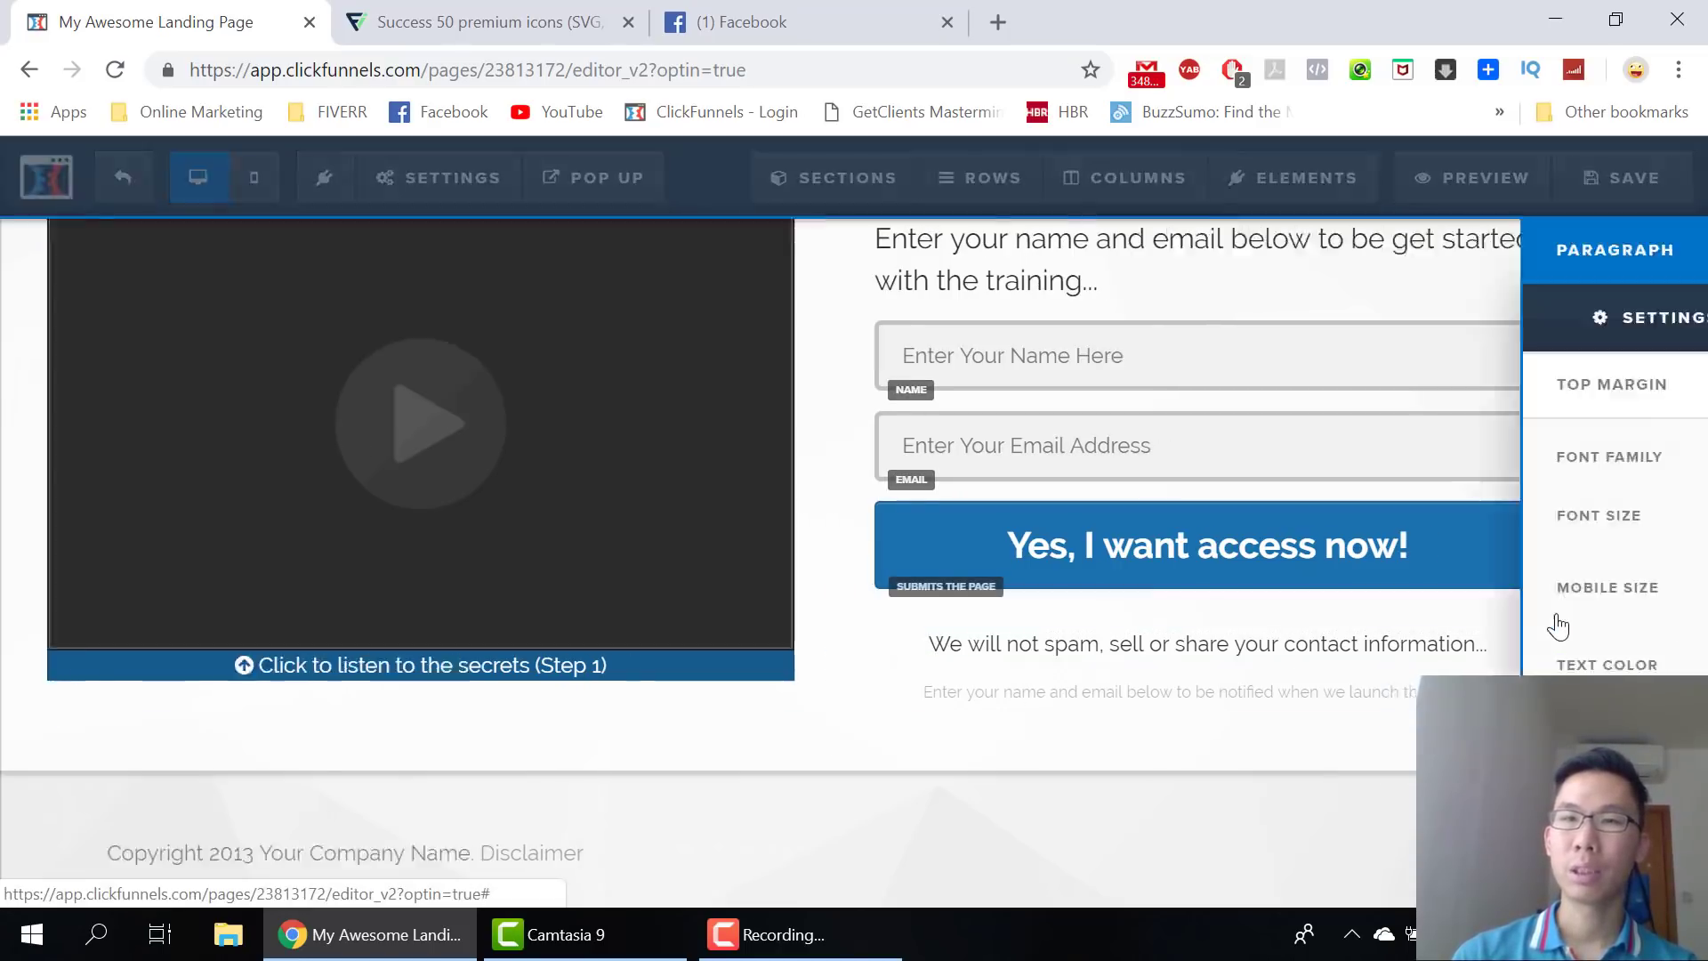
{"action": "left_click", "coordinate": [1565, 325]}
{"action": "scroll", "coordinate": [1491, 622], "scroll_direction": "down", "scroll_amount": 5}
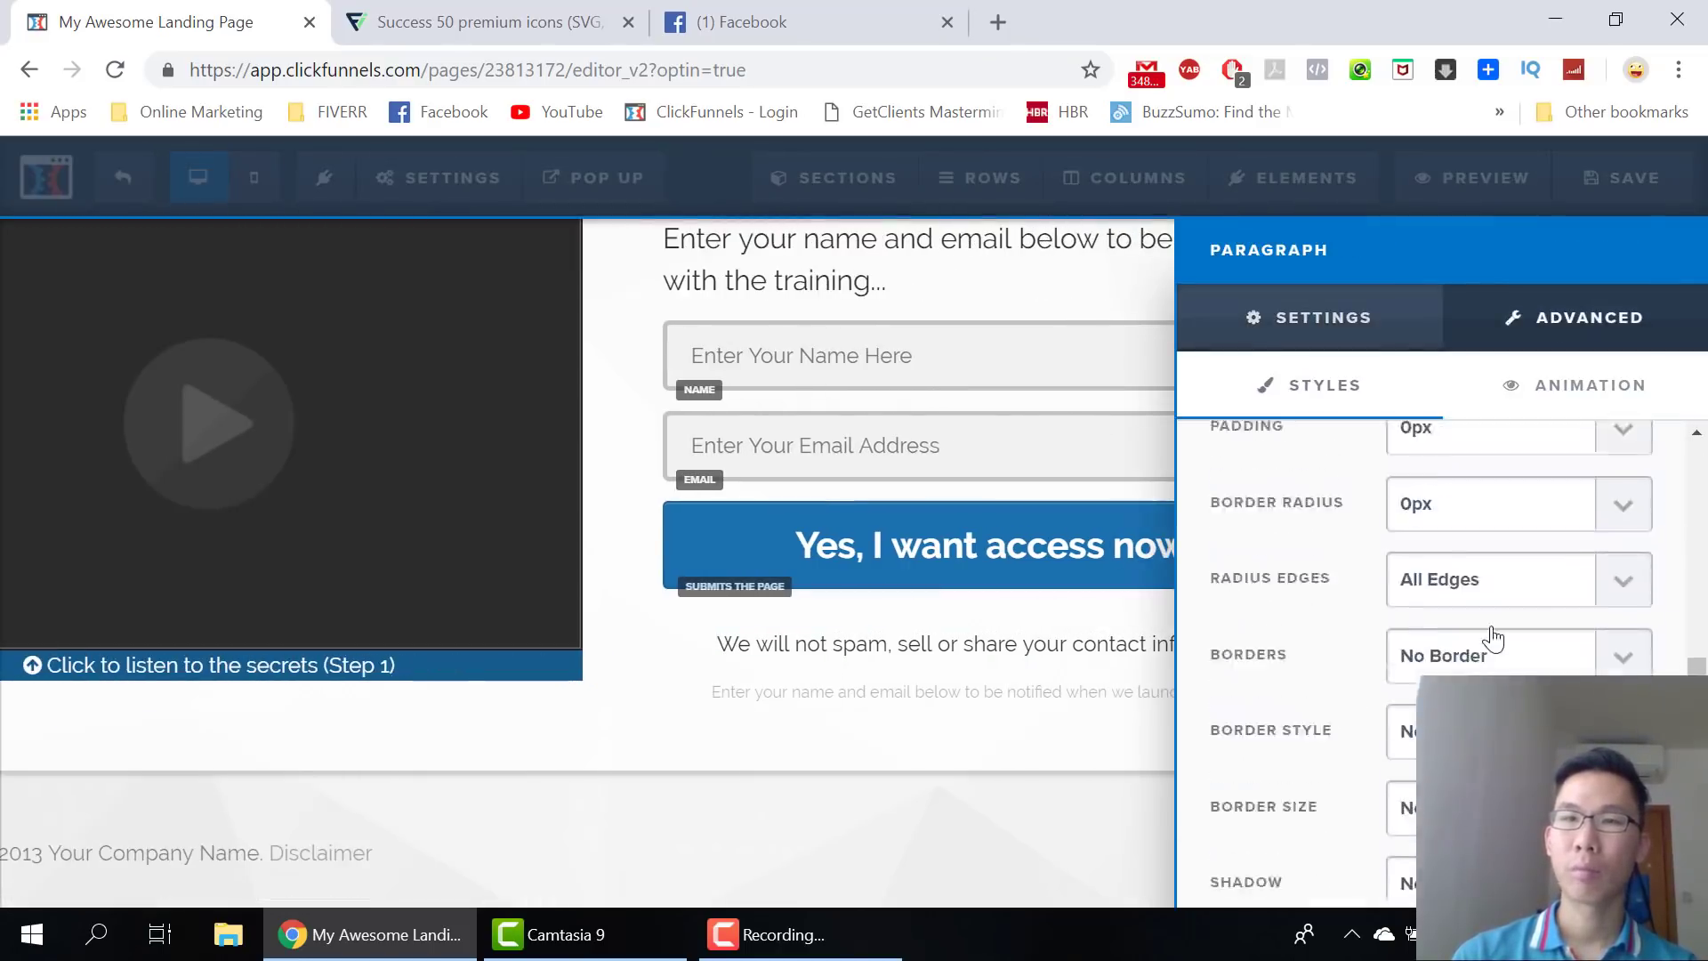
{"action": "scroll", "coordinate": [1490, 622], "scroll_direction": "up", "scroll_amount": 2}
{"action": "left_click", "coordinate": [1463, 594]}
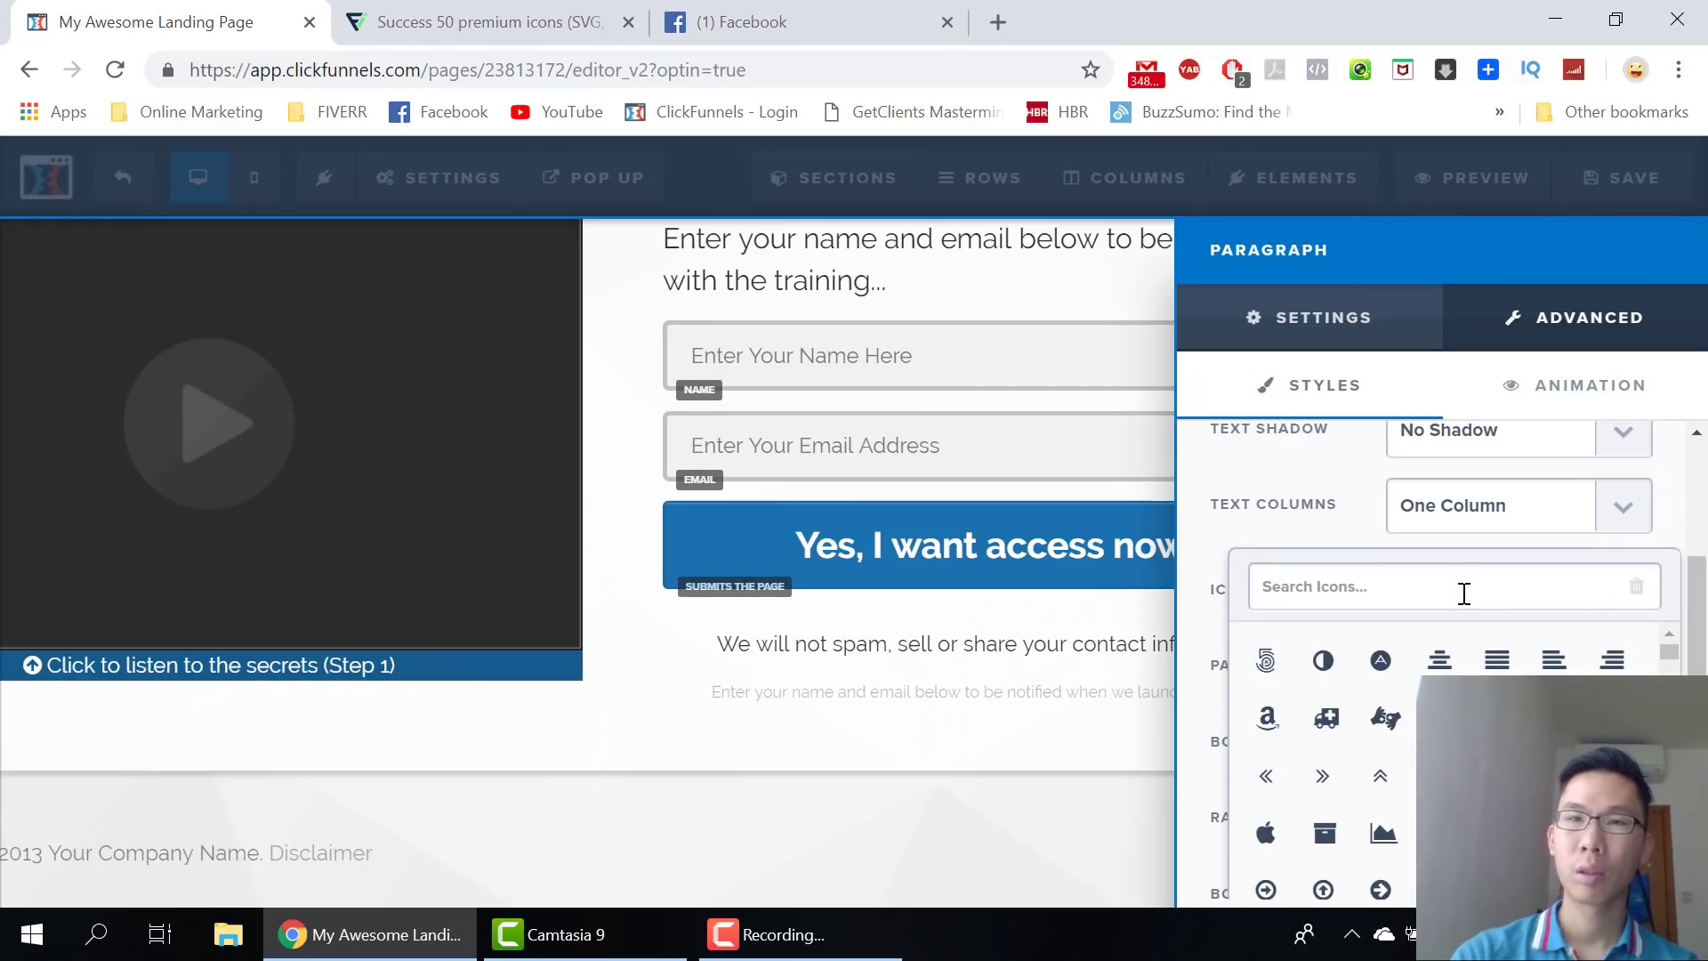
{"action": "type", "text": "lock"}
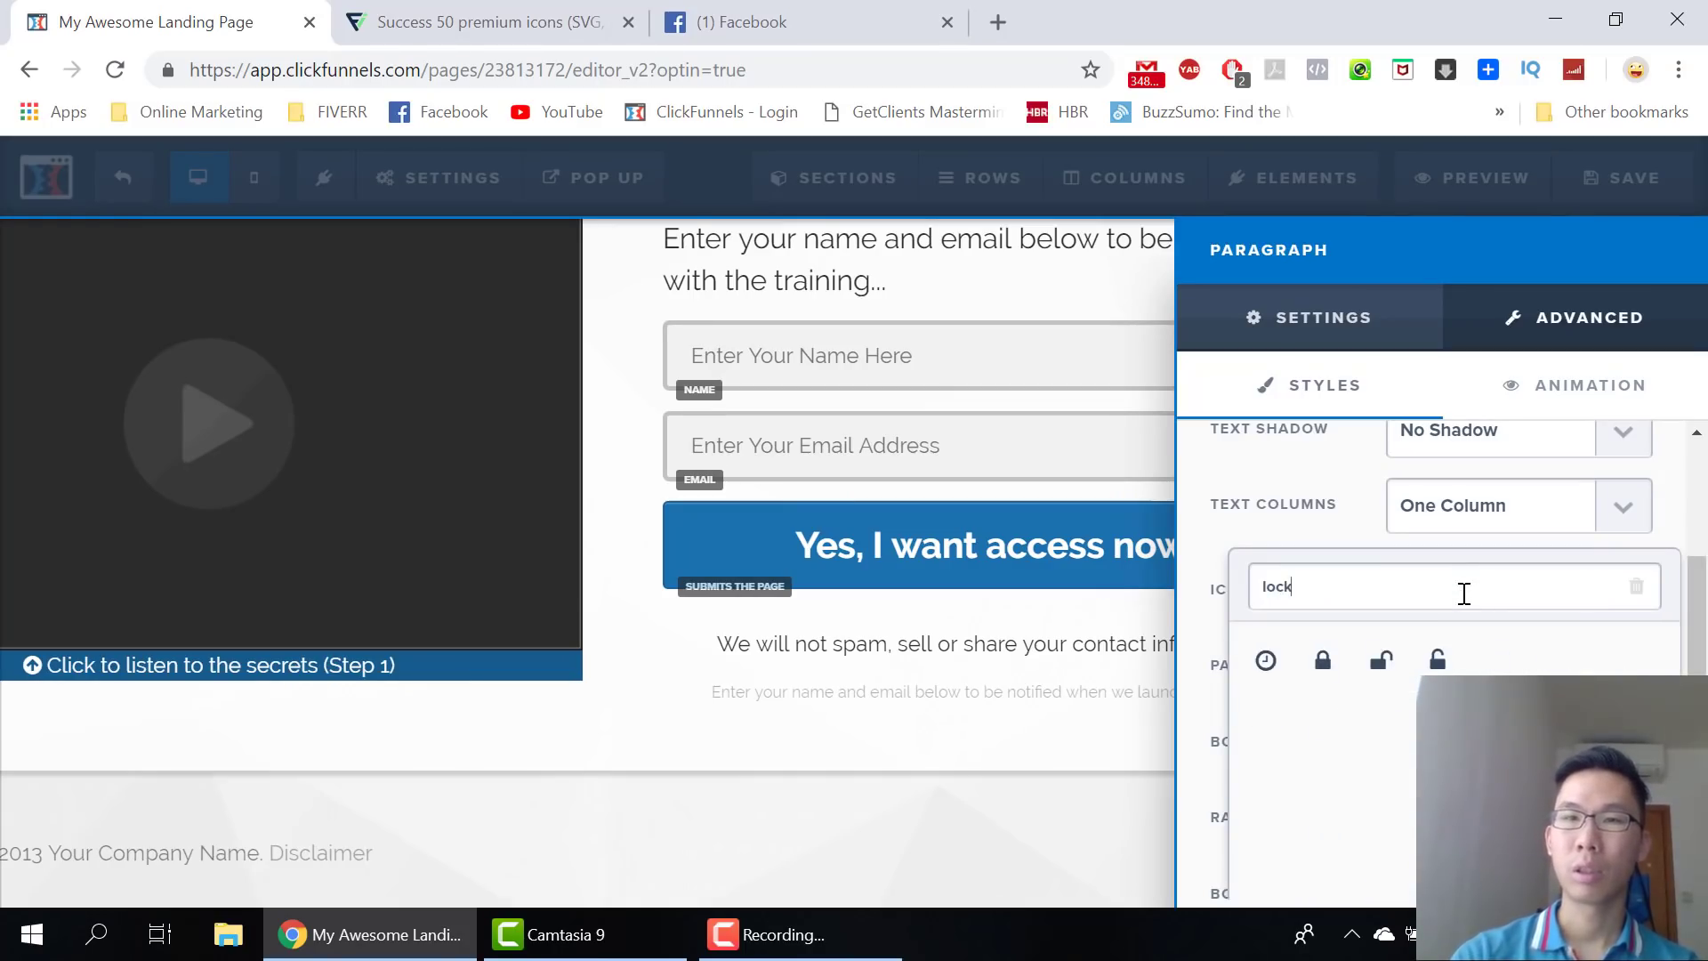
{"action": "left_click", "coordinate": [1322, 659]}
{"action": "left_click", "coordinate": [1166, 606]}
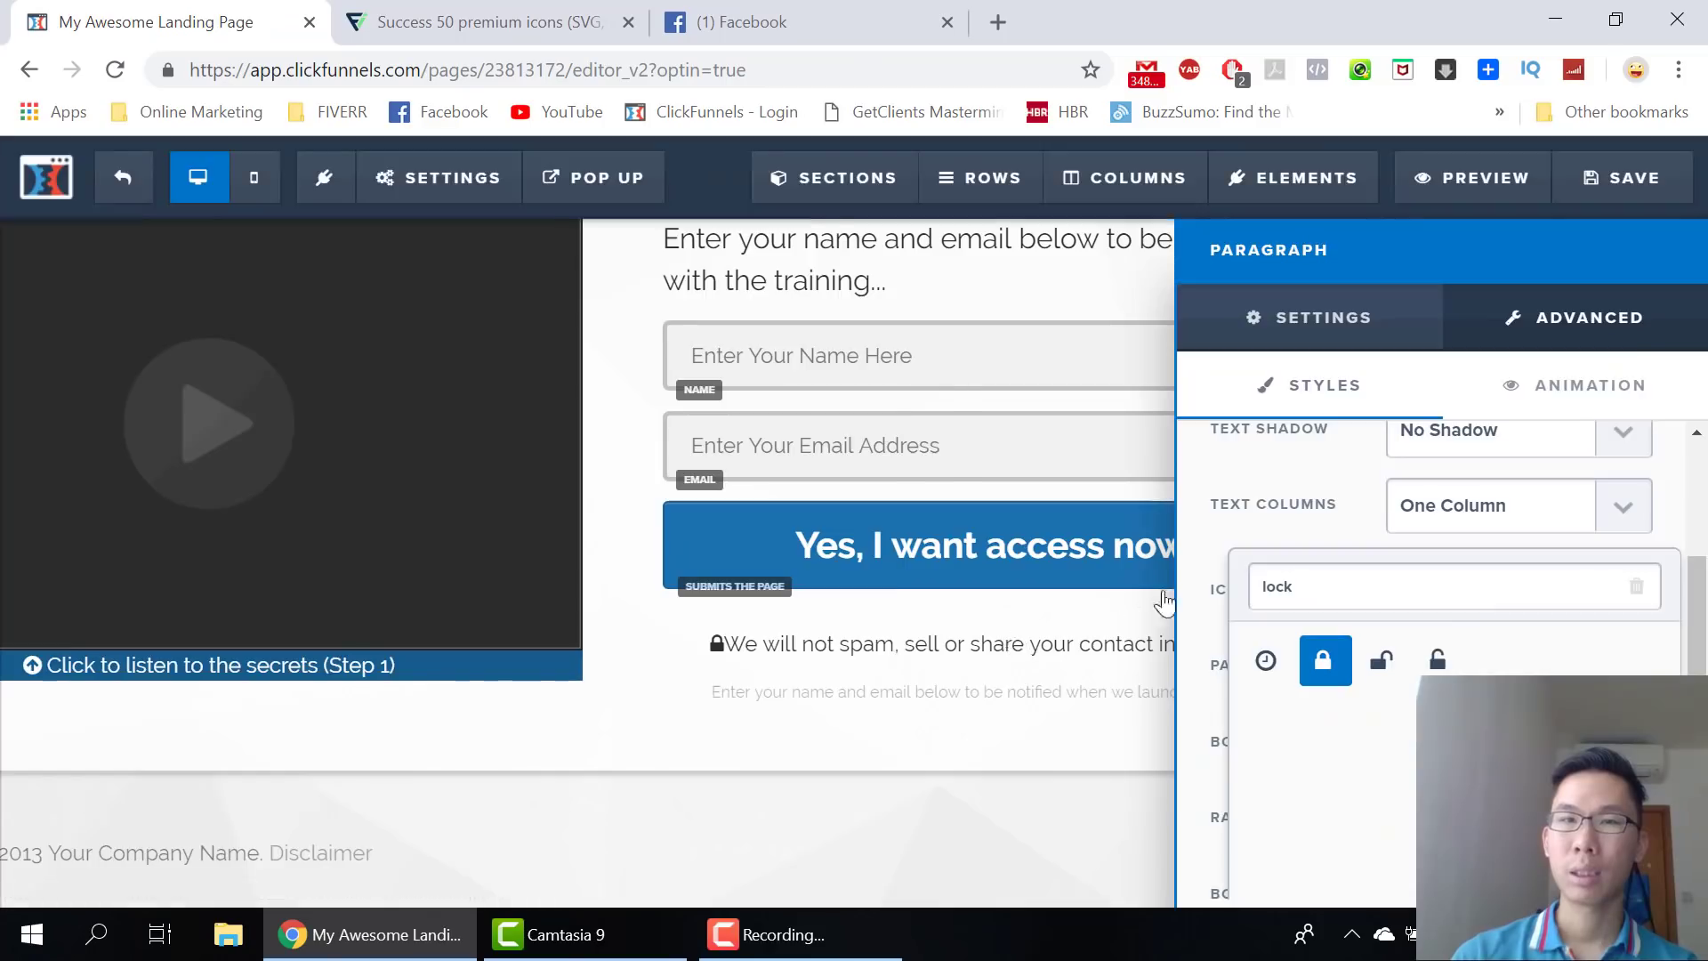
Shrink the no-spam note's text to 12 px and set its top margin to 0
{"action": "left_click", "coordinate": [1455, 622]}
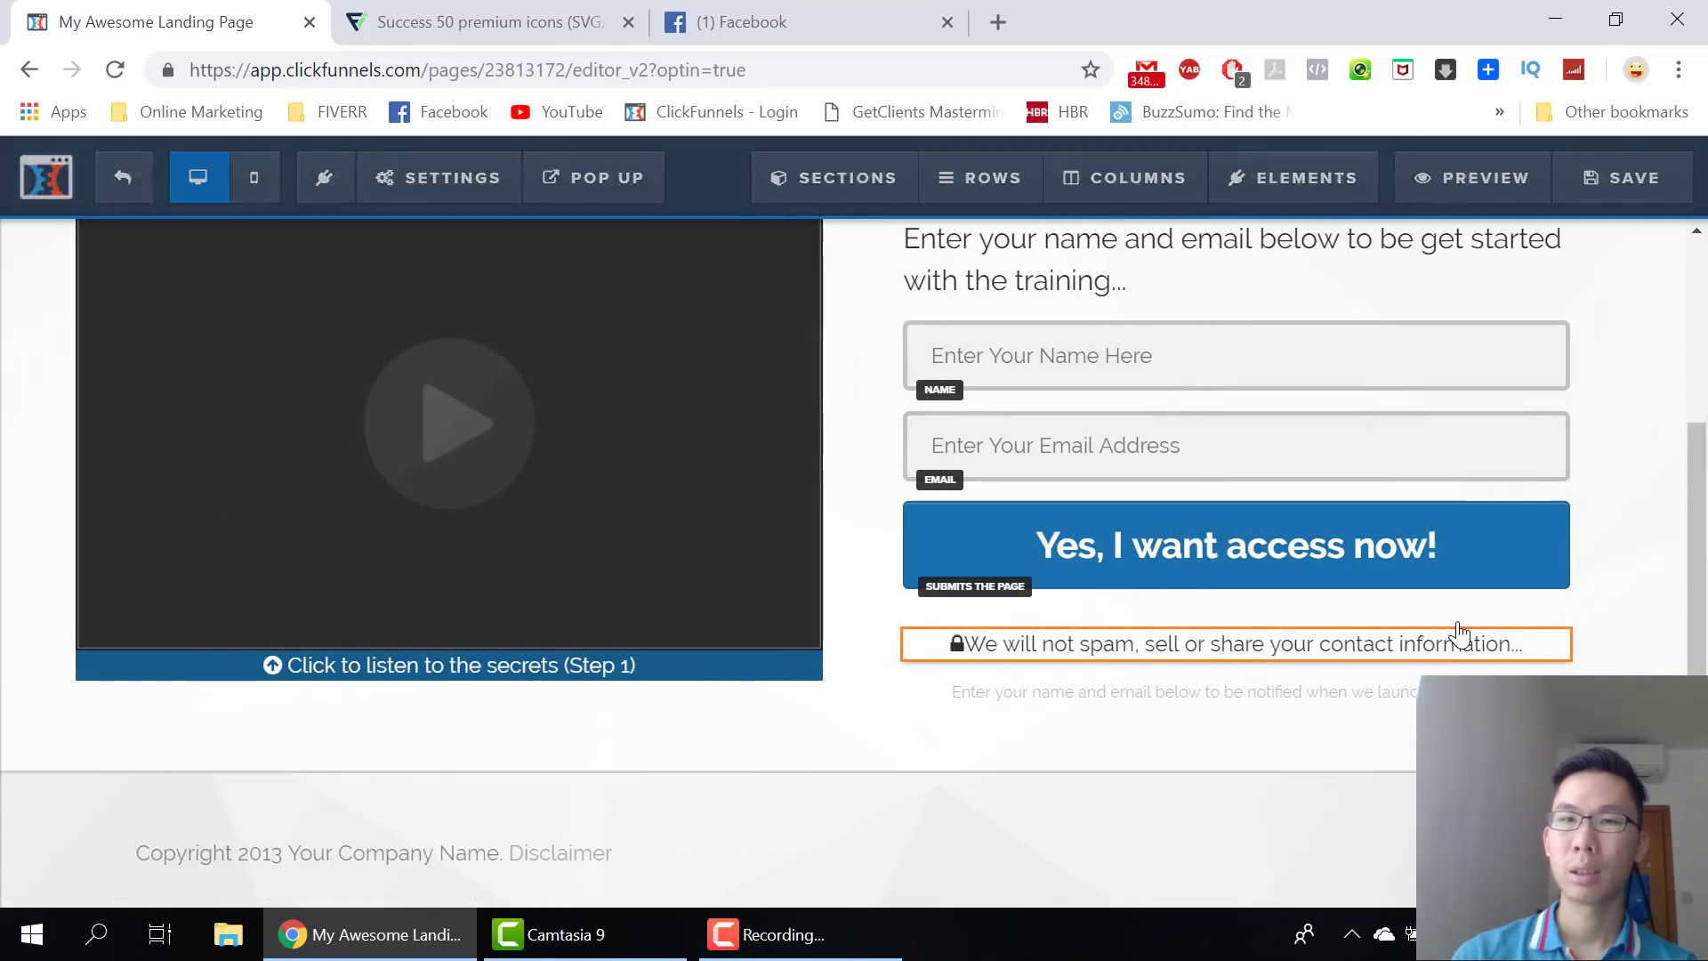
{"action": "left_click_drag", "start_coordinate": [1408, 524], "coordinate": [1393, 524]}
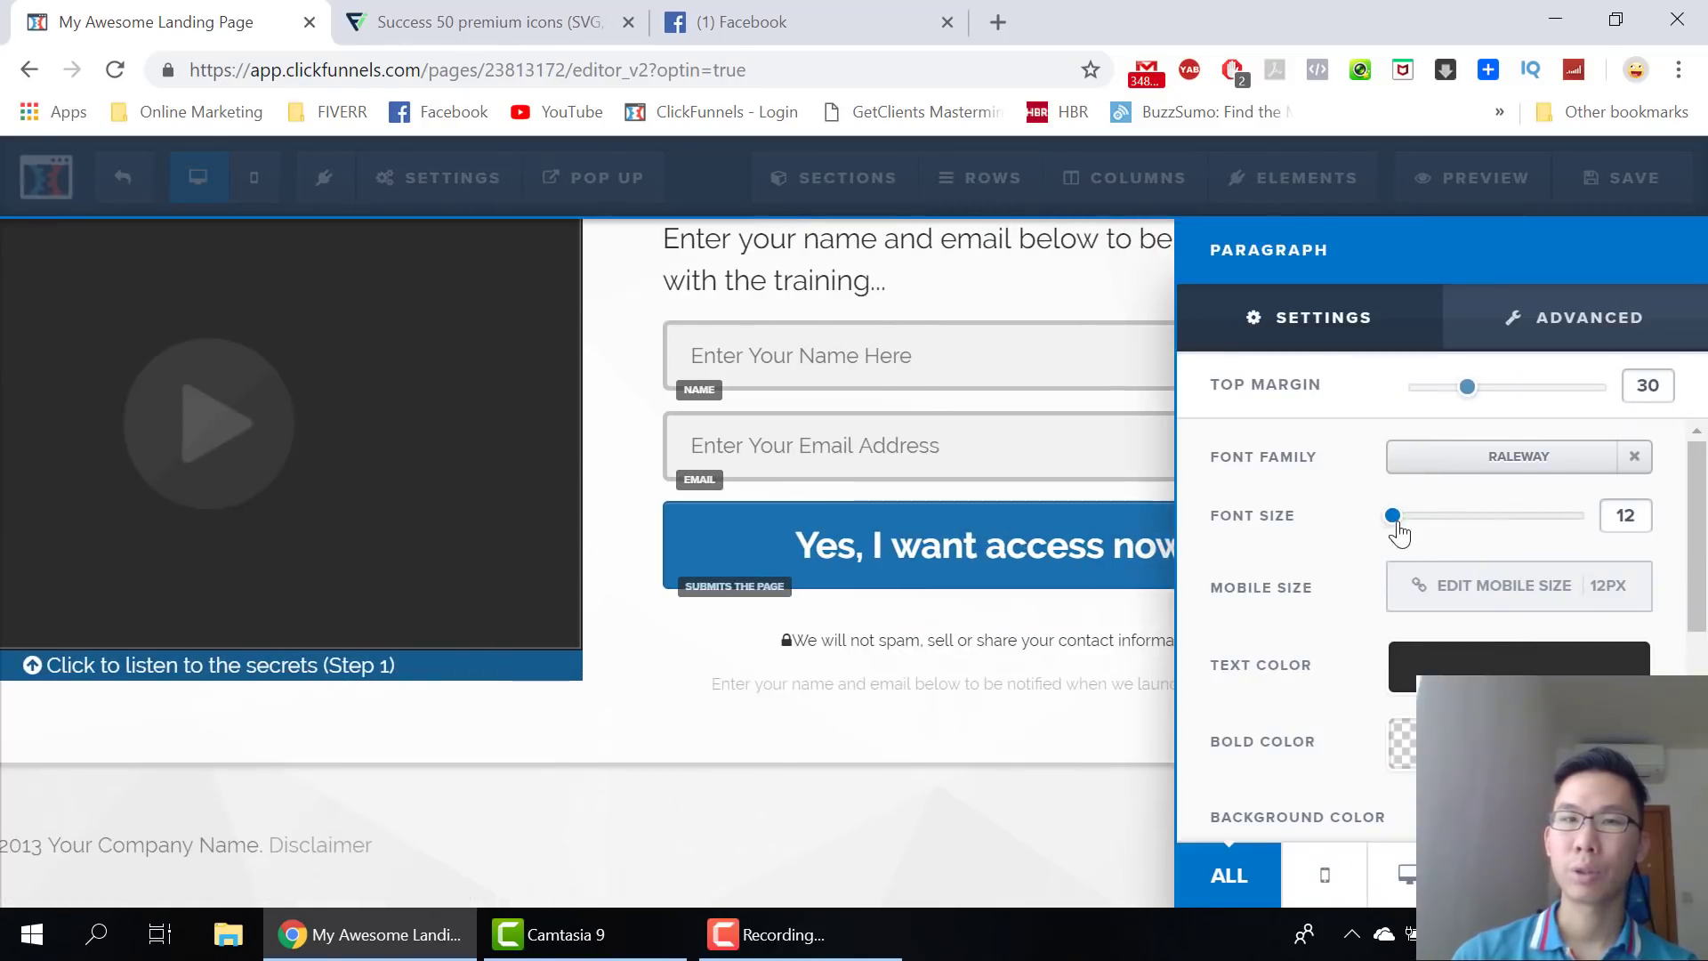
{"action": "left_click", "coordinate": [1408, 395]}
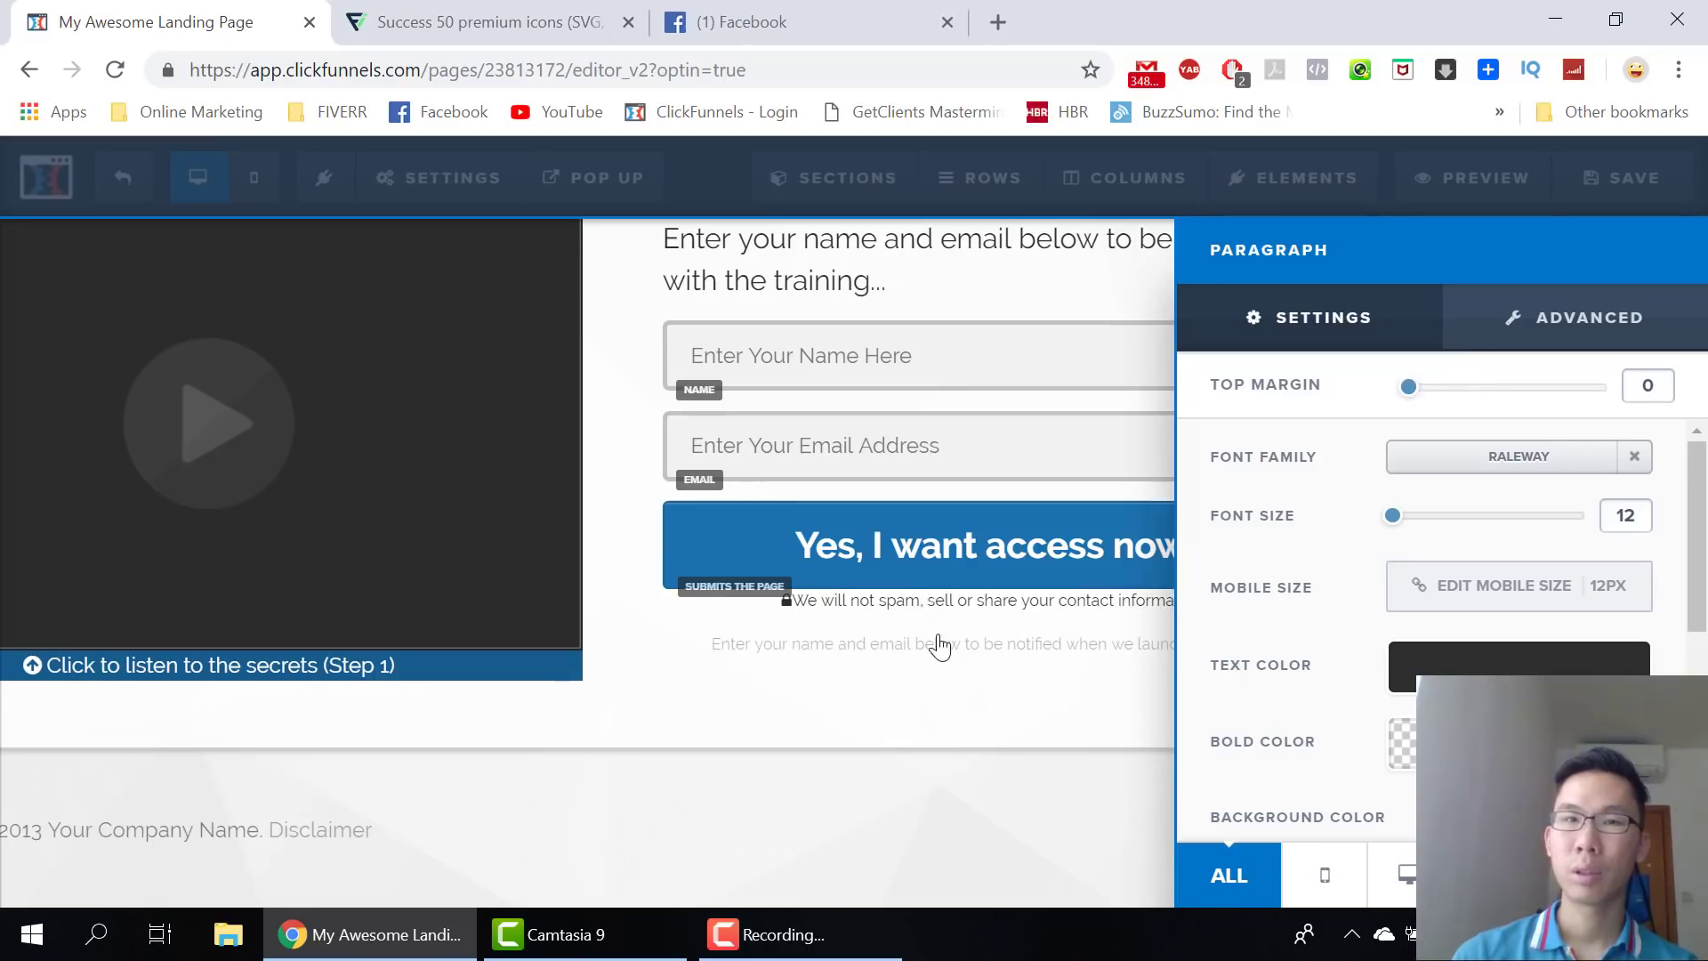
{"action": "left_click", "coordinate": [1147, 642]}
Delete the grey launch-notice line below the note
{"action": "left_click", "coordinate": [1546, 615]}
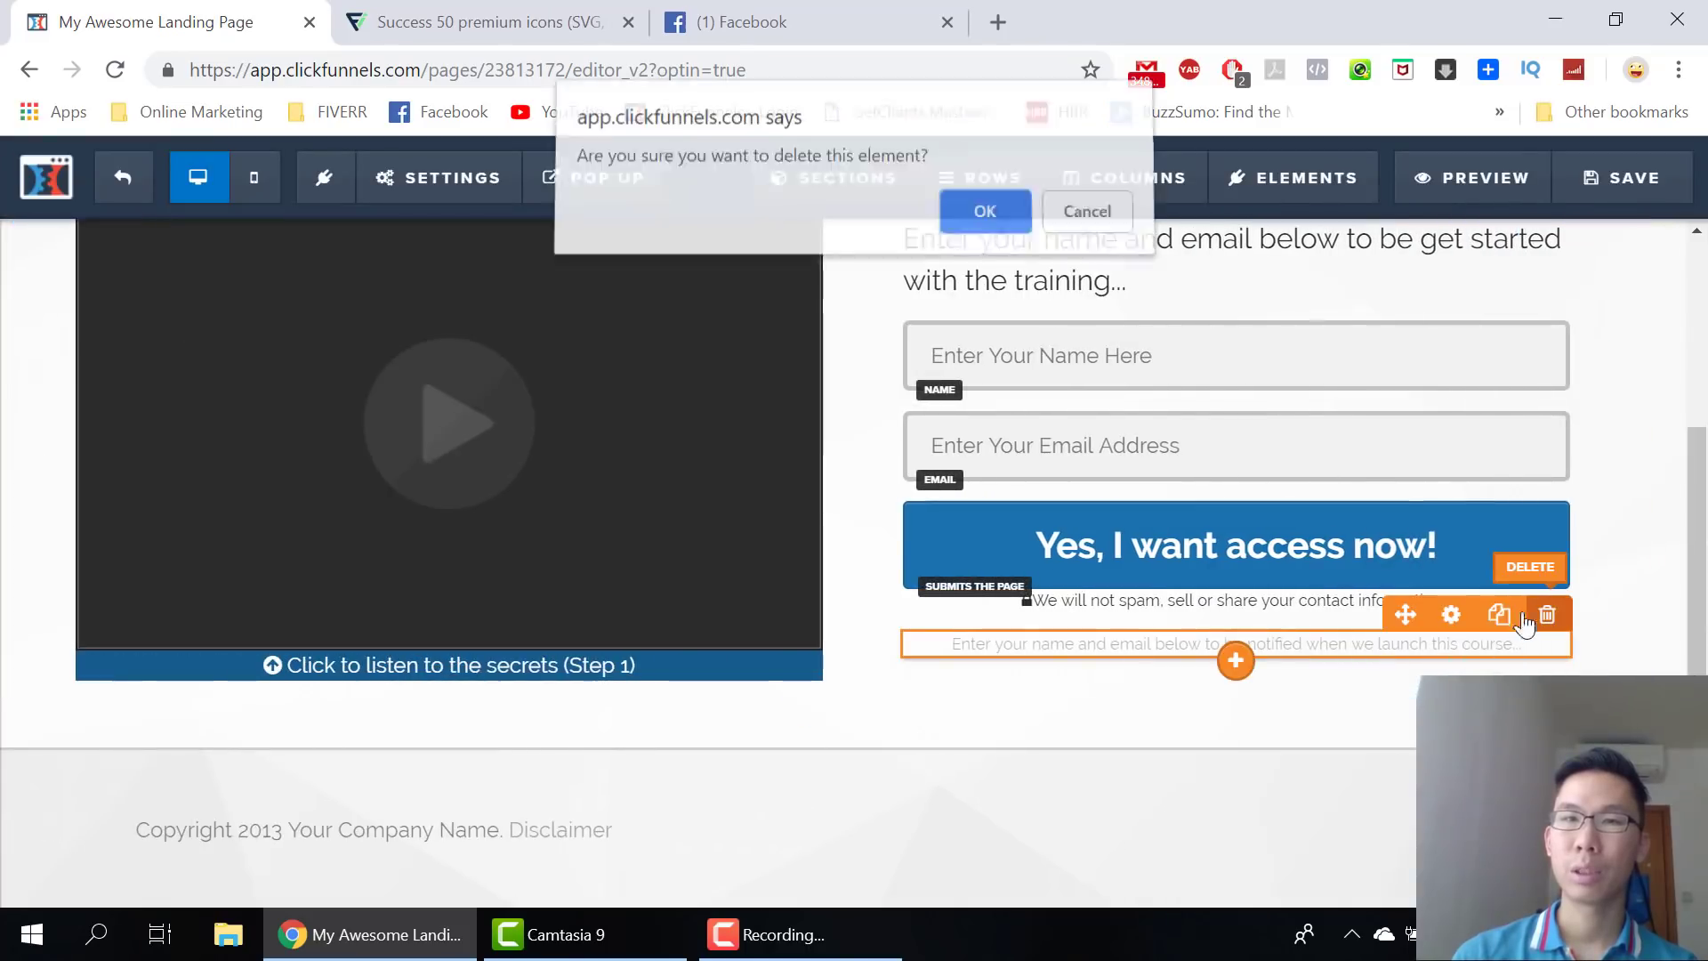
{"action": "left_click", "coordinate": [978, 217]}
{"action": "left_click", "coordinate": [1154, 549]}
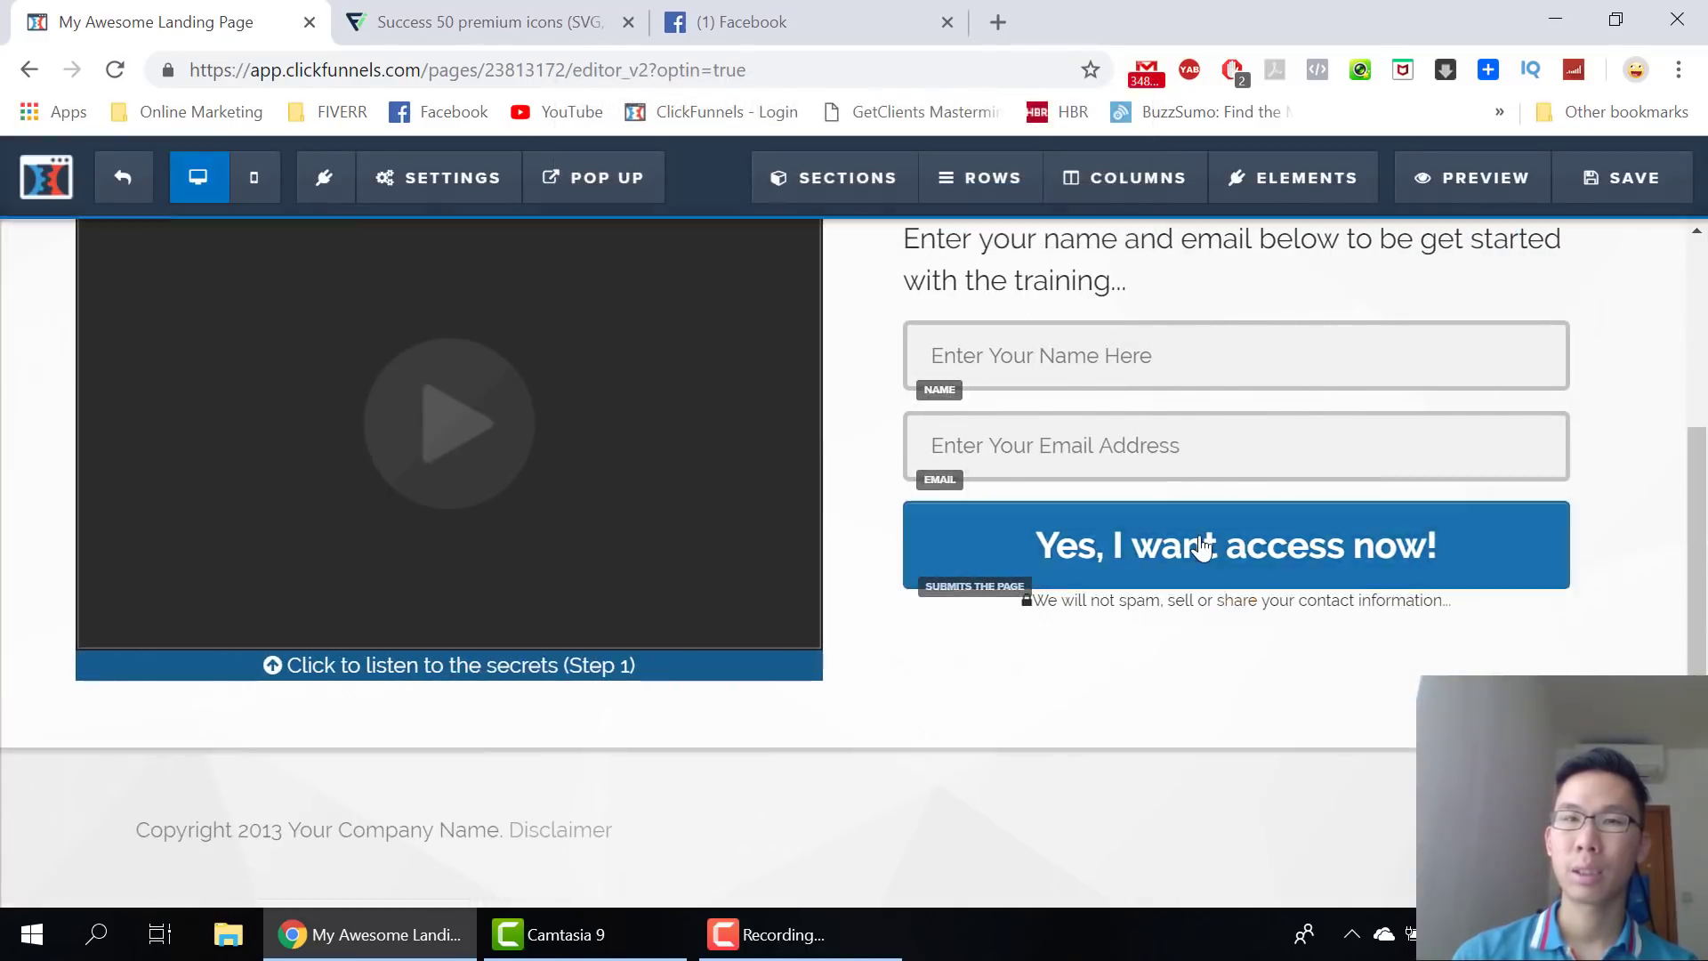
Replace the opt-in button's label with 'Gain Access Now'
{"action": "key", "text": "ctrl+a"}
{"action": "type", "text": "G"}
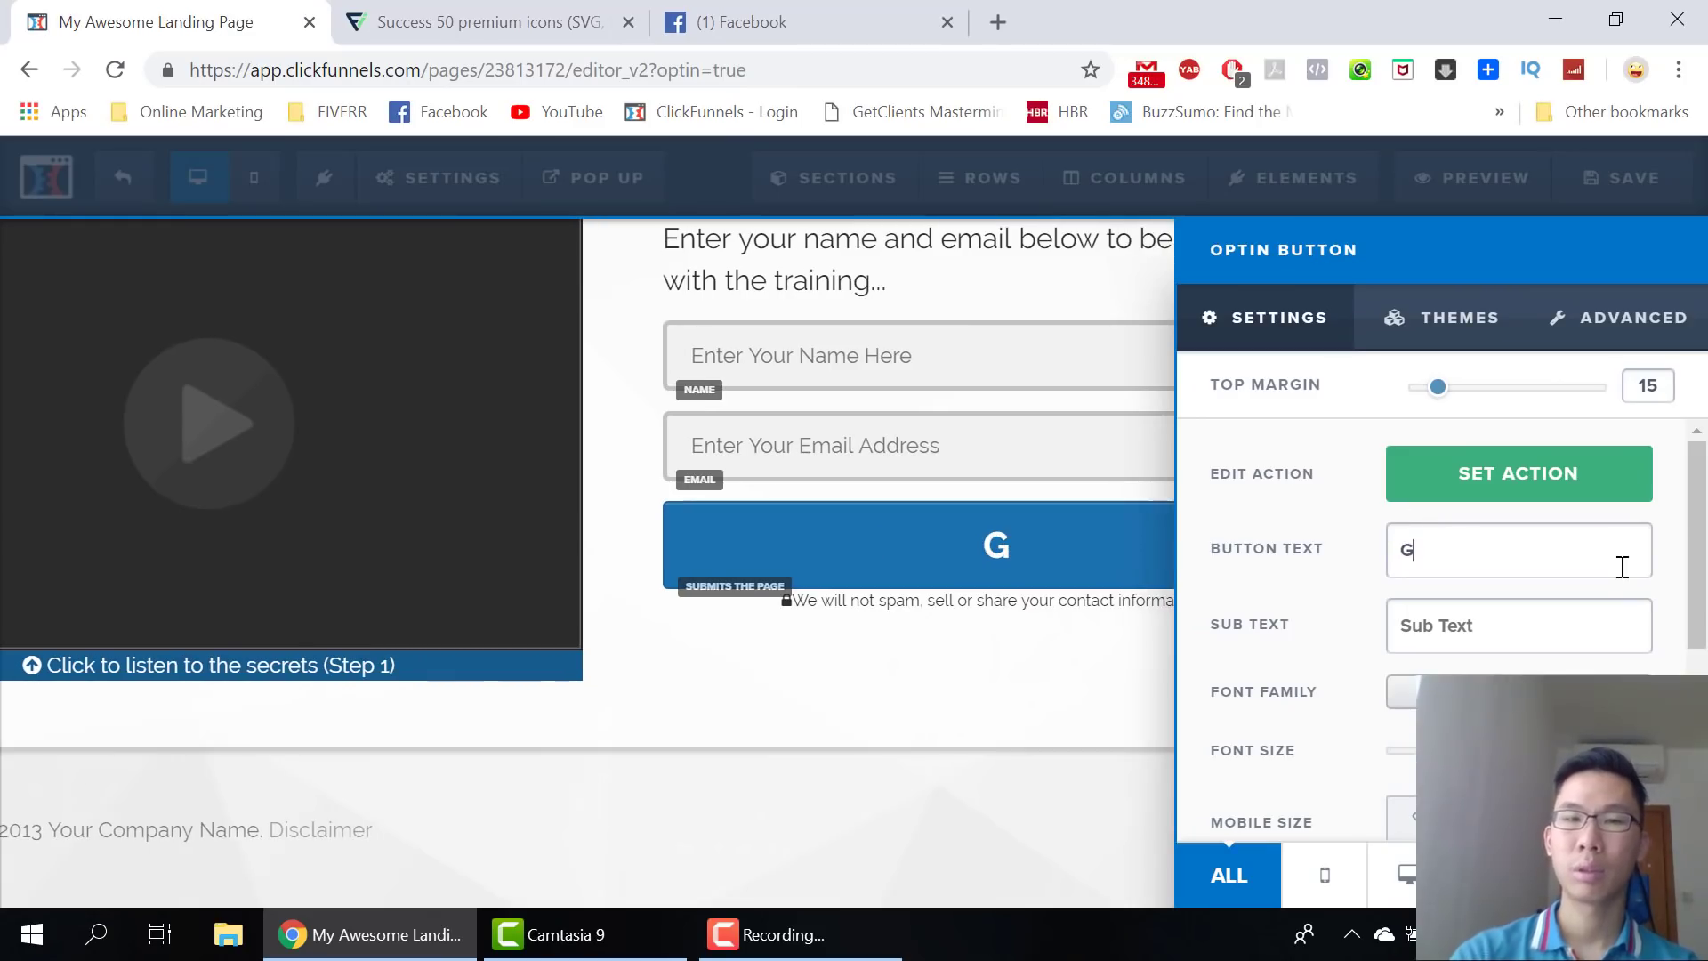
{"action": "type", "text": "ain Access Now"}
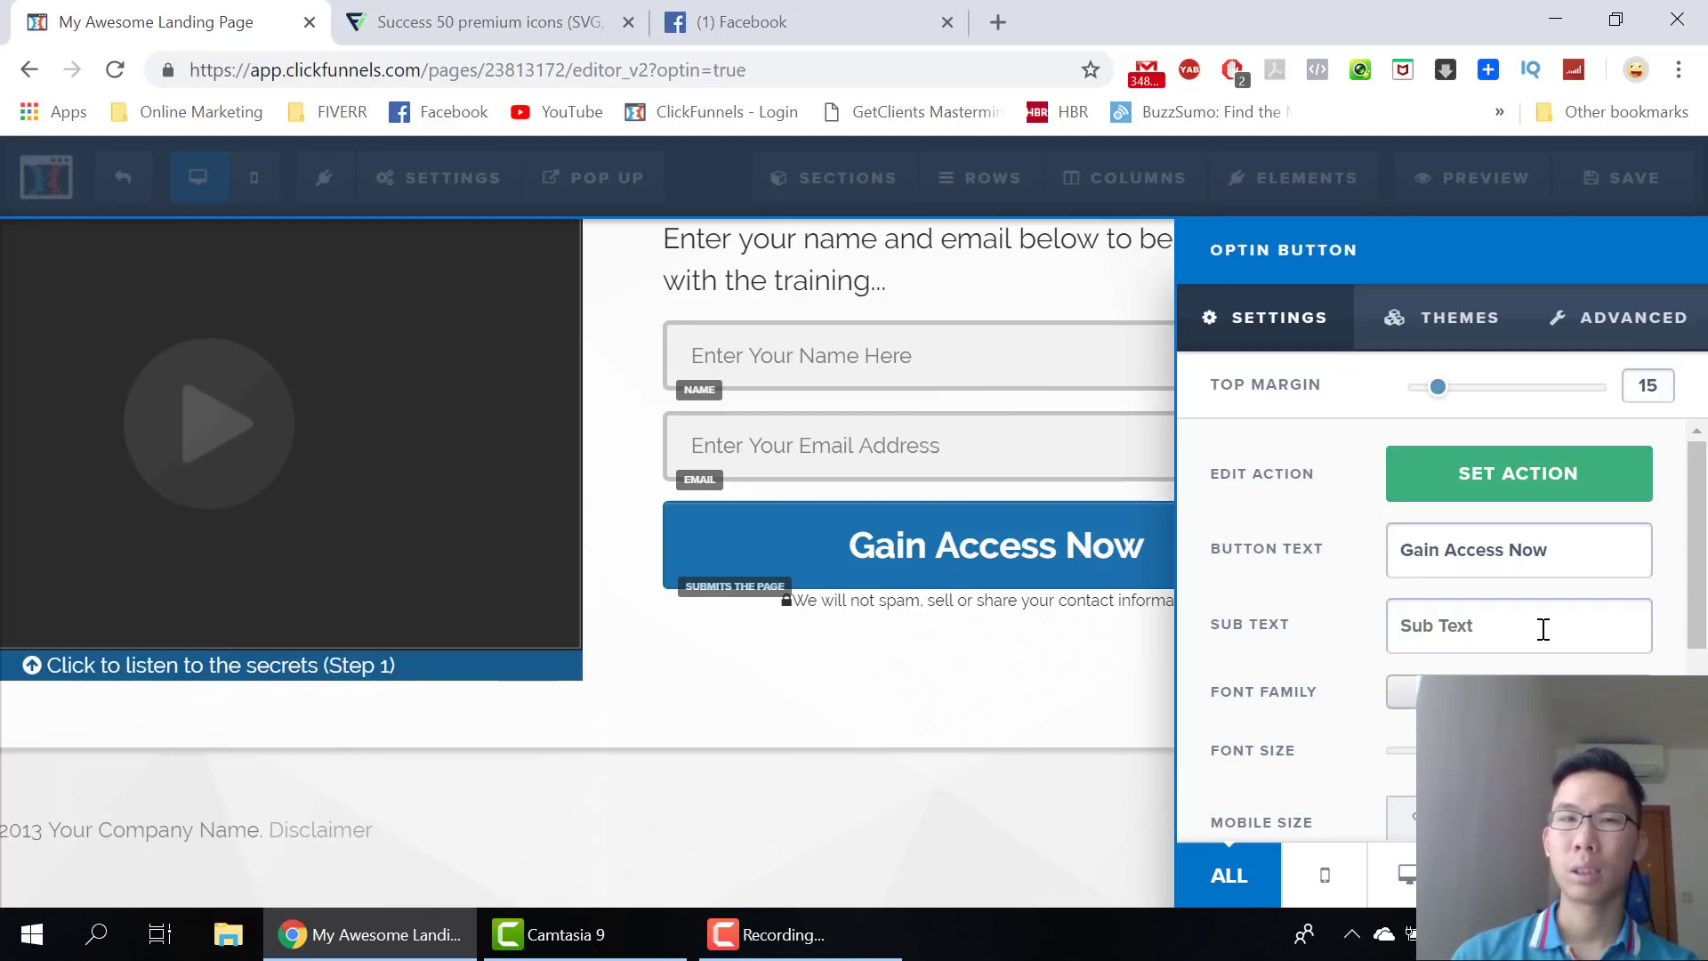
{"action": "left_click", "coordinate": [885, 353]}
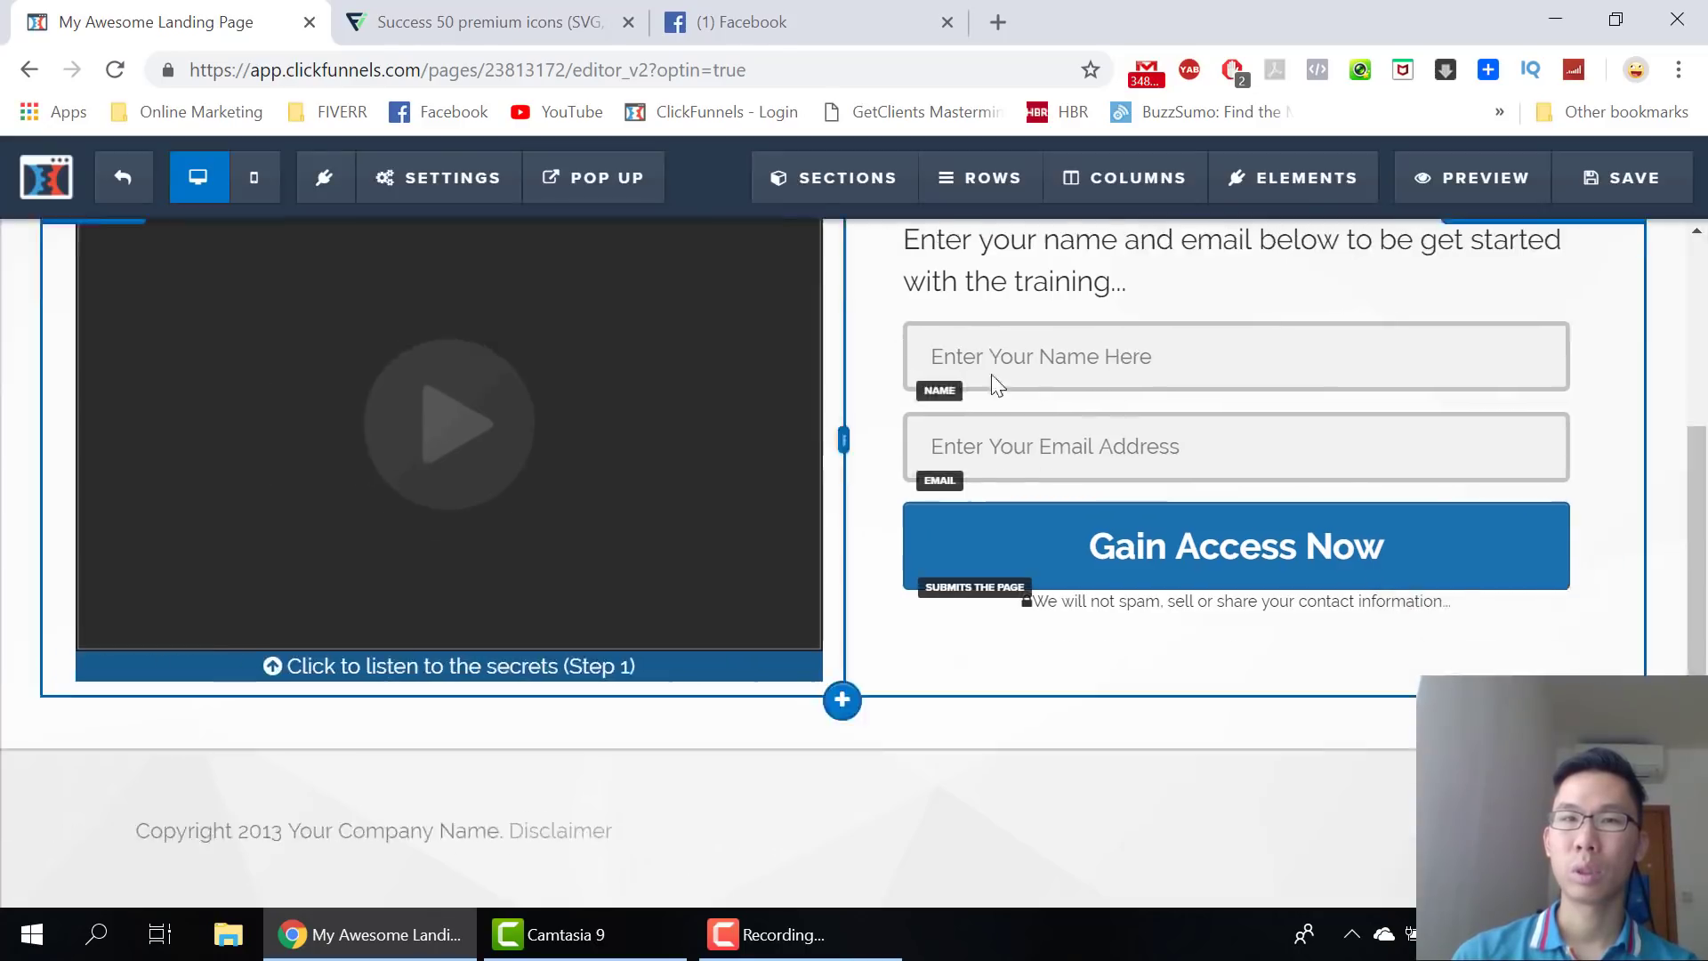
{"action": "scroll", "coordinate": [1342, 590], "scroll_direction": "up", "scroll_amount": 3}
{"action": "scroll", "coordinate": [1342, 590], "scroll_direction": "down", "scroll_amount": 3}
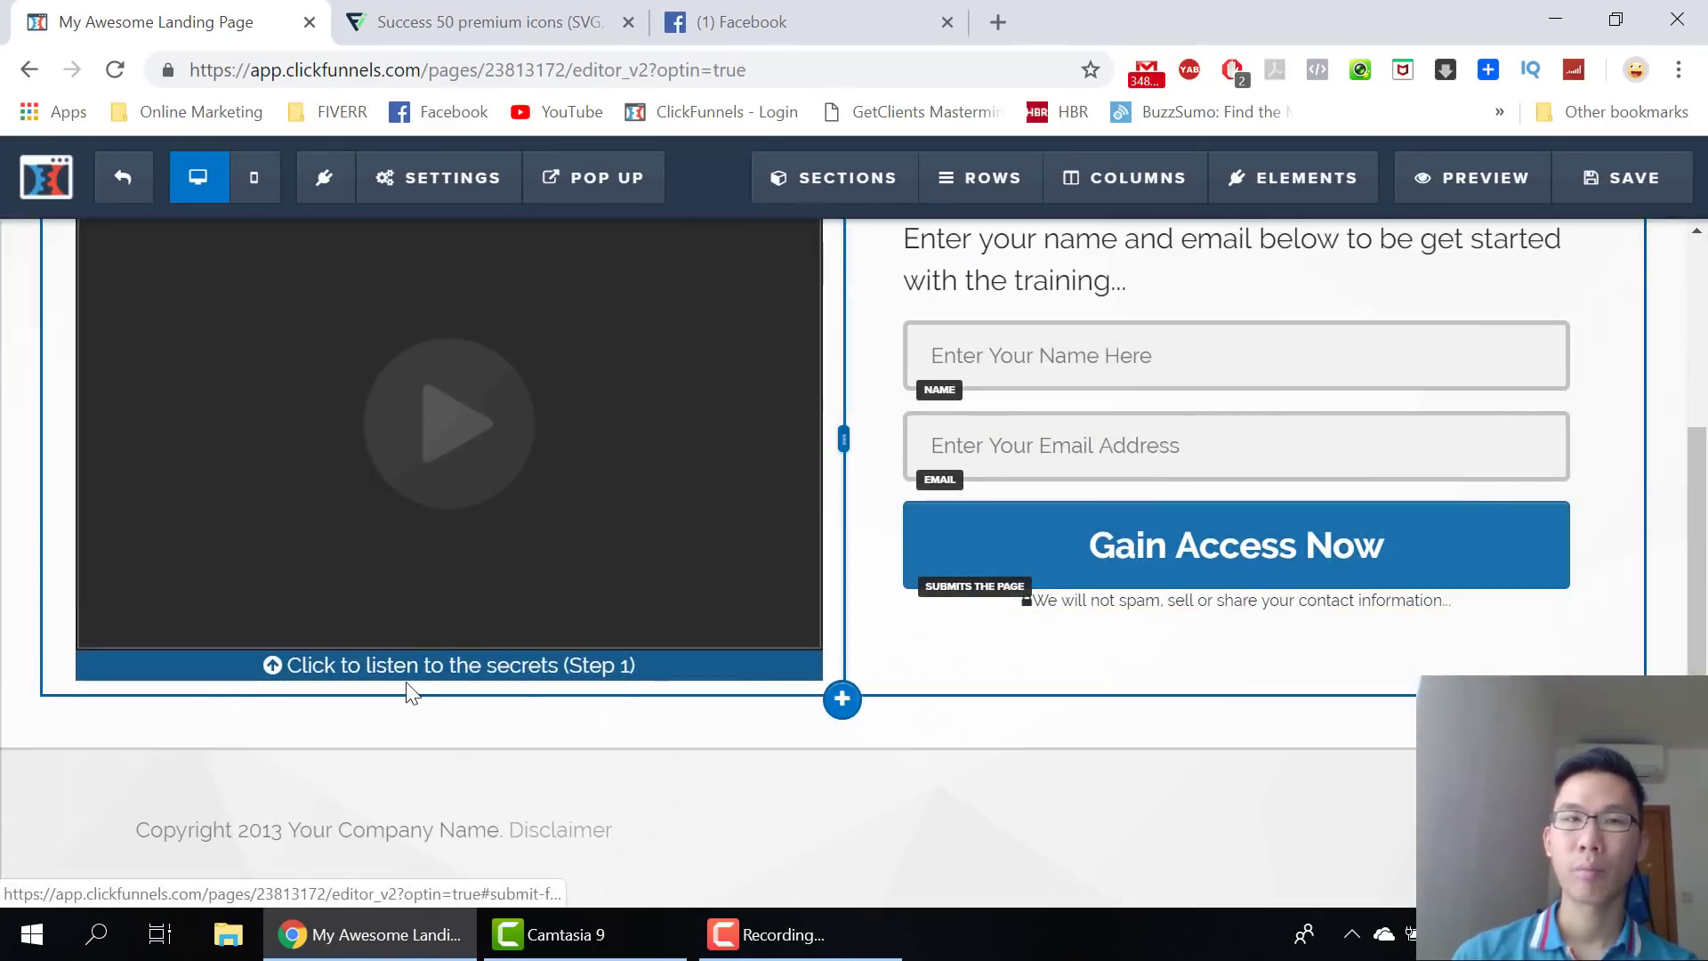
Set the opt-in button's sub text to 'Step 1 of 2'
{"action": "left_click", "coordinate": [1295, 562]}
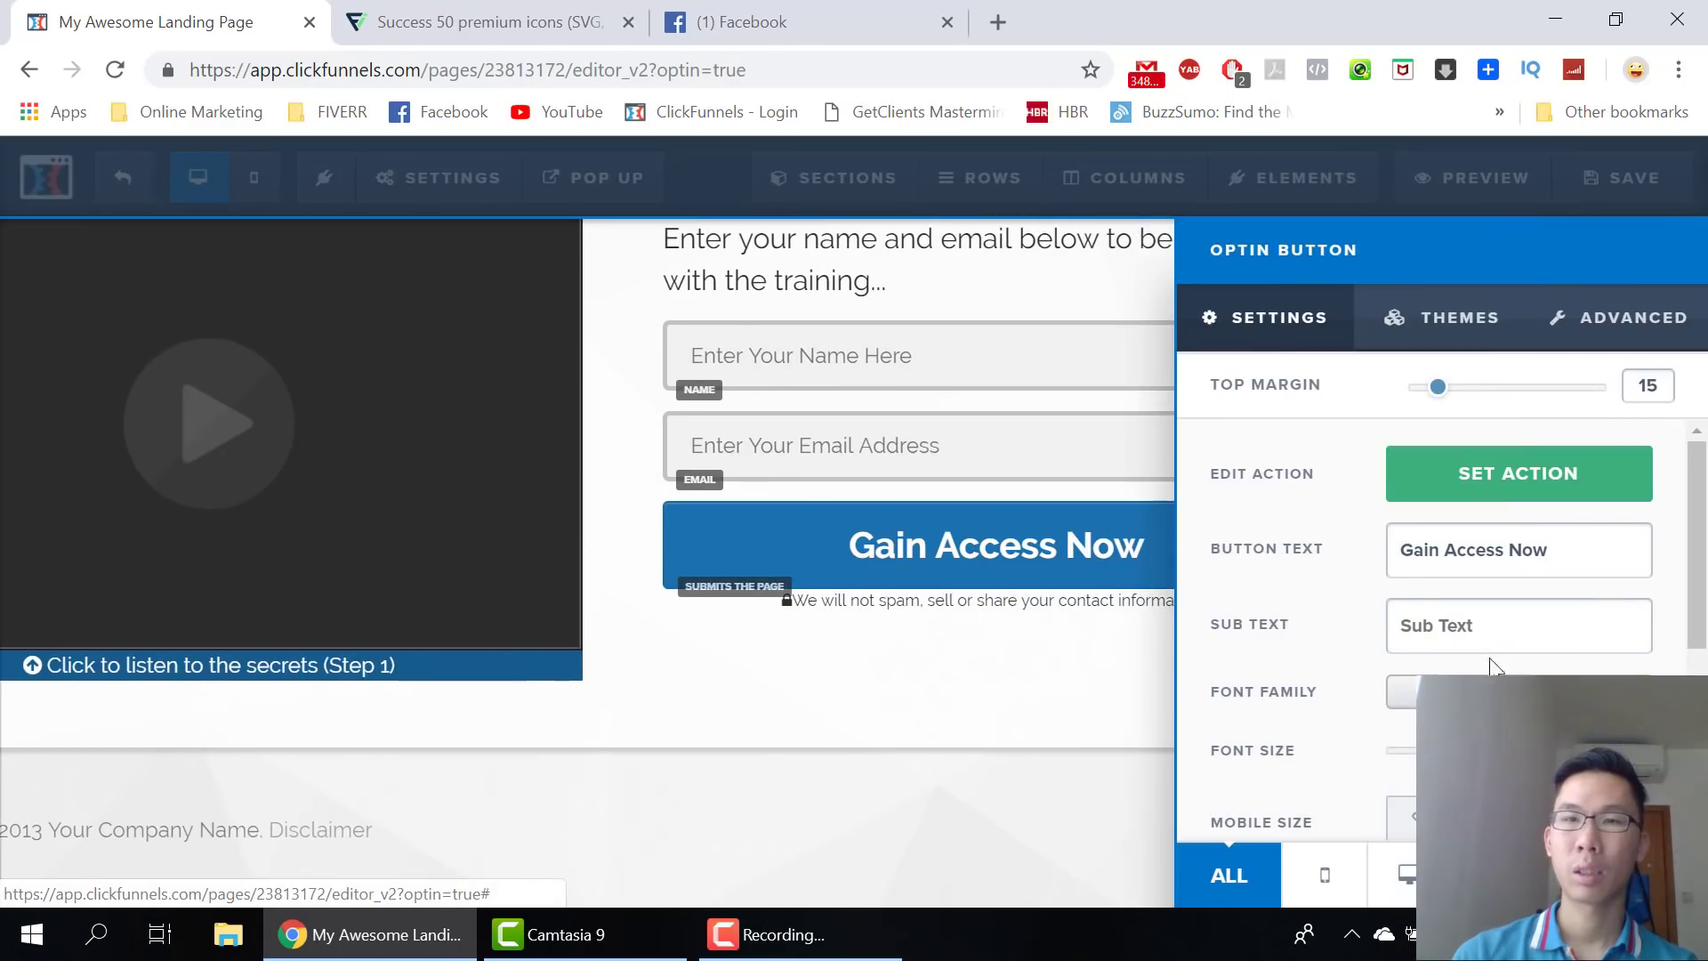
{"action": "left_click", "coordinate": [1482, 625]}
{"action": "type", "text": "Step 2 o"}
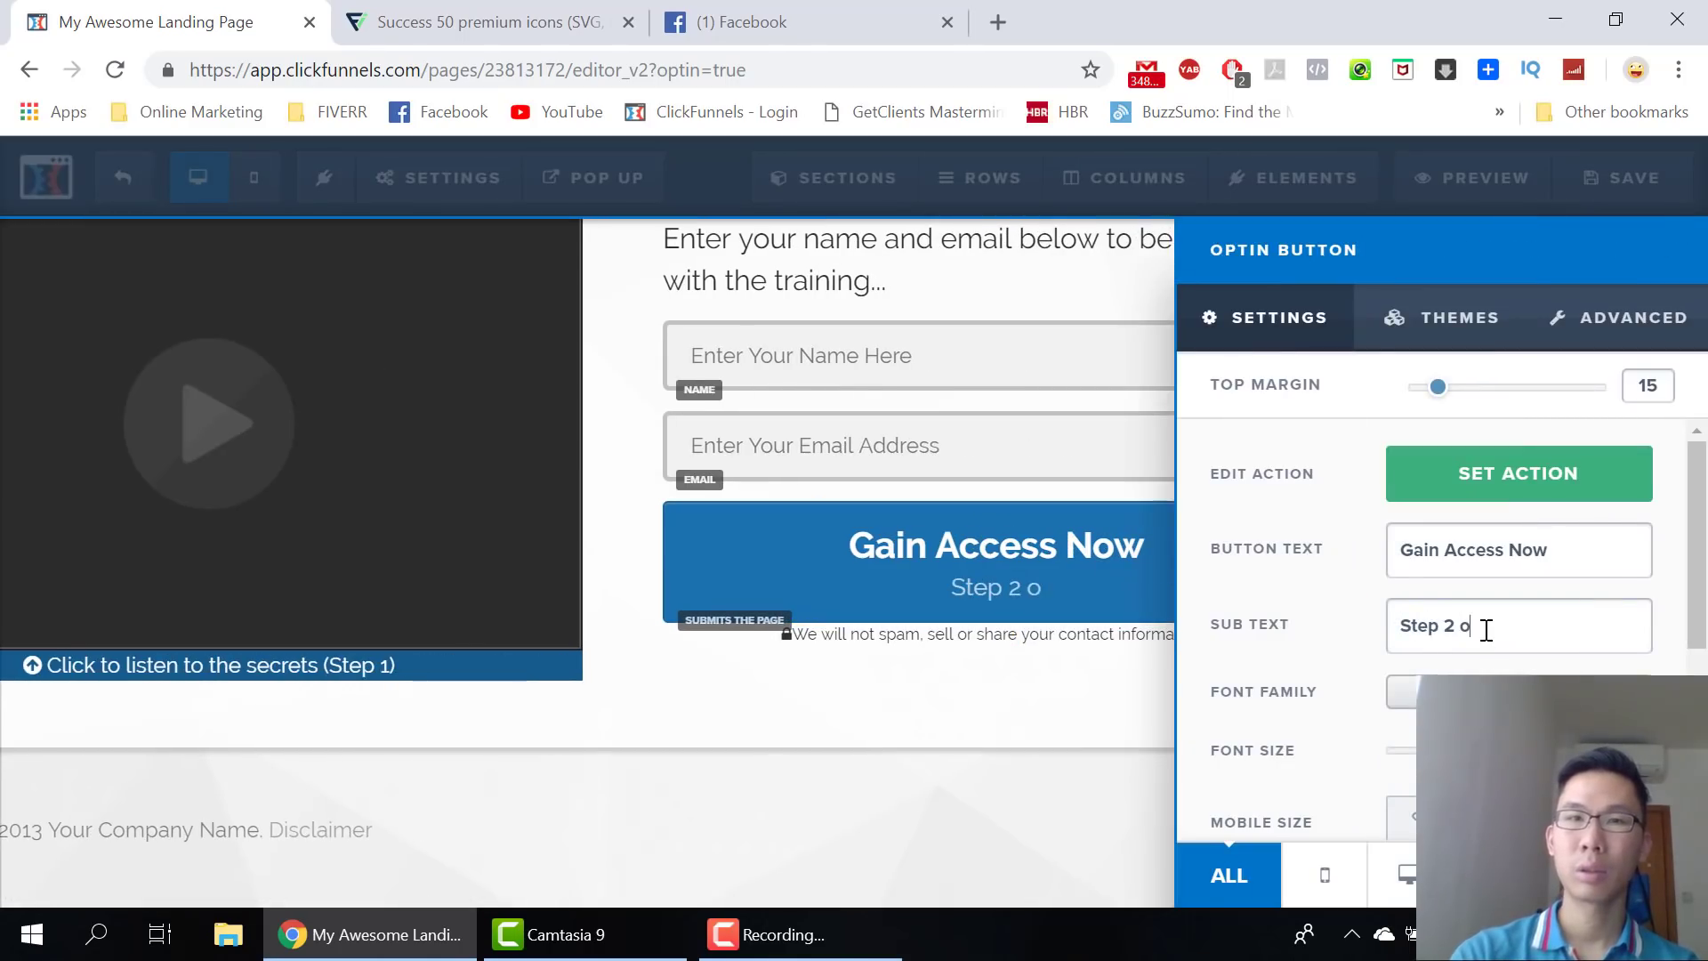
{"action": "type", "text": "f"}
{"action": "key", "text": "BackSpace"}
{"action": "type", "text": "of 2"}
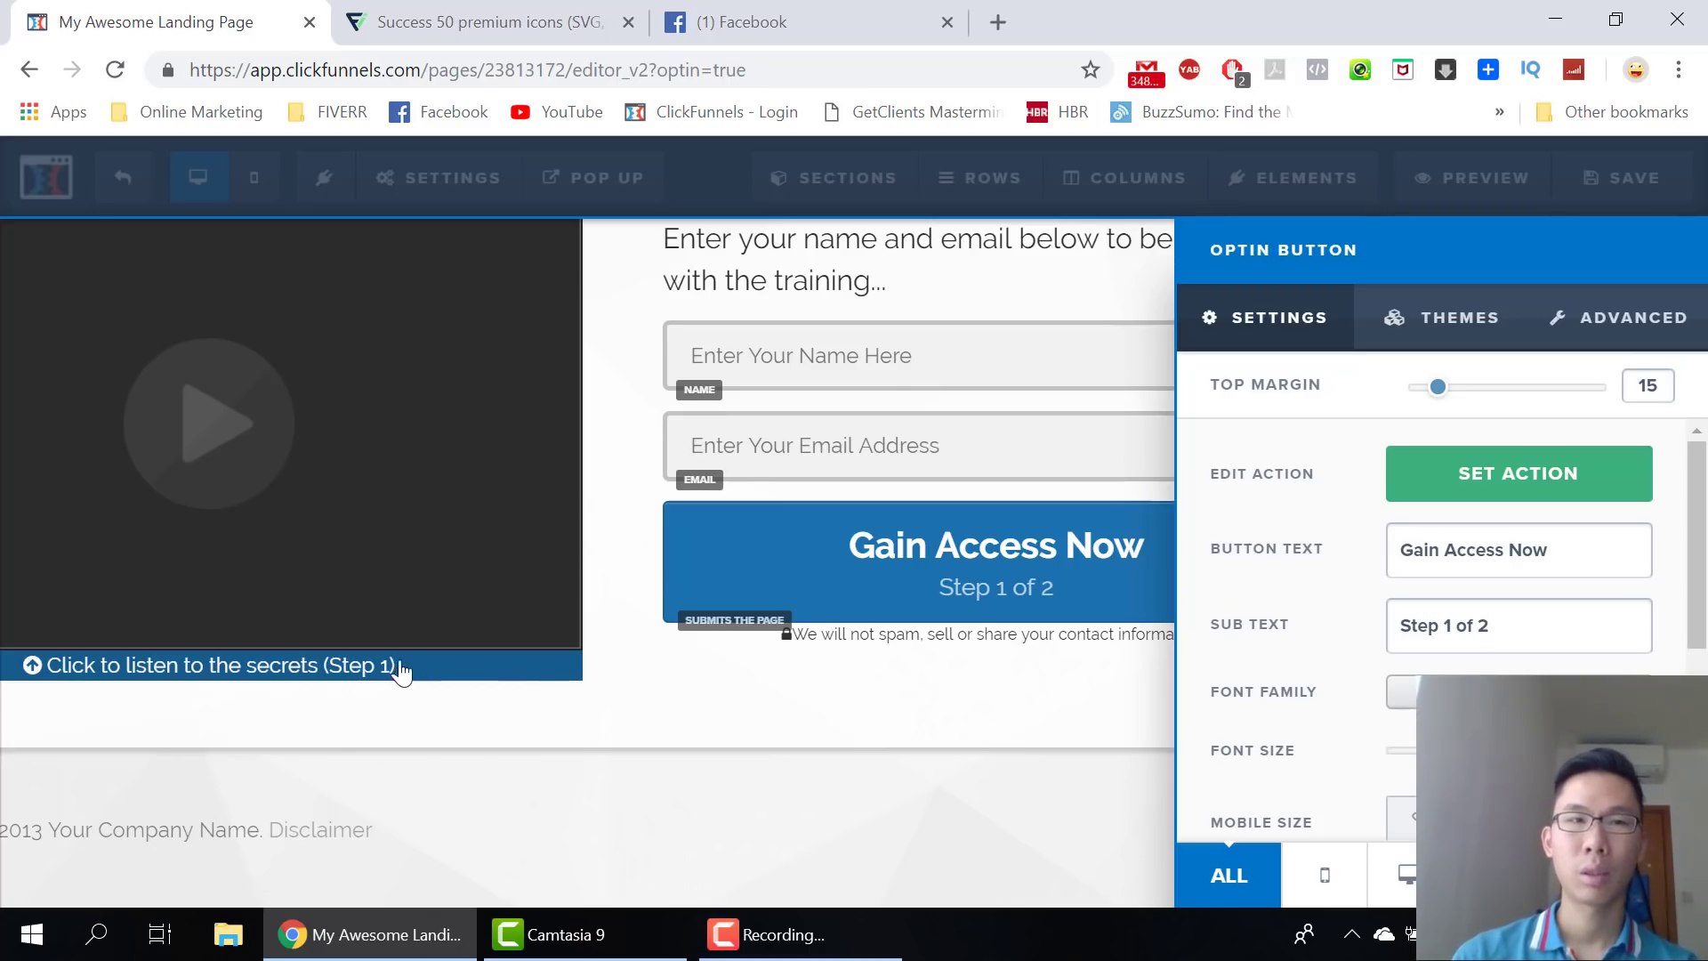
{"action": "left_click", "coordinate": [864, 540]}
{"action": "scroll", "coordinate": [1246, 484], "scroll_direction": "up", "scroll_amount": 3}
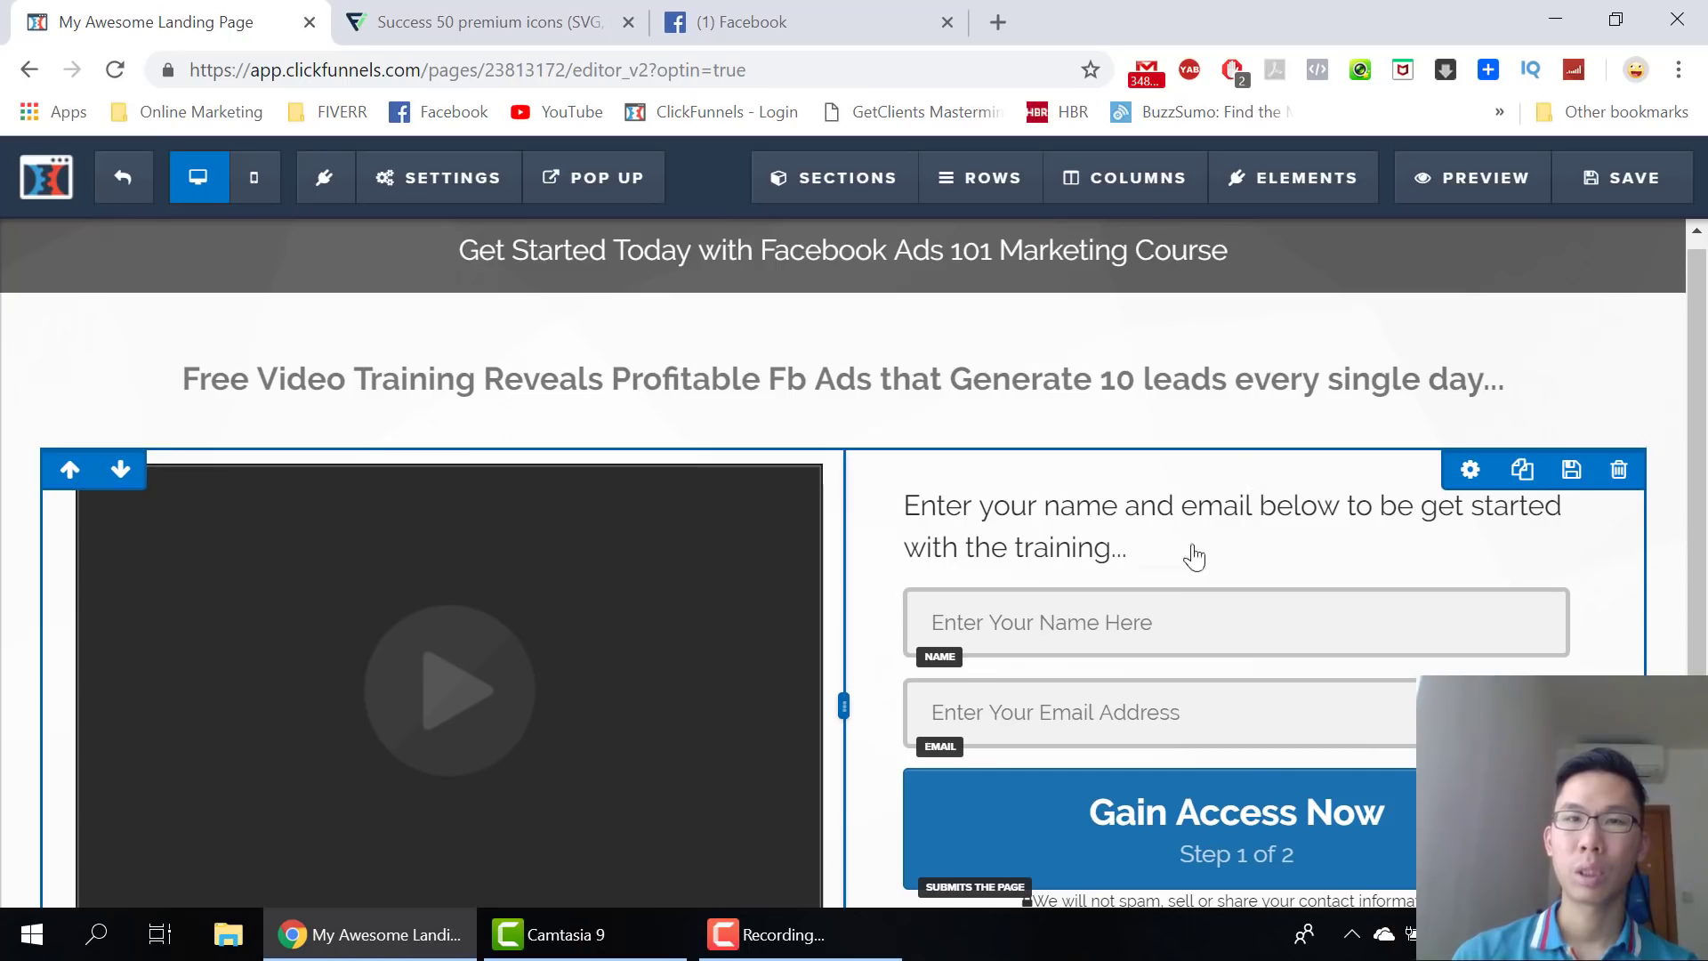
Reduce the email field's top margin to 10
{"action": "left_click", "coordinate": [1179, 722]}
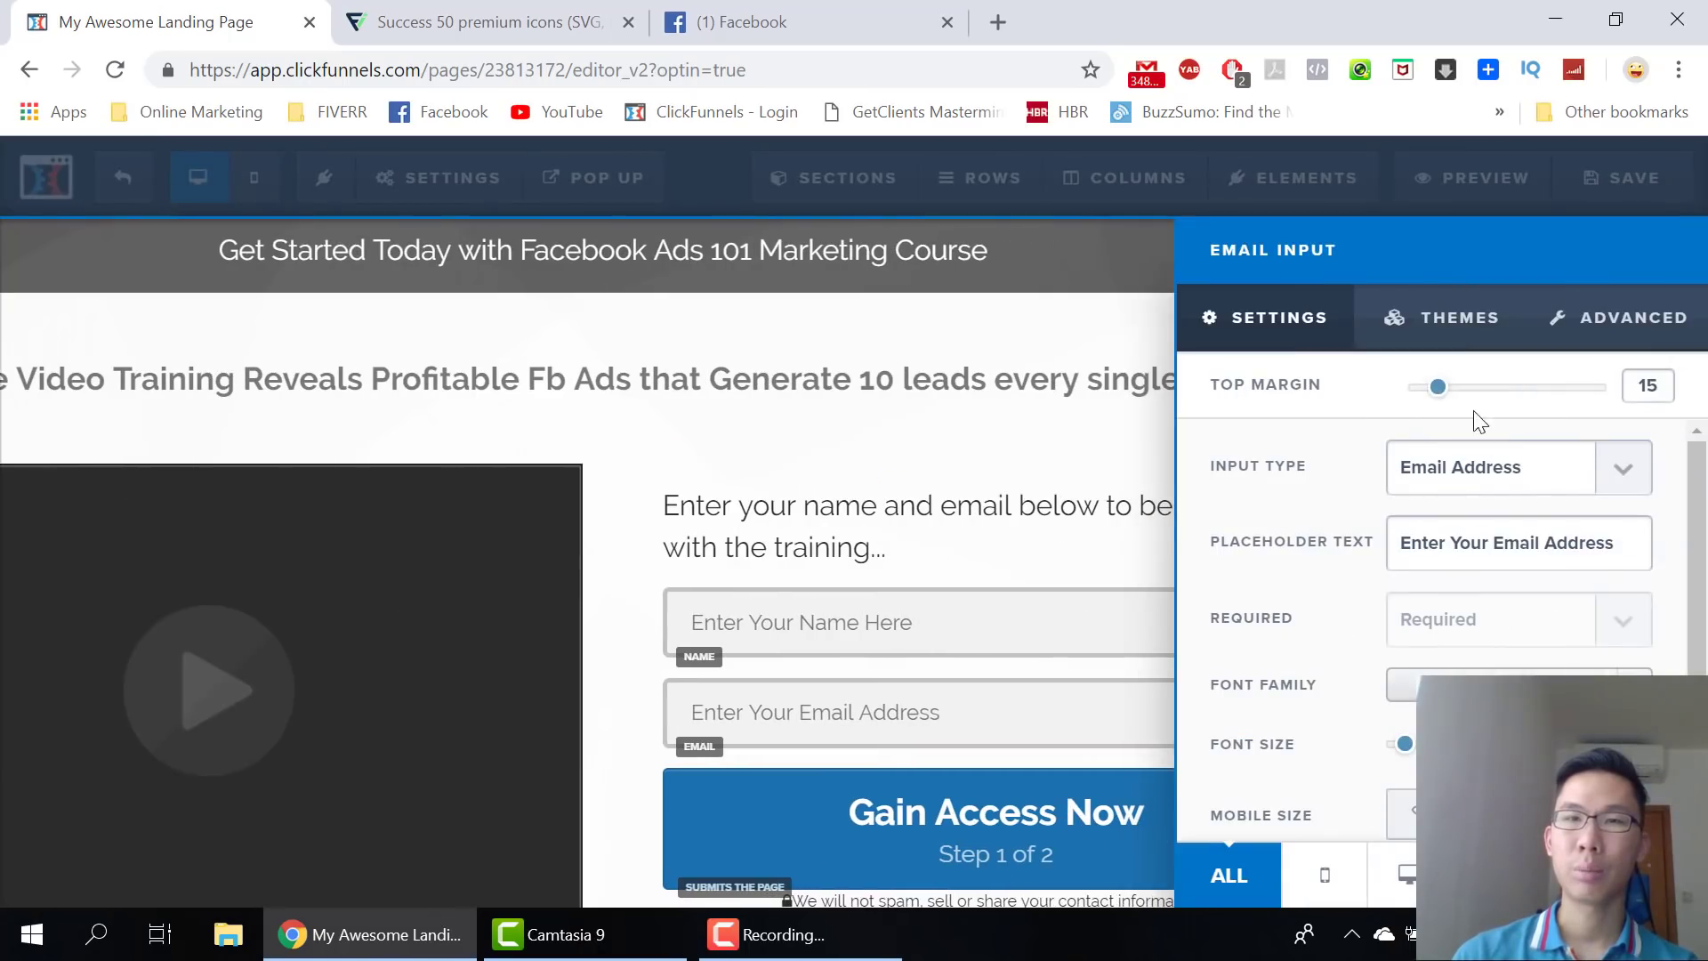
{"action": "left_click_drag", "start_coordinate": [1423, 389], "coordinate": [1421, 388]}
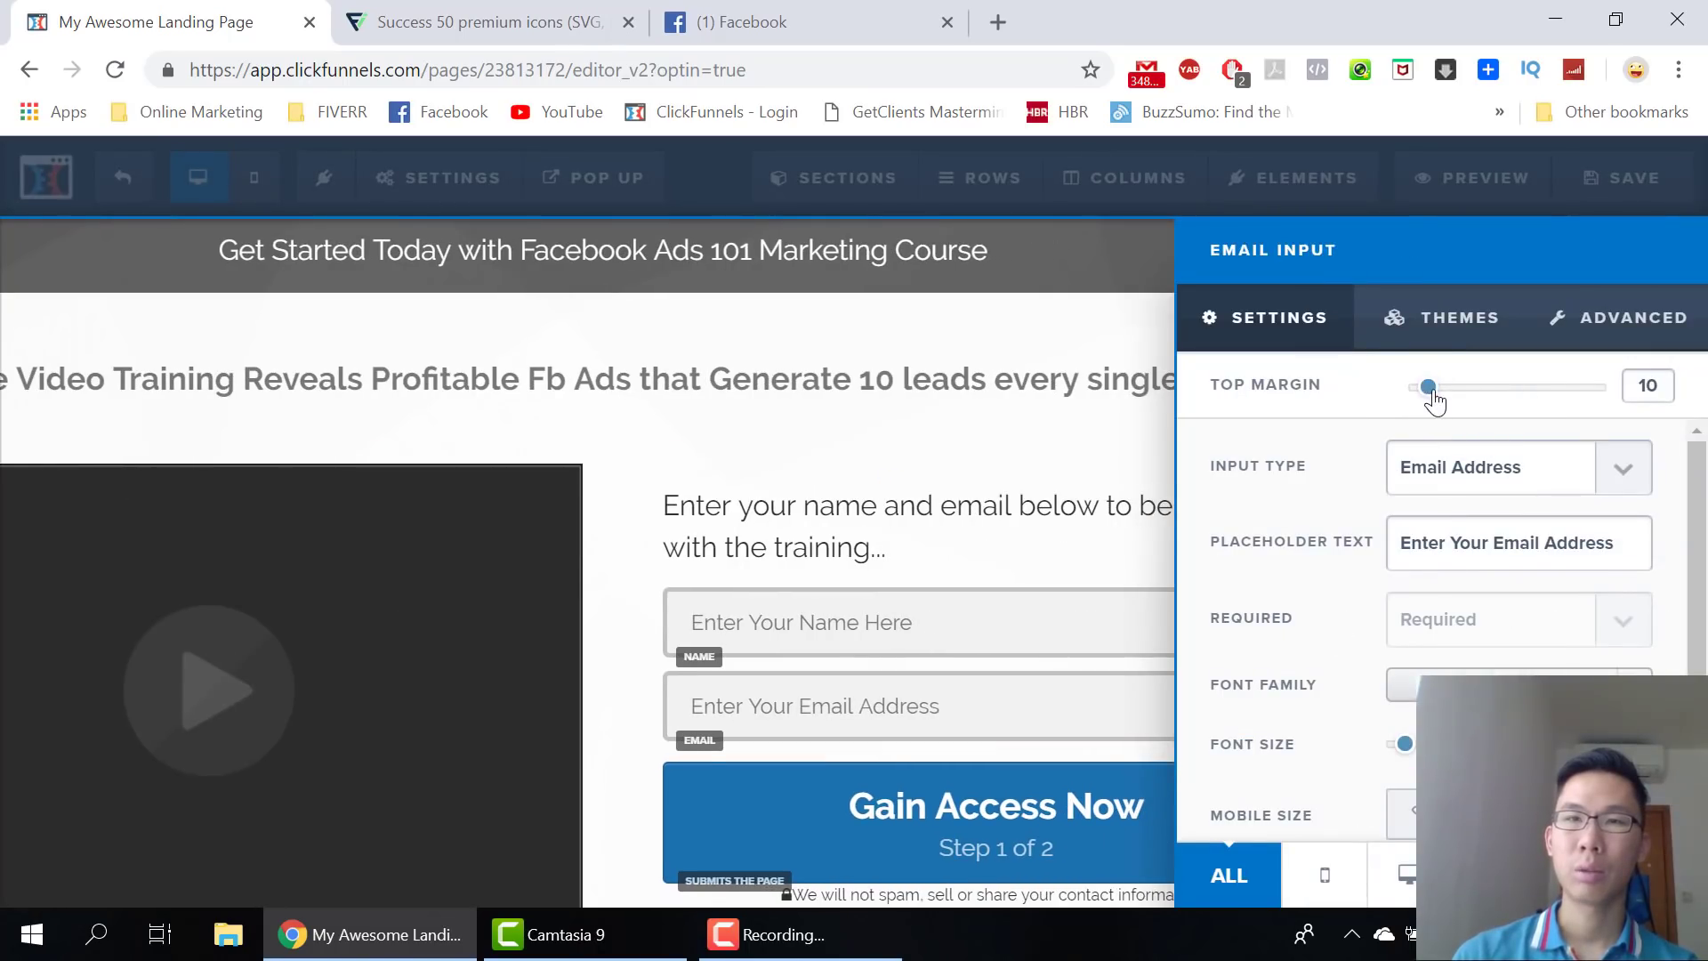
{"action": "left_click", "coordinate": [885, 610]}
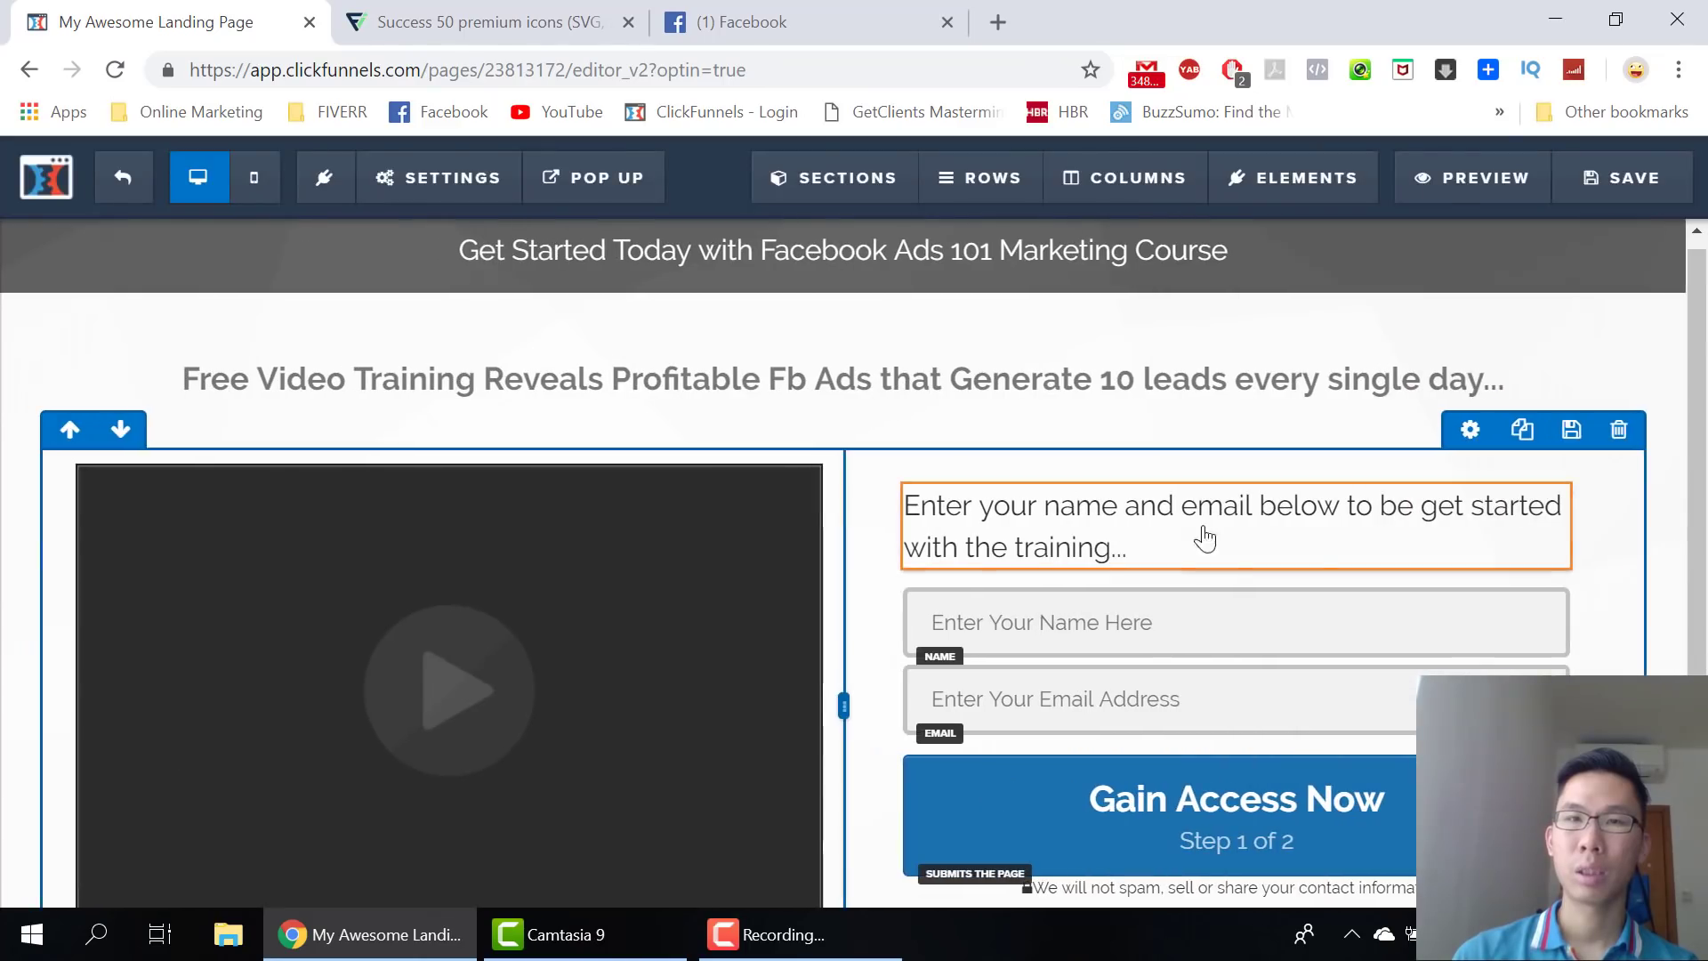
Insert 'video' into the form intro so it reads '…with the video training...'
{"action": "left_click", "coordinate": [1024, 548]}
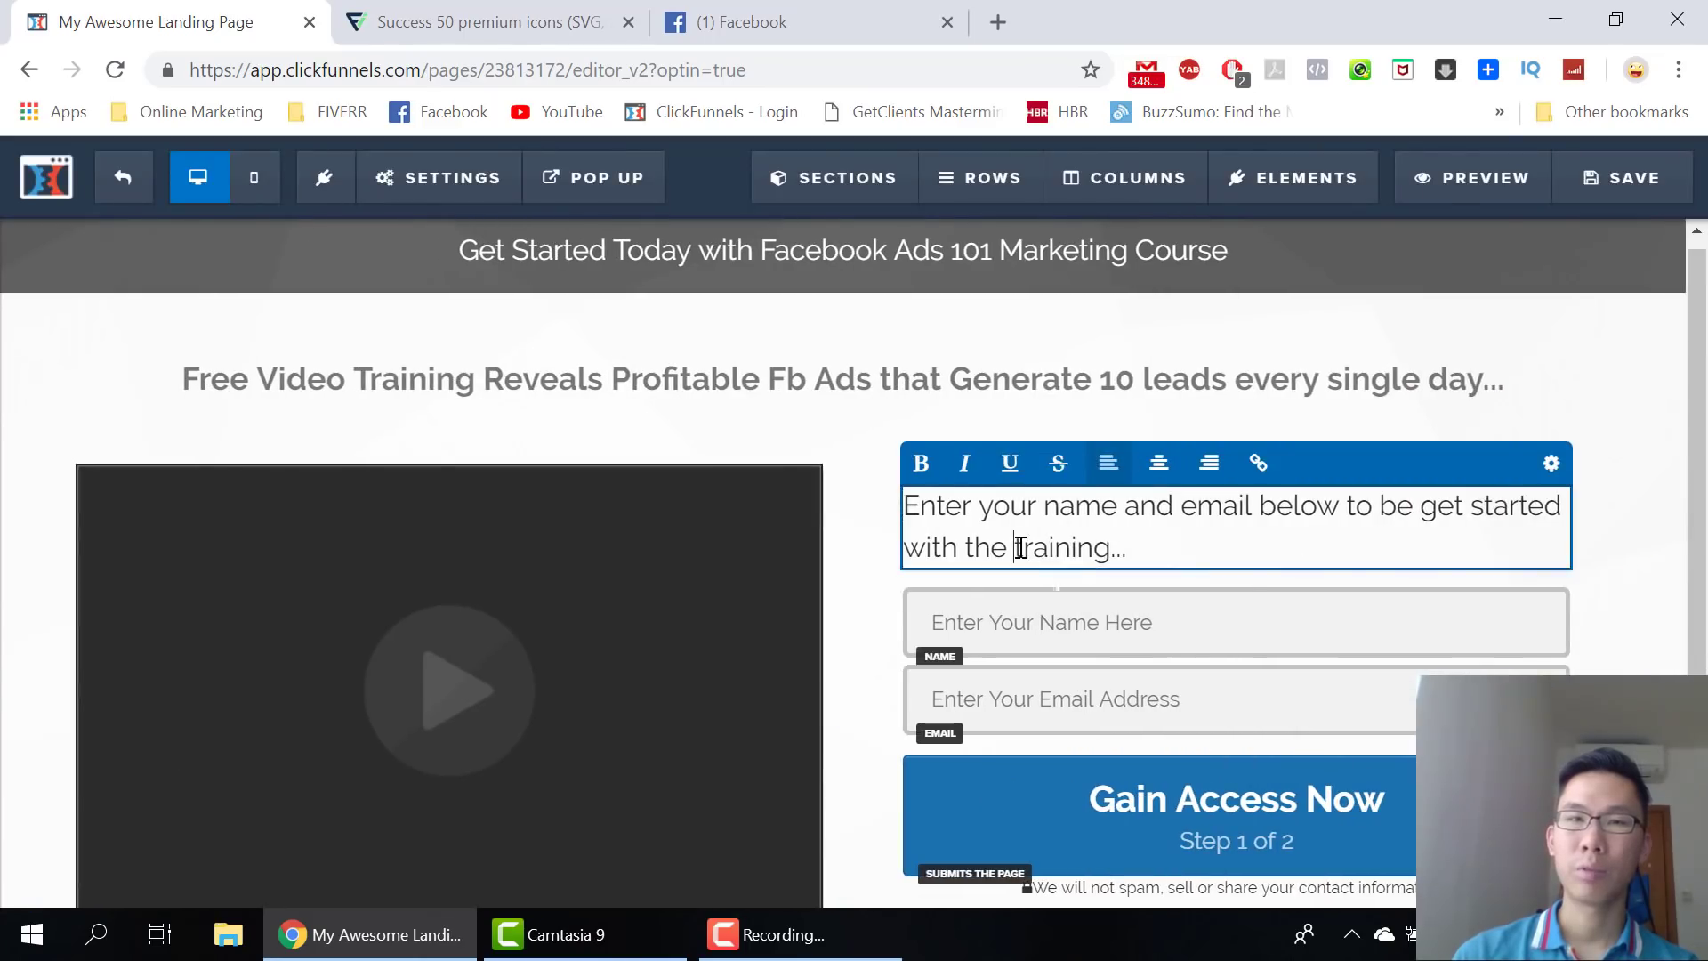
{"action": "type", "text": "video"}
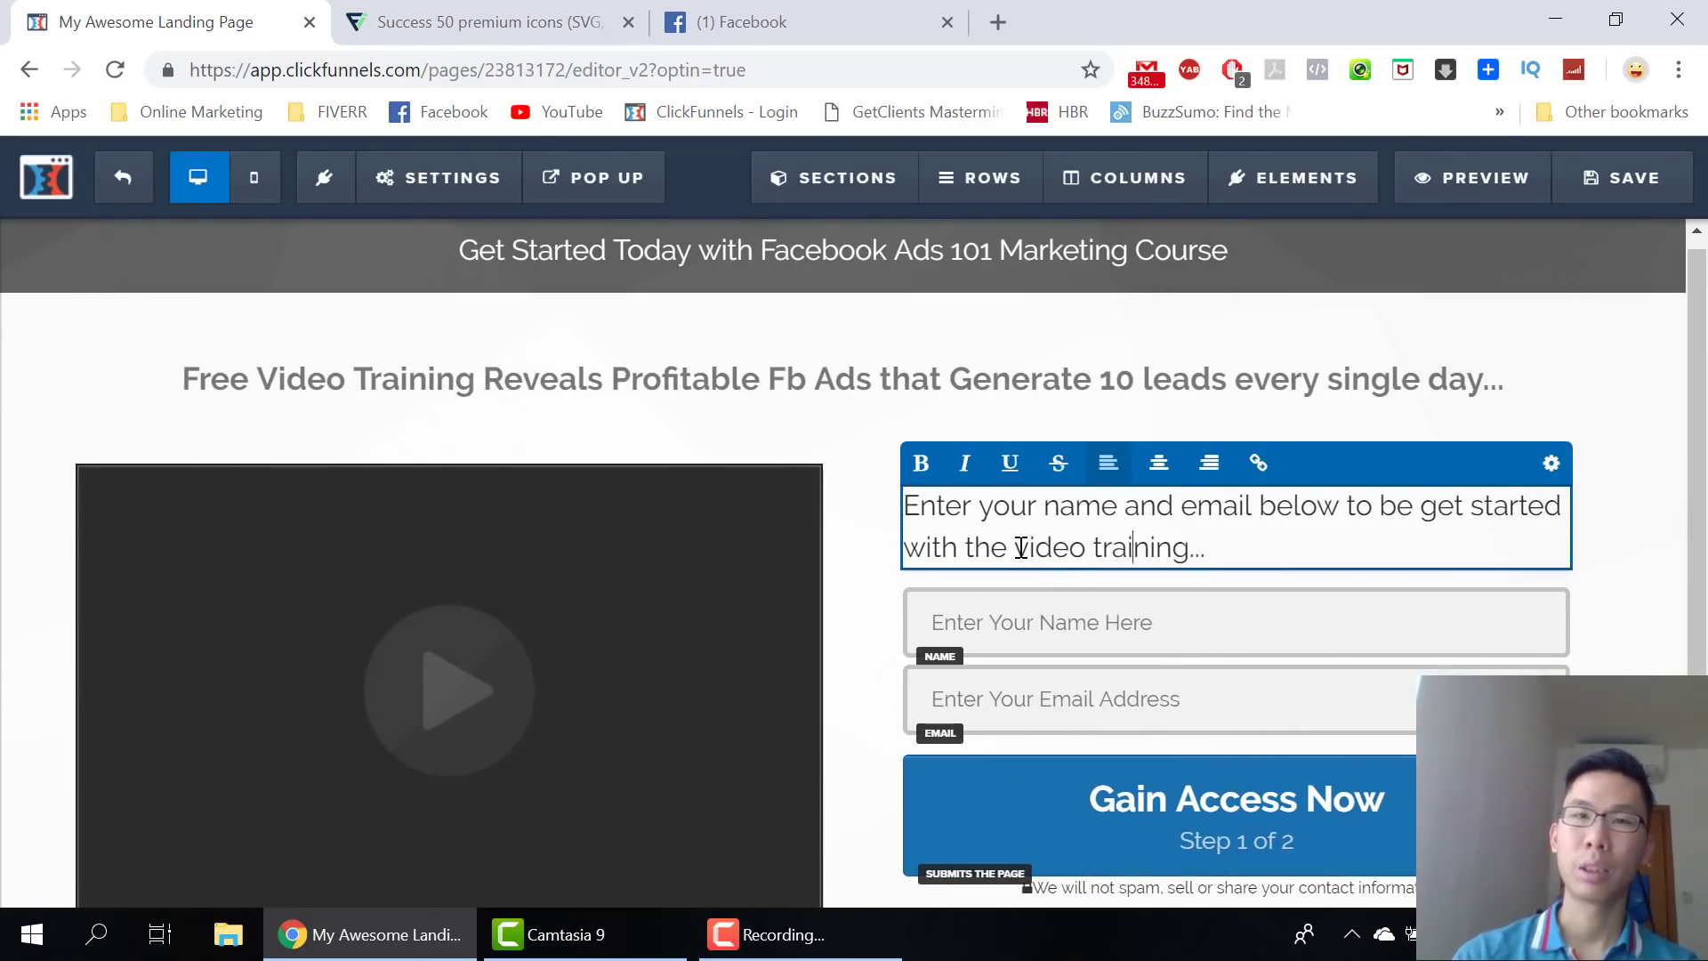
{"action": "key", "text": "End"}
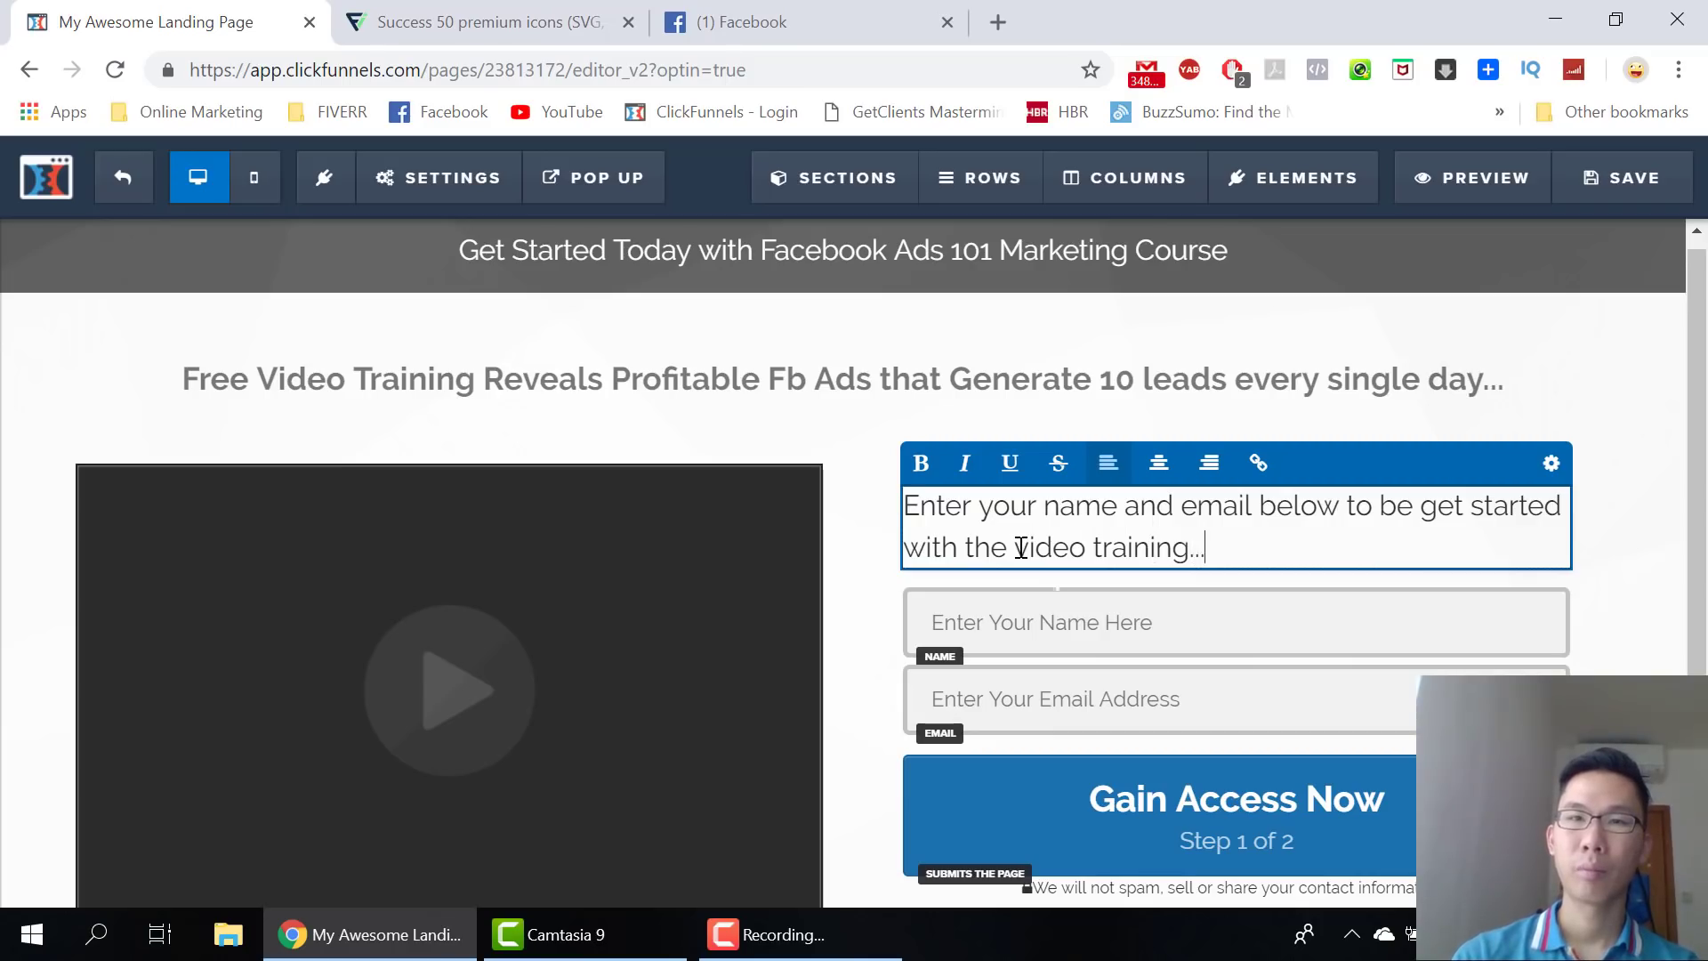
{"action": "key", "text": "Return"}
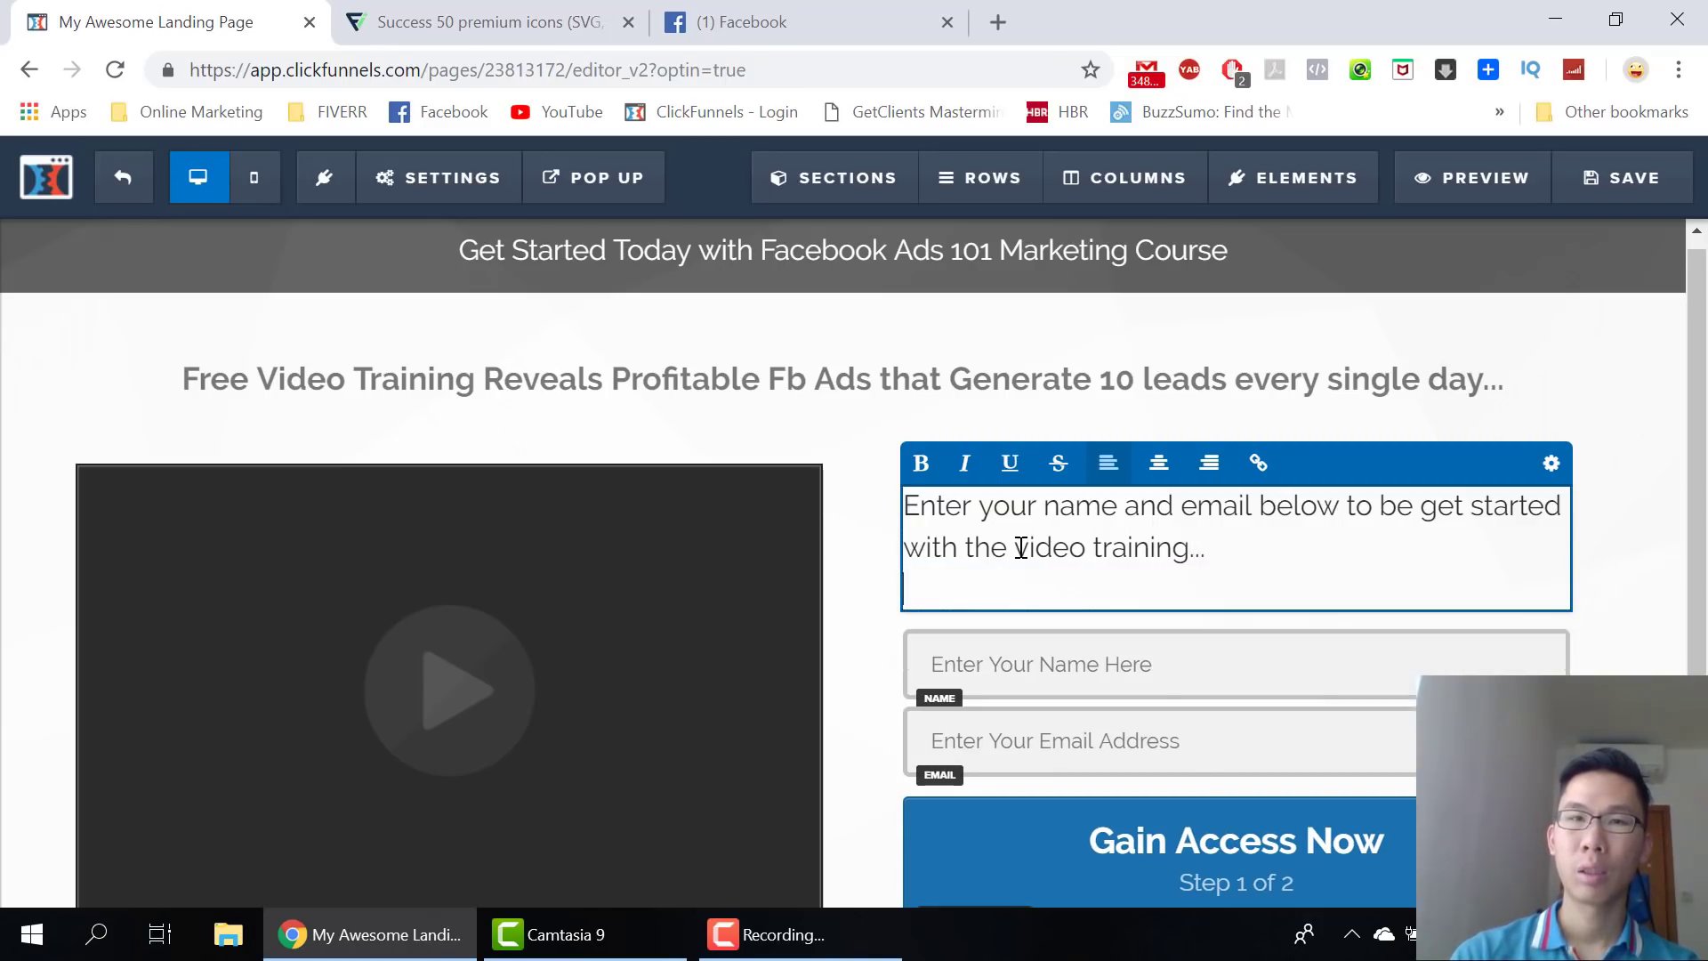
{"action": "key", "text": "BackSpace"}
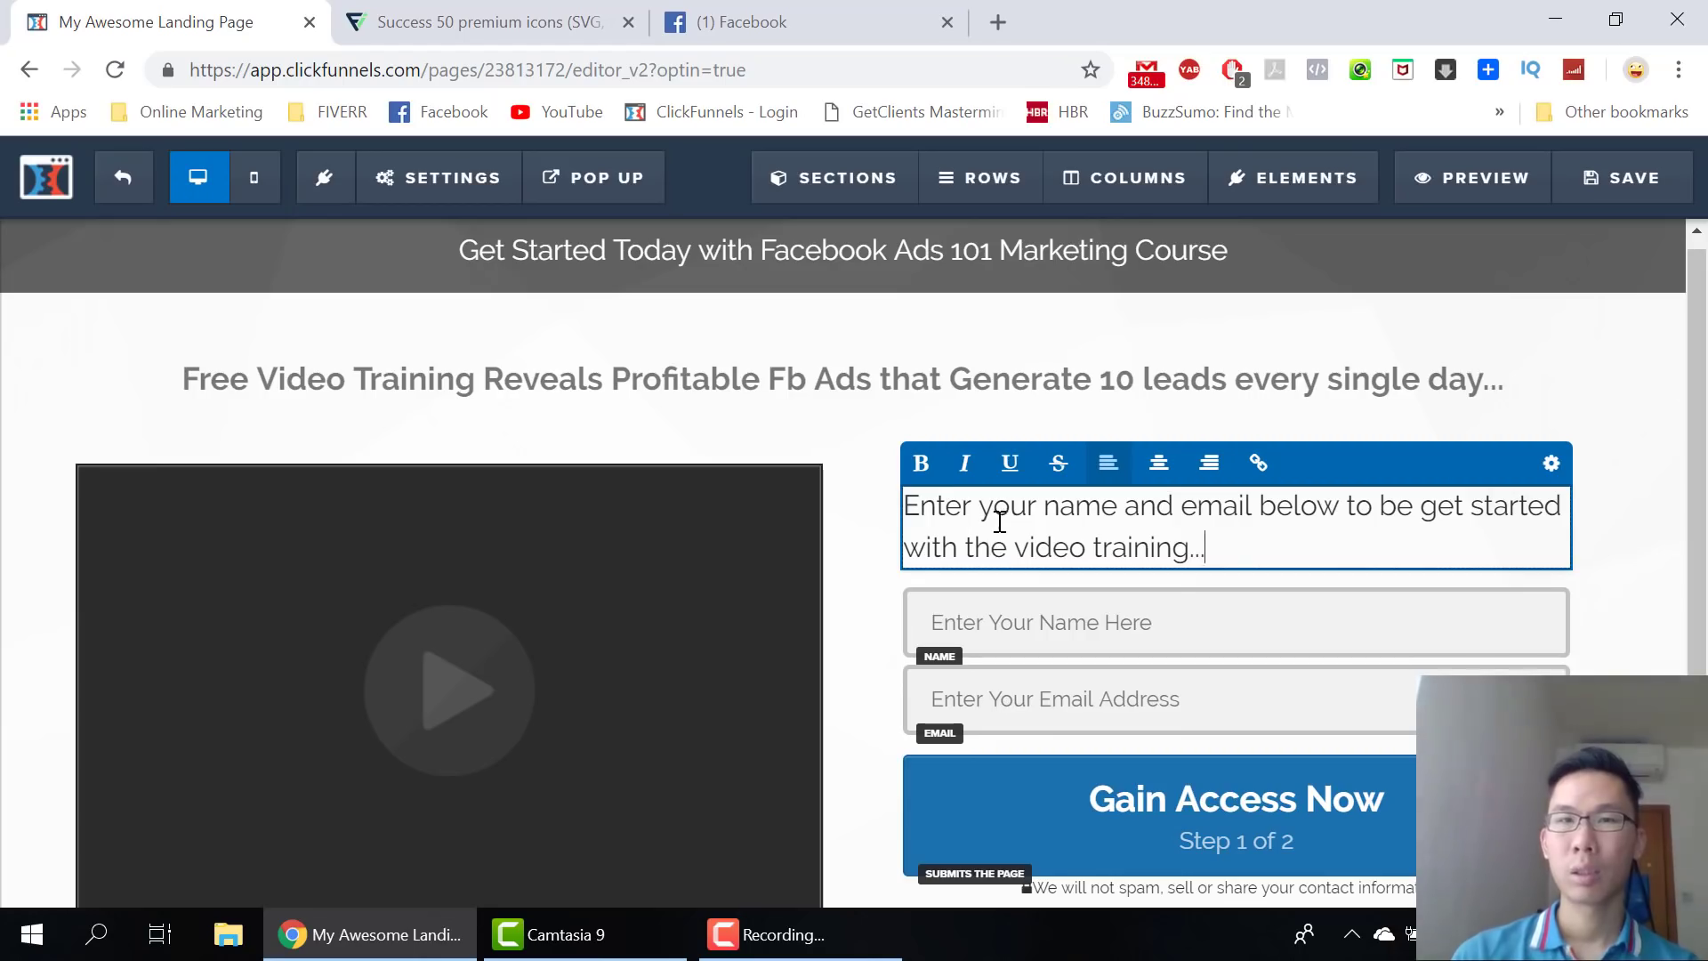
Make the whole form intro paragraph bold
{"action": "double_click", "coordinate": [938, 503]}
{"action": "left_click", "coordinate": [920, 463]}
{"action": "left_click", "coordinate": [1196, 505]}
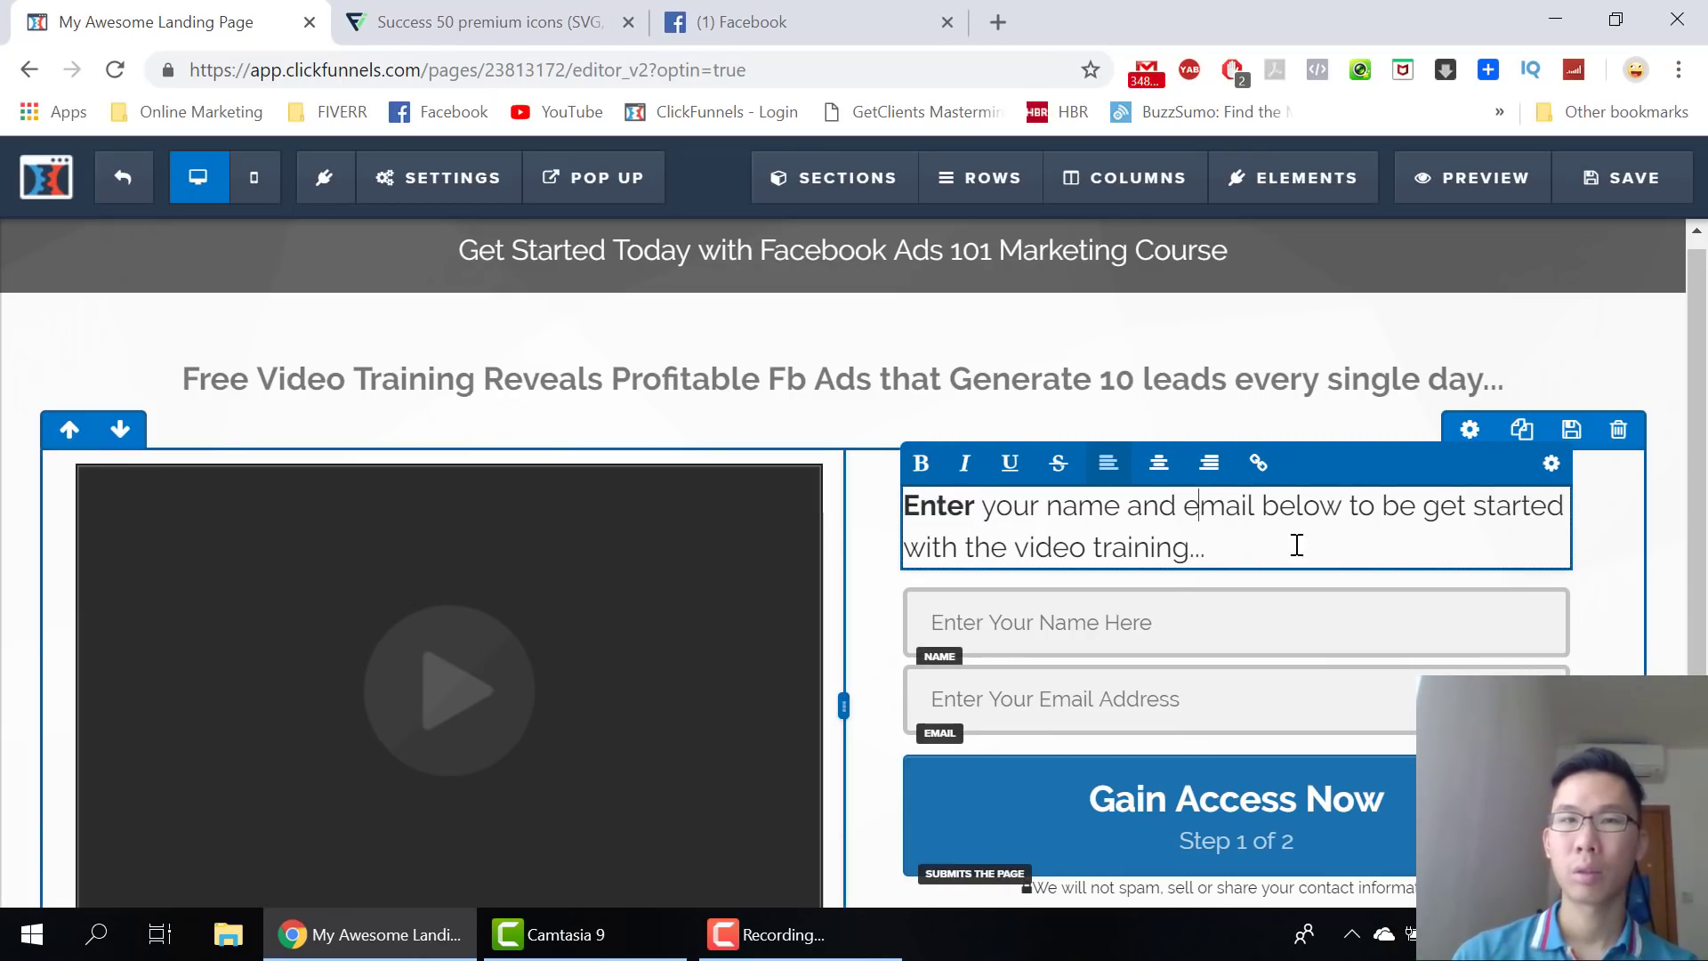
{"action": "triple_click", "coordinate": [1243, 545]}
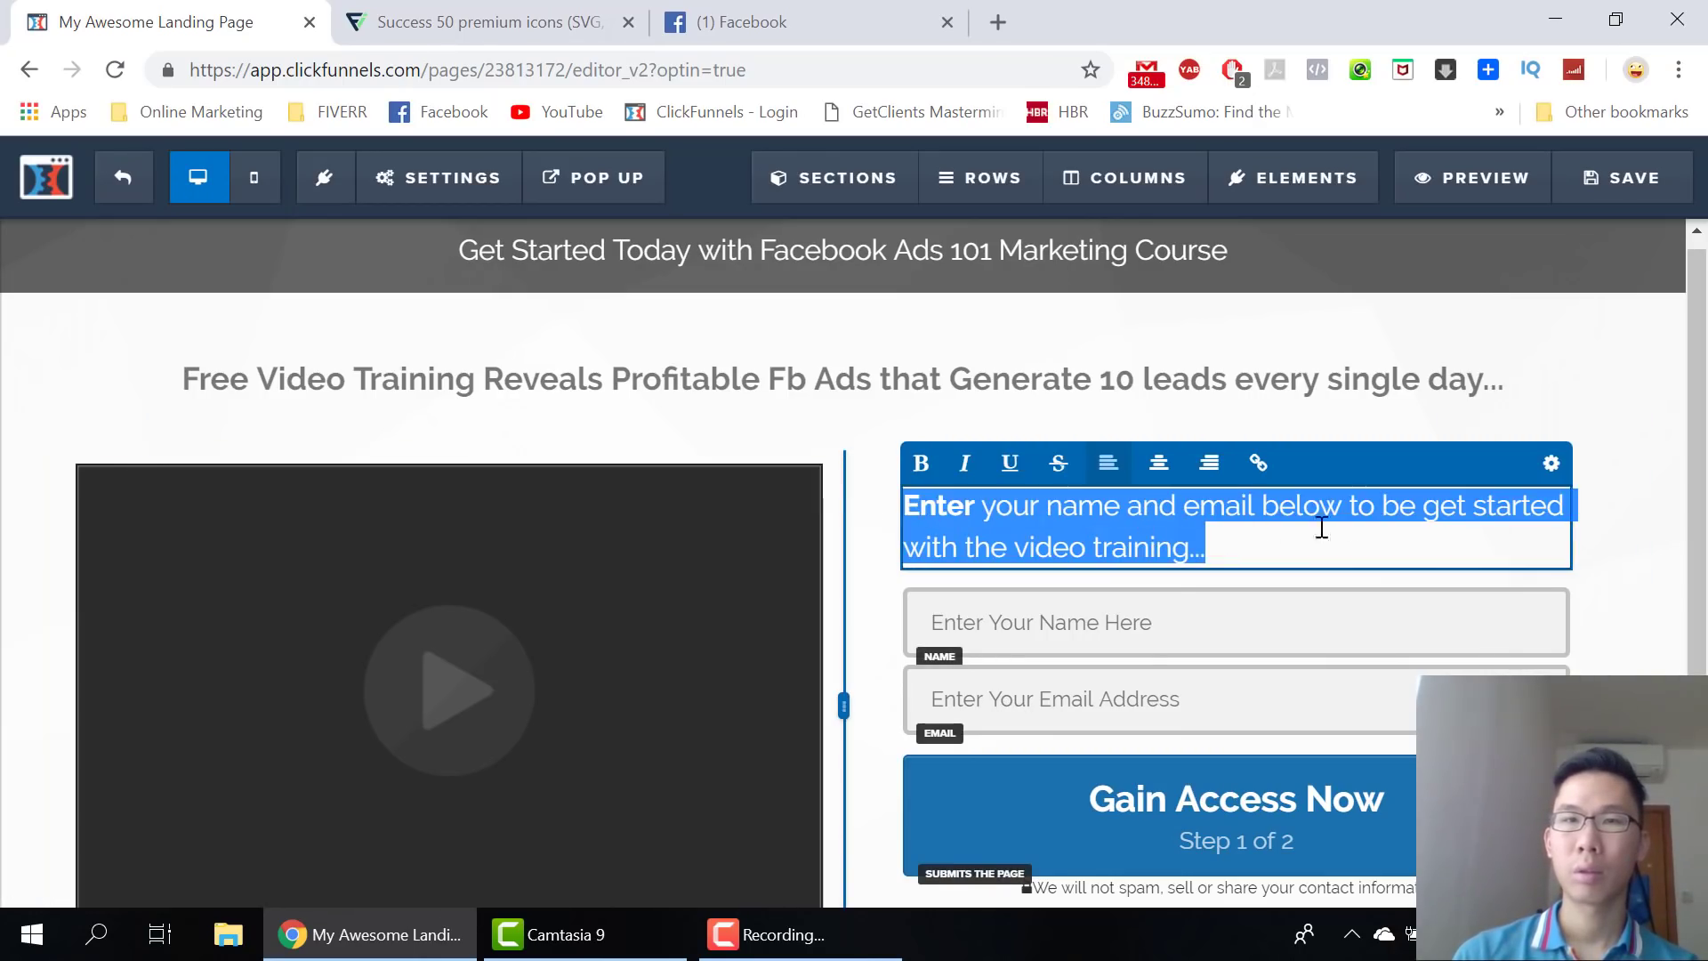
{"action": "left_click", "coordinate": [920, 474]}
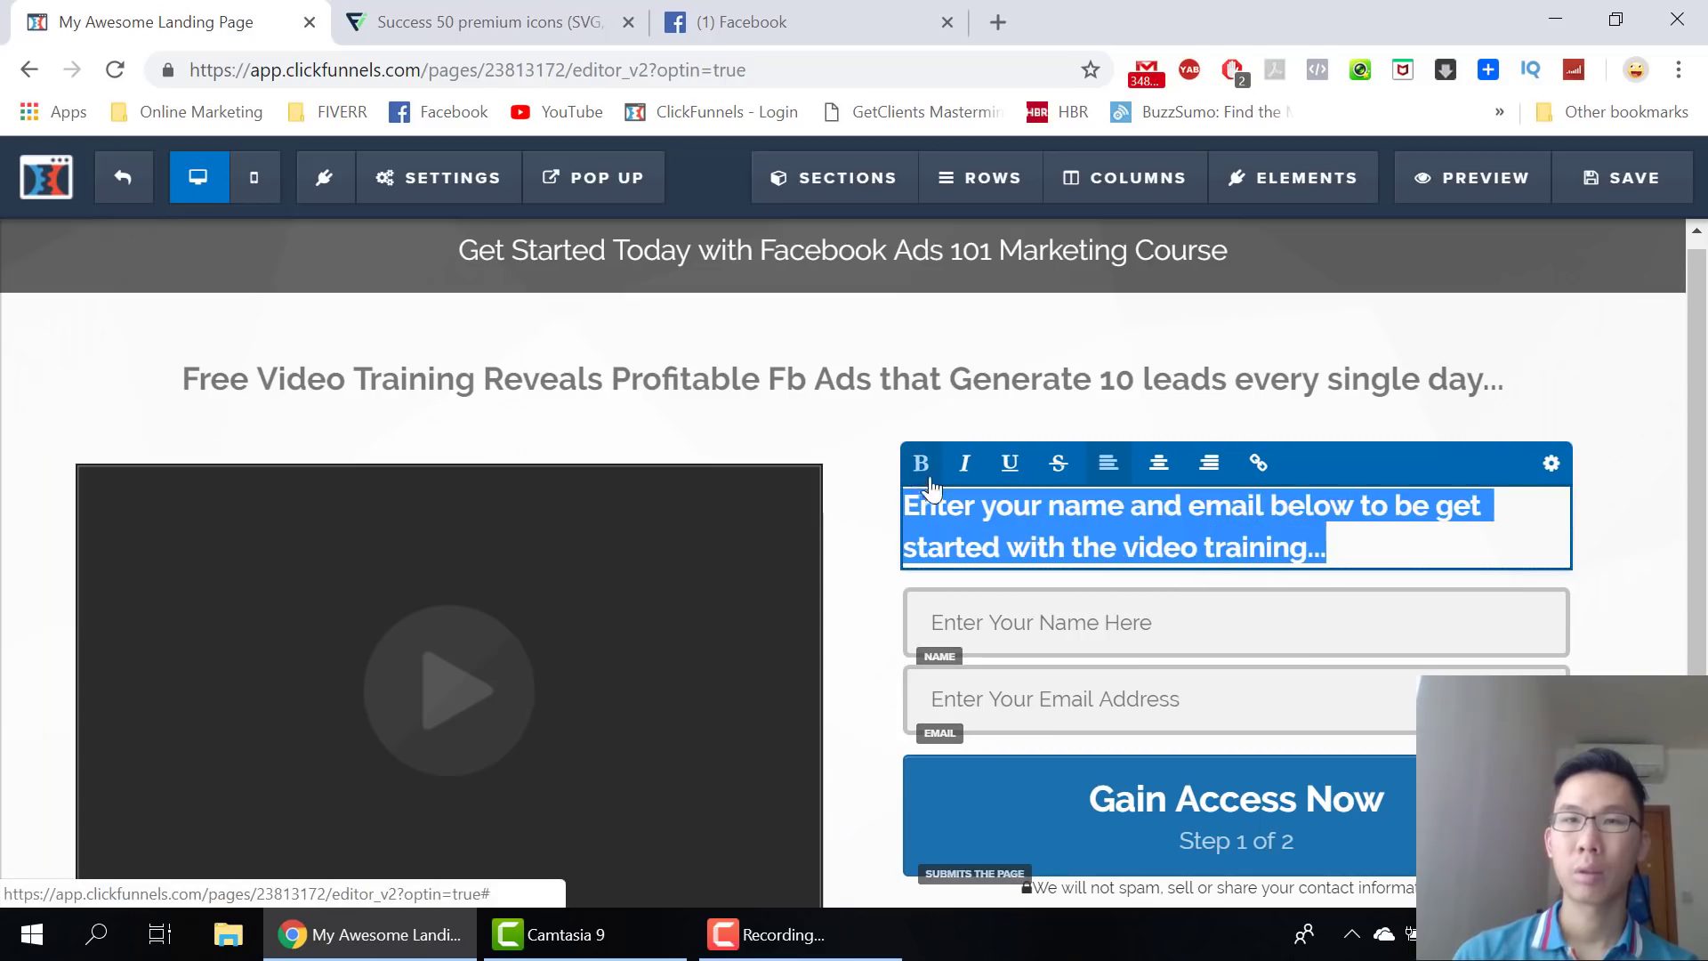
{"action": "left_click", "coordinate": [1524, 603]}
{"action": "scroll", "coordinate": [1593, 583], "scroll_direction": "down", "scroll_amount": 3}
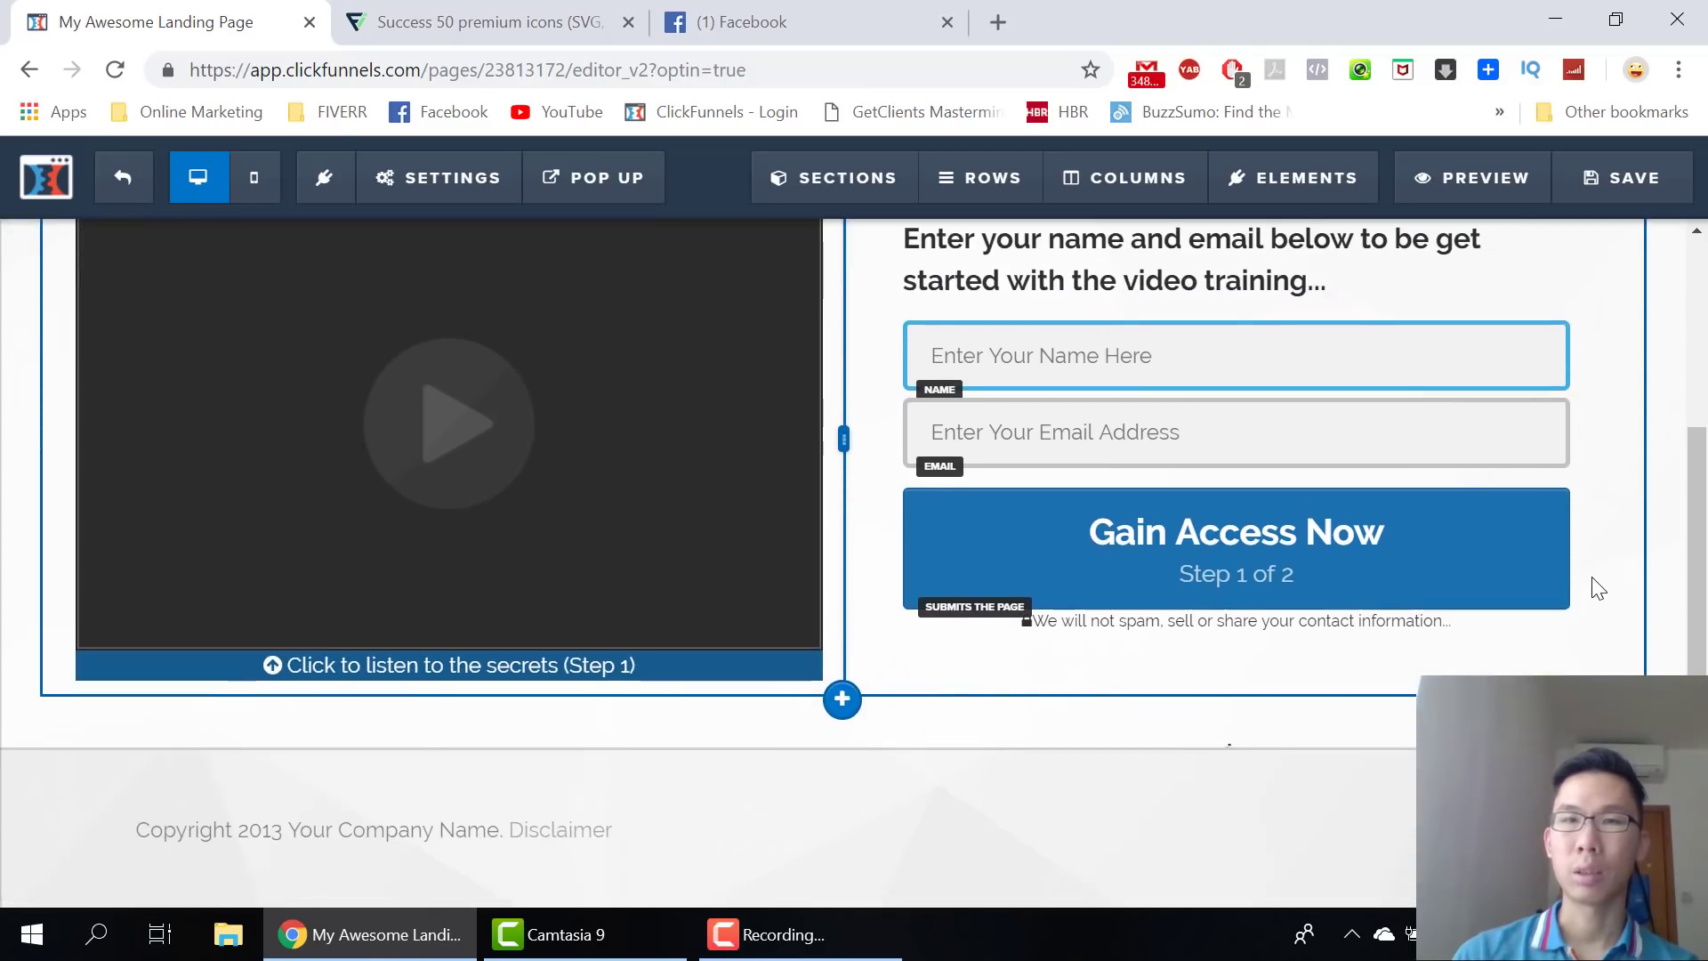
{"action": "left_click", "coordinate": [289, 827]}
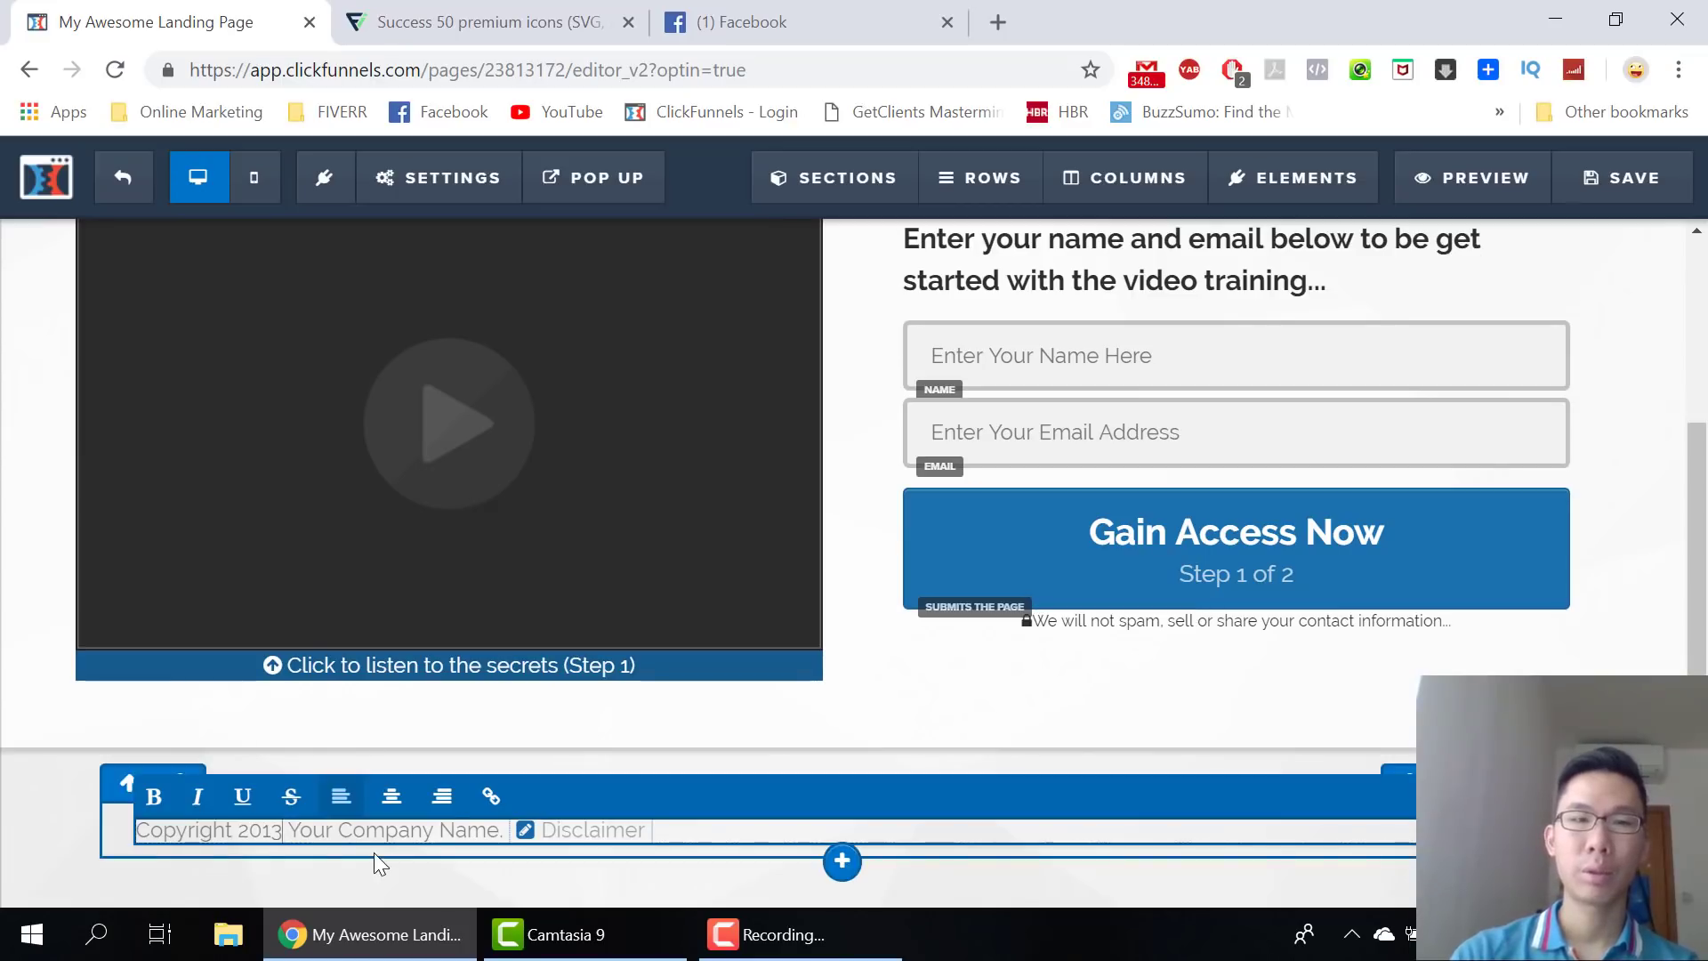
Change the footer year 2013 to 2018 and replace 'Your Company Name.' with 'ATCMarketing.org.'
{"action": "key", "text": "BackSpace"}
{"action": "type", "text": "8"}
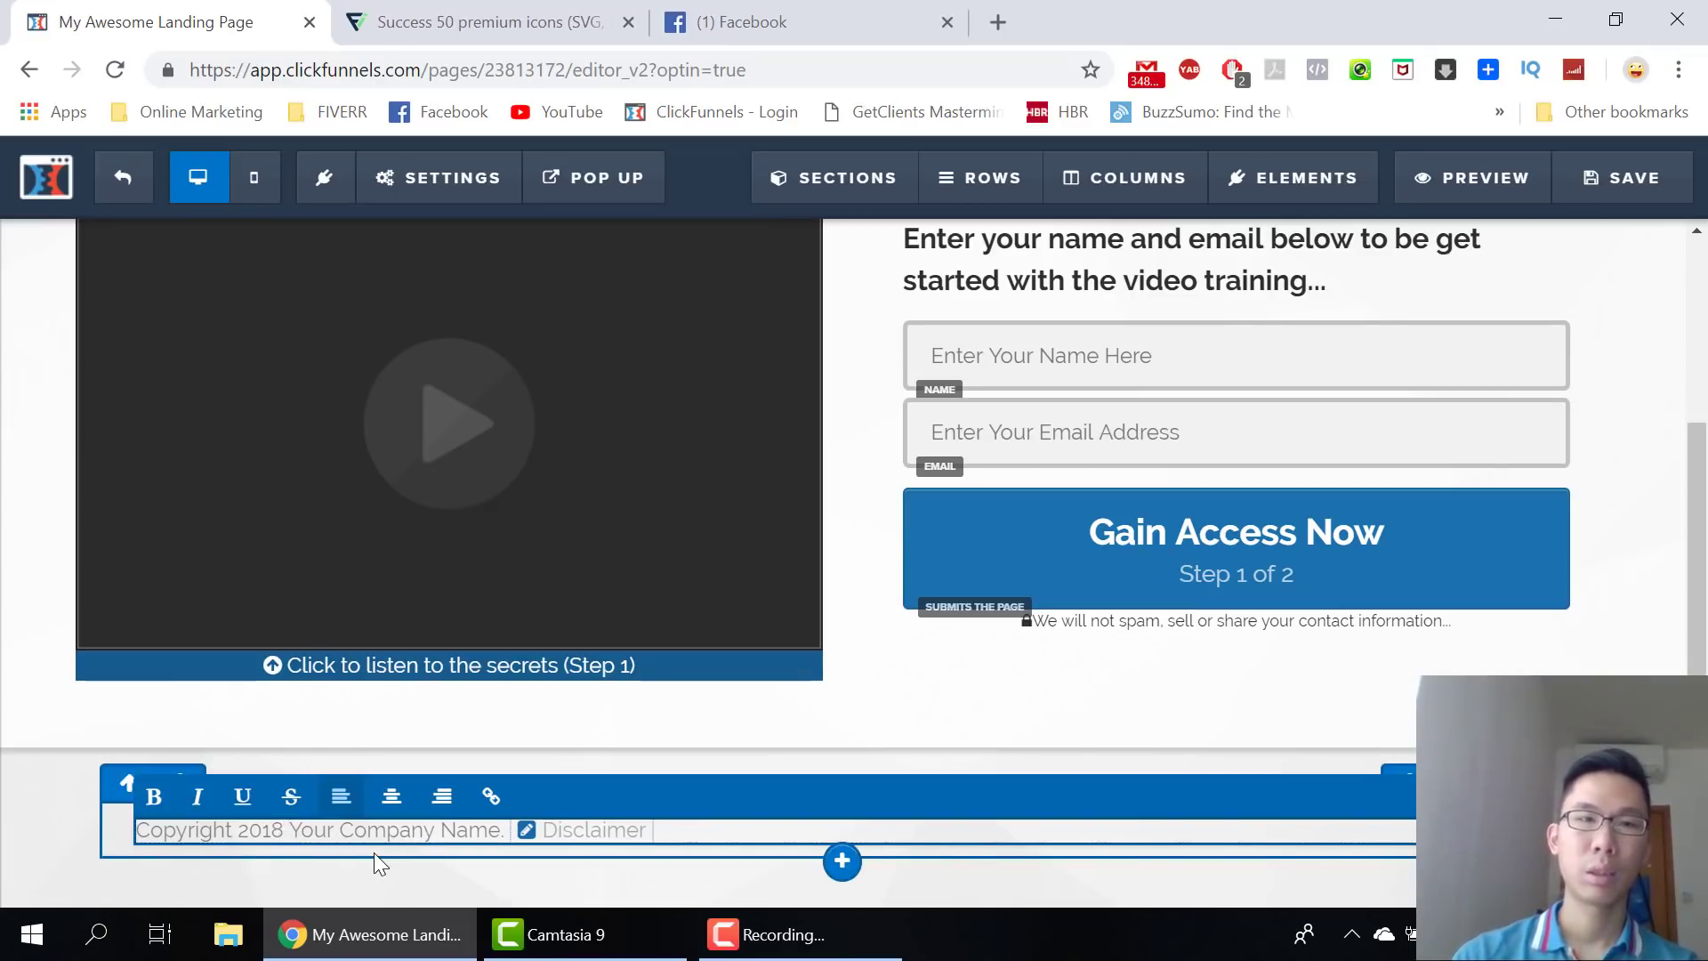
{"action": "left_click_drag", "start_coordinate": [502, 829], "coordinate": [291, 830]}
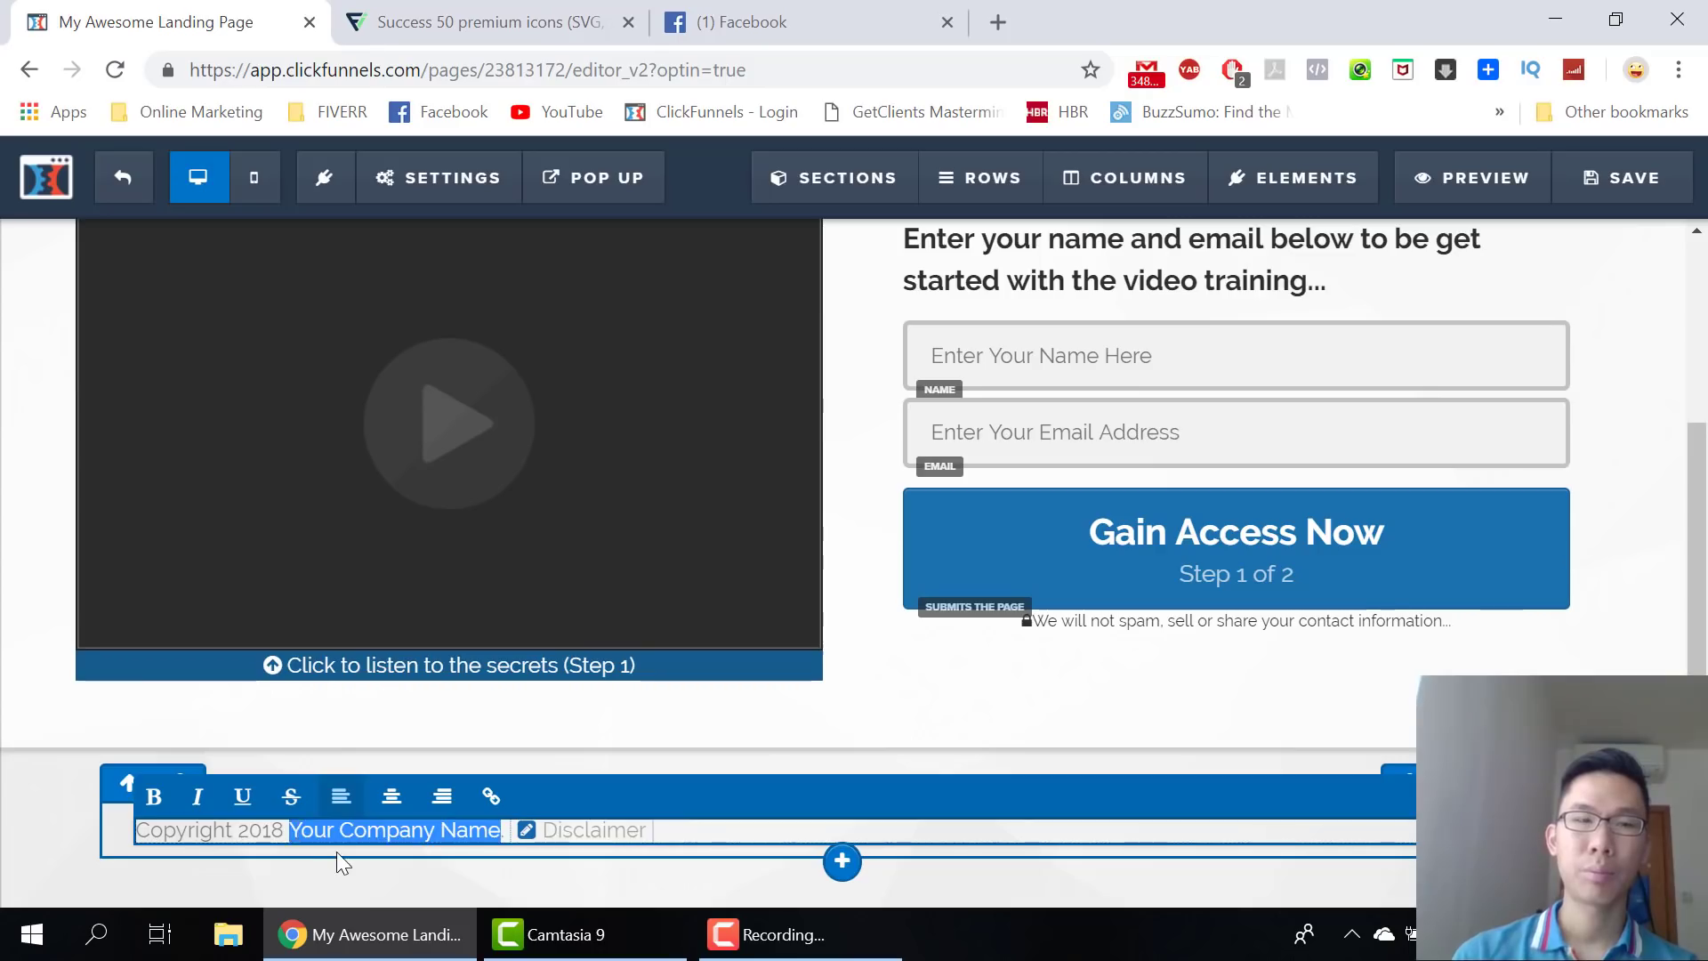
{"action": "type", "text": "ATCMarket"}
{"action": "type", "text": "ing."}
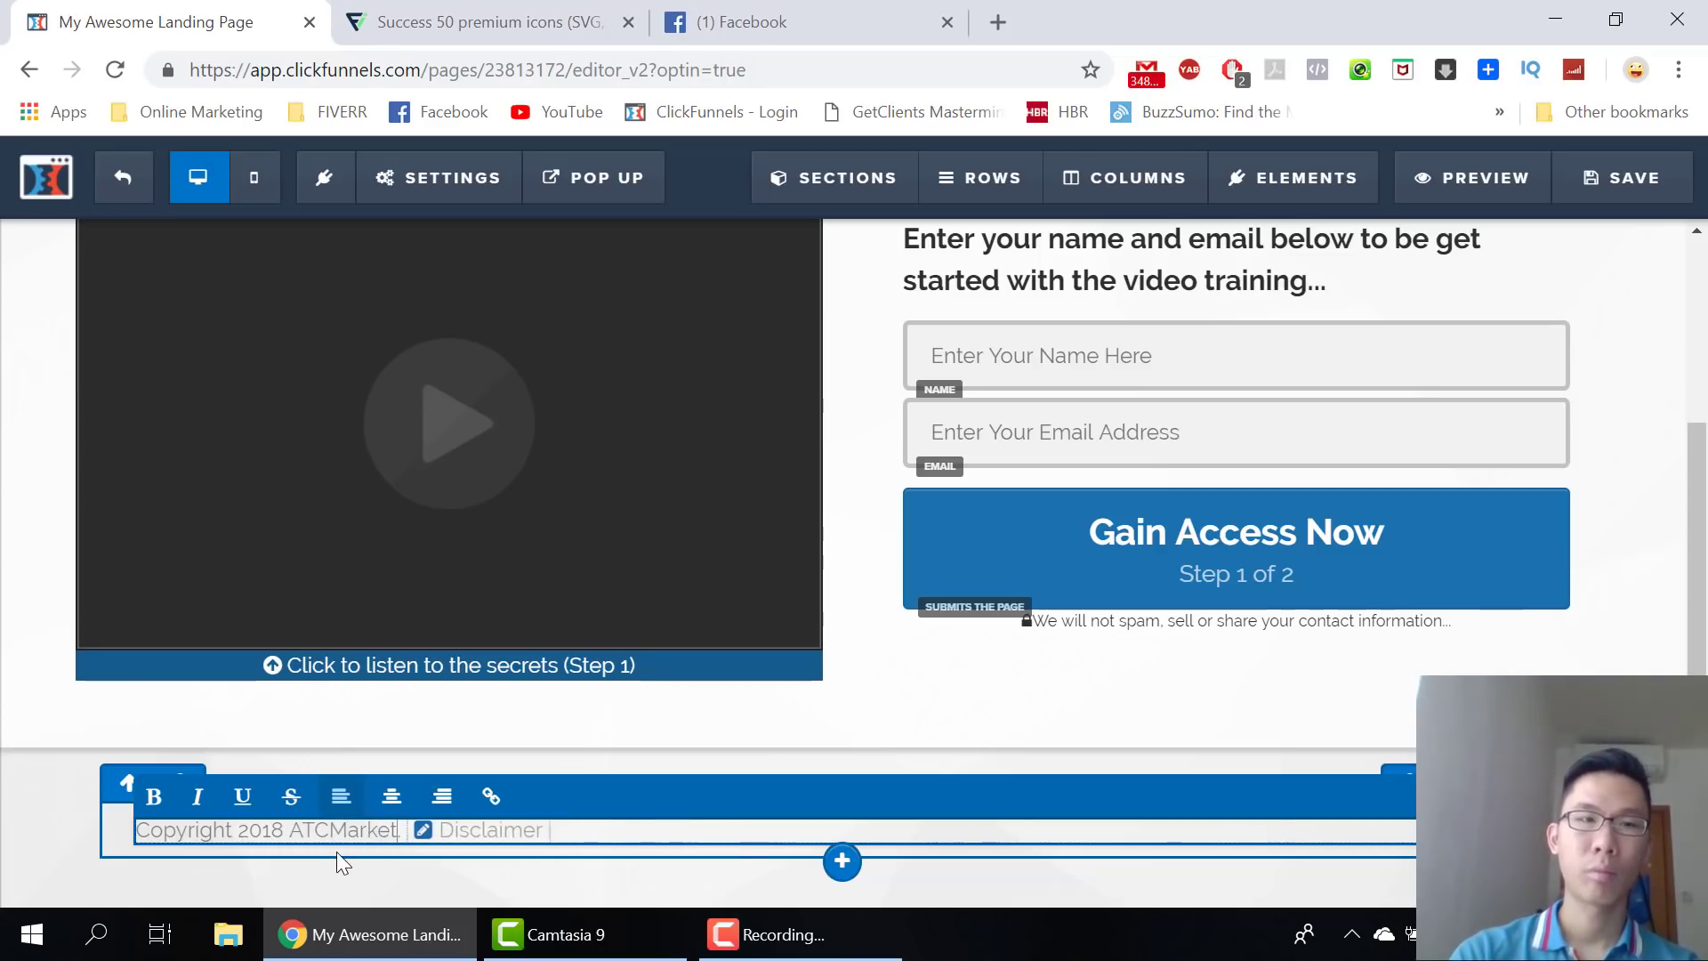
{"action": "type", "text": "org."}
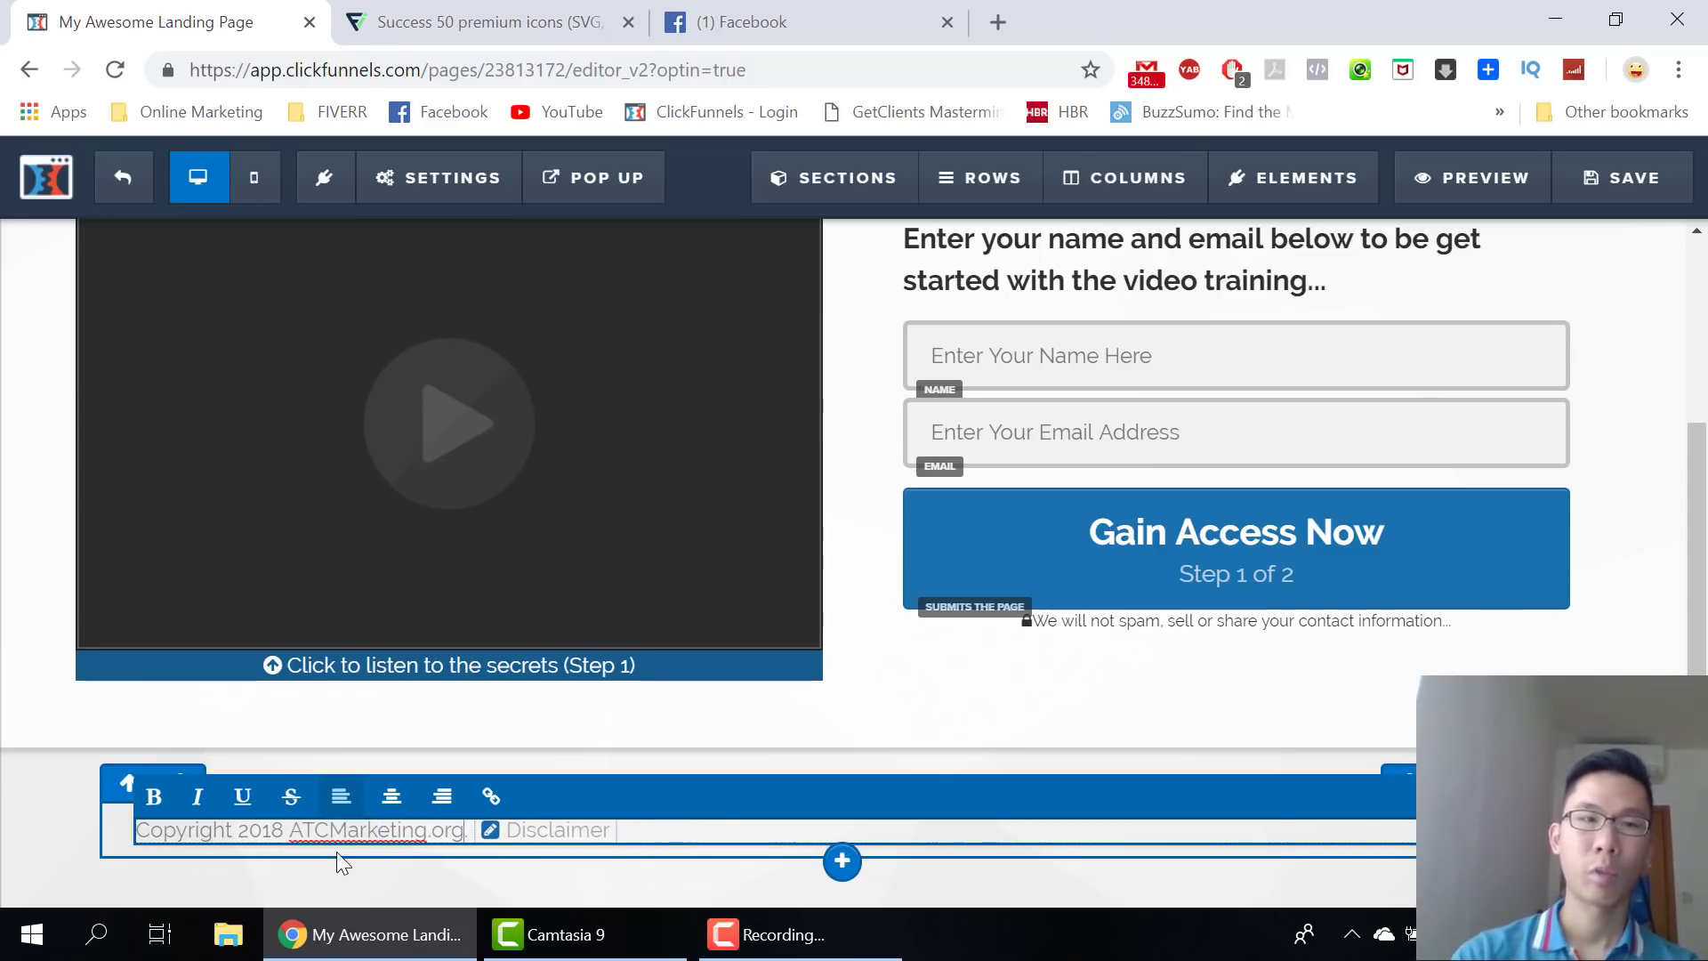
Set the headline row's text colour to the recently used red #d80023
{"action": "left_click", "coordinate": [9, 610]}
{"action": "scroll", "coordinate": [161, 575], "scroll_direction": "up", "scroll_amount": 3}
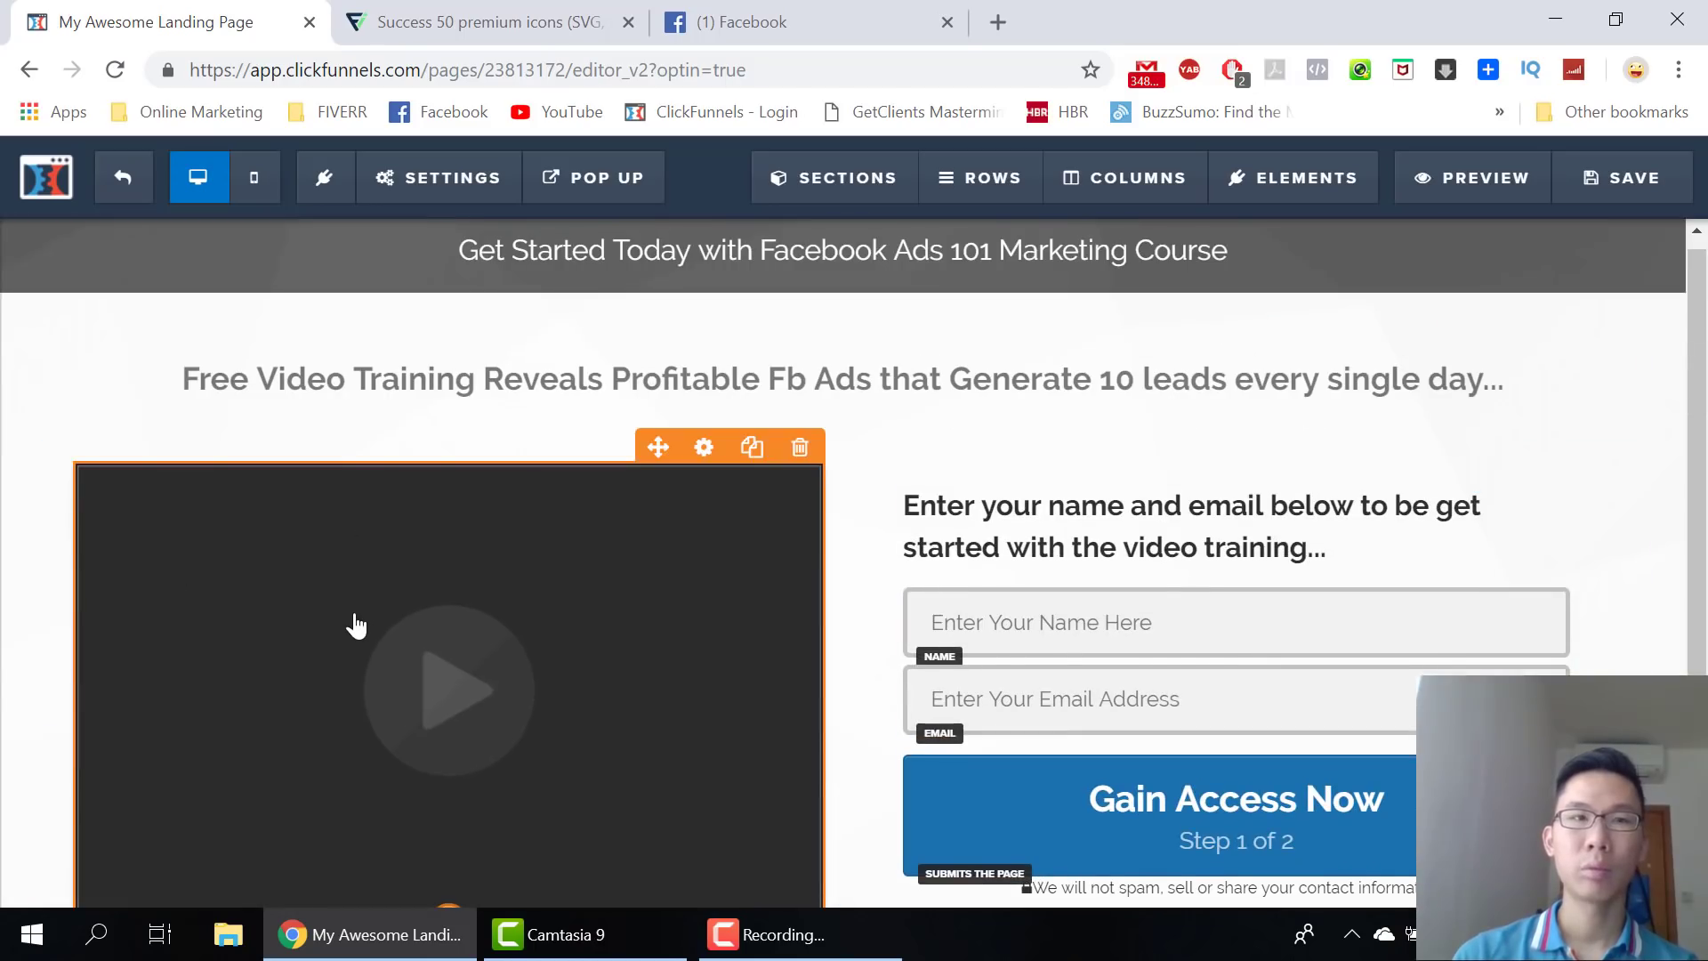
{"action": "left_click", "coordinate": [352, 625]}
{"action": "left_click", "coordinate": [408, 425]}
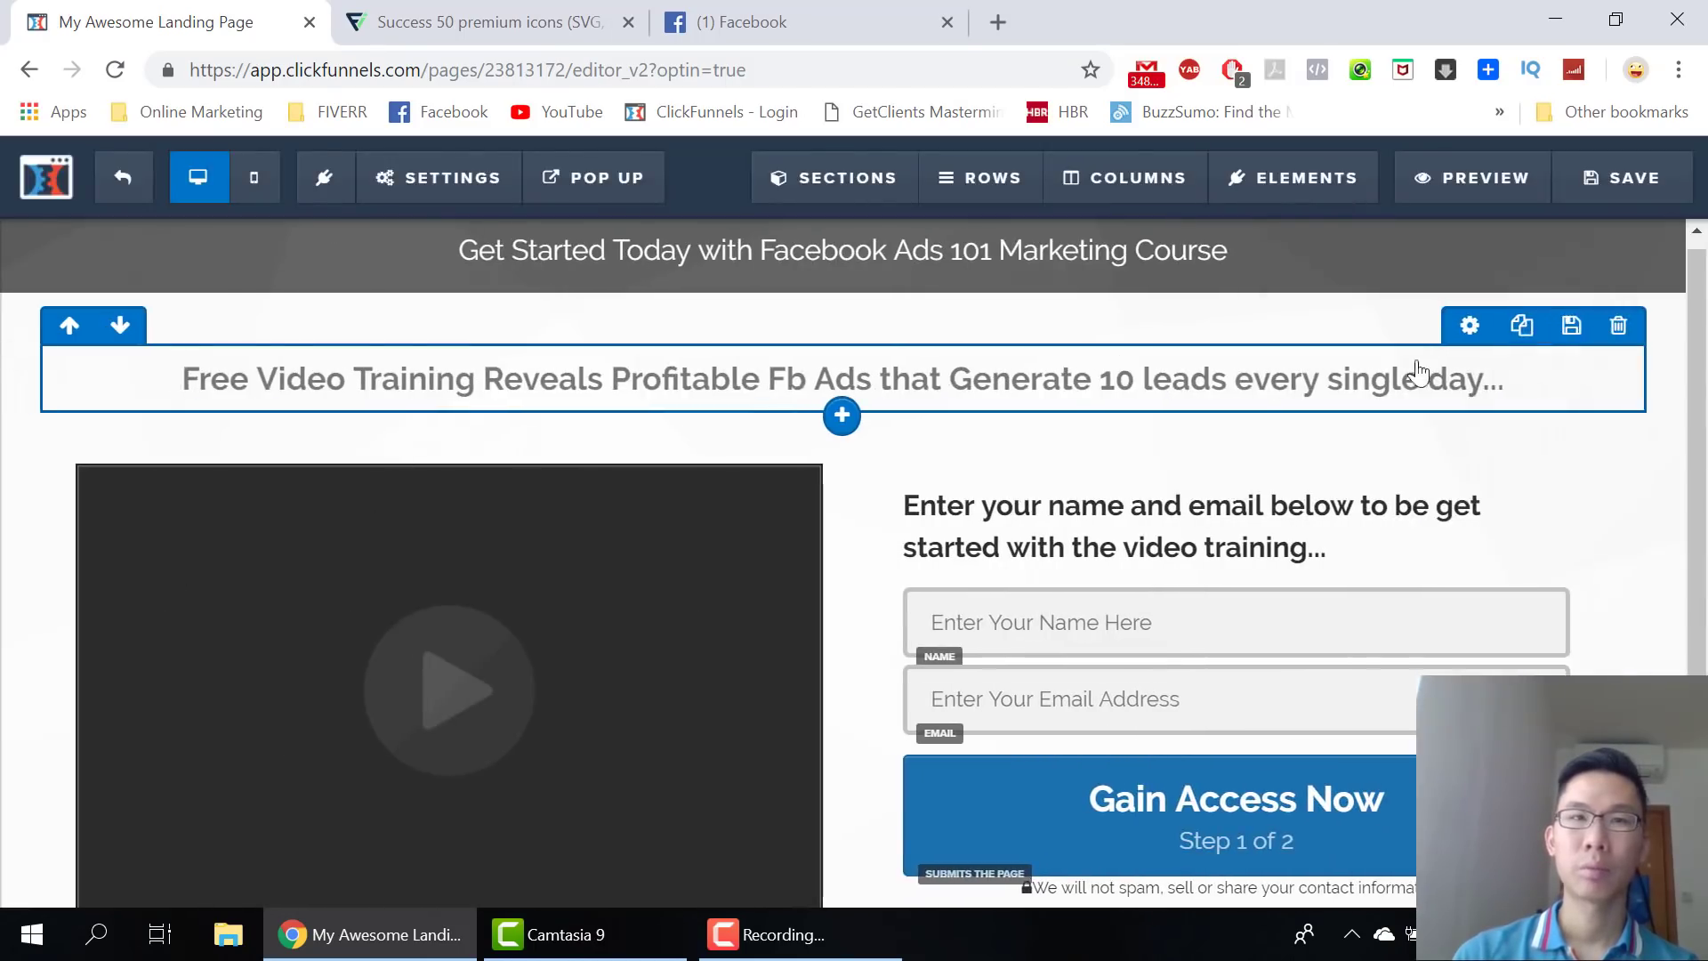
{"action": "left_click", "coordinate": [1469, 326]}
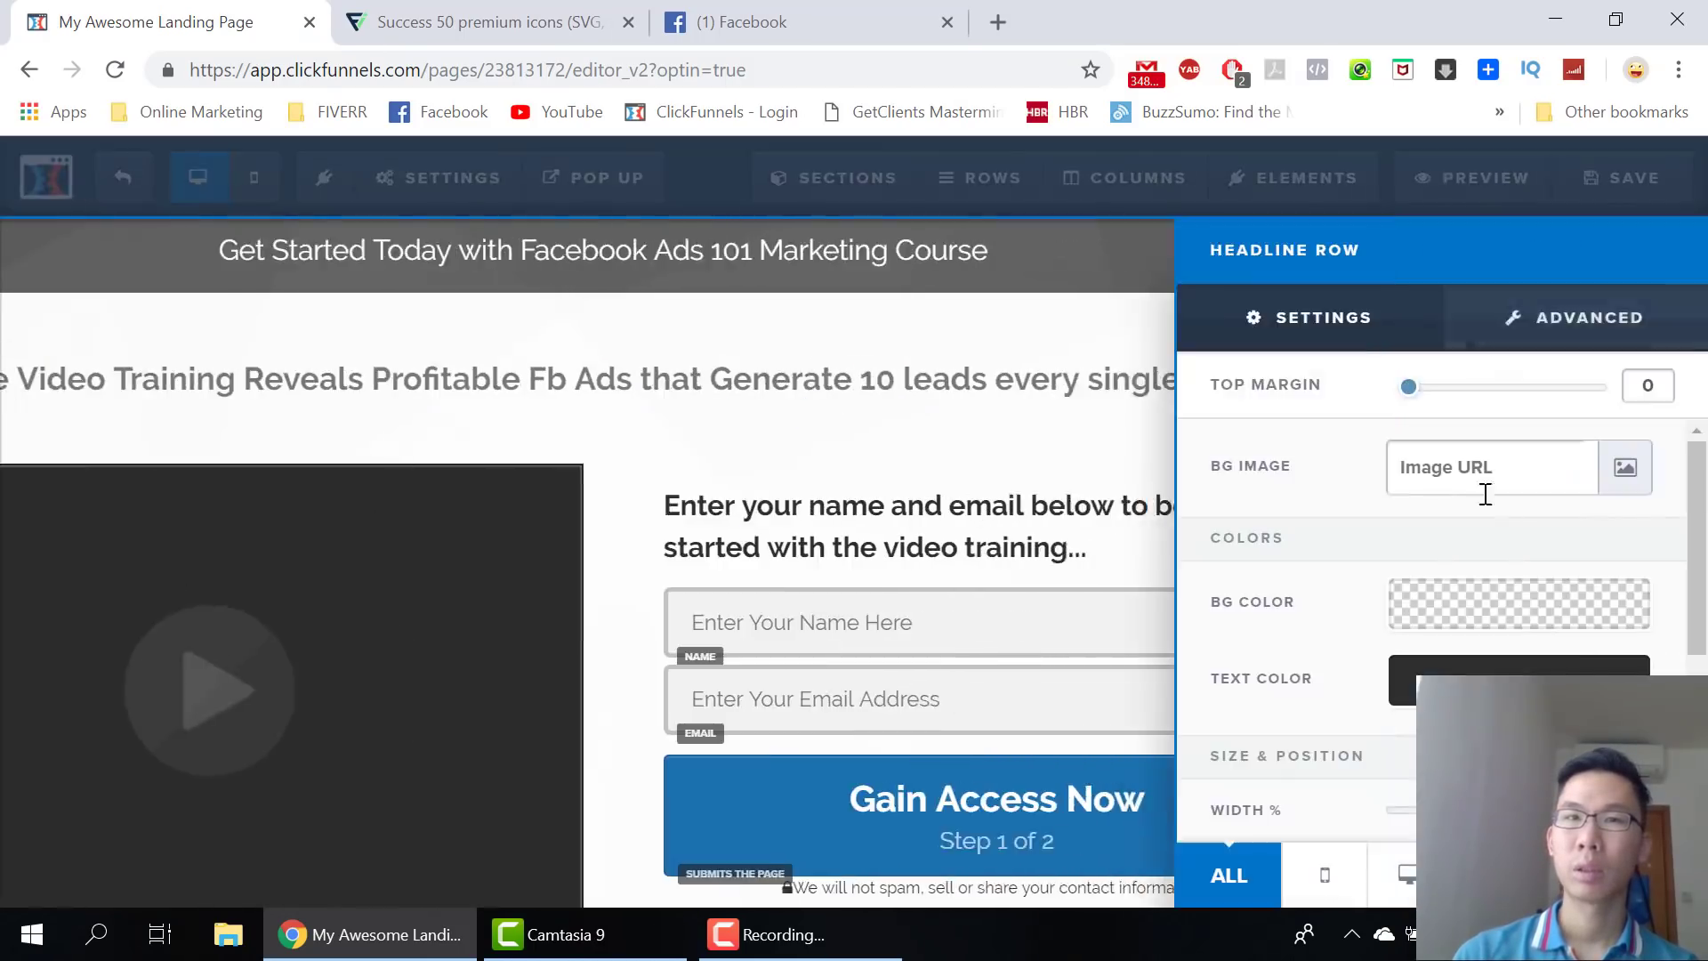
{"action": "scroll", "coordinate": [1484, 656], "scroll_direction": "down", "scroll_amount": 2}
{"action": "scroll", "coordinate": [1481, 644], "scroll_direction": "up", "scroll_amount": 4}
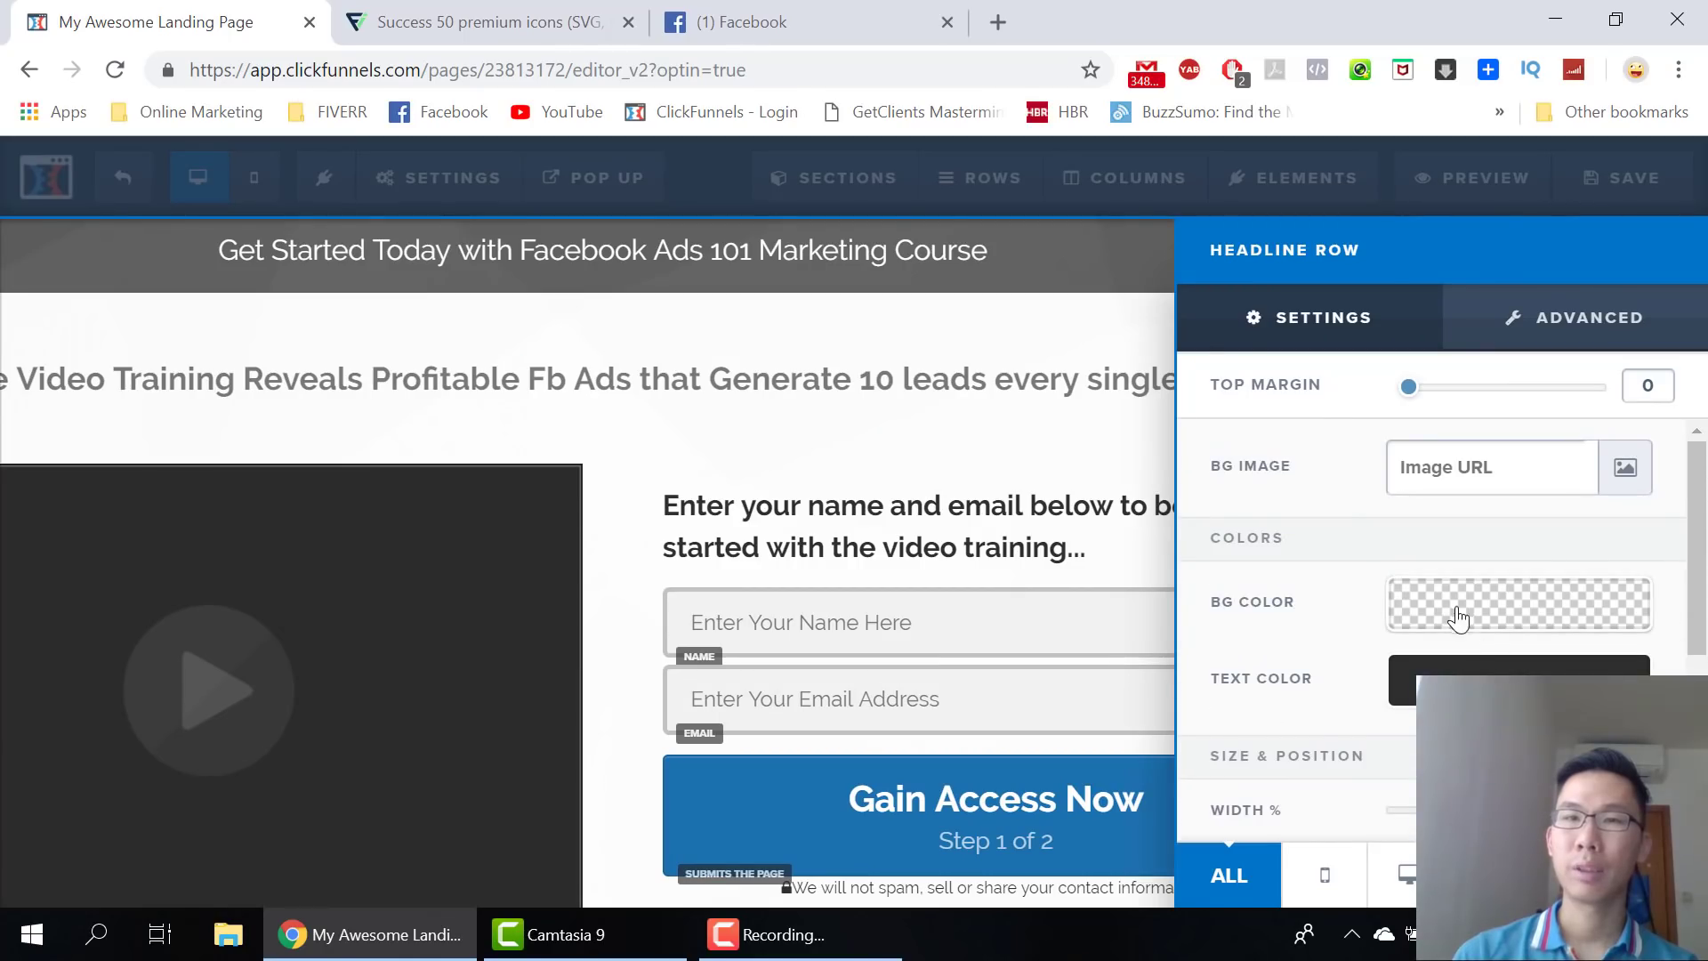
{"action": "left_click", "coordinate": [1434, 680]}
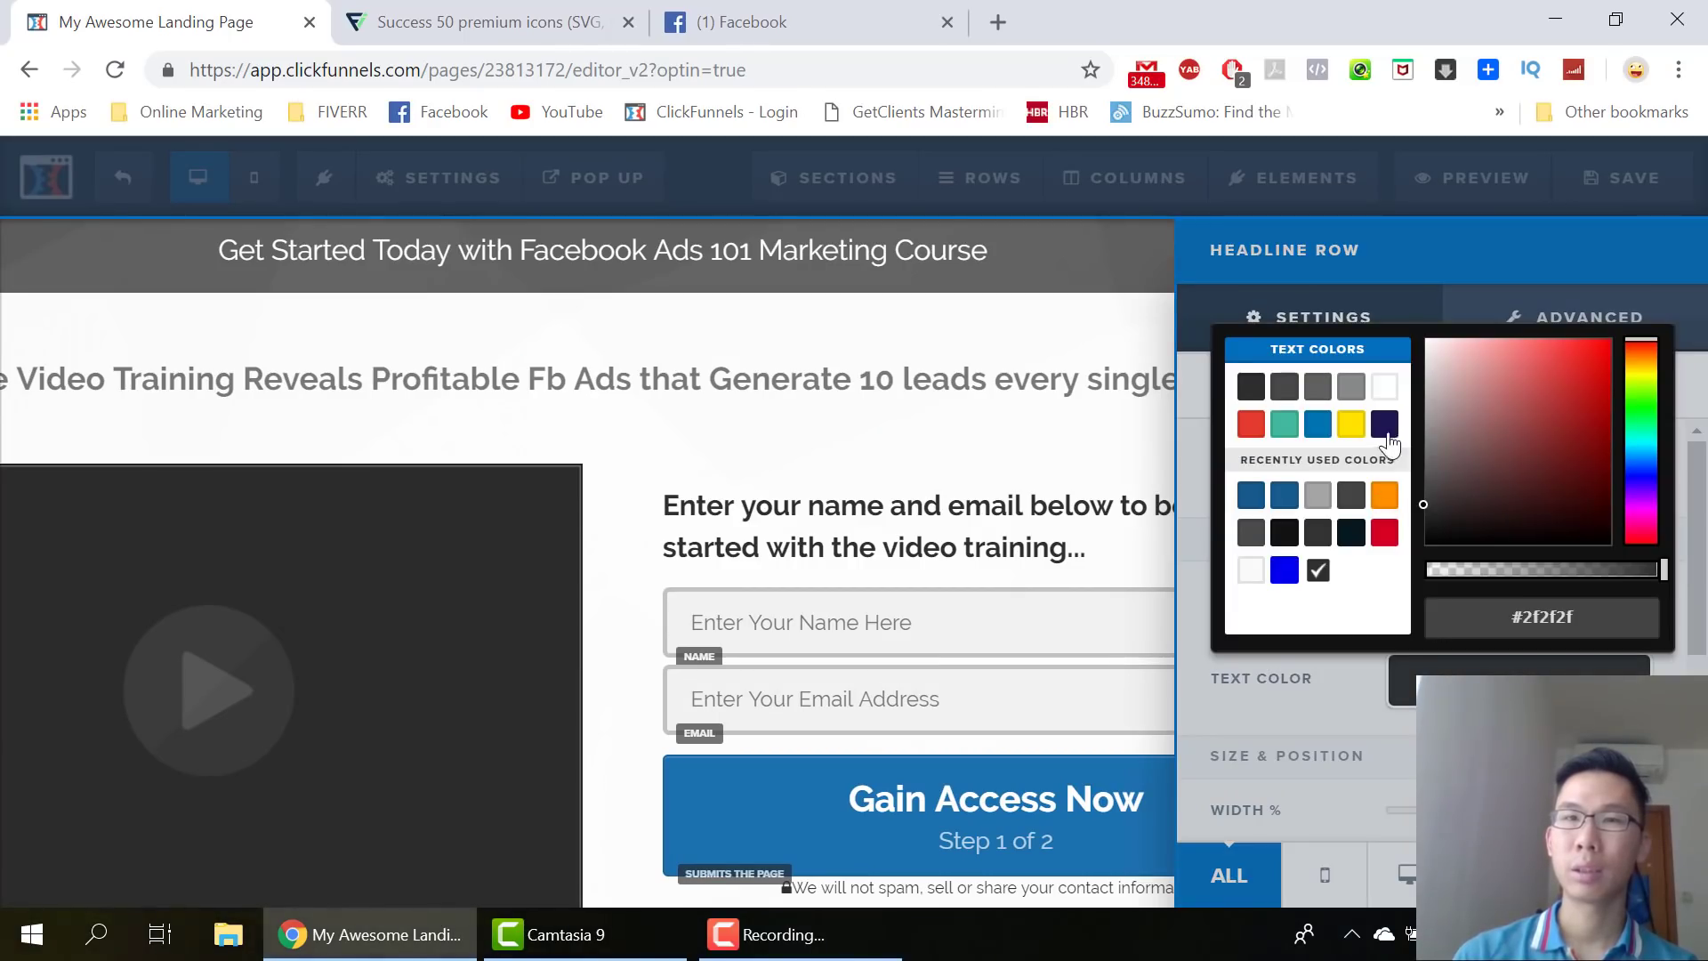
{"action": "left_click", "coordinate": [1250, 386]}
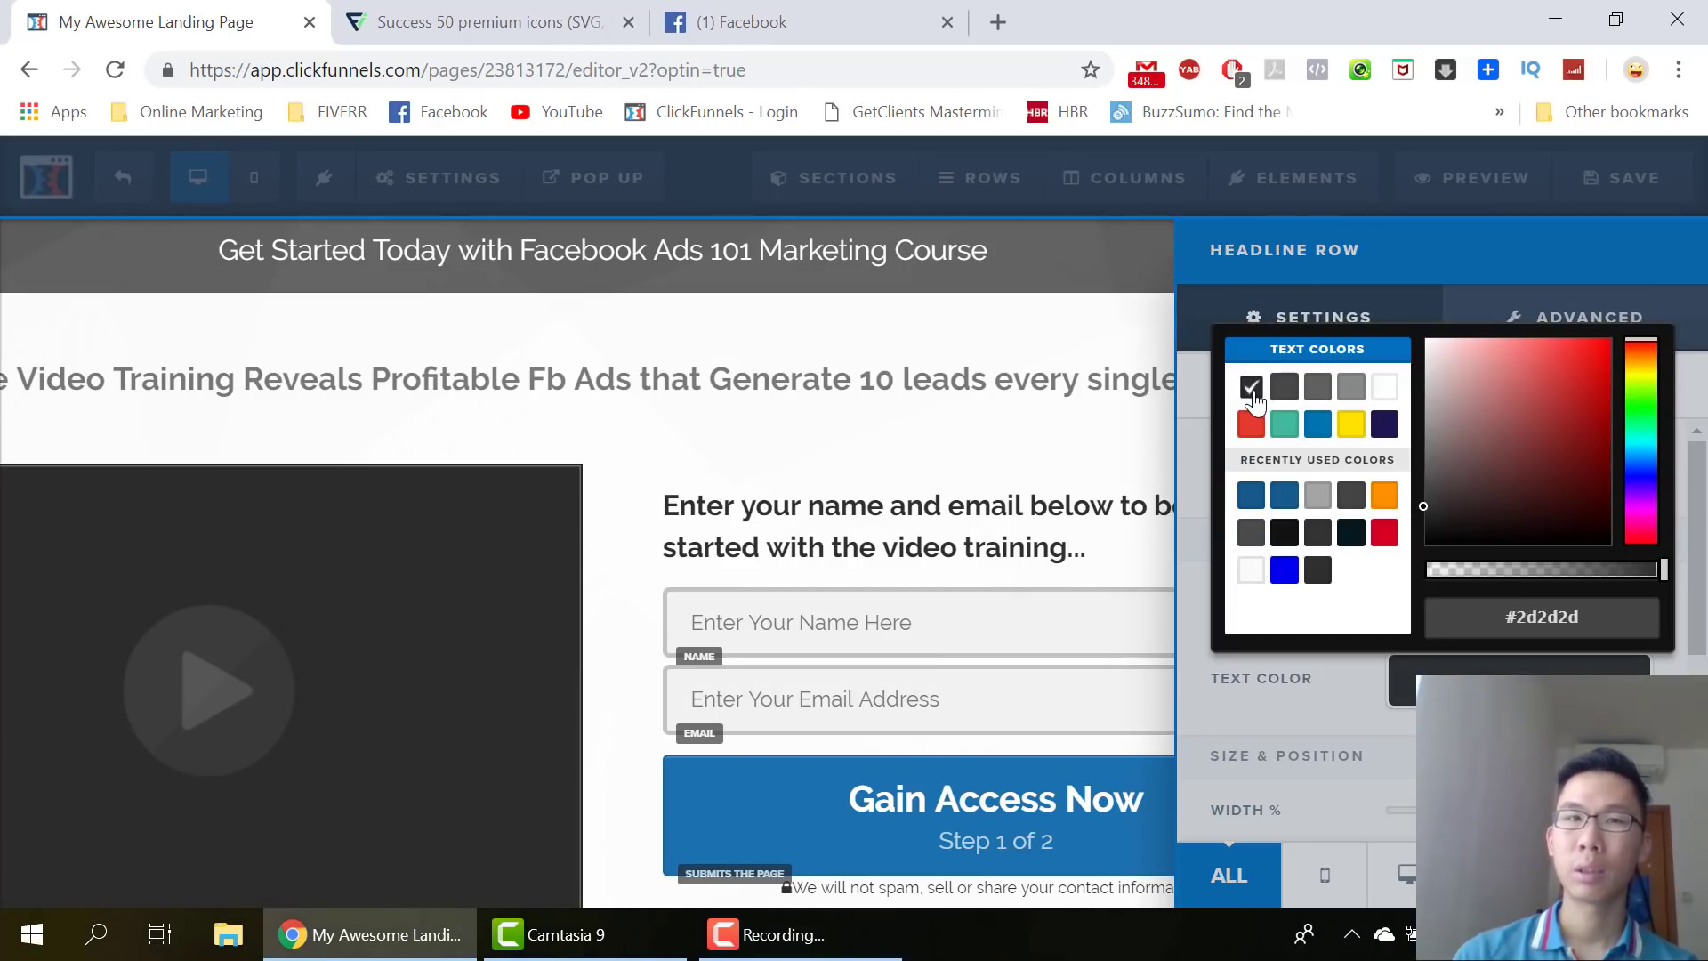
{"action": "left_click", "coordinate": [1384, 531]}
{"action": "left_click", "coordinate": [823, 391]}
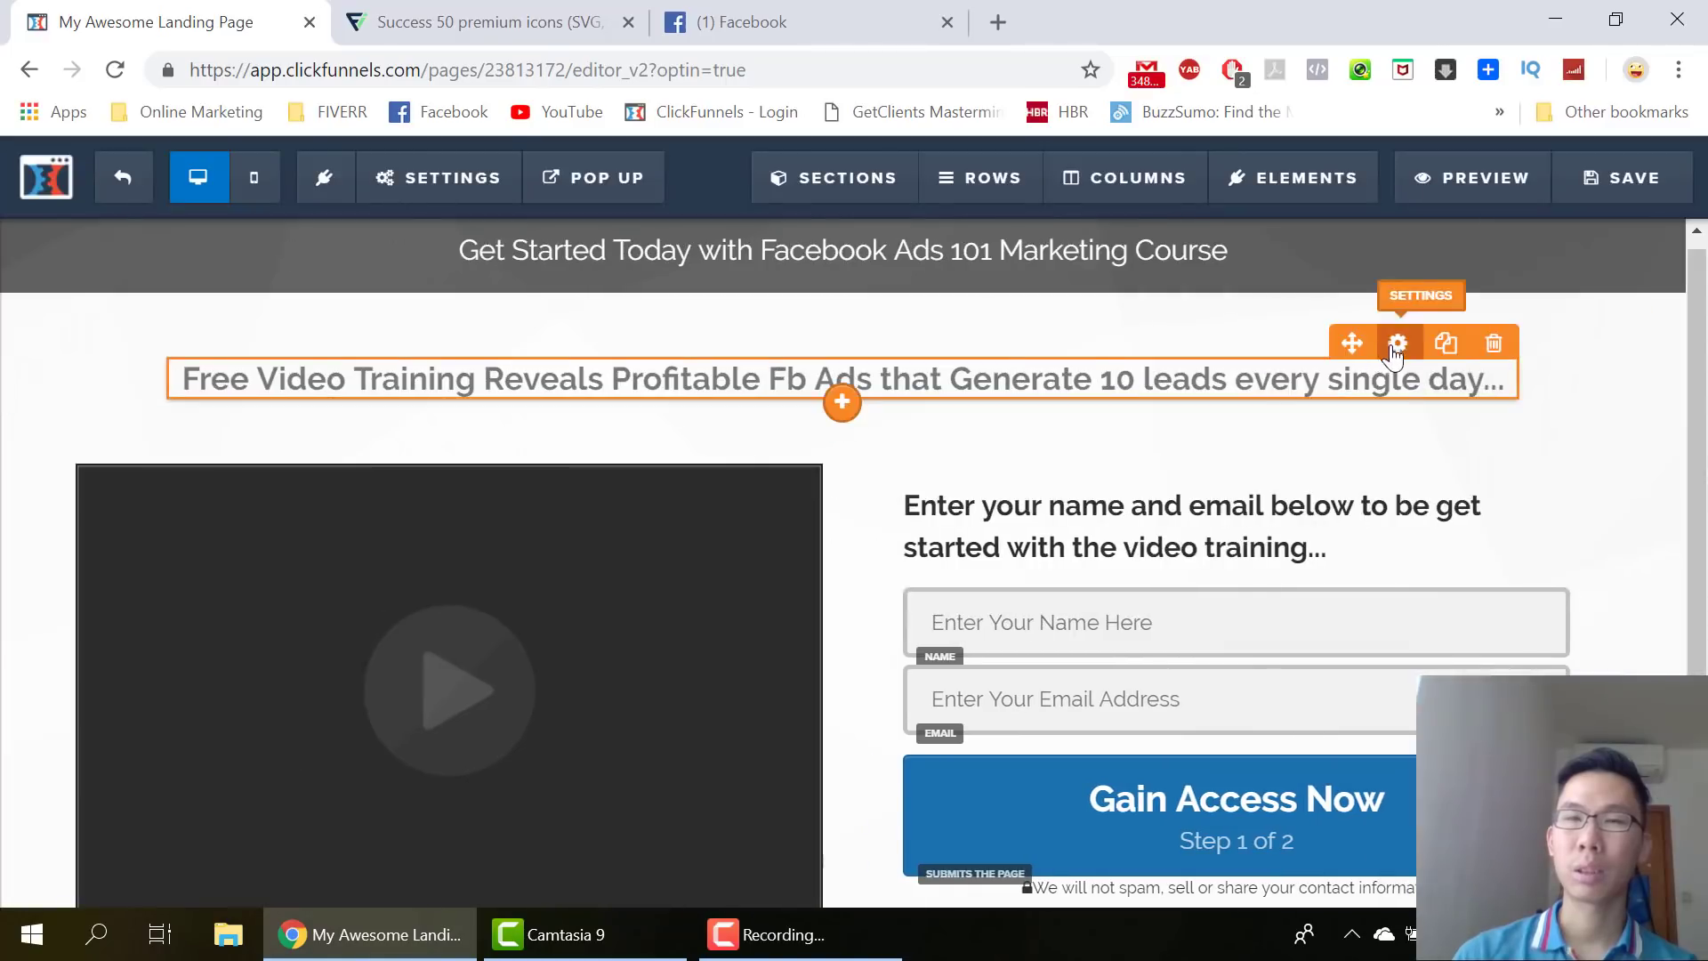
Give the pre-headline a red #e43b2c bold colour and a 44 px font size
{"action": "left_click", "coordinate": [1393, 354]}
{"action": "scroll", "coordinate": [1551, 641], "scroll_direction": "down", "scroll_amount": 3}
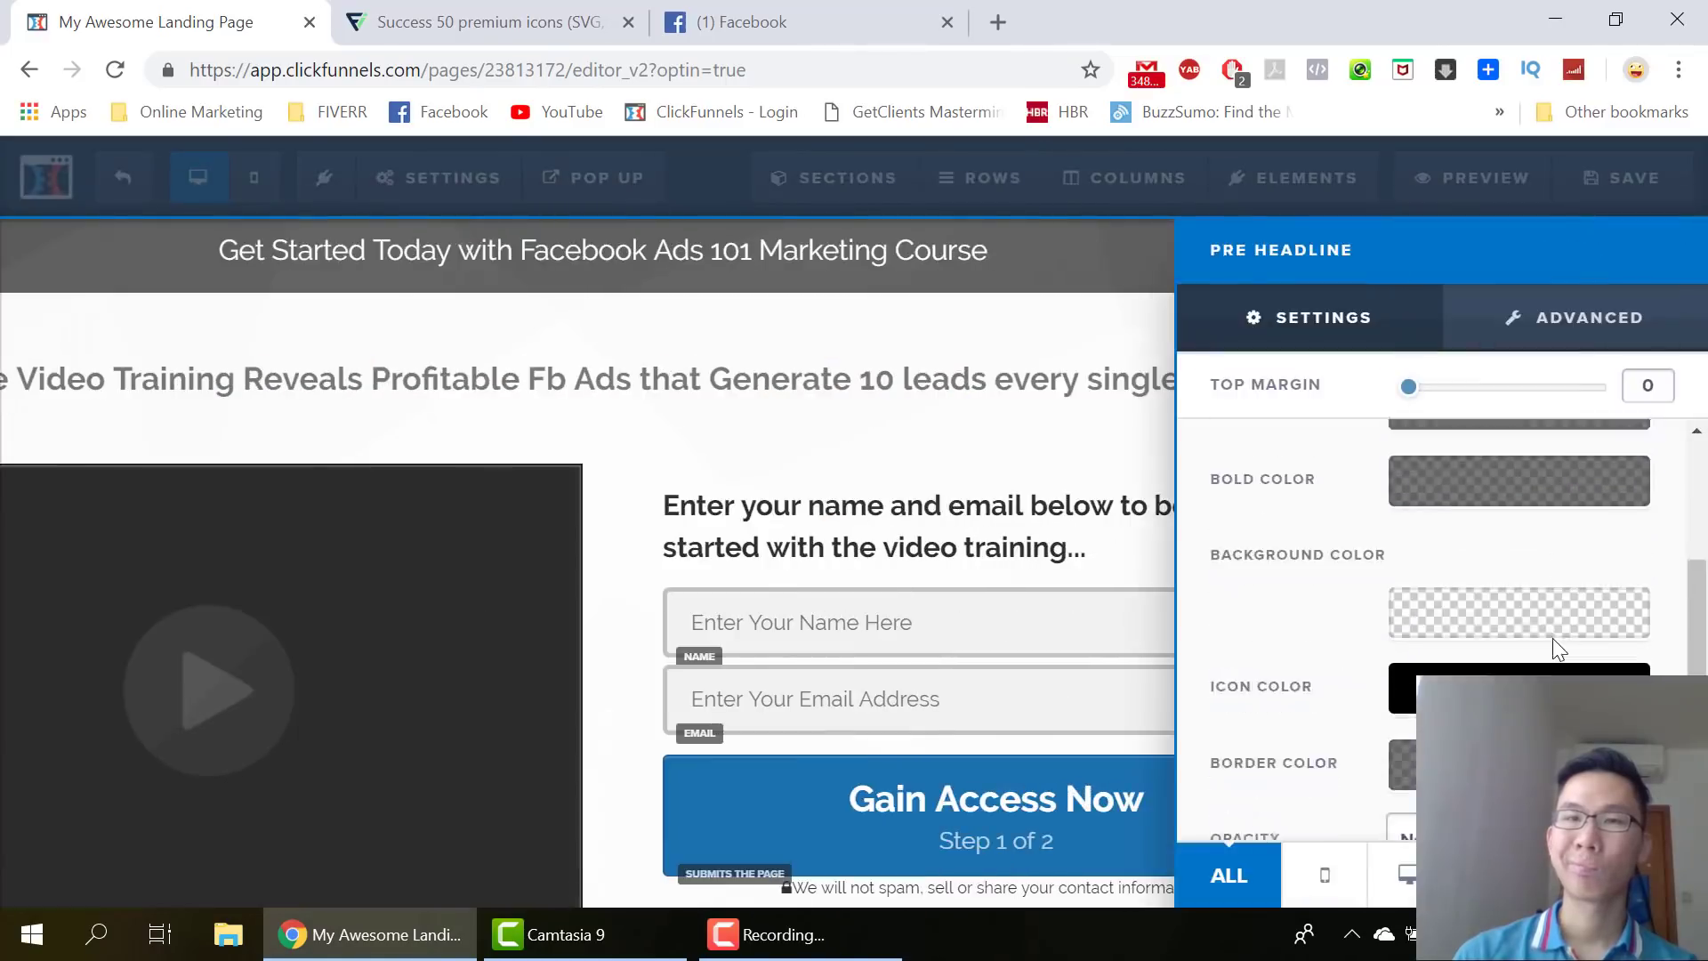
{"action": "scroll", "coordinate": [1392, 649], "scroll_direction": "down", "scroll_amount": 2}
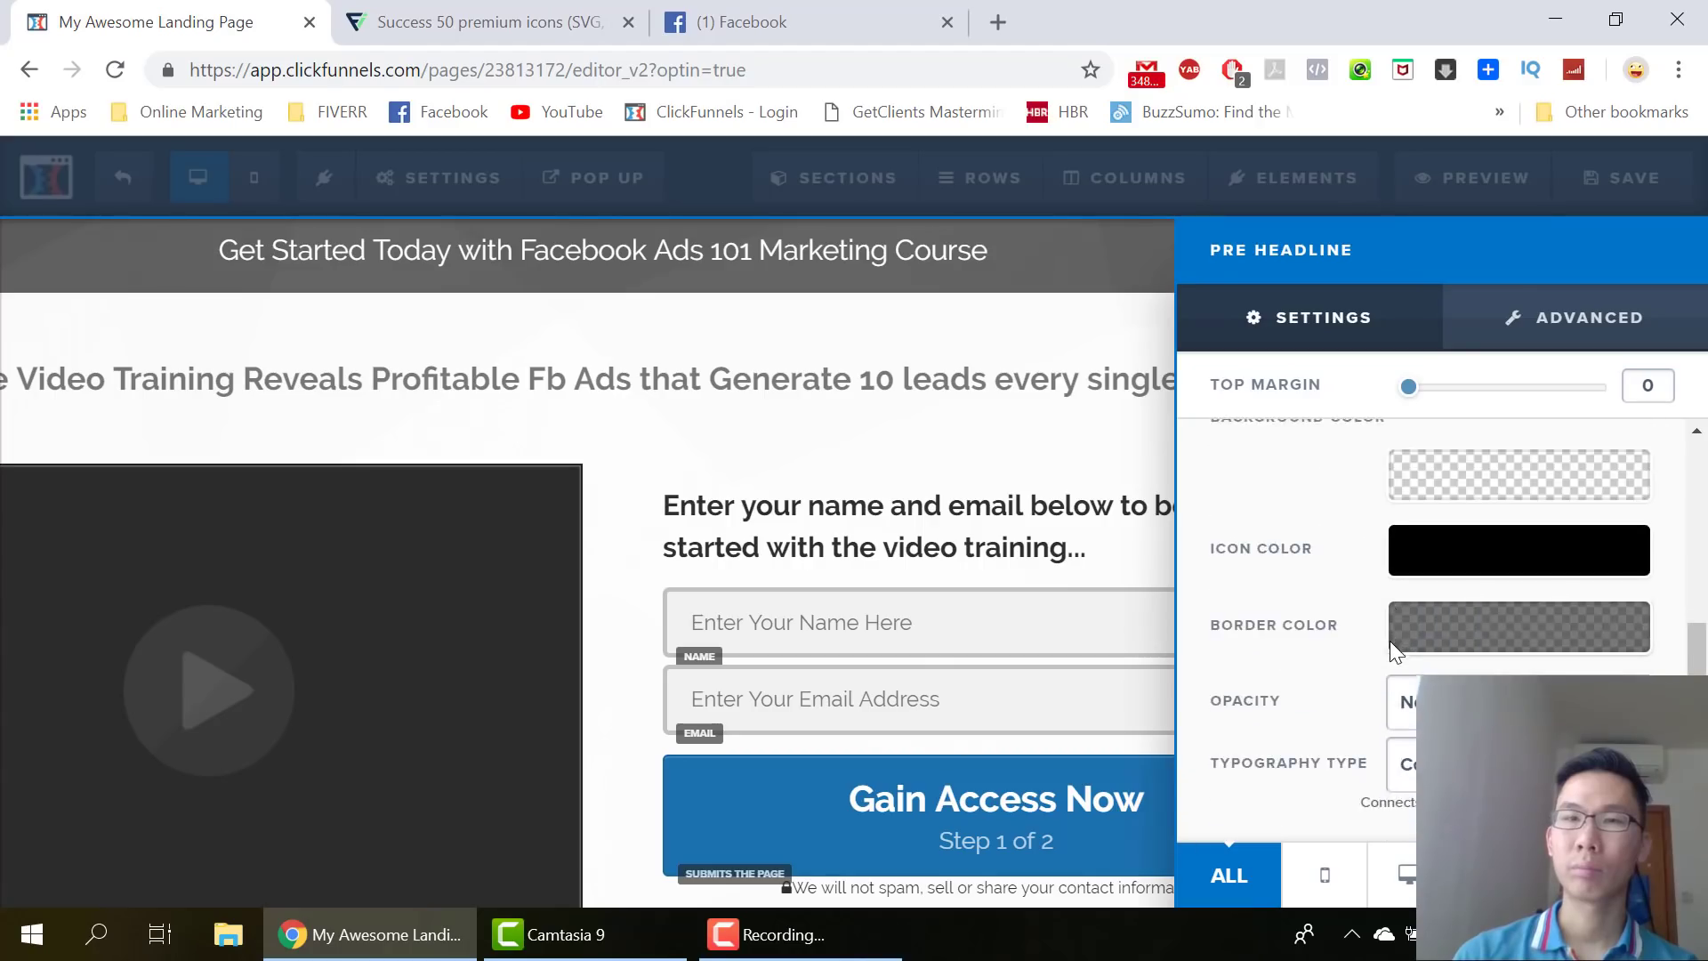
{"action": "scroll", "coordinate": [1391, 647], "scroll_direction": "up", "scroll_amount": 3}
{"action": "left_click", "coordinate": [1425, 623]}
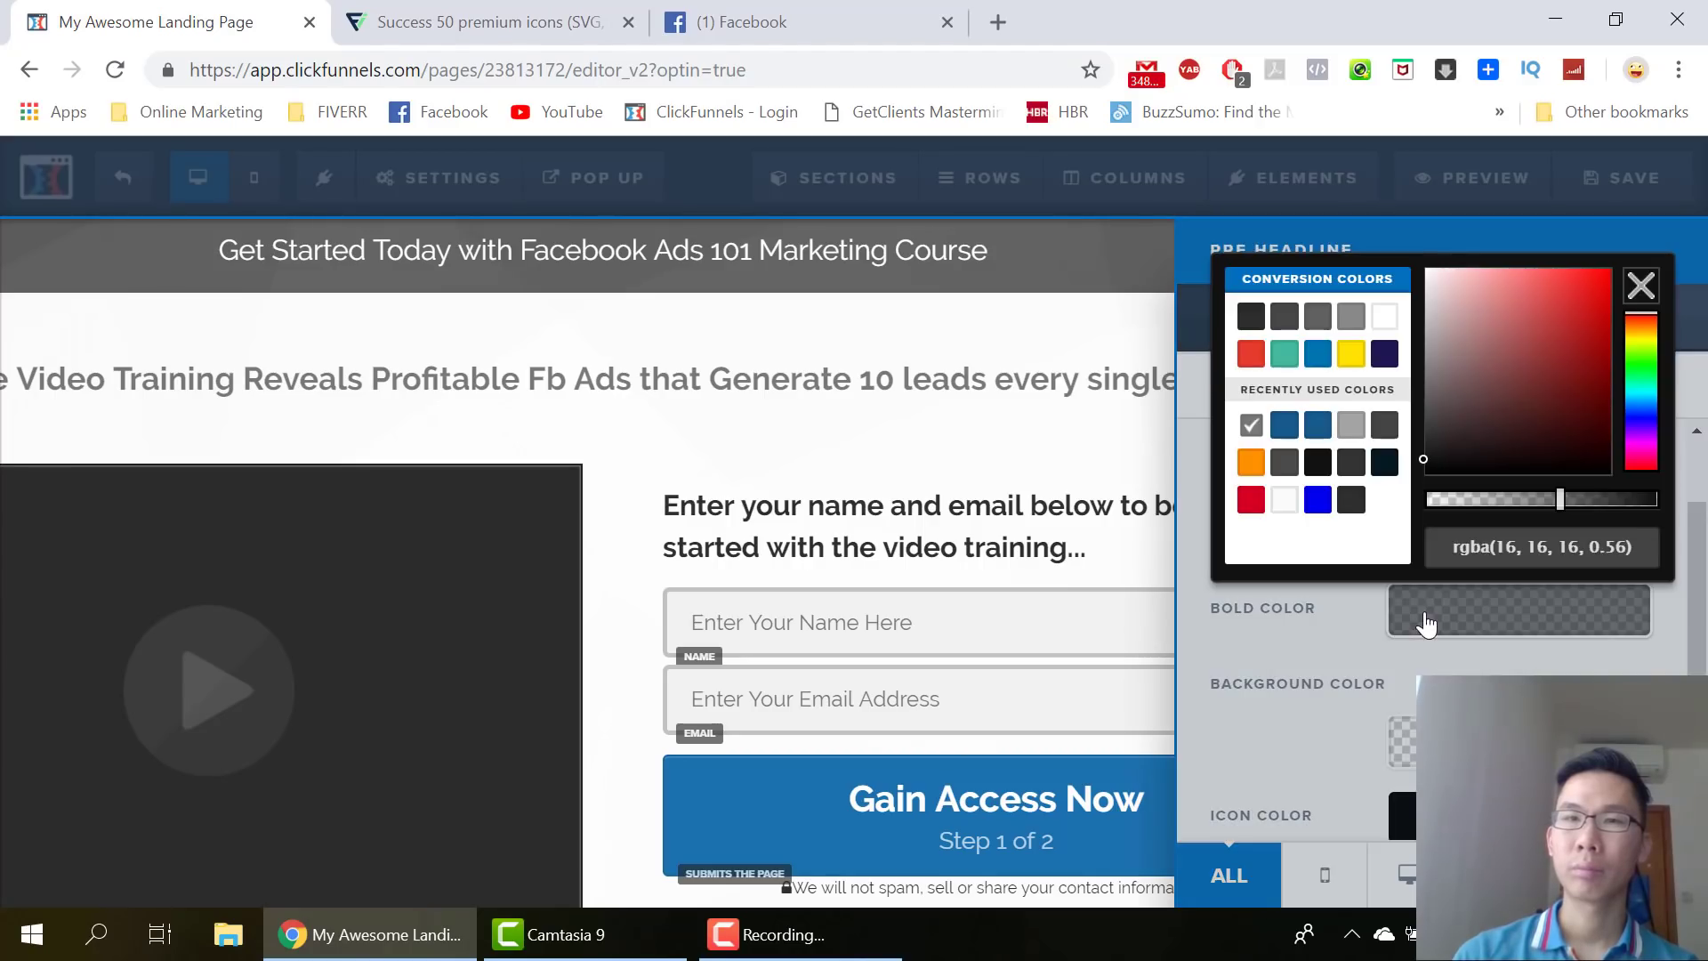
{"action": "left_click", "coordinate": [1248, 325]}
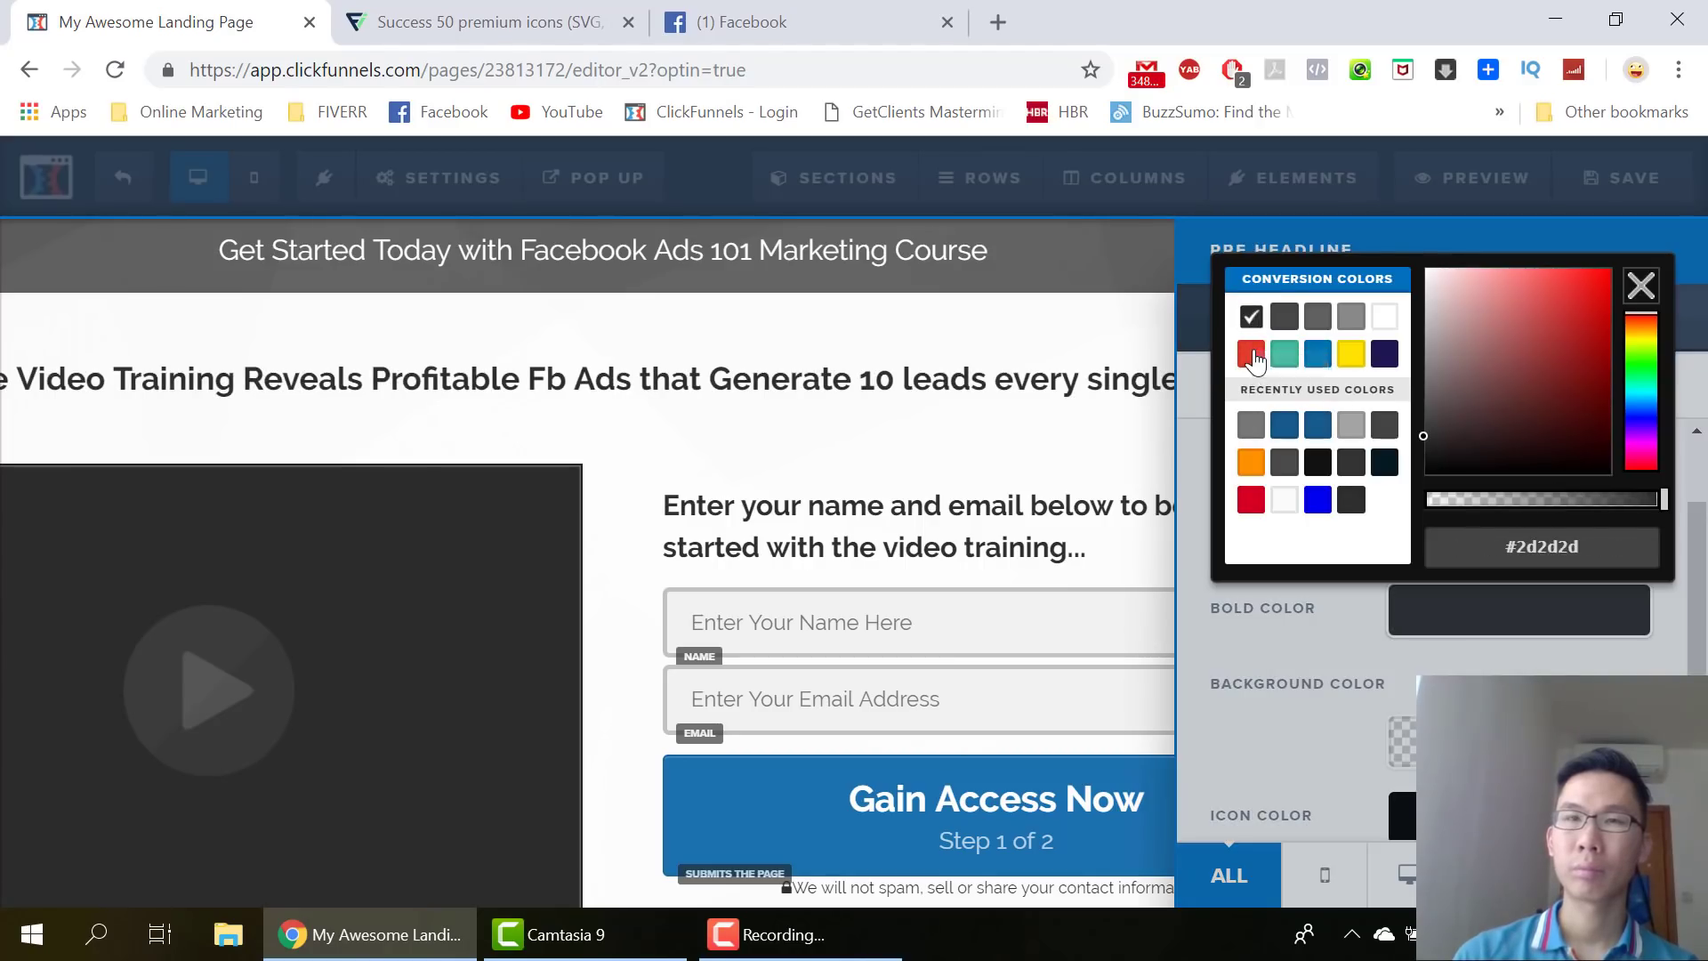
{"action": "left_click", "coordinate": [1253, 355]}
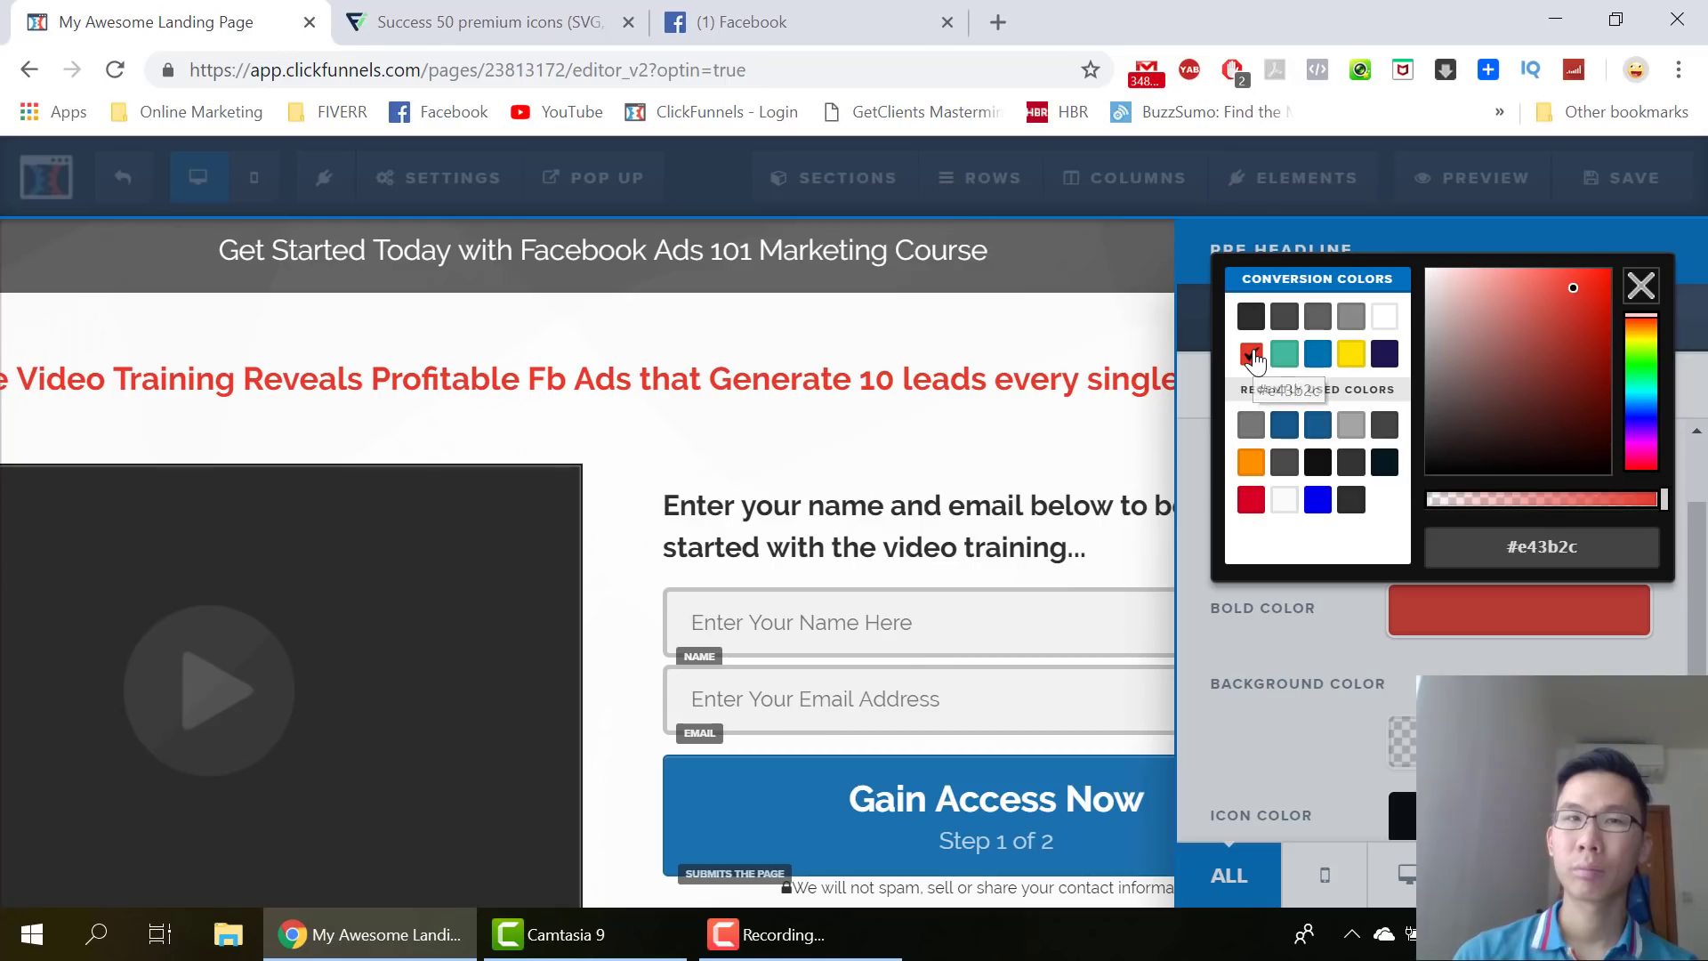
{"action": "left_click", "coordinate": [1321, 686]}
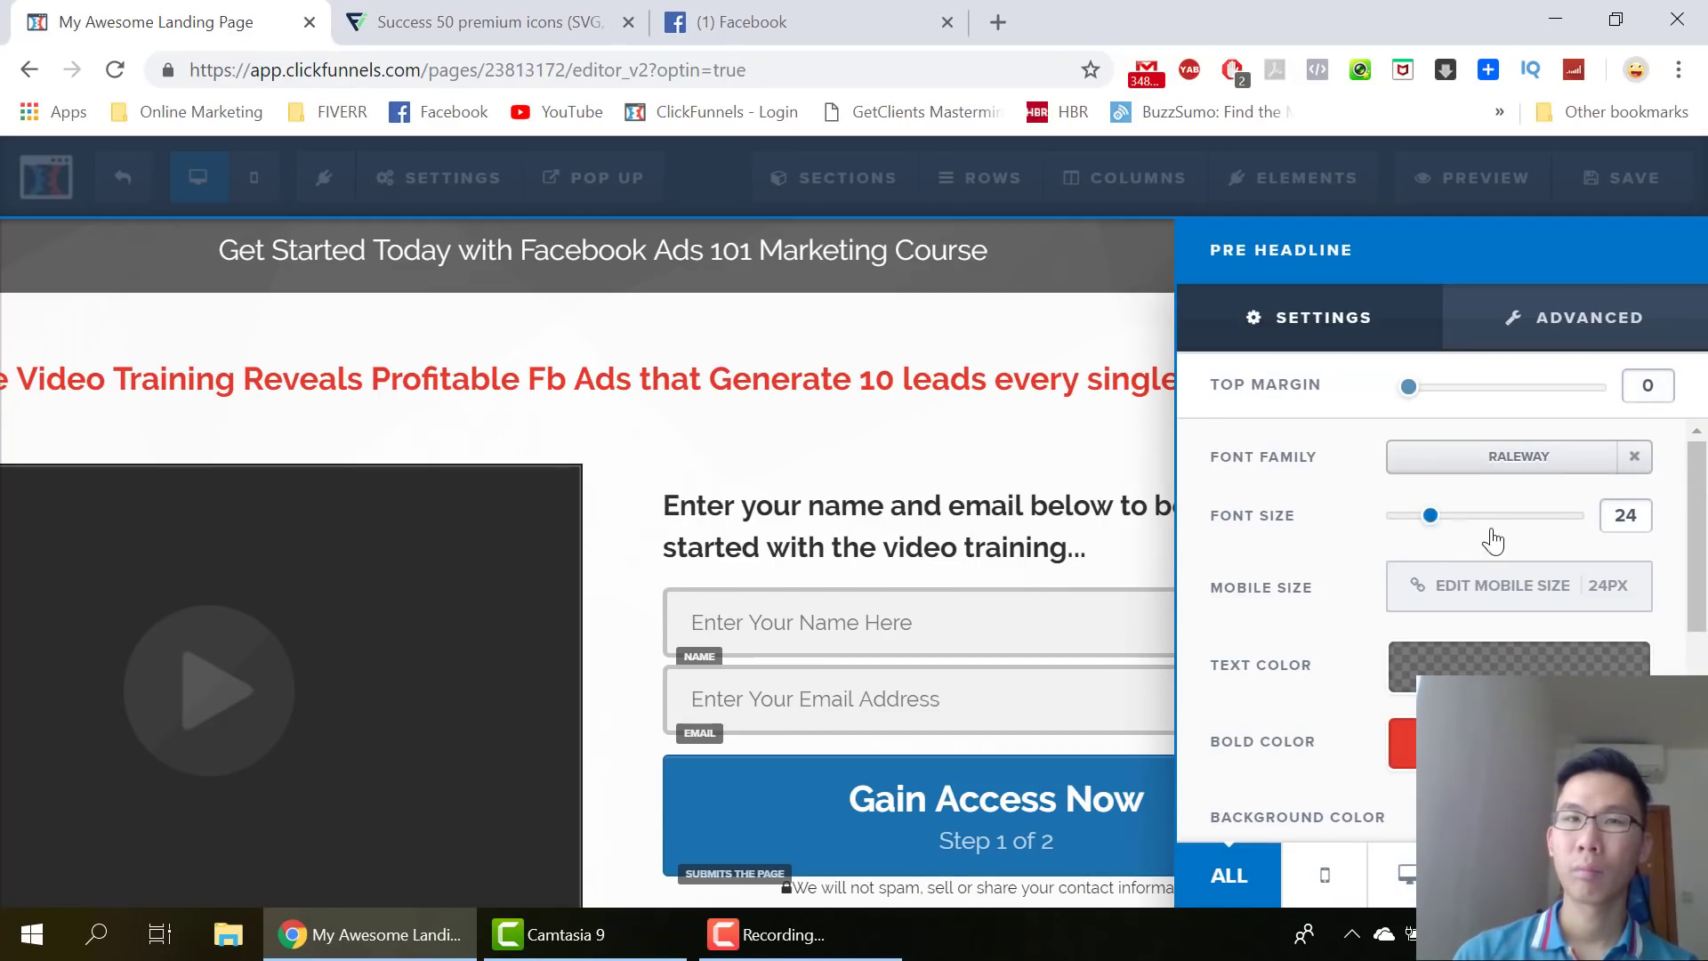
{"action": "left_click", "coordinate": [1492, 530]}
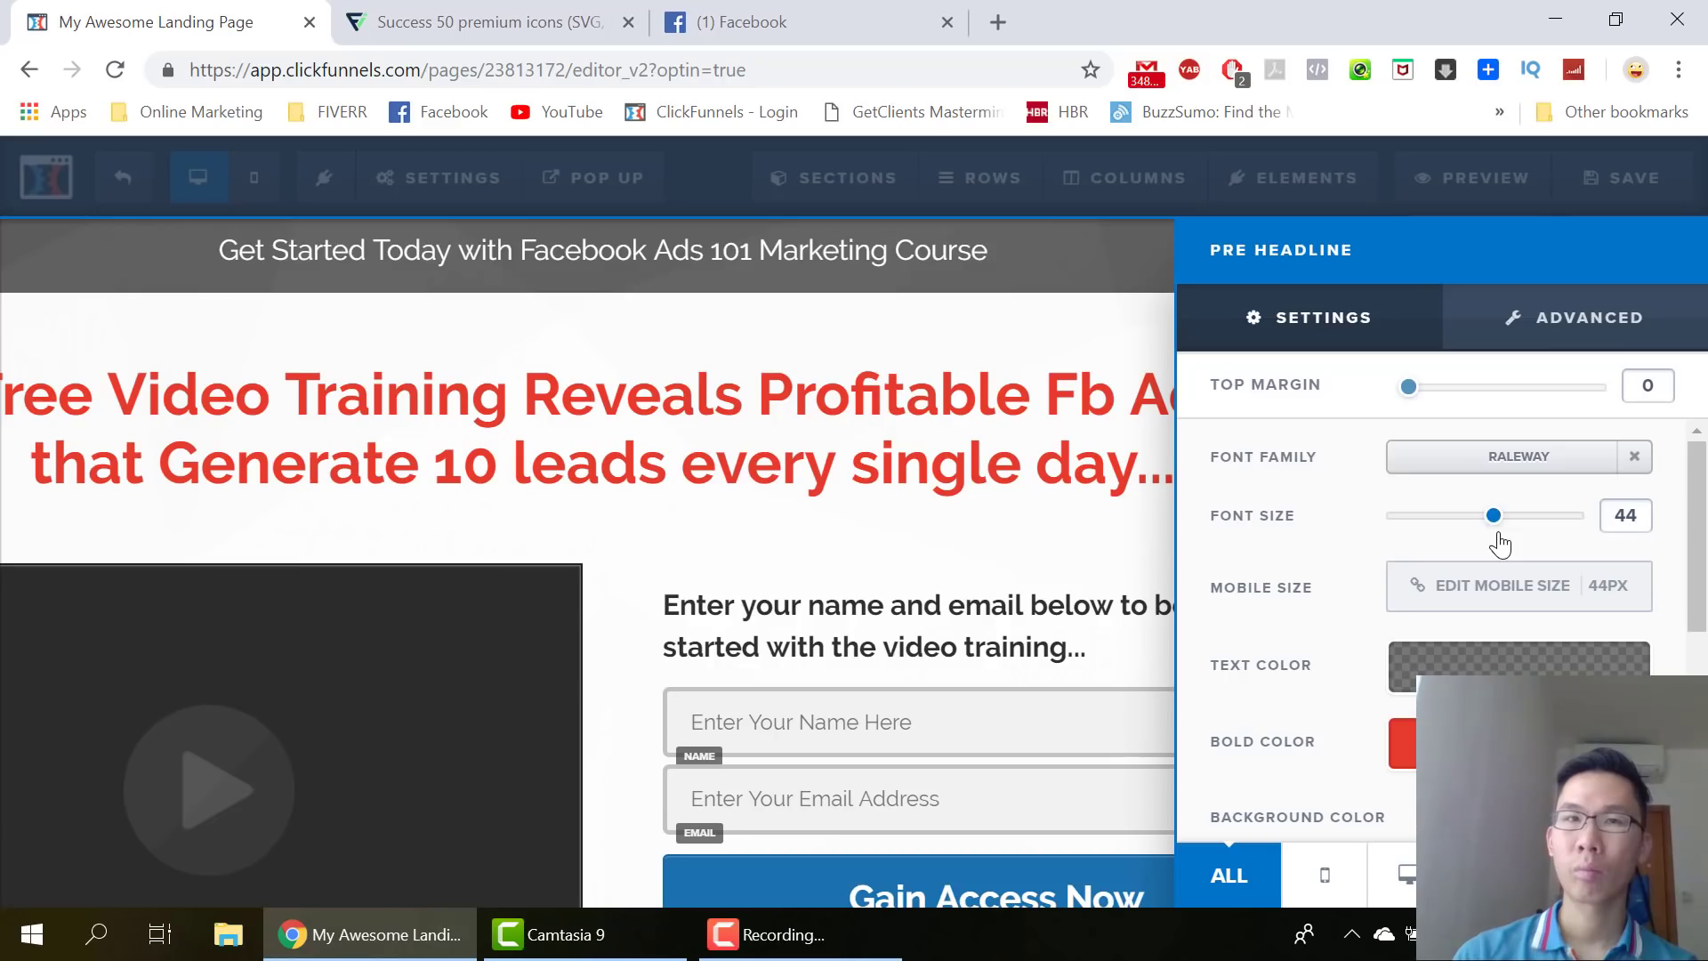
{"action": "left_click", "coordinate": [697, 312]}
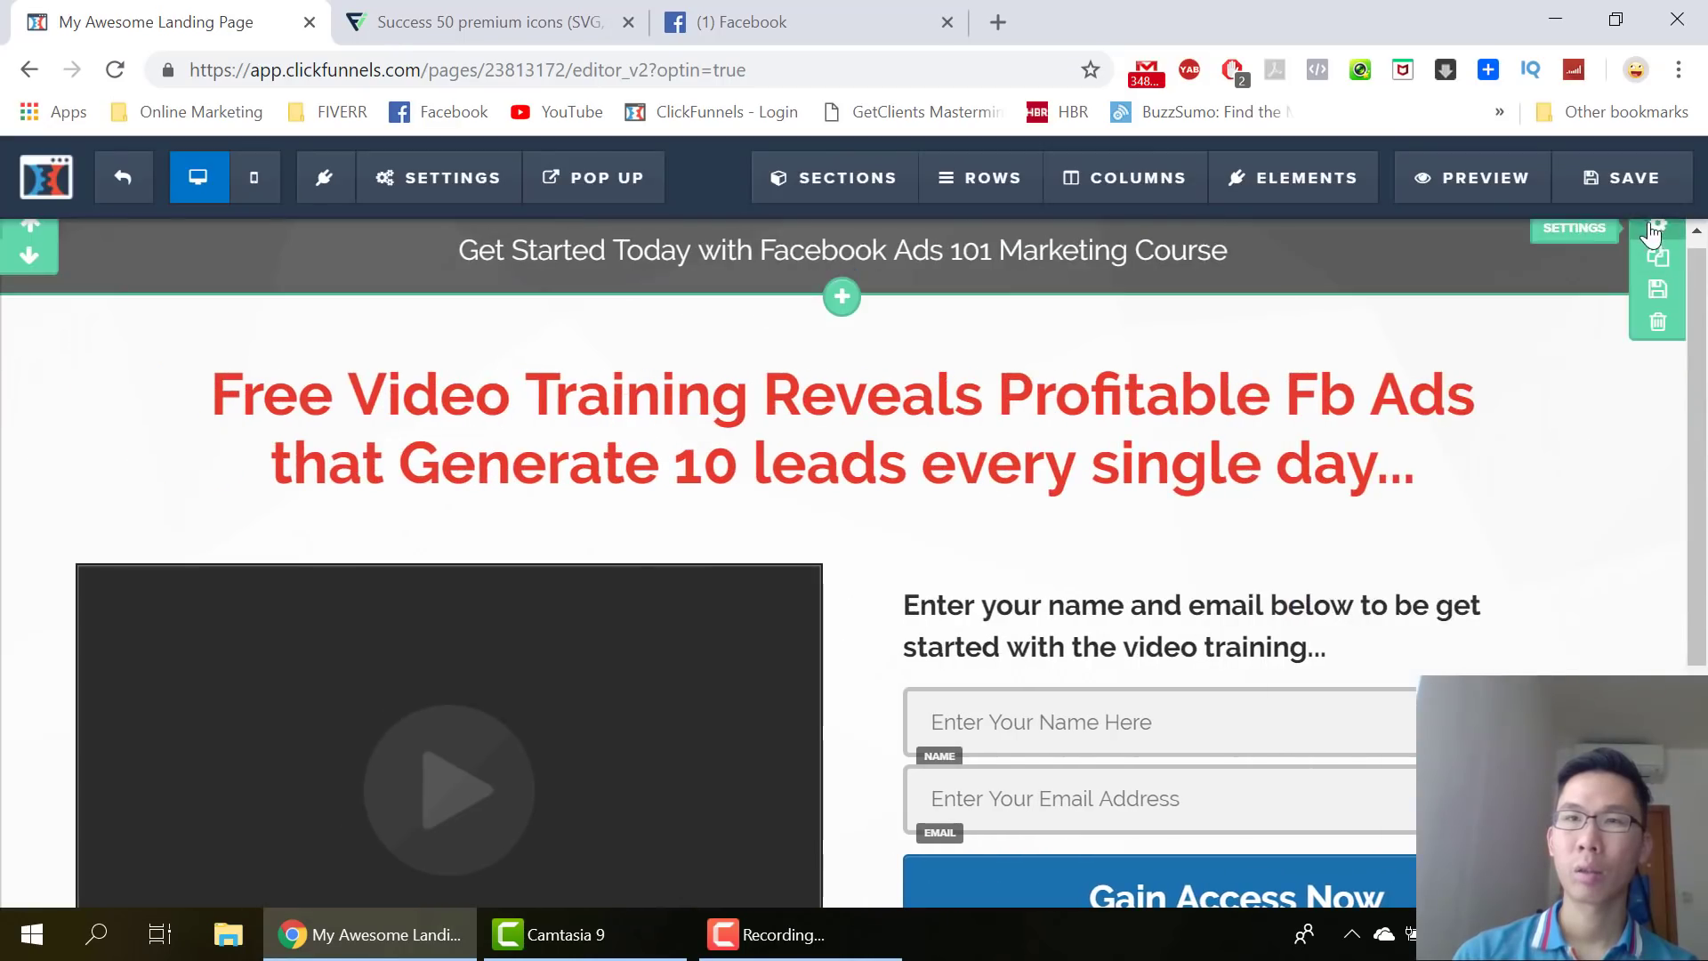
Set the top banner's padding to 5 top, 0 bottom, with a red #e43b2c background
{"action": "left_click", "coordinate": [1657, 225]}
{"action": "scroll", "coordinate": [1600, 656], "scroll_direction": "down", "scroll_amount": 4}
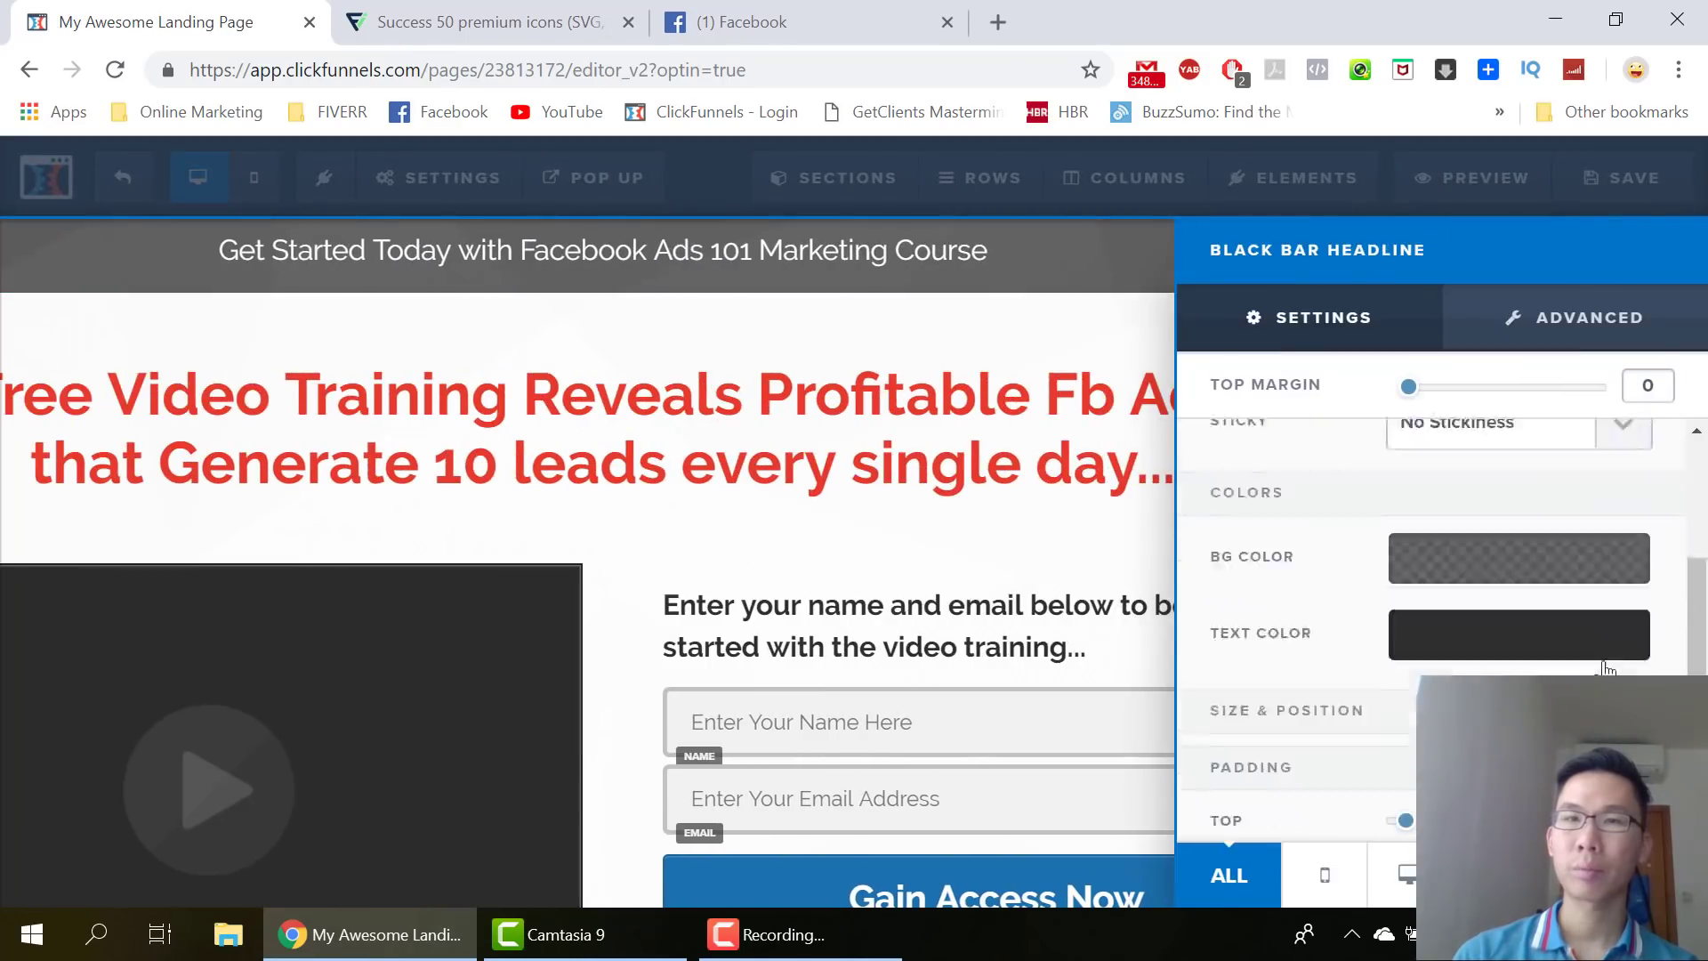
{"action": "left_click_drag", "start_coordinate": [1406, 678], "coordinate": [1330, 674]}
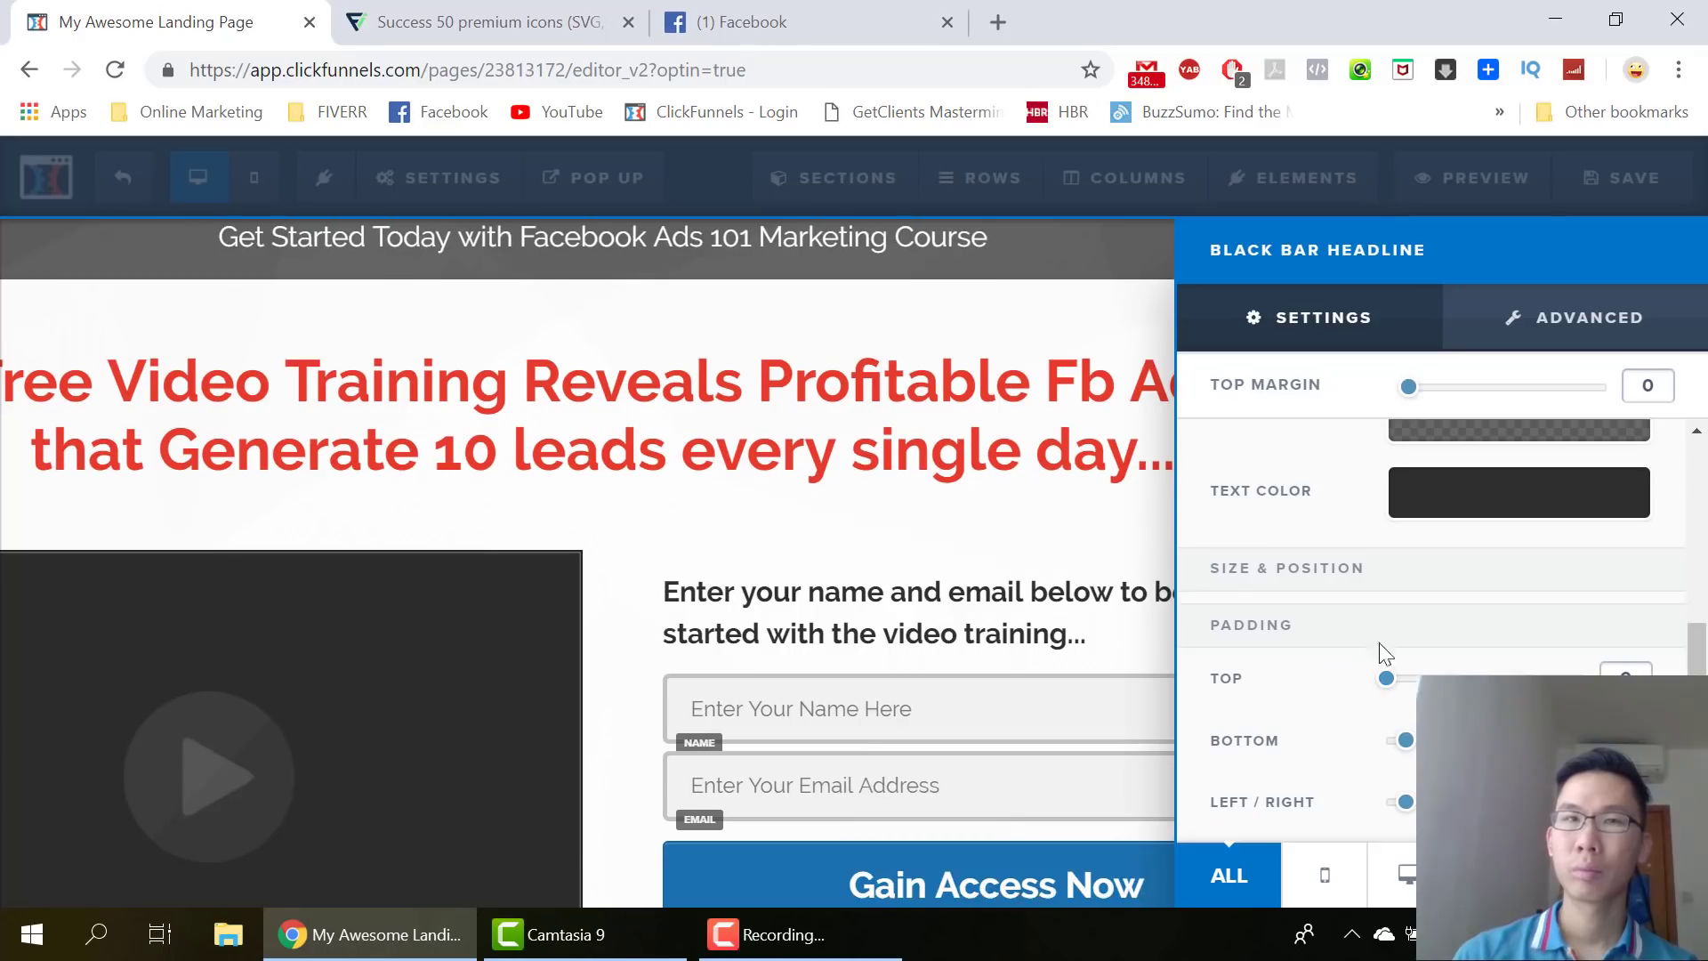
{"action": "mouse_move", "coordinate": [1406, 740]}
{"action": "left_mouse_down"}
{"action": "mouse_move", "coordinate": [1309, 739]}
{"action": "mouse_move", "coordinate": [1396, 740]}
{"action": "left_mouse_up"}
{"action": "left_click_drag", "start_coordinate": [1386, 679], "coordinate": [1396, 678]}
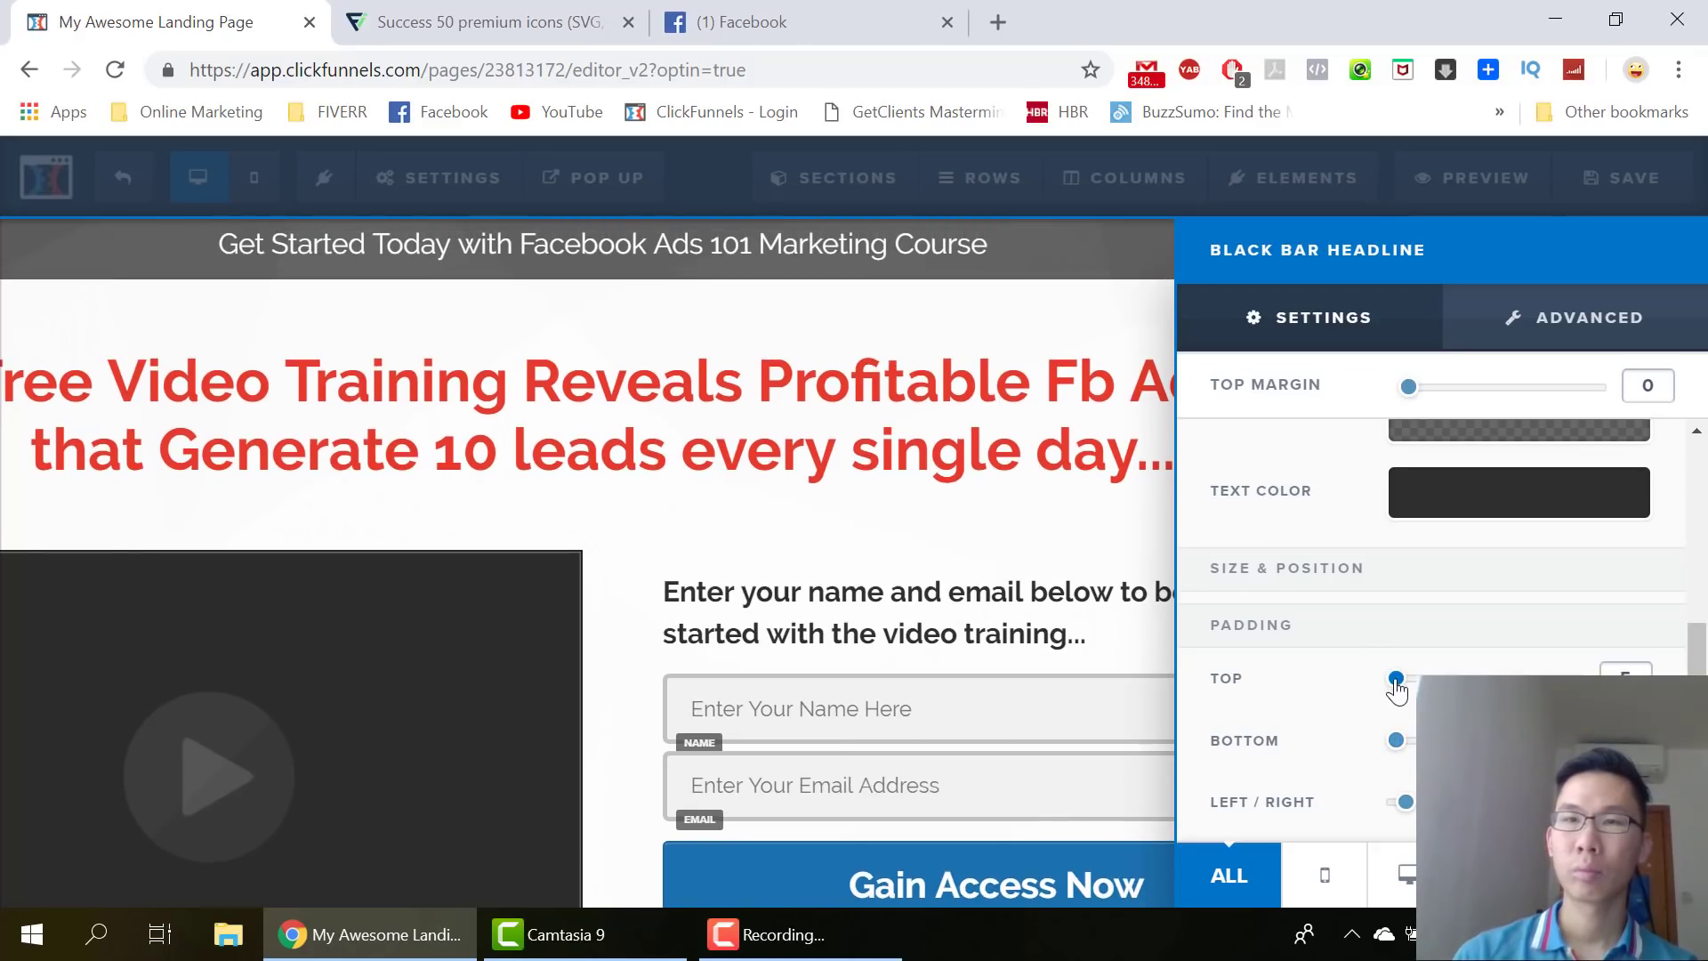
{"action": "scroll", "coordinate": [1483, 495], "scroll_direction": "up", "scroll_amount": 3}
{"action": "left_click", "coordinate": [1463, 667]}
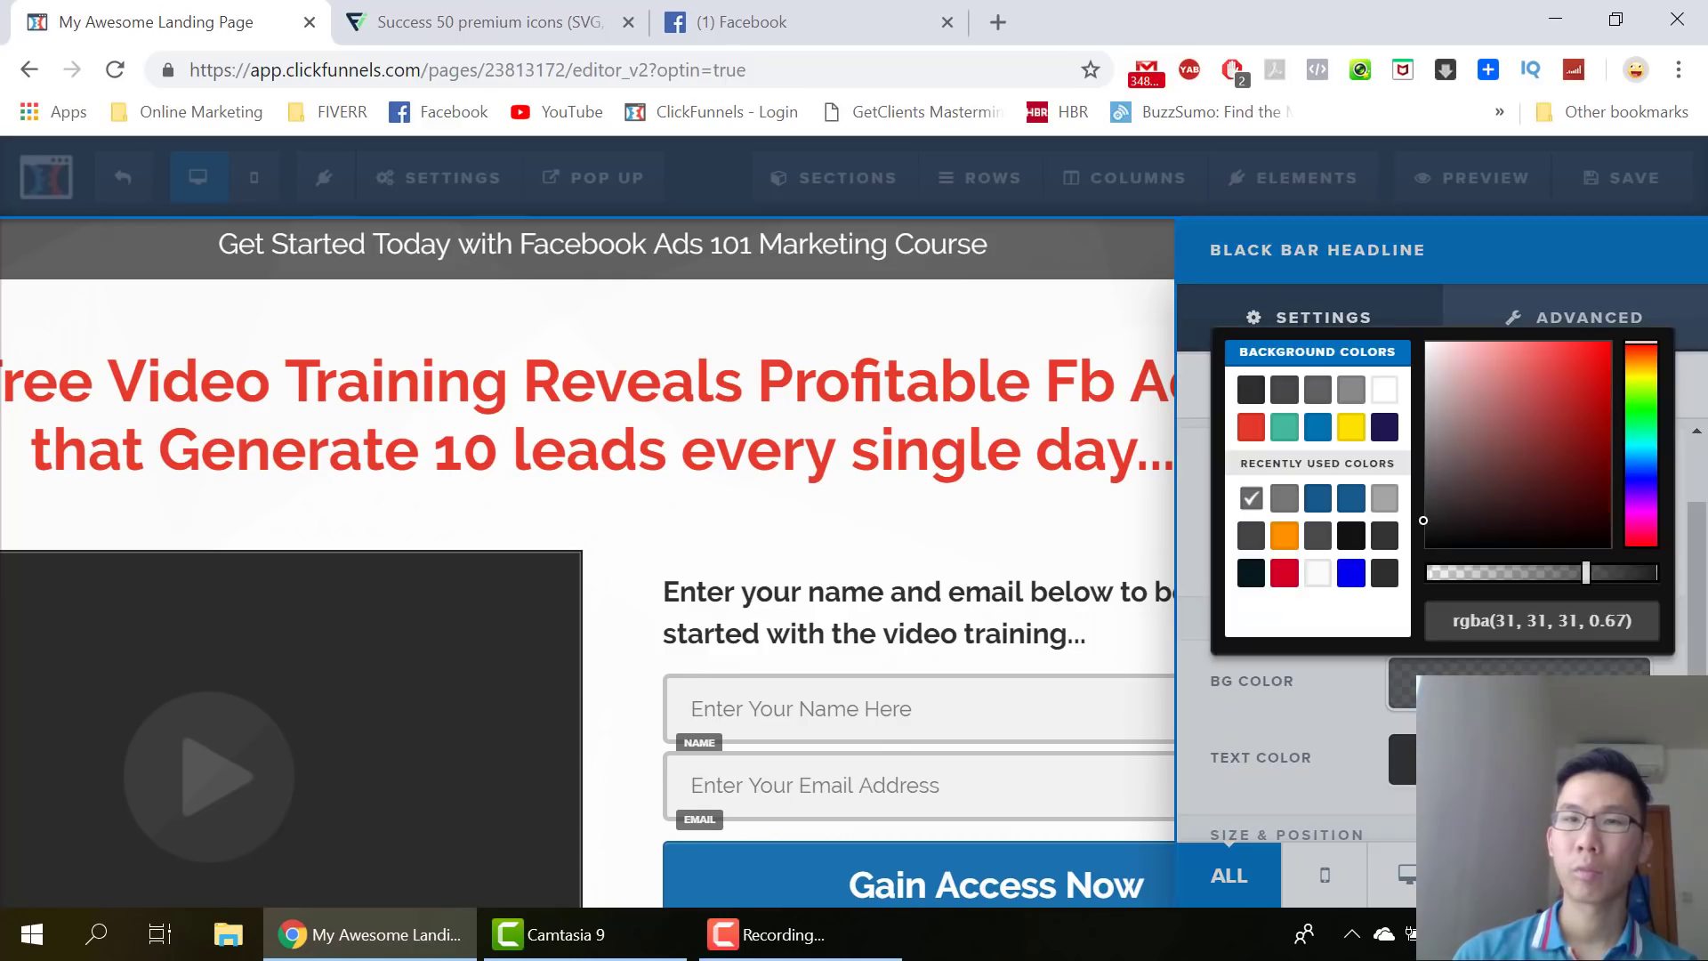
{"action": "left_click", "coordinate": [1251, 428]}
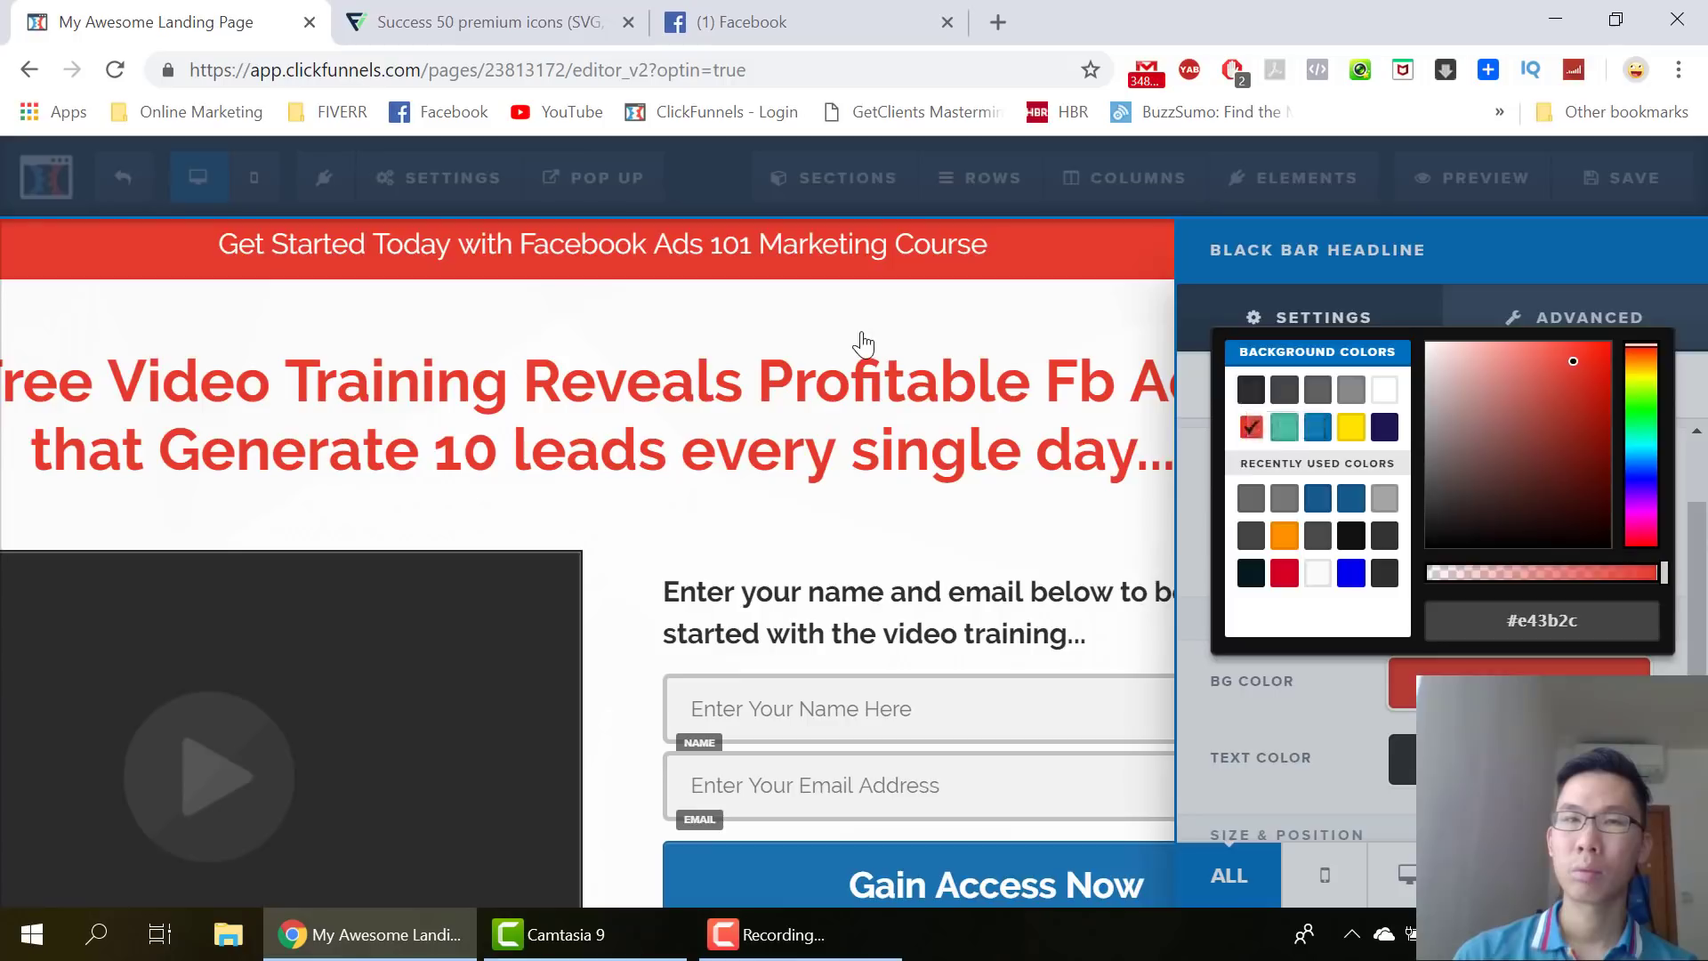
{"action": "left_click", "coordinate": [857, 344]}
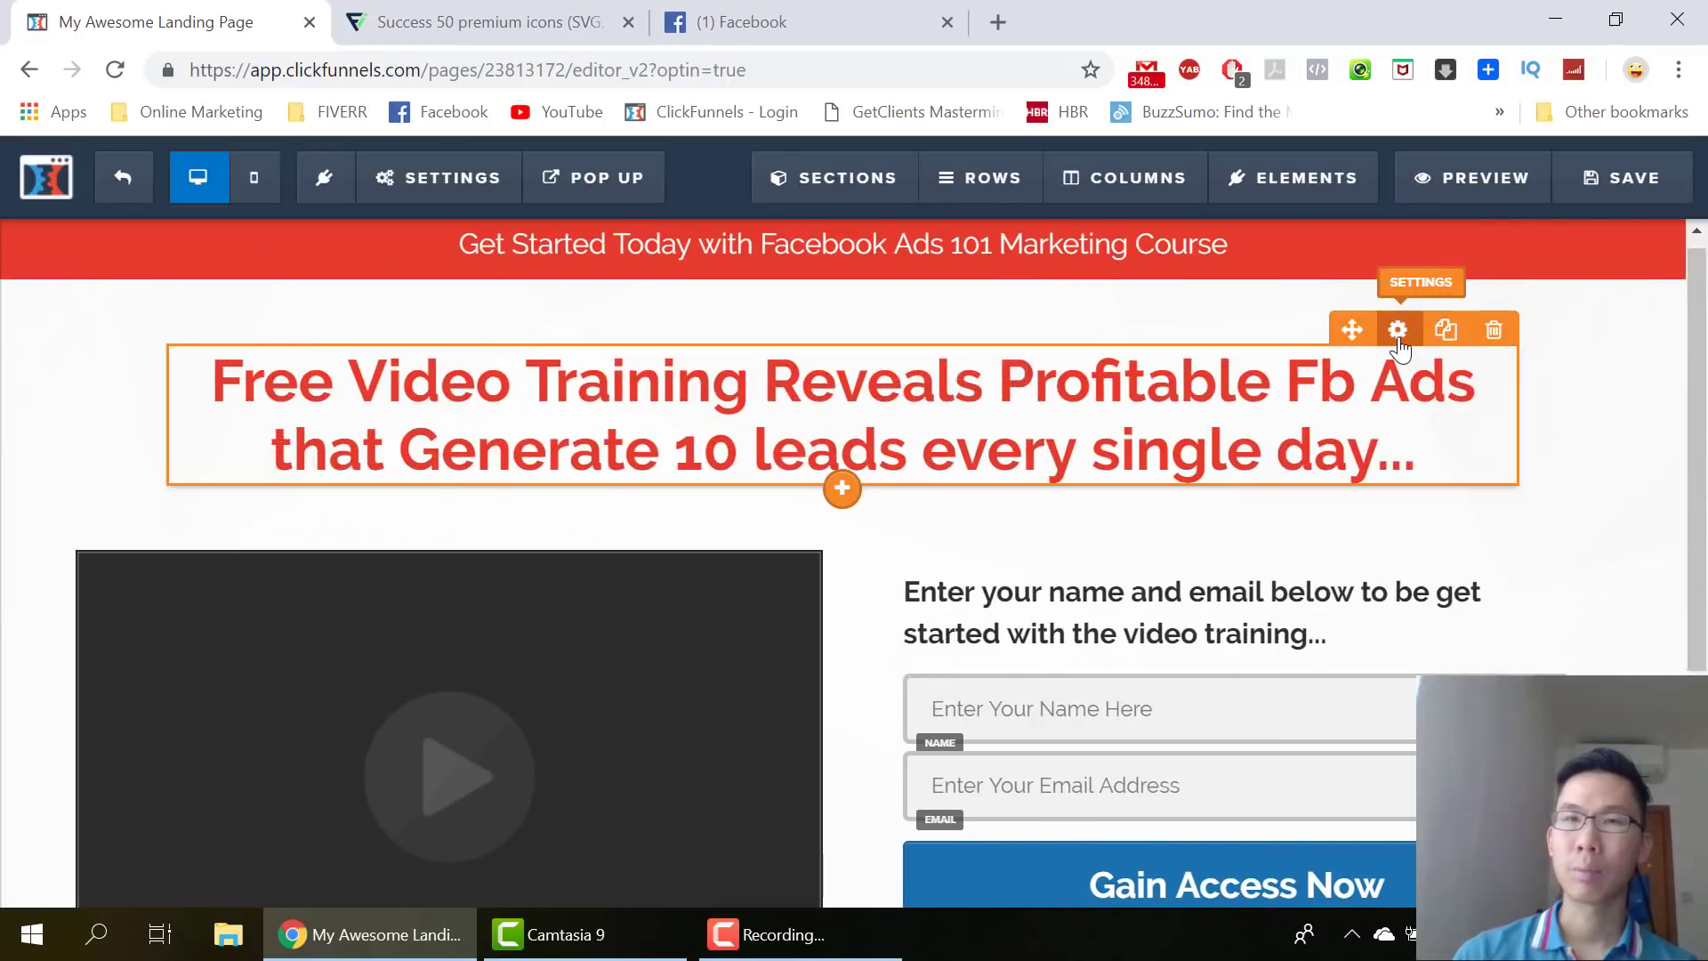
Drop the video-and-form row's top margin from 30 to 0
{"action": "left_click", "coordinate": [1398, 338]}
{"action": "scroll", "coordinate": [1459, 605], "scroll_direction": "down", "scroll_amount": 5}
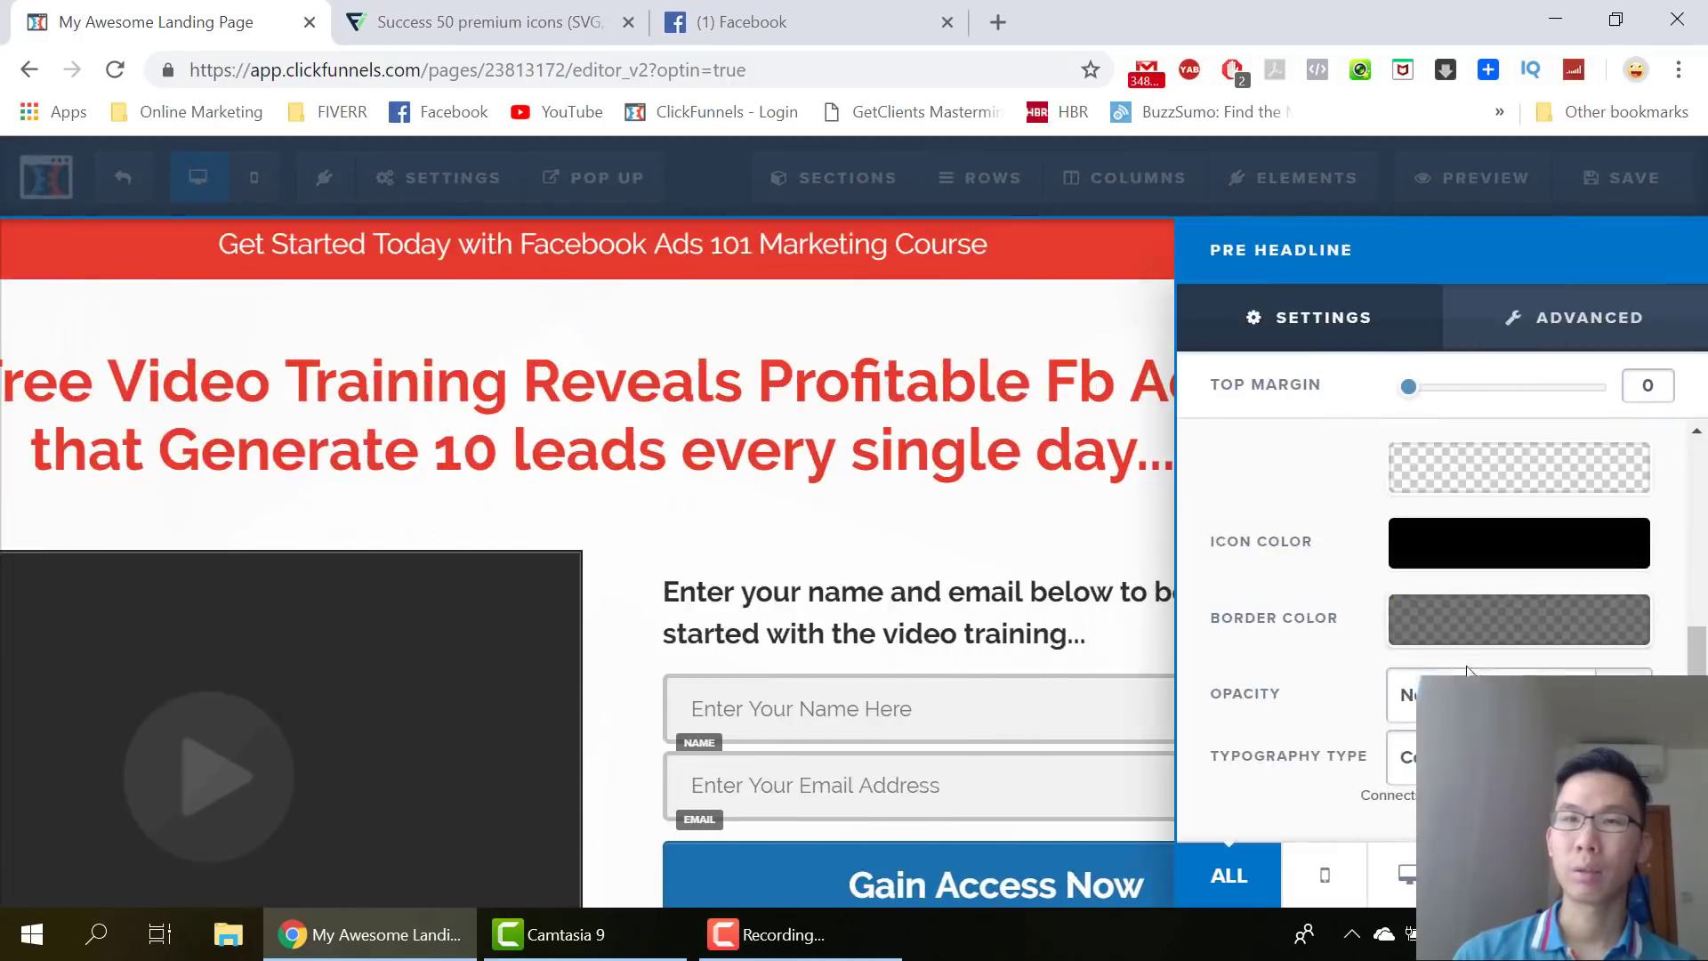
{"action": "left_click", "coordinate": [734, 381]}
{"action": "left_click", "coordinate": [1637, 298]}
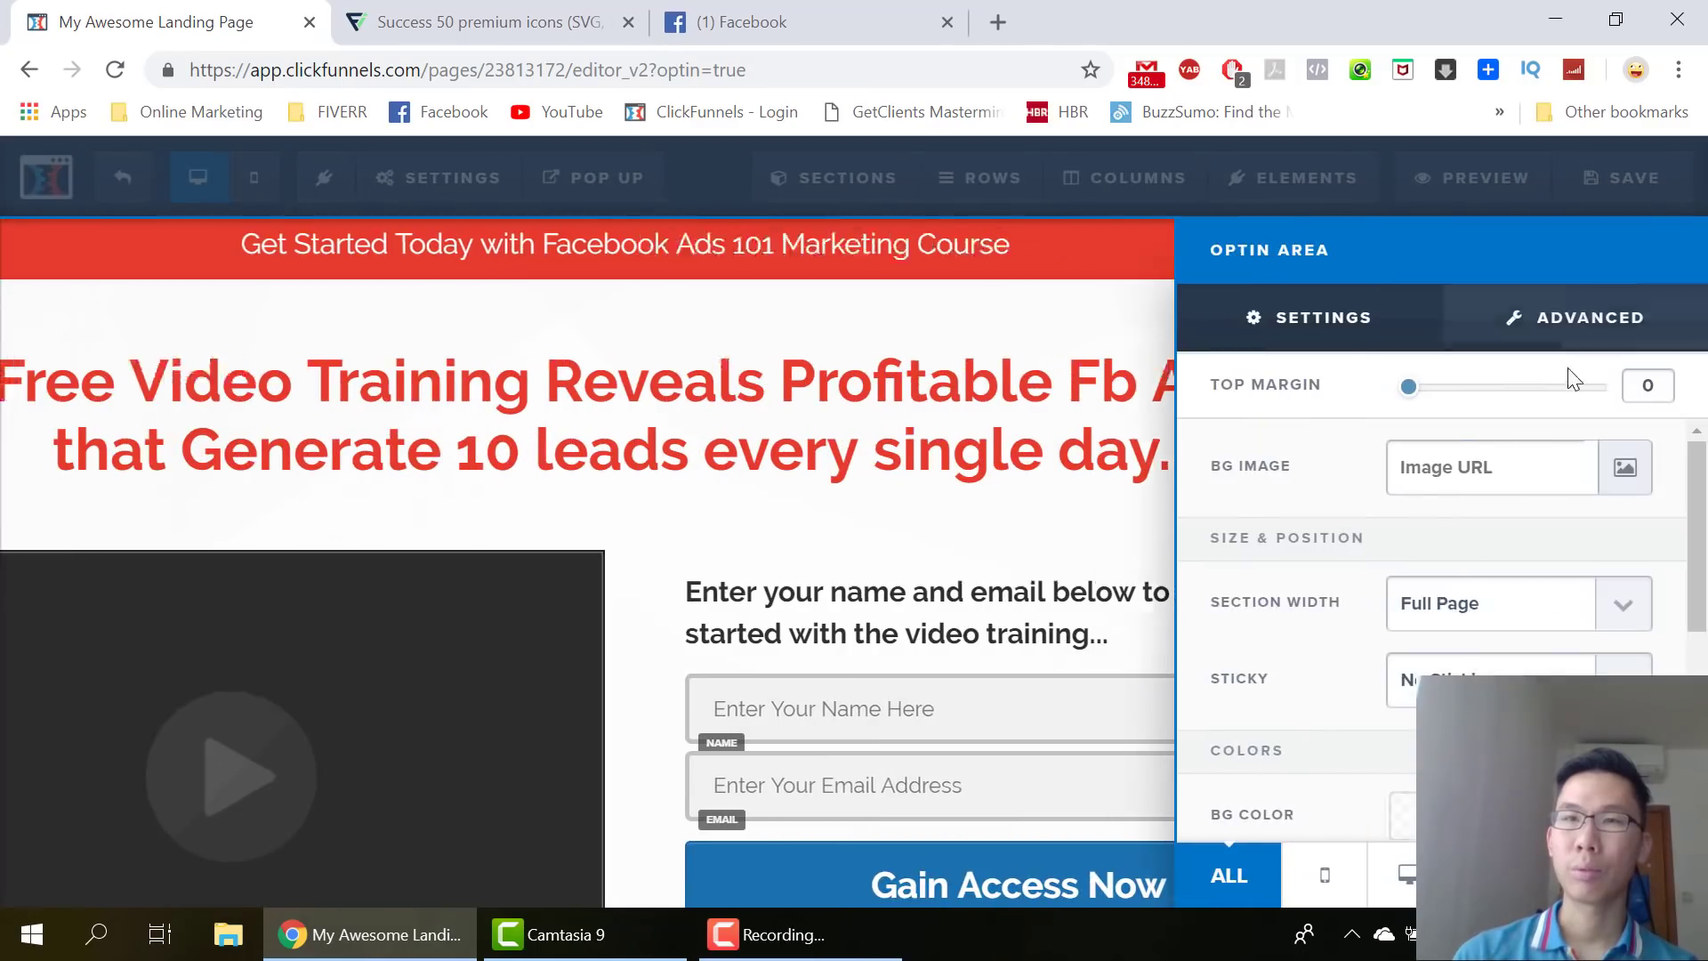
{"action": "scroll", "coordinate": [1494, 631], "scroll_direction": "down", "scroll_amount": 5}
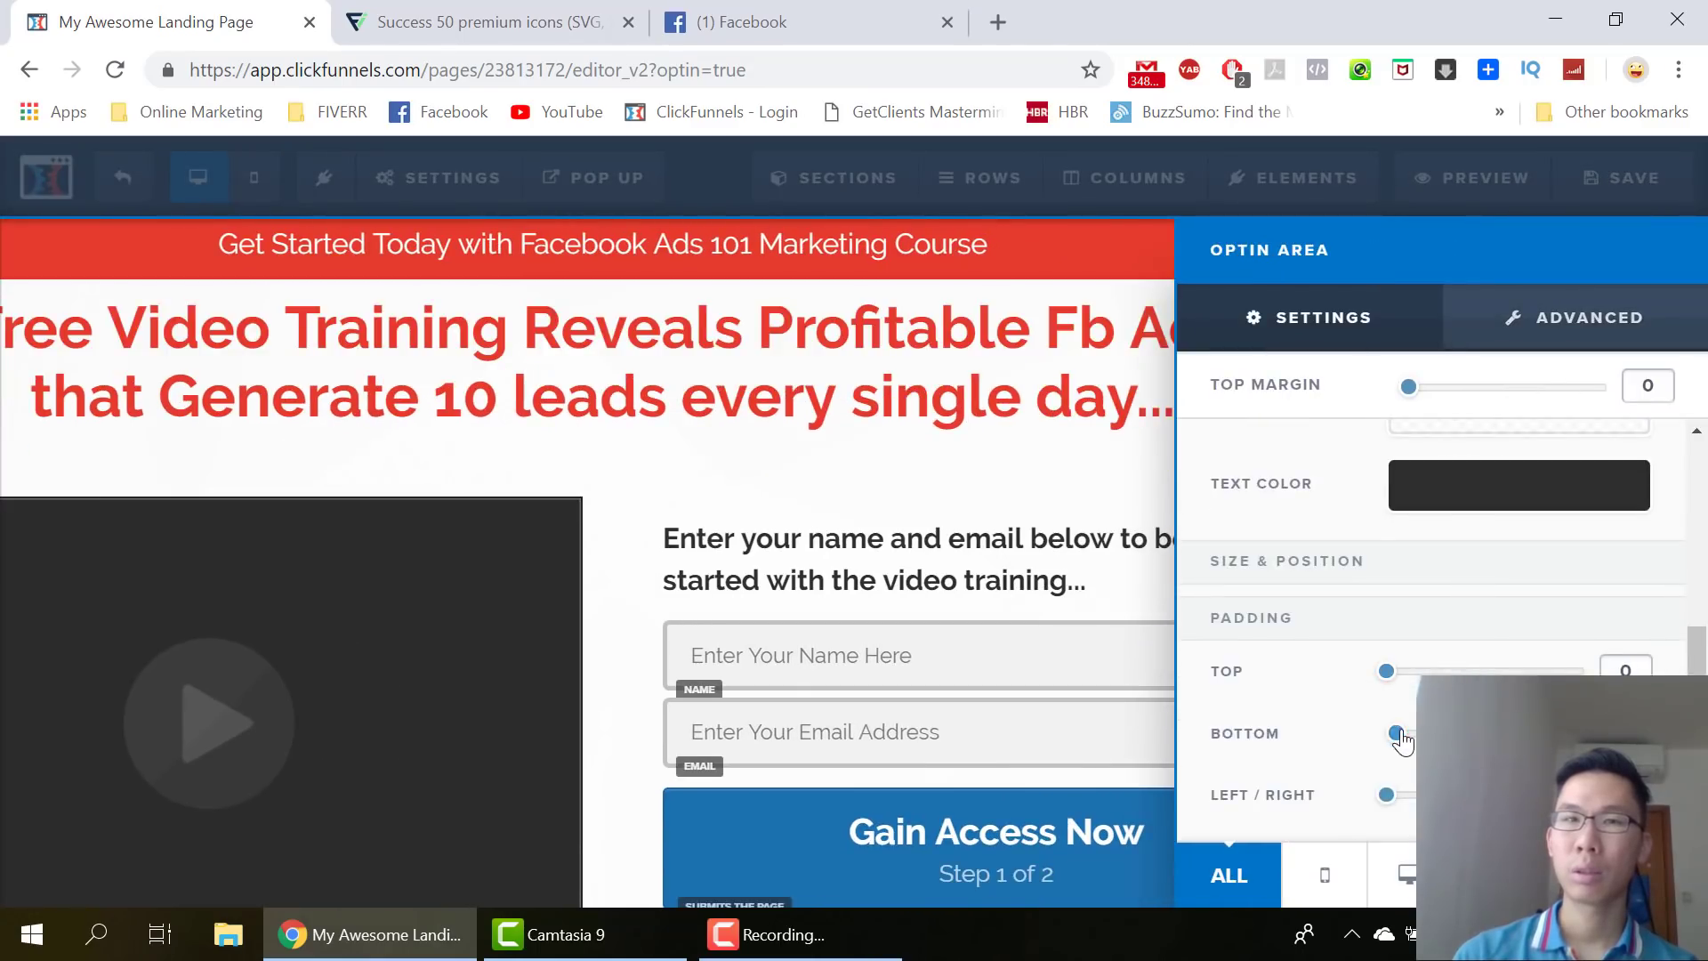
{"action": "left_click", "coordinate": [831, 419]}
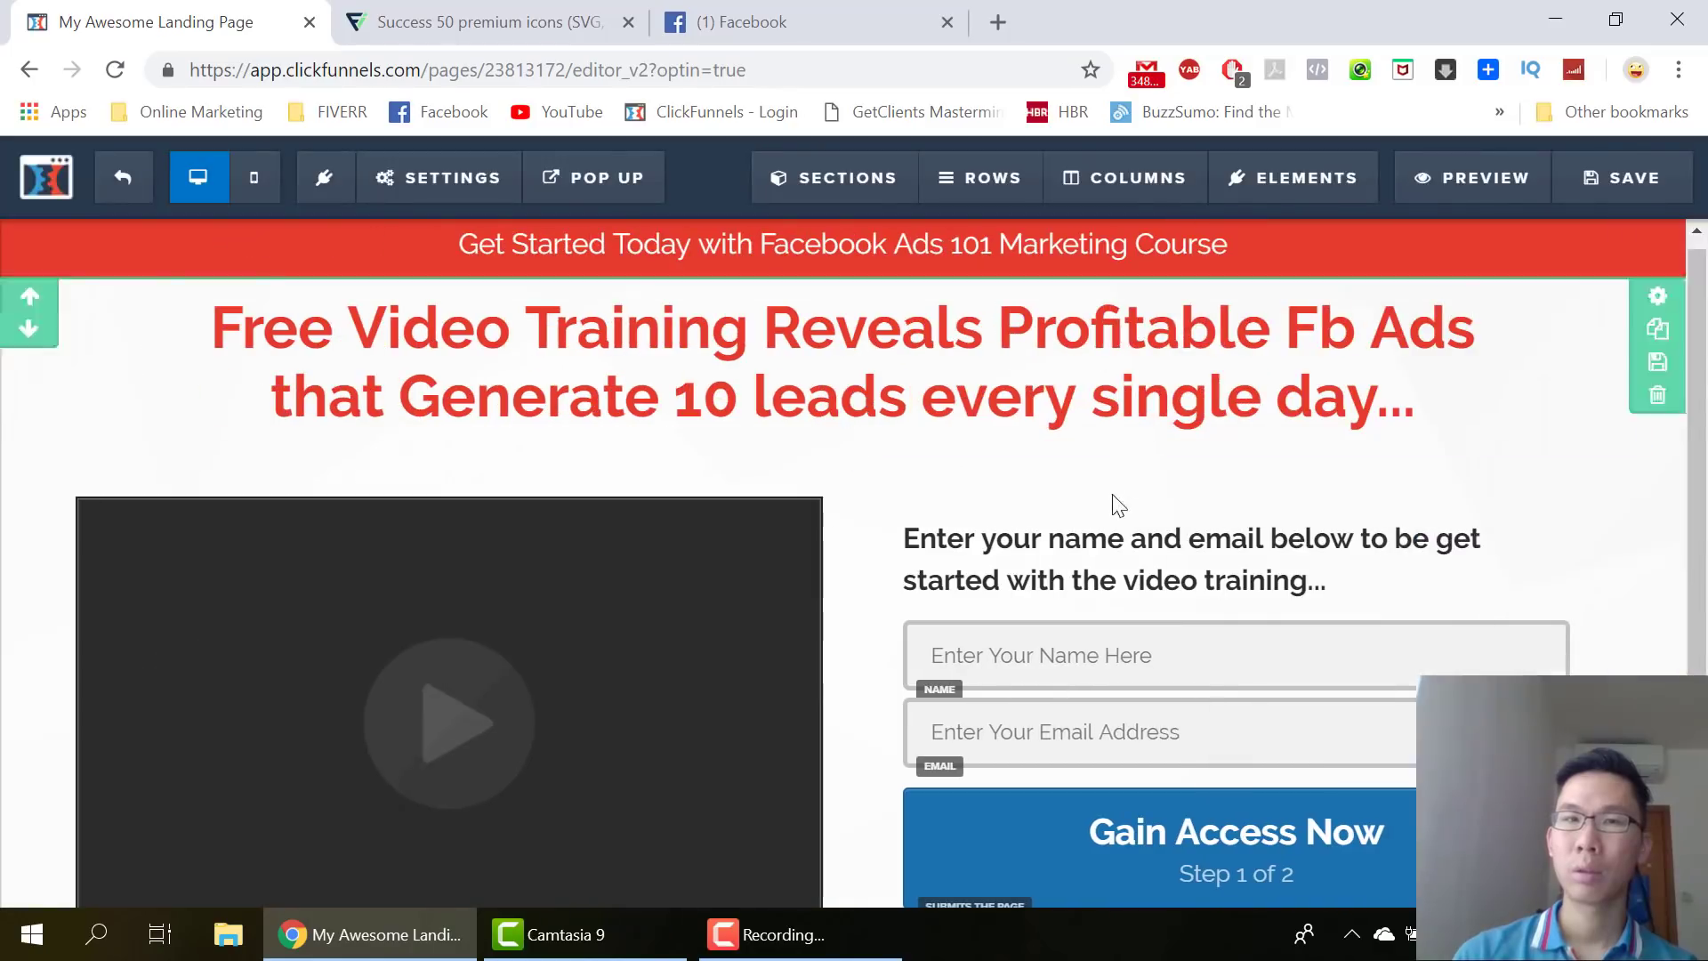
{"action": "left_click", "coordinate": [1468, 463]}
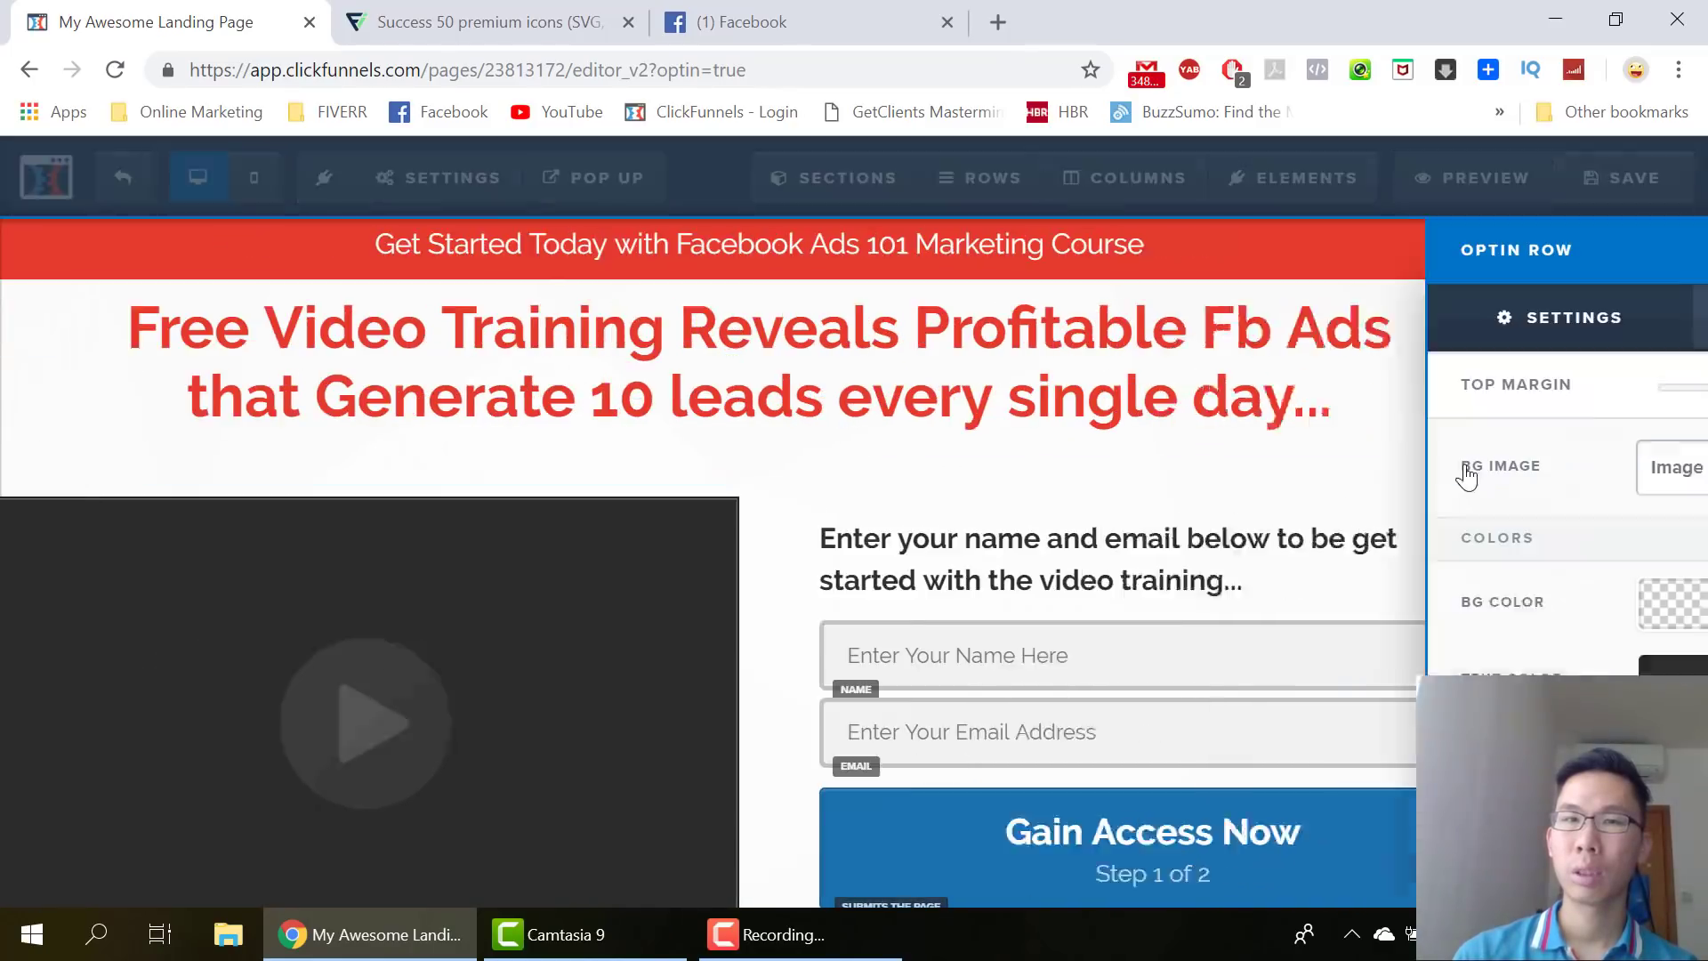
{"action": "left_click_drag", "start_coordinate": [1465, 387], "coordinate": [1379, 386]}
{"action": "left_click", "coordinate": [789, 469]}
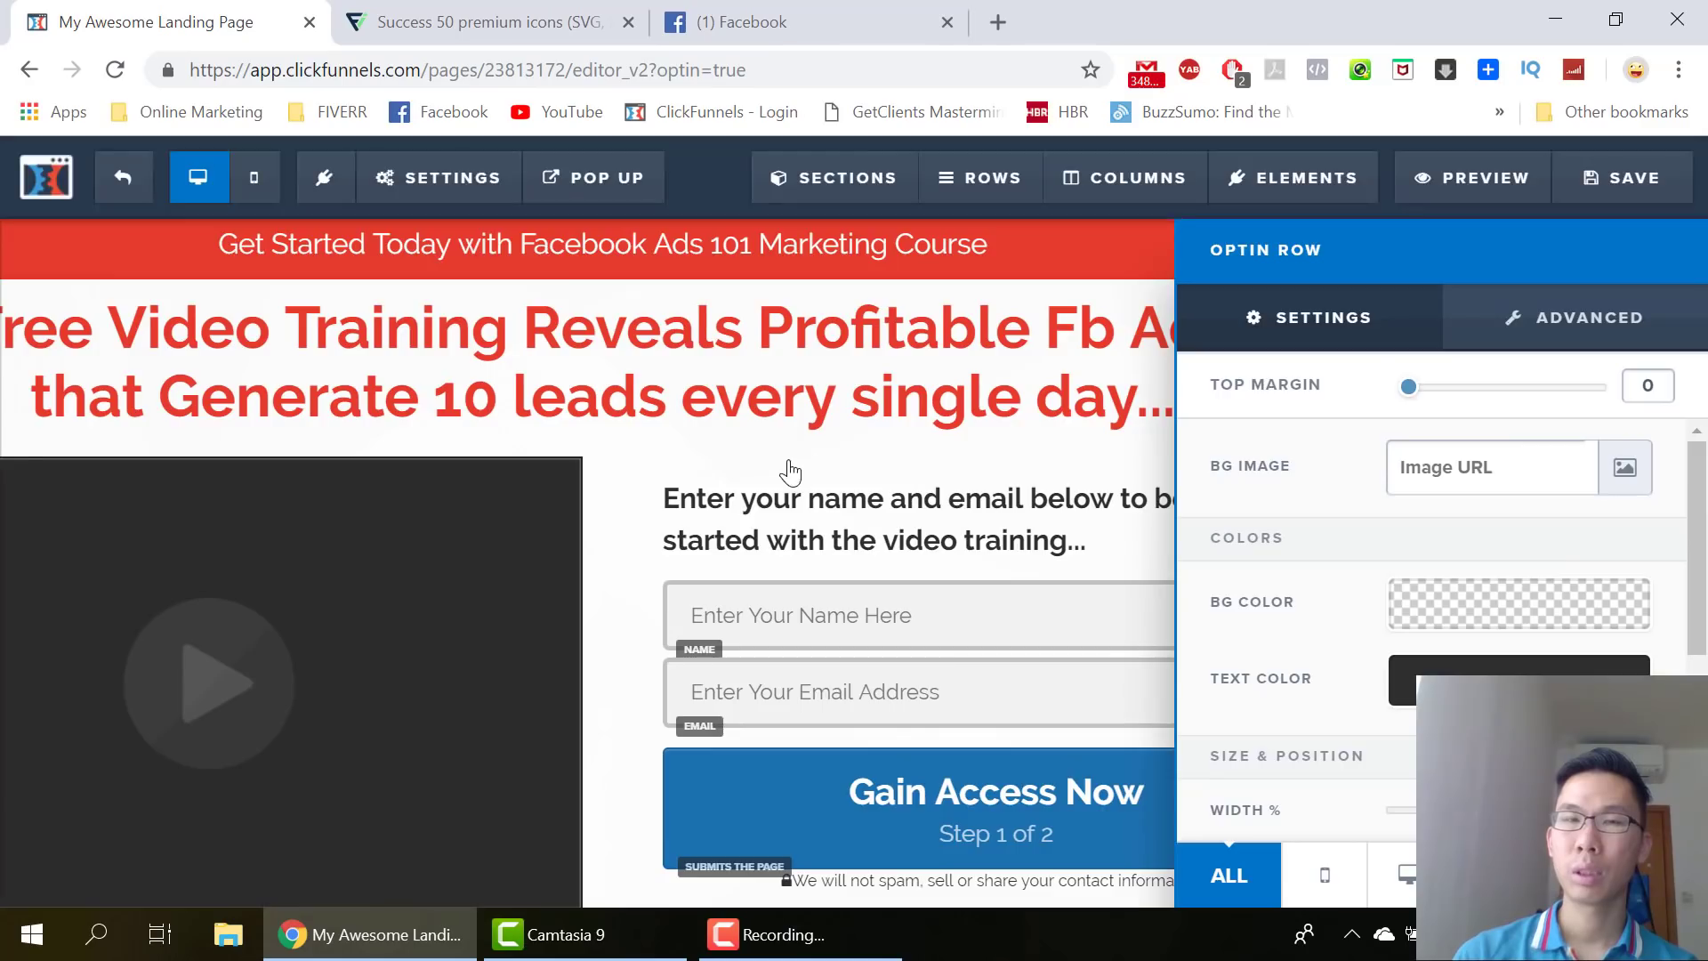
{"action": "scroll", "coordinate": [978, 489], "scroll_direction": "down", "scroll_amount": 3}
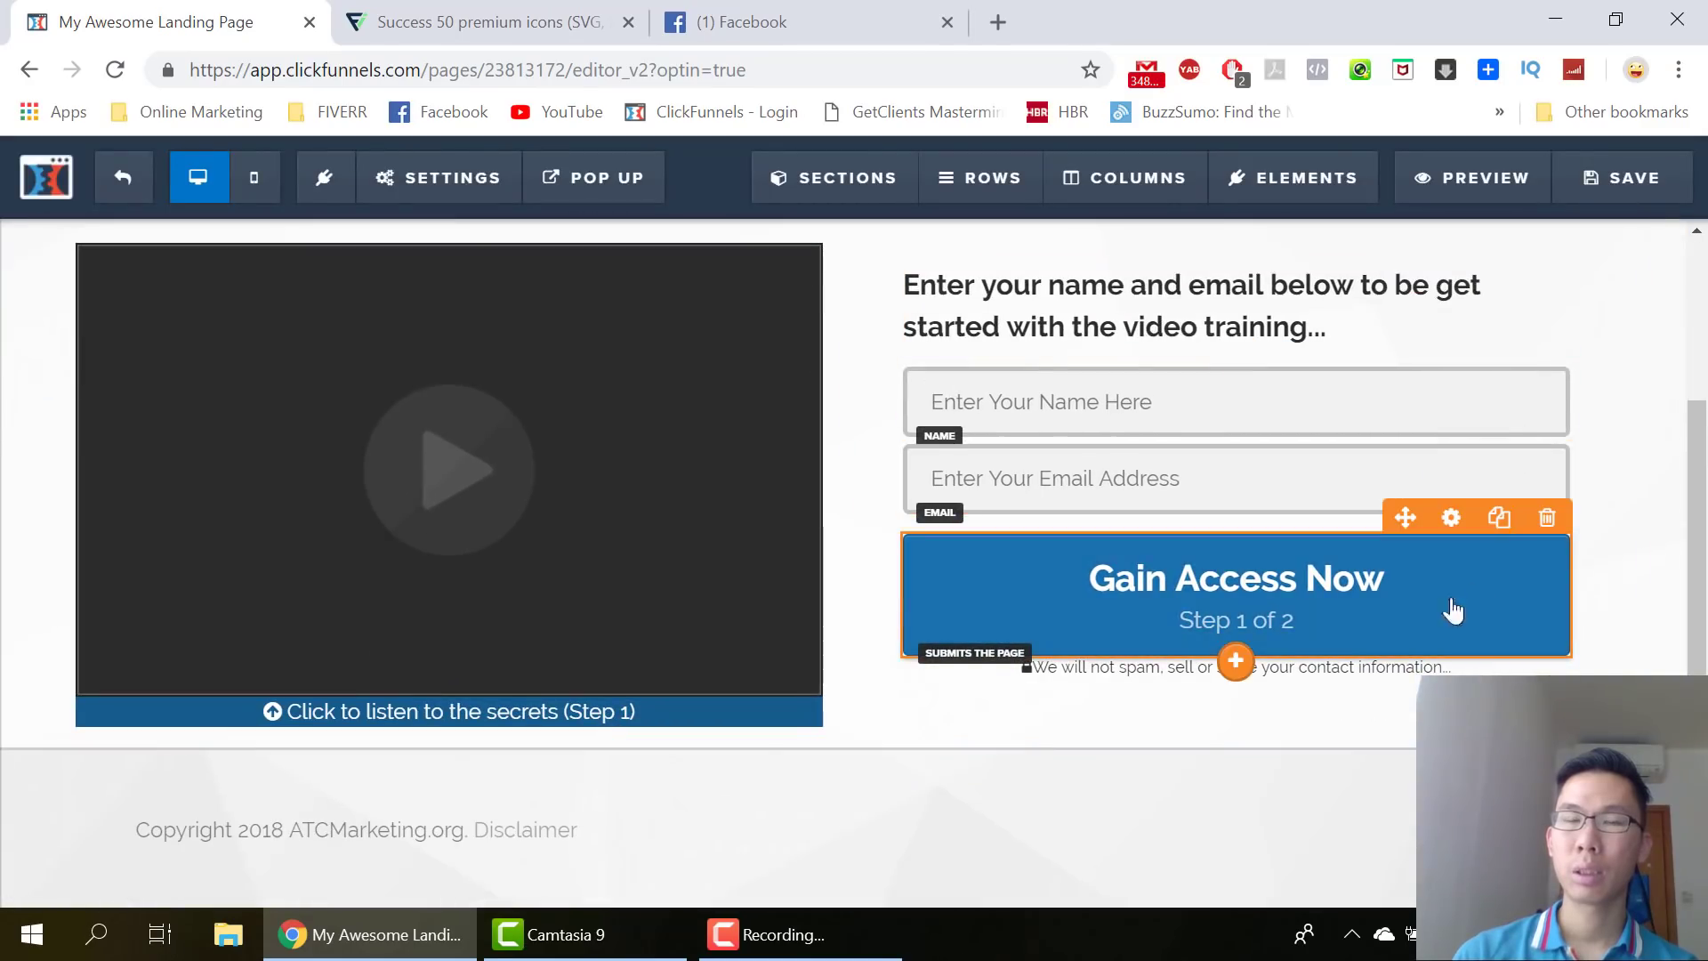
Change 'listen' to 'watch' in the video caption and remove the extra 'to'
{"action": "left_click", "coordinate": [663, 727]}
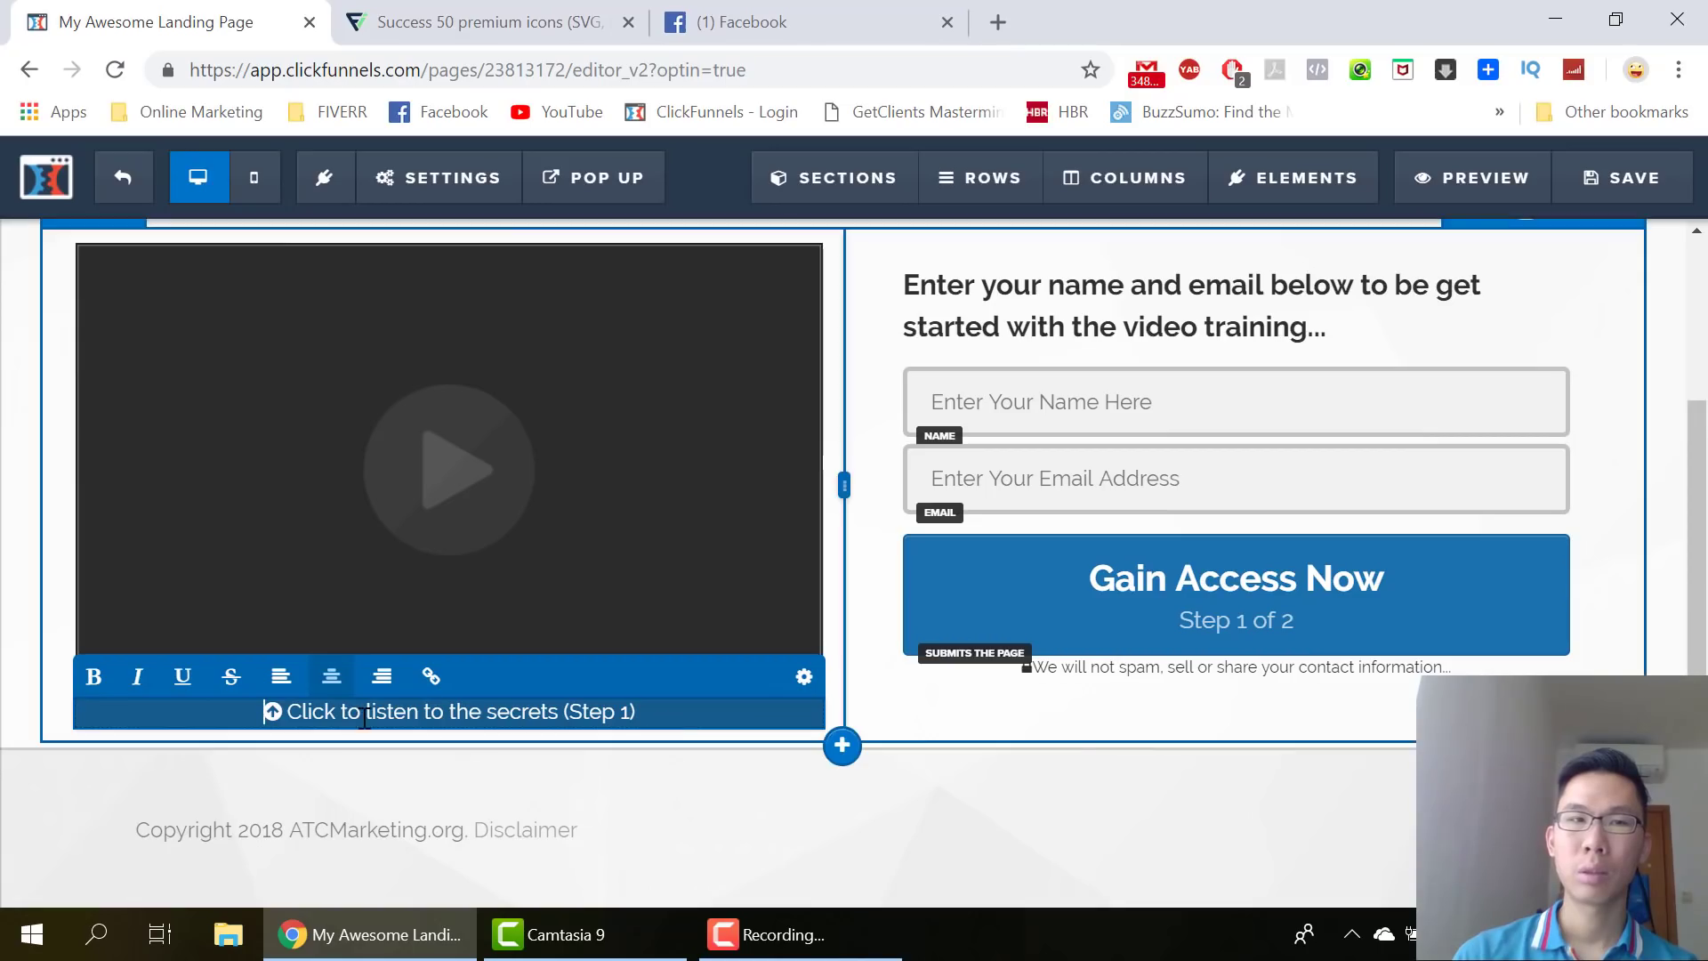
{"action": "double_click", "coordinate": [412, 712]}
{"action": "type", "text": "watch"}
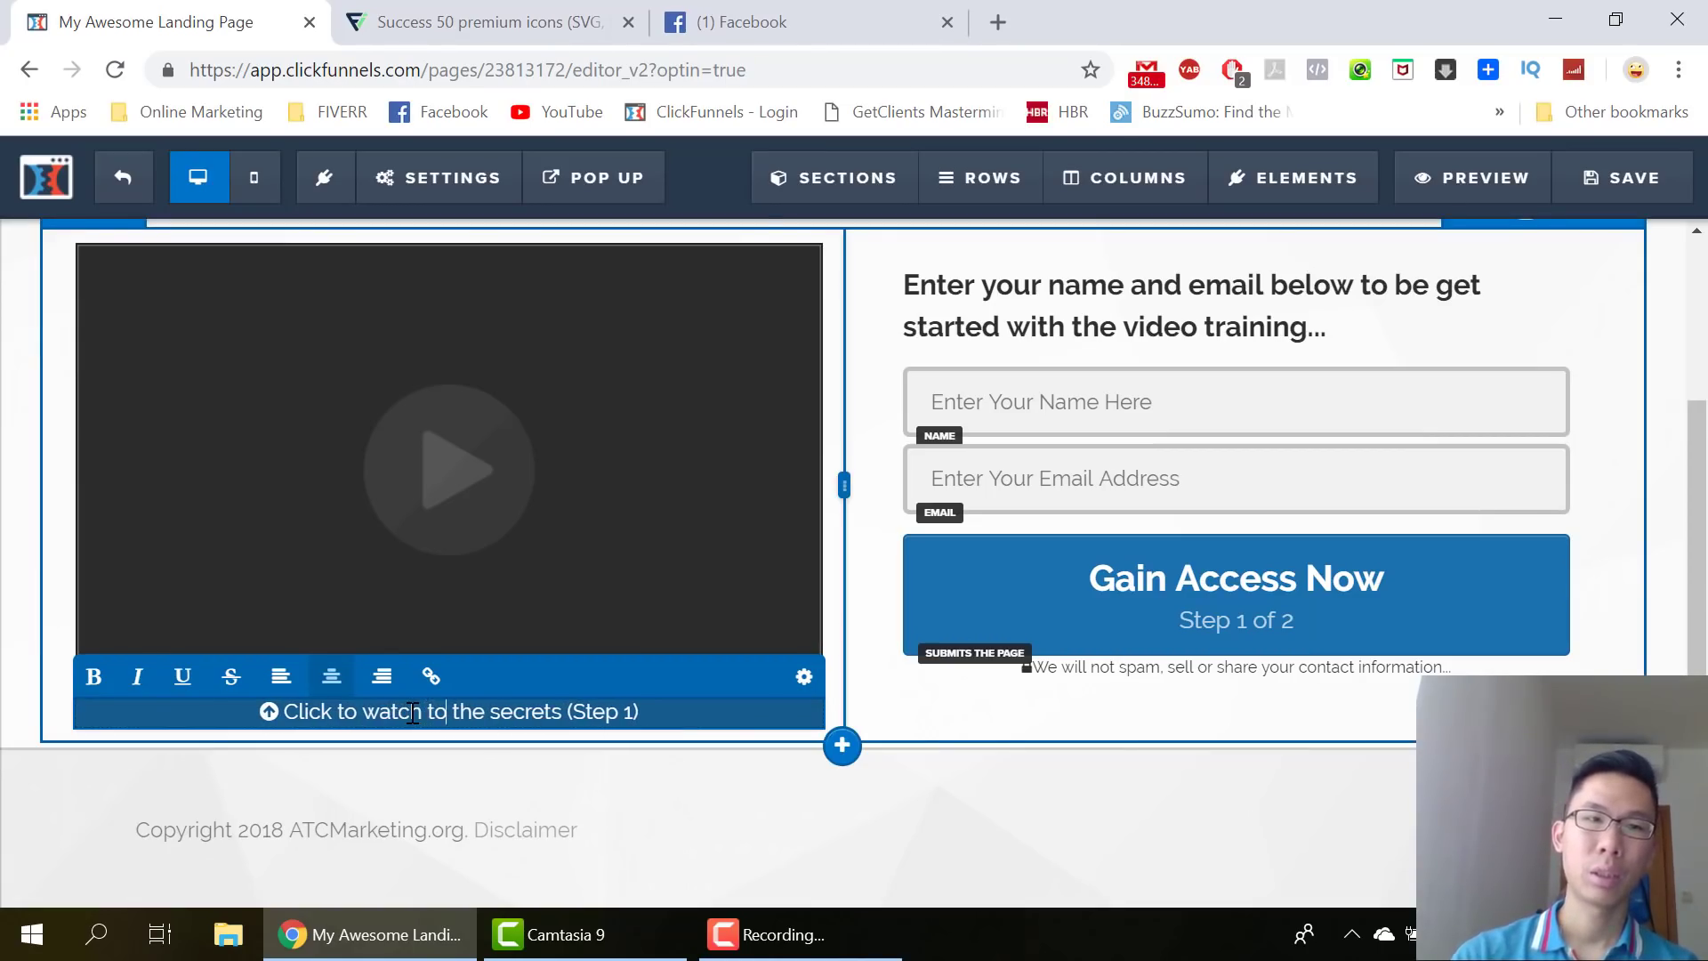
{"action": "key", "text": "BackSpace"}
{"action": "key", "text": "BackSpace"}
{"action": "key", "text": "BackSpace"}
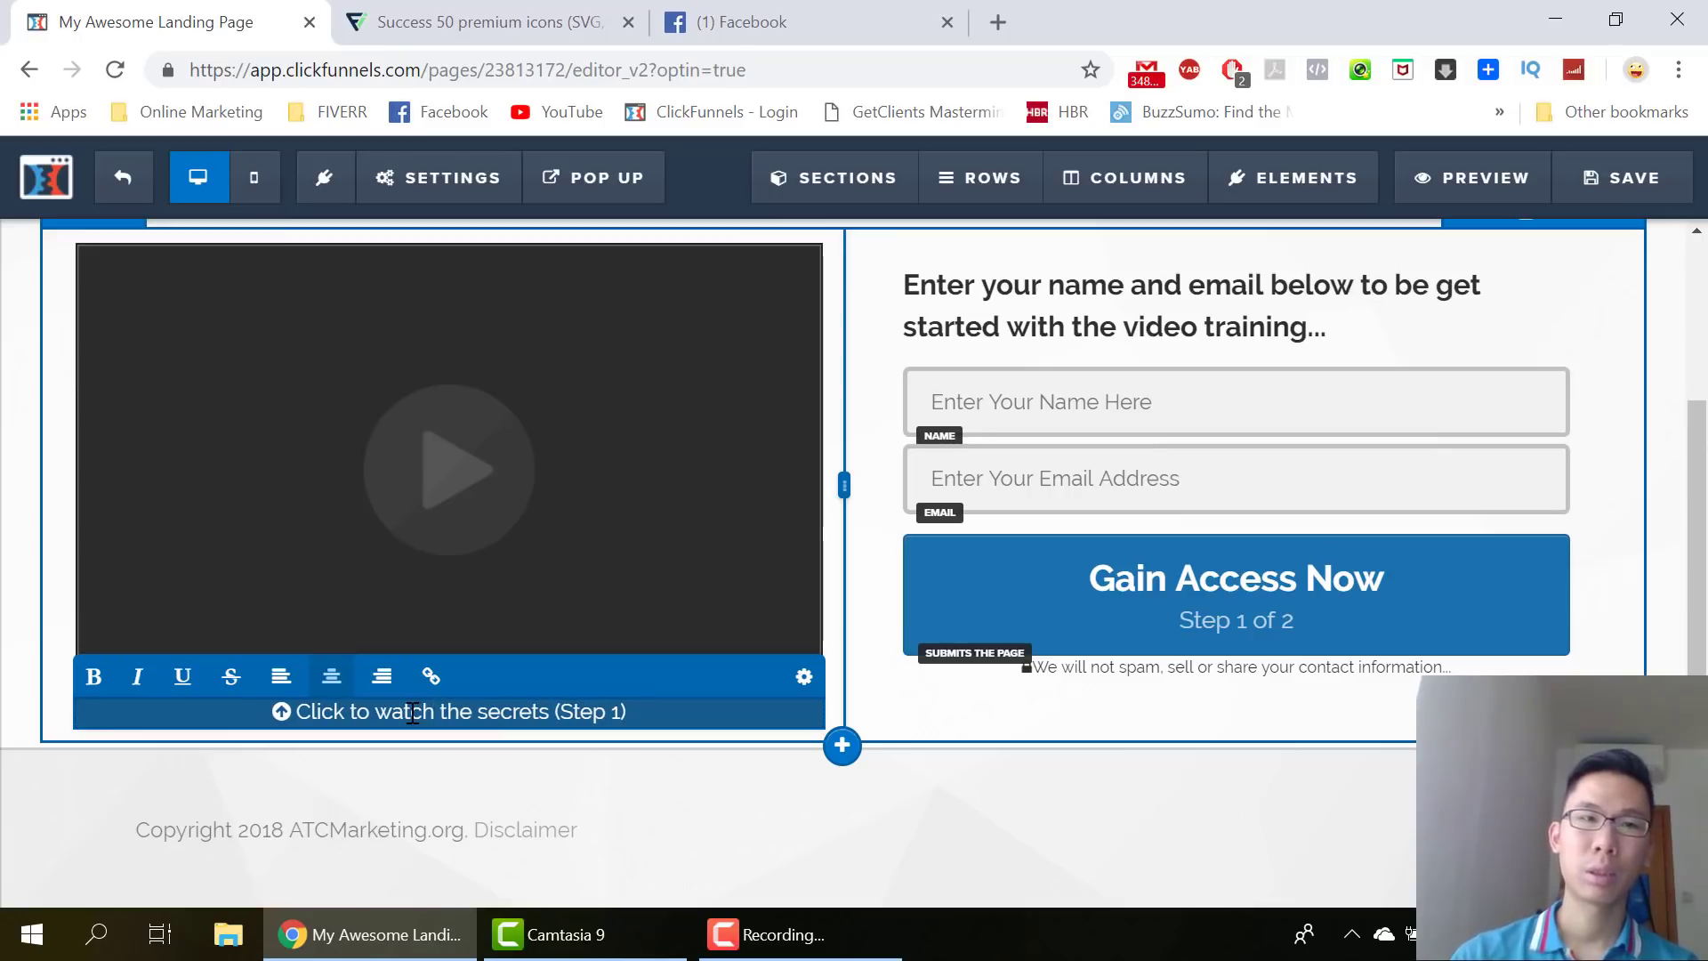
{"action": "left_click", "coordinate": [1250, 770]}
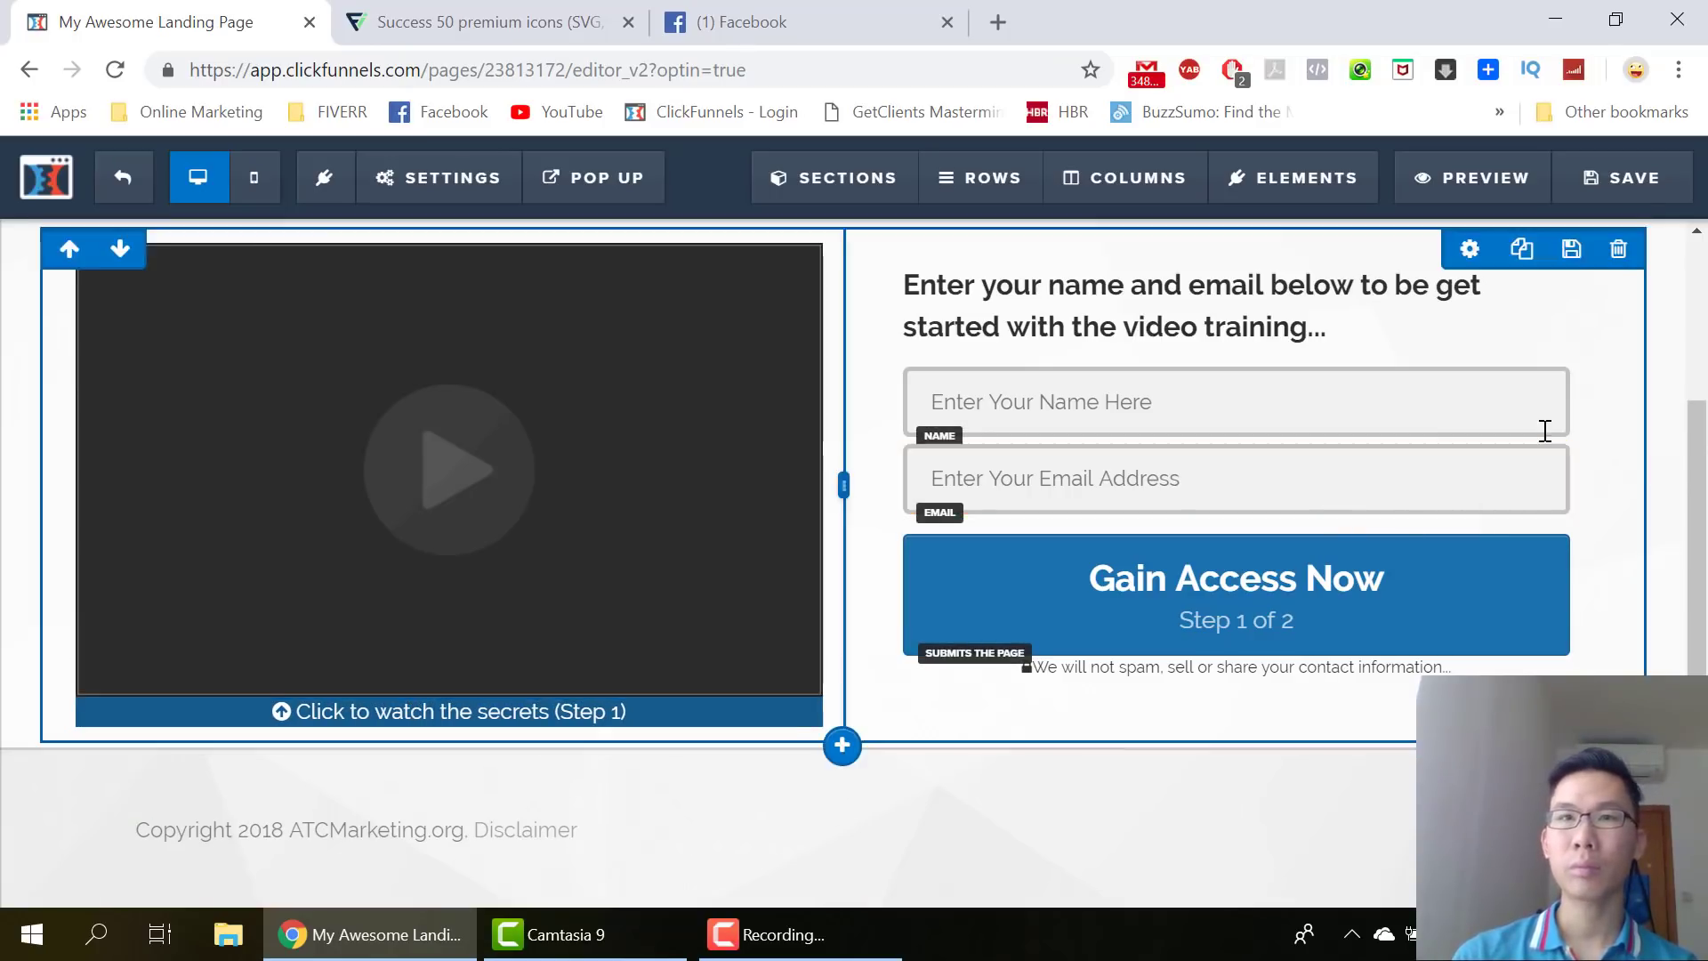
{"action": "scroll", "coordinate": [1388, 596], "scroll_direction": "up", "scroll_amount": 3}
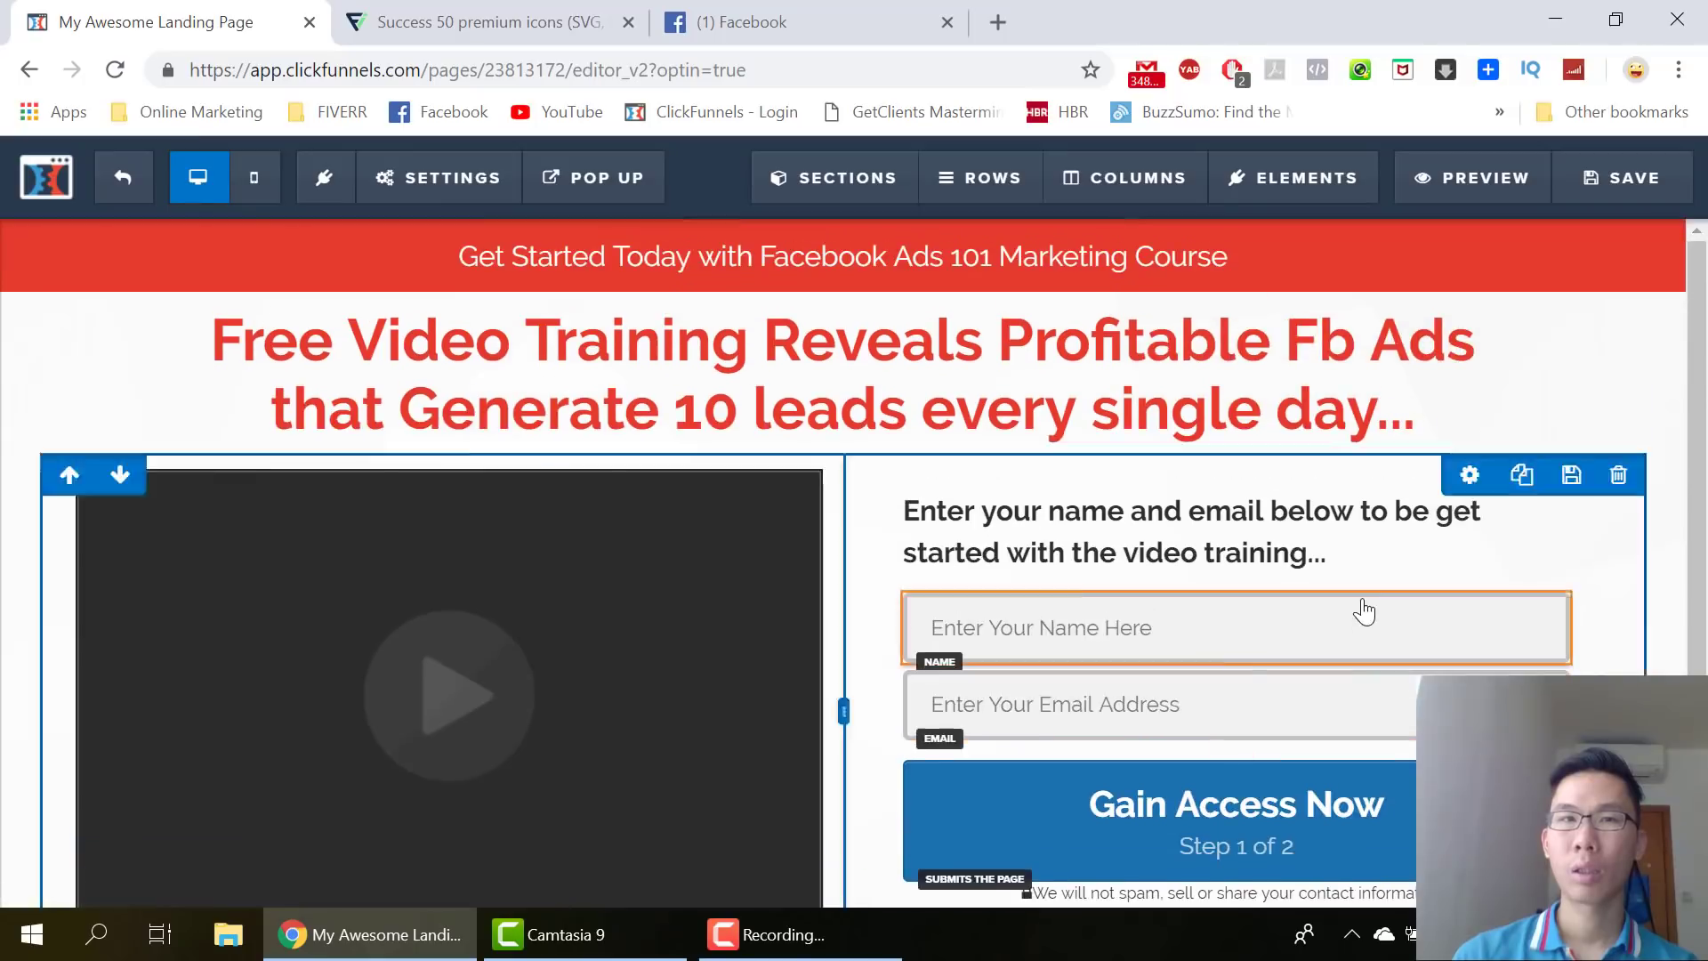
Set the page background to the uploaded colourful bokeh photo
{"action": "left_click", "coordinate": [436, 178]}
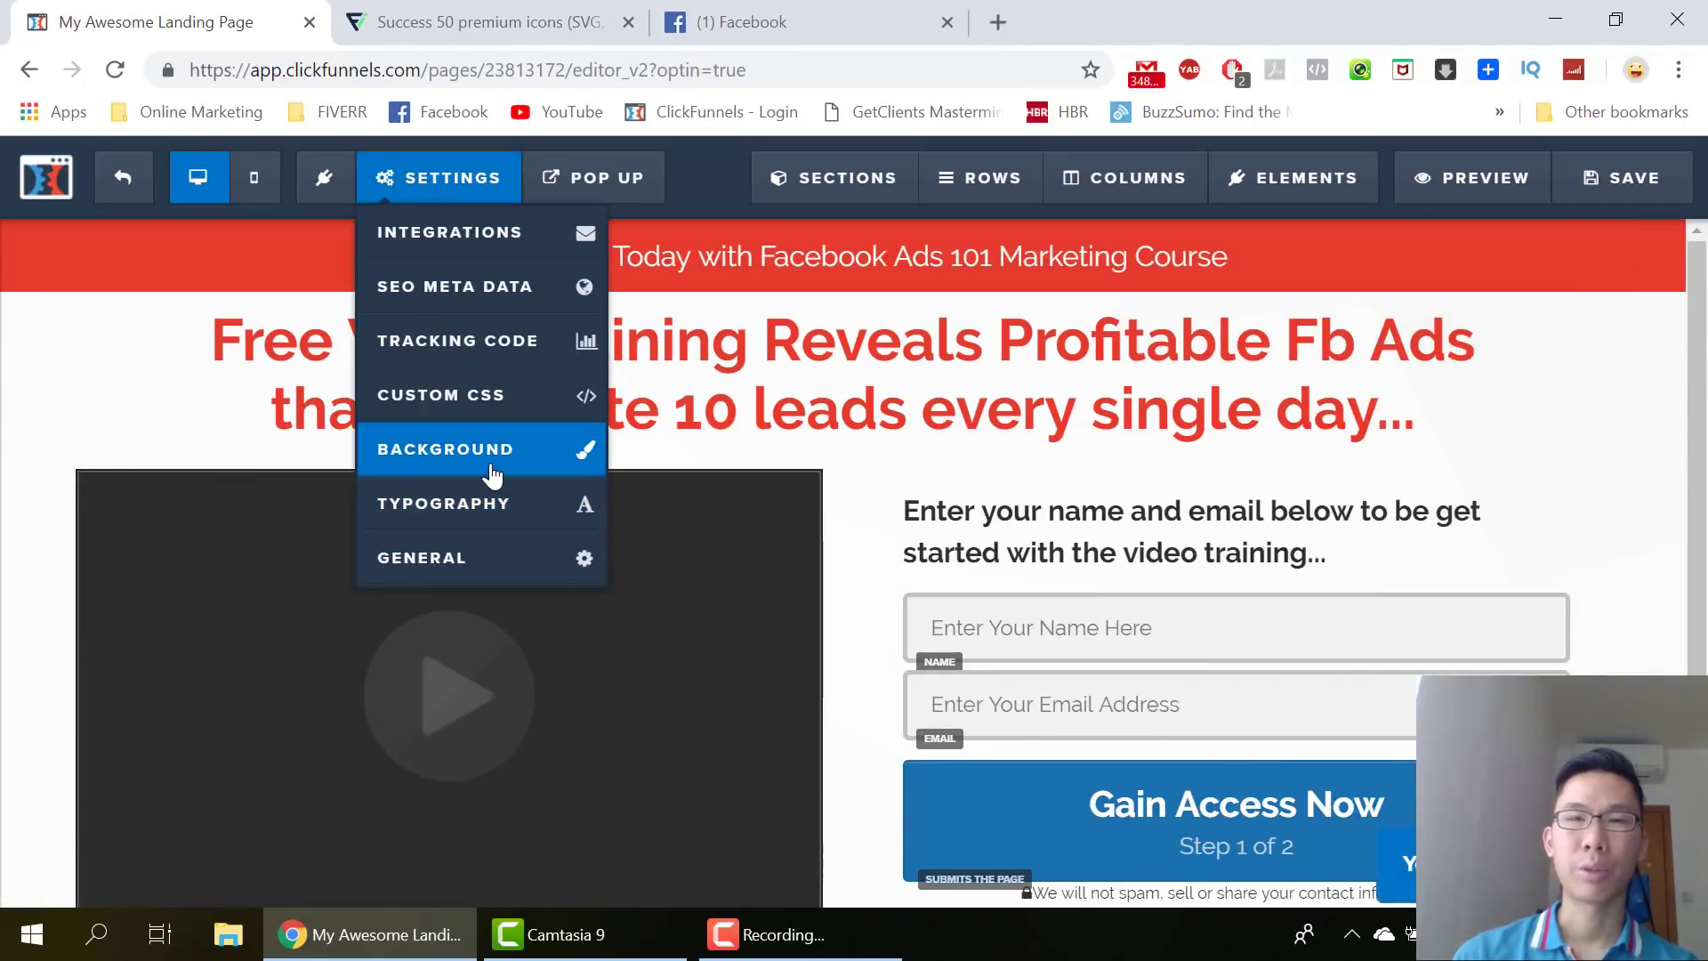
{"action": "left_click", "coordinate": [487, 452]}
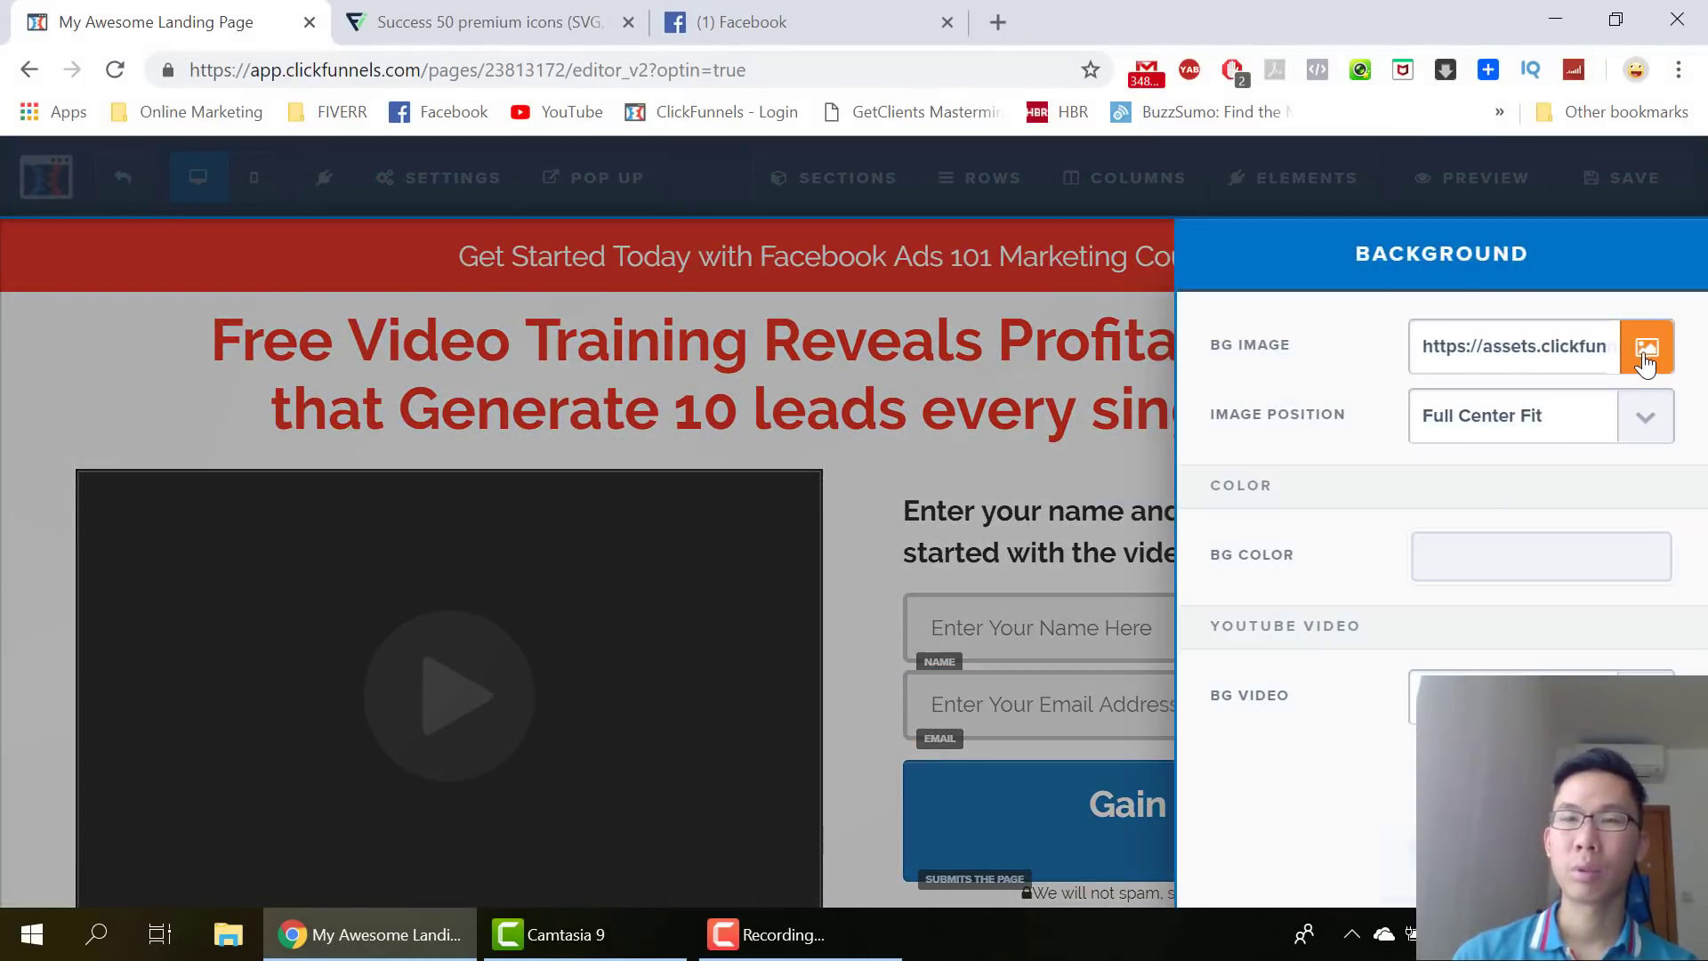
{"action": "left_click", "coordinate": [1644, 355]}
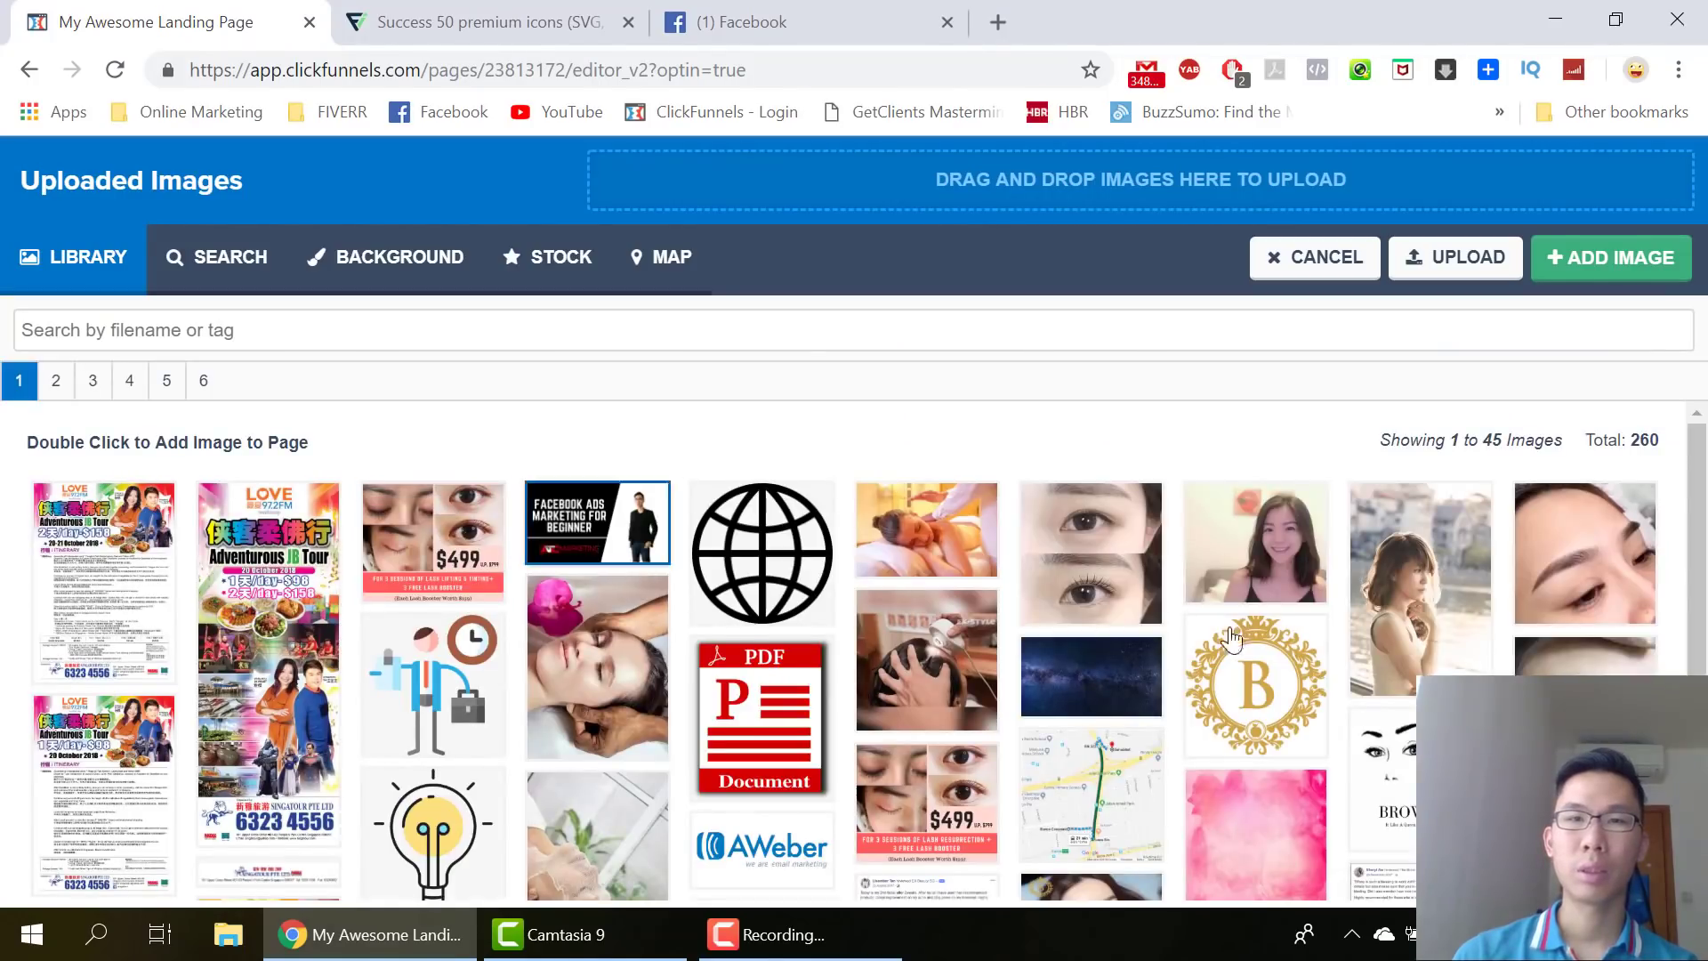
{"action": "scroll", "coordinate": [1232, 639], "scroll_direction": "down", "scroll_amount": 4}
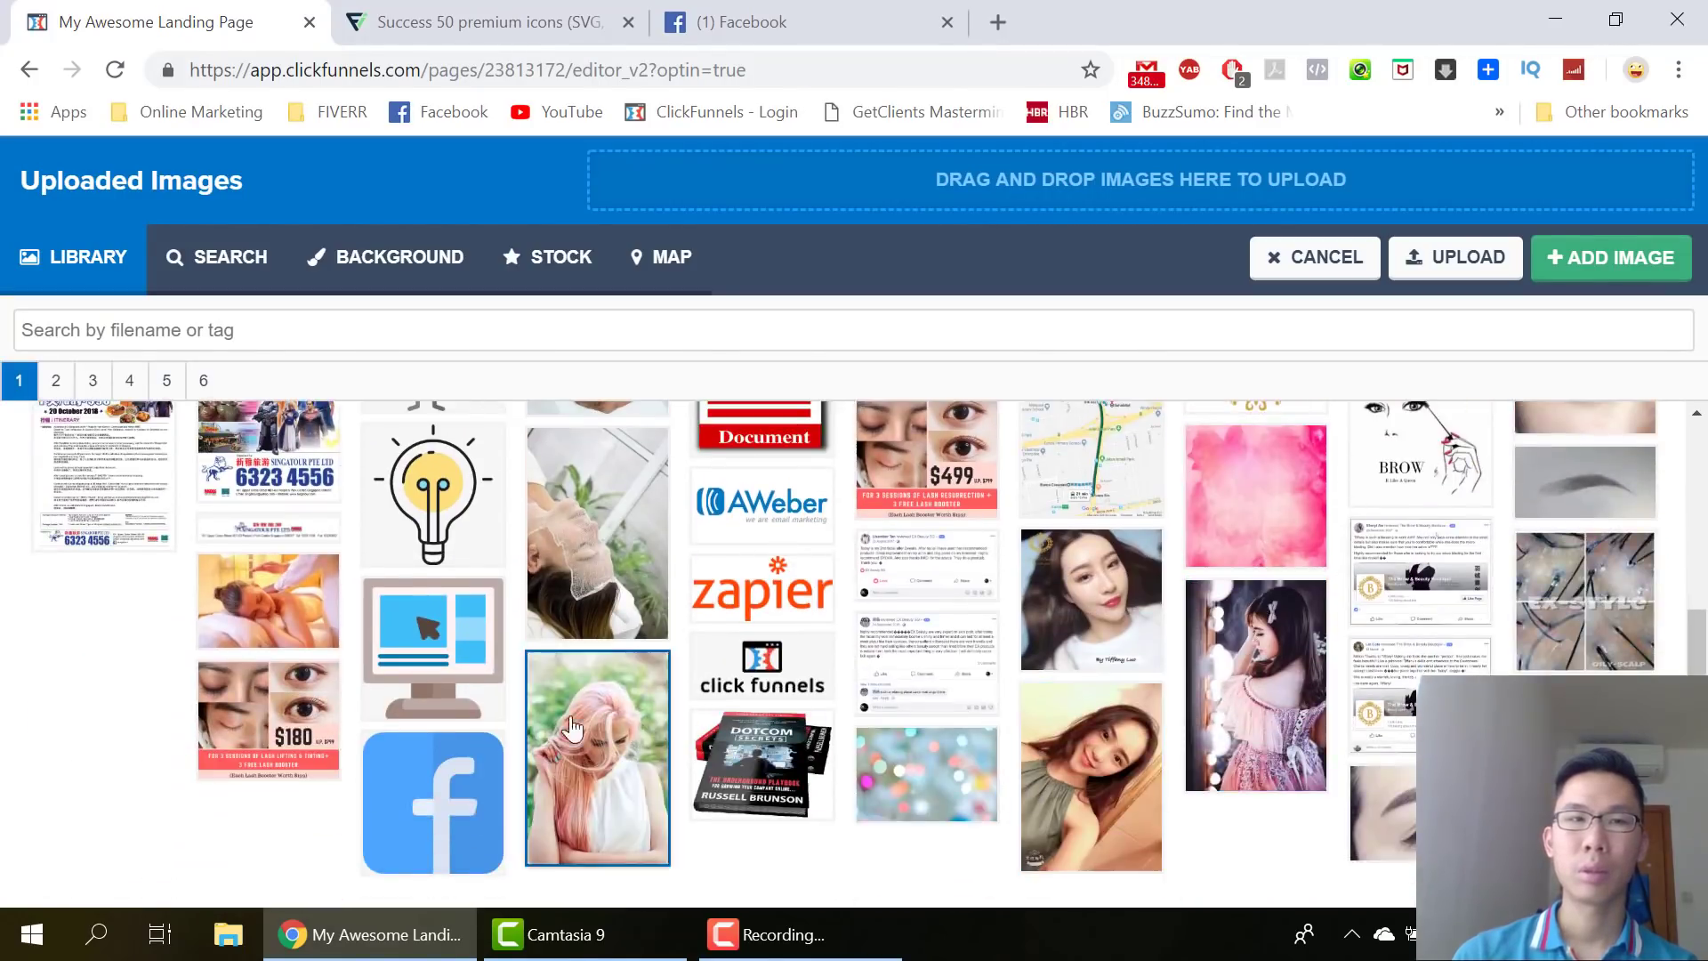
{"action": "double_click", "coordinate": [980, 778]}
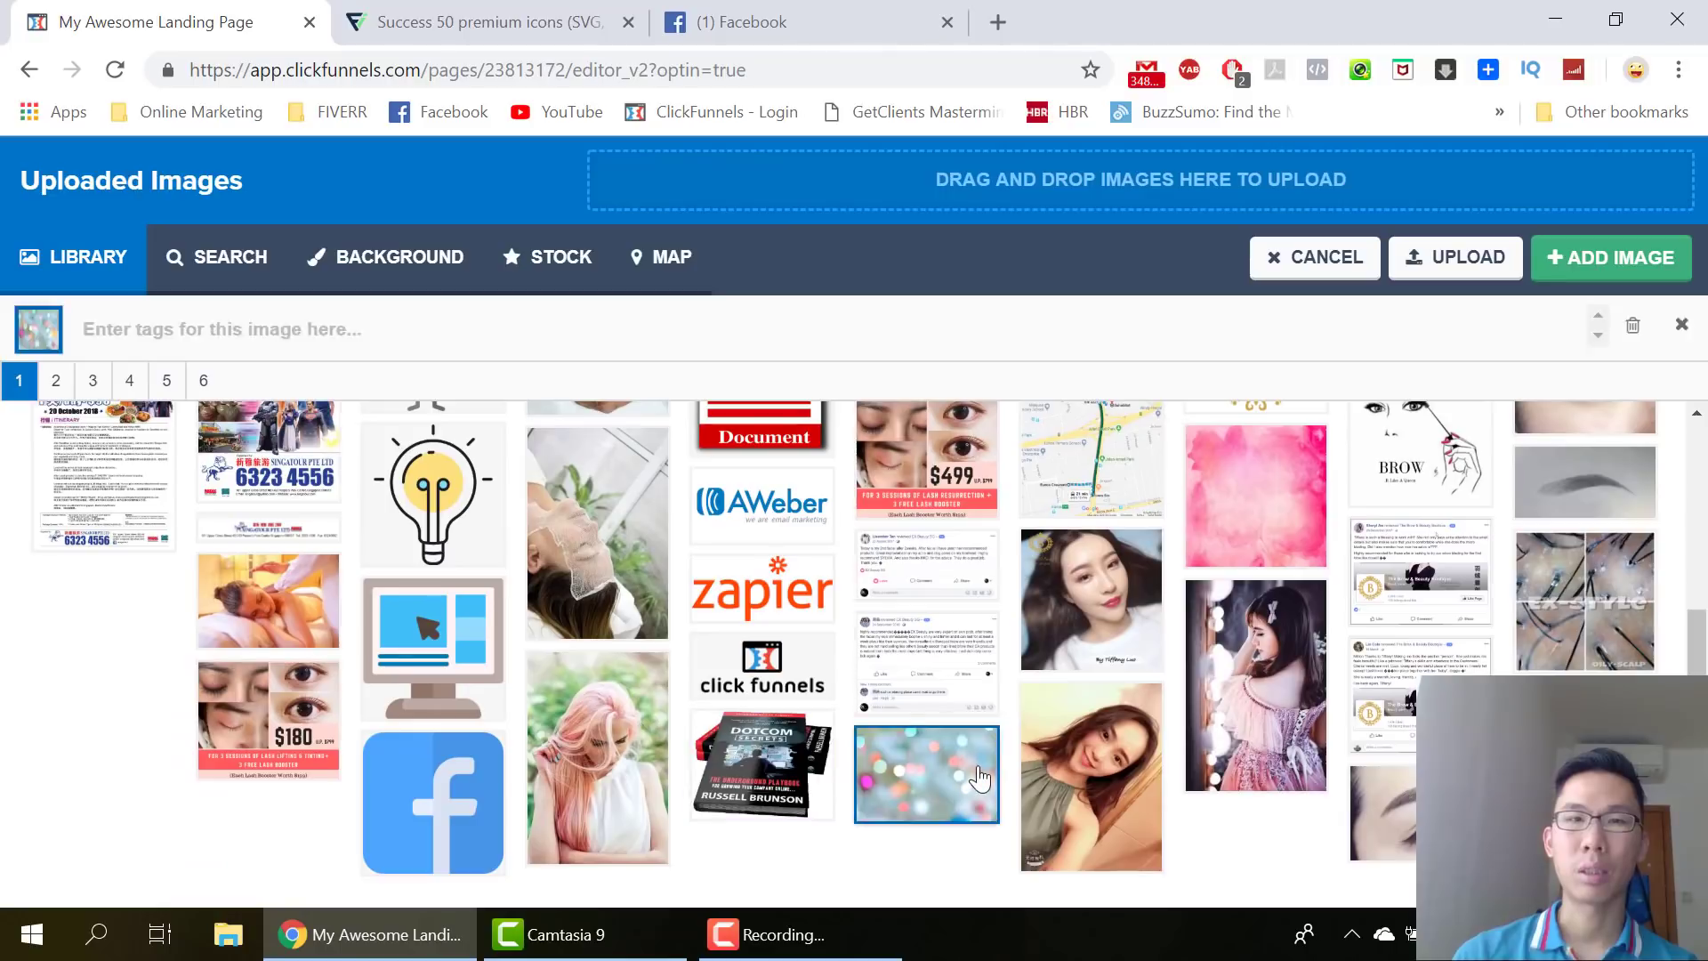
{"action": "left_click", "coordinate": [804, 484]}
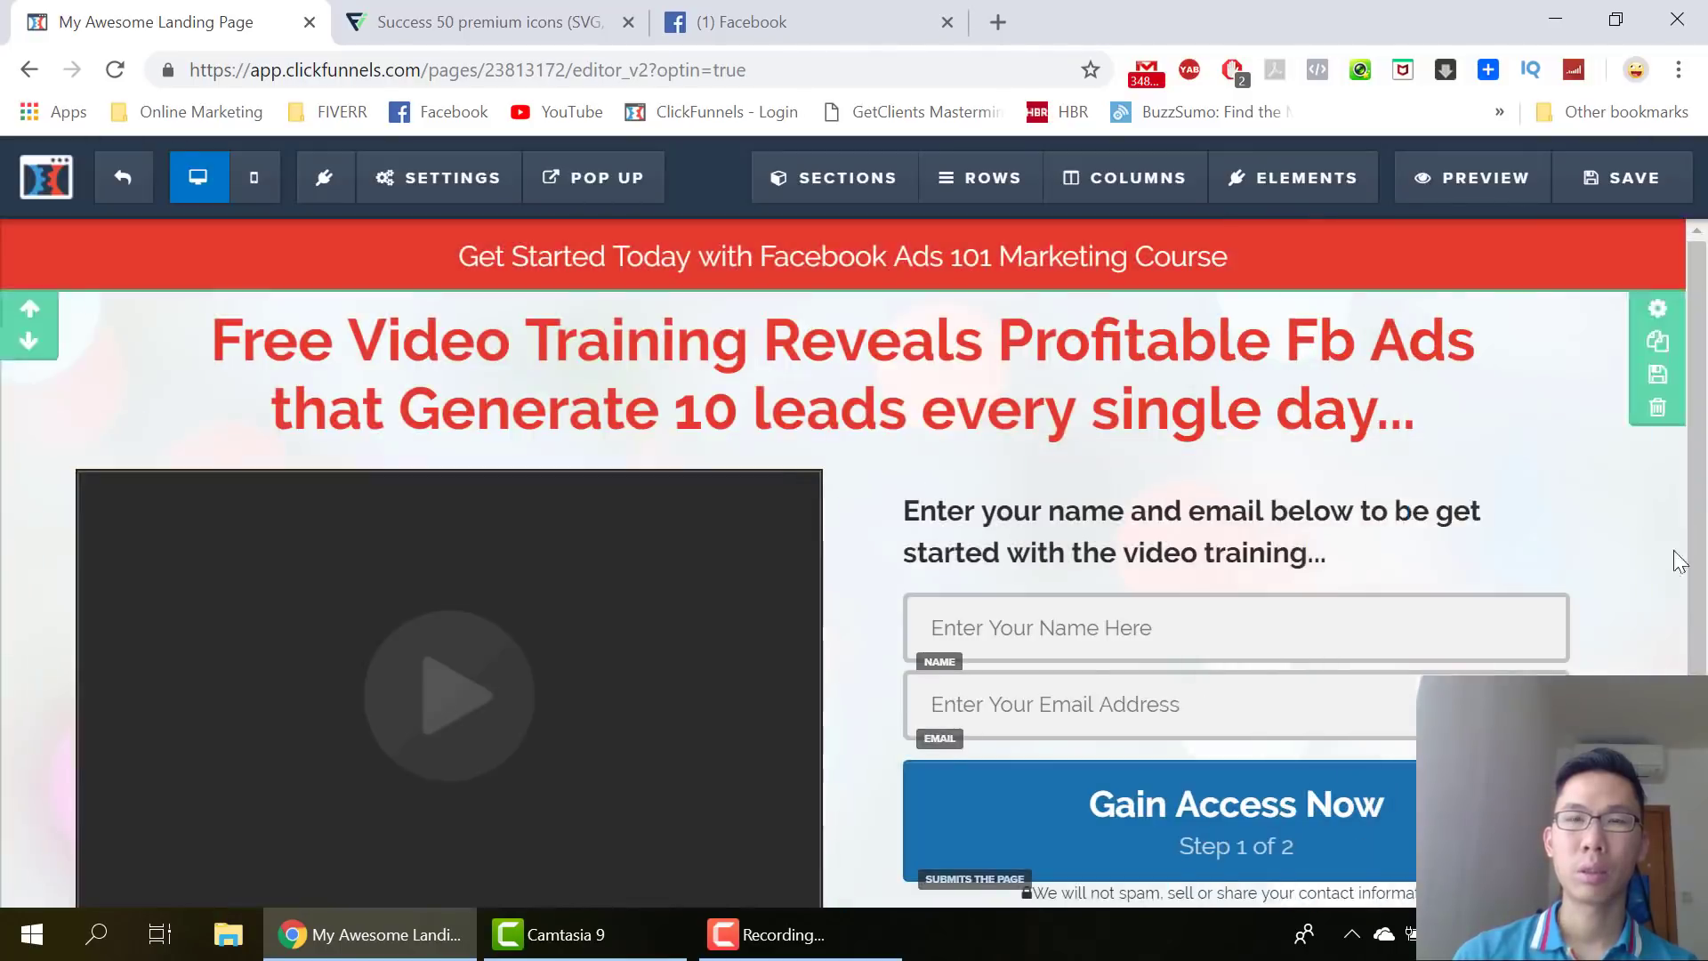
{"action": "scroll", "coordinate": [1672, 569], "scroll_direction": "down", "scroll_amount": 3}
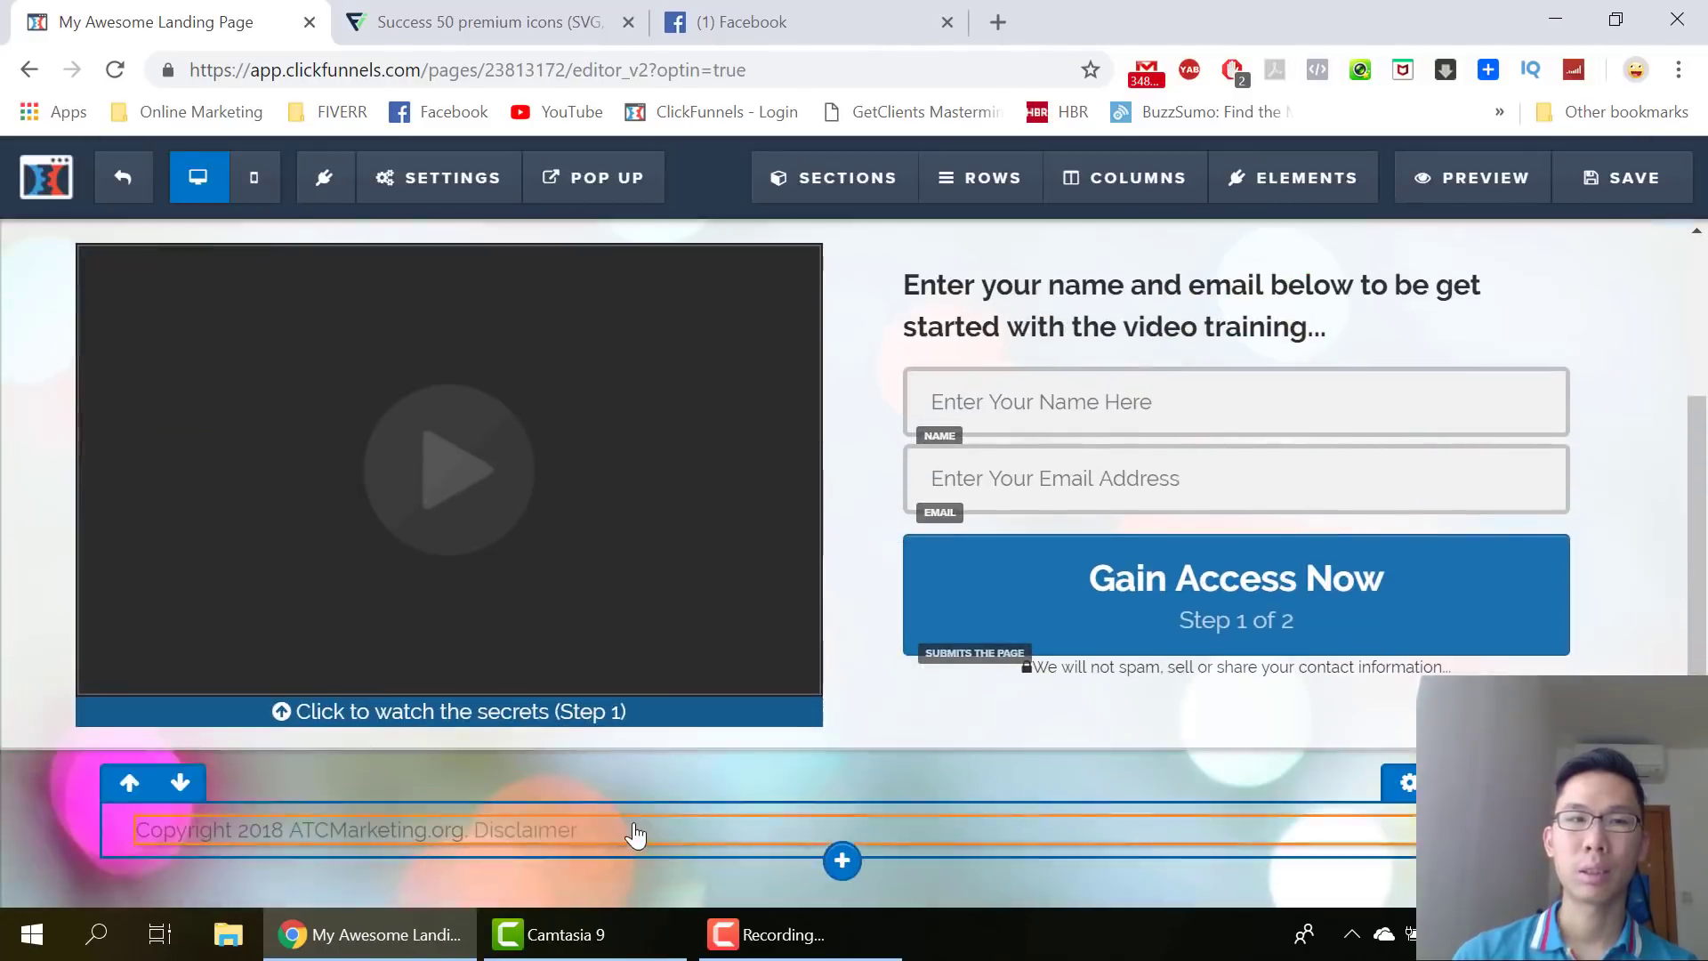
{"action": "scroll", "coordinate": [635, 834], "scroll_direction": "up", "scroll_amount": 3}
Set the page's SEO title to 'Facebook Ads Course' and enter the author's name as keywords
{"action": "left_click", "coordinate": [431, 182]}
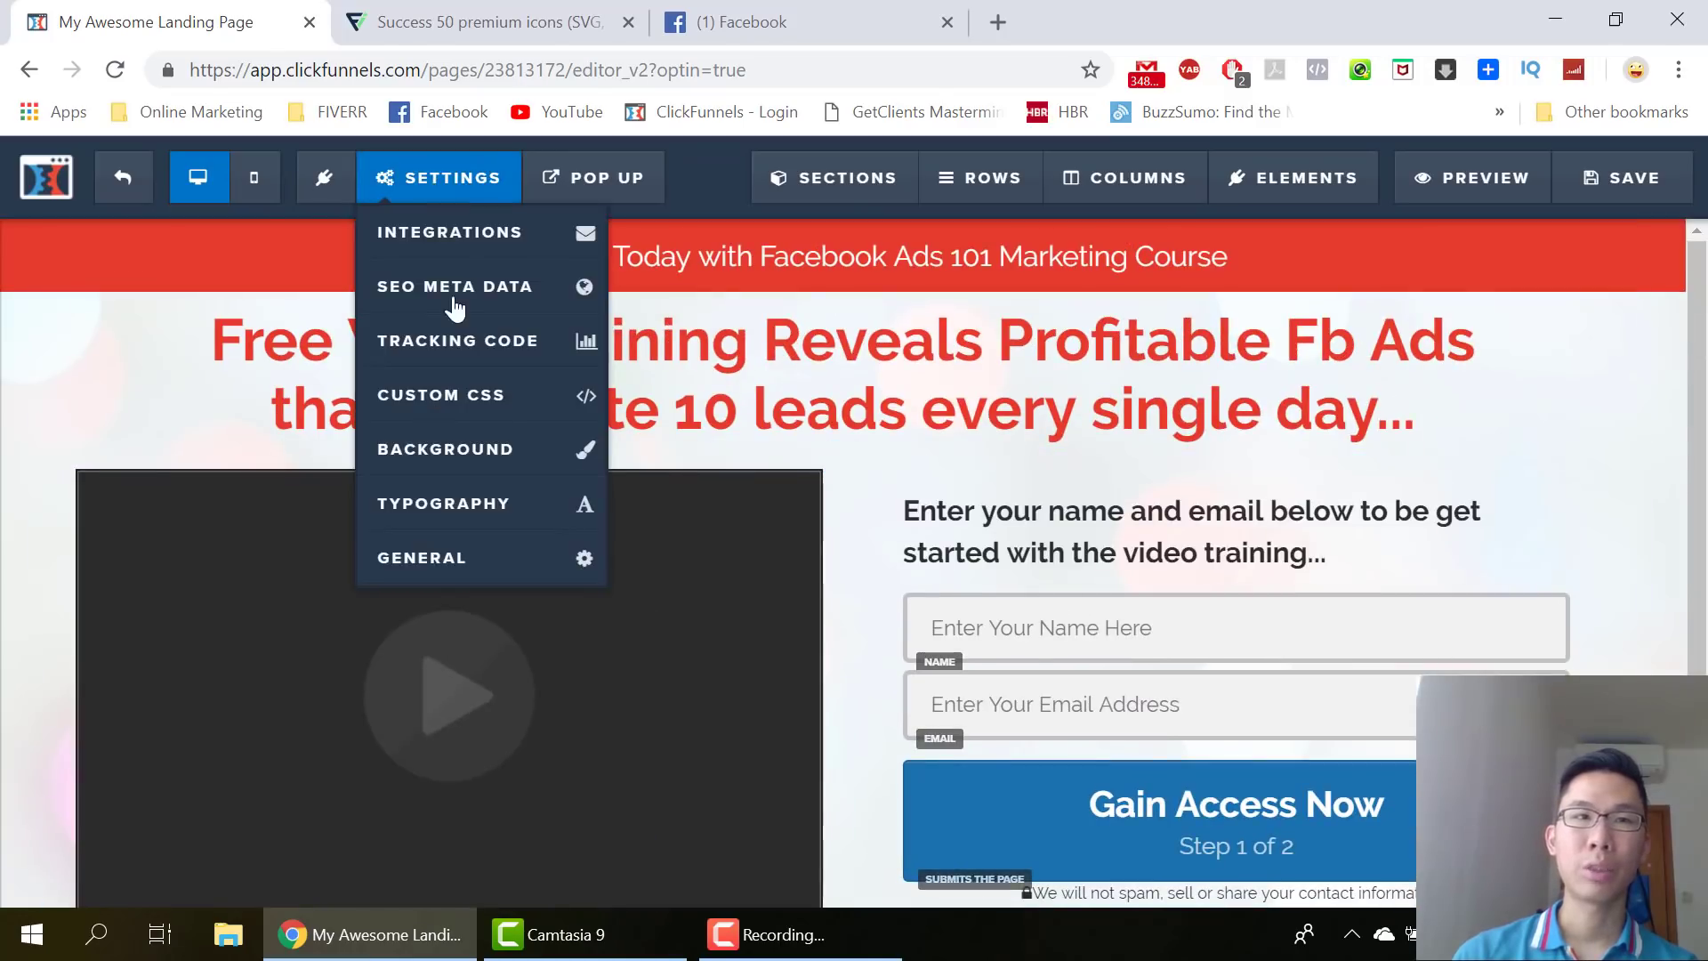
{"action": "left_click", "coordinate": [454, 286]}
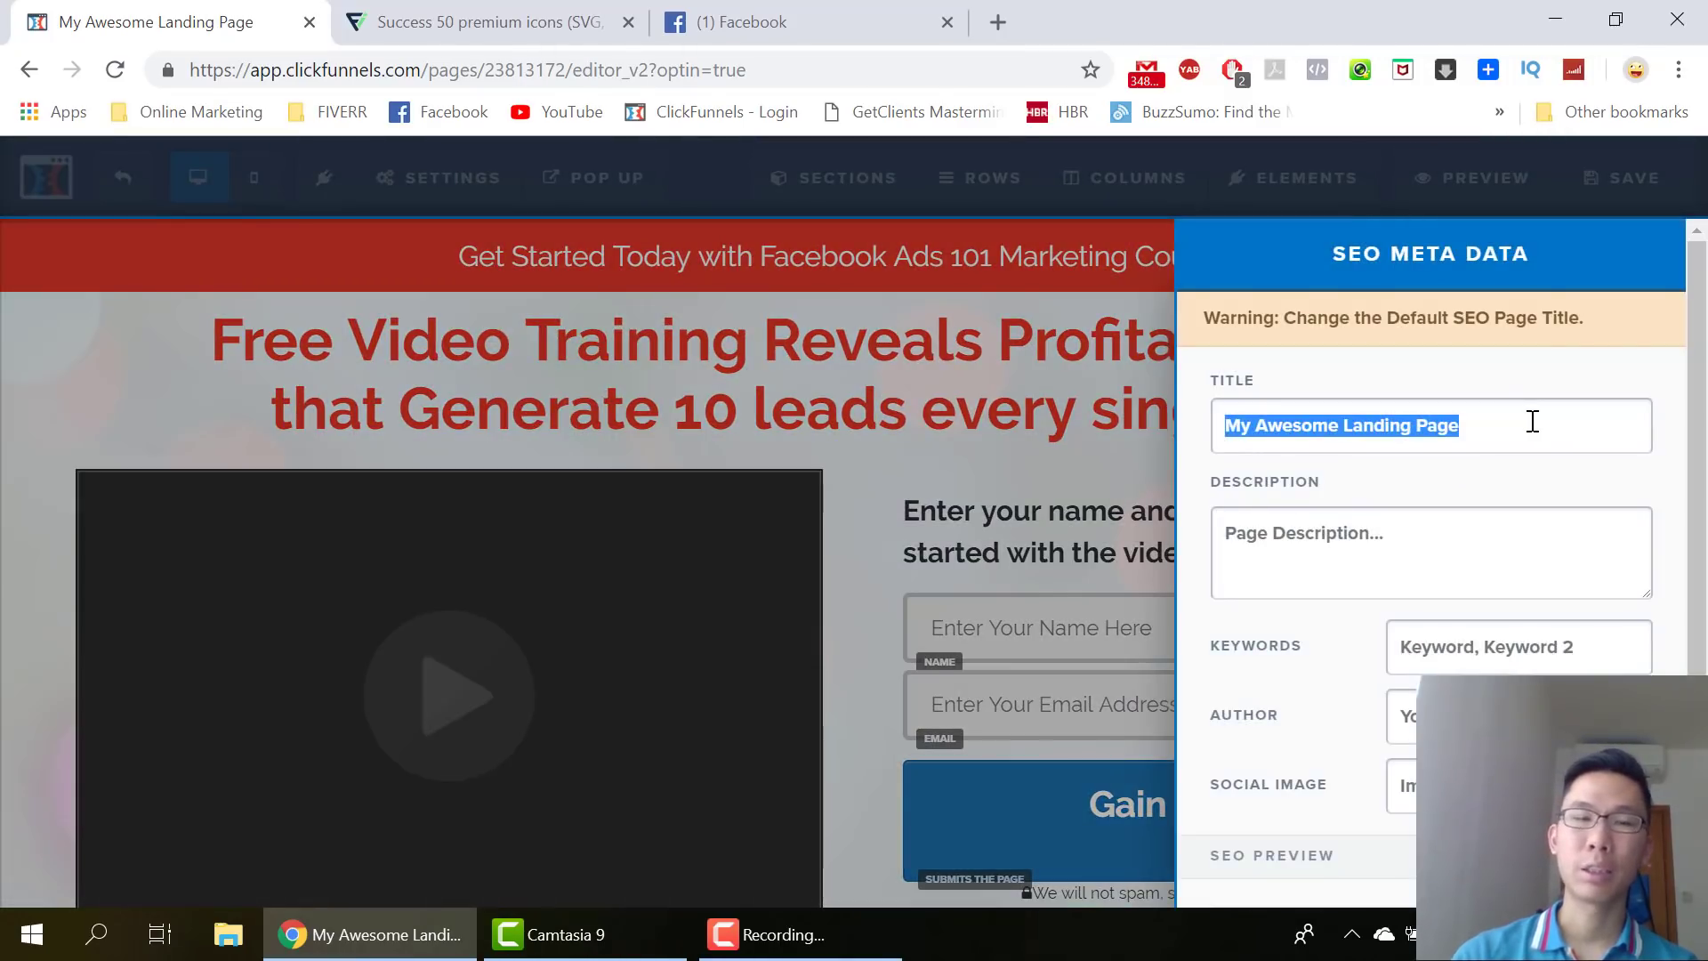
{"action": "type", "text": "Facebook Ads Course"}
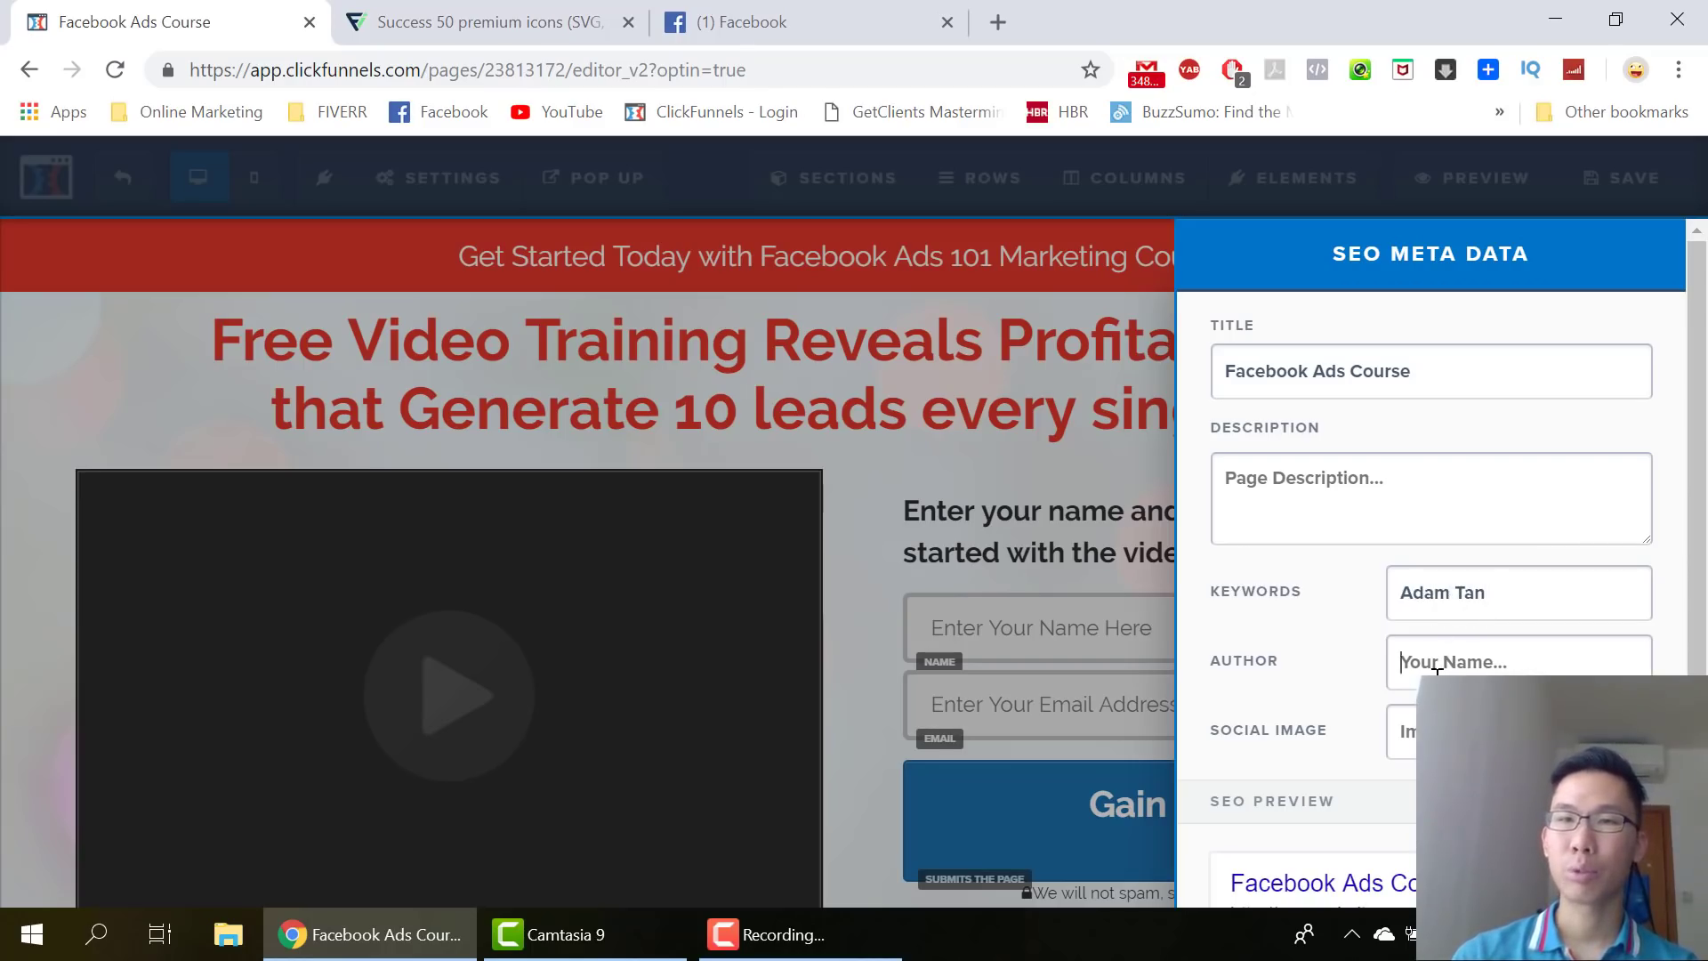
{"action": "left_click", "coordinate": [758, 378]}
Give the Gain Access Now button the red conversion background colour
{"action": "scroll", "coordinate": [1576, 555], "scroll_direction": "down", "scroll_amount": 3}
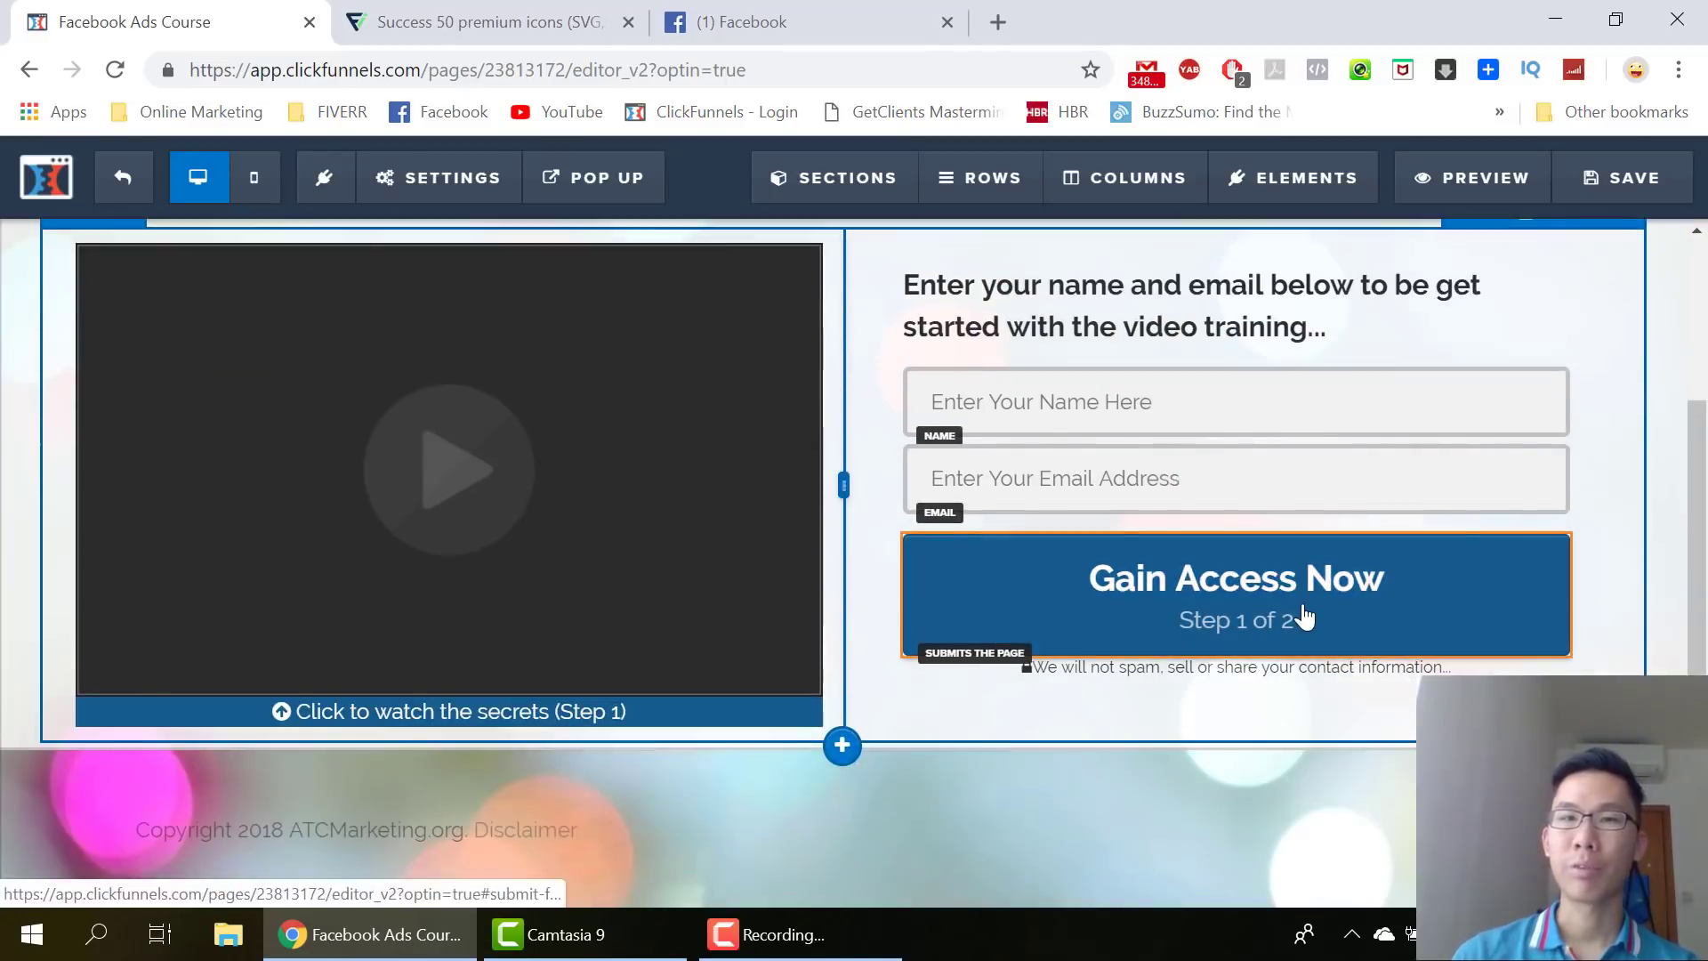
{"action": "left_click", "coordinate": [1304, 615]}
{"action": "left_click", "coordinate": [1445, 331]}
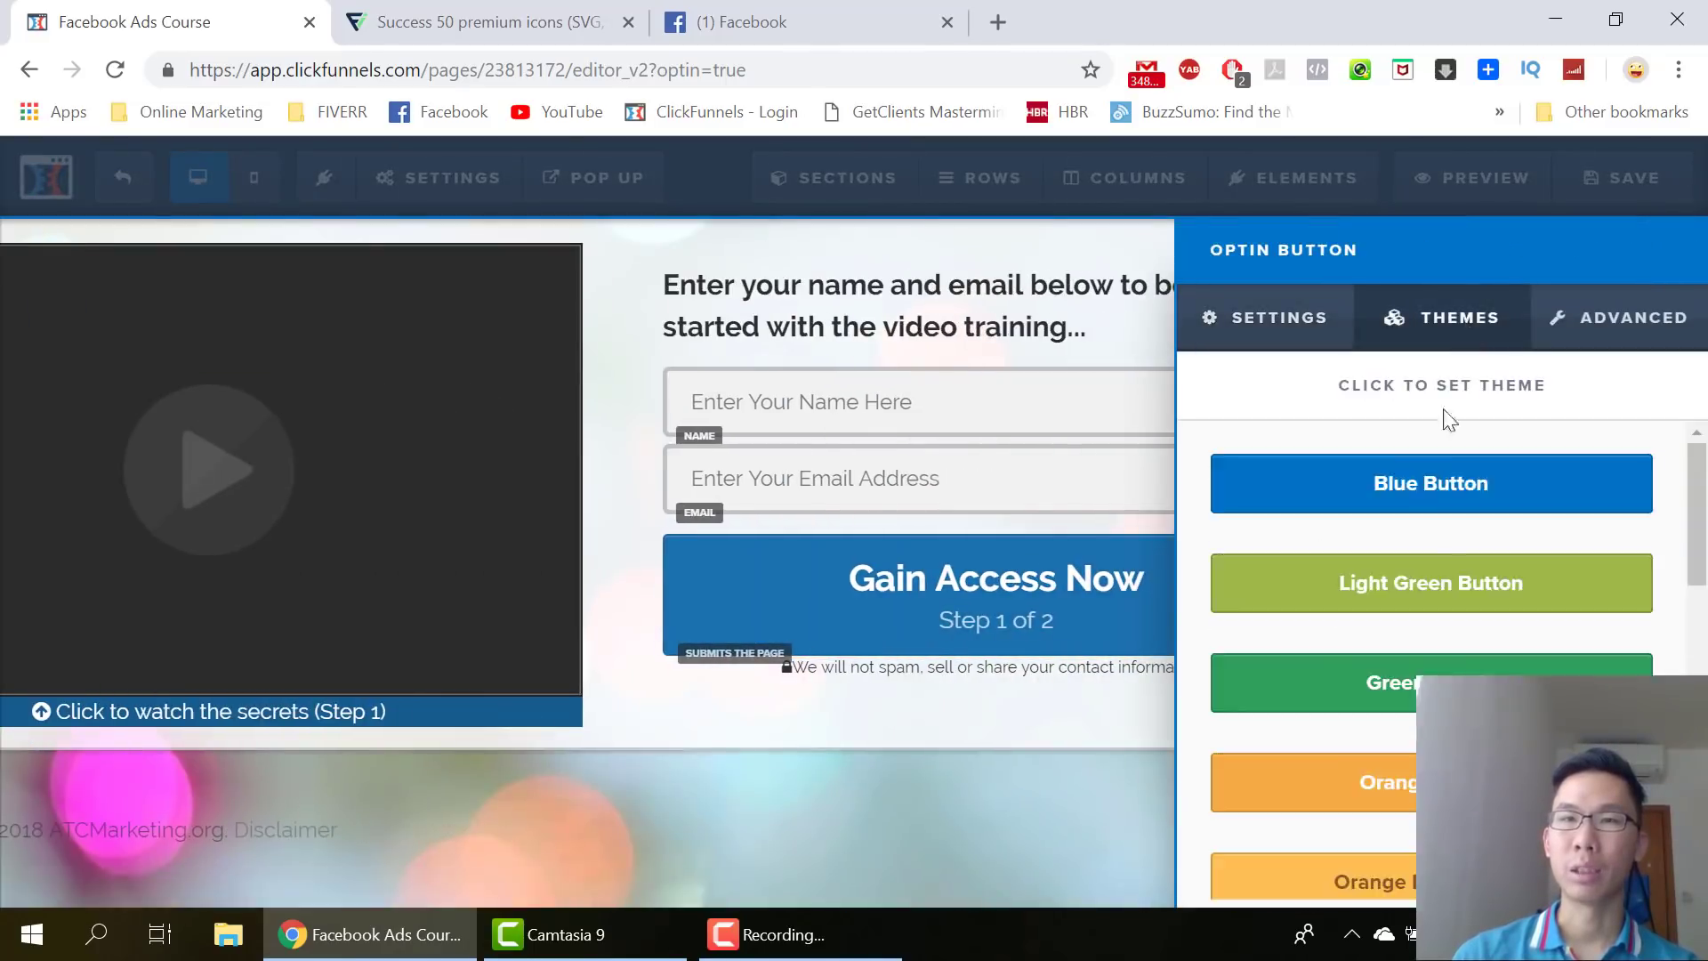
{"action": "scroll", "coordinate": [1441, 551], "scroll_direction": "down", "scroll_amount": 5}
{"action": "left_click", "coordinate": [1268, 318]}
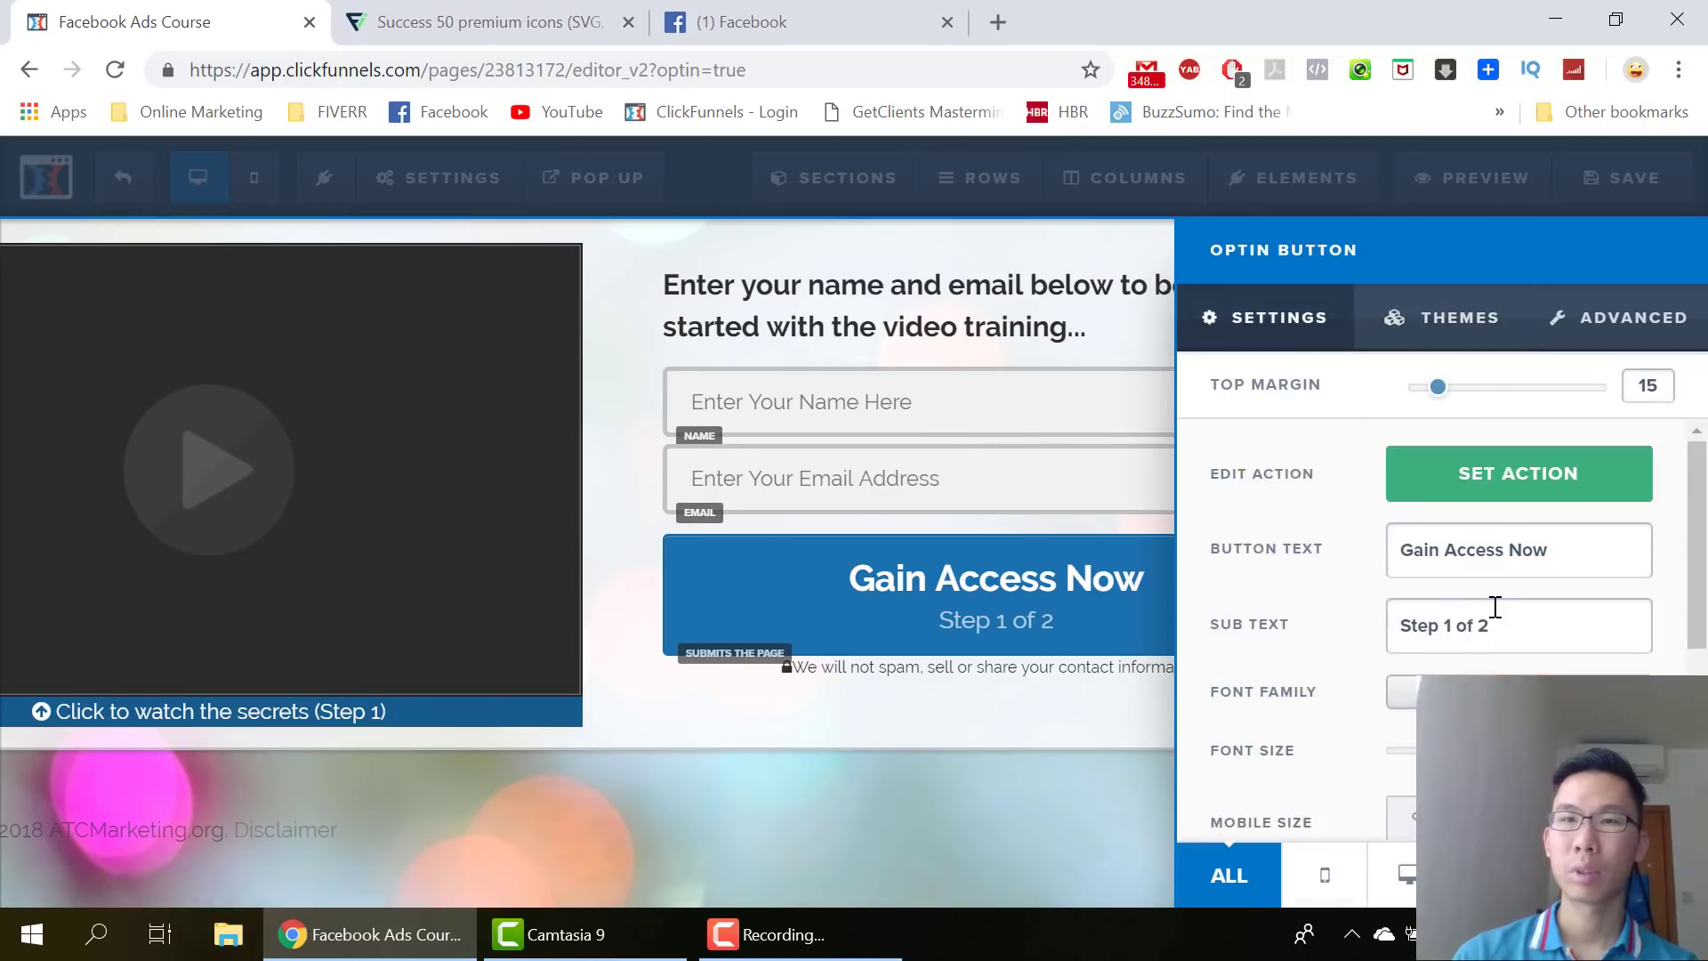
{"action": "scroll", "coordinate": [1491, 641], "scroll_direction": "down", "scroll_amount": 4}
{"action": "left_click", "coordinate": [1388, 696]}
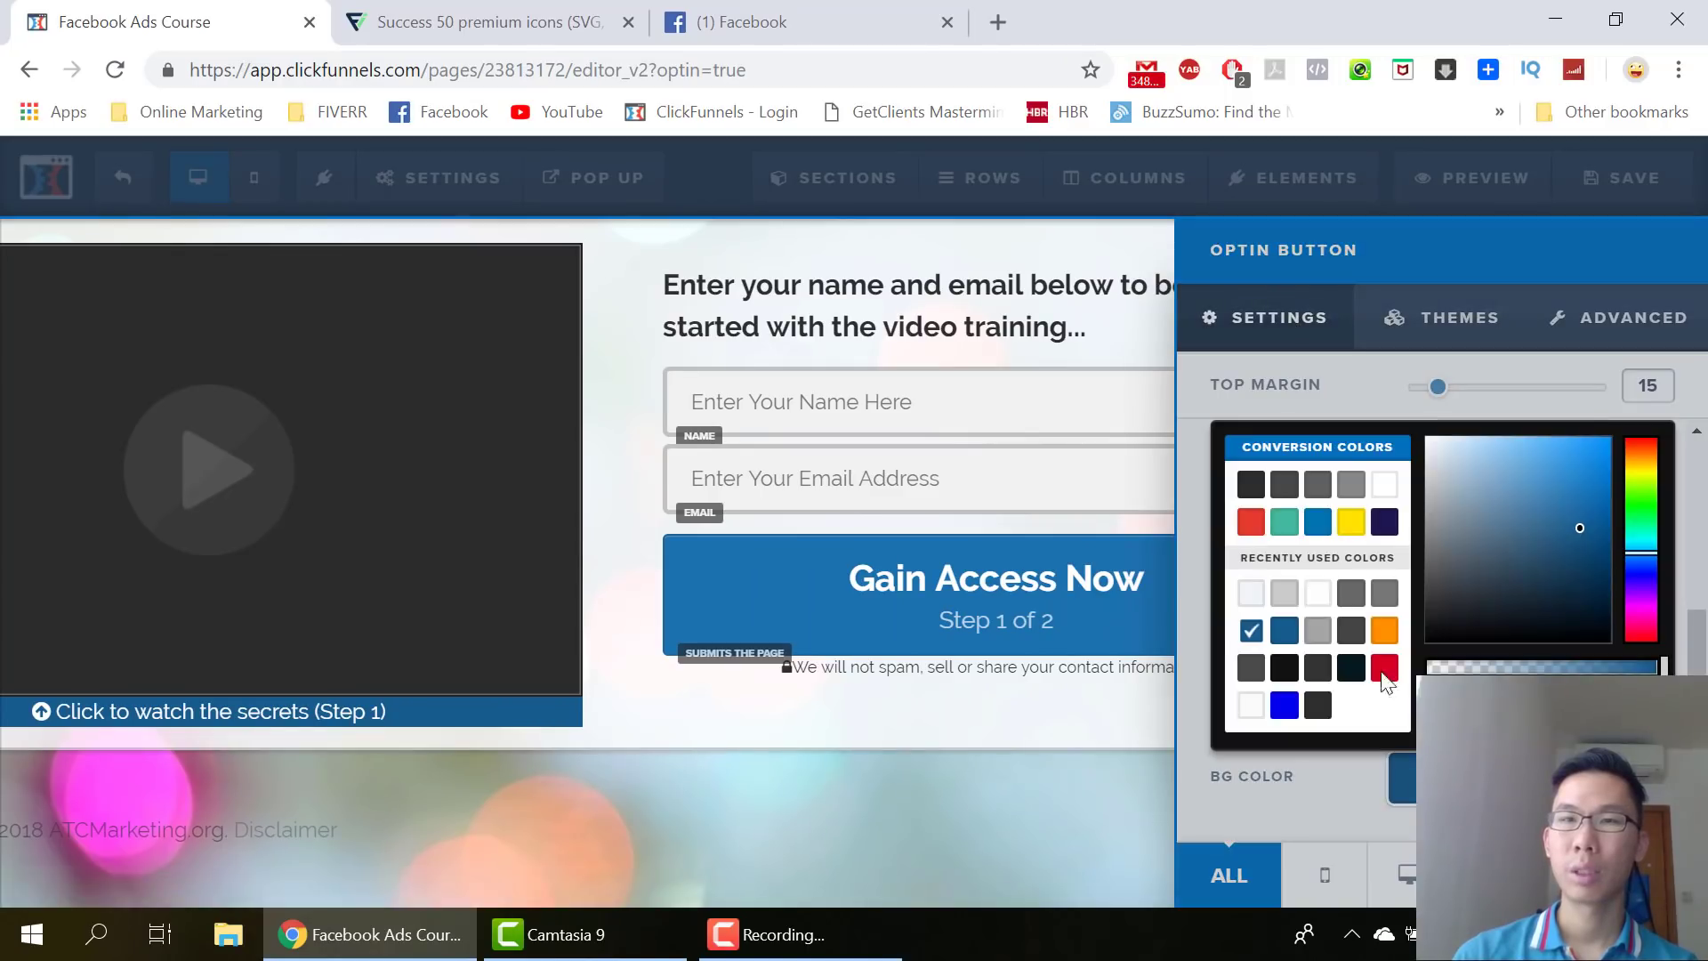
{"action": "left_click", "coordinate": [1250, 524]}
Give the 'Click to watch the secrets' caption bar a red background
{"action": "left_click", "coordinate": [671, 709]}
{"action": "left_click", "coordinate": [670, 708]}
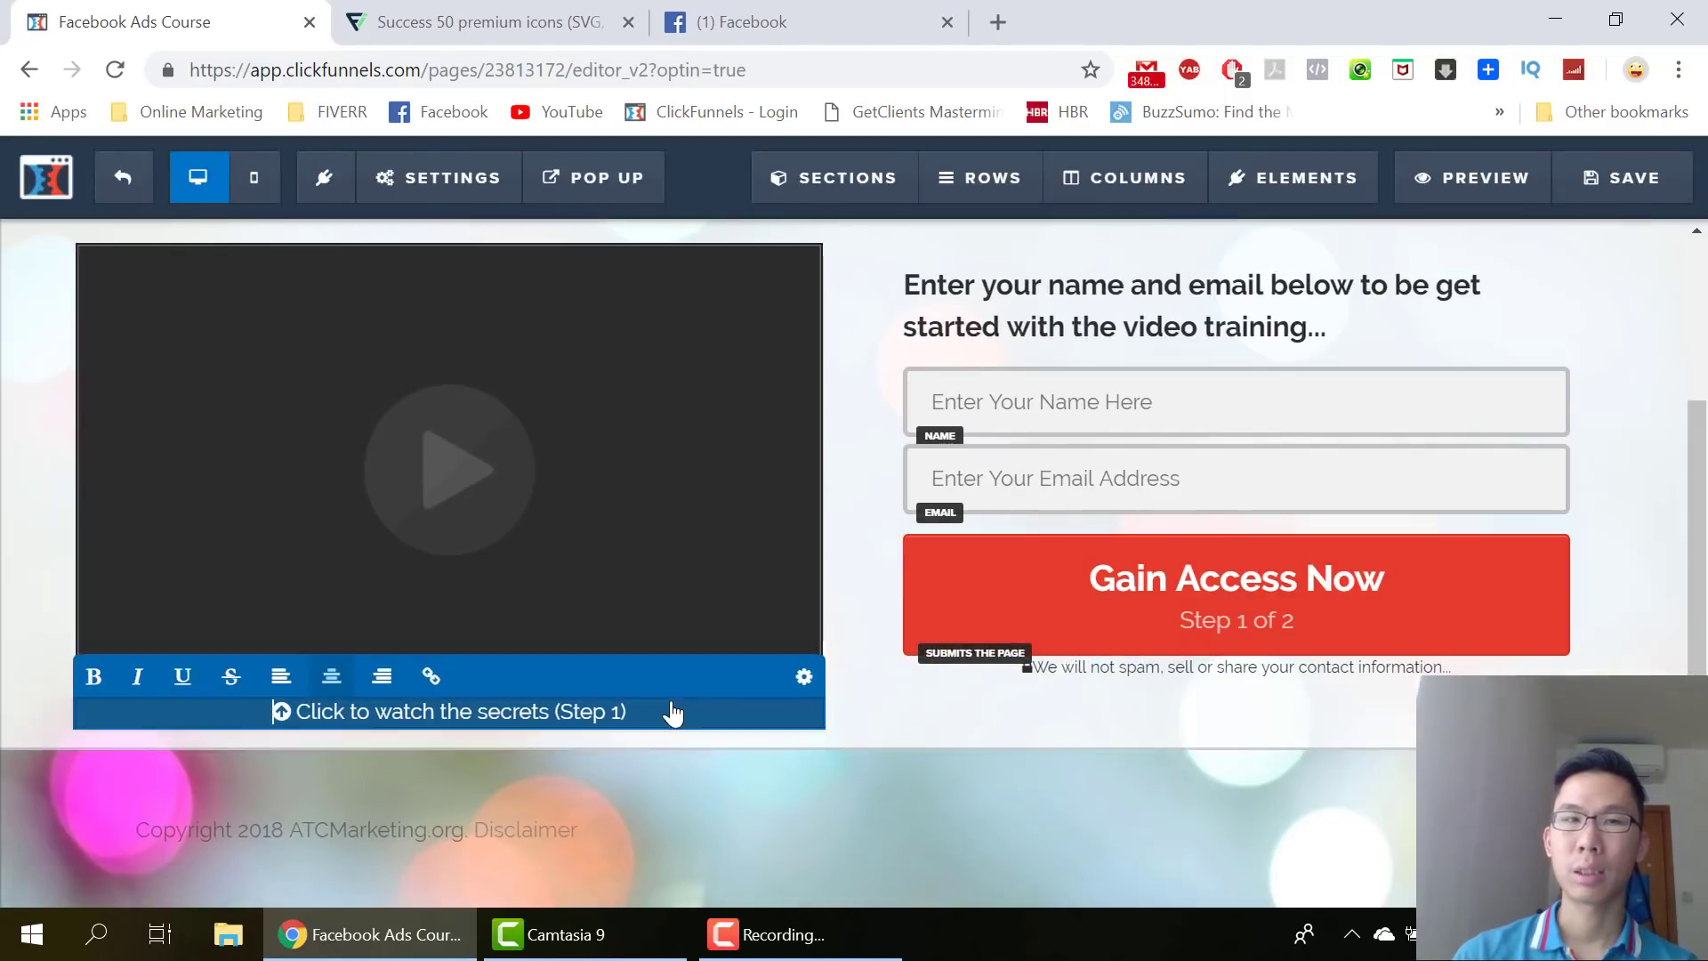
{"action": "left_click", "coordinate": [804, 676]}
{"action": "scroll", "coordinate": [1548, 623], "scroll_direction": "down", "scroll_amount": 4}
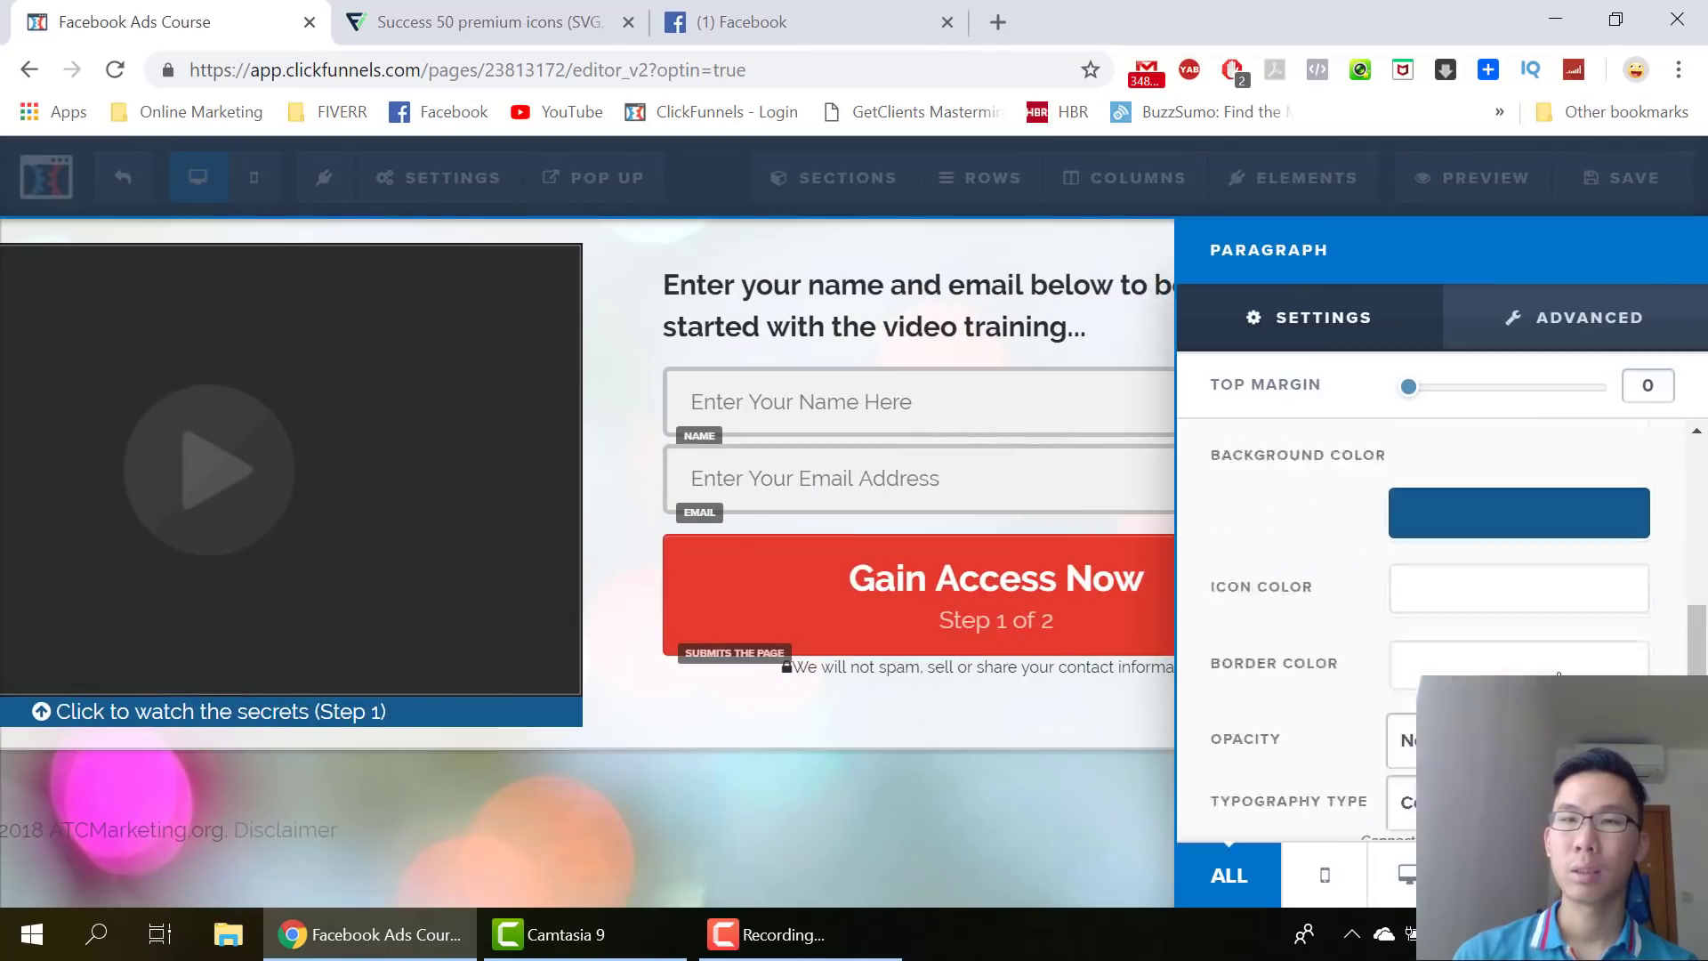
{"action": "scroll", "coordinate": [1547, 650], "scroll_direction": "up", "scroll_amount": 2}
{"action": "left_click", "coordinate": [1402, 733]}
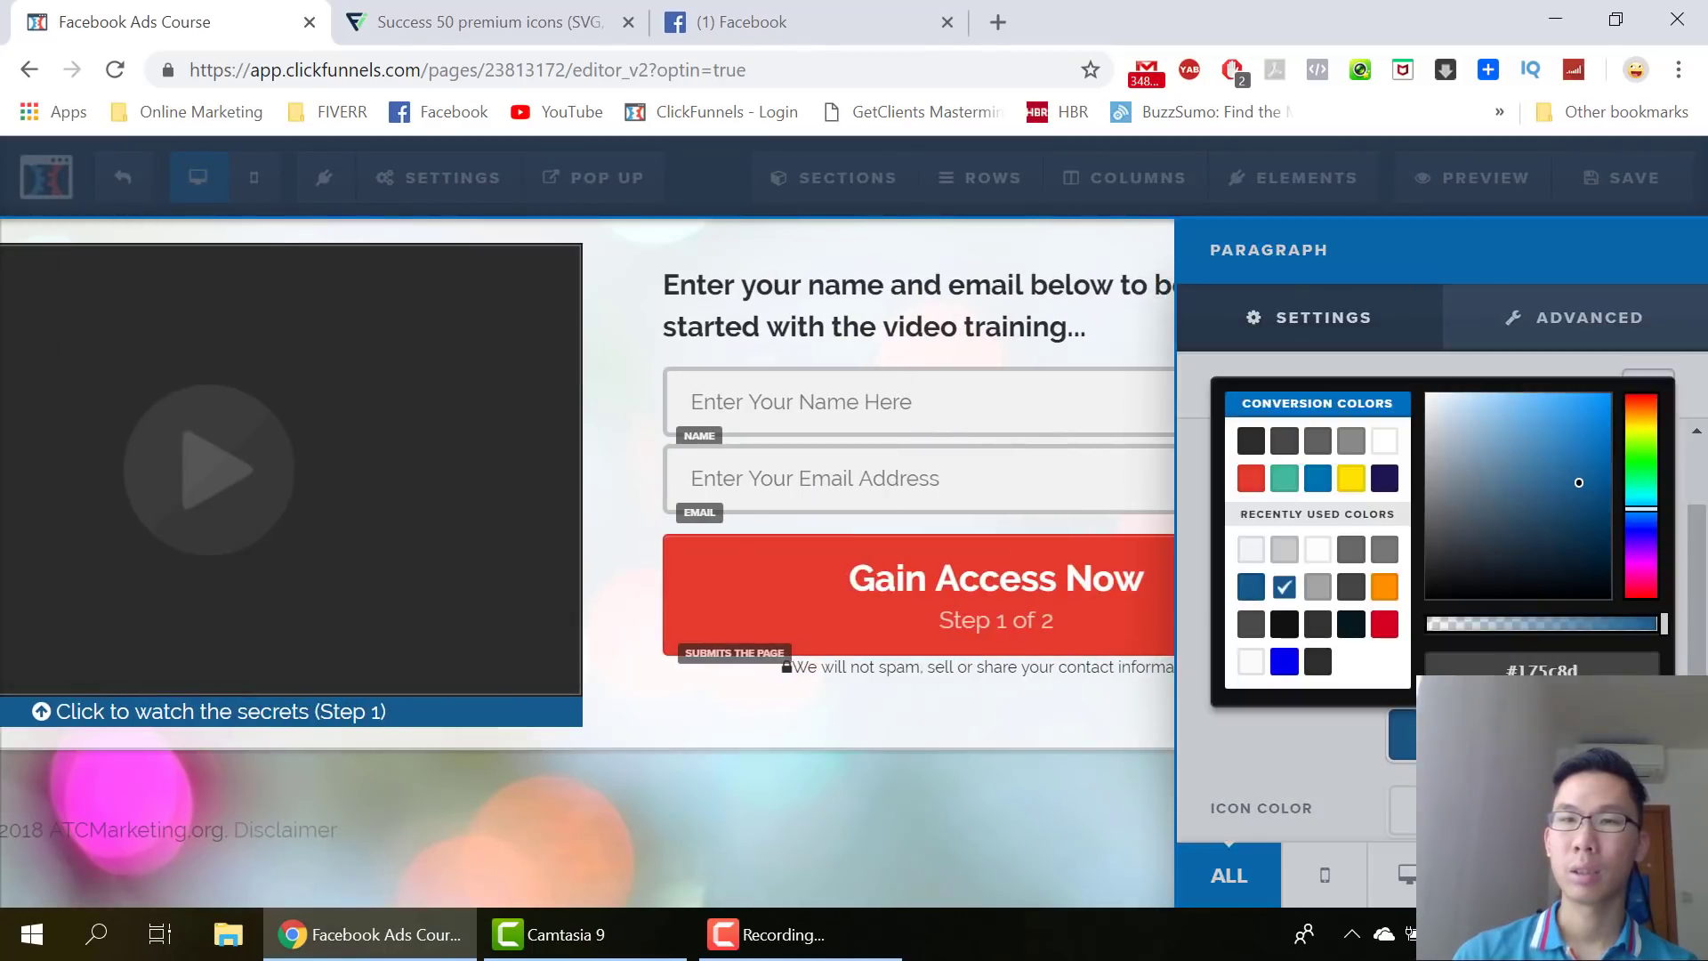
{"action": "left_click", "coordinate": [1251, 480]}
{"action": "left_click", "coordinate": [530, 516]}
Switch the editor to the page's mobile layout
{"action": "scroll", "coordinate": [984, 457], "scroll_direction": "up", "scroll_amount": 2}
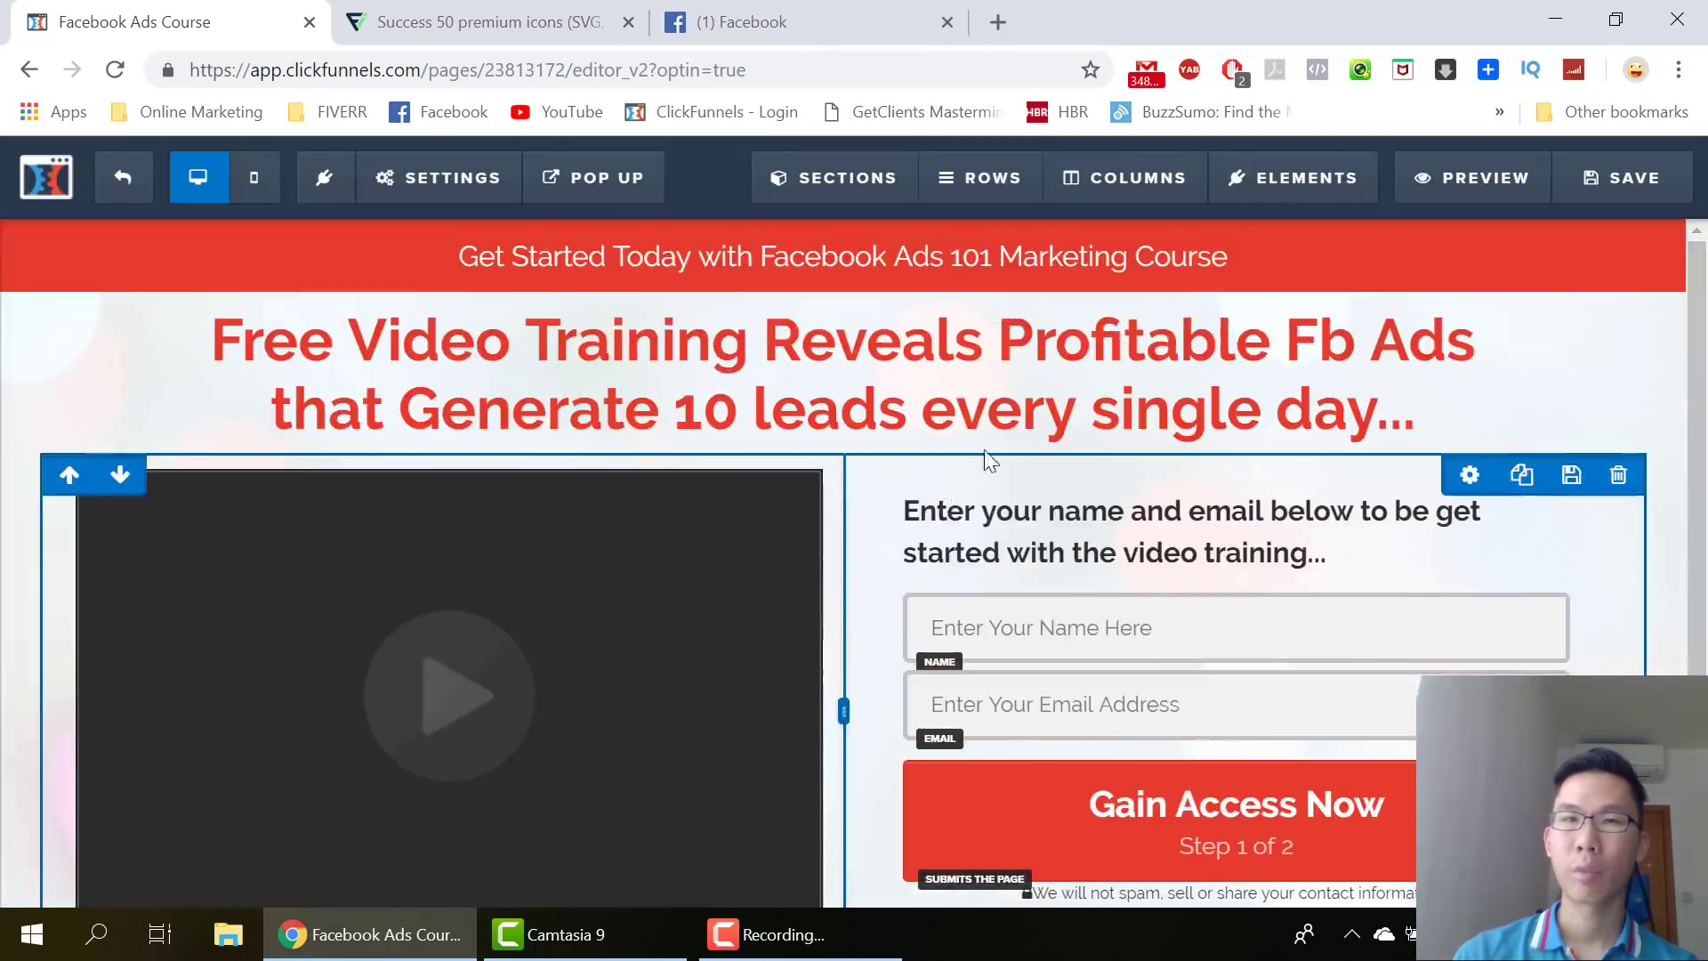
{"action": "left_click", "coordinate": [242, 189]}
{"action": "mouse_move", "coordinate": [942, 418]}
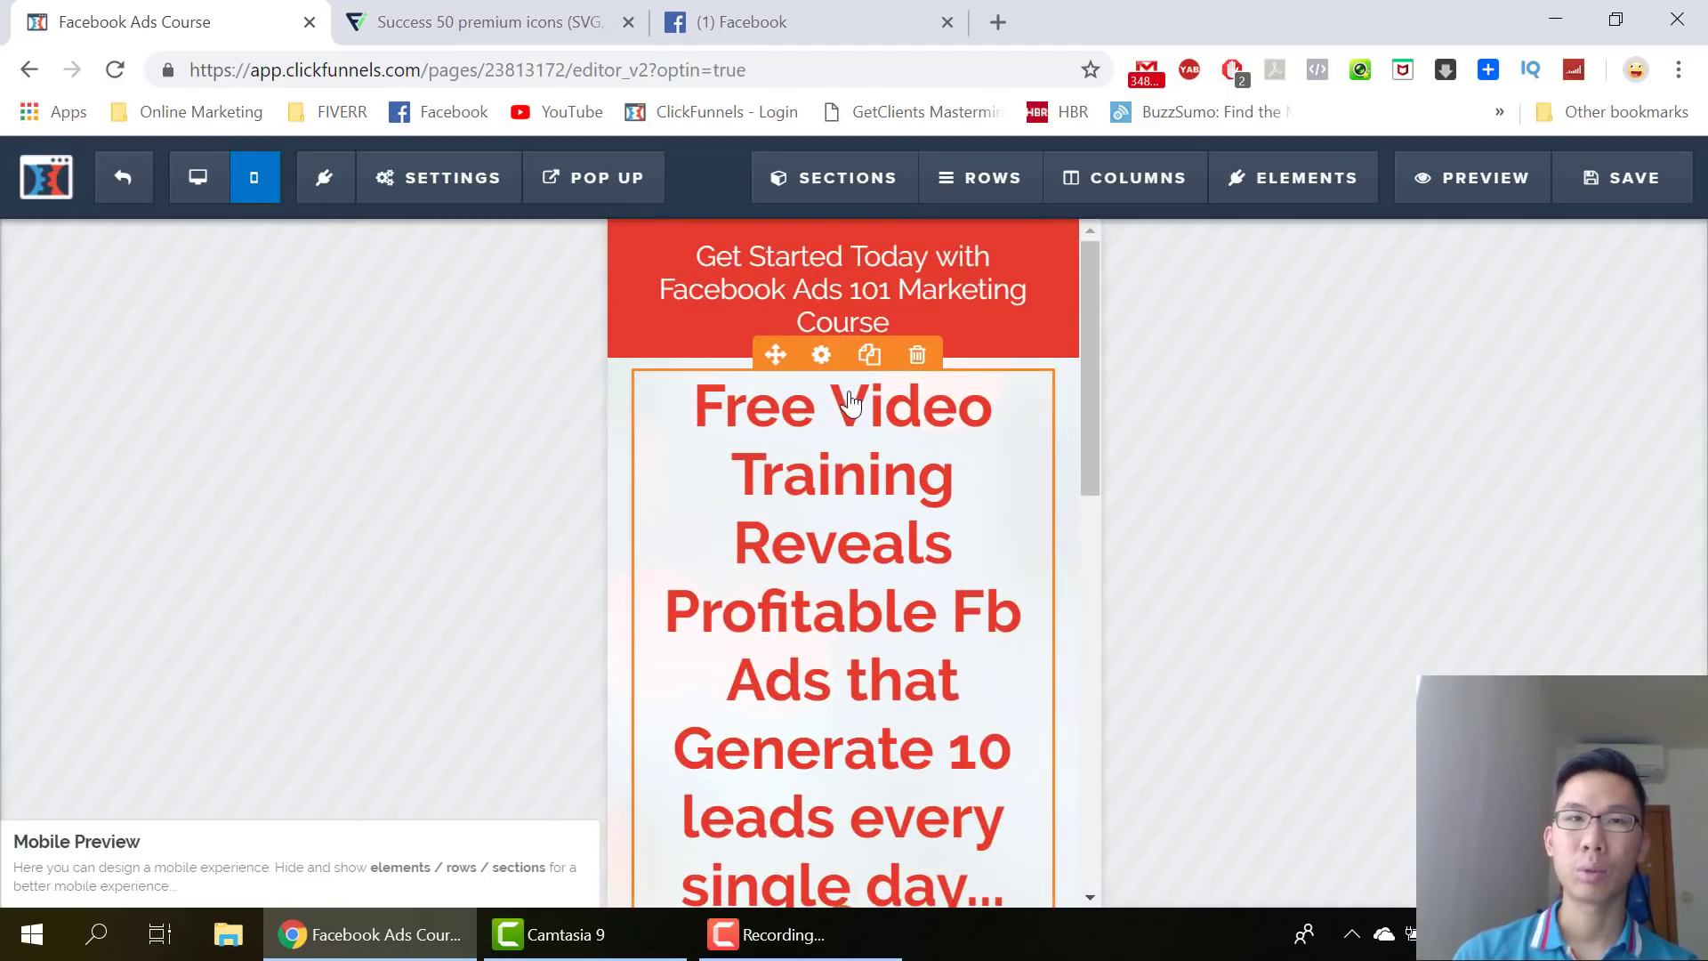
Set the main headline's mobile font size to 26px
{"action": "left_click", "coordinate": [821, 354]}
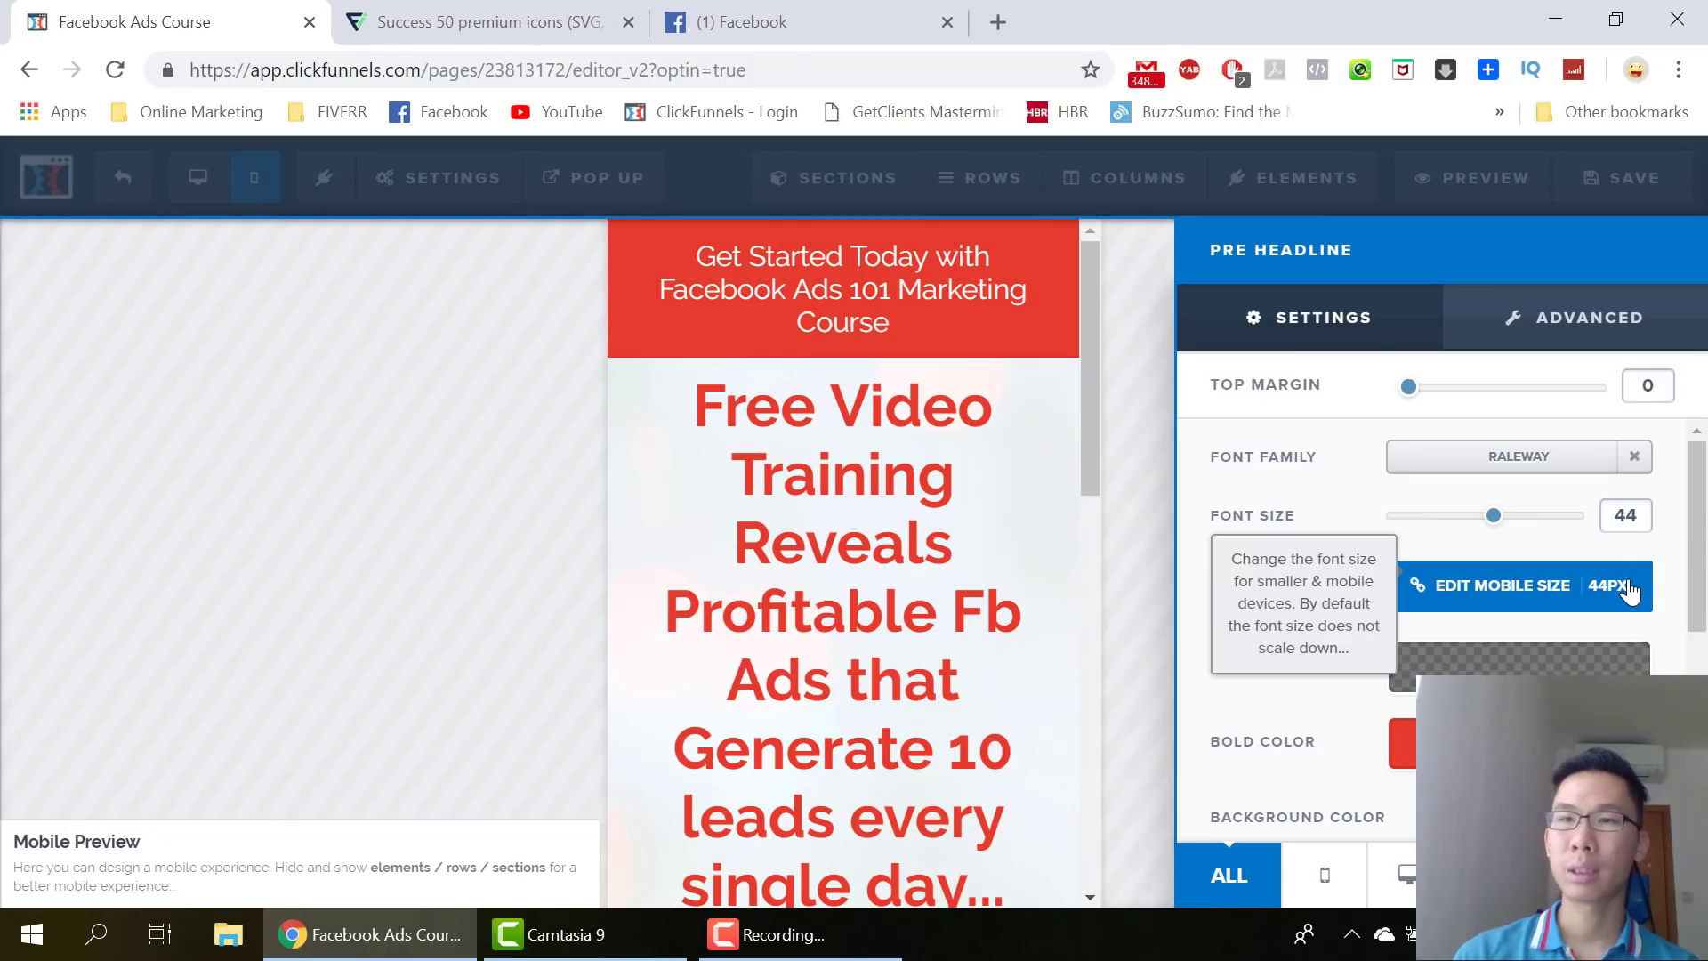
{"action": "left_click", "coordinate": [1628, 587]}
{"action": "left_click", "coordinate": [1622, 589]}
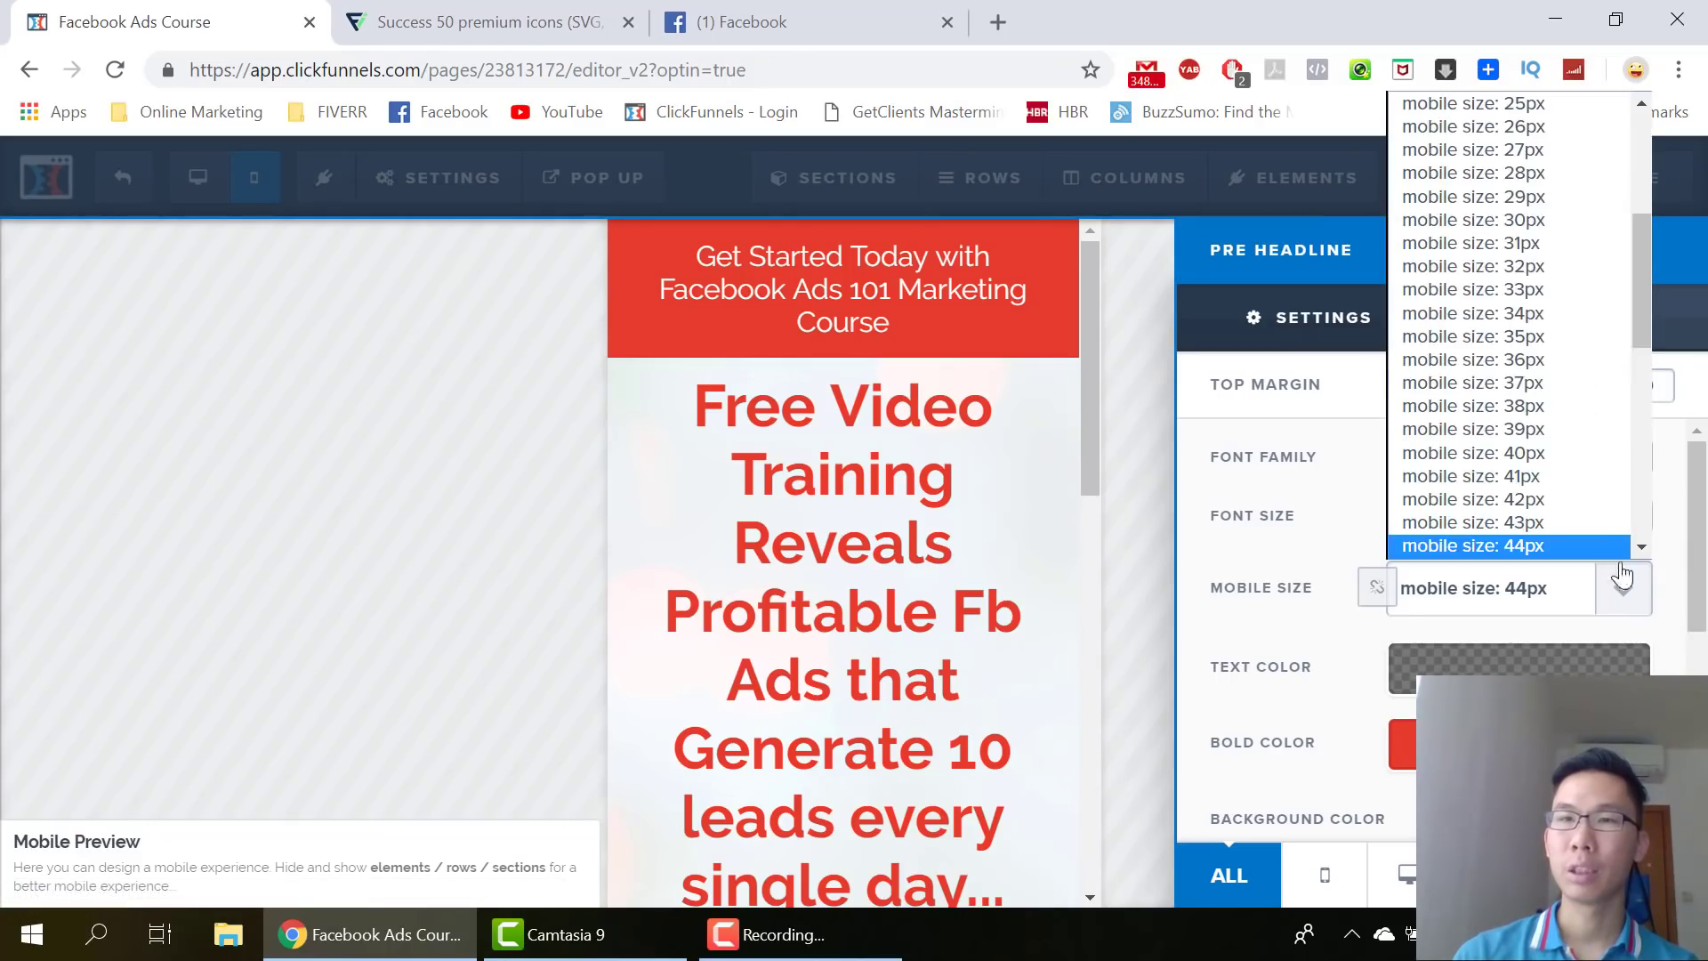
{"action": "left_click", "coordinate": [1560, 265]}
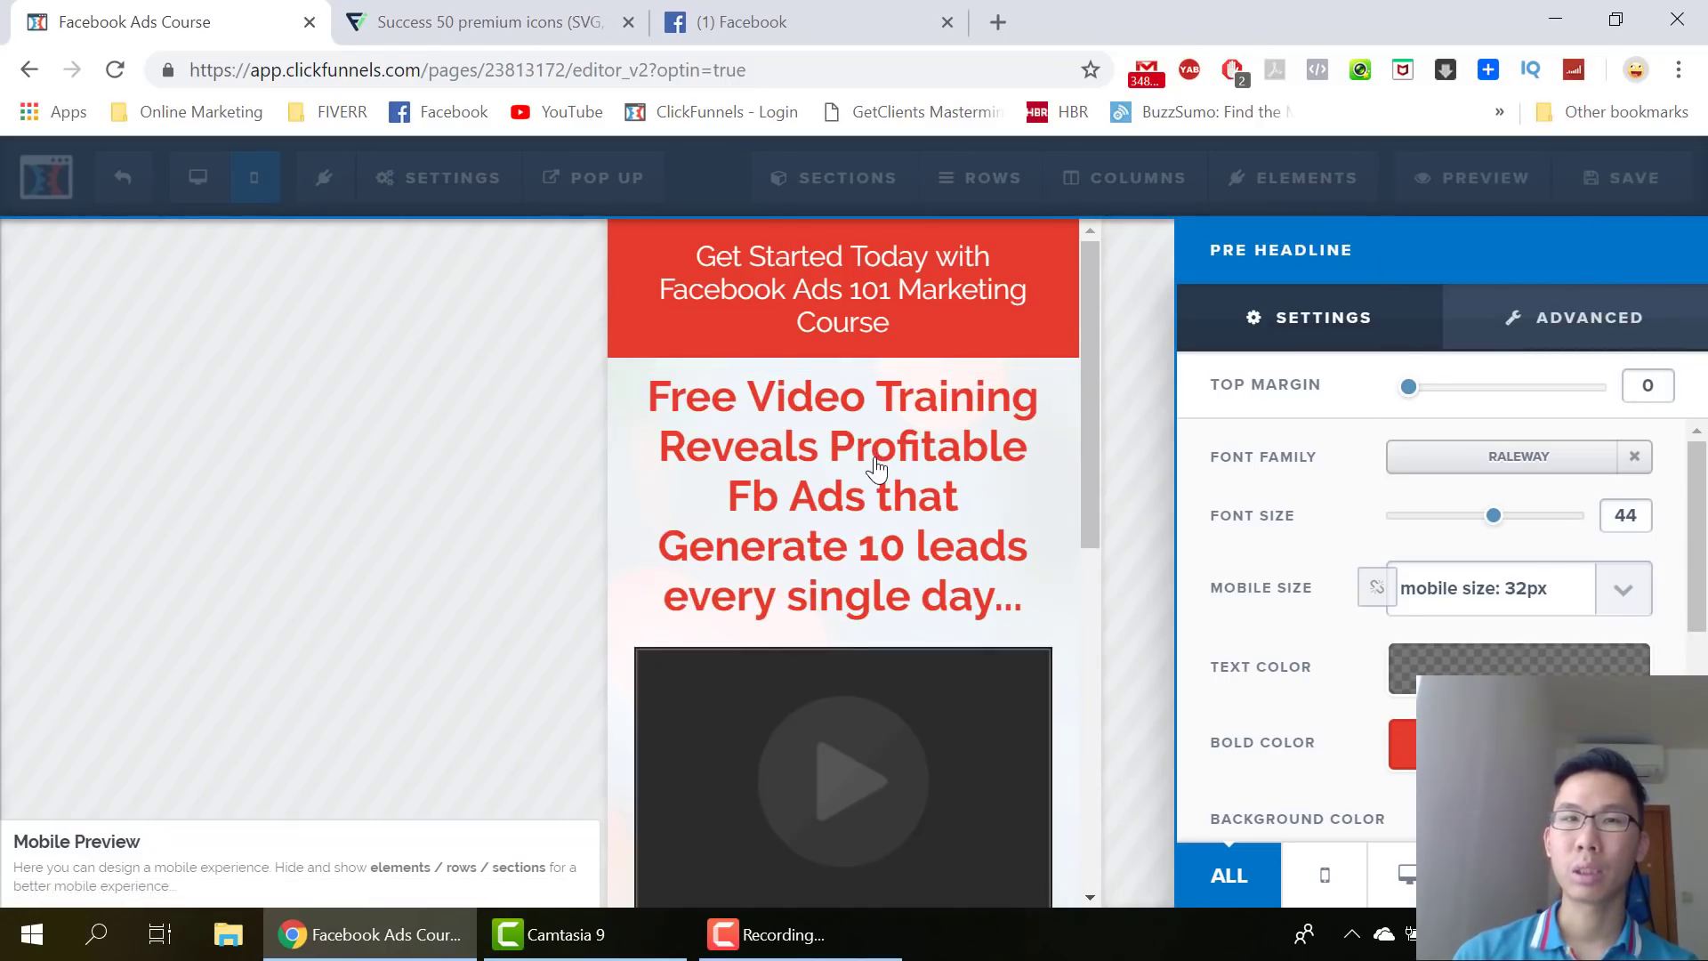
{"action": "left_click", "coordinate": [876, 467]}
{"action": "left_click", "coordinate": [1029, 442]}
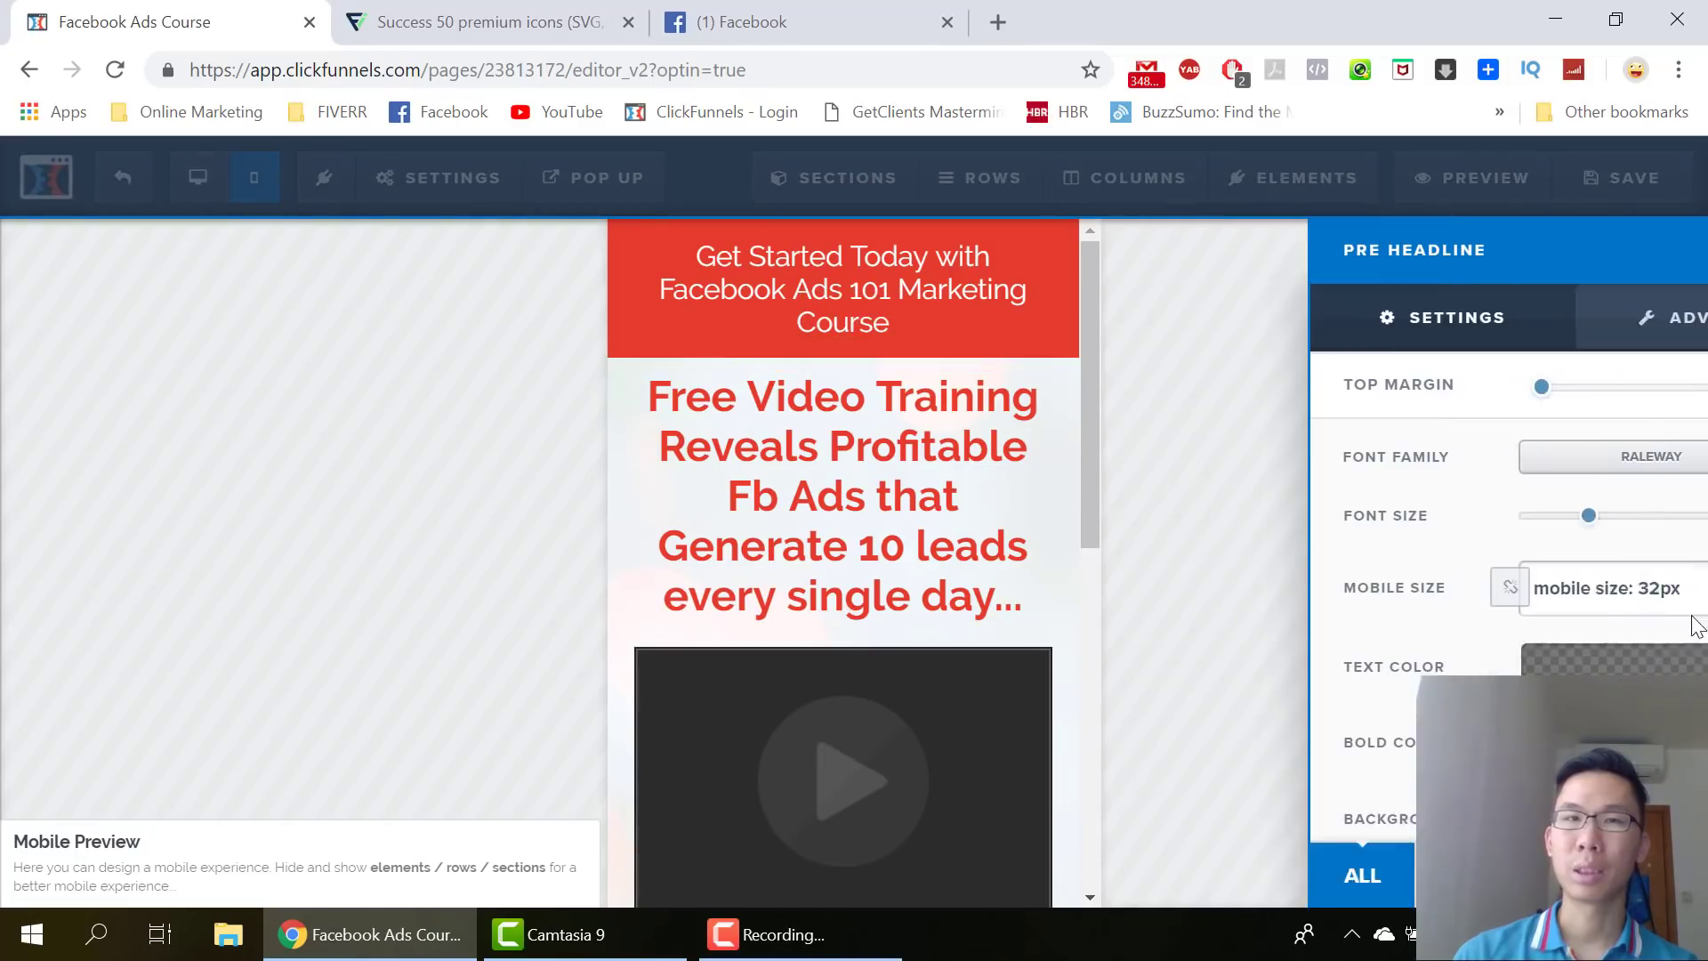
{"action": "left_click", "coordinate": [1623, 589]}
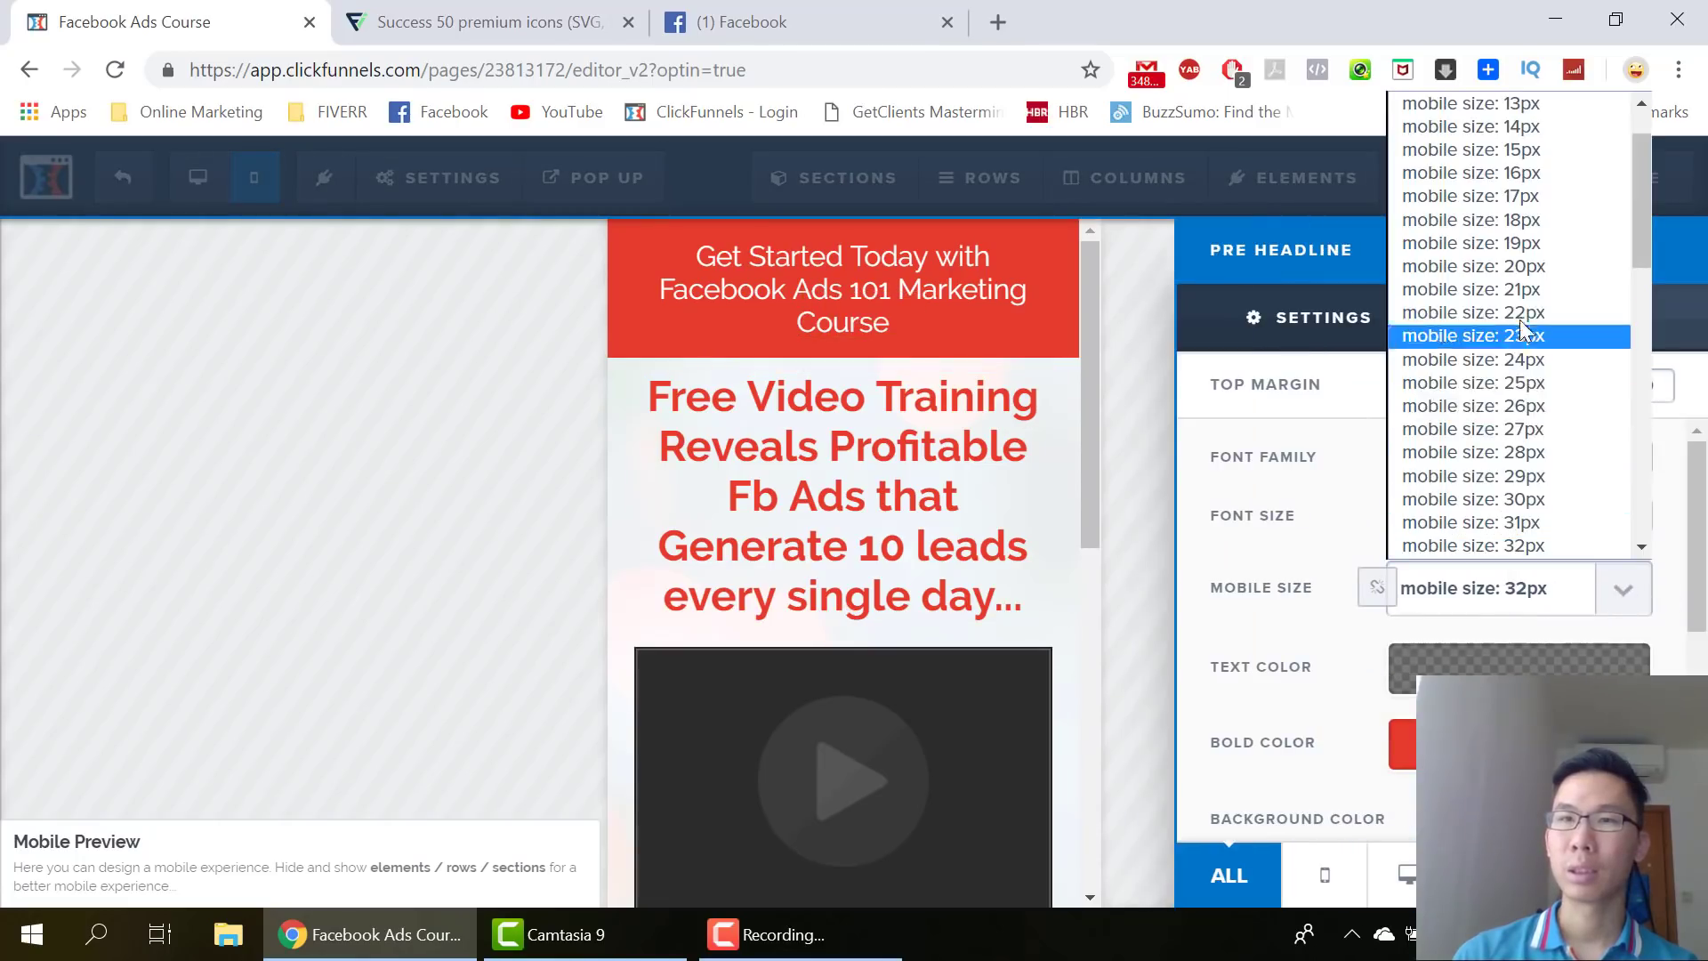
{"action": "left_click", "coordinate": [1526, 407]}
{"action": "left_click", "coordinate": [758, 498]}
Set the video caption's mobile font size to 14px
{"action": "scroll", "coordinate": [914, 535], "scroll_direction": "down", "scroll_amount": 3}
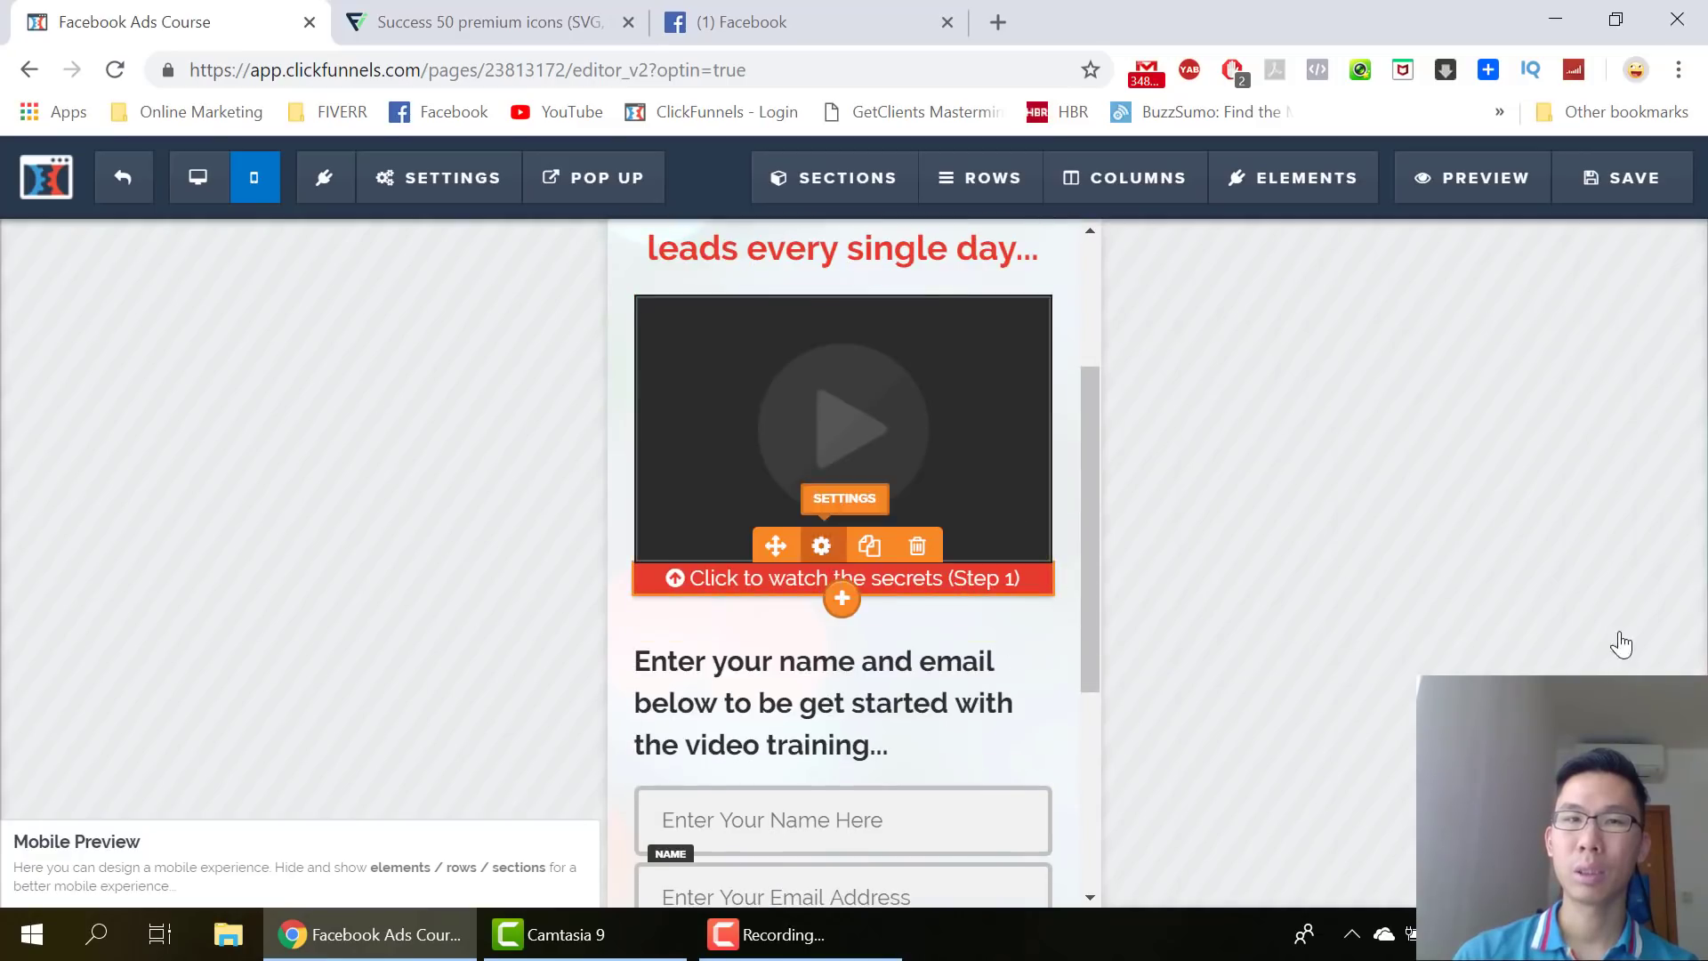
{"action": "left_click", "coordinate": [1512, 589]}
{"action": "left_click", "coordinate": [1503, 588]}
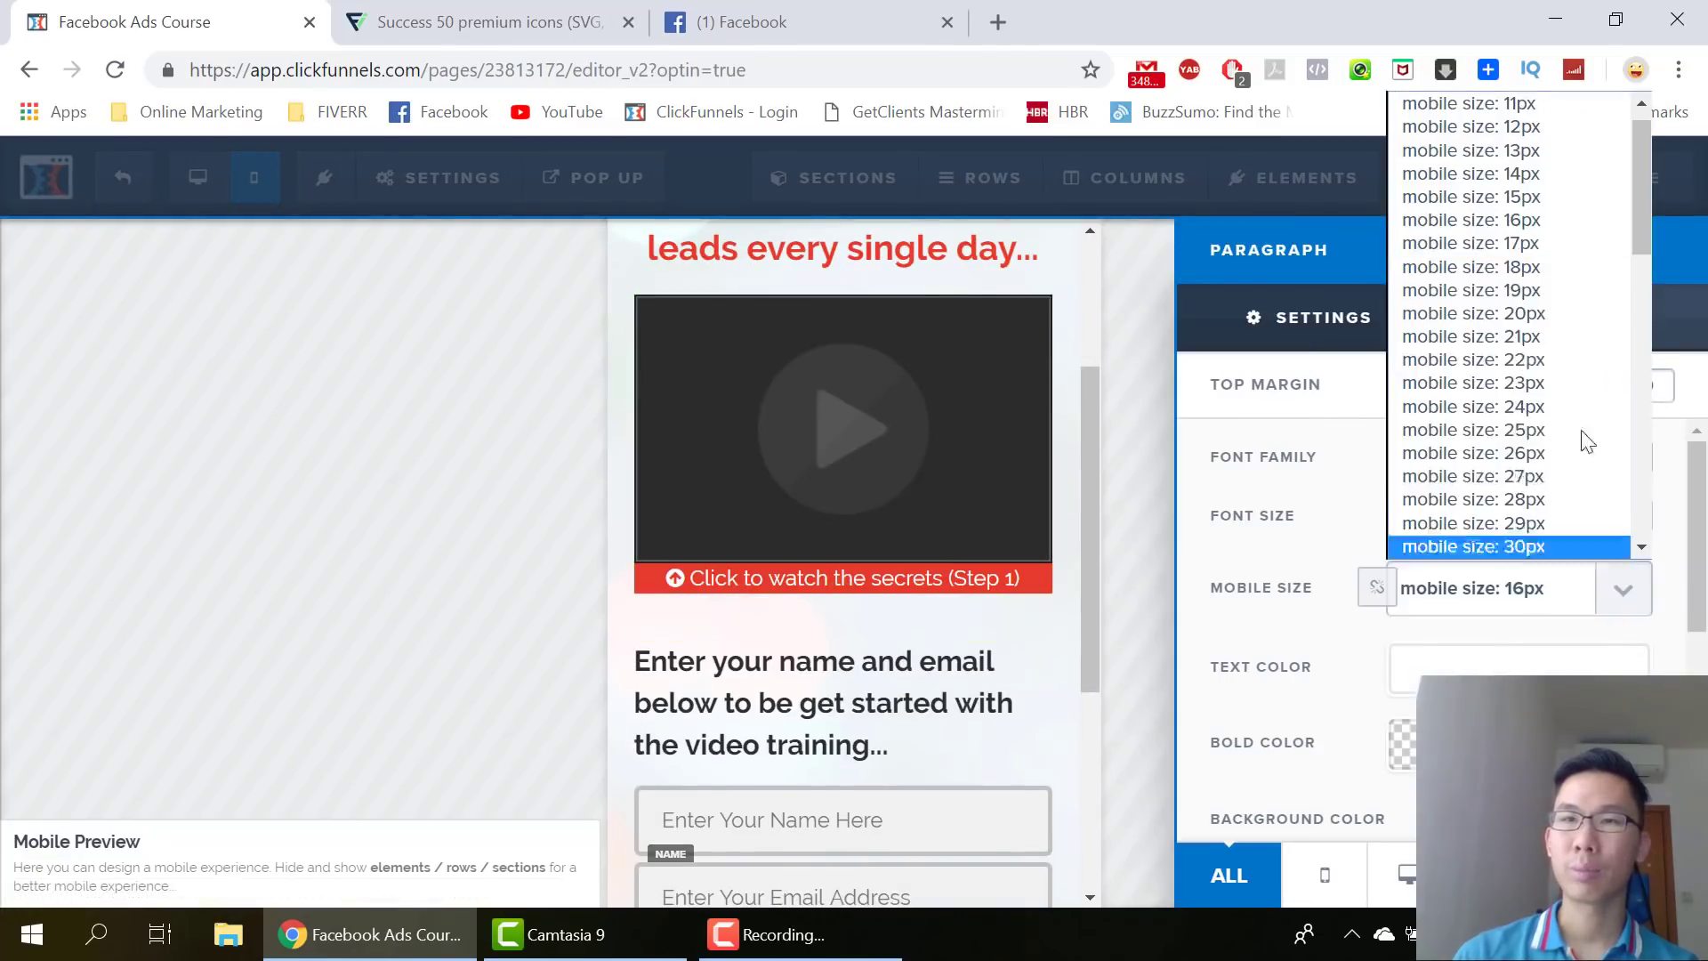
{"action": "left_click", "coordinate": [1512, 174]}
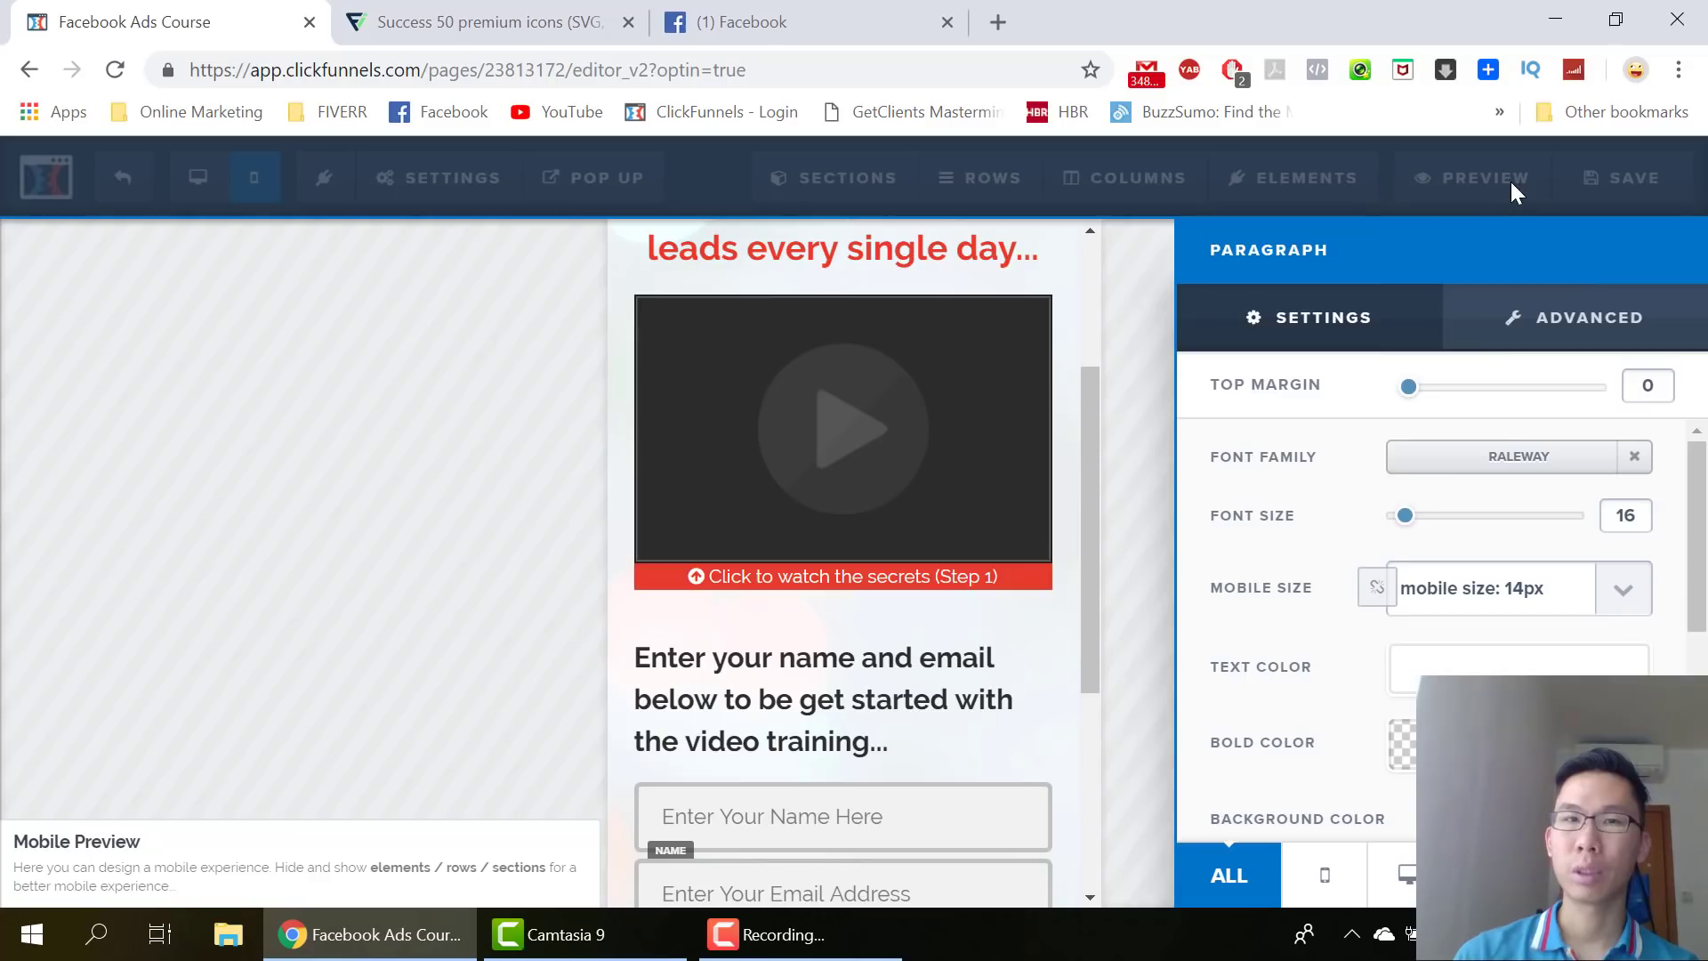
{"action": "left_click", "coordinate": [918, 685]}
Return to desktop view, save the page, and exit the editor to the funnel
{"action": "scroll", "coordinate": [978, 669], "scroll_direction": "down", "scroll_amount": 1}
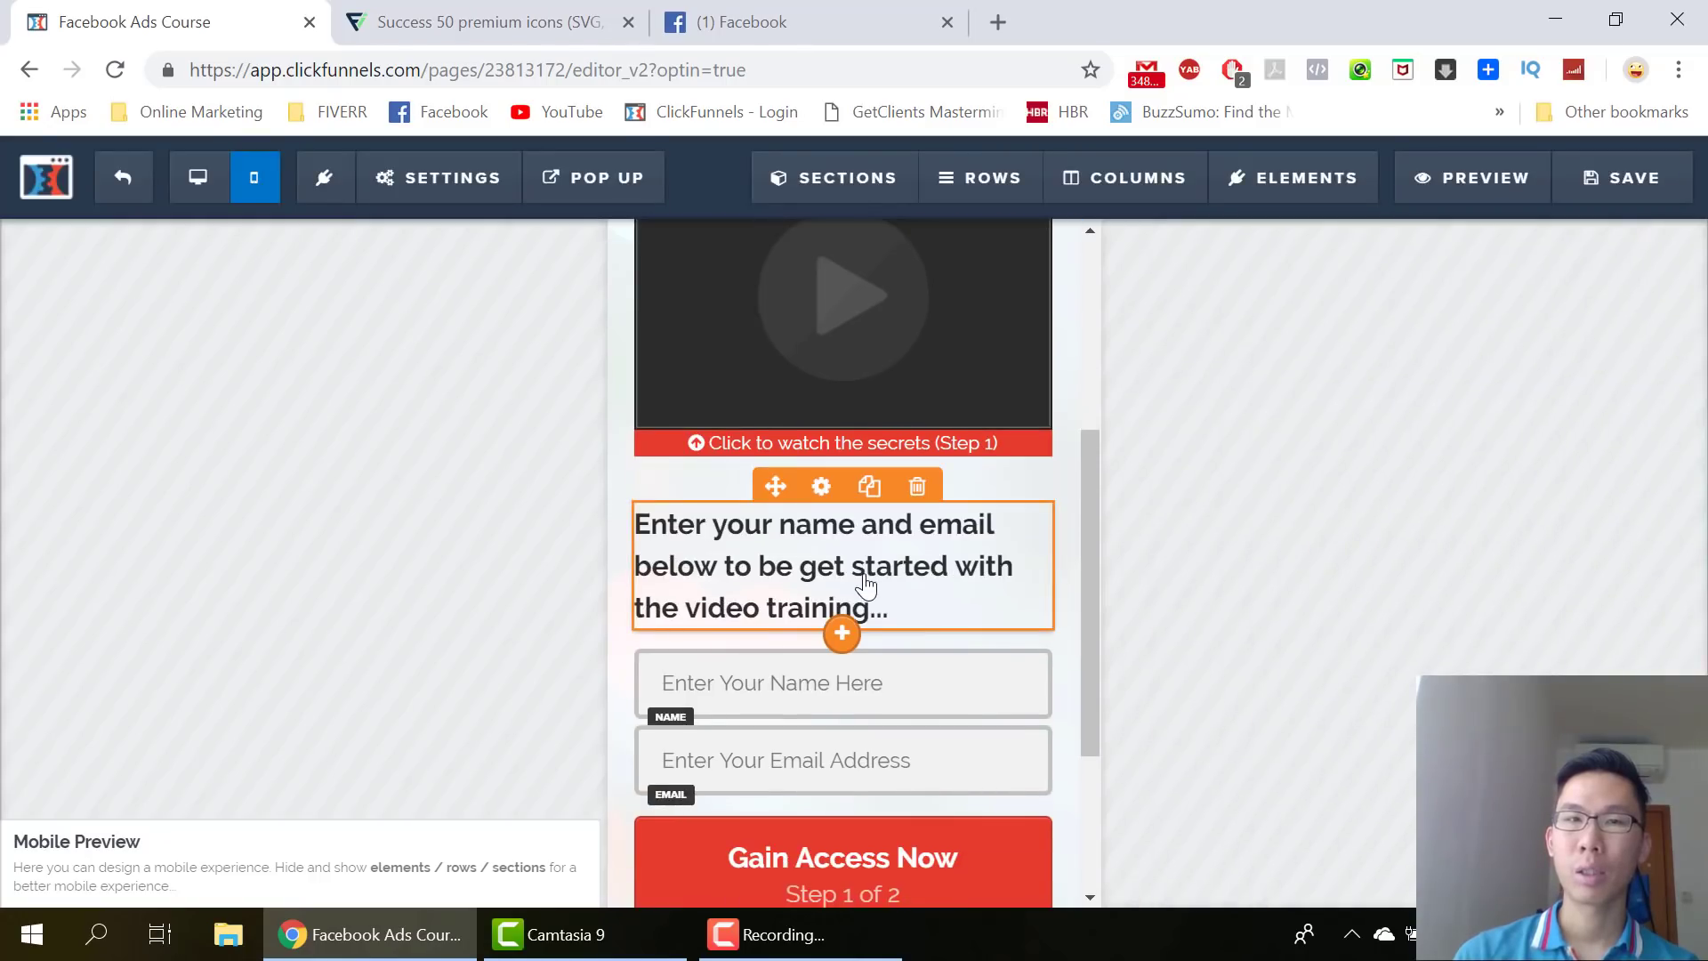
{"action": "scroll", "coordinate": [865, 583], "scroll_direction": "down", "scroll_amount": 1}
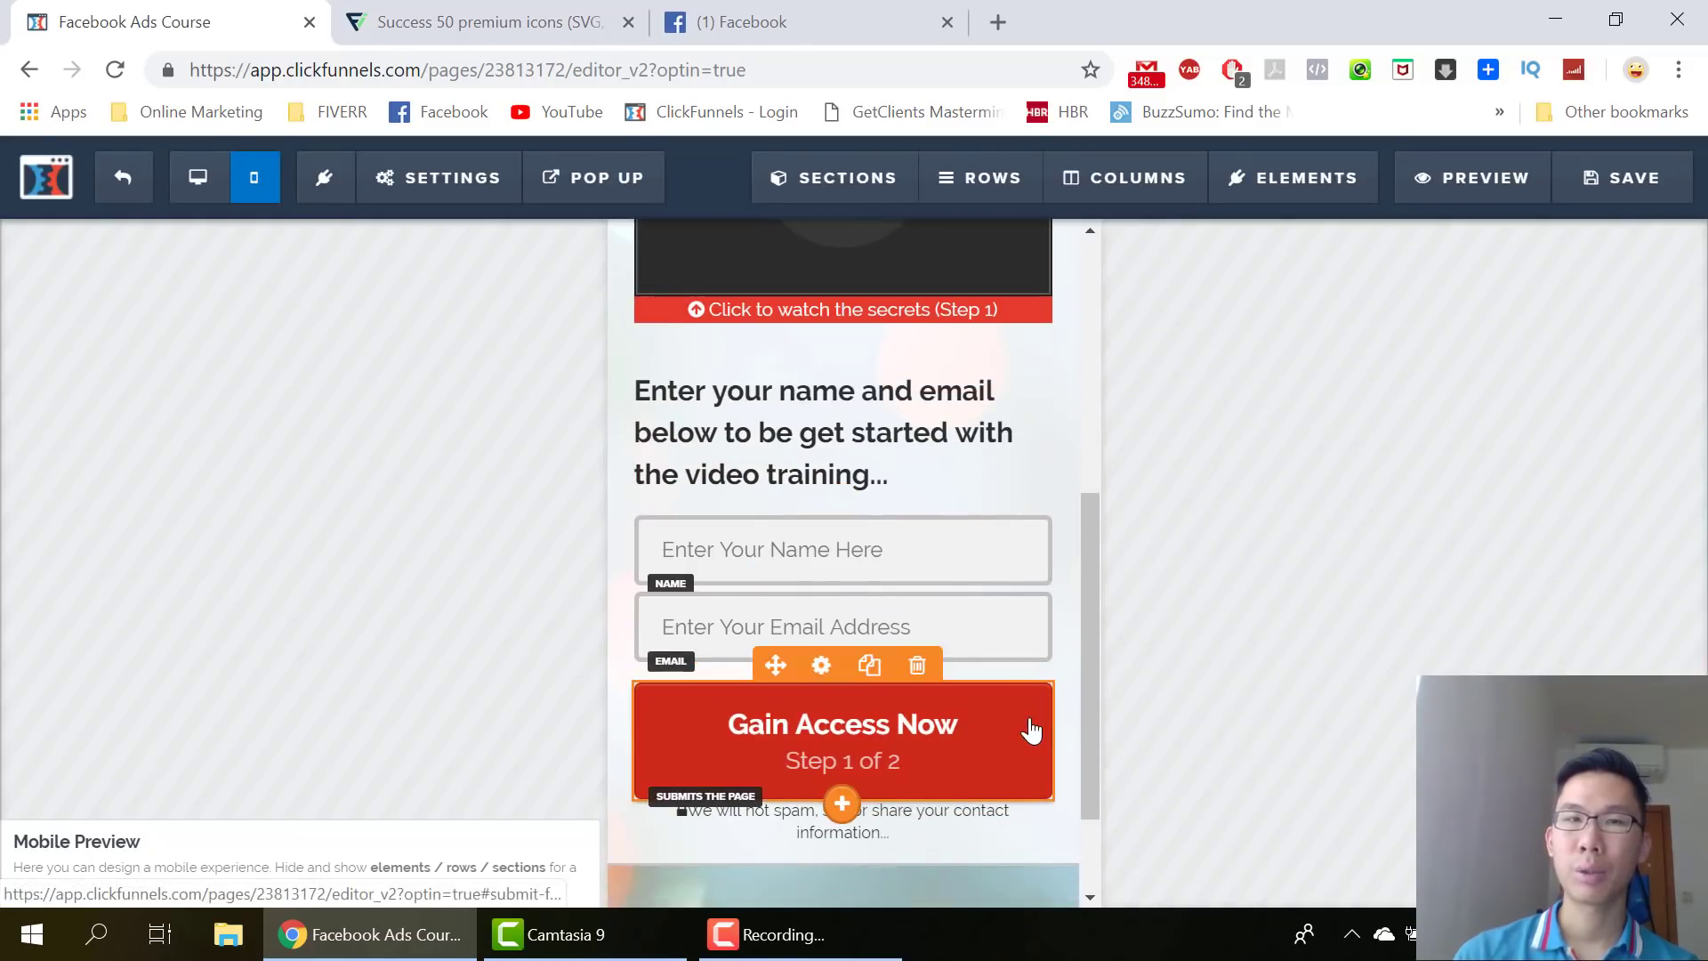
{"action": "scroll", "coordinate": [1029, 724], "scroll_direction": "down", "scroll_amount": 1}
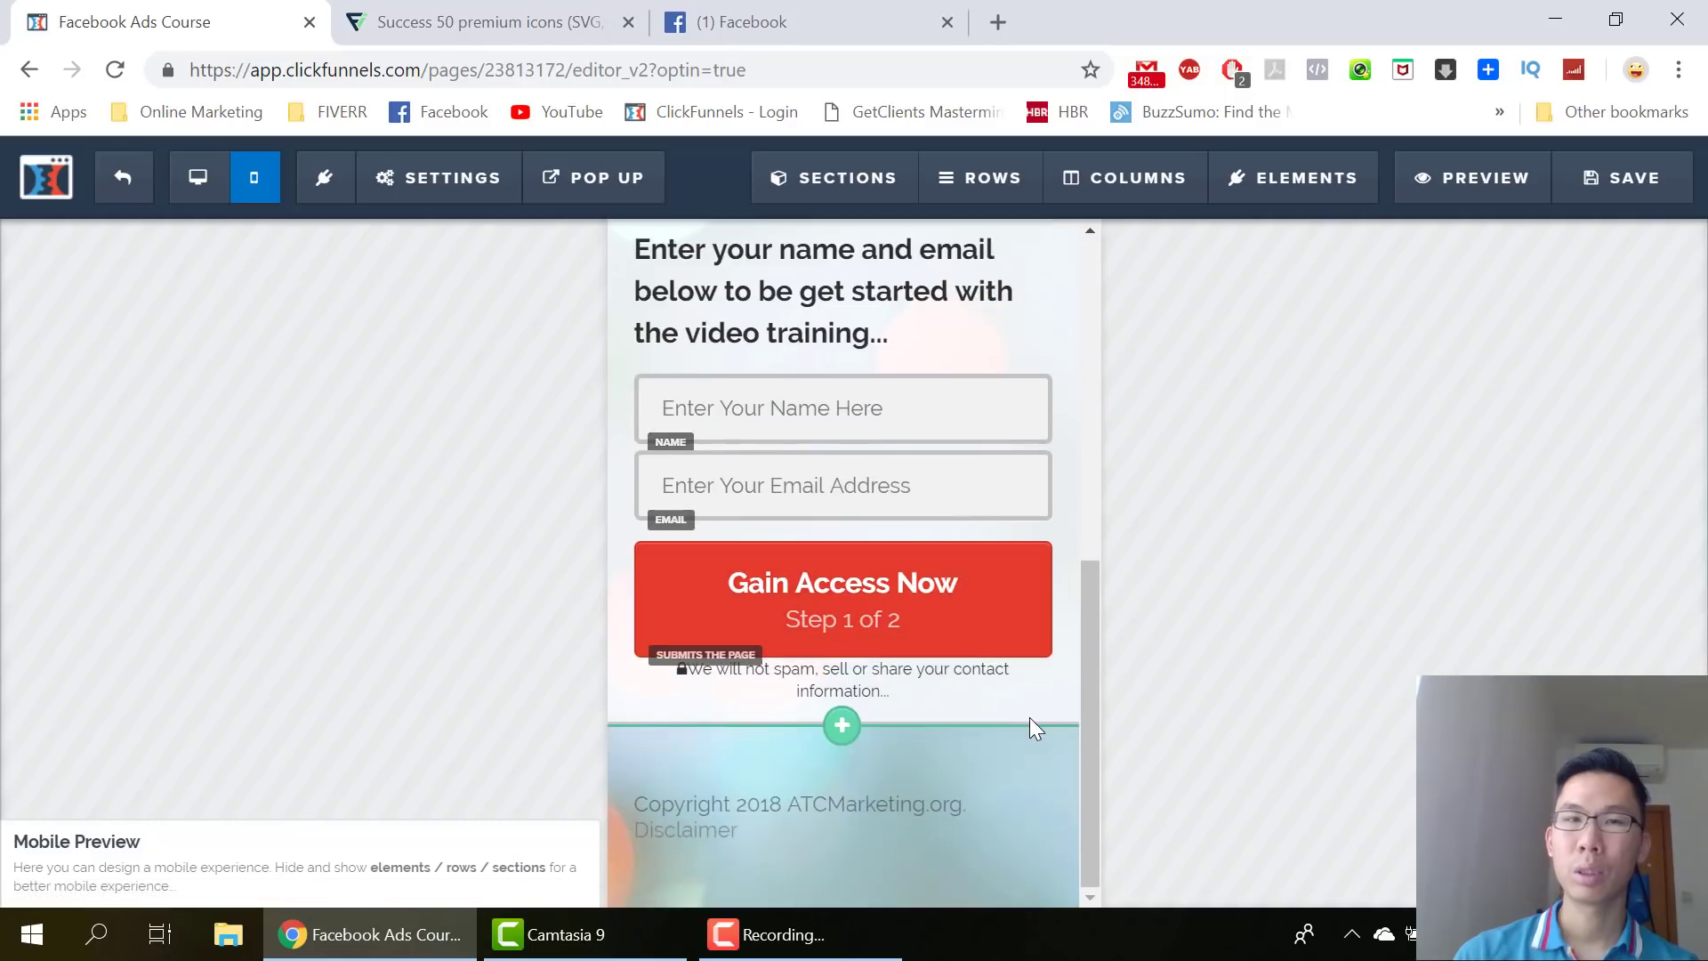
{"action": "scroll", "coordinate": [1028, 717], "scroll_direction": "up", "scroll_amount": 10}
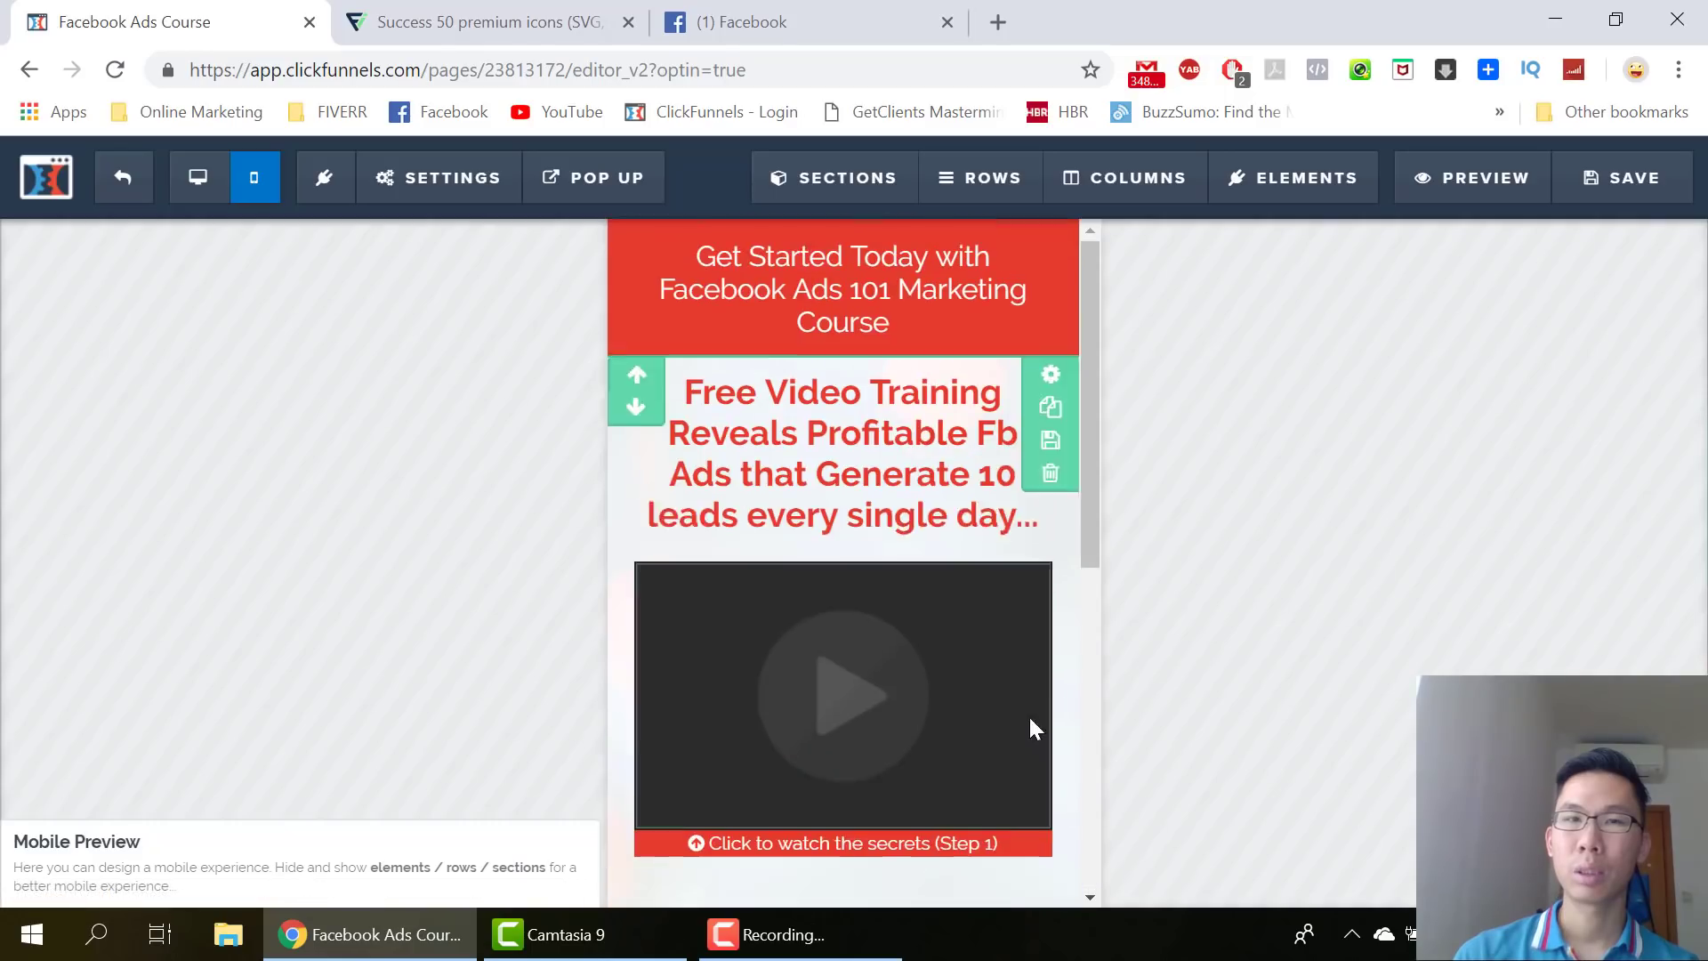
{"action": "left_click", "coordinate": [209, 194]}
{"action": "scroll", "coordinate": [1147, 533], "scroll_direction": "down", "scroll_amount": 5}
{"action": "scroll", "coordinate": [1147, 534], "scroll_direction": "up", "scroll_amount": 5}
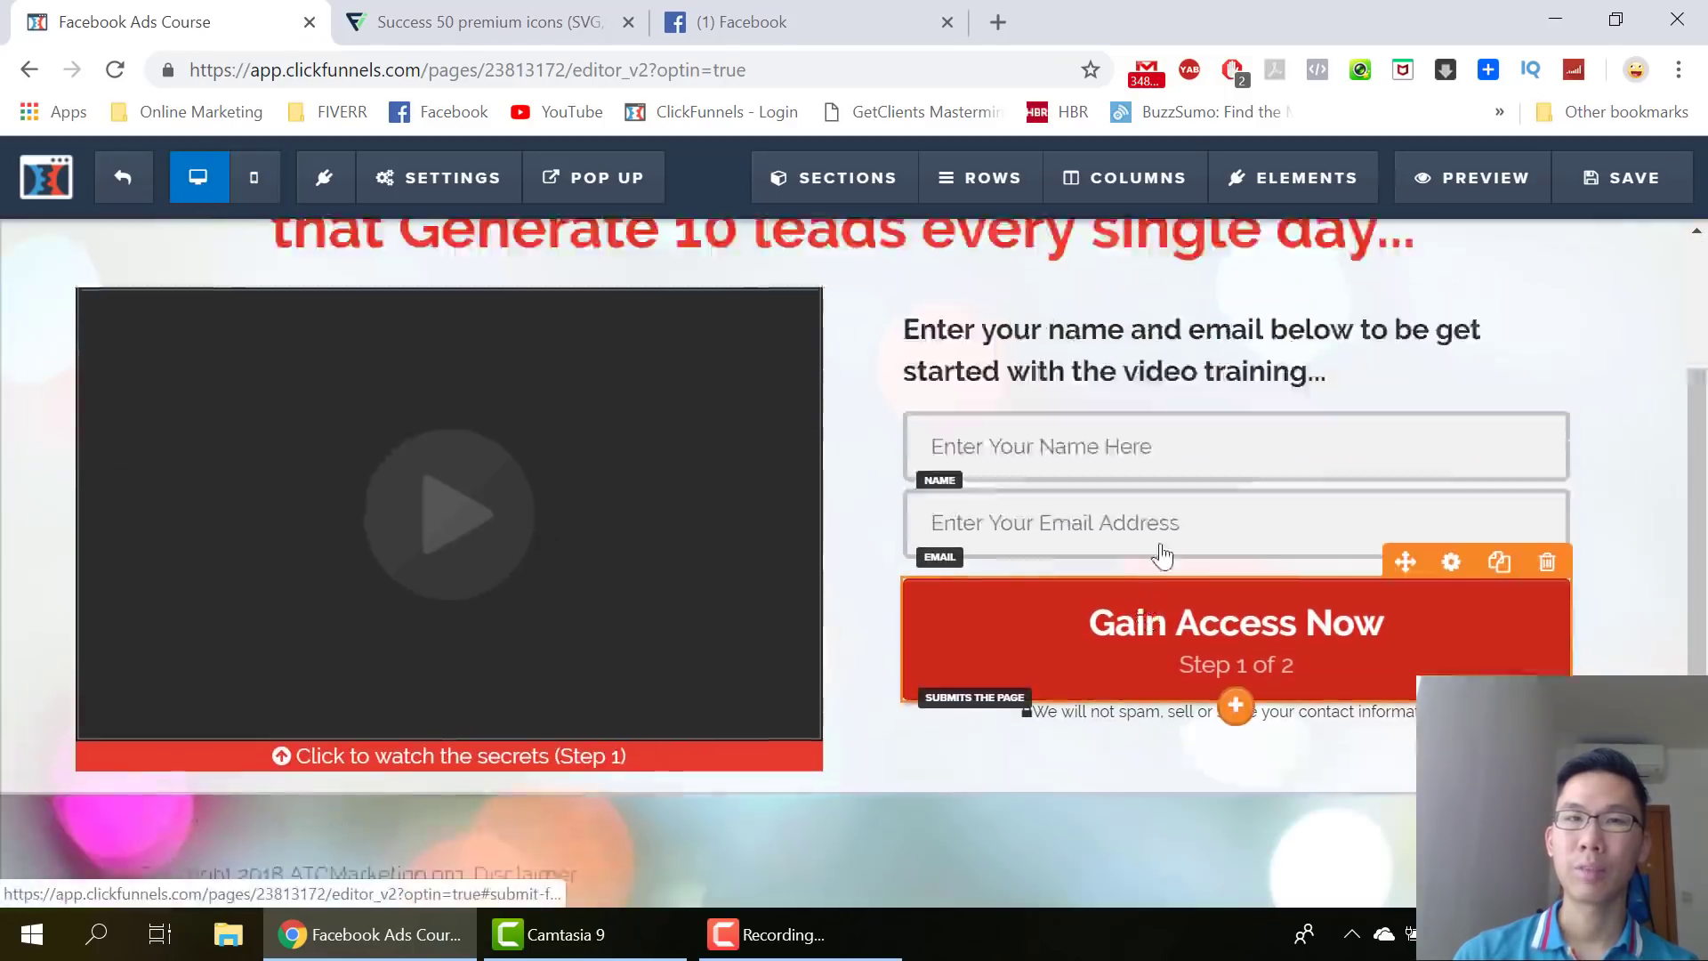
{"action": "left_click", "coordinate": [1647, 182]}
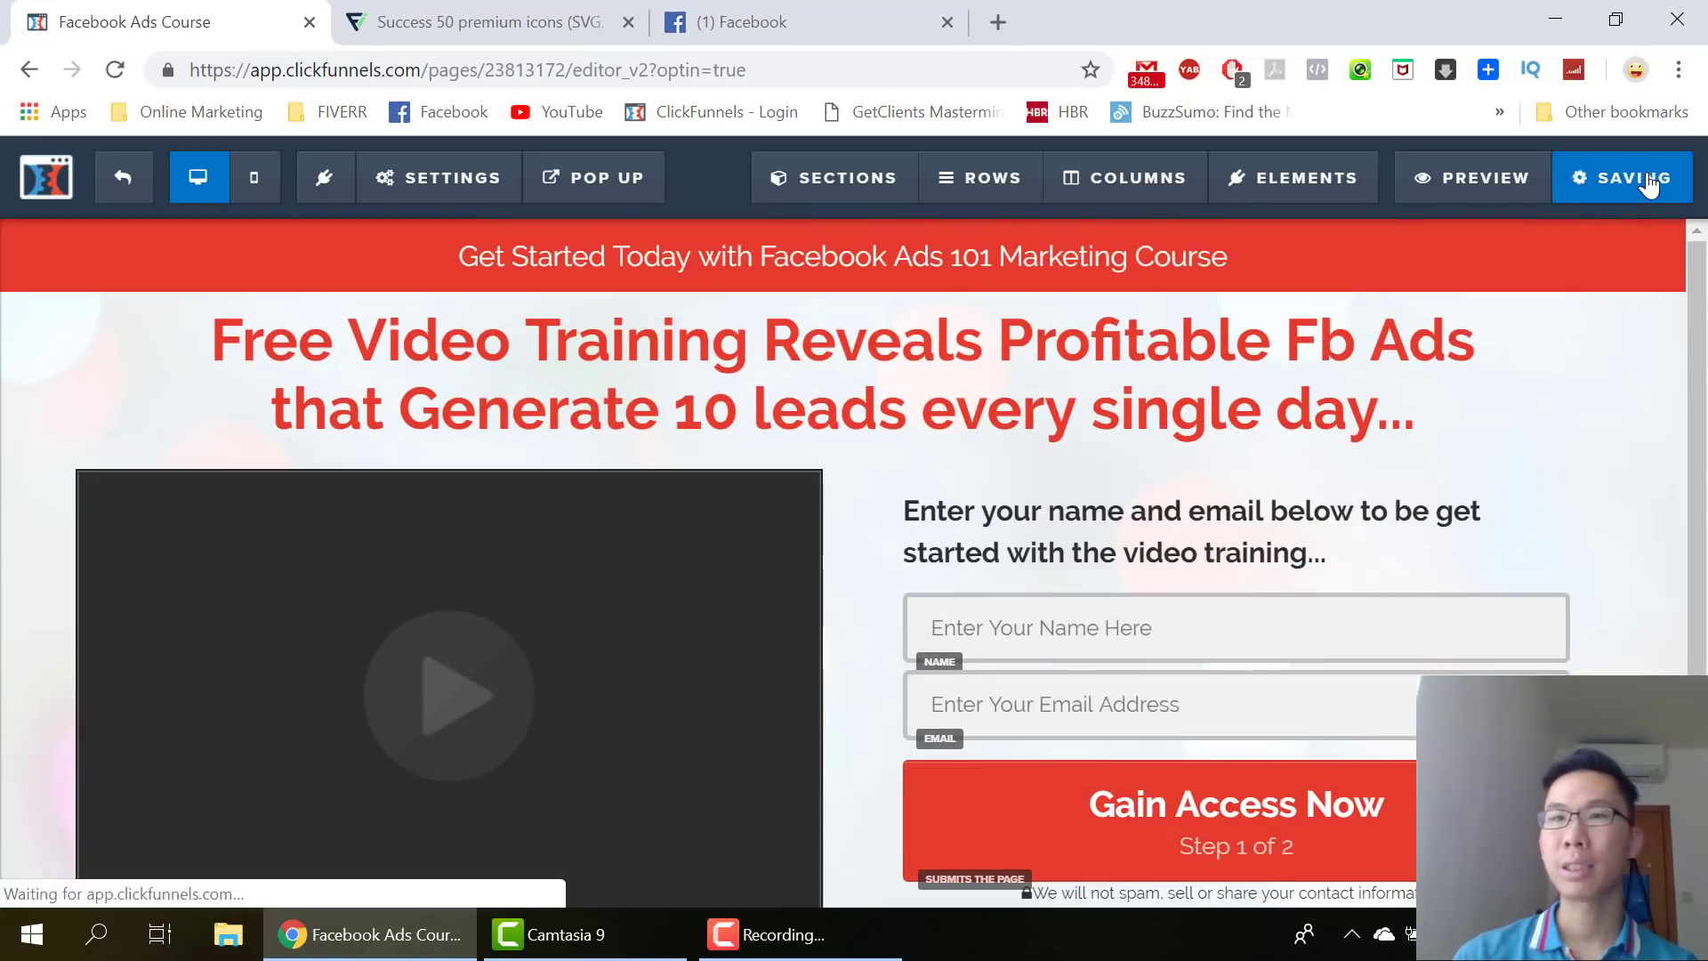
{"action": "left_click", "coordinate": [116, 198]}
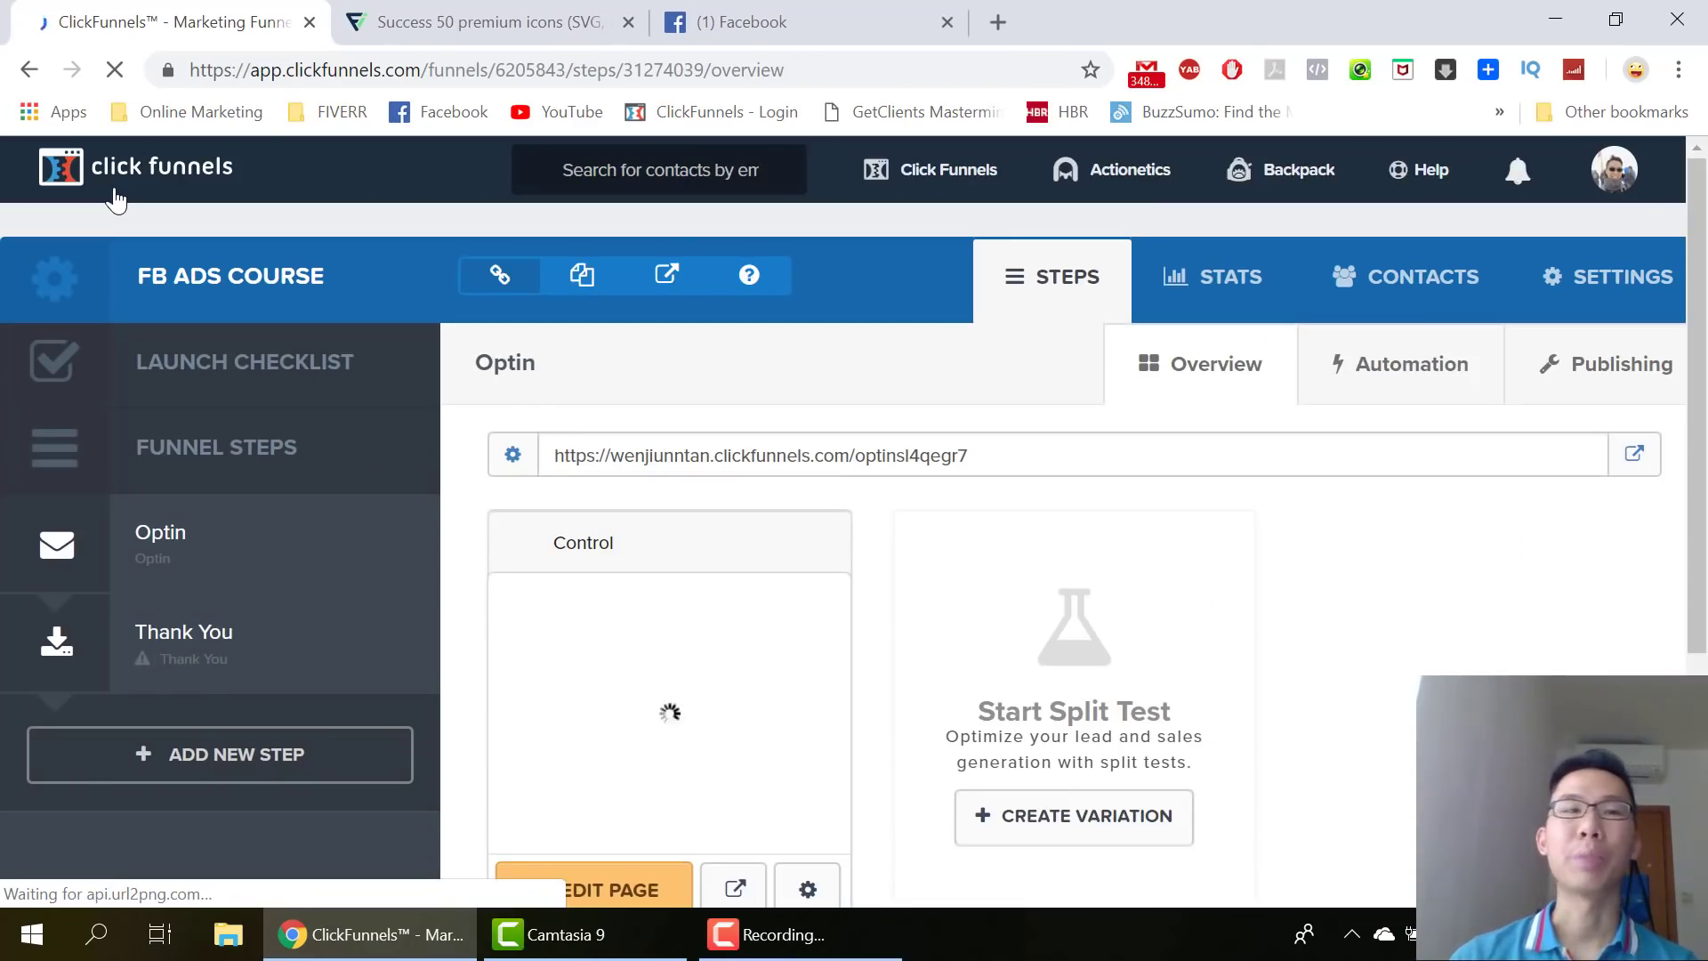
Apply the 'Thanks! Grab your Video' template to the Thank You step and open it for editing
{"action": "left_click", "coordinate": [232, 643]}
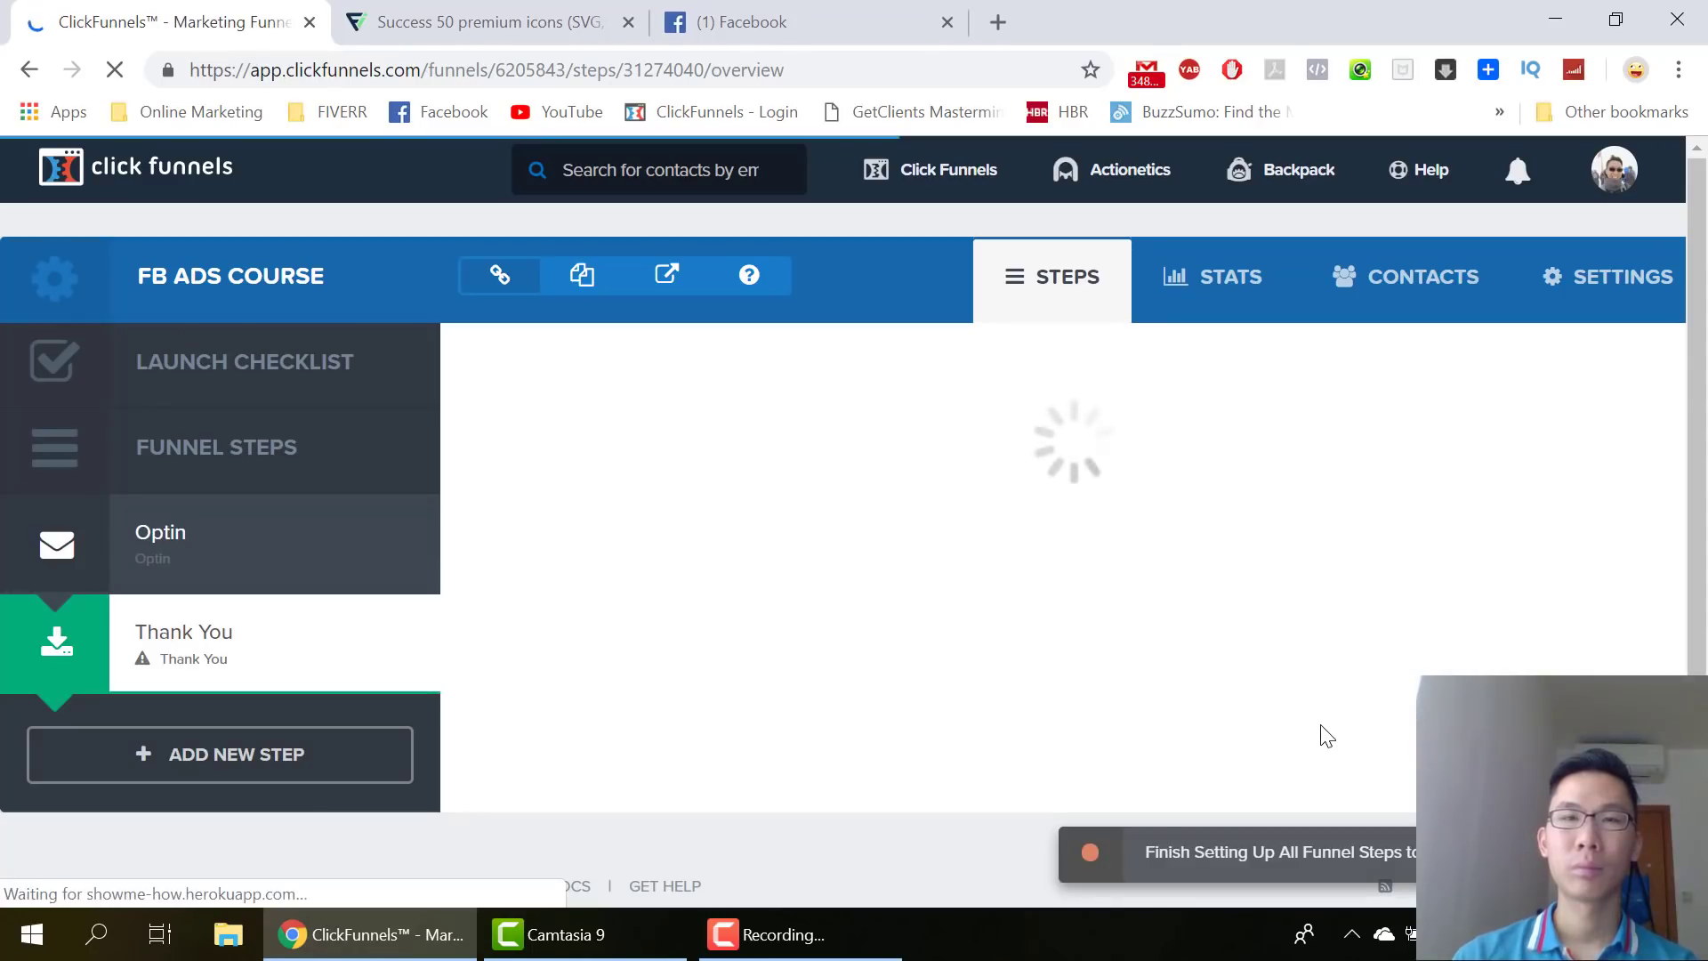
{"action": "mouse_move", "coordinate": [681, 707]}
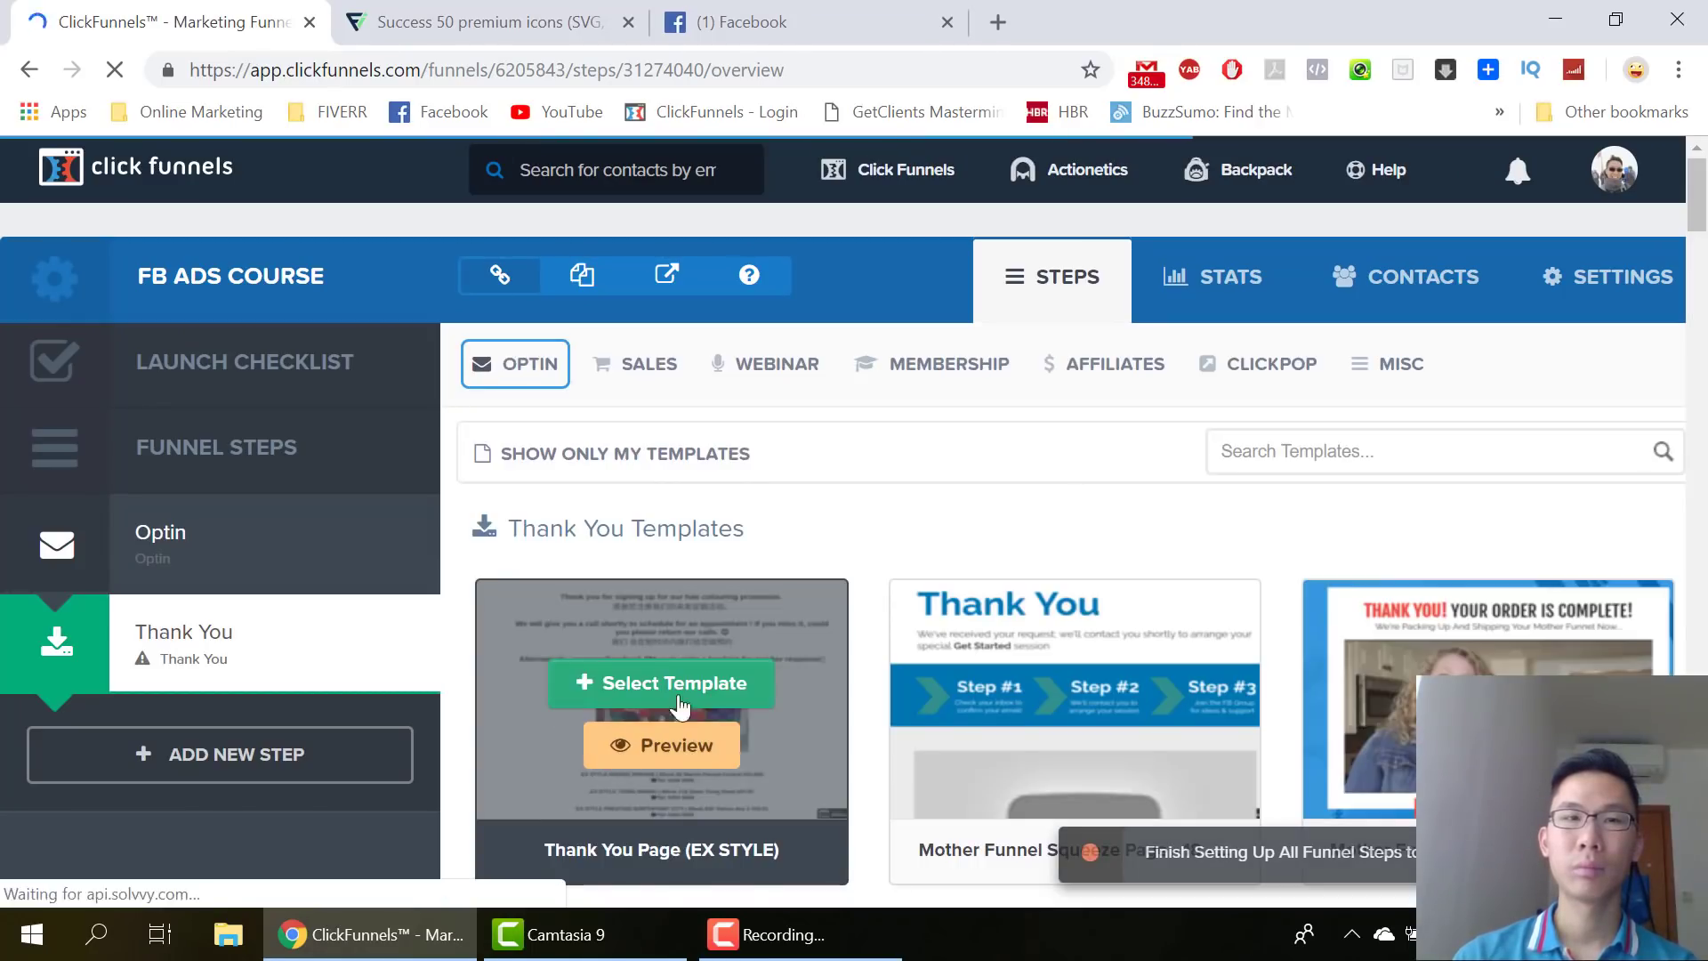
{"action": "scroll", "coordinate": [1228, 699], "scroll_direction": "down", "scroll_amount": 1}
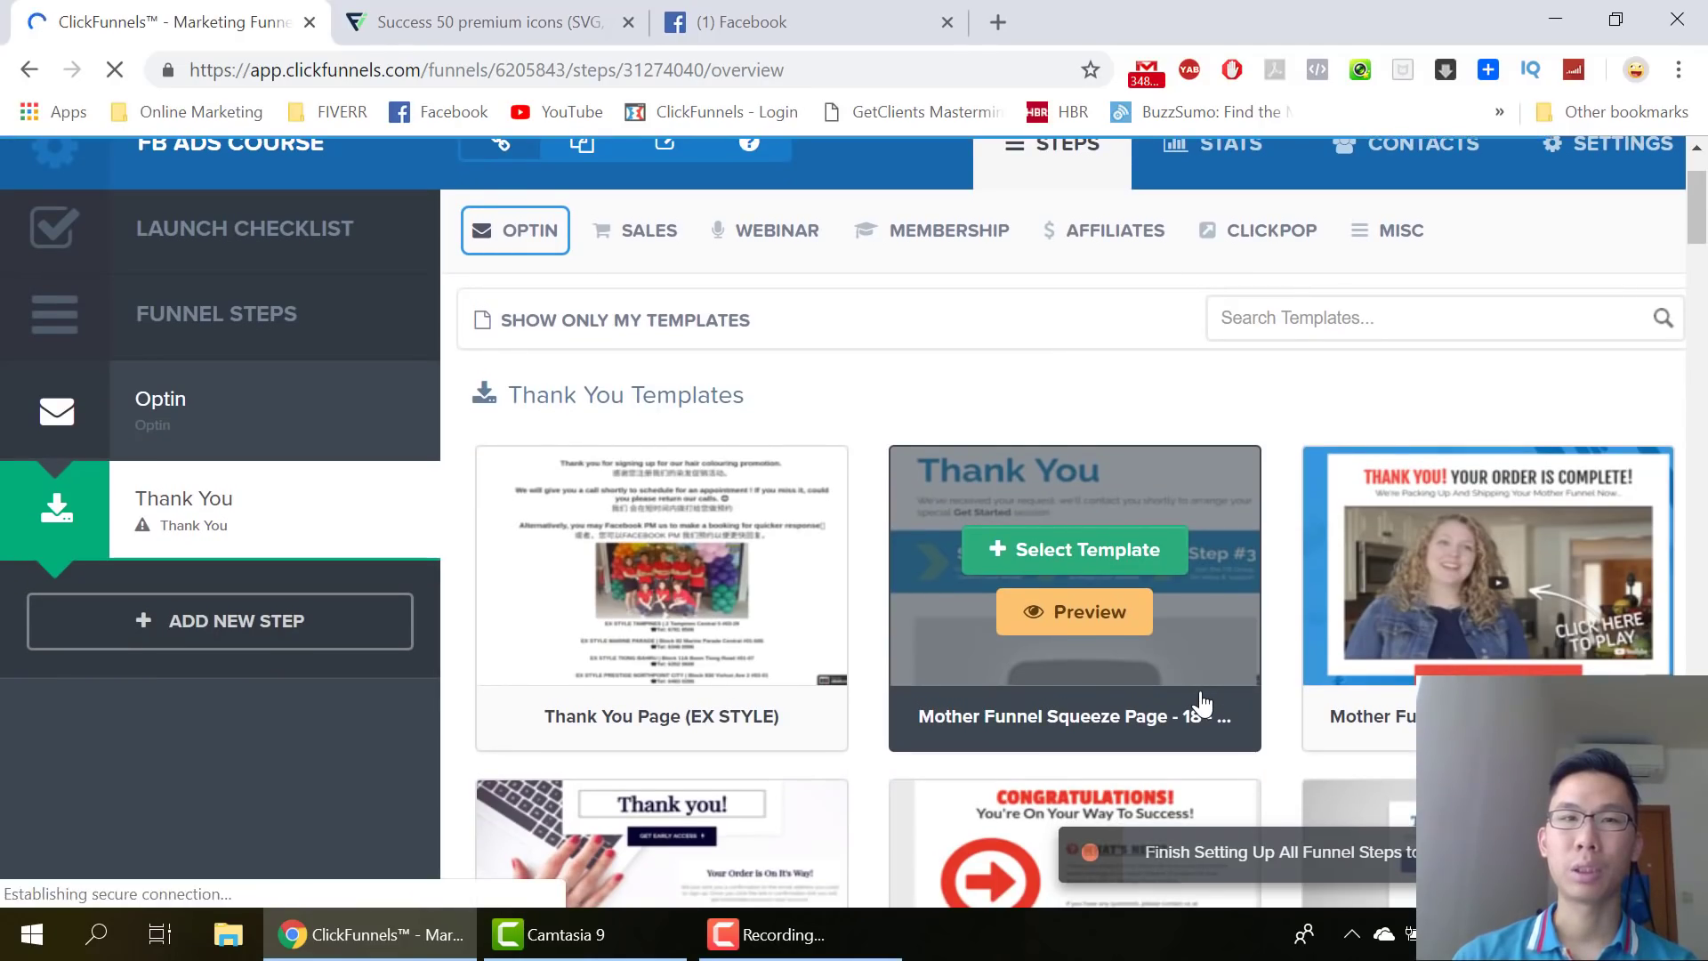
{"action": "scroll", "coordinate": [1201, 703], "scroll_direction": "down", "scroll_amount": 3}
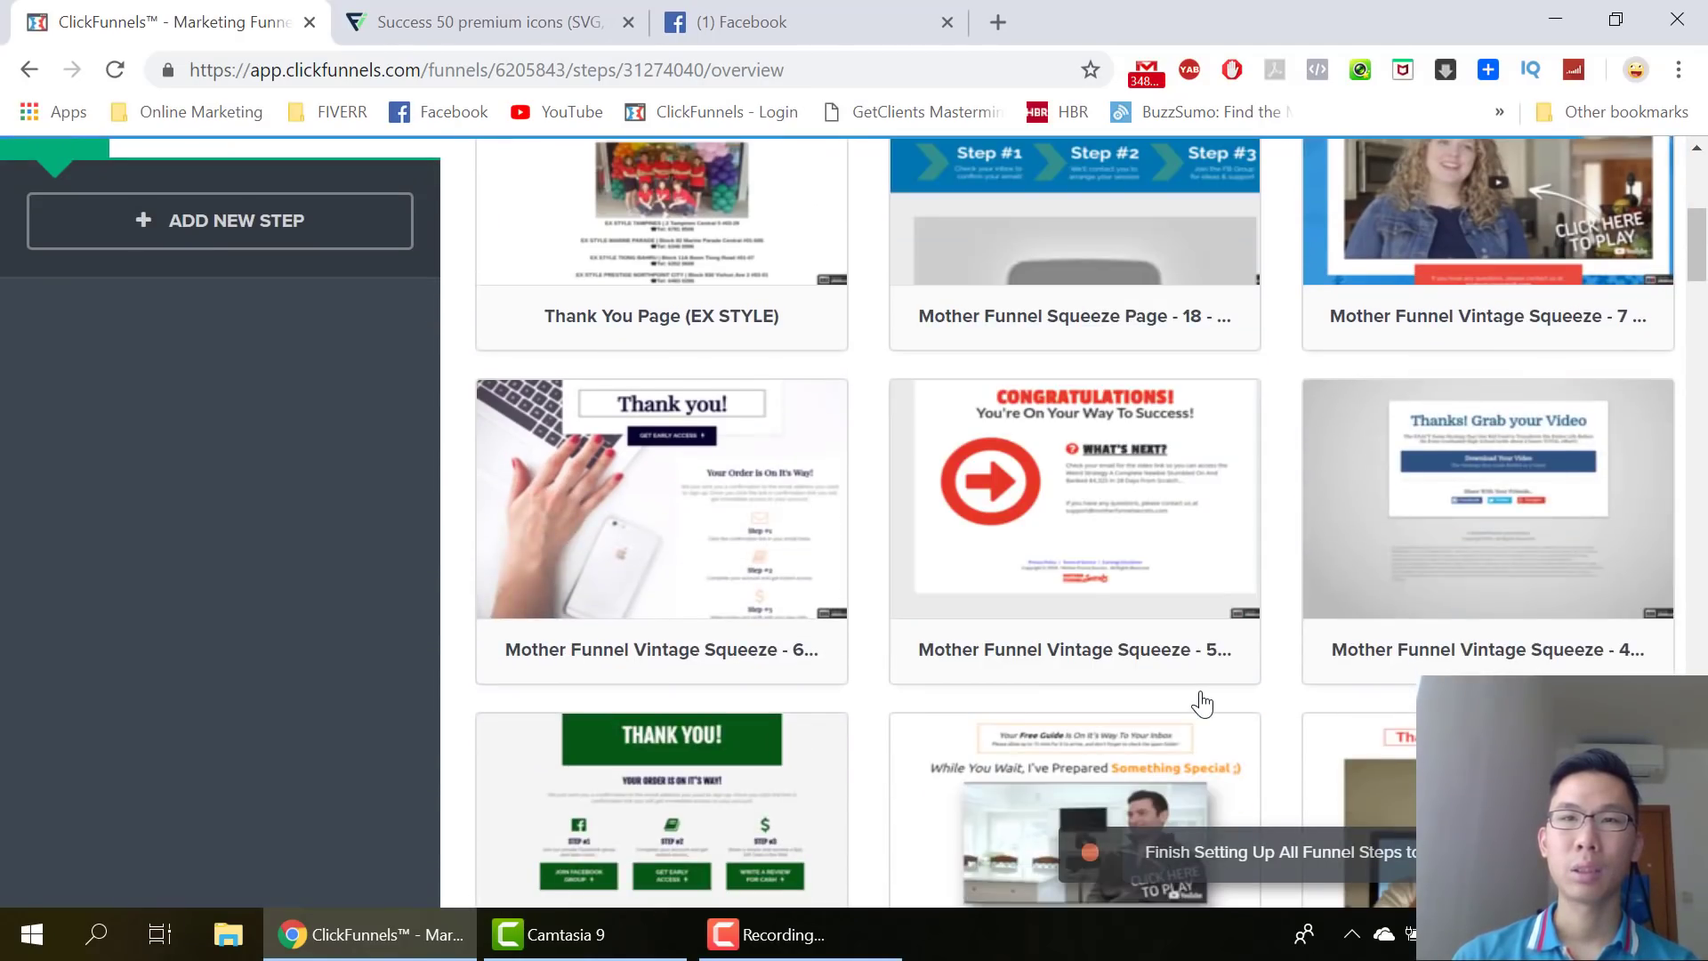
{"action": "left_click", "coordinate": [1481, 486]}
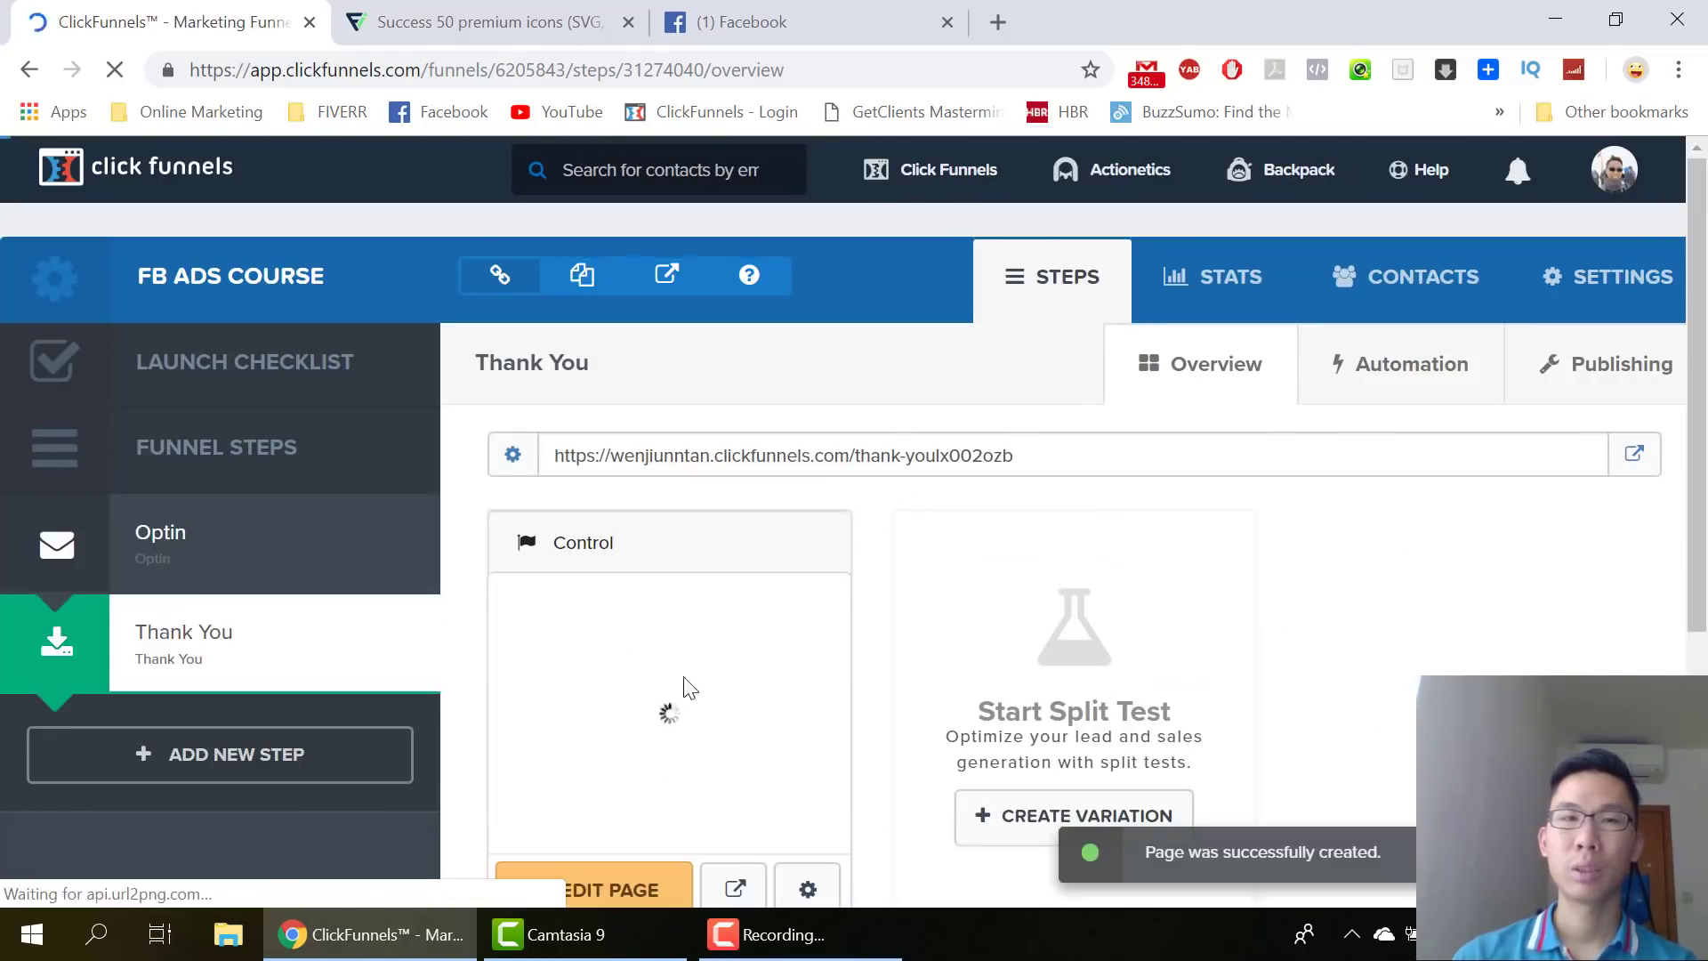
{"action": "scroll", "coordinate": [611, 763], "scroll_direction": "down", "scroll_amount": 1}
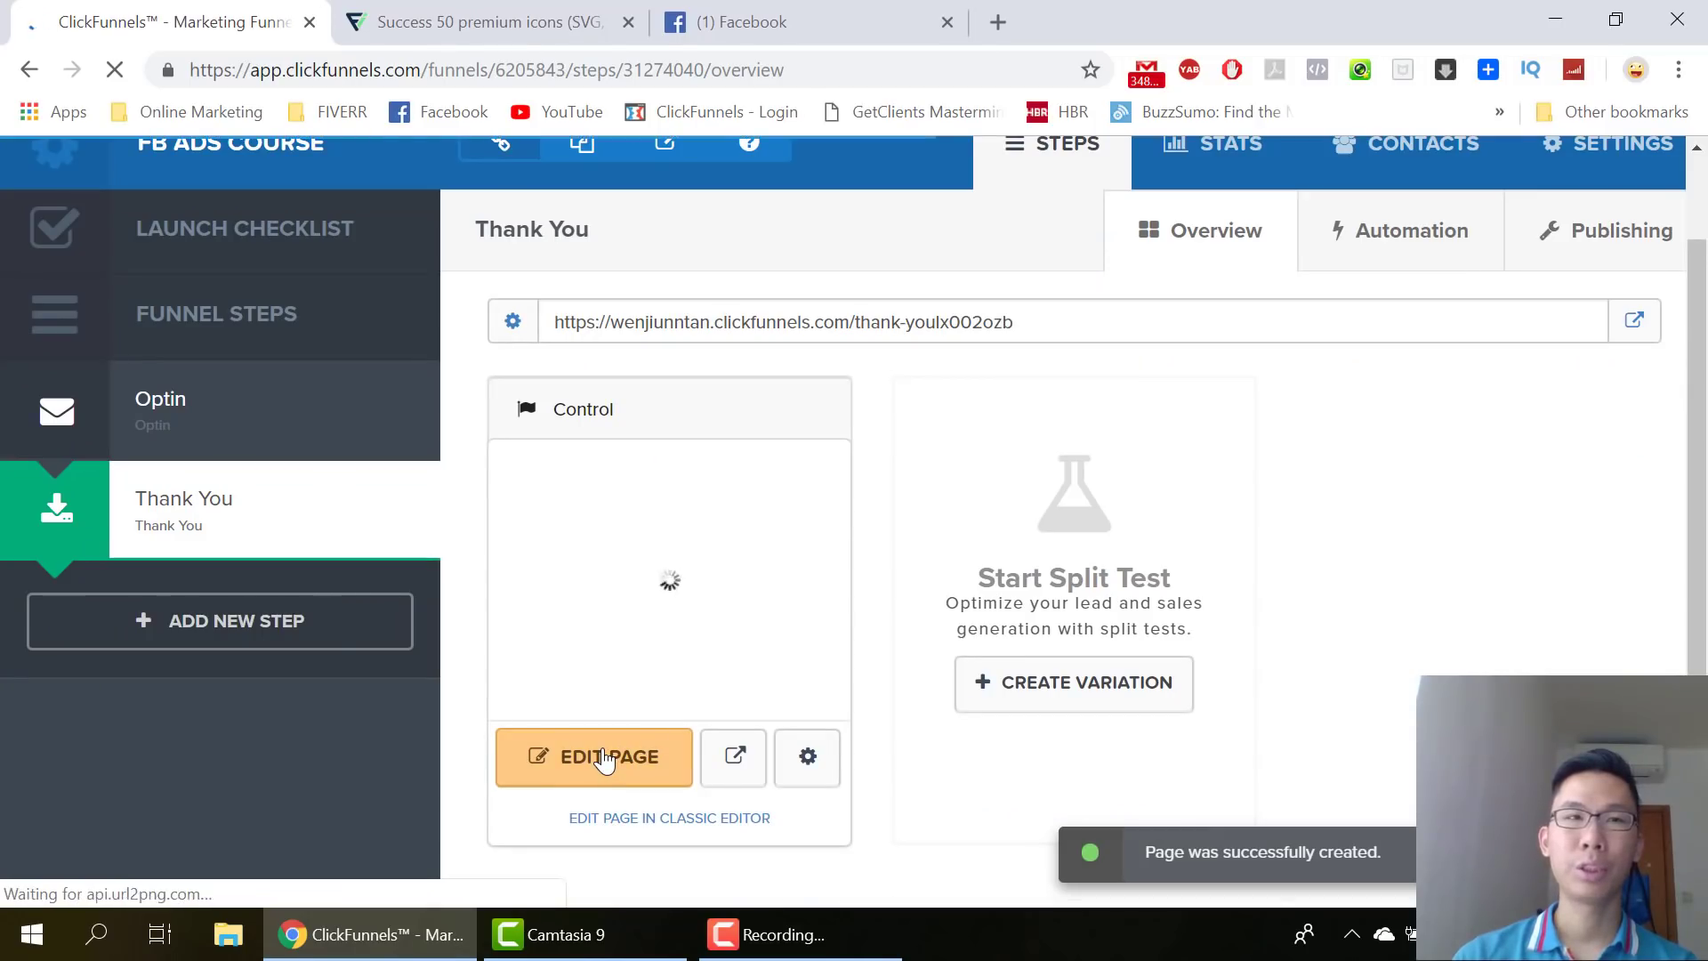
{"action": "left_click", "coordinate": [605, 758]}
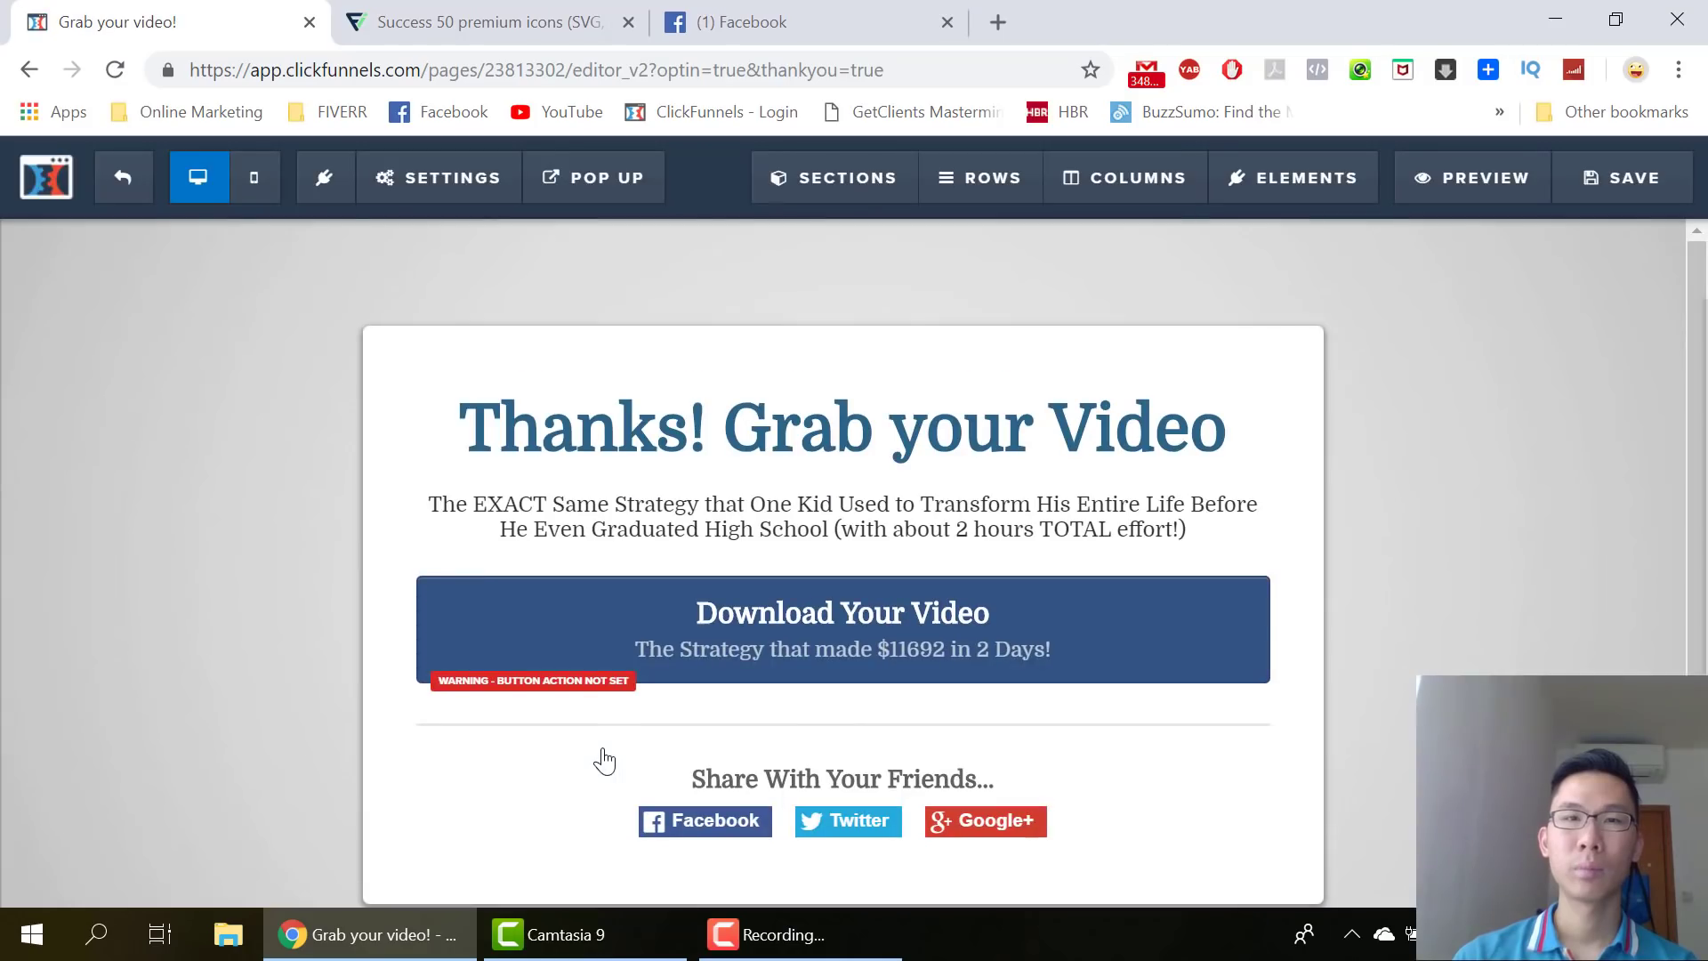
Rewrite the headline to 'We will email you the video training courses shortly…' and zero the section's top margin
{"action": "left_click", "coordinate": [960, 447]}
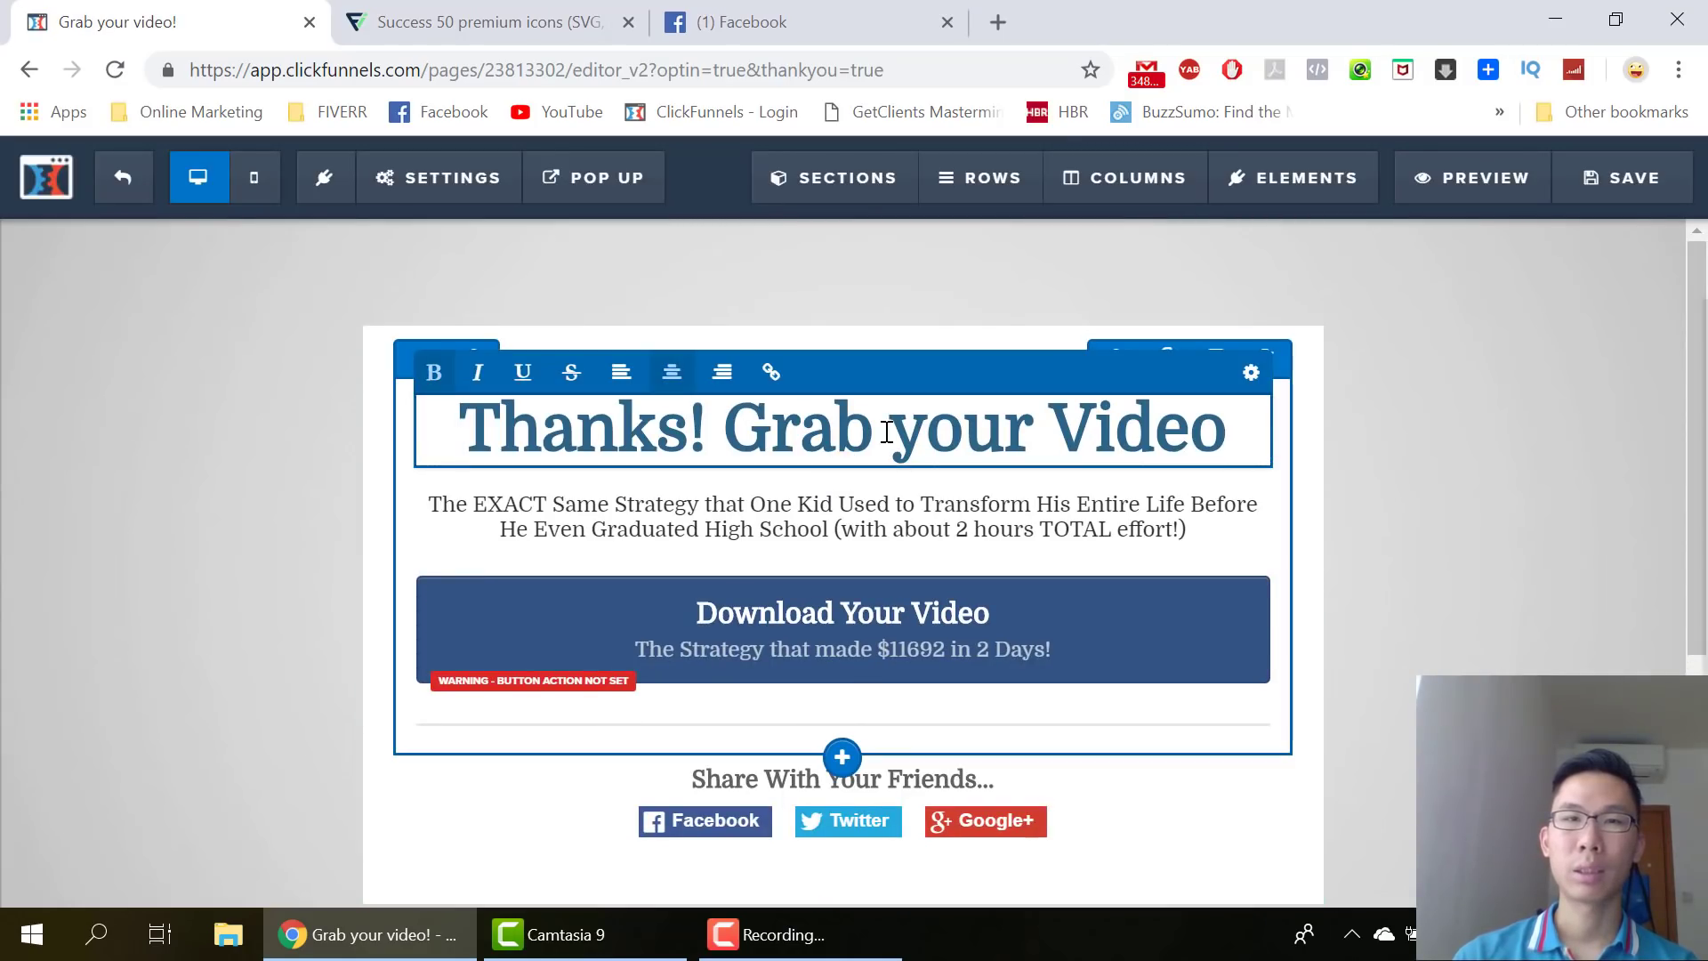
{"action": "left_click_drag", "start_coordinate": [752, 427], "coordinate": [1262, 481]}
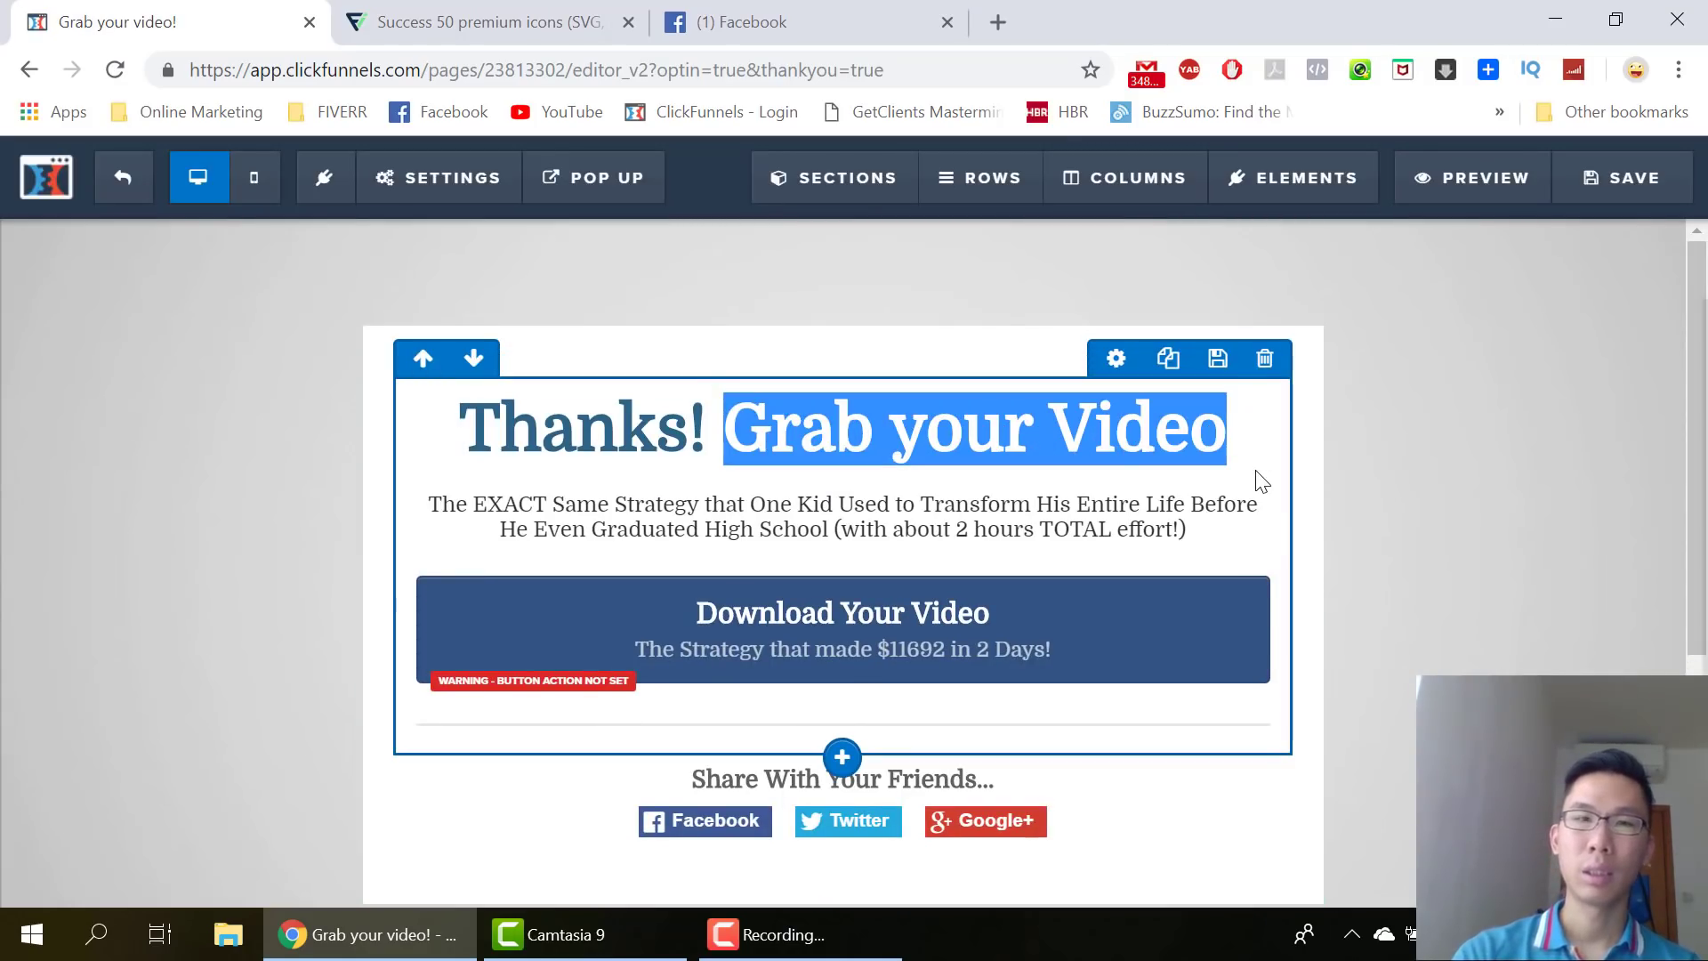
{"action": "left_click", "coordinate": [1172, 436]}
{"action": "left_click_drag", "start_coordinate": [1228, 428], "coordinate": [783, 439]}
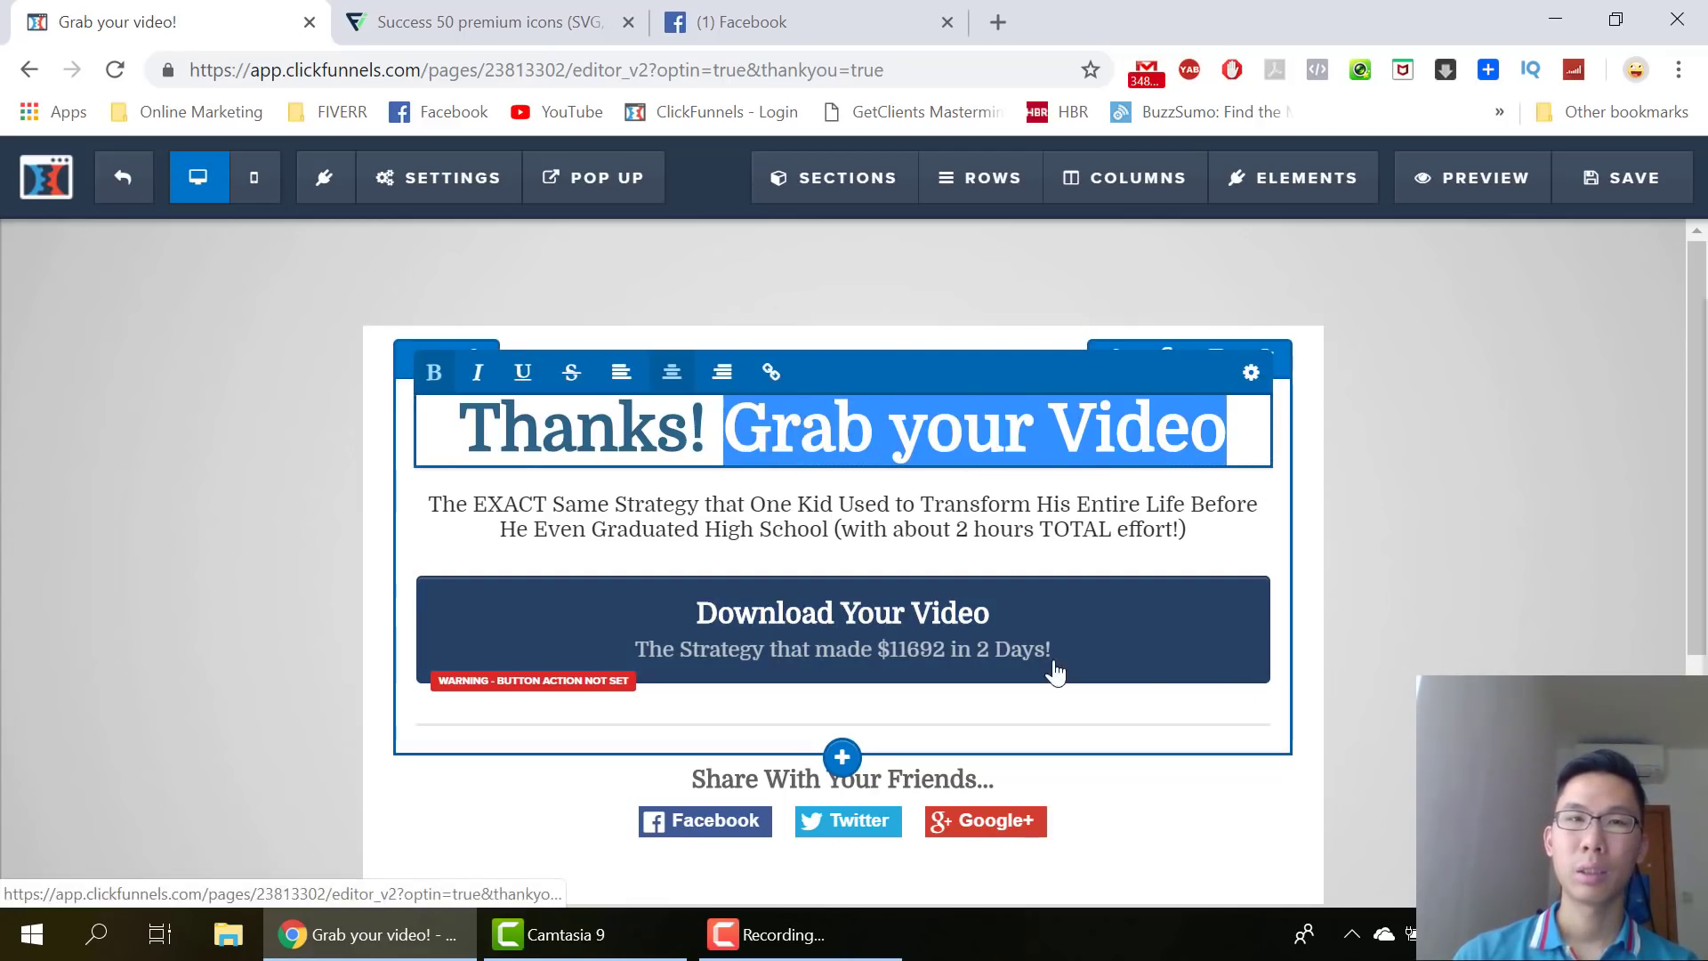
{"action": "type", "text": "We"}
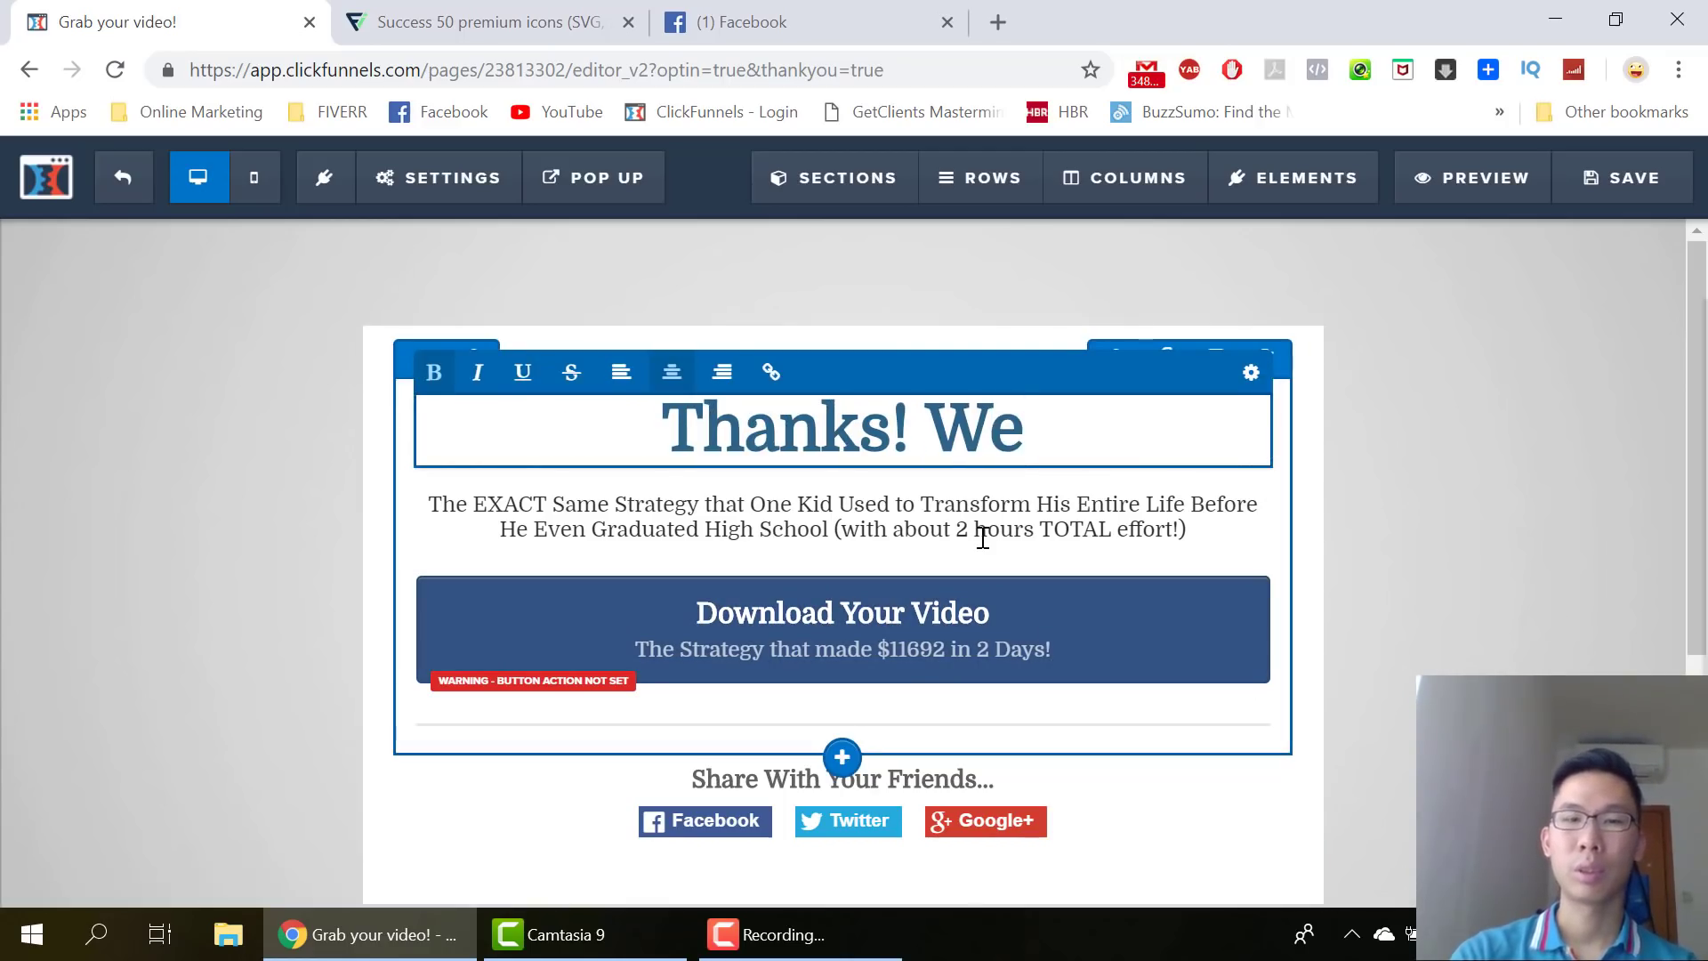
{"action": "type", "text": " will em"}
{"action": "key", "text": "BackSpace"}
{"action": "key", "text": "BackSpace"}
{"action": "type", "text": "email"}
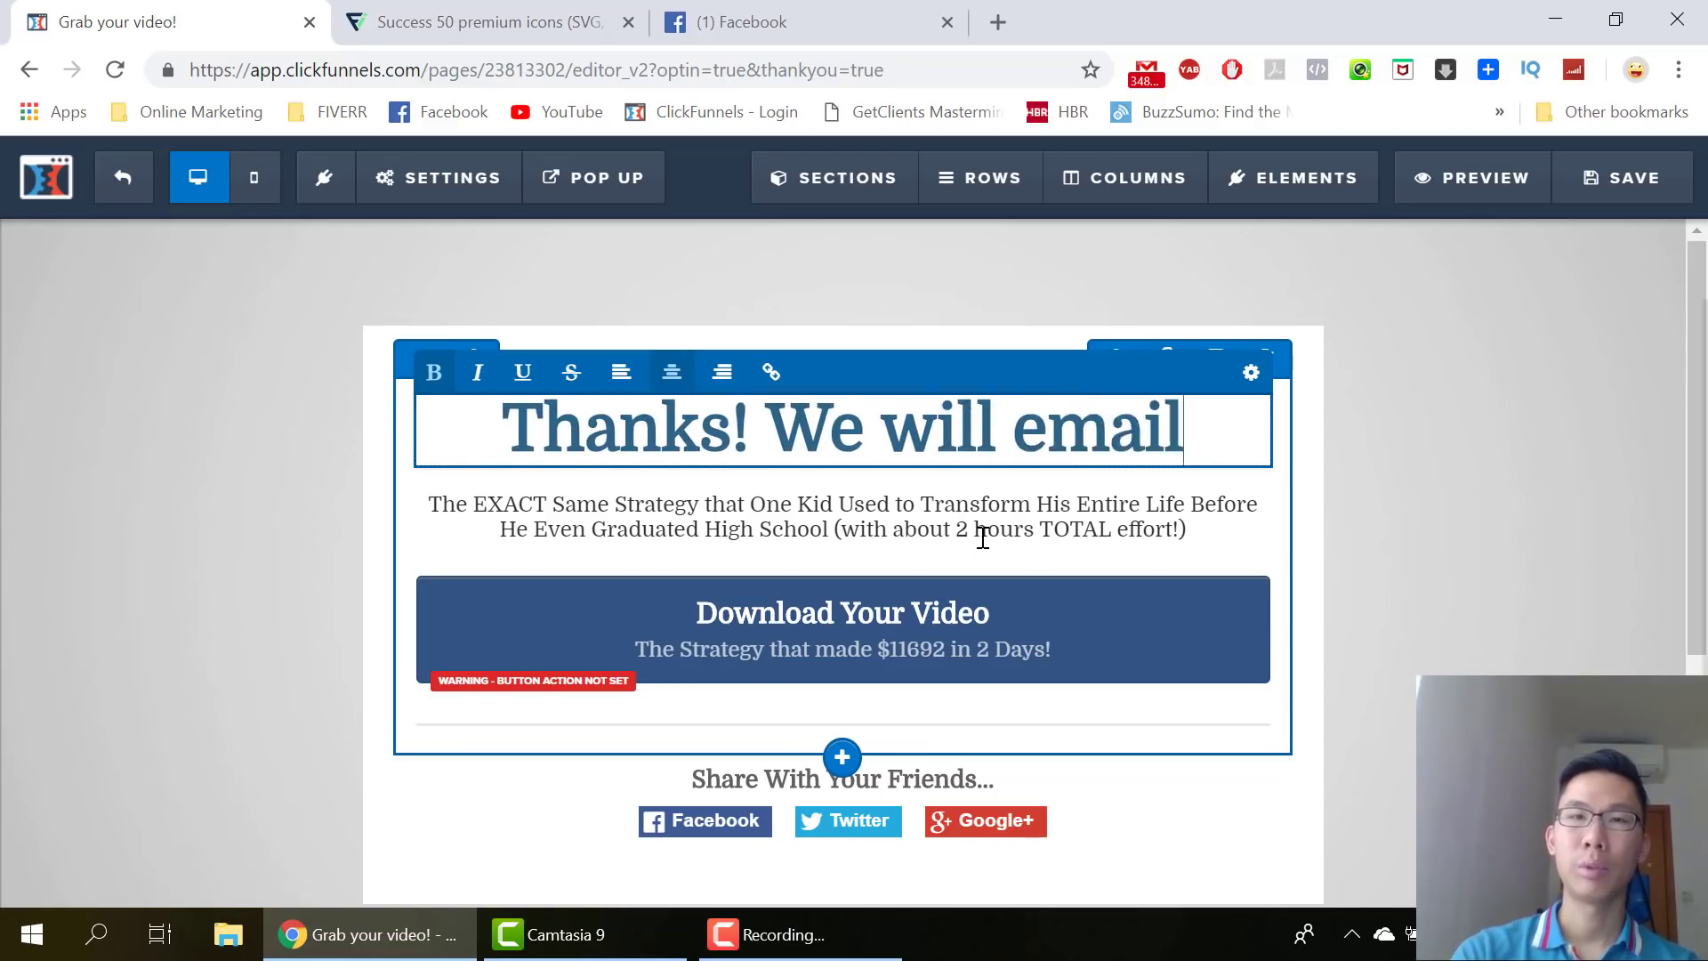
{"action": "type", "text": " you the video train"}
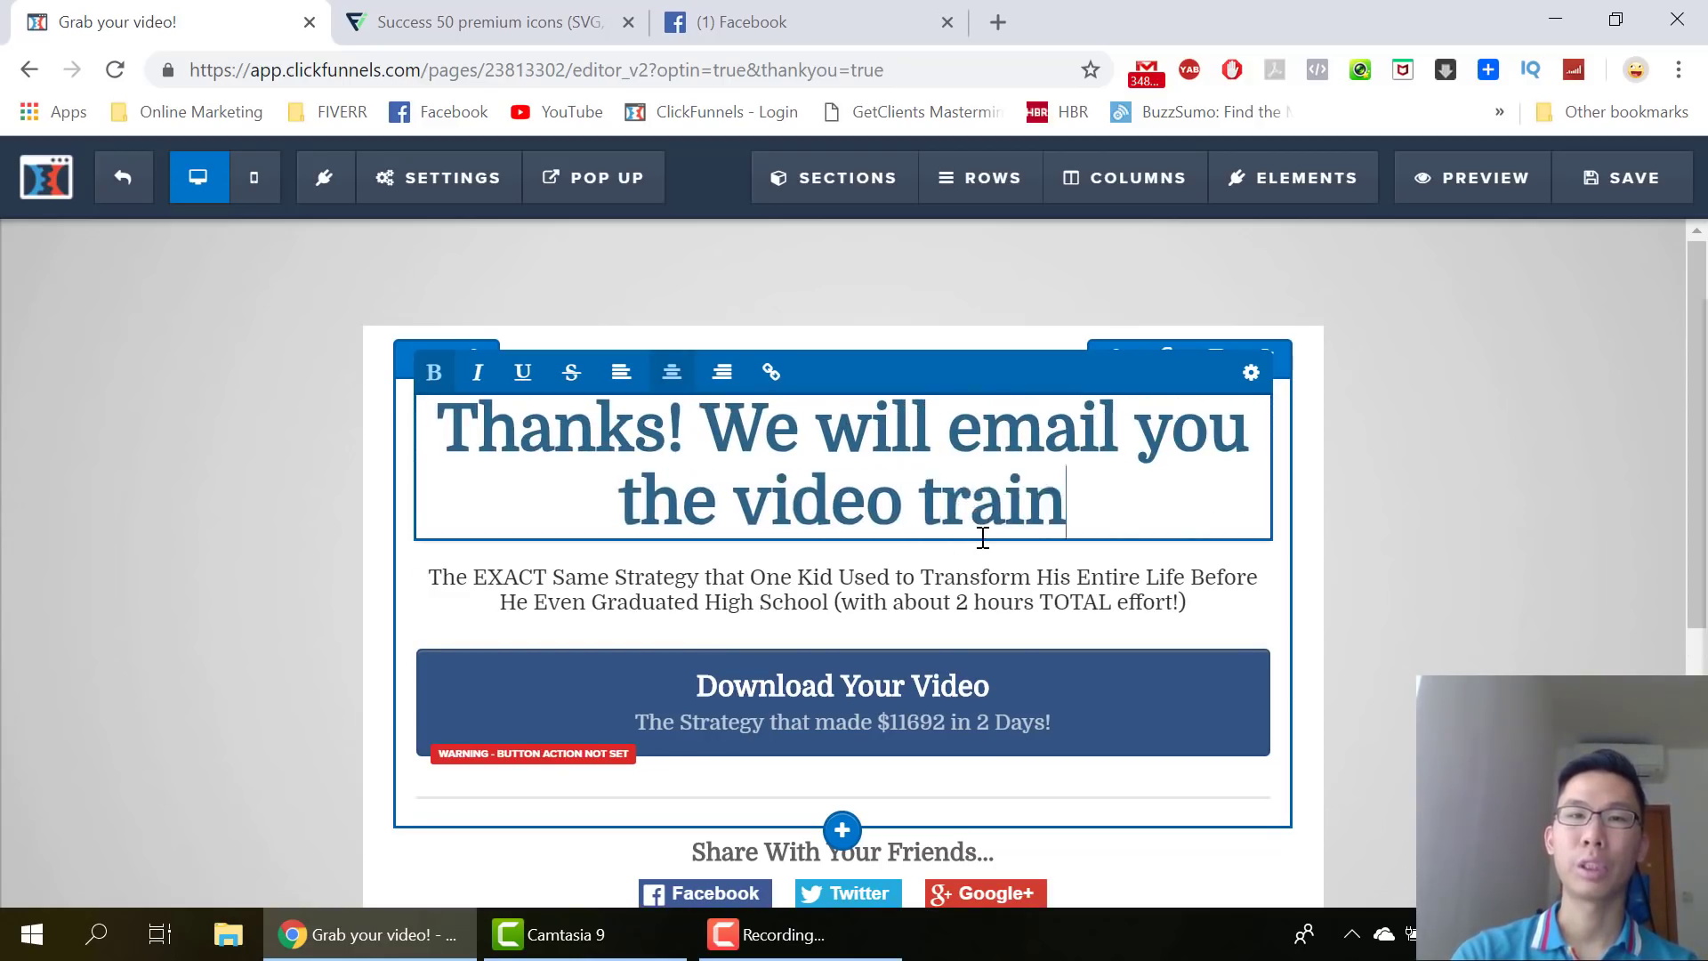
{"action": "type", "text": "ing courses "}
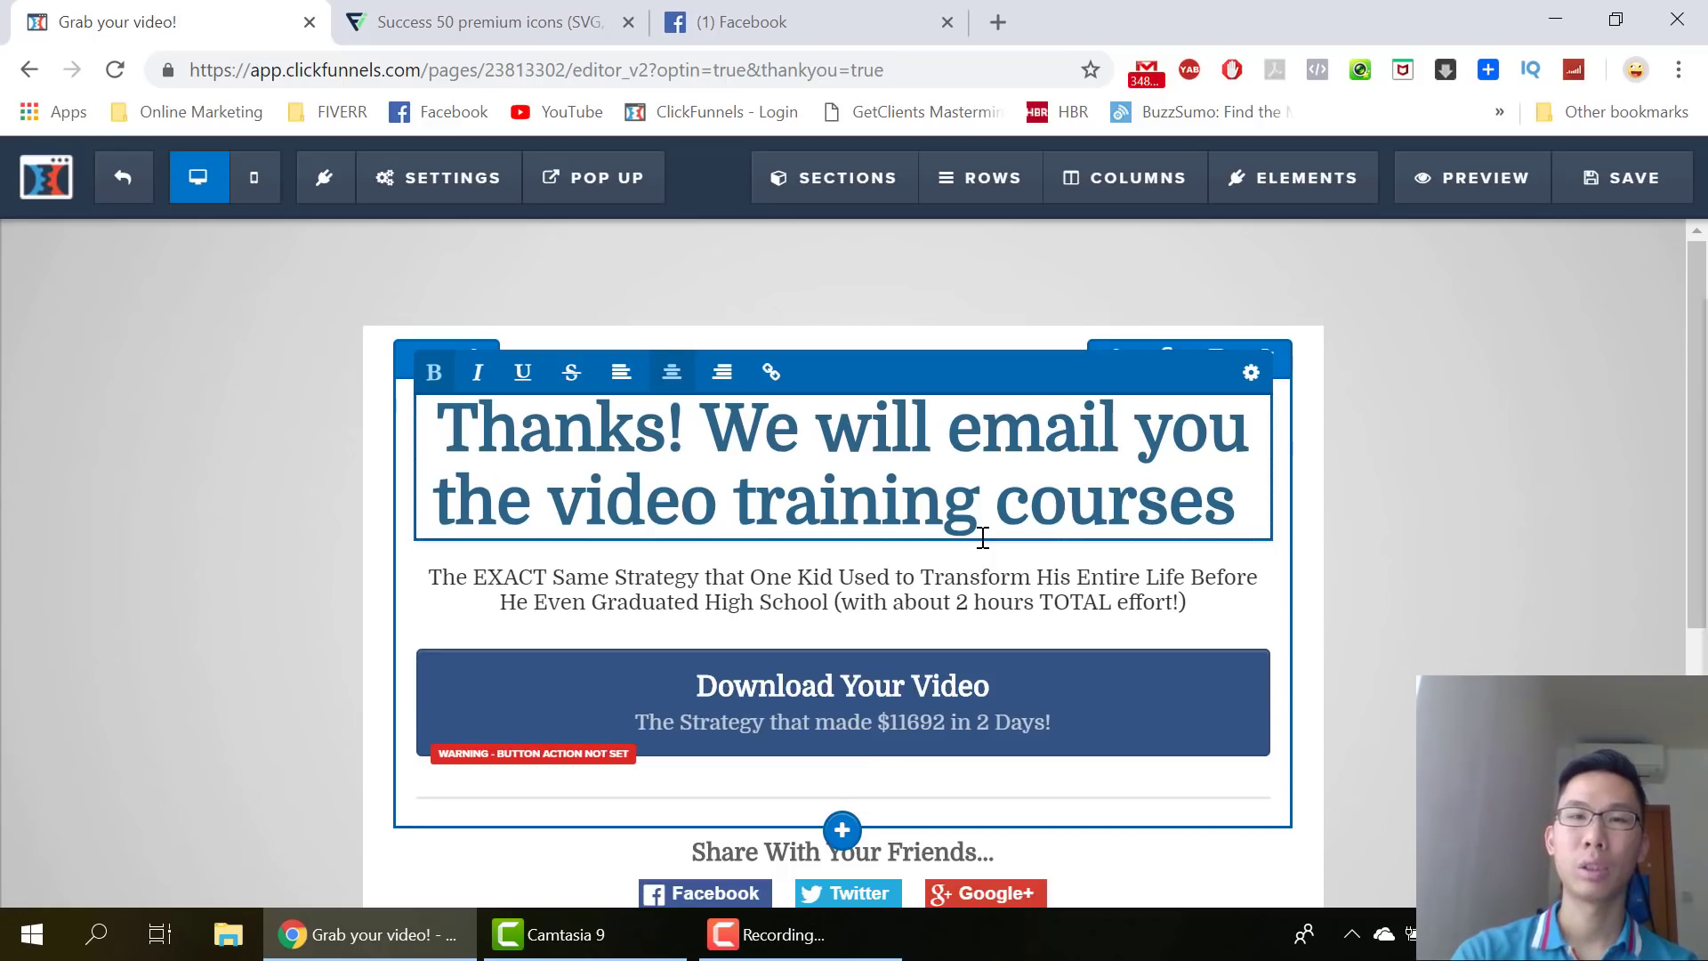
{"action": "type", "text": "shortly. Make sure "}
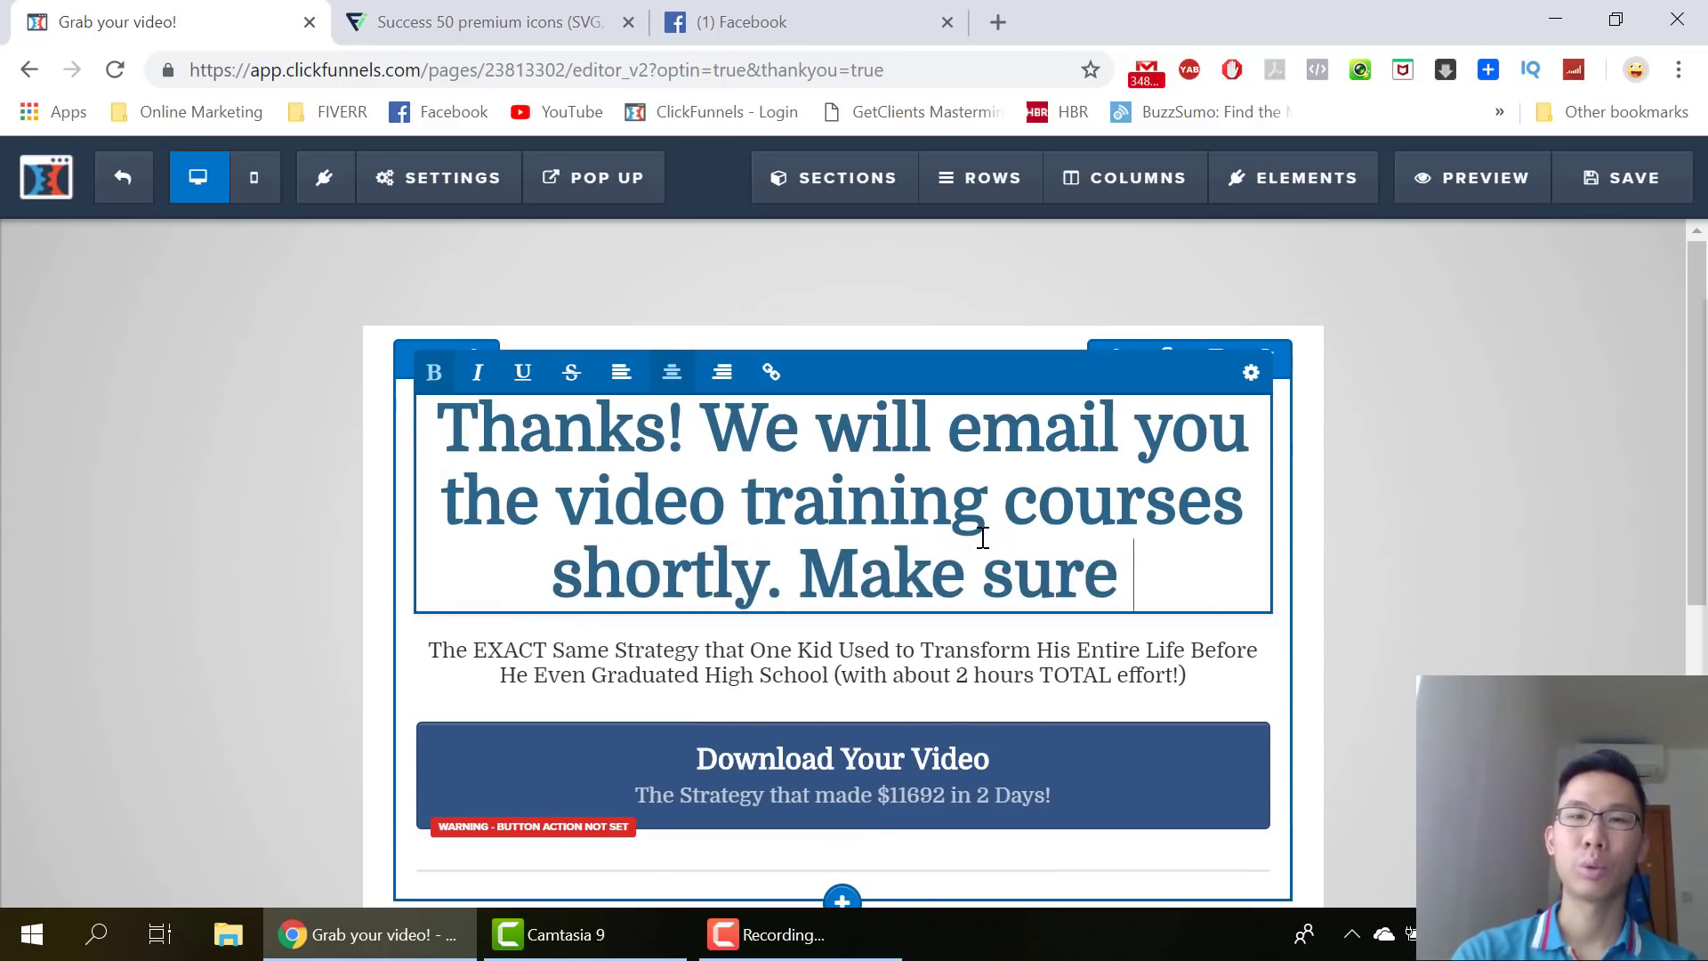
{"action": "type", "text": "to check your "}
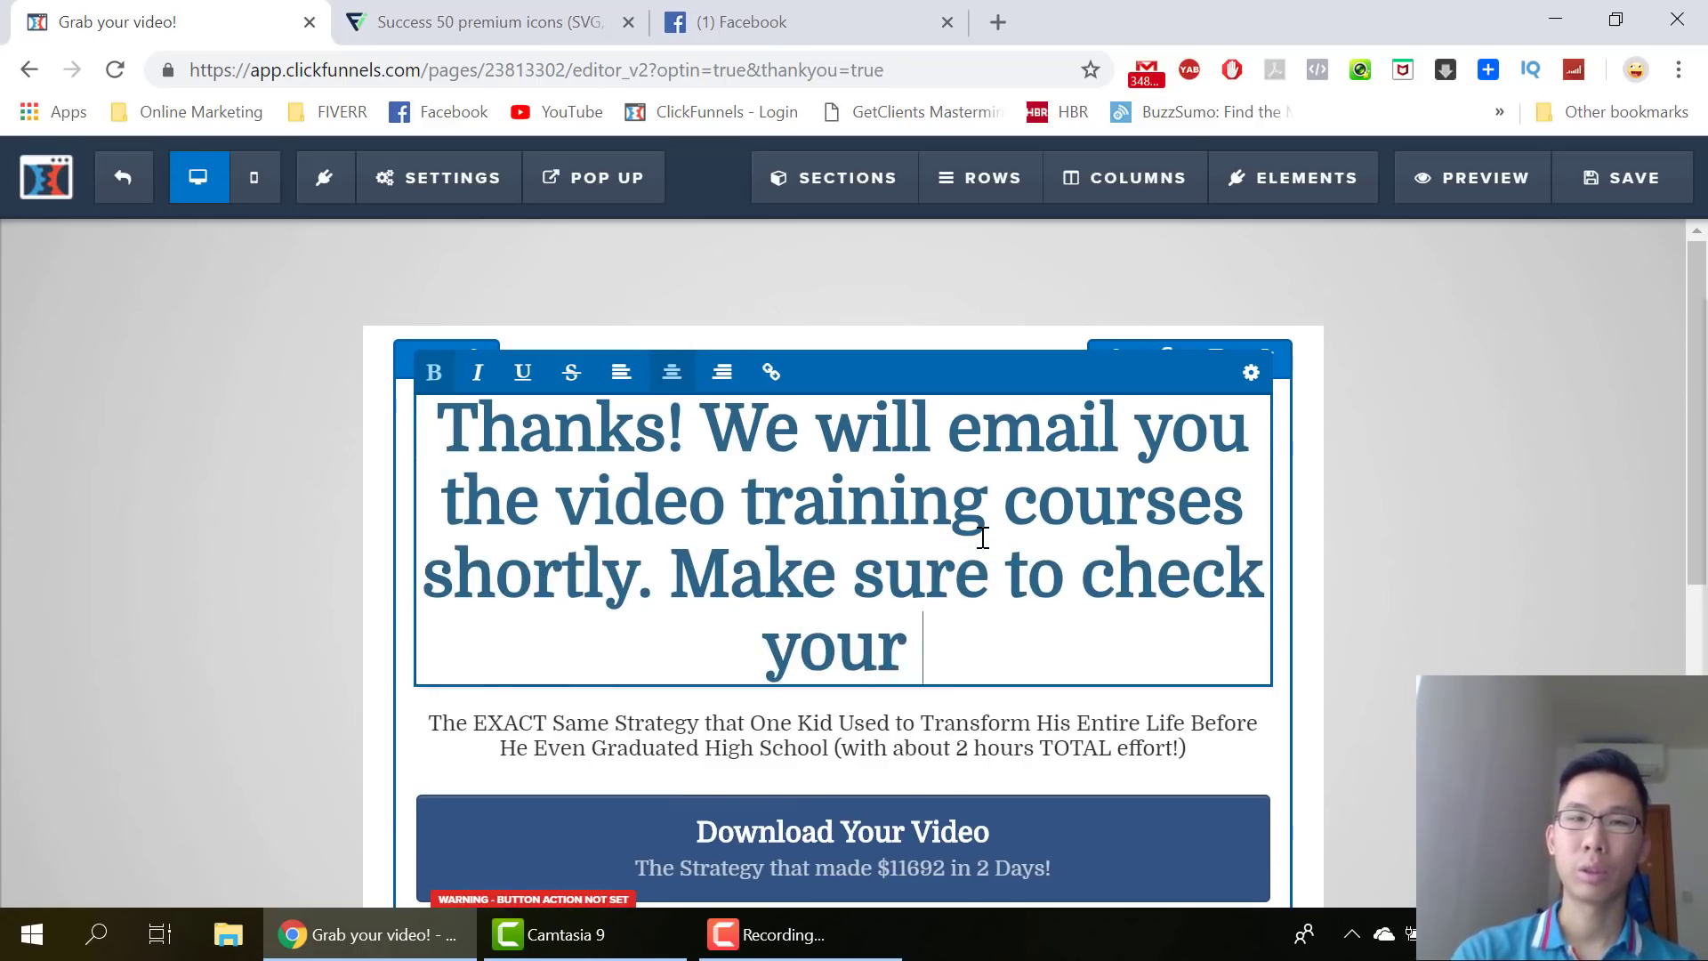
{"action": "type", "text": "\"spam"}
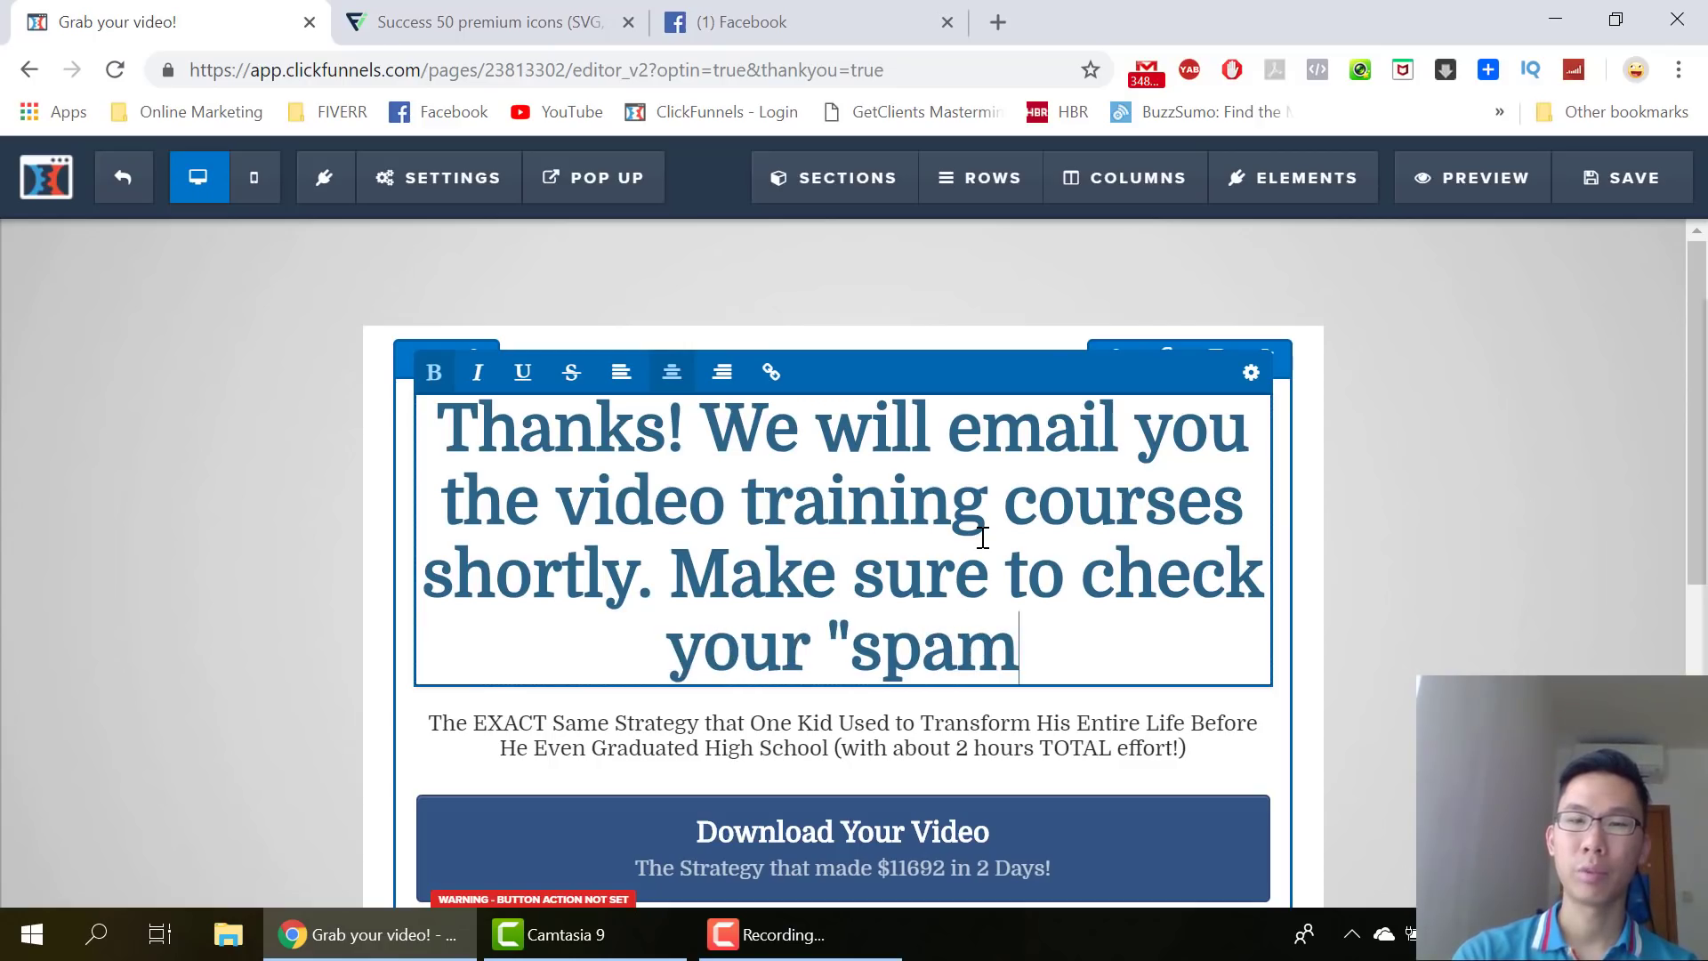
{"action": "type", "text": "\" folder. If it"}
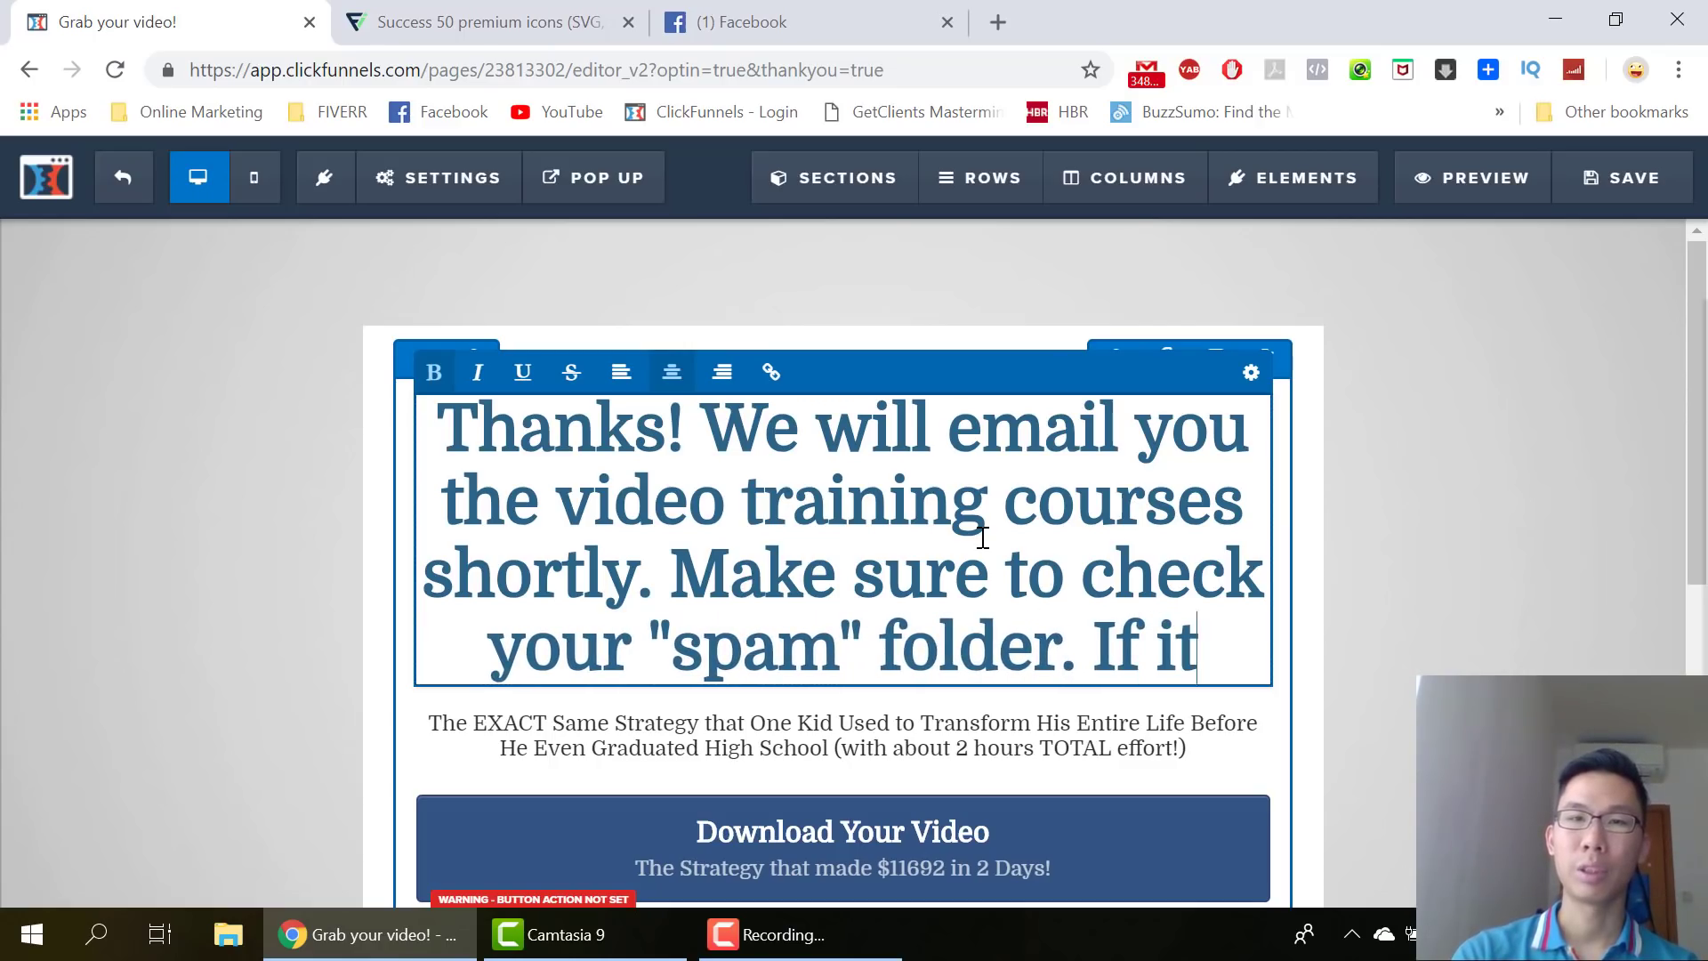
{"action": "type", "text": "'s not ther"}
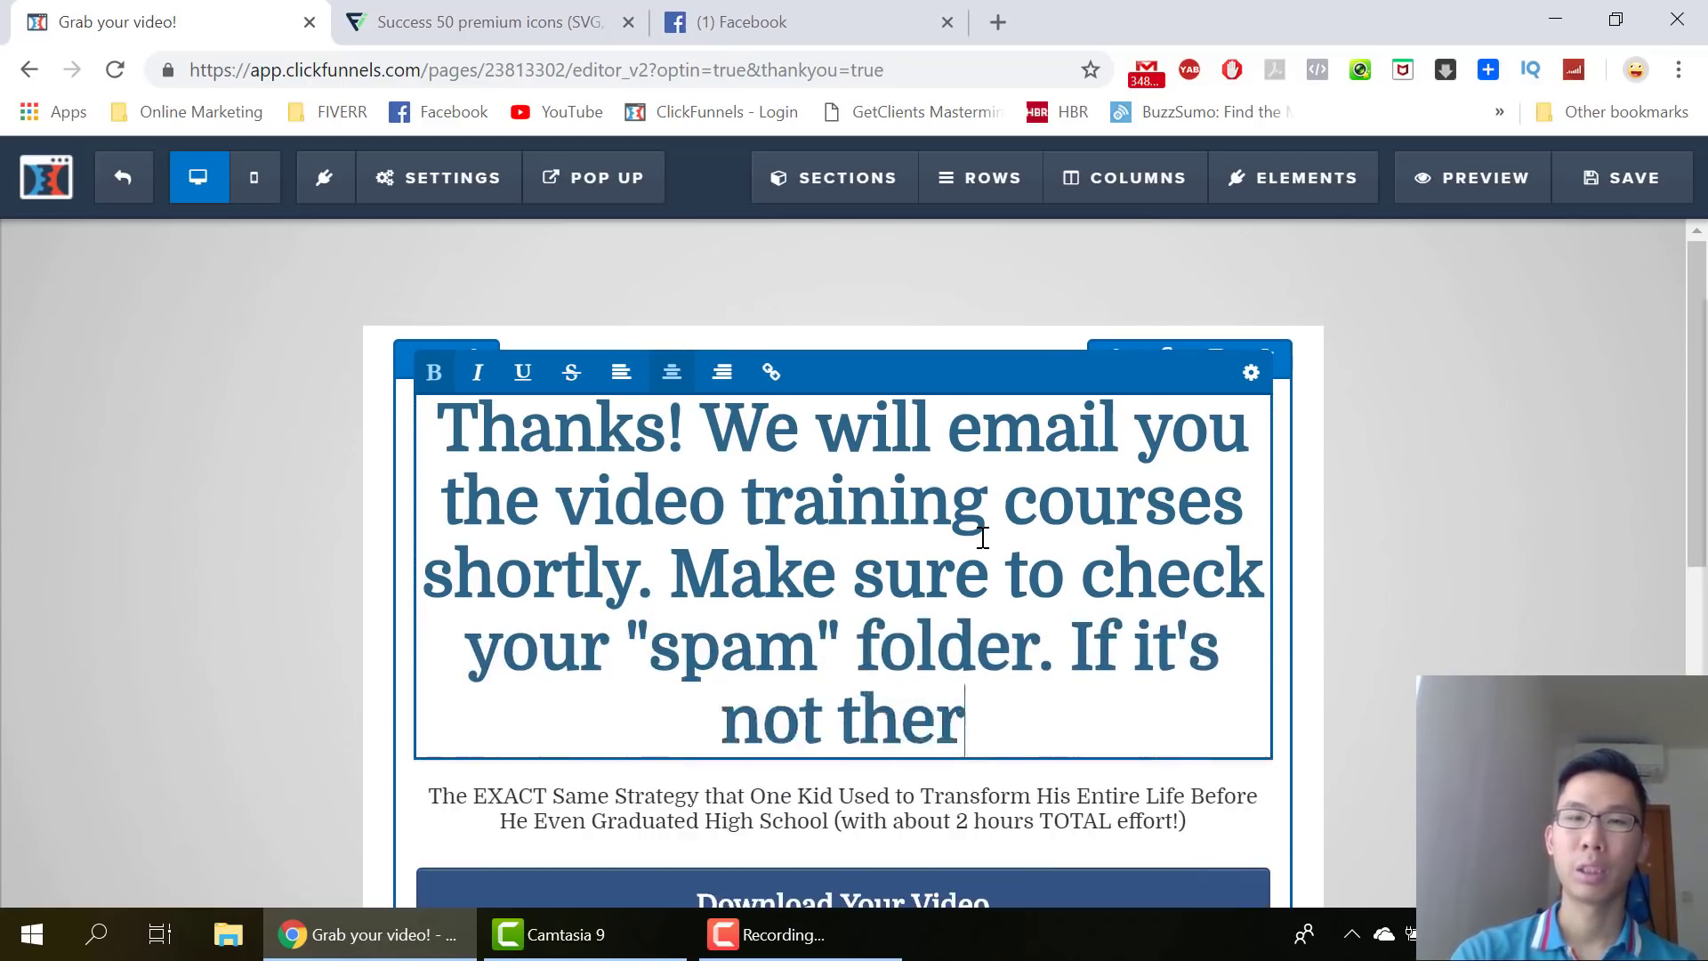
{"action": "type", "text": "e, do send me a e"}
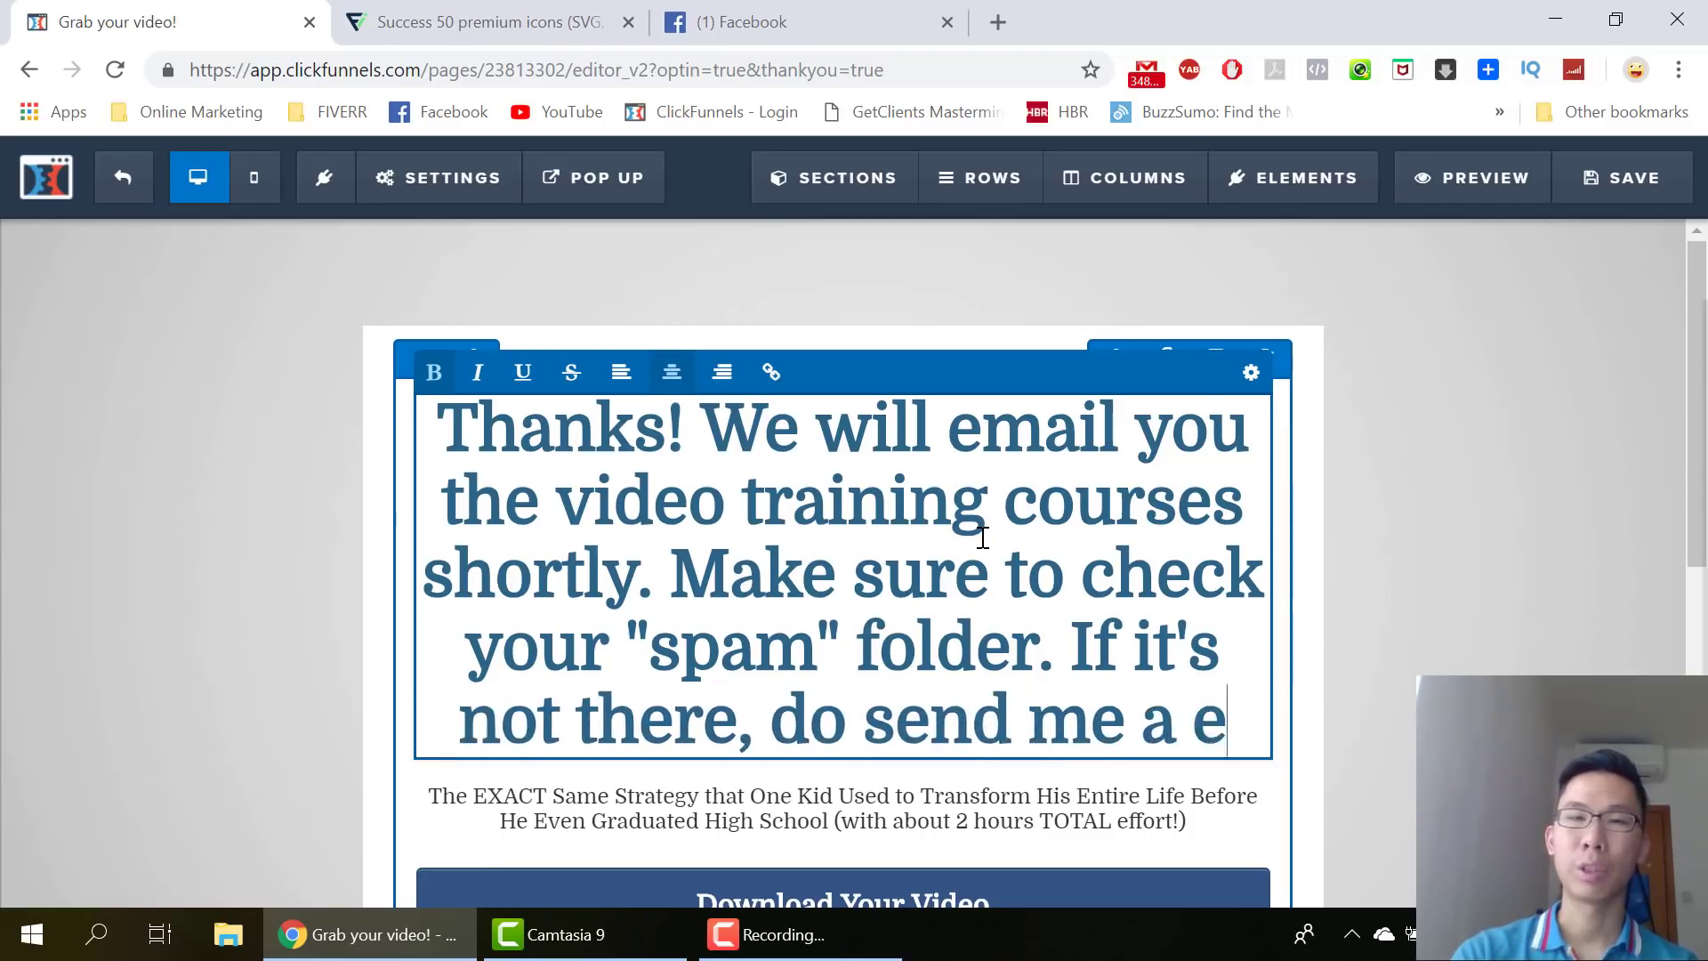
{"action": "type", "text": "mailn email..."}
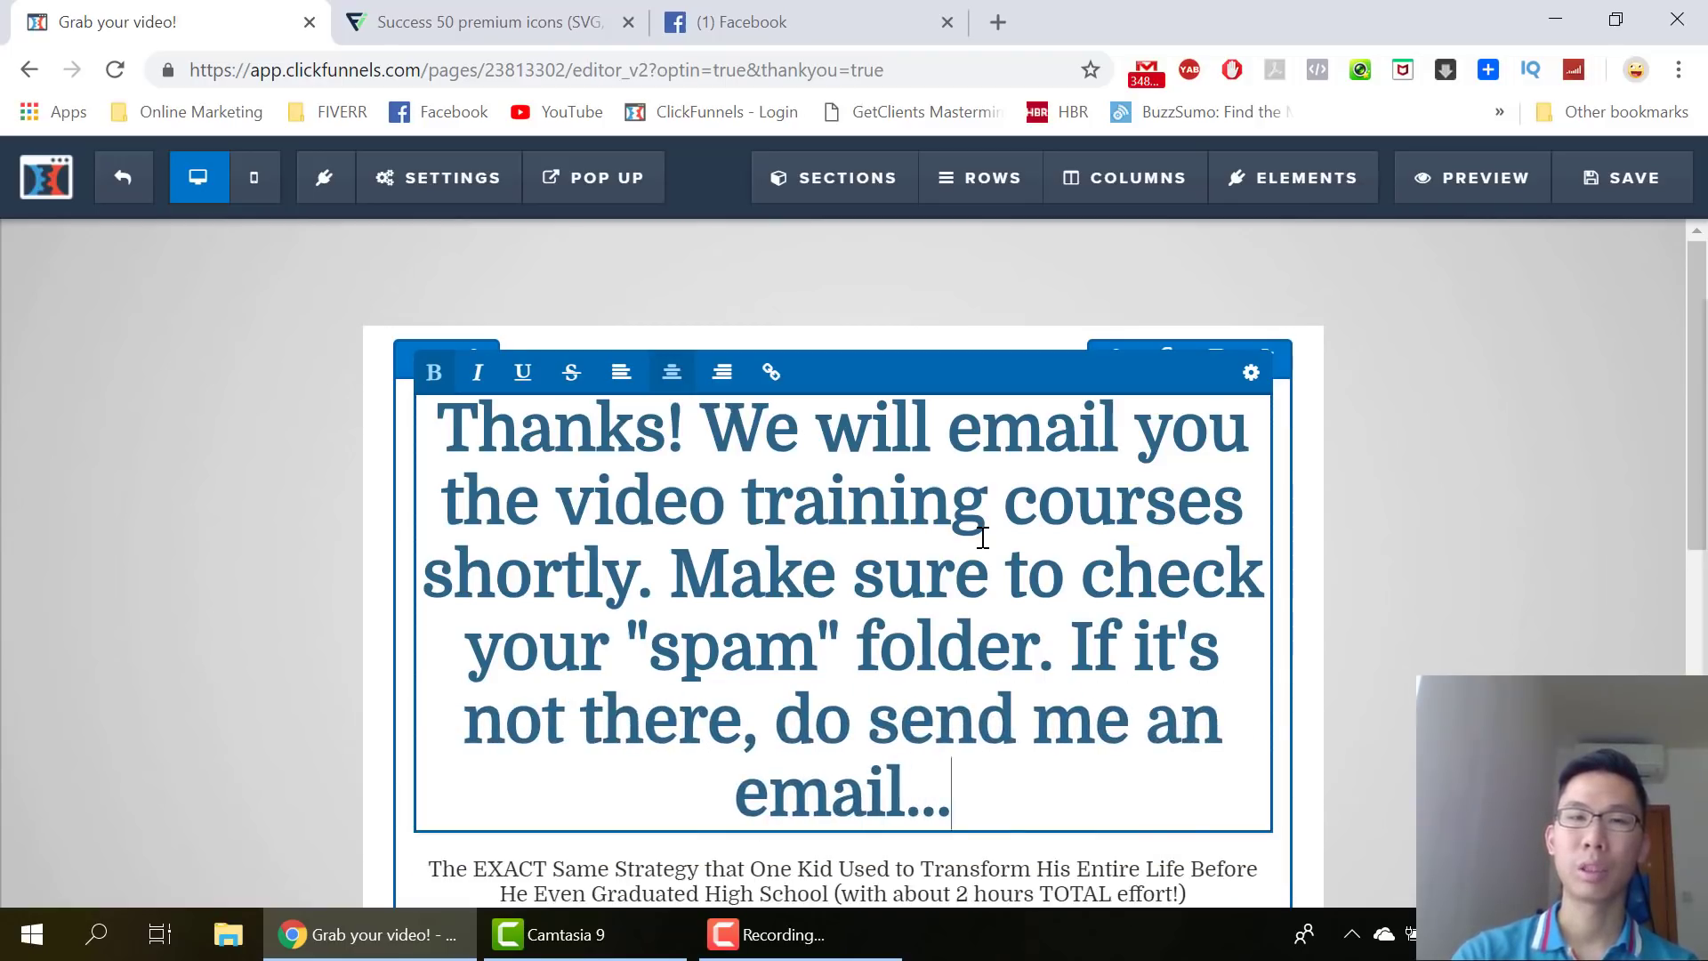
{"action": "left_click", "coordinate": [1471, 483]}
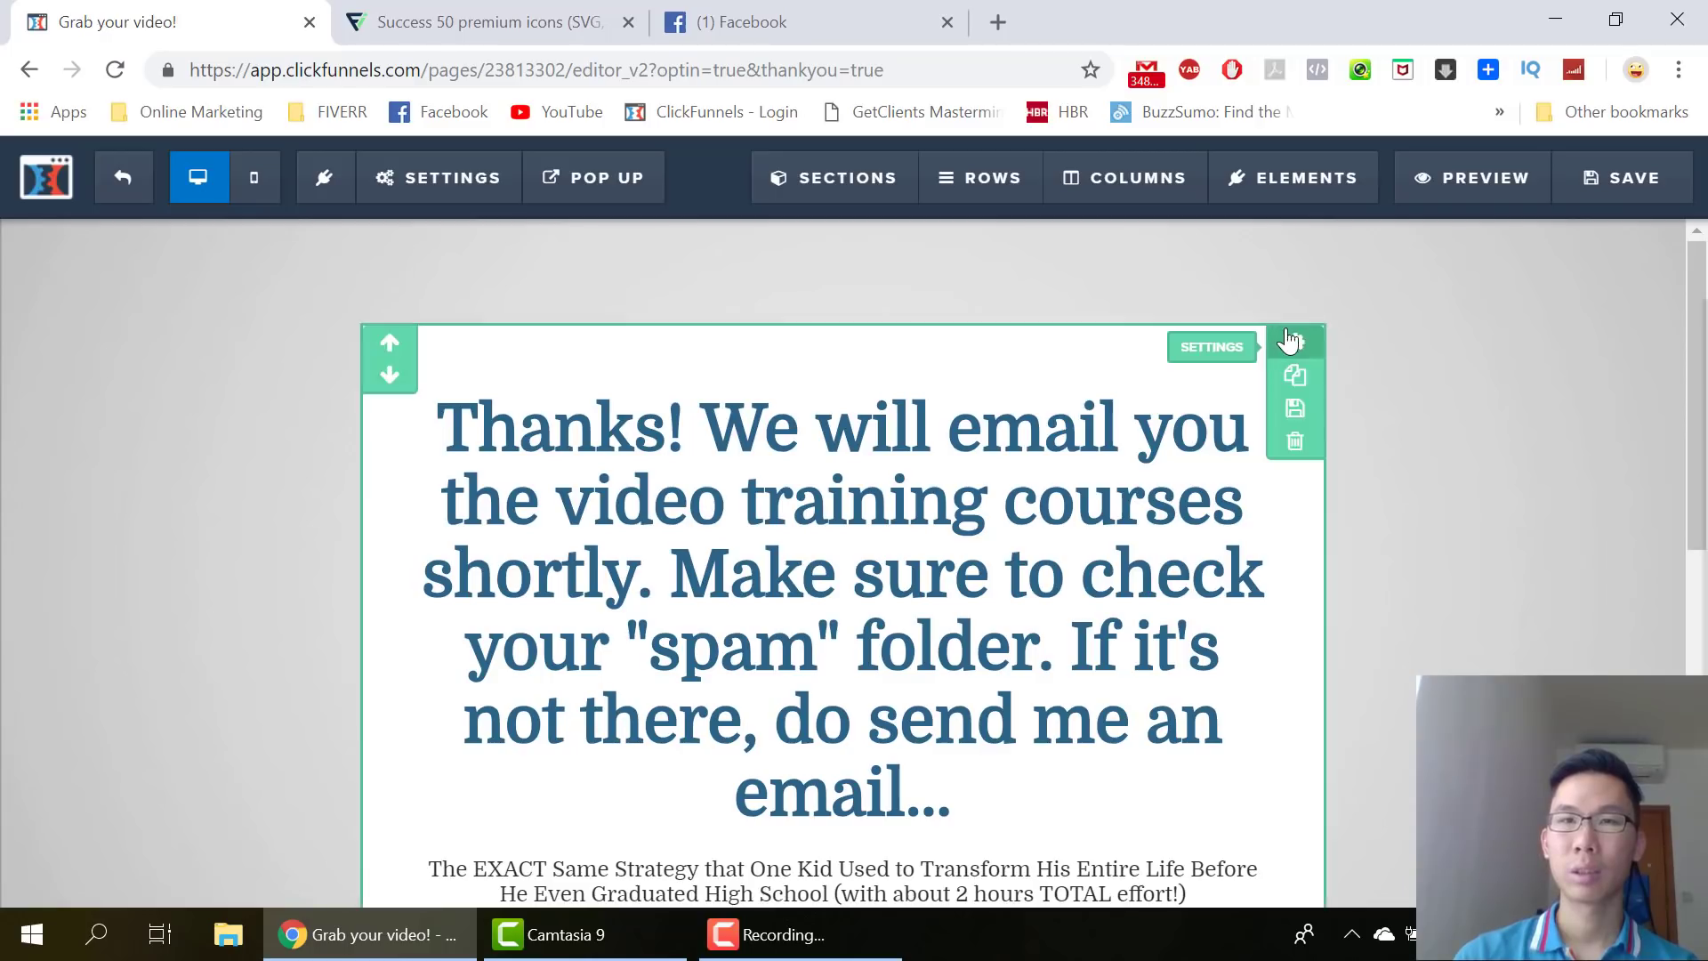
{"action": "left_click", "coordinate": [1288, 341]}
{"action": "left_click_drag", "start_coordinate": [1565, 392], "coordinate": [1410, 392]}
Delete the subheadline paragraph and the share-with-friends section
{"action": "left_click", "coordinate": [736, 697]}
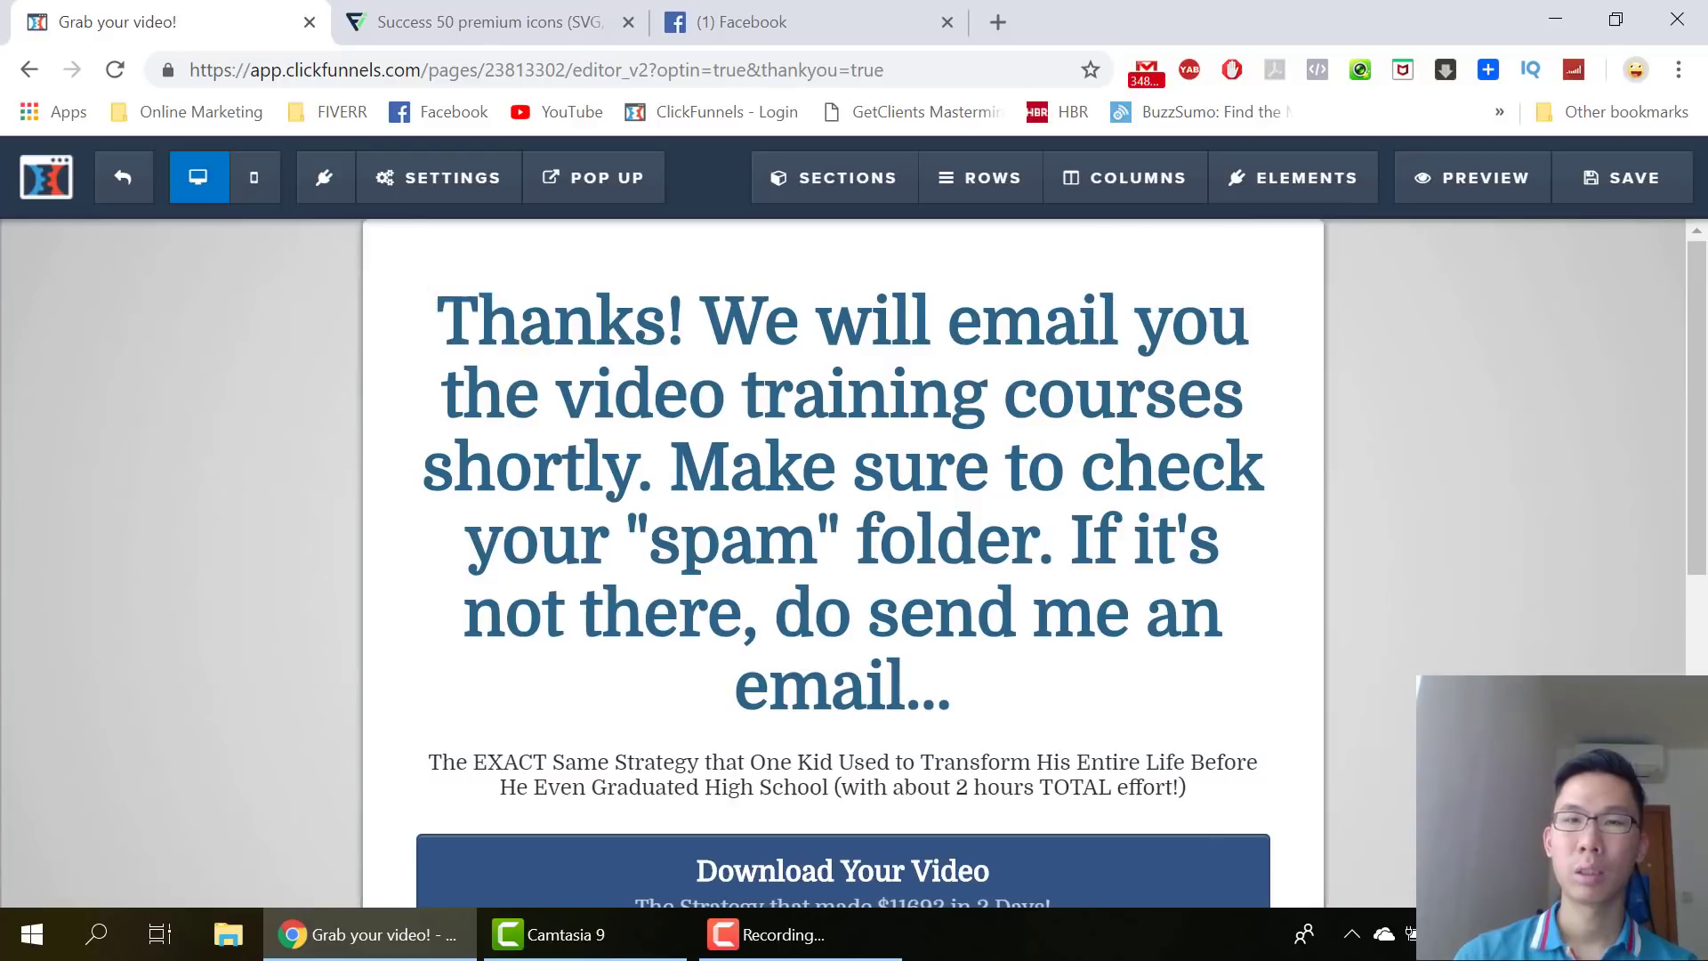
{"action": "scroll", "coordinate": [1174, 764], "scroll_direction": "down", "scroll_amount": 5}
{"action": "left_click", "coordinate": [1245, 335]}
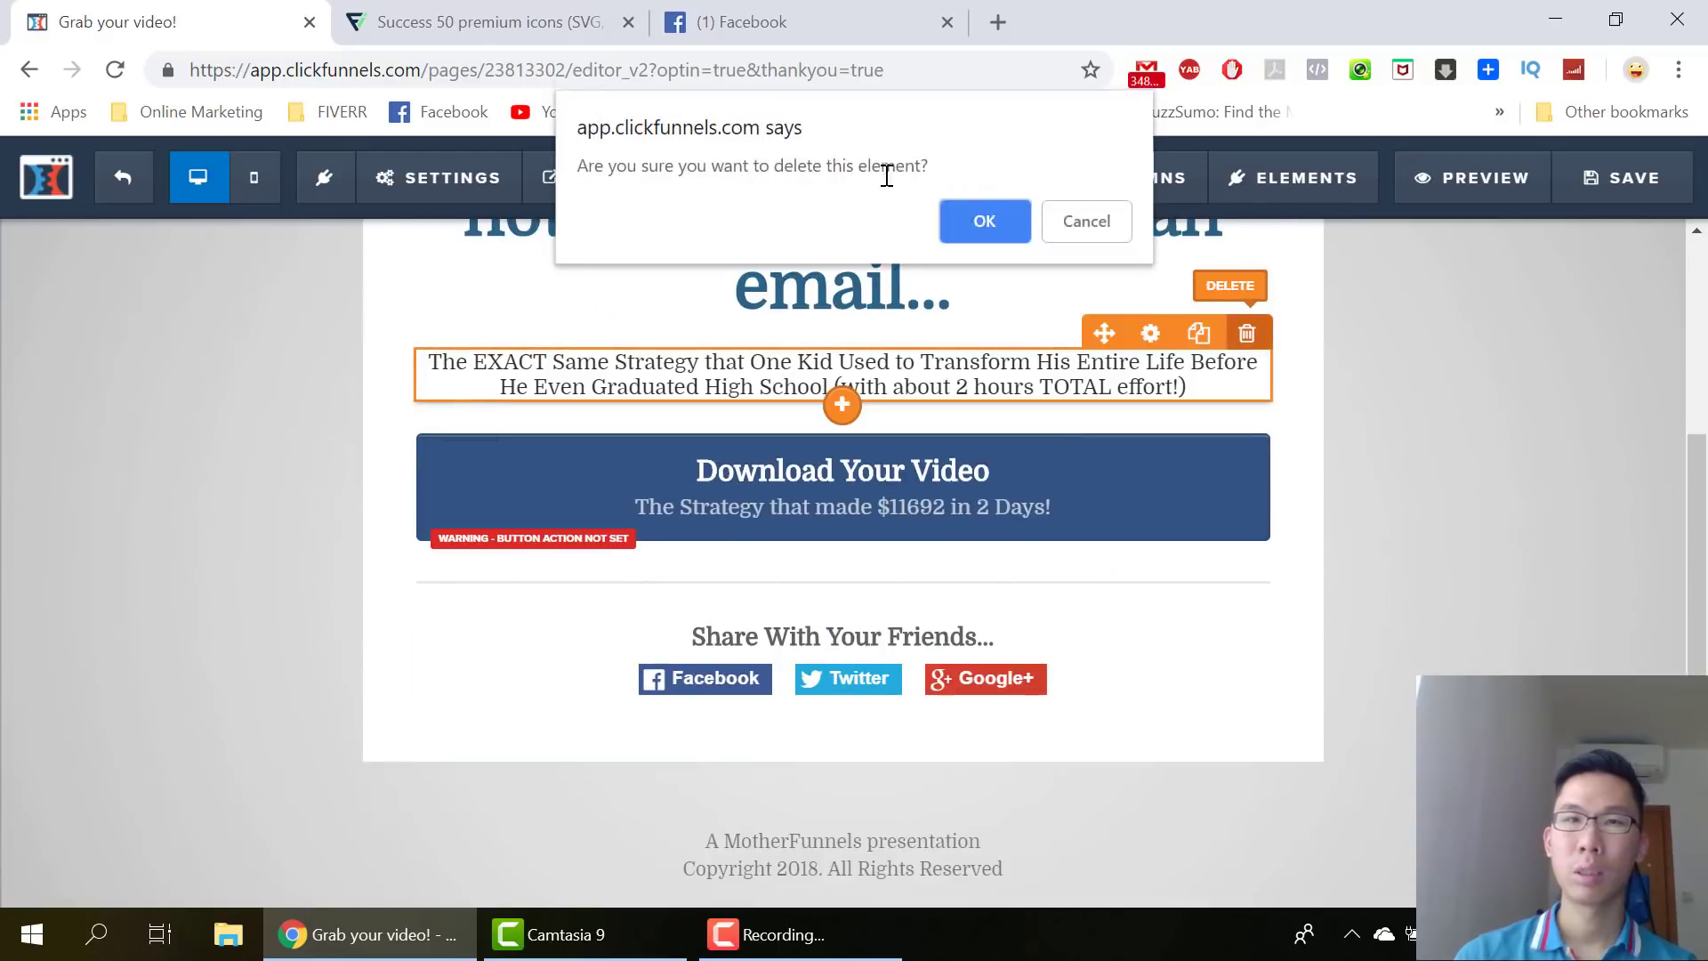
{"action": "left_click", "coordinate": [973, 212]}
{"action": "left_click", "coordinate": [1261, 517]}
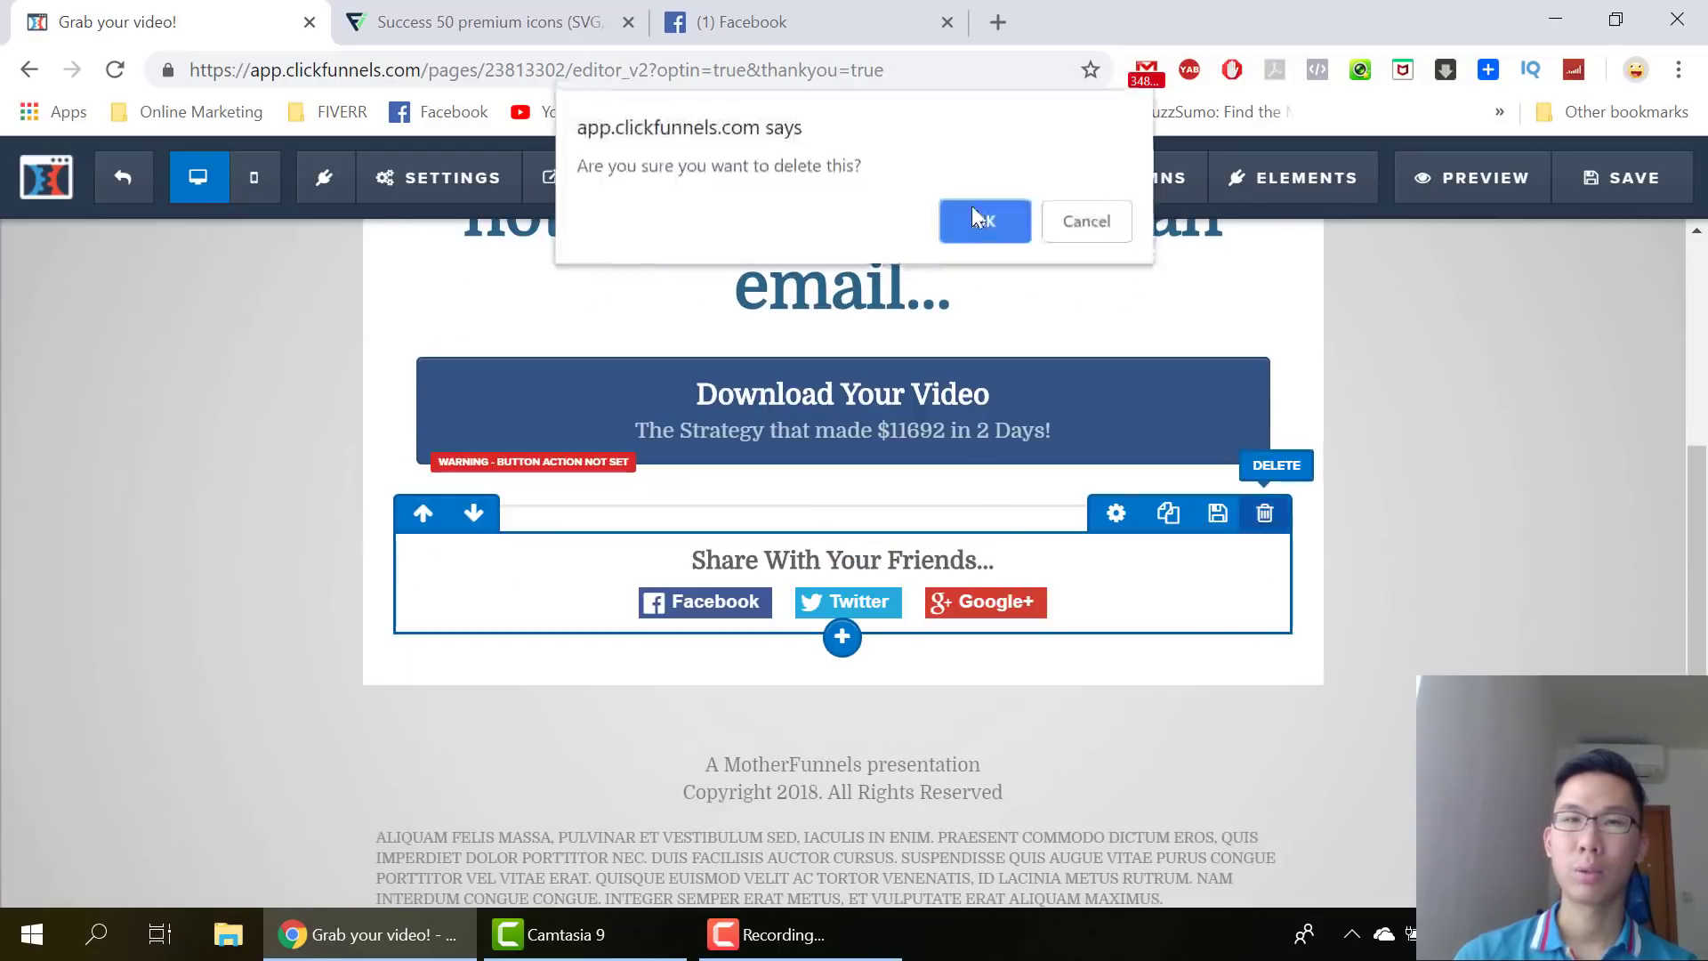
{"action": "left_click", "coordinate": [979, 213]}
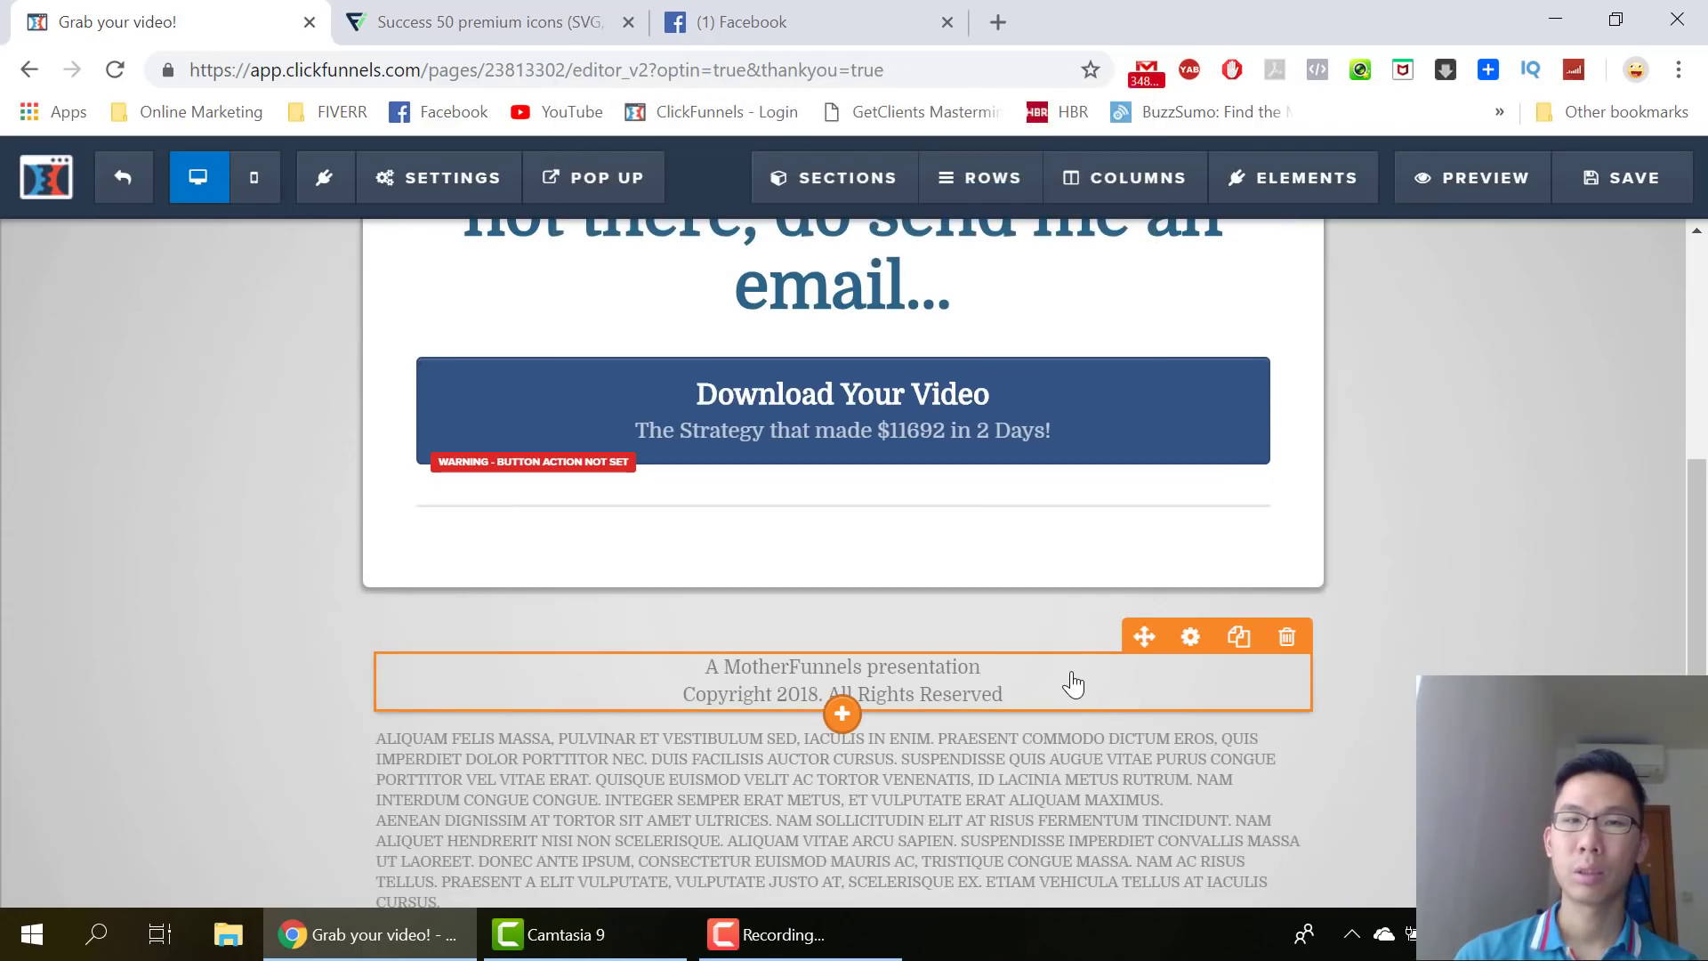
Replace the footer's 'A MotherFunnels presentation' line with 'ATCmarketing.org'
{"action": "left_click", "coordinate": [1019, 667]}
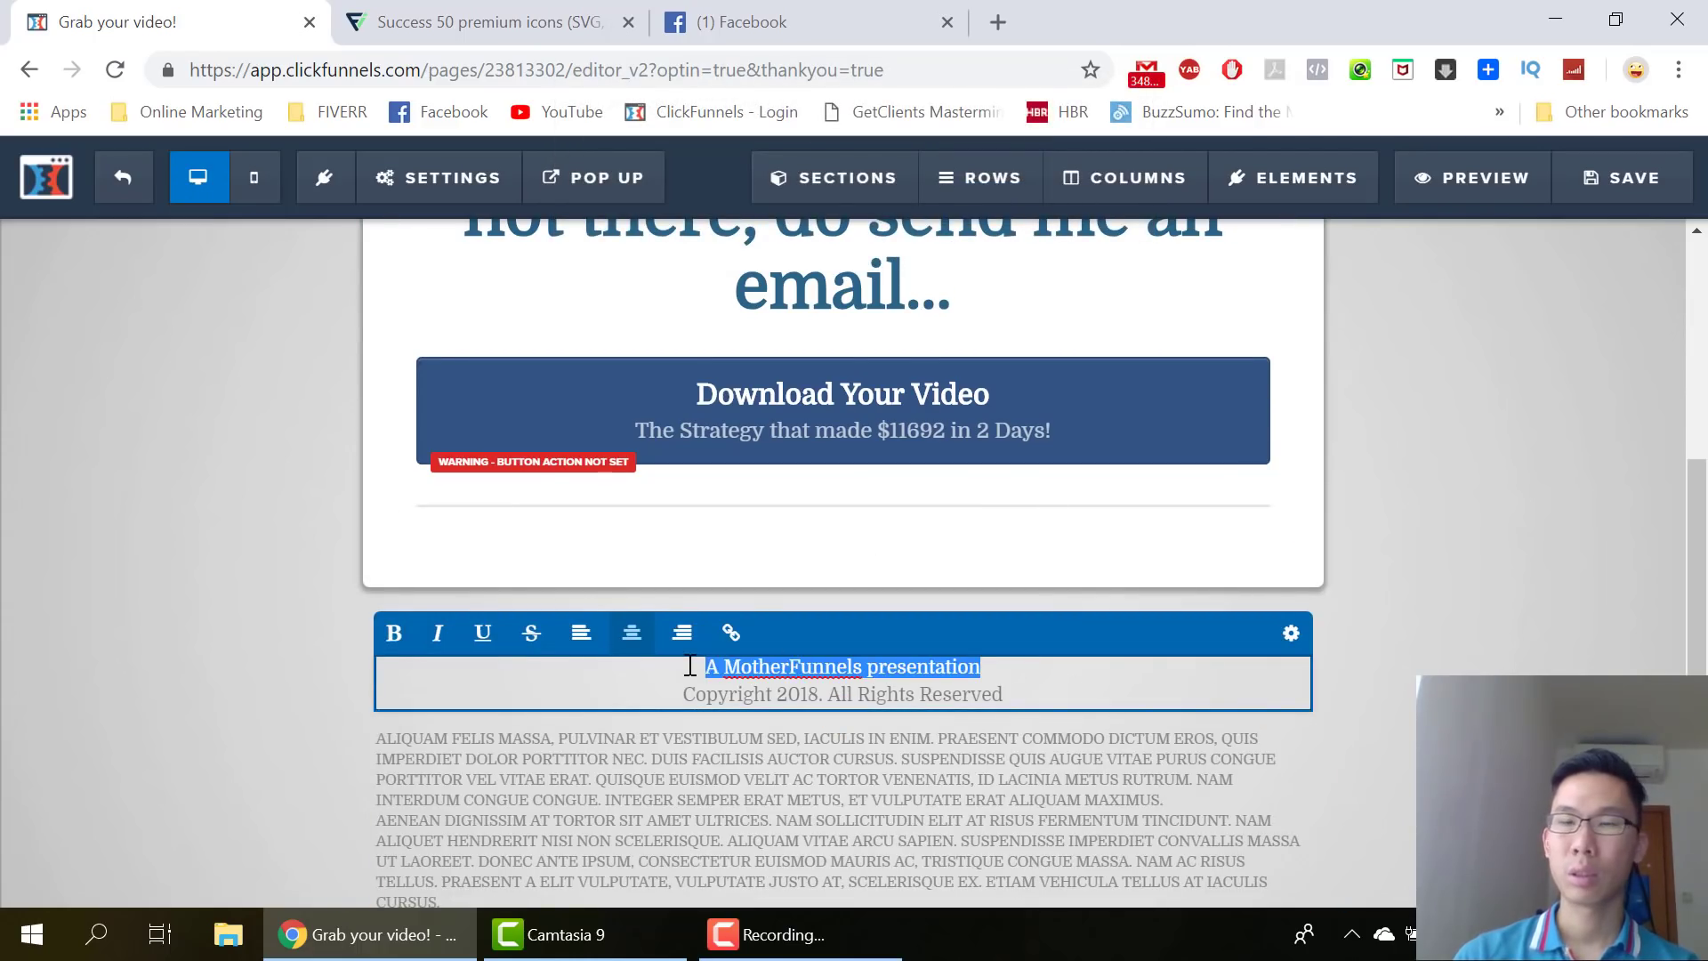
{"action": "key", "text": "BackSpace"}
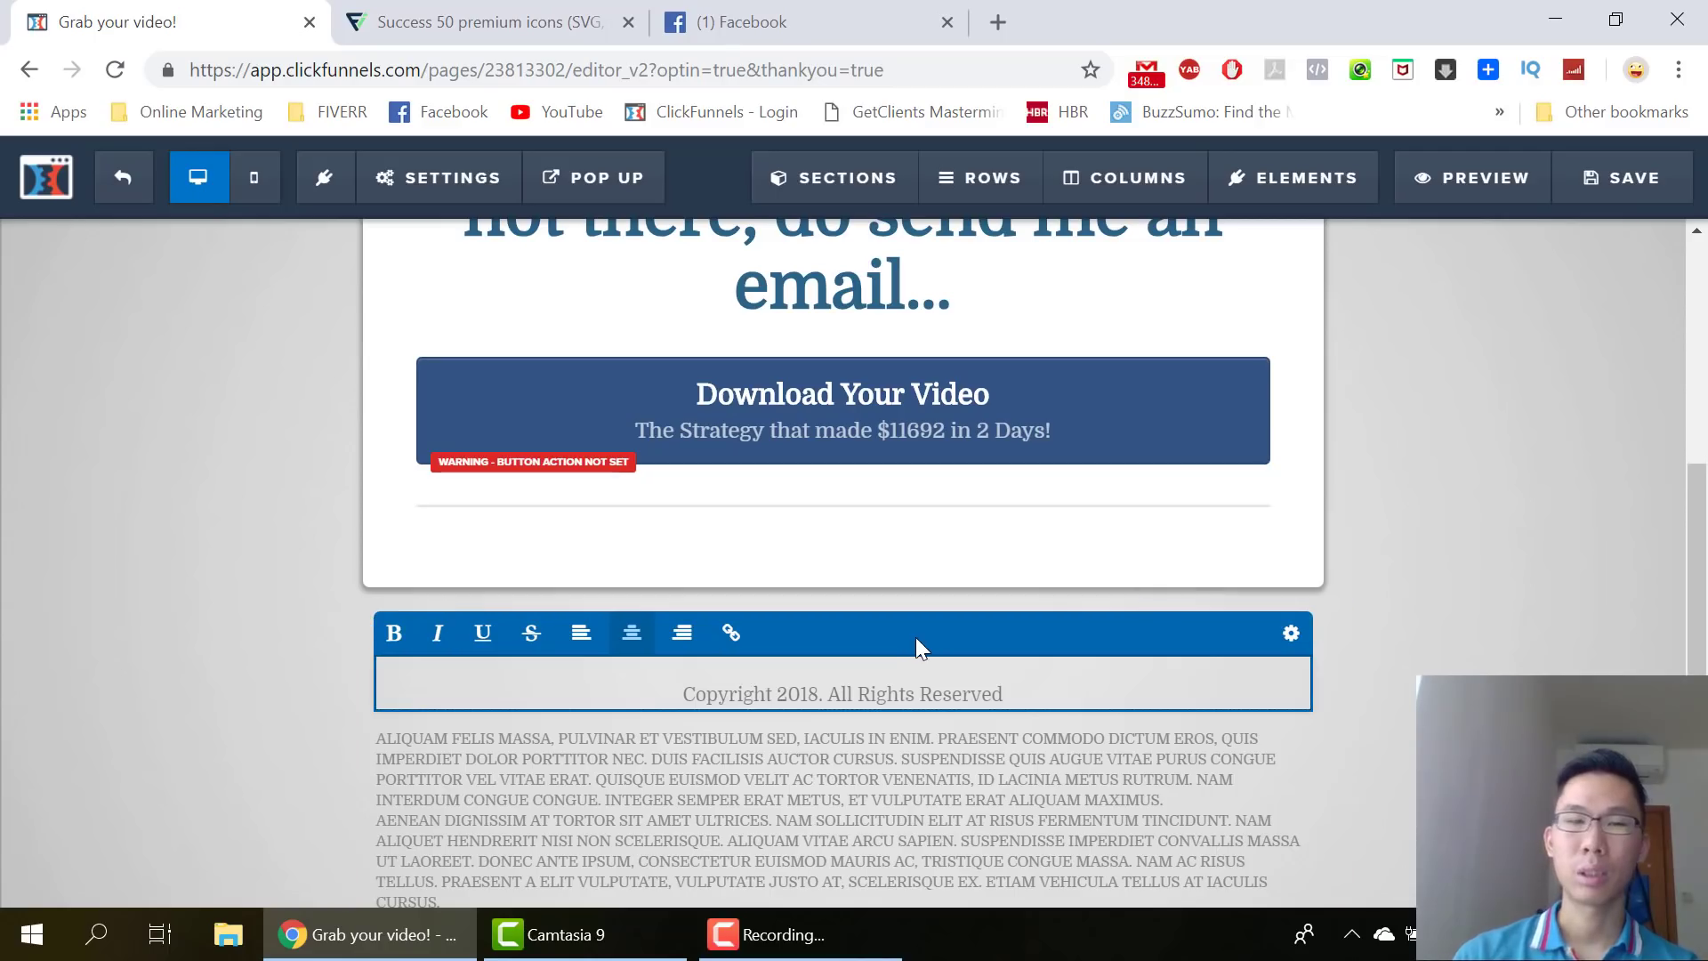
{"action": "type", "text": "ATCmarketin"}
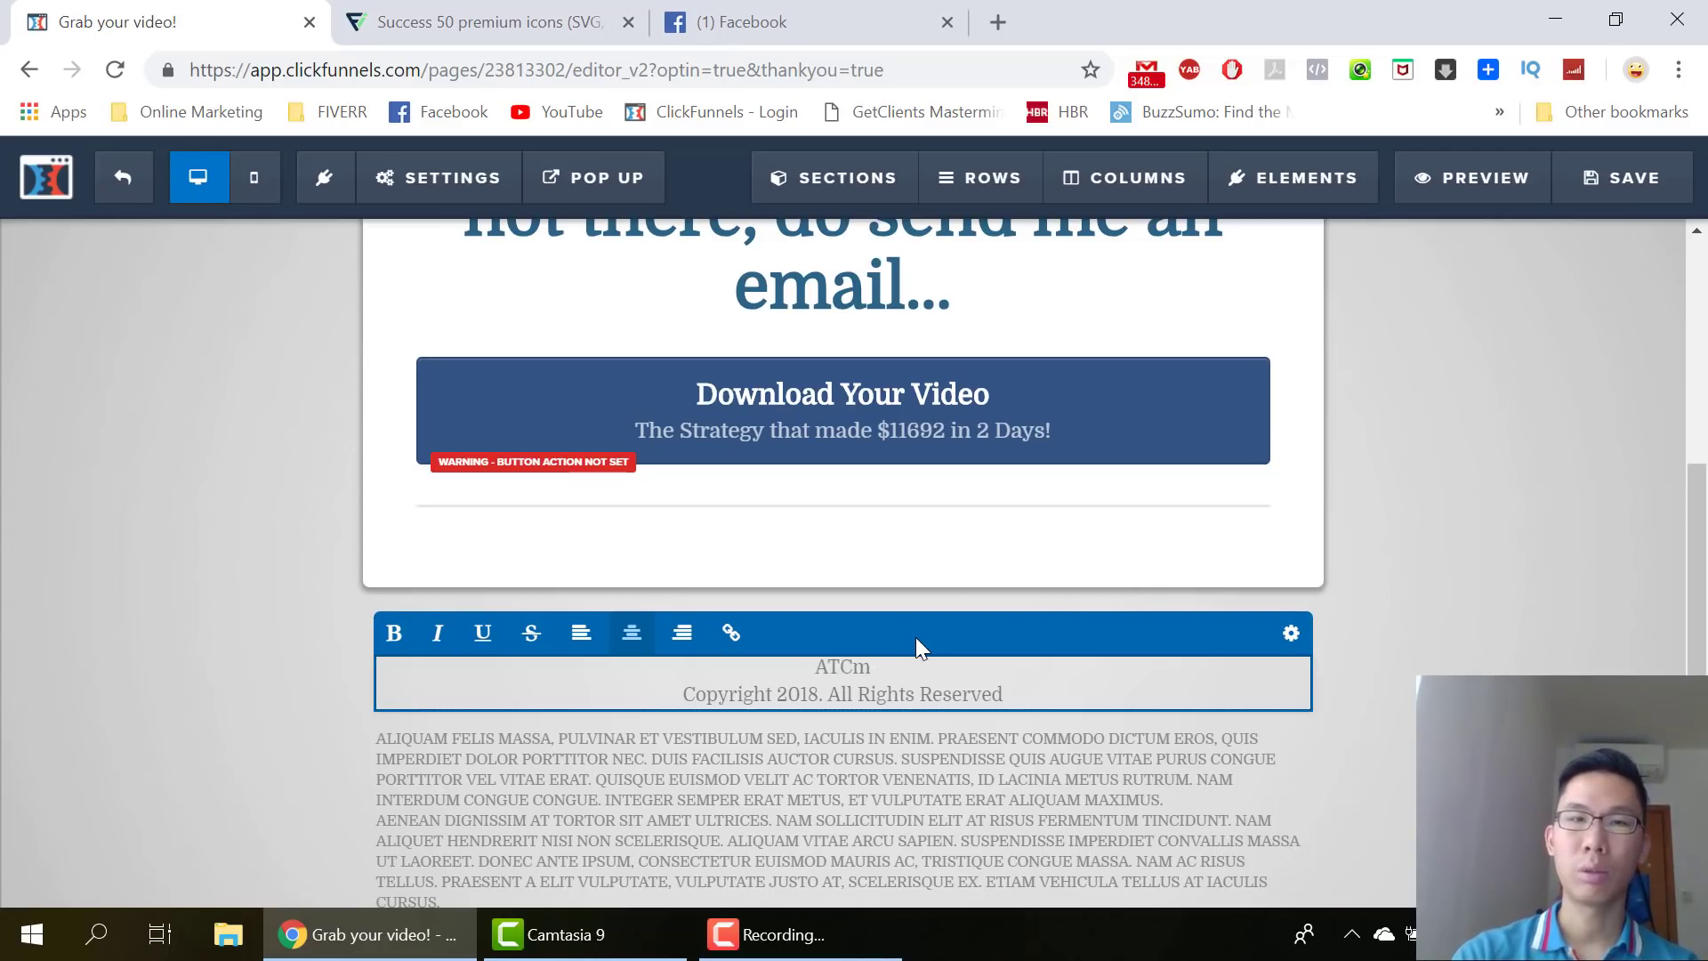
{"action": "type", "text": "g.org"}
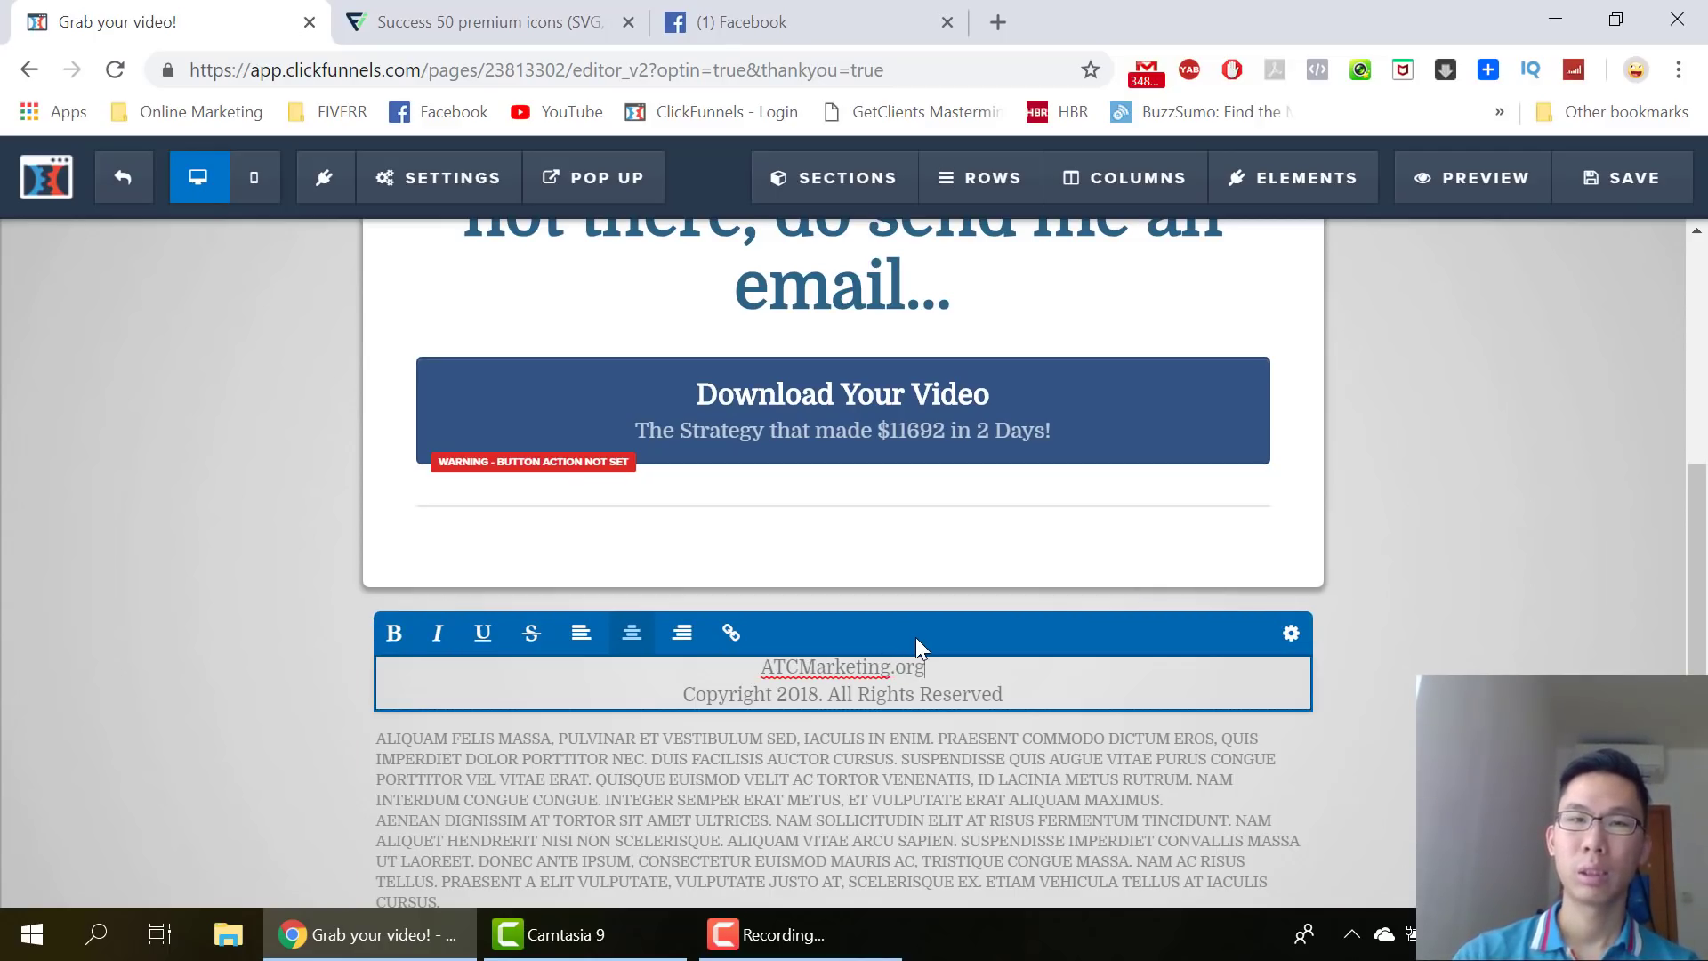
{"action": "scroll", "coordinate": [1512, 634], "scroll_direction": "down", "scroll_amount": 1}
{"action": "left_click", "coordinate": [1512, 635]}
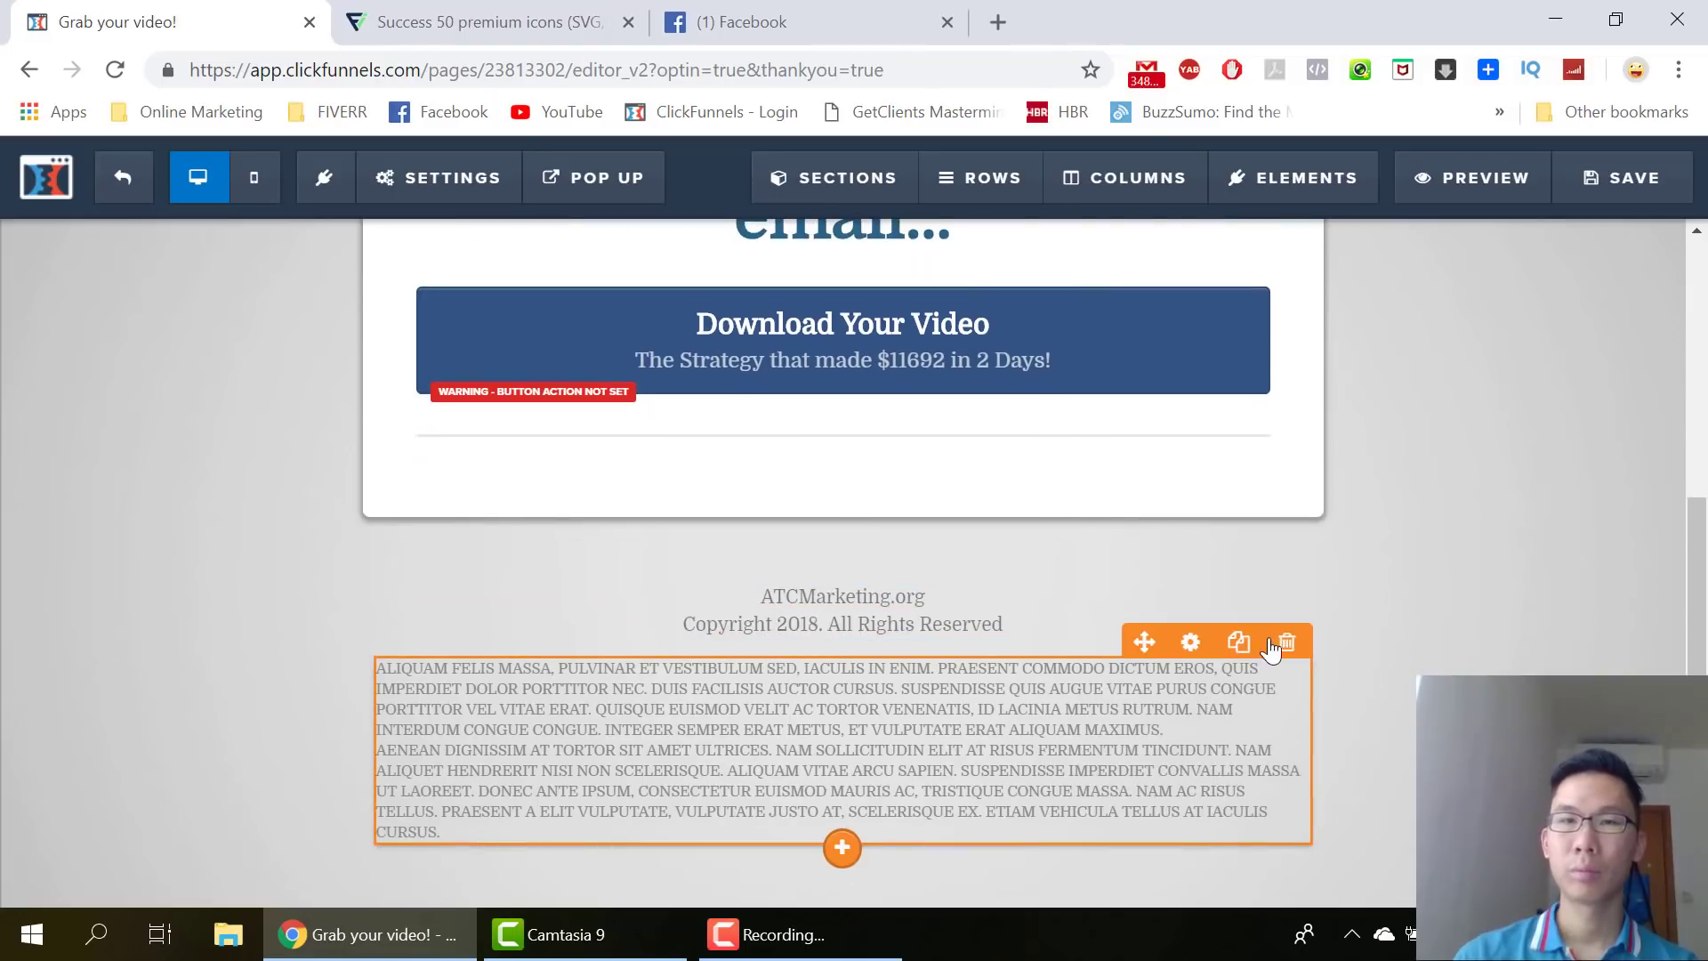
Delete the Lorem placeholder paragraph
{"action": "left_click", "coordinate": [1286, 642]}
{"action": "left_click", "coordinate": [1005, 224]}
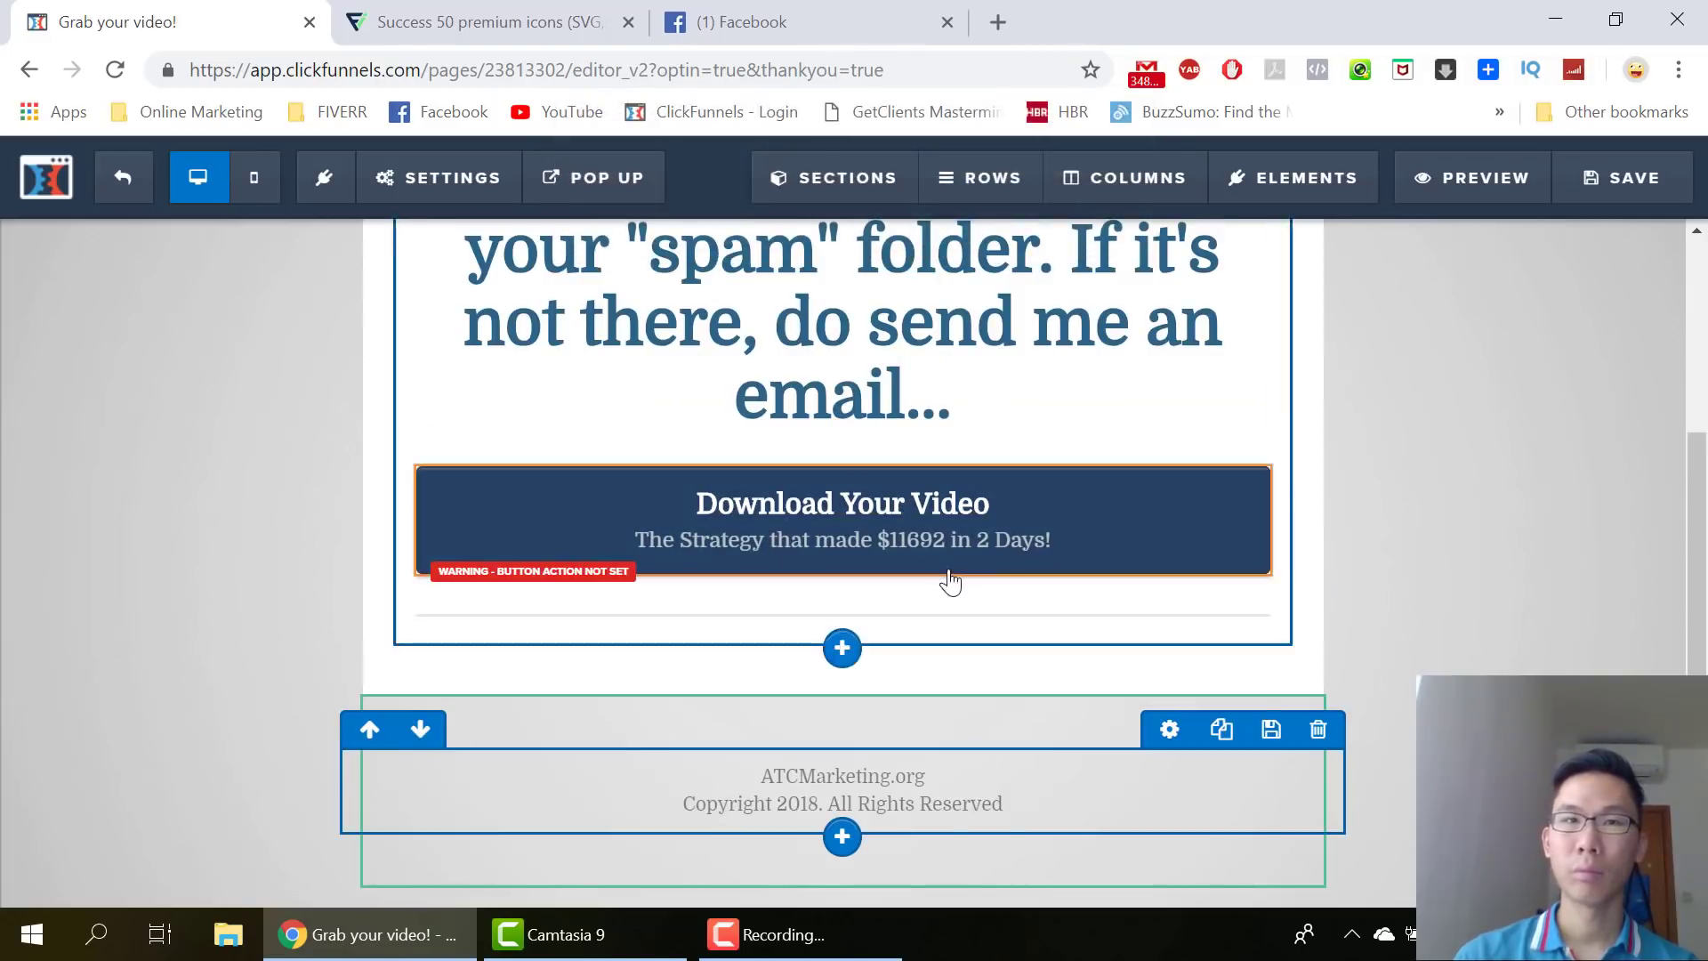
{"action": "scroll", "coordinate": [1205, 565], "scroll_direction": "up", "scroll_amount": 3}
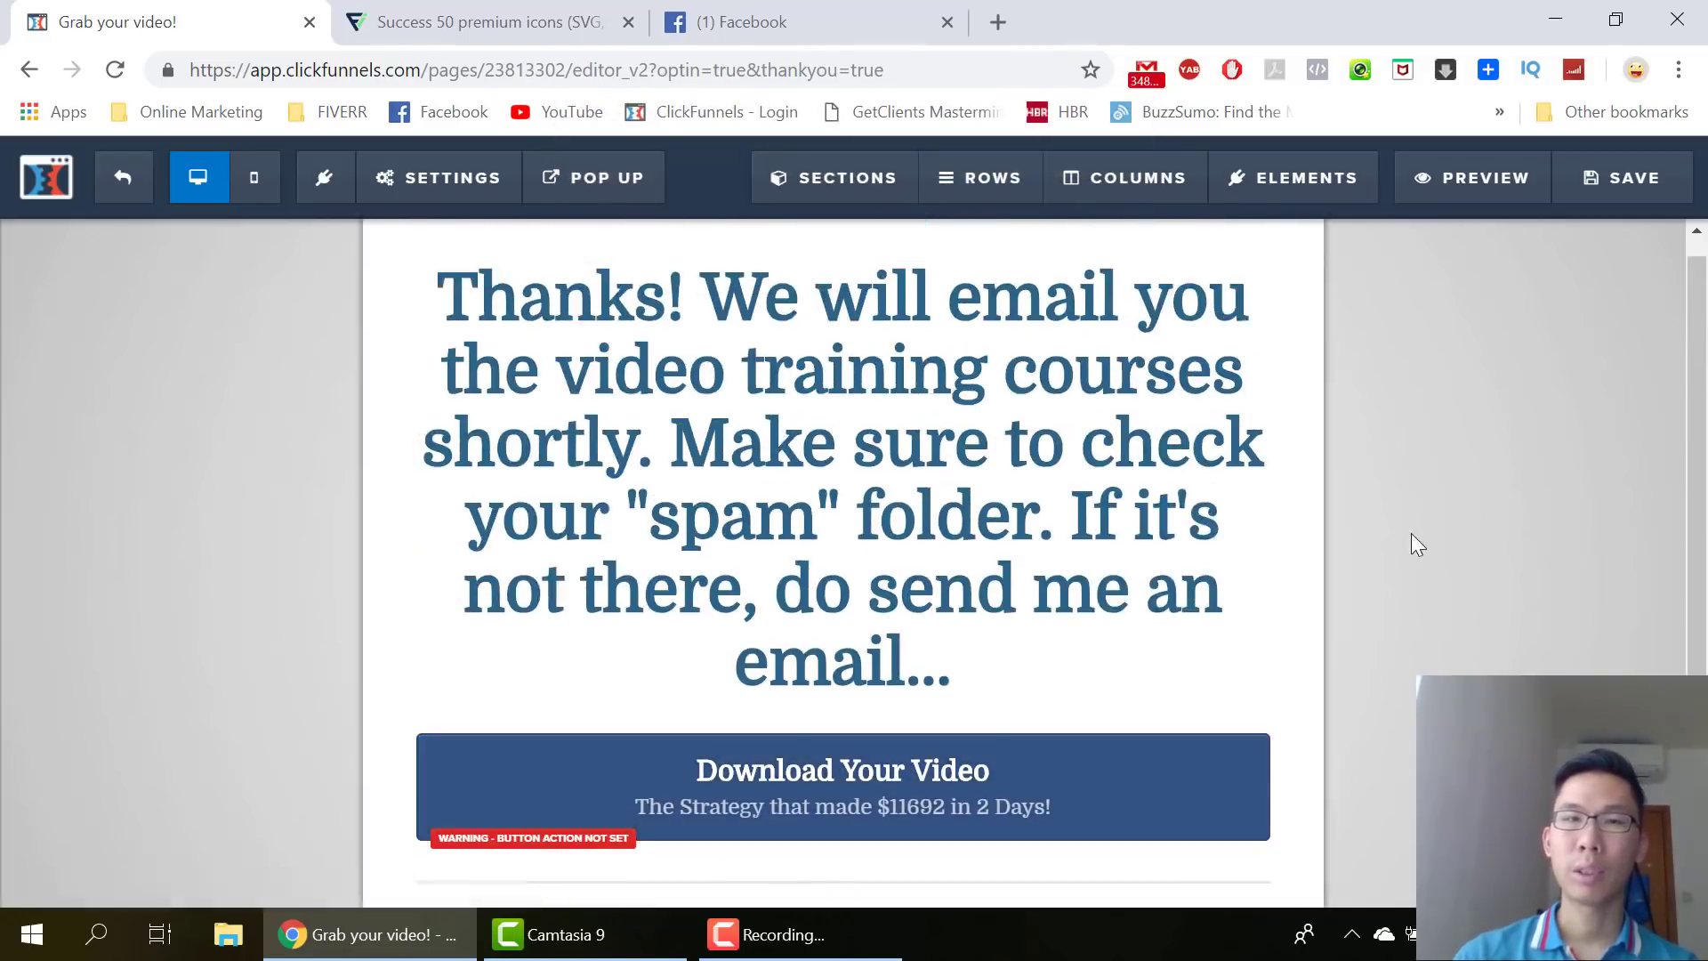
{"action": "scroll", "coordinate": [1411, 538], "scroll_direction": "down", "scroll_amount": 3}
Set the button text to 'JOIN MY FACEBOOK GROUP' with subtext 'I provide tons of free trainings and group coaching...'
{"action": "left_click", "coordinate": [857, 519]}
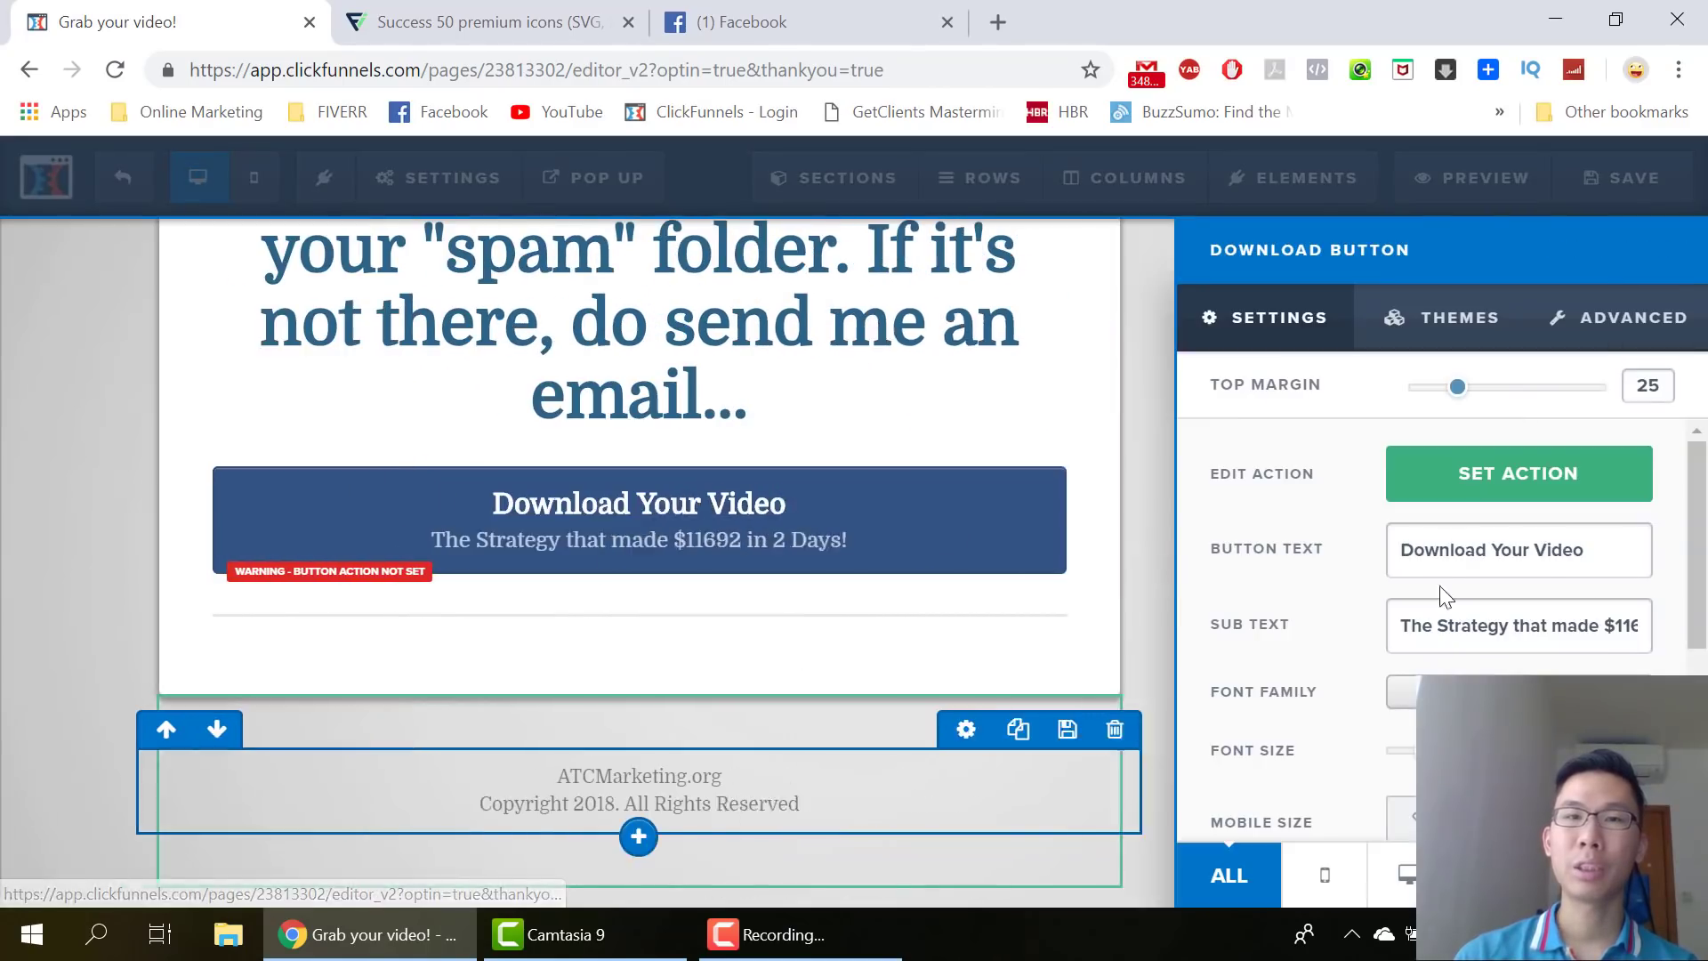
{"action": "type", "text": "JO"}
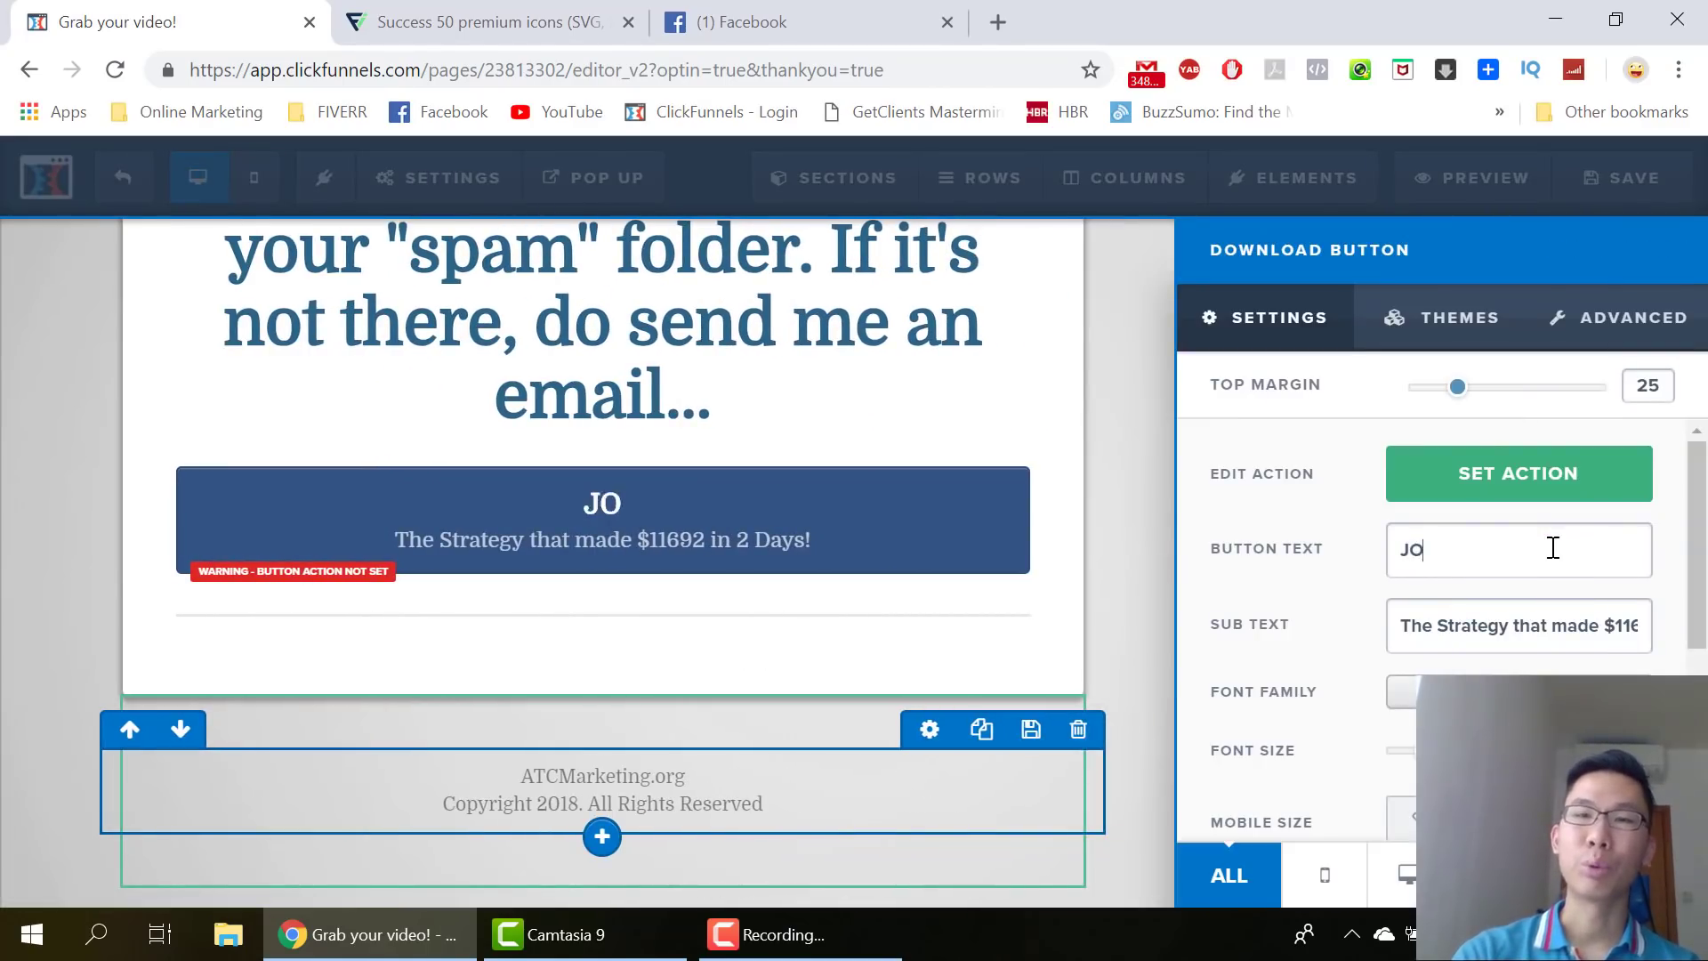
{"action": "type", "text": "IN YOUR FA"}
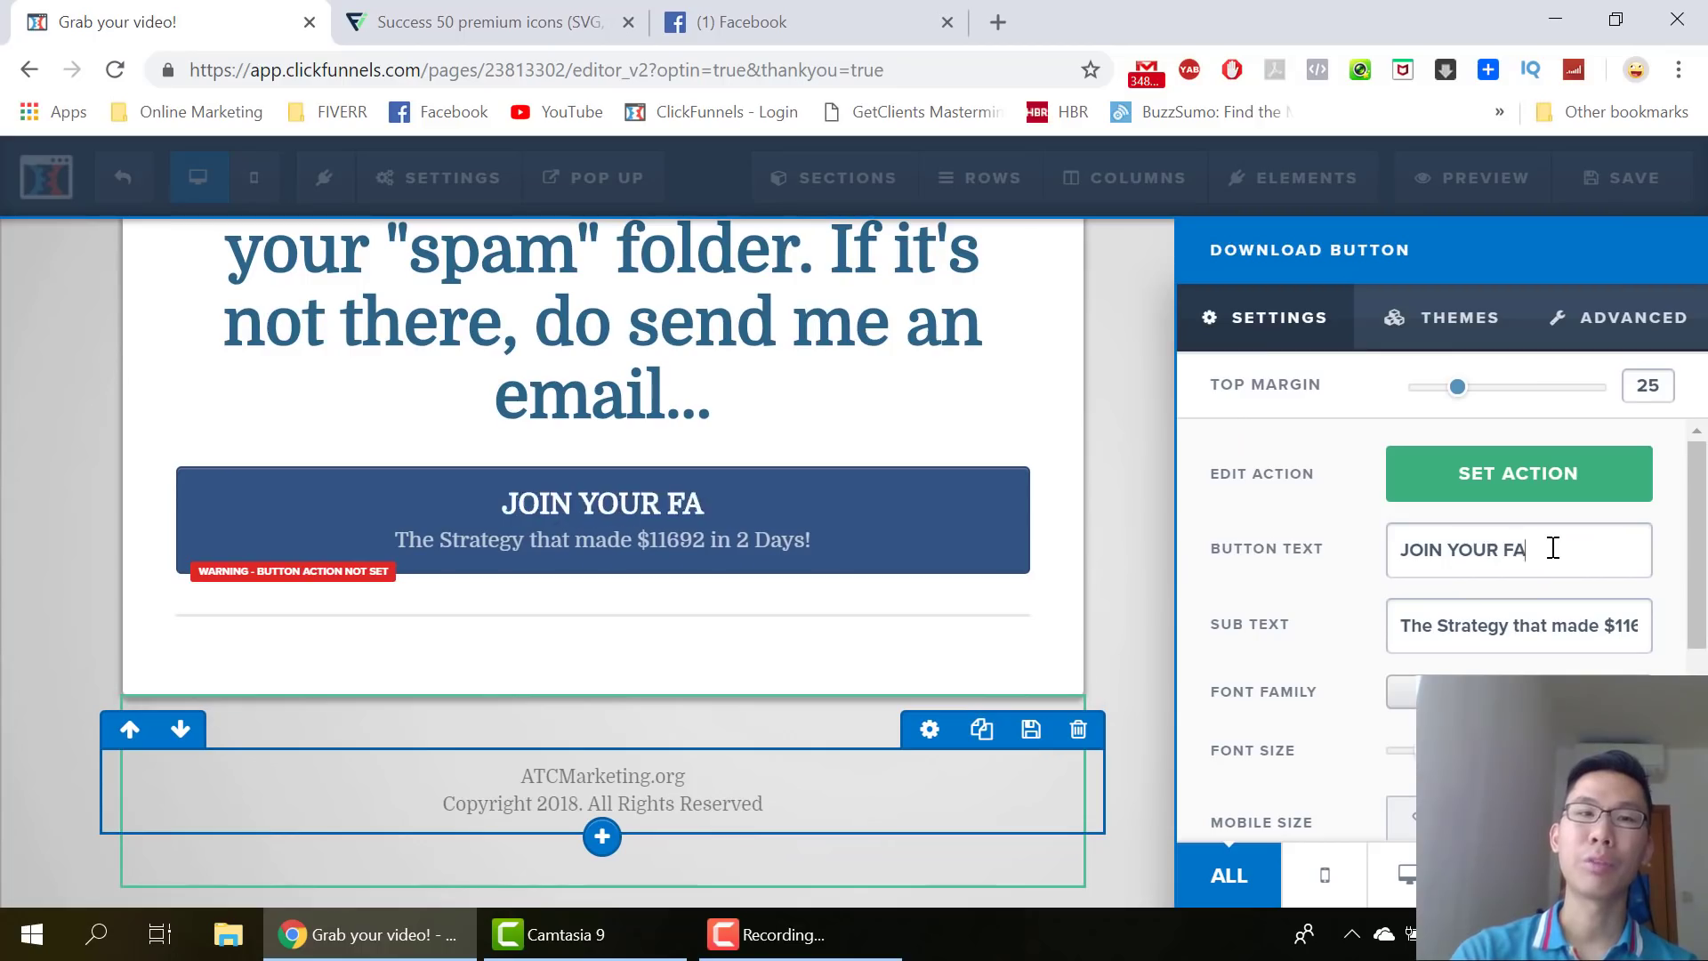
{"action": "type", "text": "CEBOOK GROUP"}
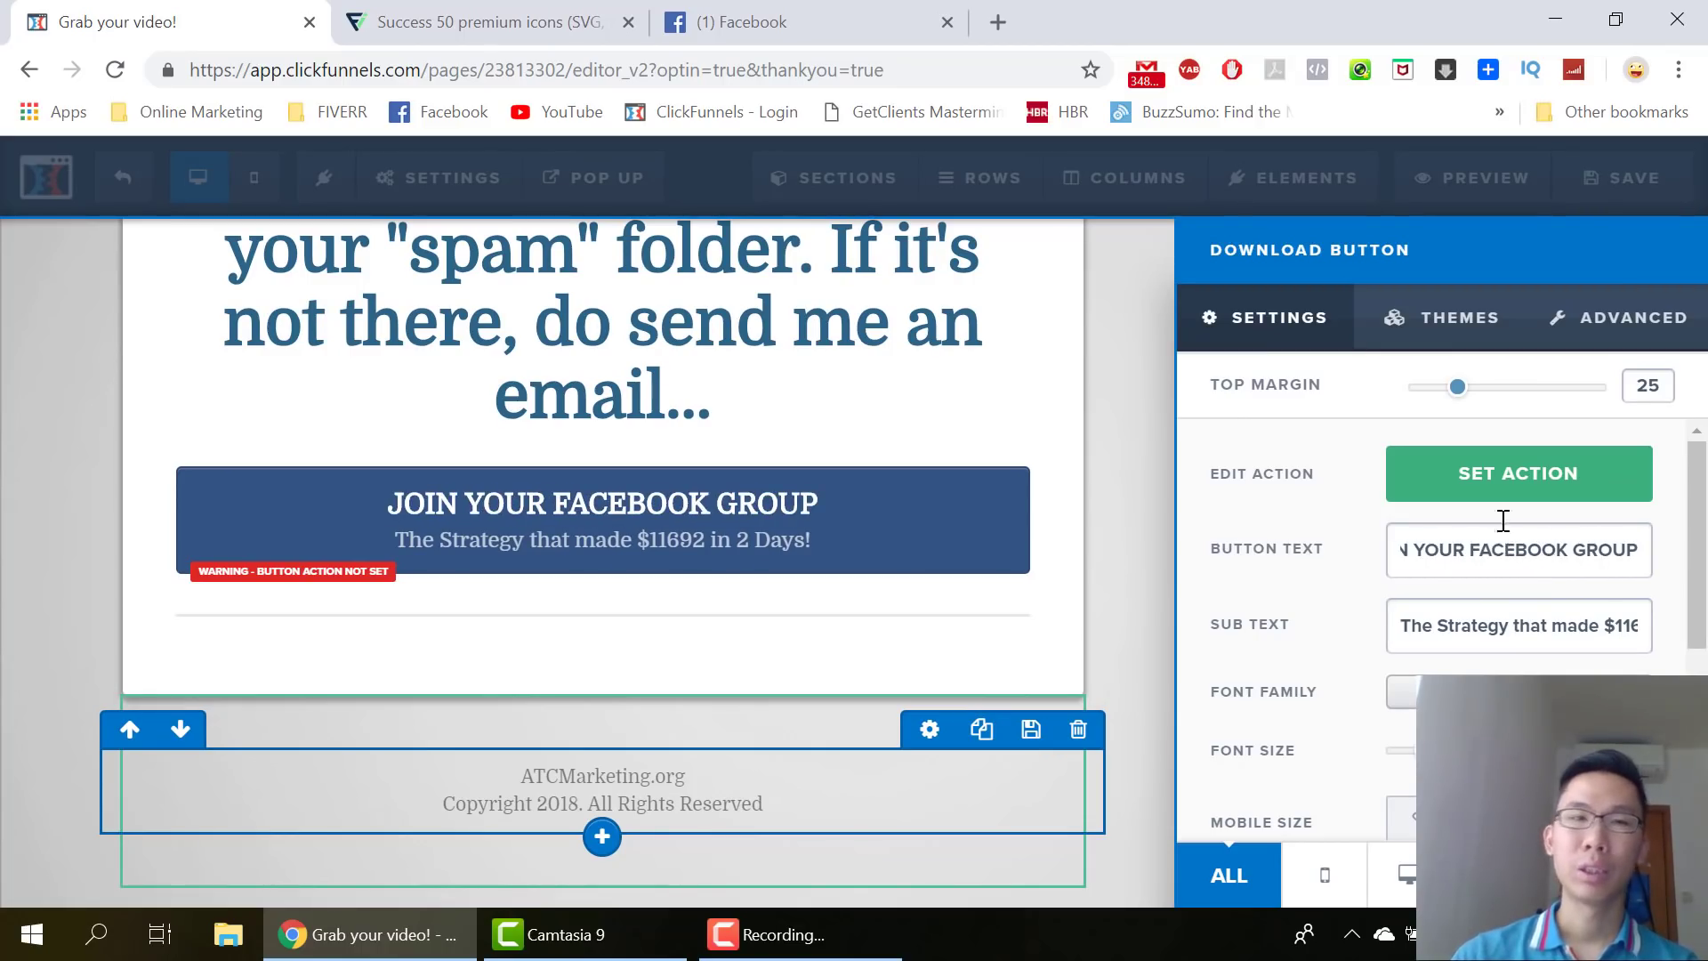
{"action": "type", "text": "MY"}
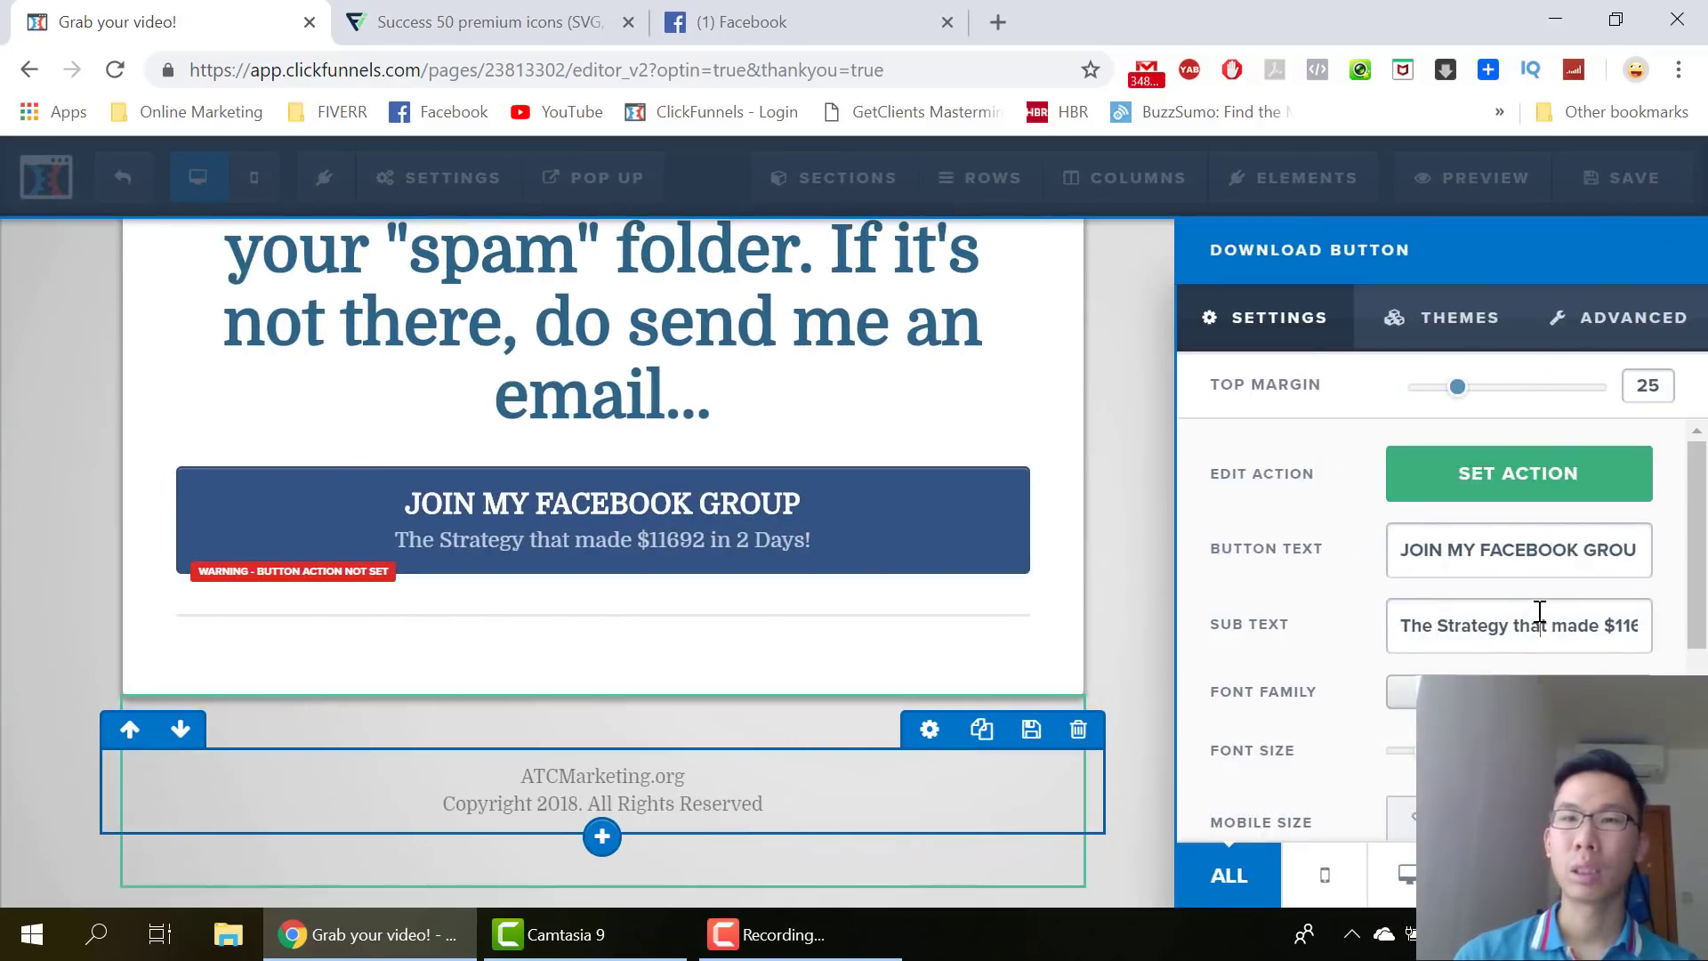
{"action": "triple_click", "coordinate": [1538, 611]}
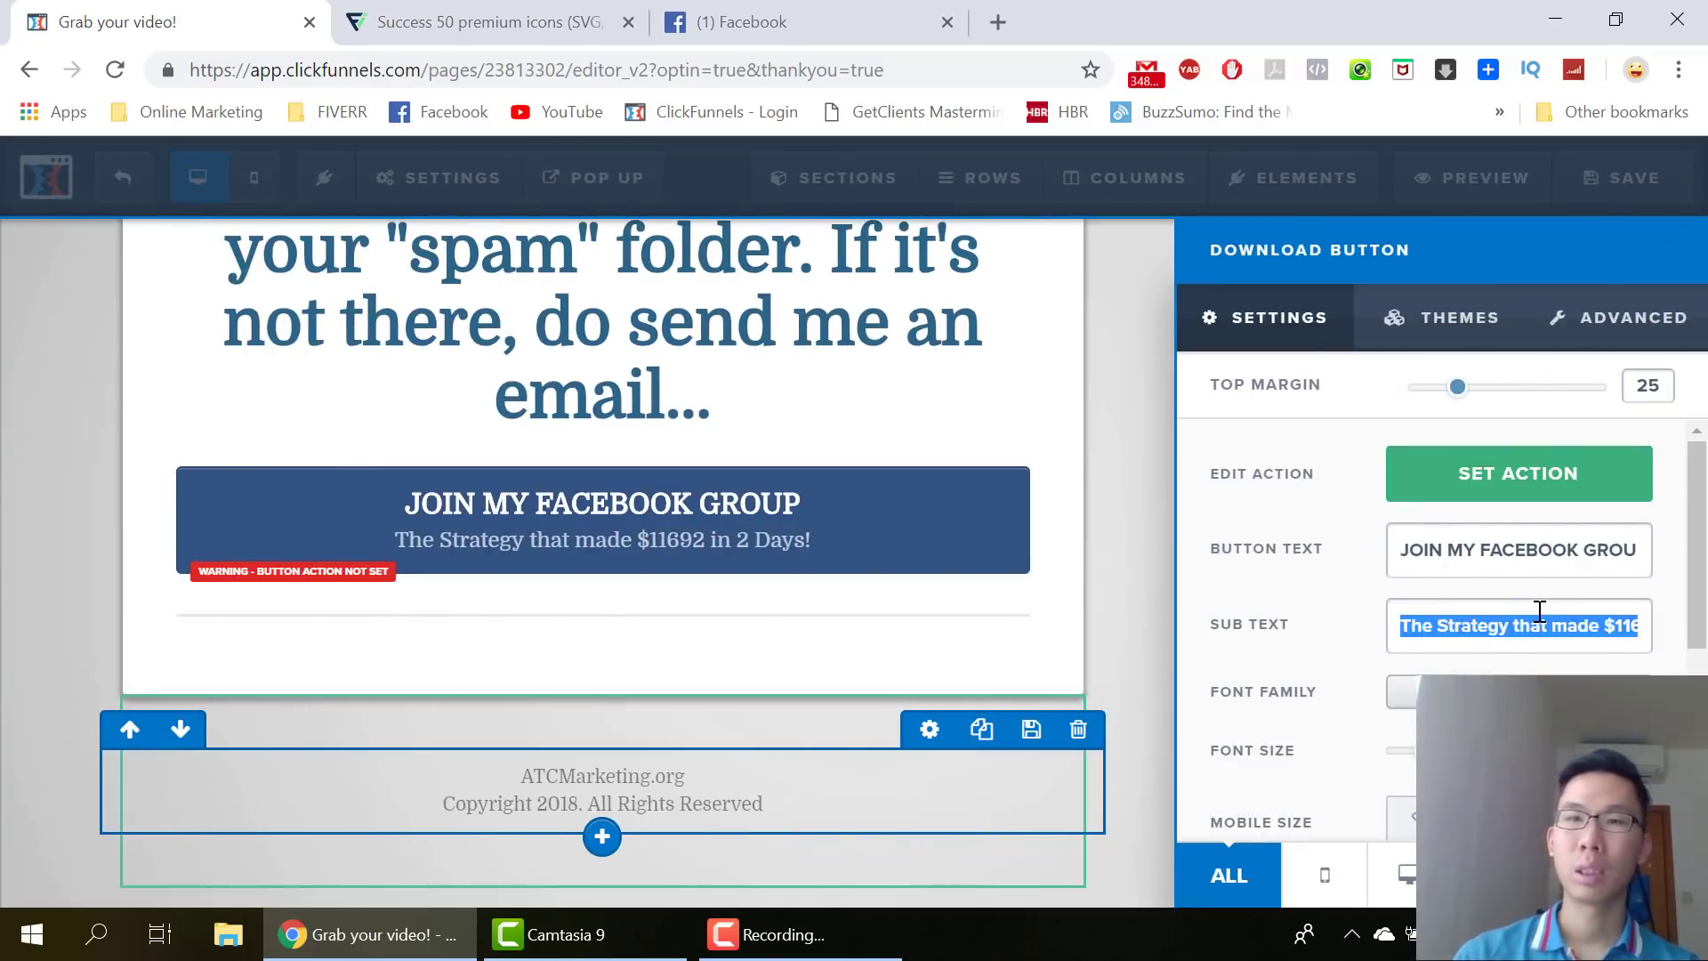
{"action": "key", "text": "BackSpace"}
{"action": "type", "text": "I provide tons"}
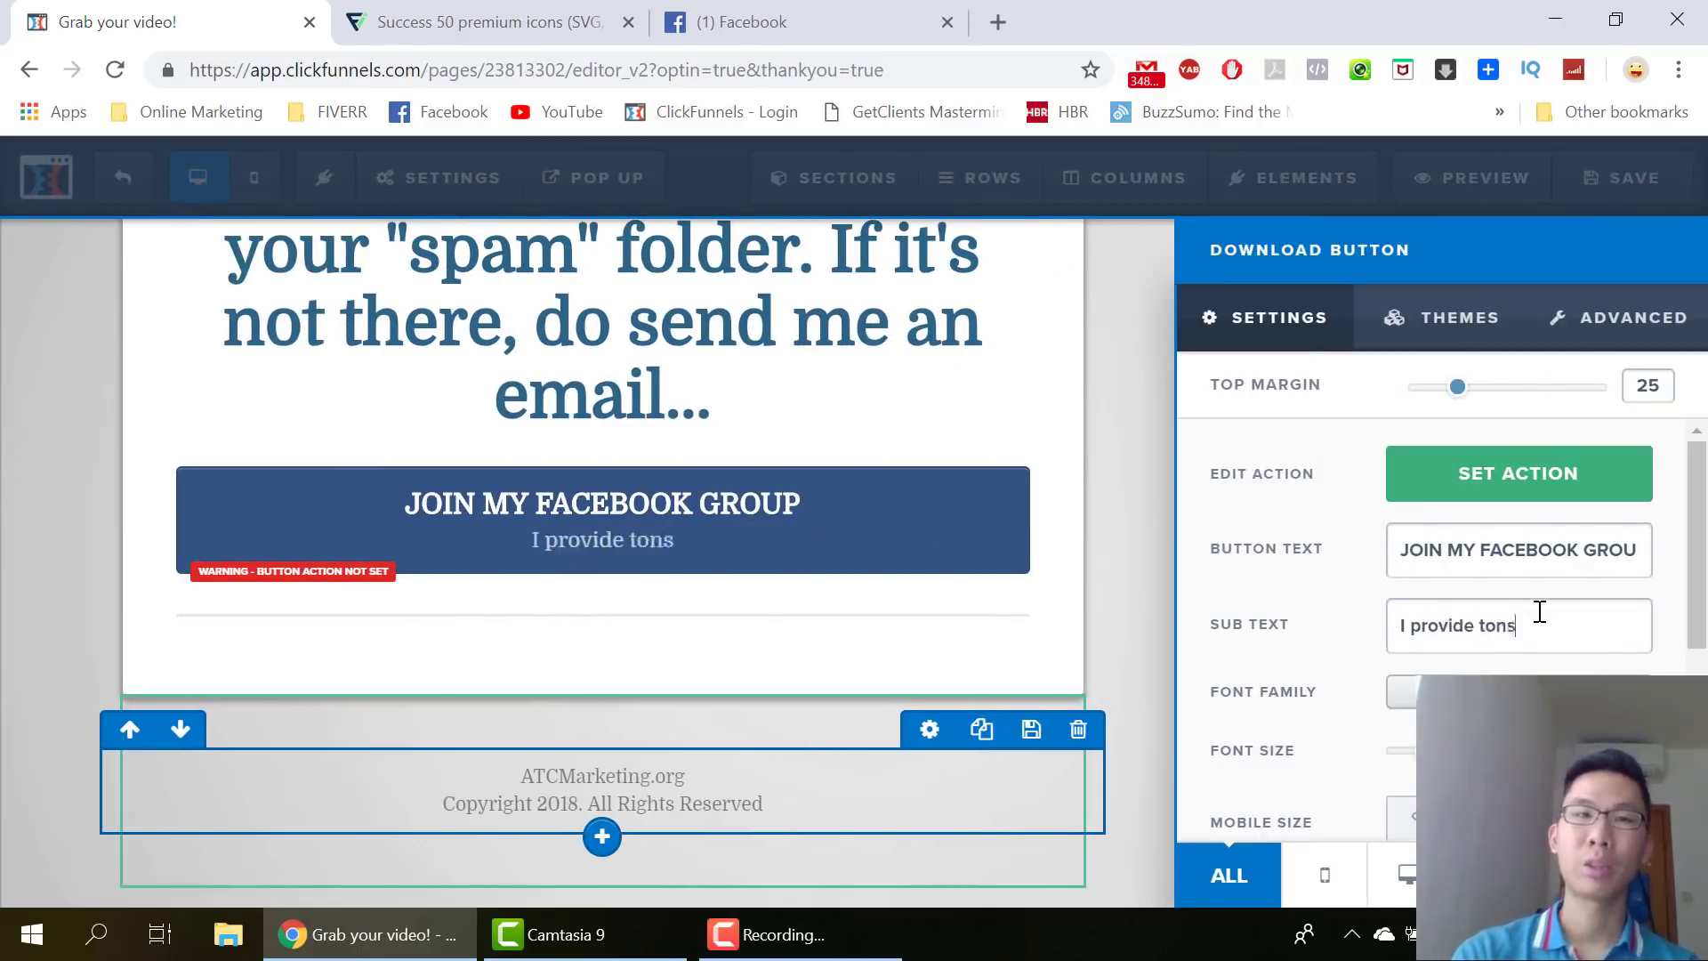
{"action": "type", "text": " of free trainings and grou"}
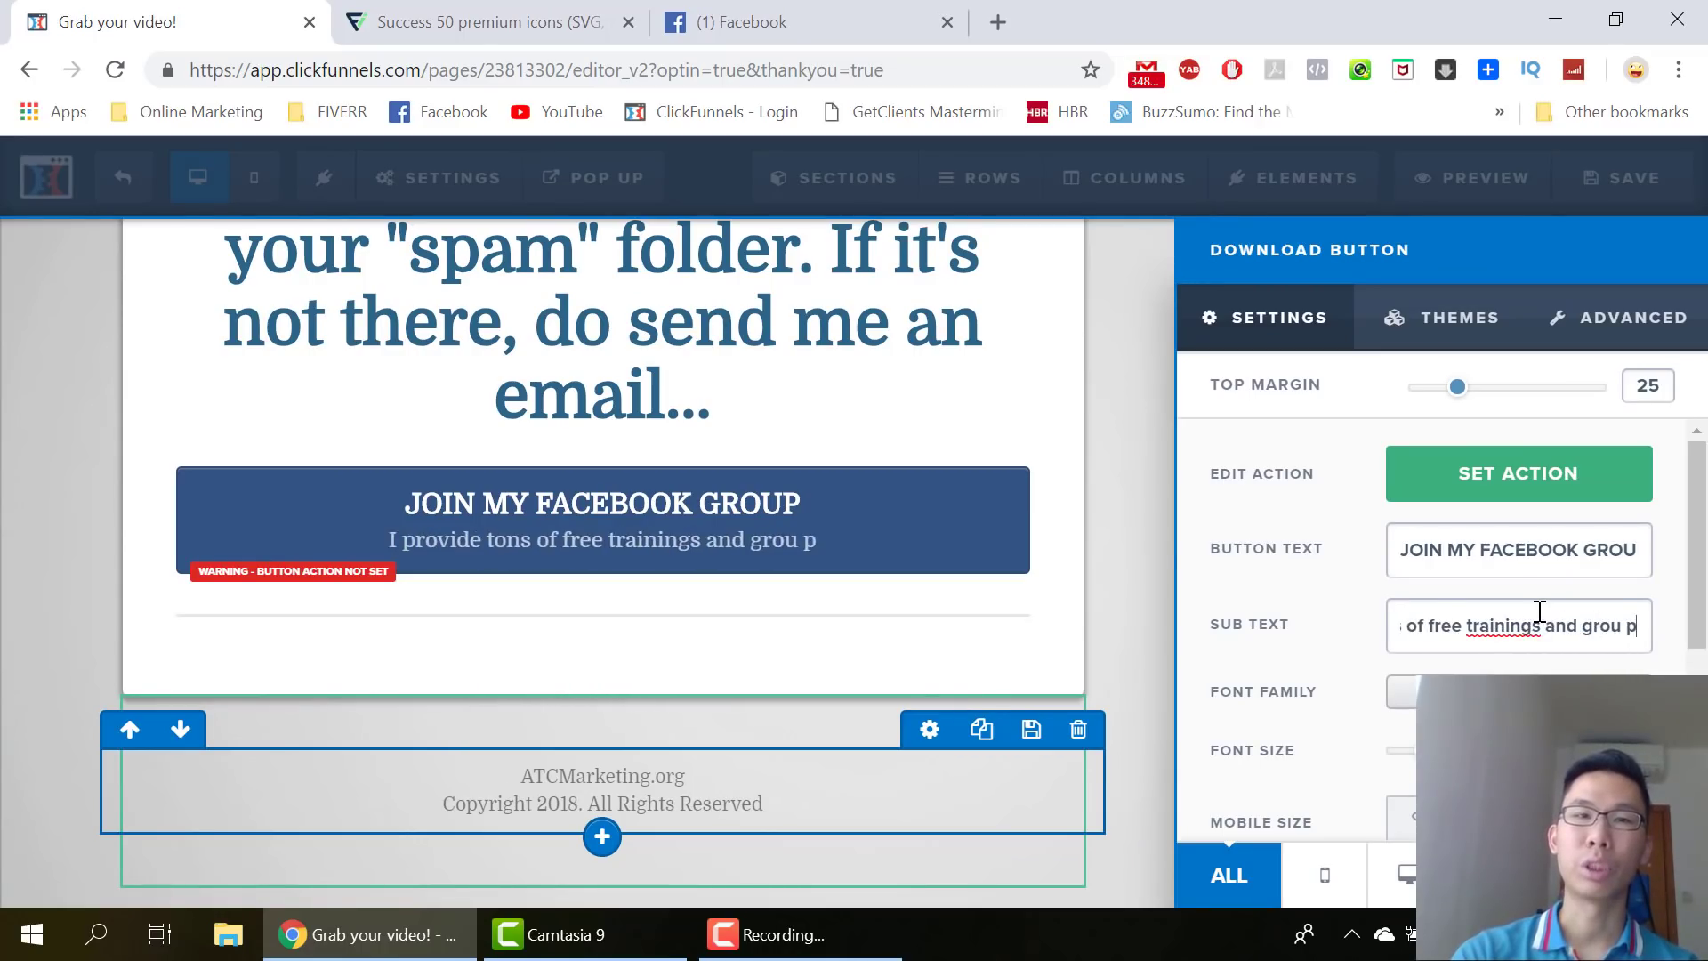
{"action": "type", "text": "p coaching..."}
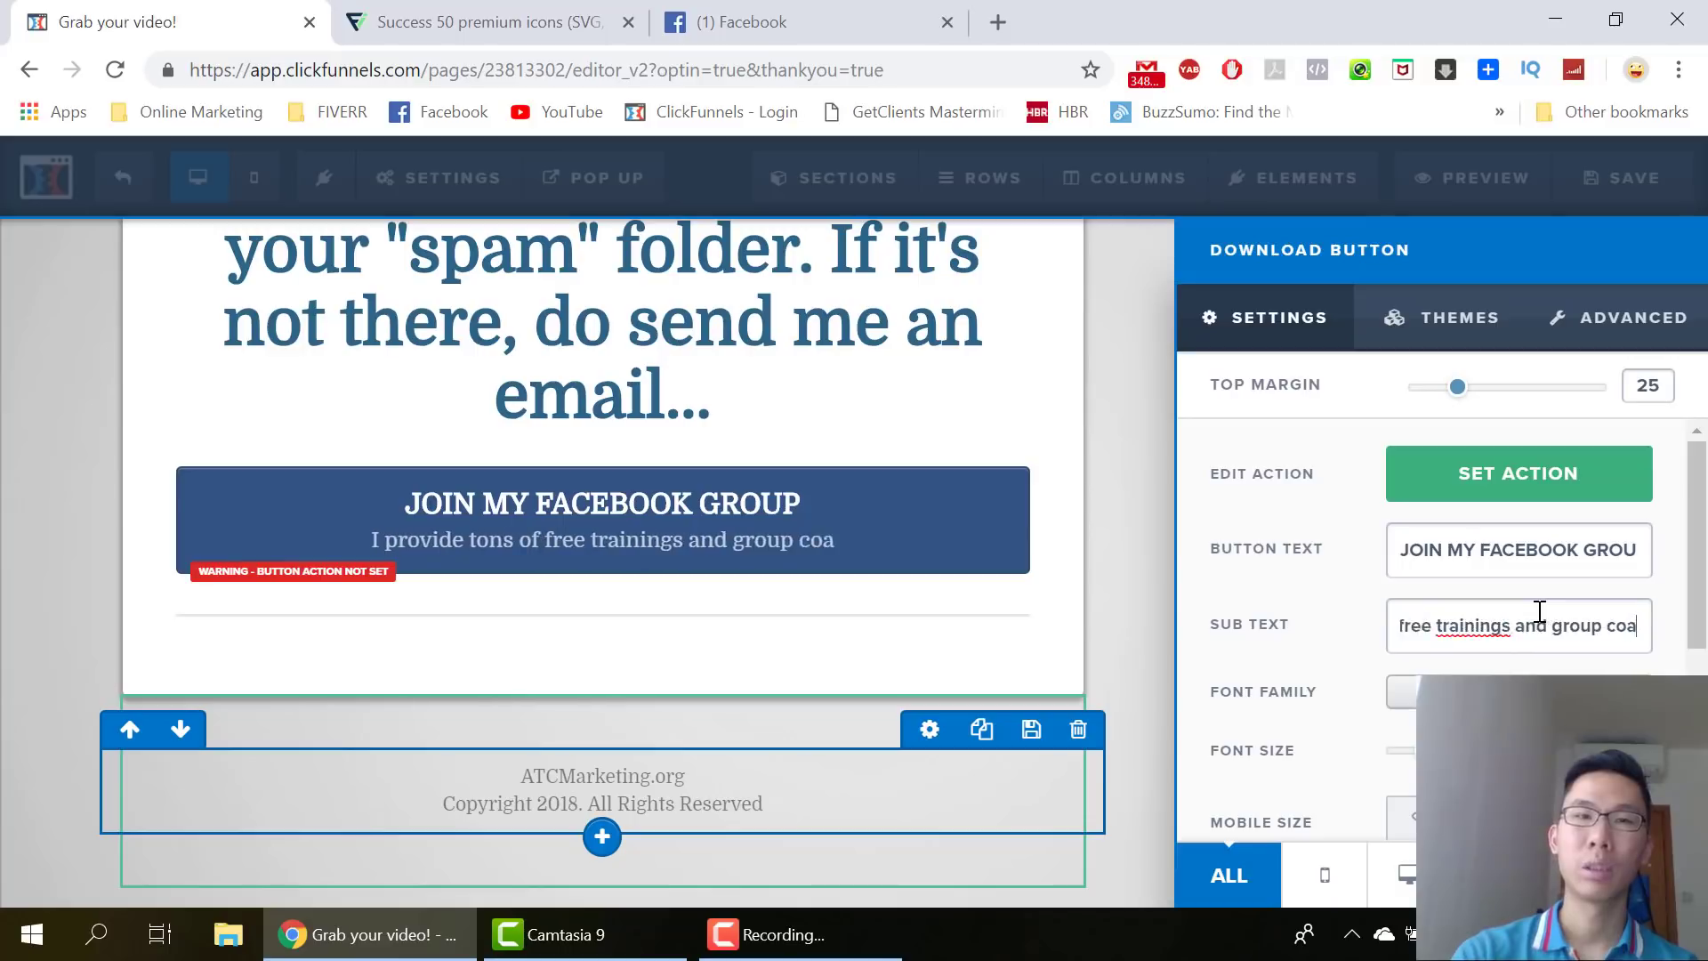
{"action": "left_click", "coordinate": [855, 499]}
Review the Facebook button's action choices, leaving the action unchanged
{"action": "left_click", "coordinate": [962, 527]}
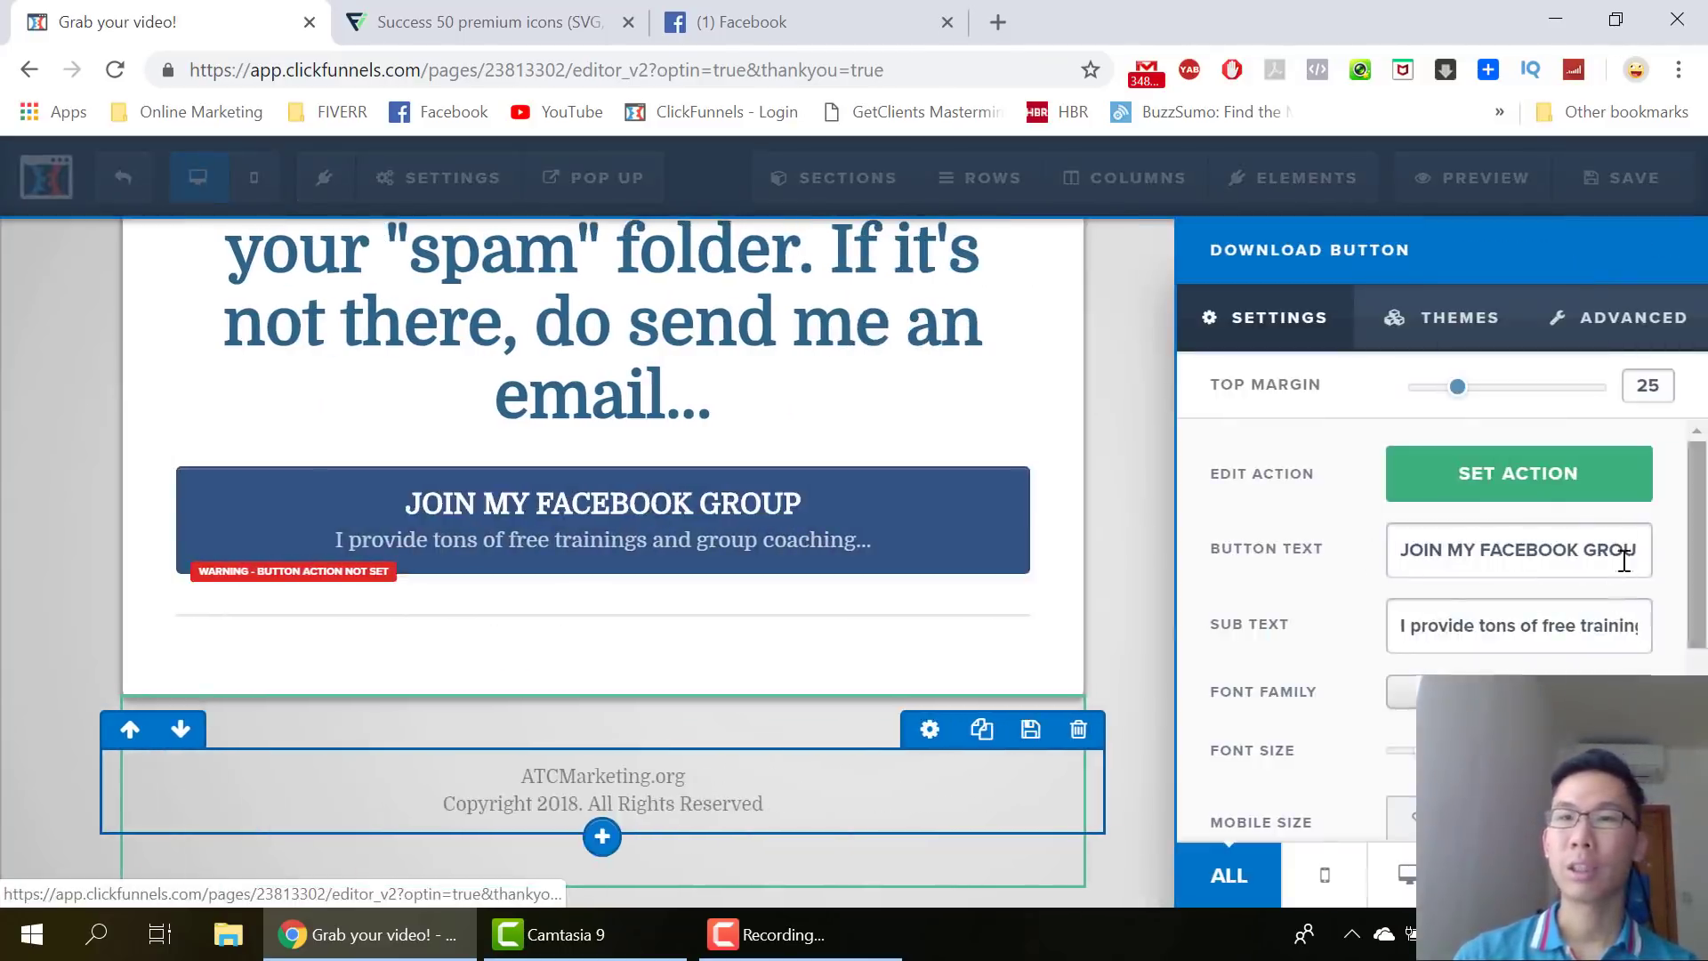
{"action": "left_click", "coordinate": [1498, 473]}
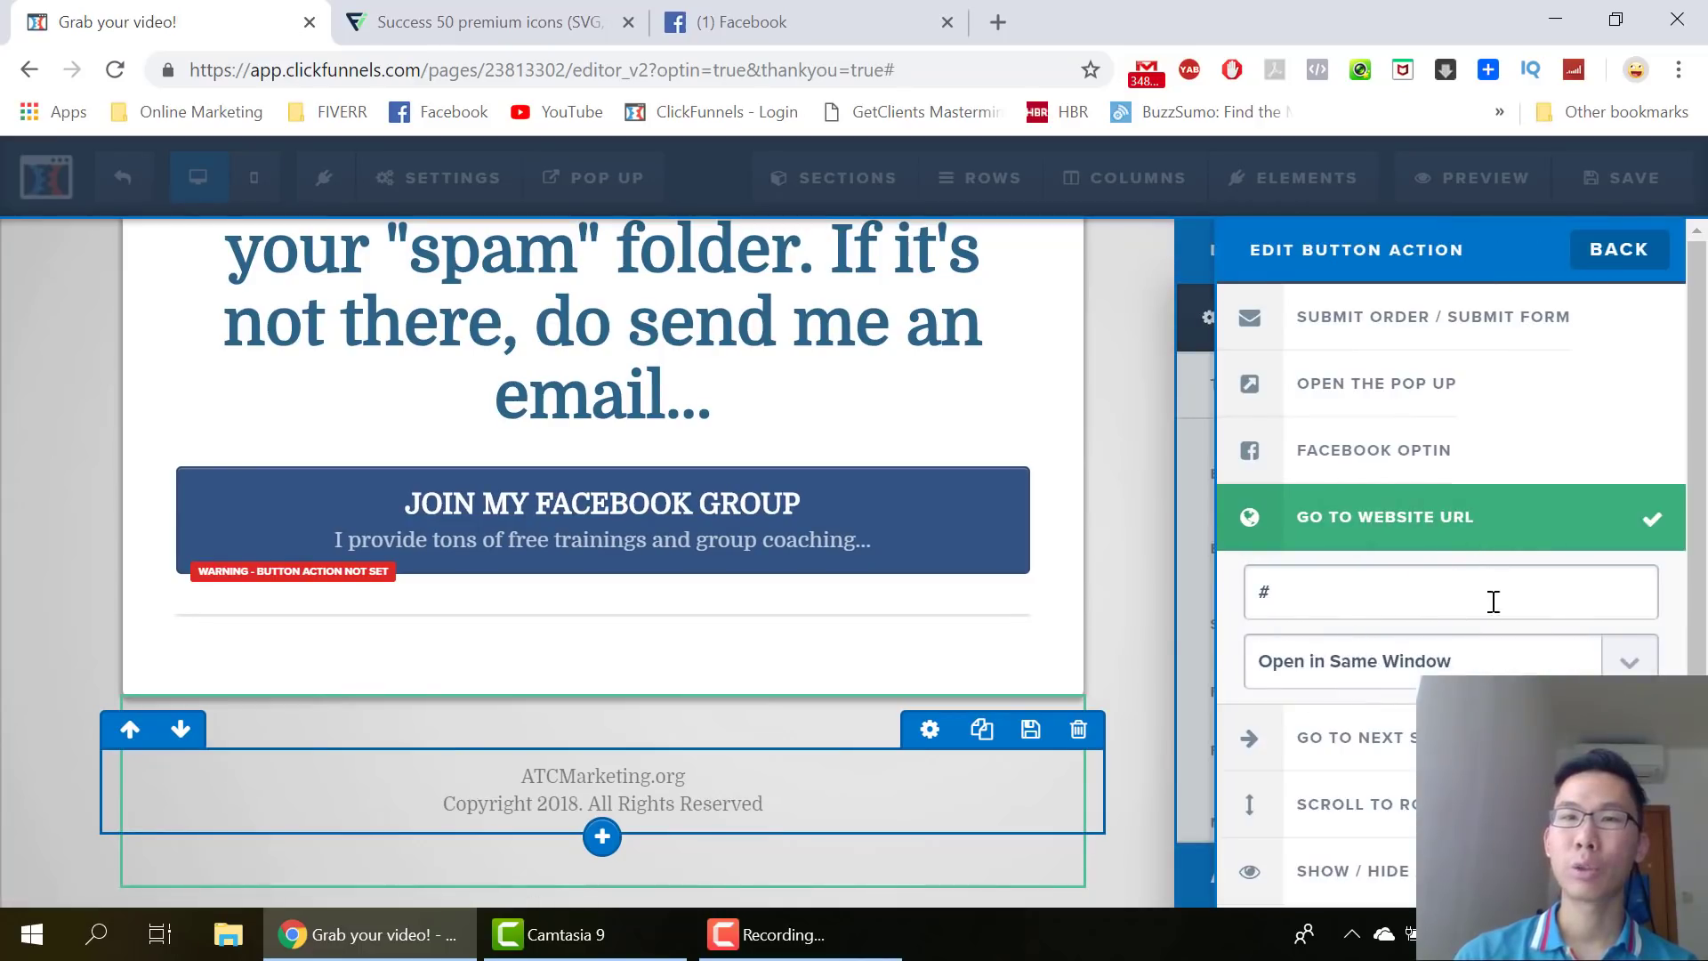
{"action": "left_click", "coordinate": [808, 436]}
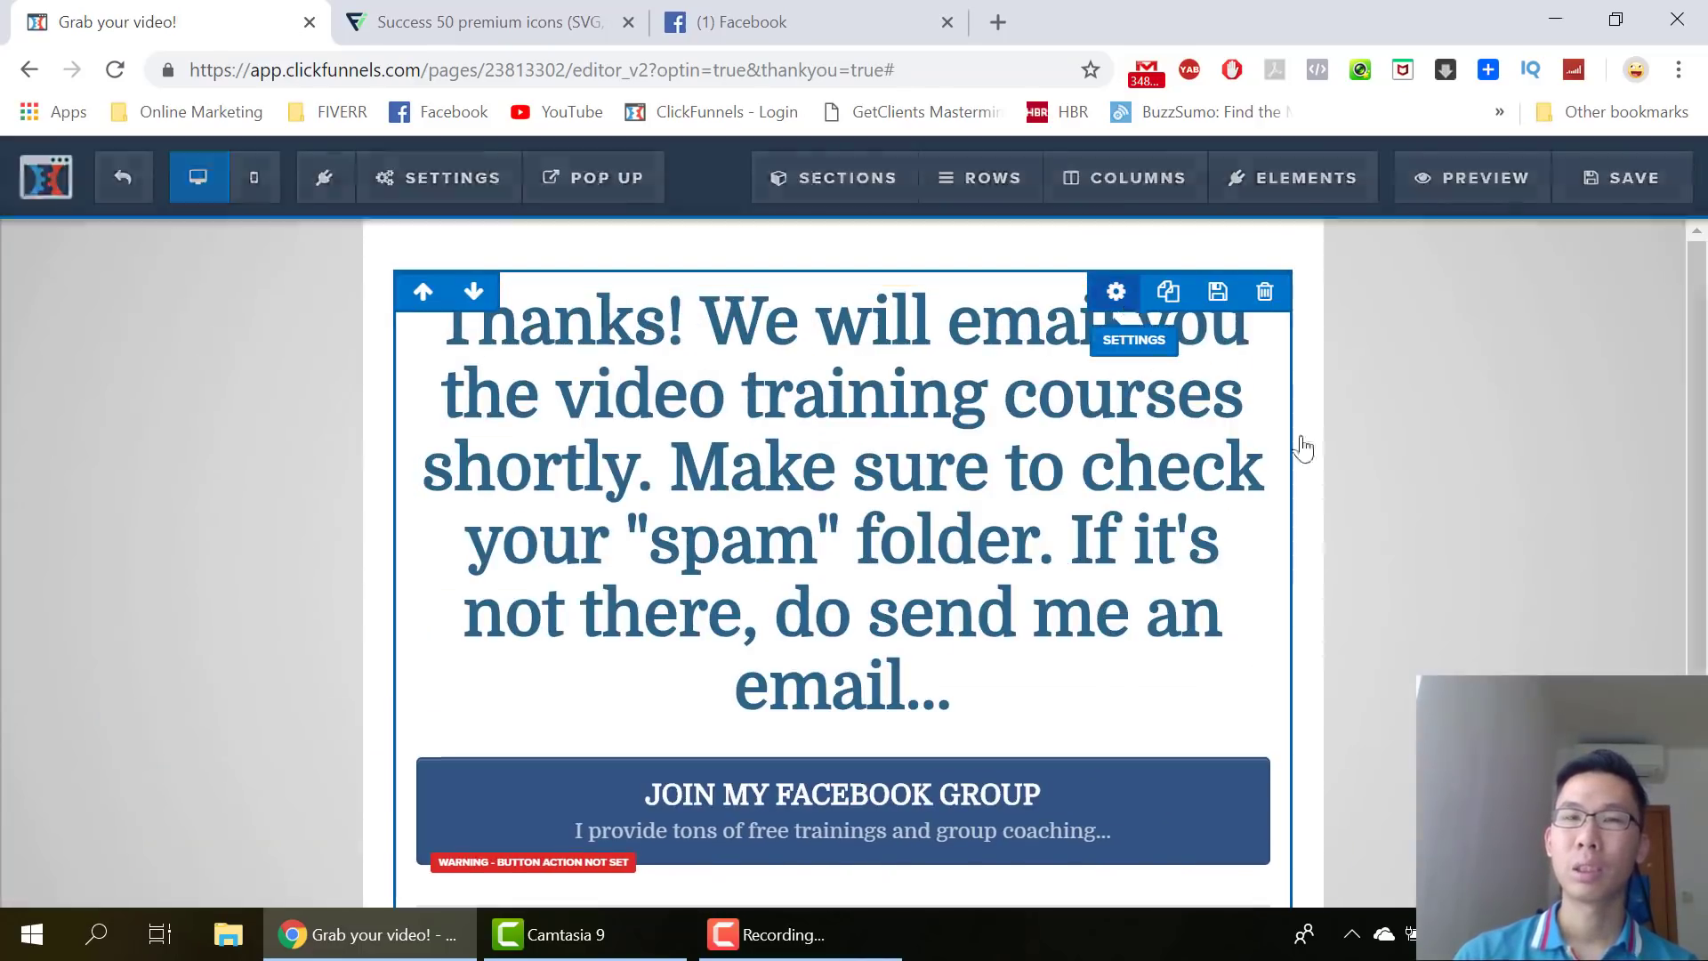
Reduce the thank-you headline's font size from 40 to 26
{"action": "left_click", "coordinate": [1301, 448]}
{"action": "scroll", "coordinate": [1536, 614], "scroll_direction": "down", "scroll_amount": 3}
{"action": "scroll", "coordinate": [1535, 620], "scroll_direction": "up", "scroll_amount": 3}
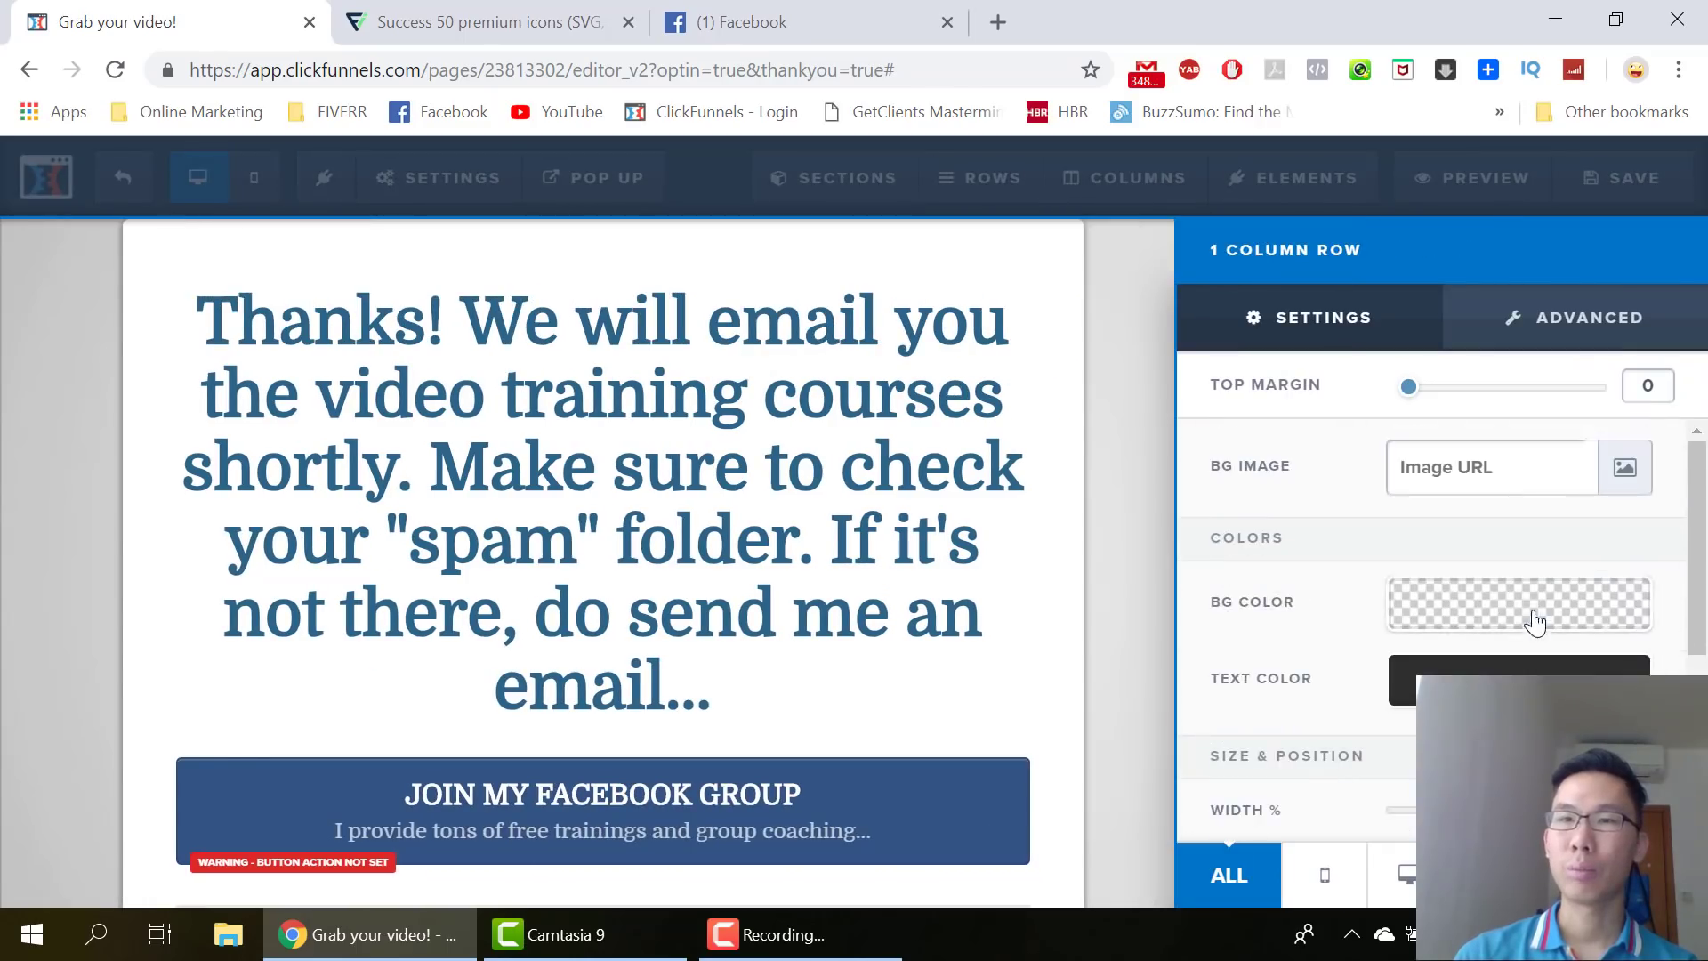
{"action": "left_click", "coordinate": [830, 462]}
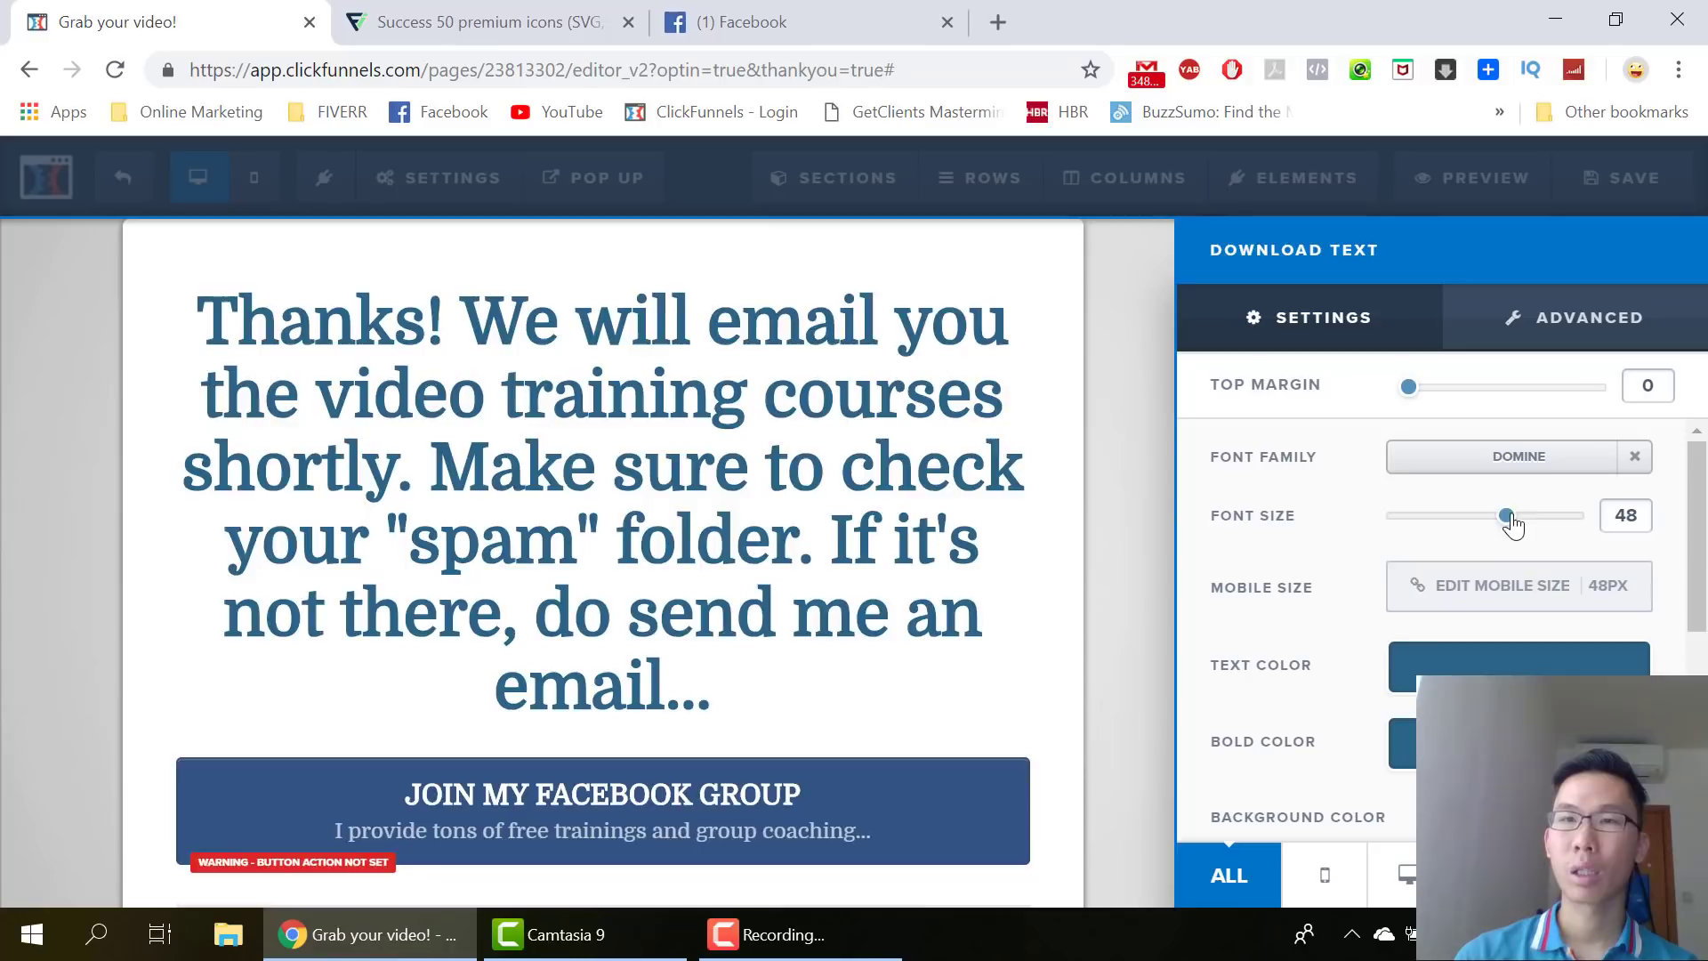
{"action": "left_click_drag", "start_coordinate": [1512, 515], "coordinate": [1439, 515]}
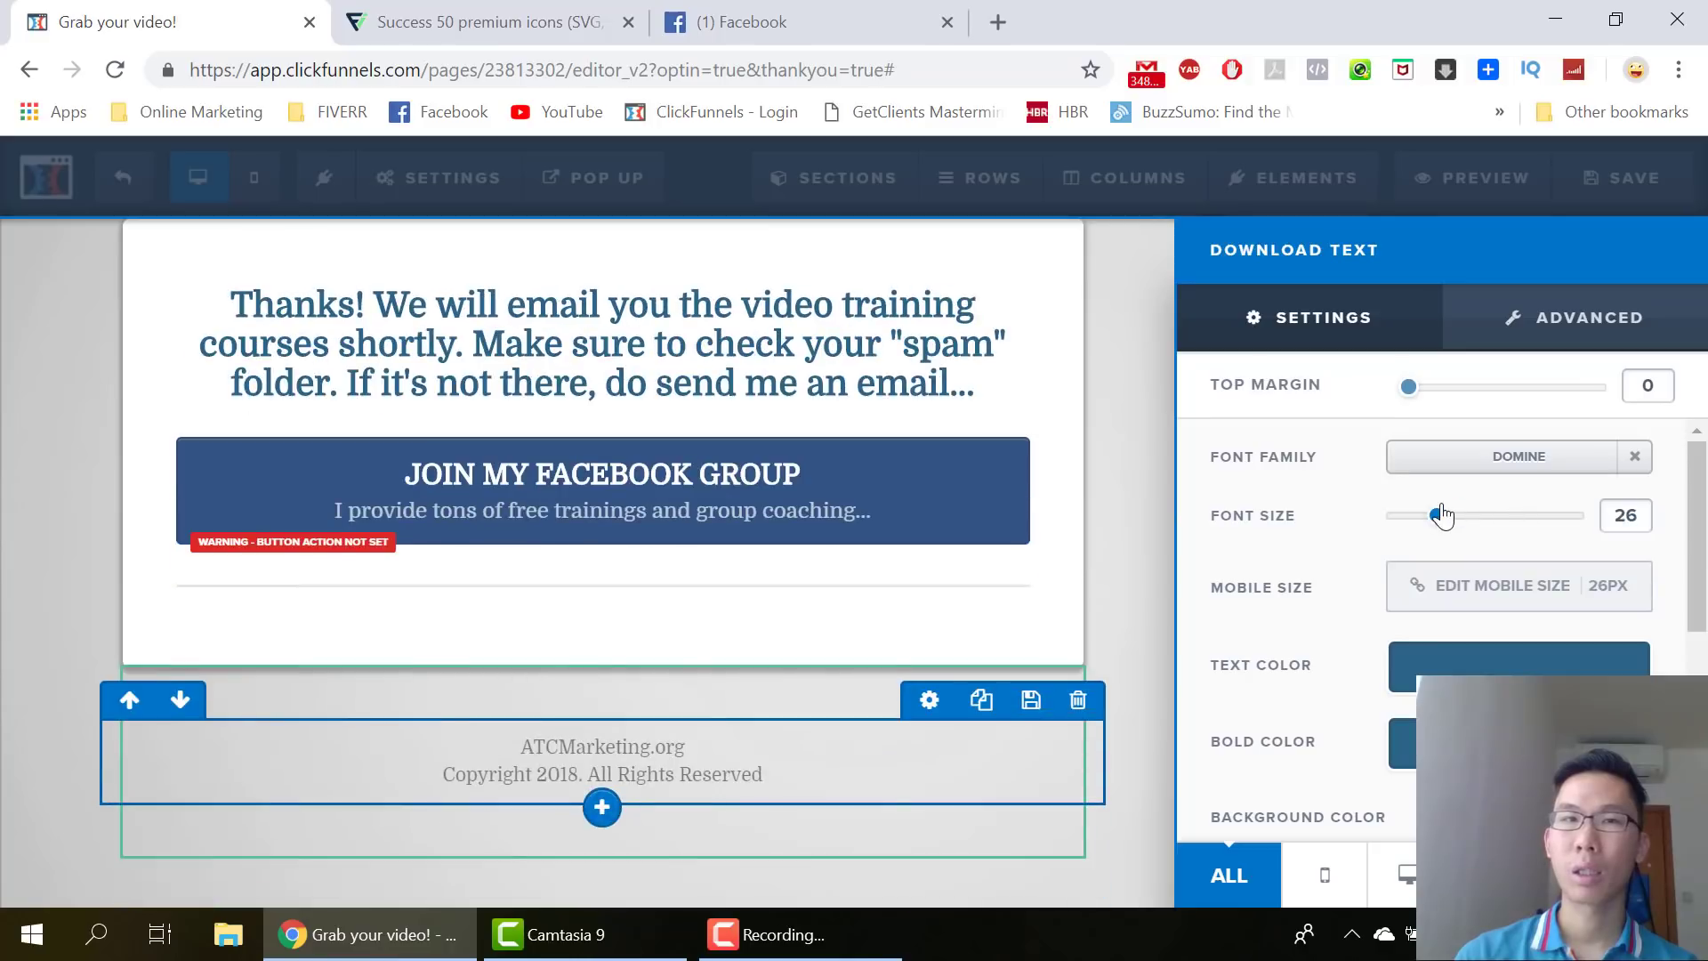
{"action": "left_click", "coordinate": [844, 683]}
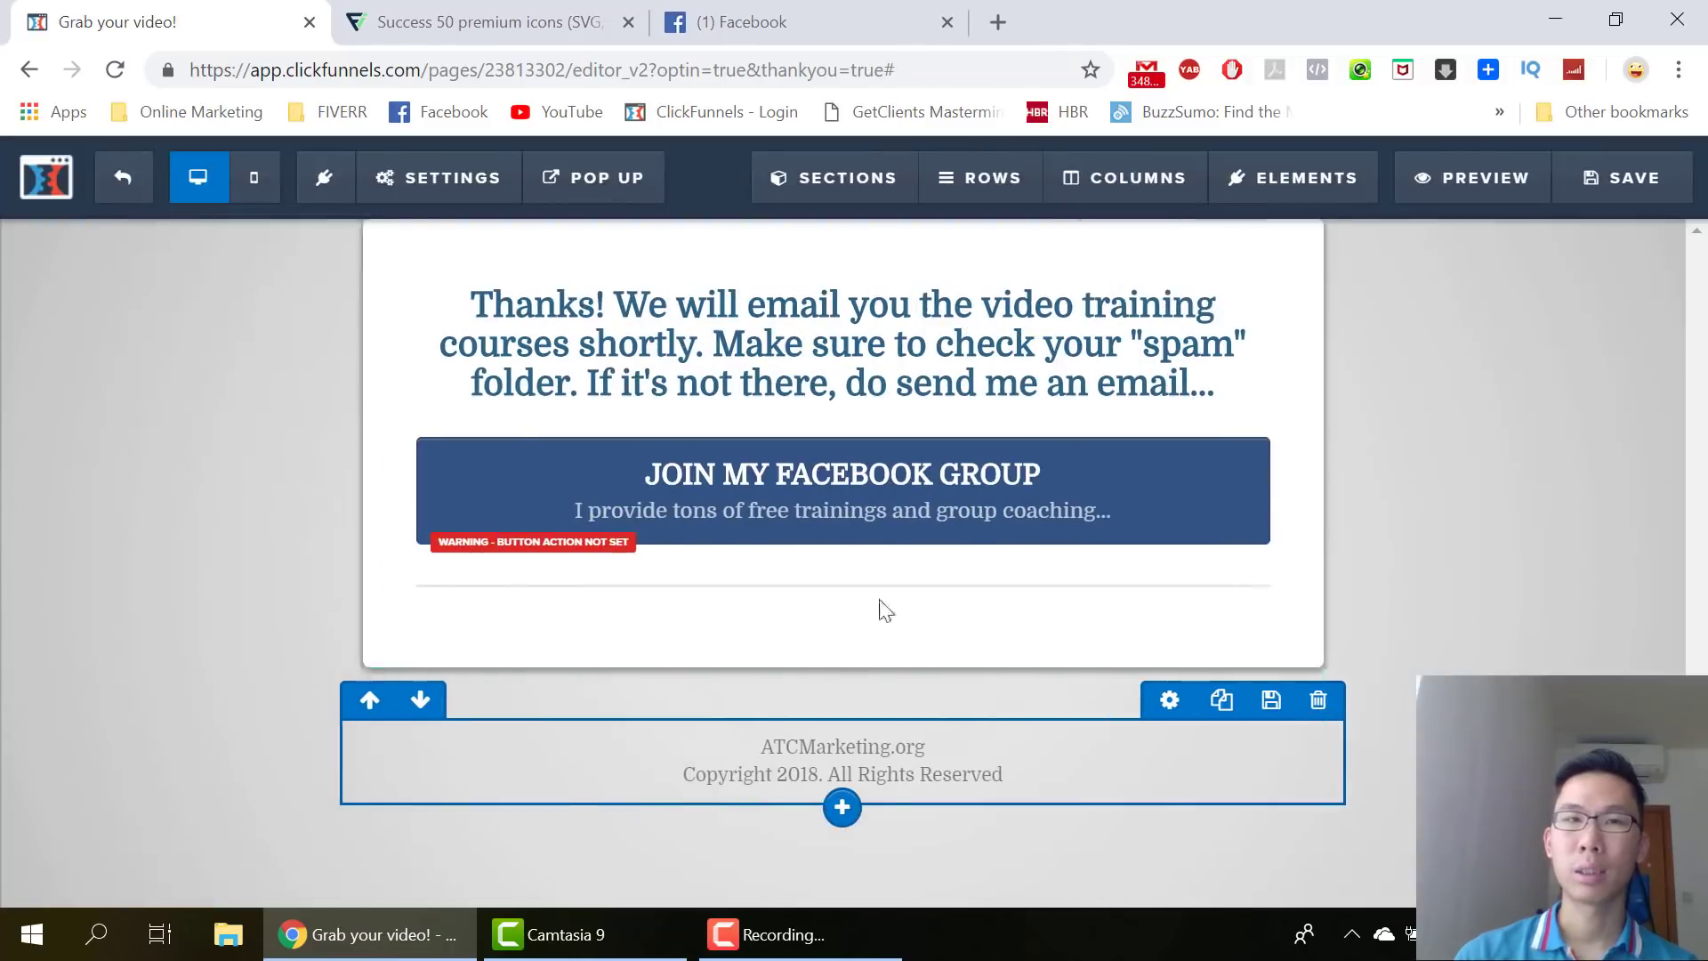
Make the JOIN MY FACEBOOK GROUP button's background the red conversion colour
{"action": "left_click", "coordinate": [912, 498]}
{"action": "scroll", "coordinate": [1529, 551], "scroll_direction": "down", "scroll_amount": 5}
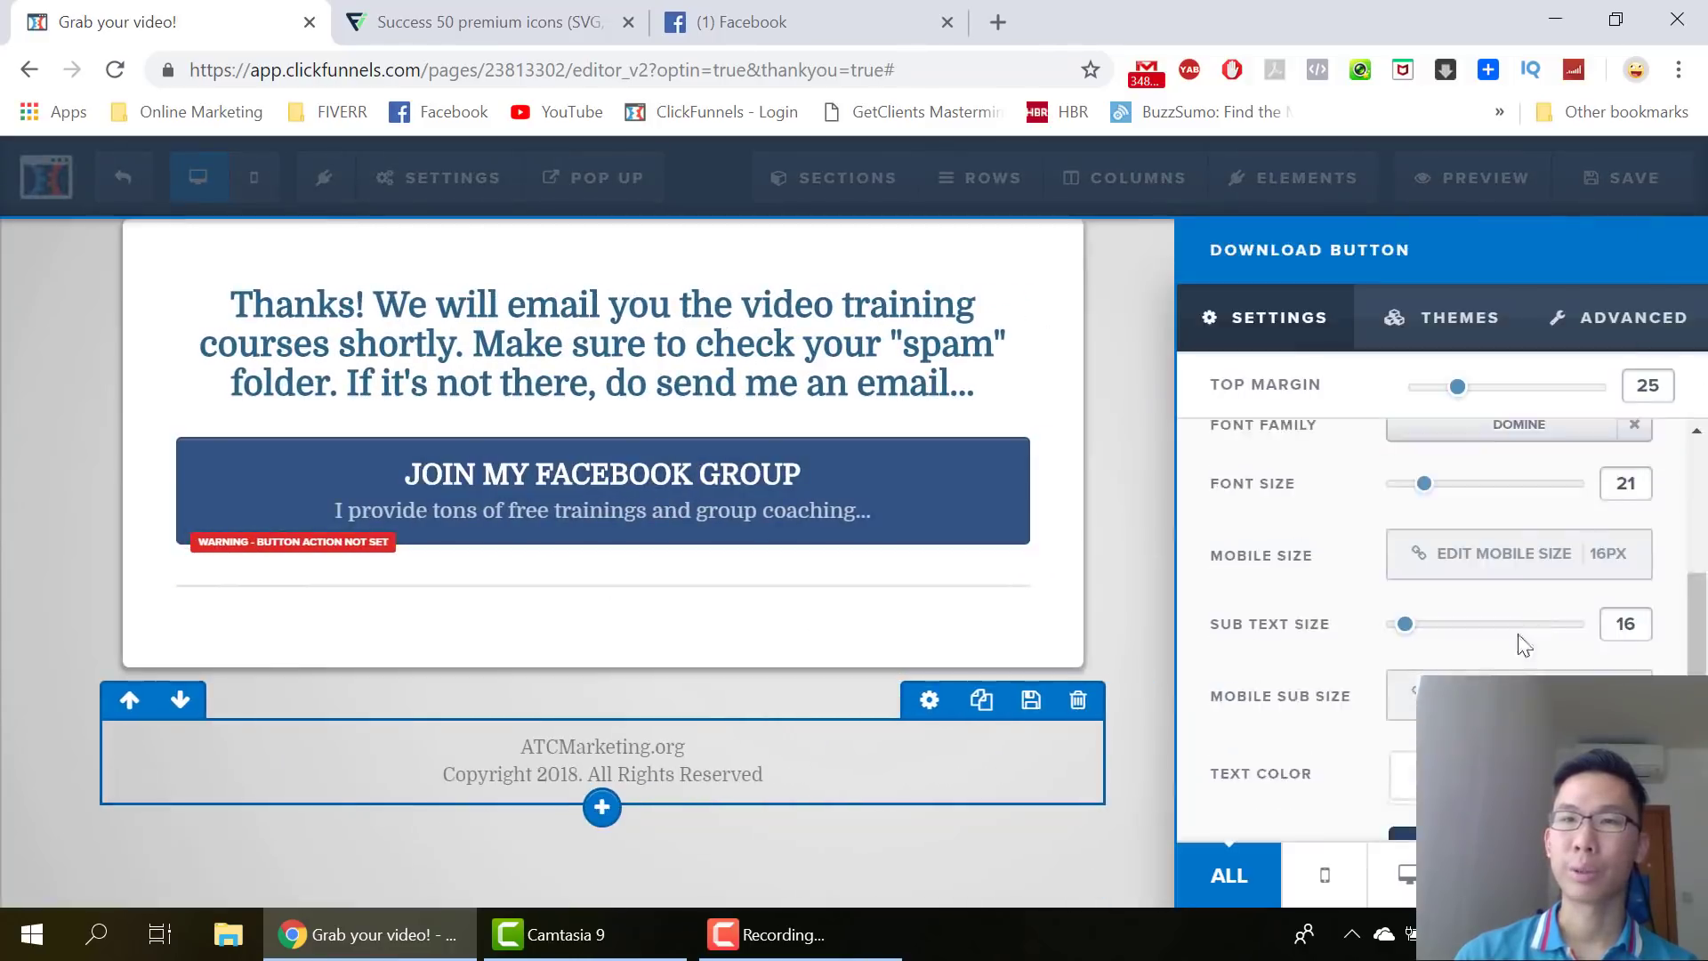
{"action": "left_click", "coordinate": [1404, 776]}
{"action": "left_click", "coordinate": [1250, 521]}
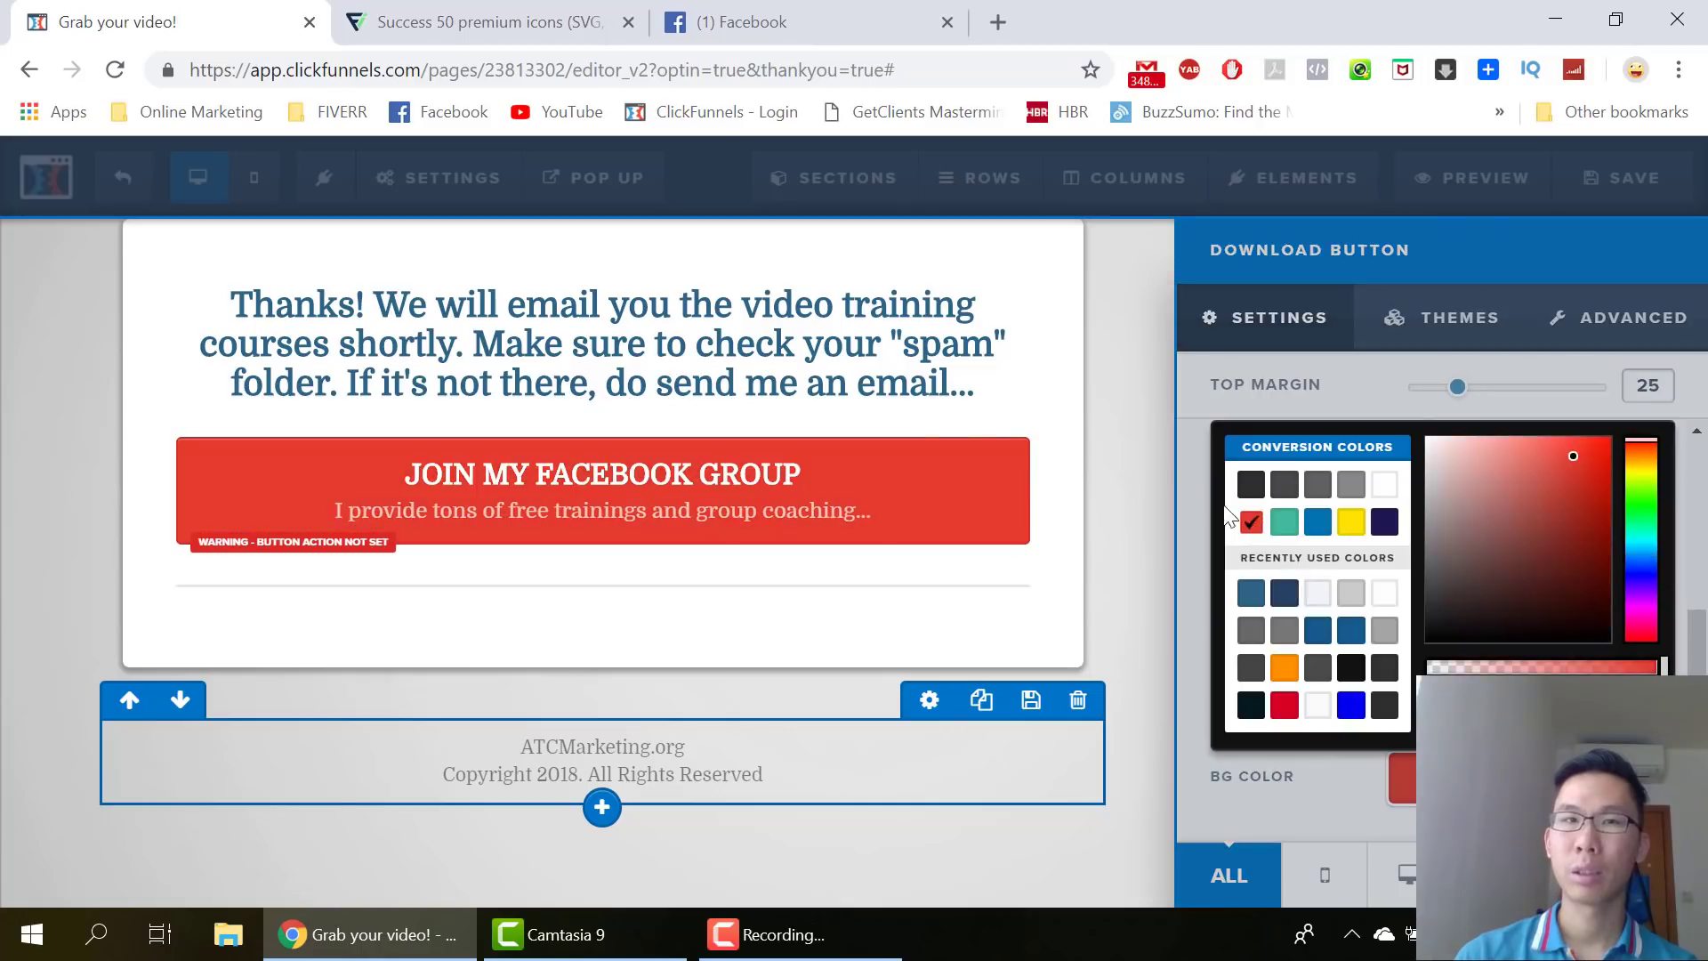
{"action": "left_click", "coordinate": [869, 409]}
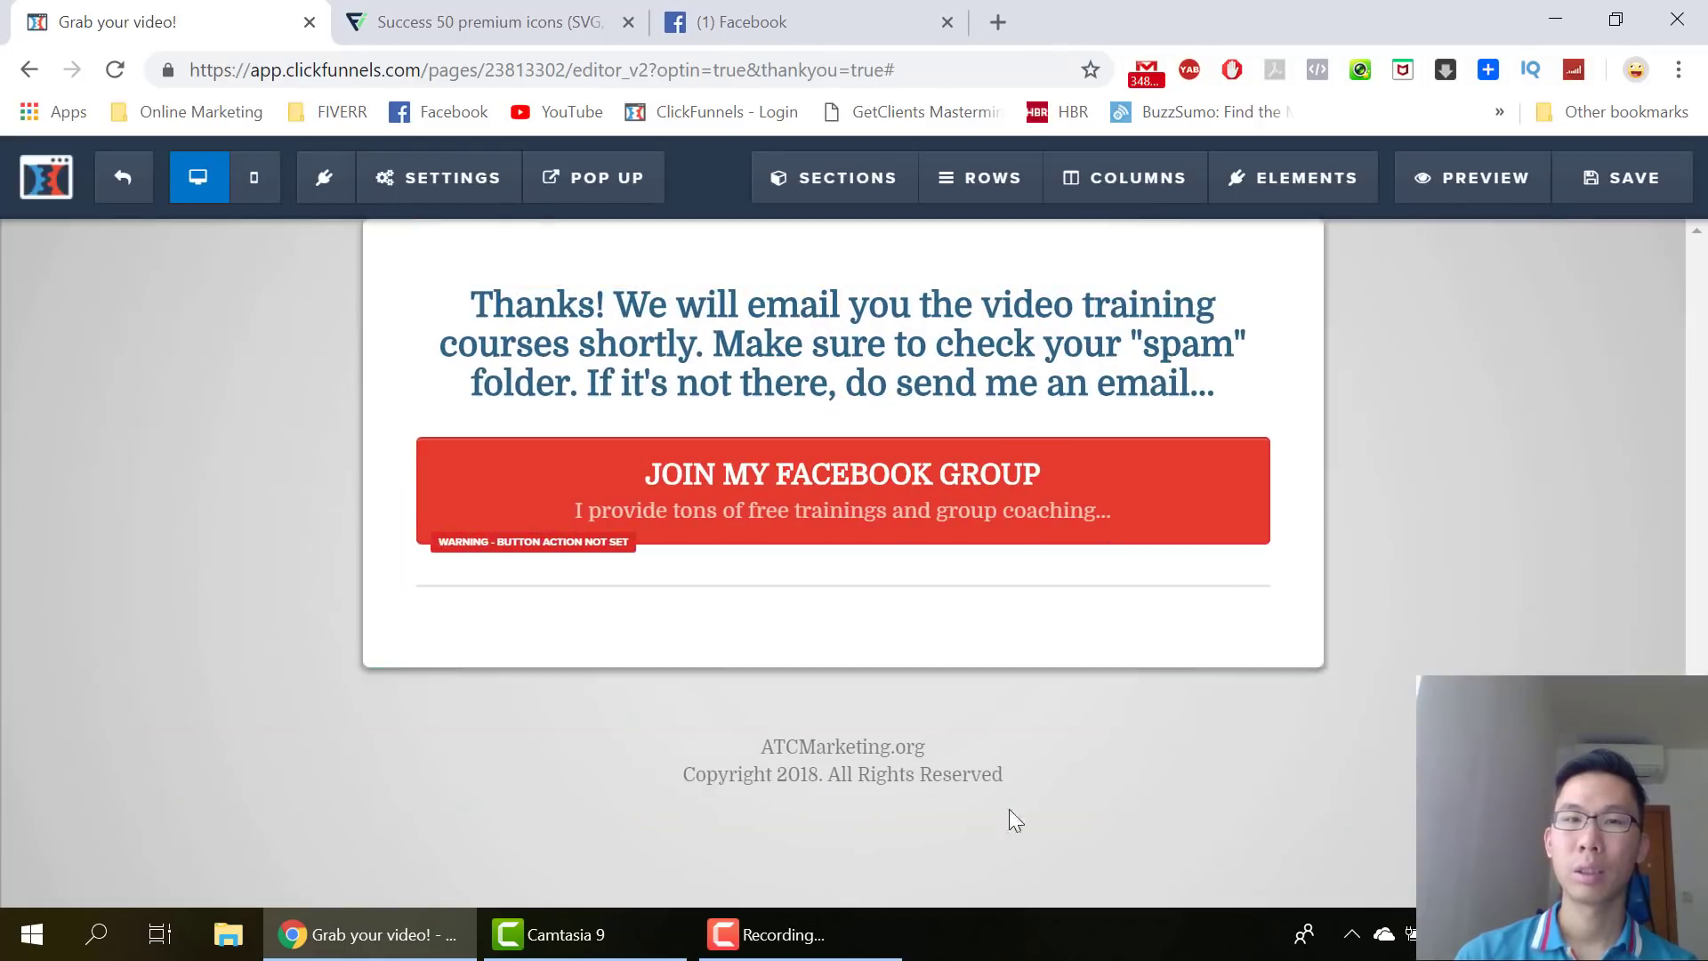
{"action": "left_click", "coordinate": [473, 182]}
Change the SEO title to 'Thank You Page - FB Ads Training' and replace the keyword with the author's name
{"action": "left_click", "coordinate": [456, 305]}
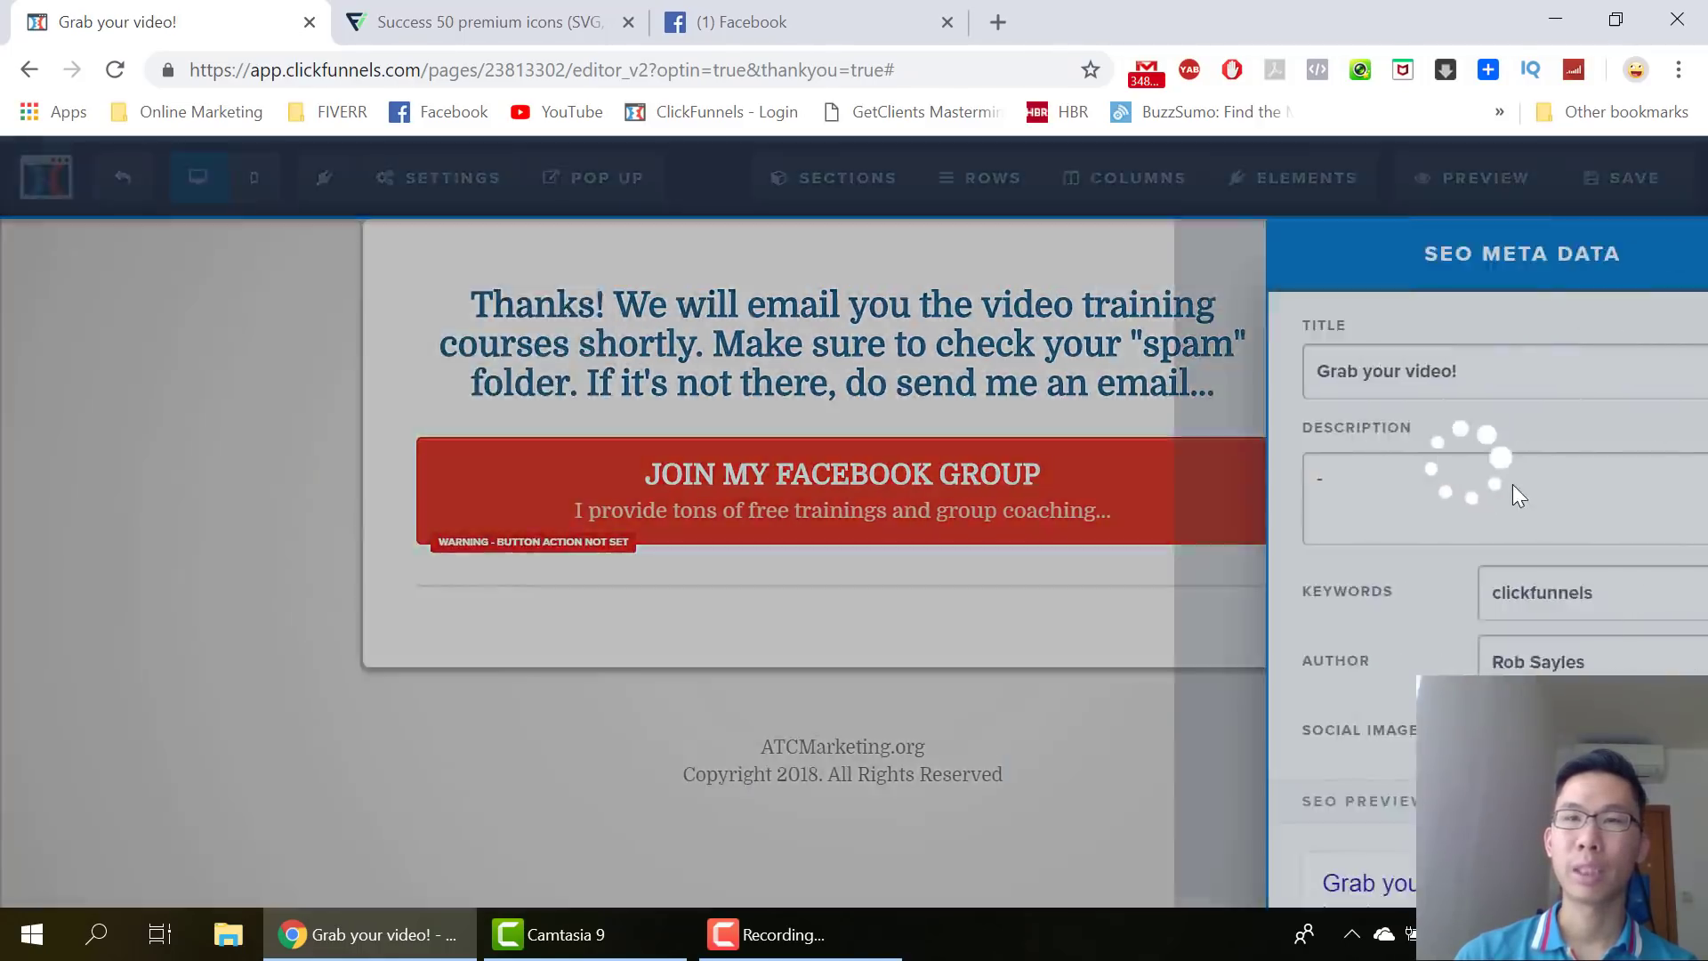
{"action": "left_click_drag", "start_coordinate": [1370, 371], "coordinate": [1189, 366]}
{"action": "type", "text": "Thank YOu"}
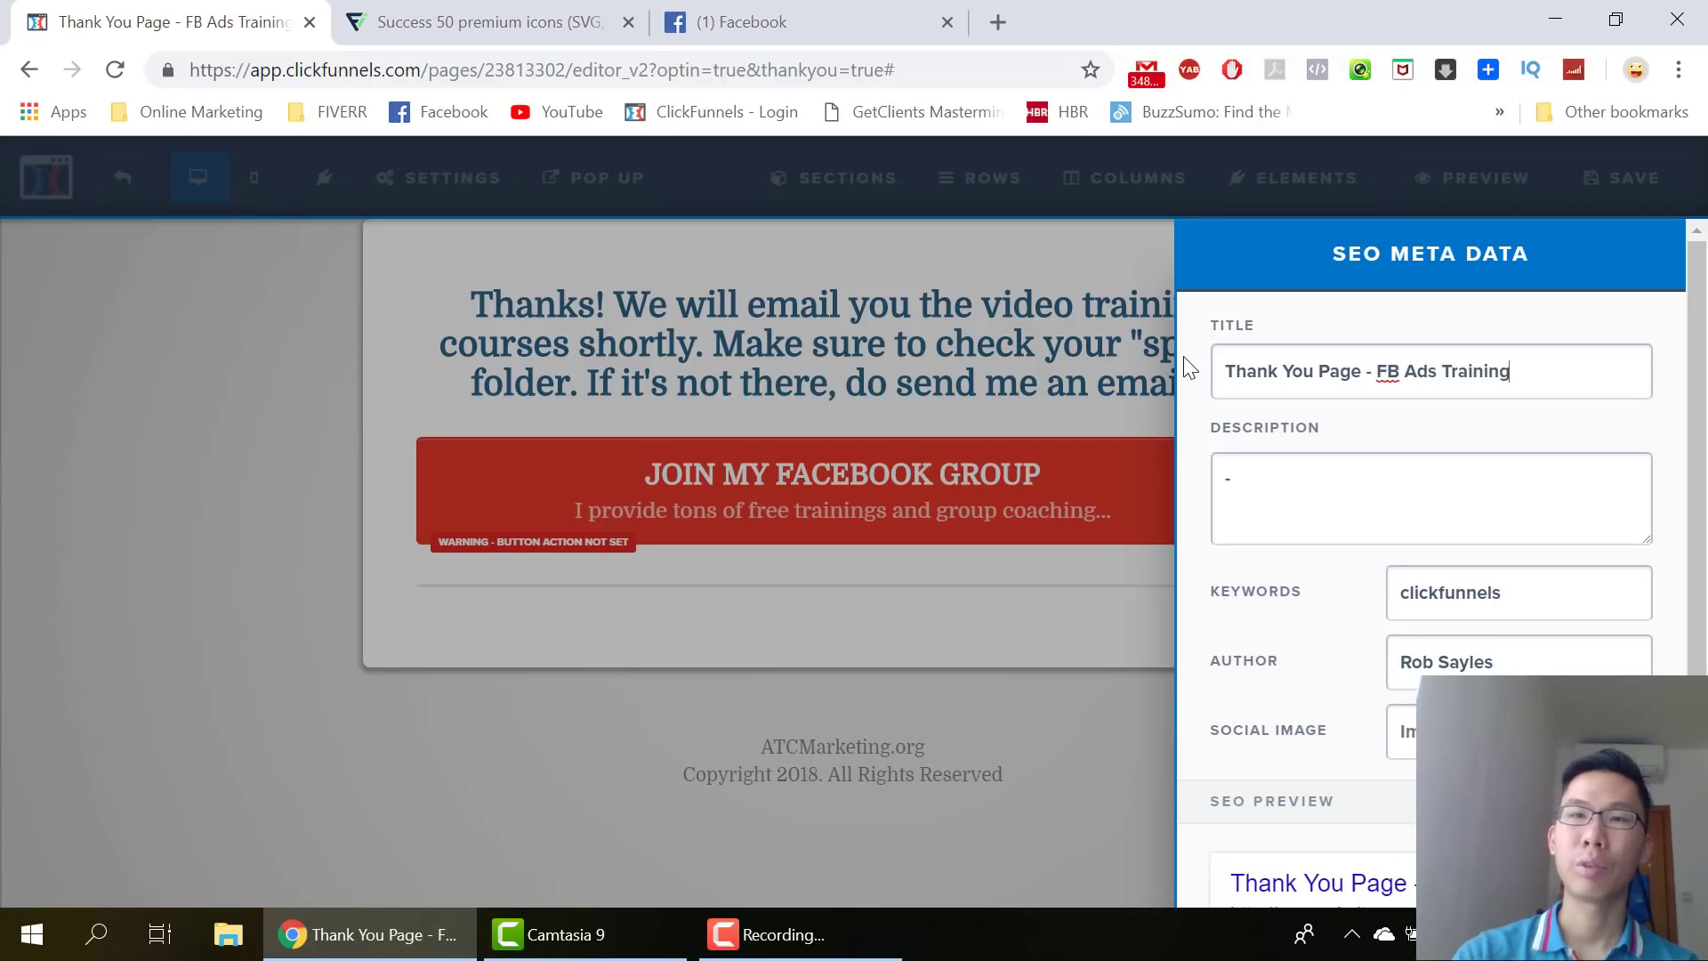
{"action": "left_click_drag", "start_coordinate": [1462, 608], "coordinate": [1356, 609]}
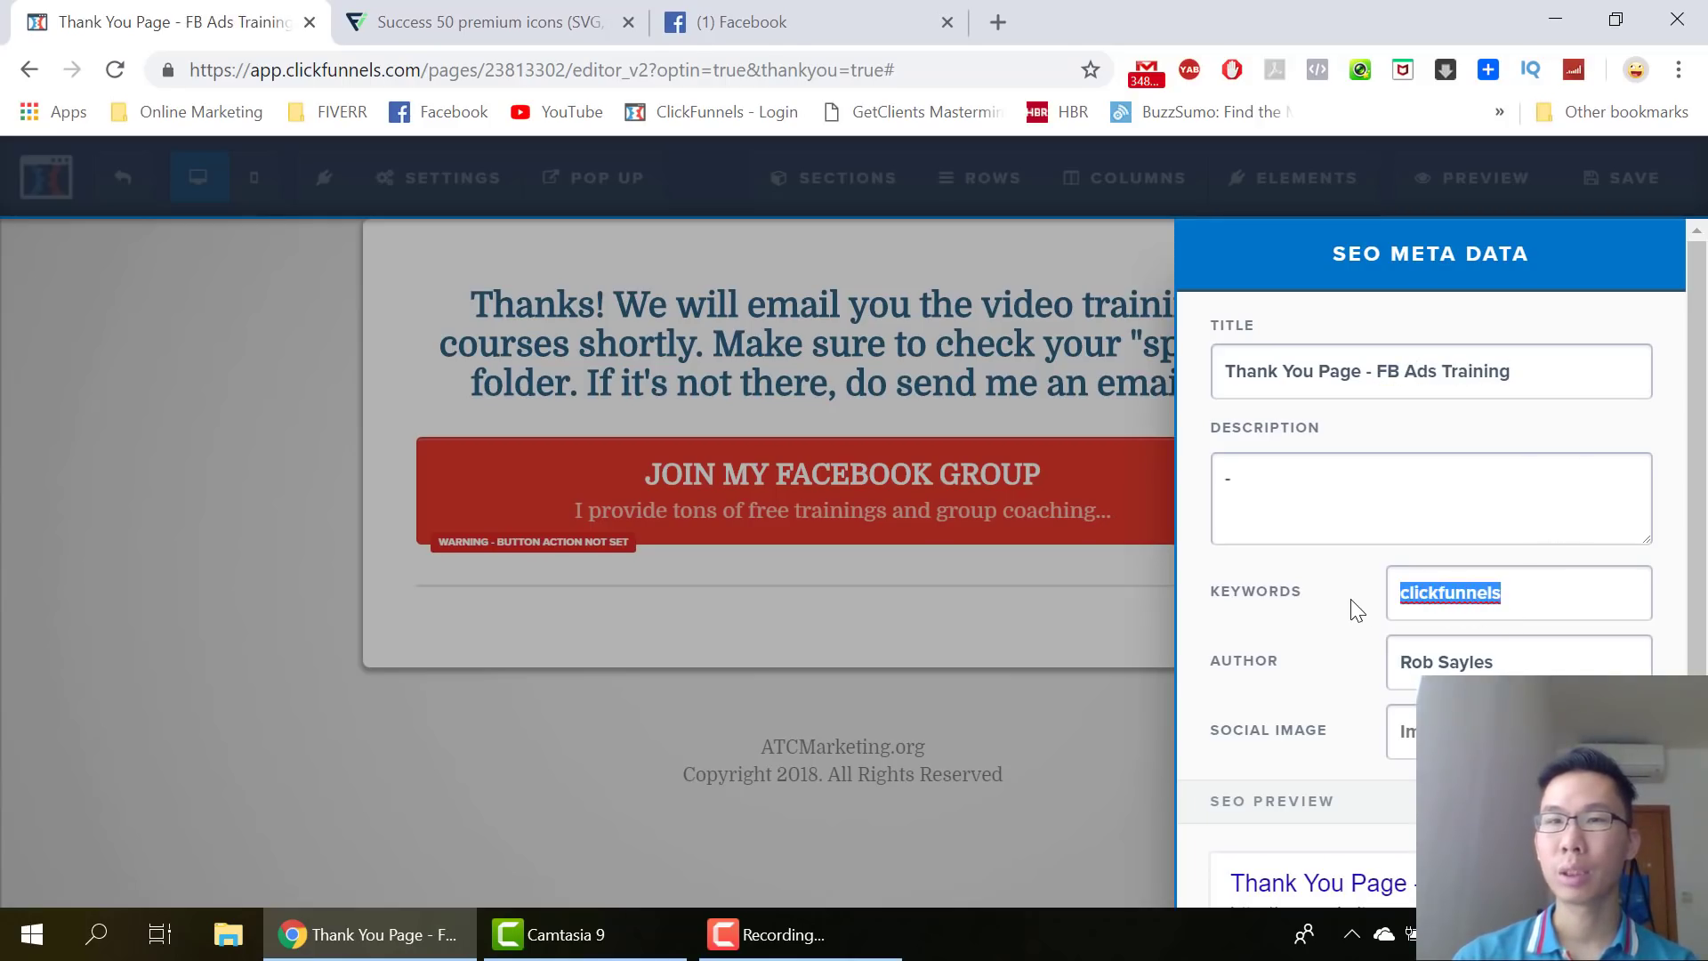
{"action": "type", "text": "Adma"}
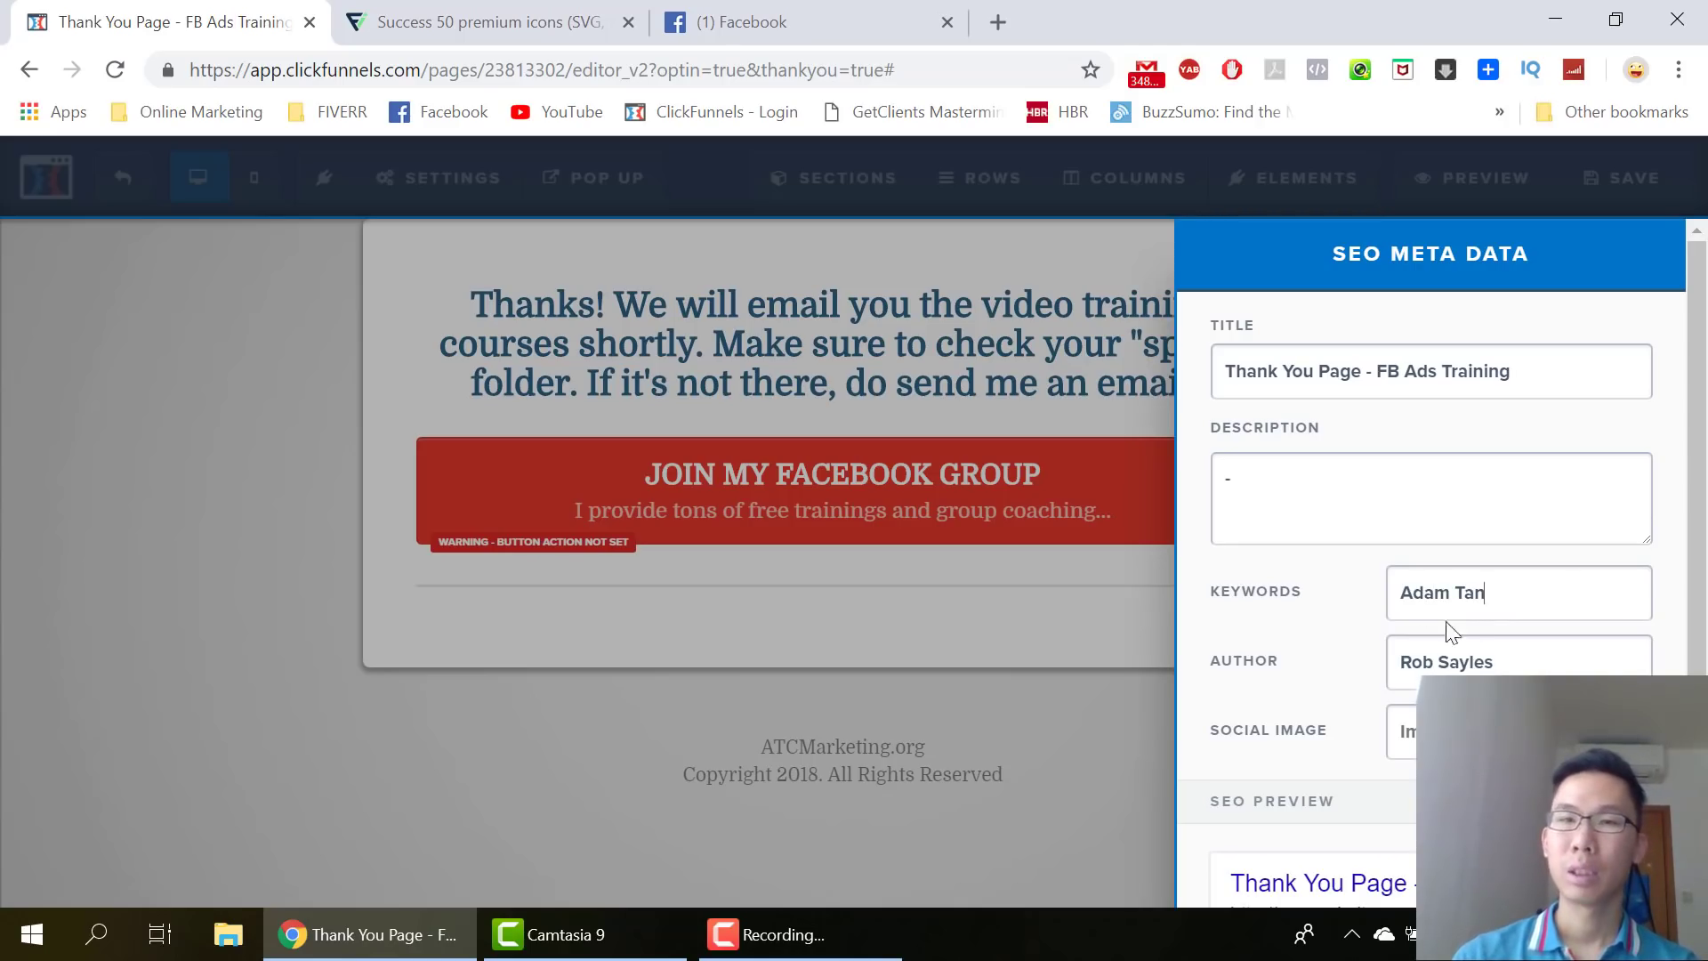
{"action": "type", "text": "Adam Tan"}
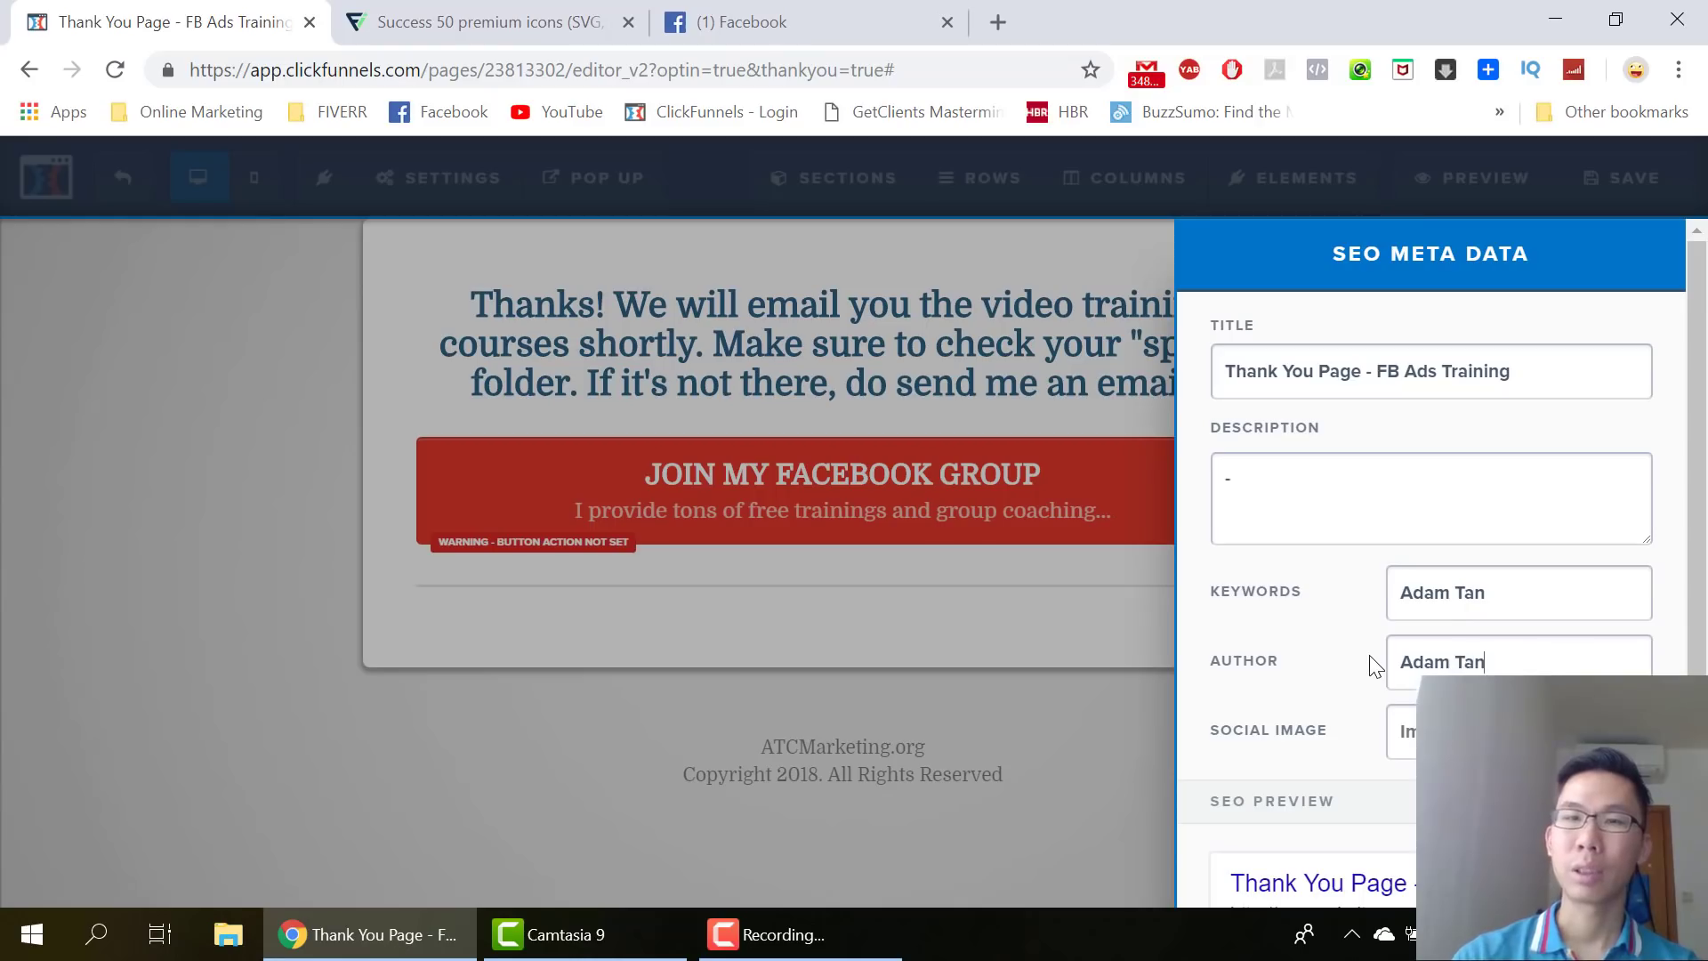
Save the Thank You page and exit to the funnel steps overview
{"action": "scroll", "coordinate": [1314, 719], "scroll_direction": "down", "scroll_amount": 1}
{"action": "scroll", "coordinate": [1315, 719], "scroll_direction": "down", "scroll_amount": 2}
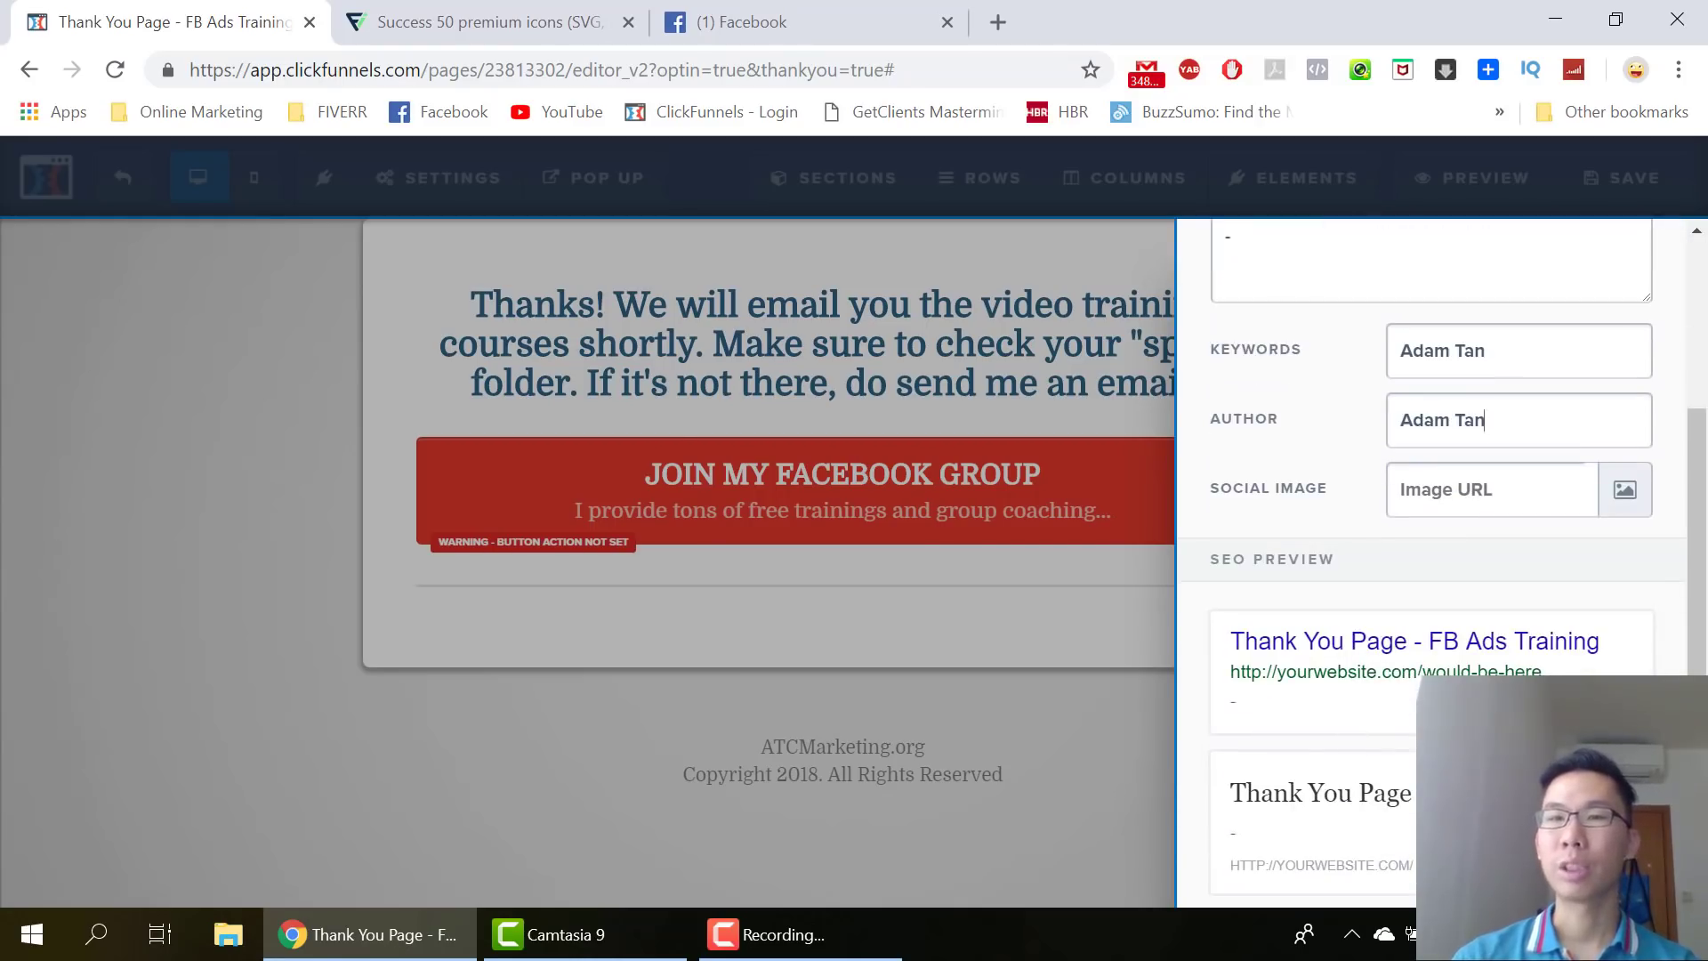
{"action": "left_click", "coordinate": [679, 435]}
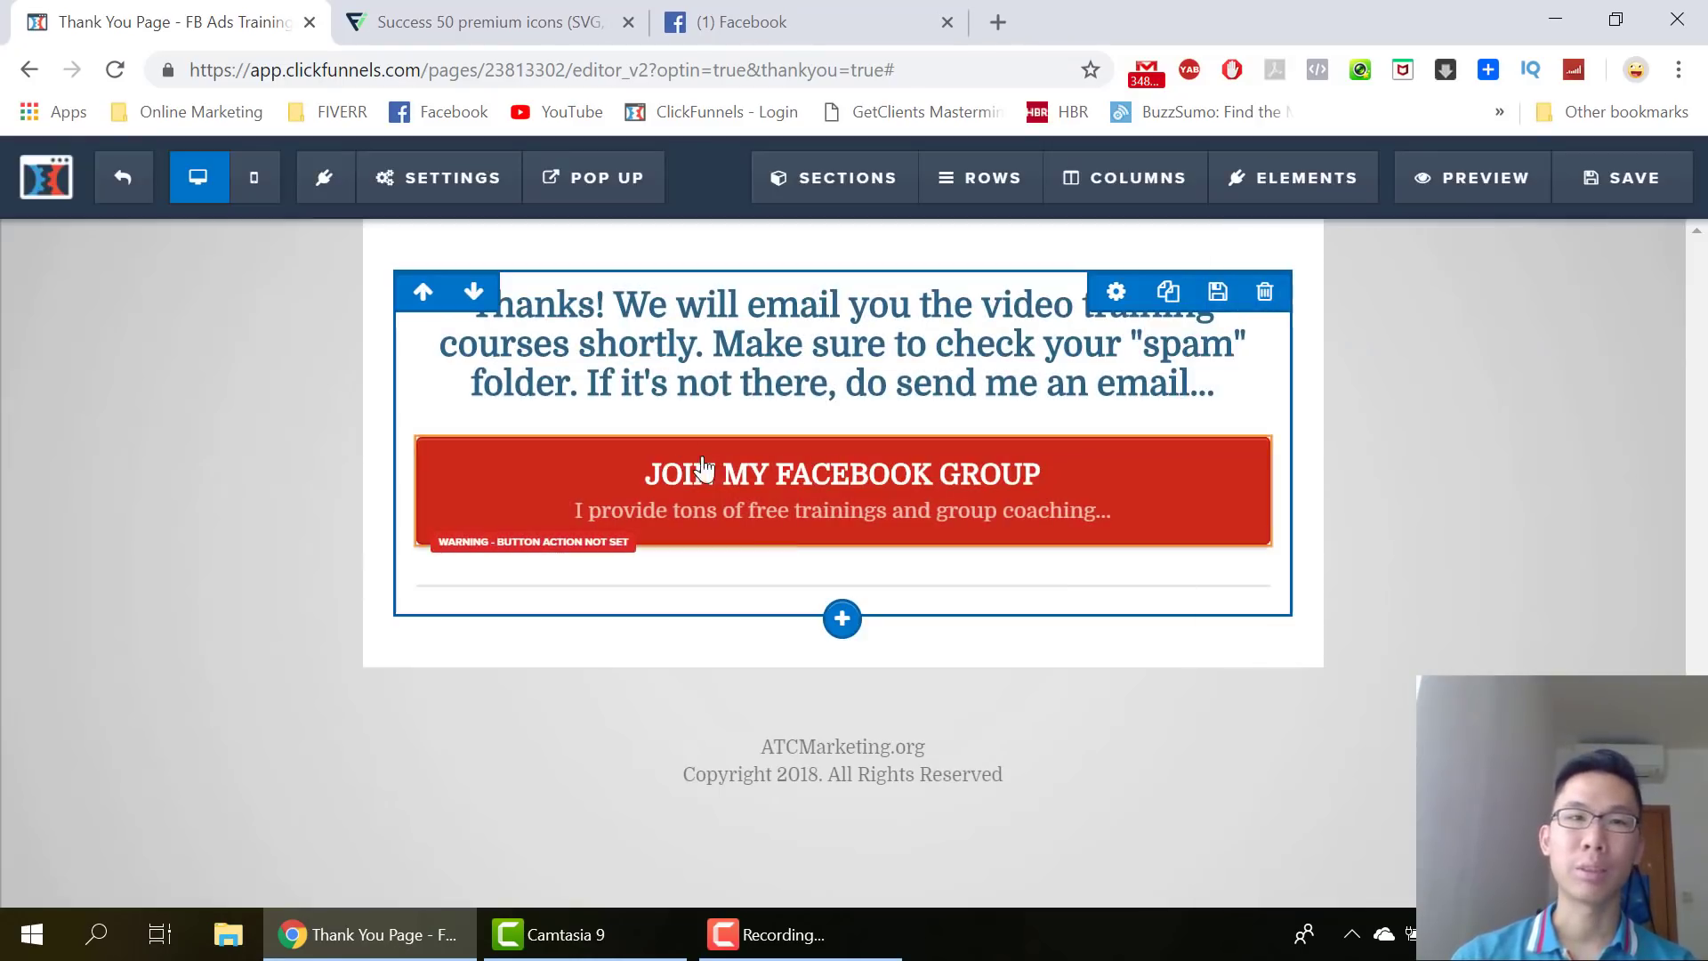
{"action": "left_click", "coordinate": [1639, 197]}
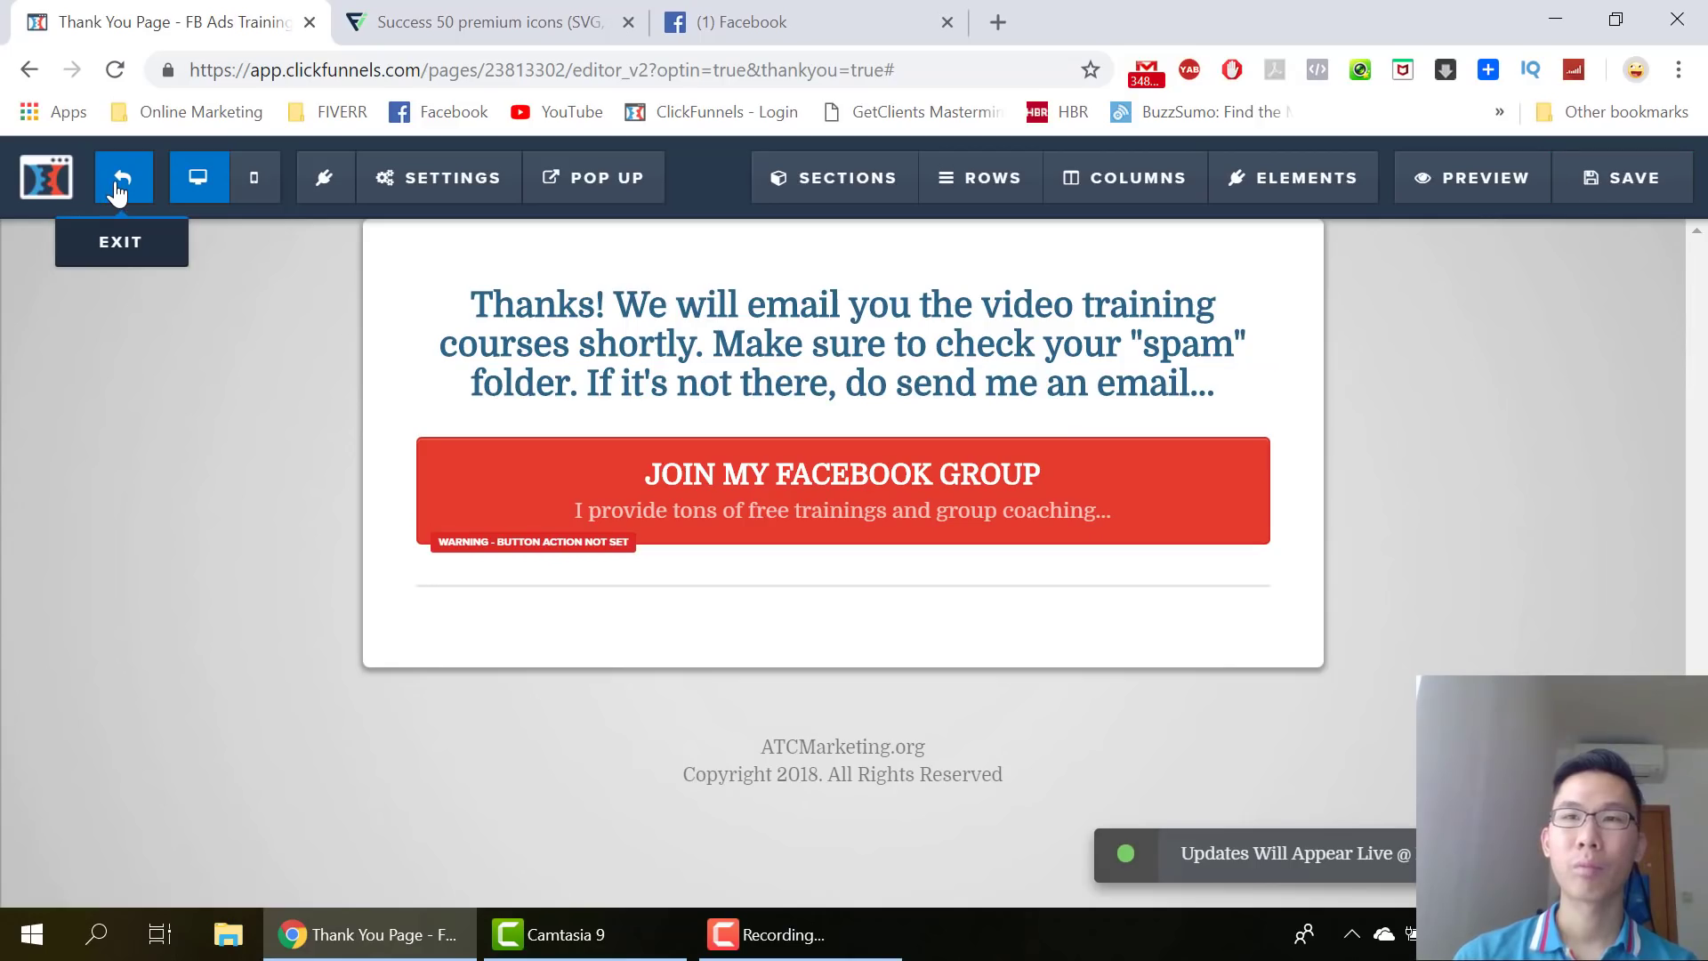
{"action": "left_click", "coordinate": [118, 190]}
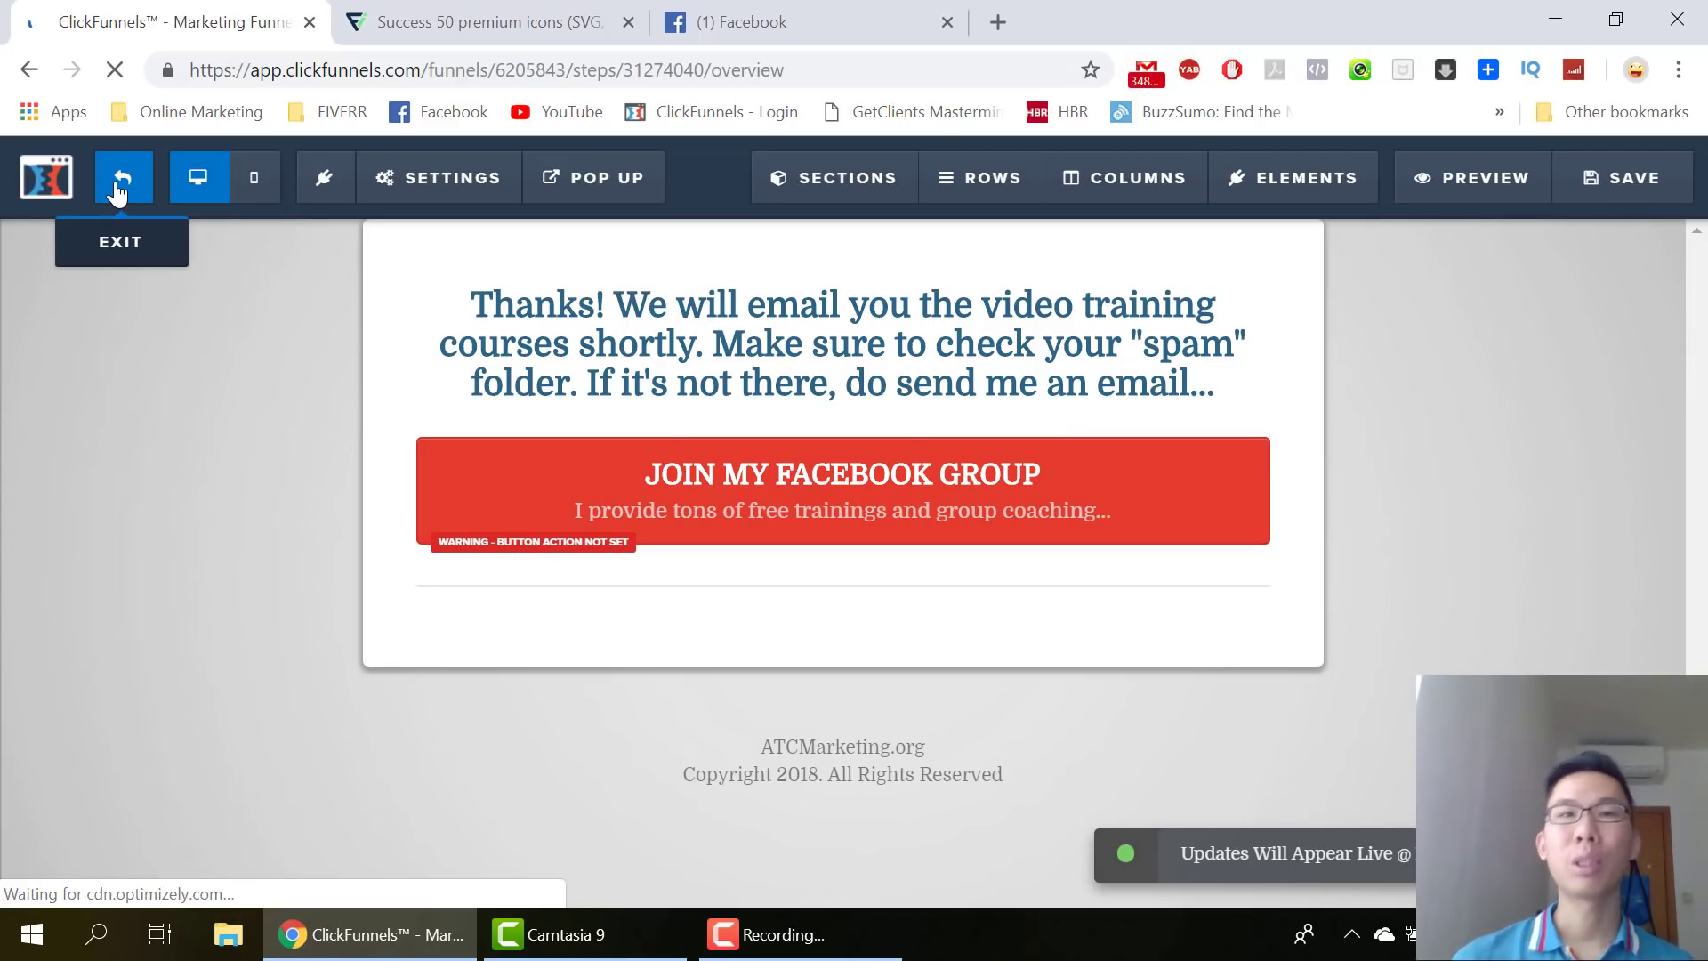